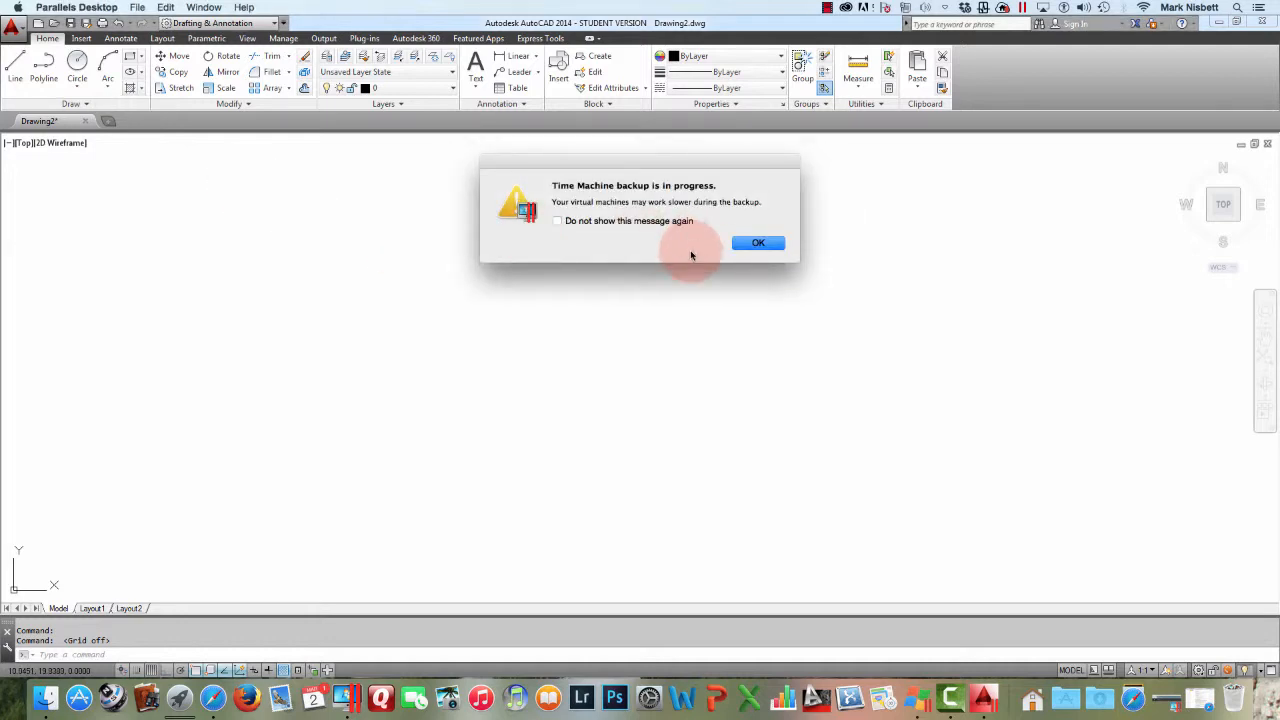
Dismiss the backup notice and draw a single straight line segment sloping up to the right
left_click(758, 243)
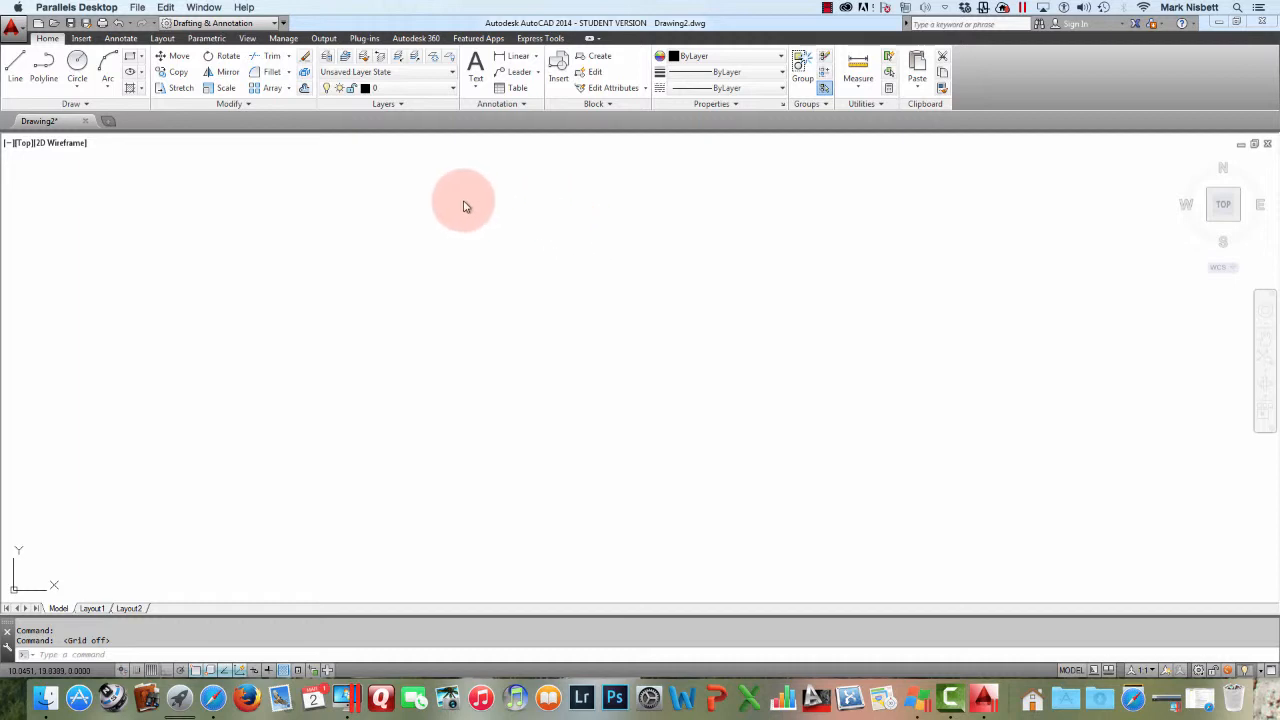
left_click(18, 75)
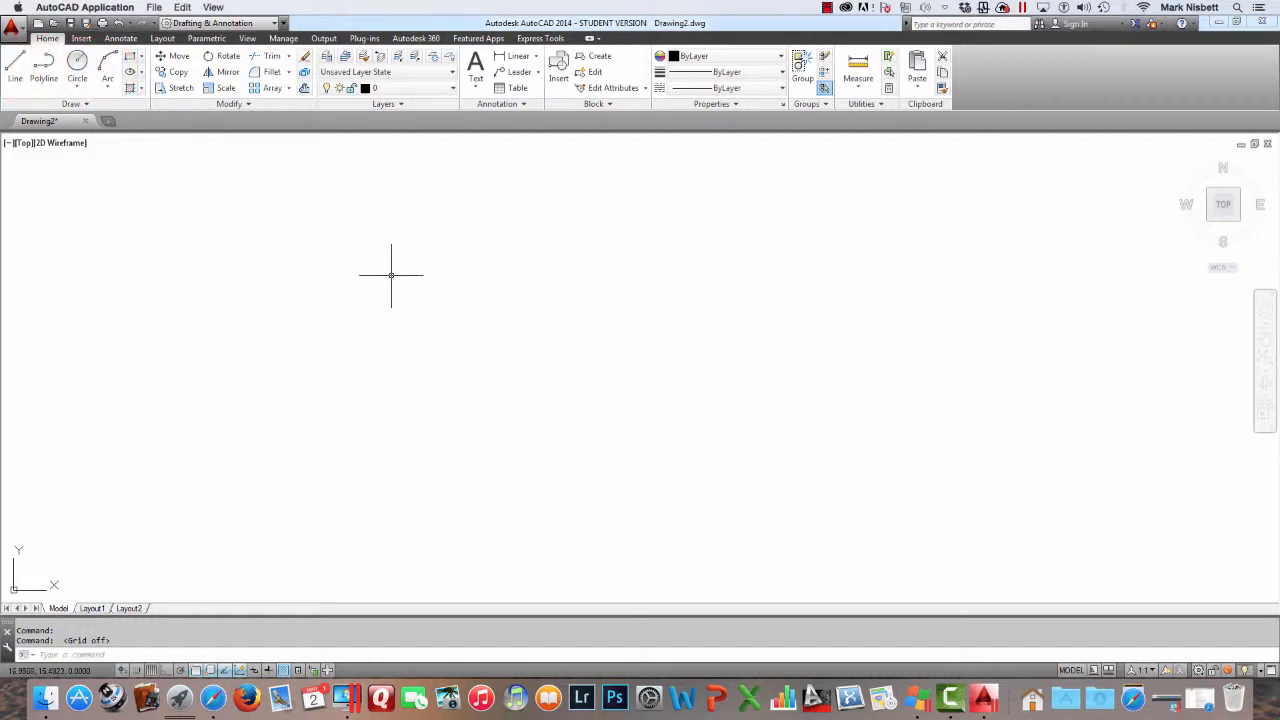
left_click(15, 65)
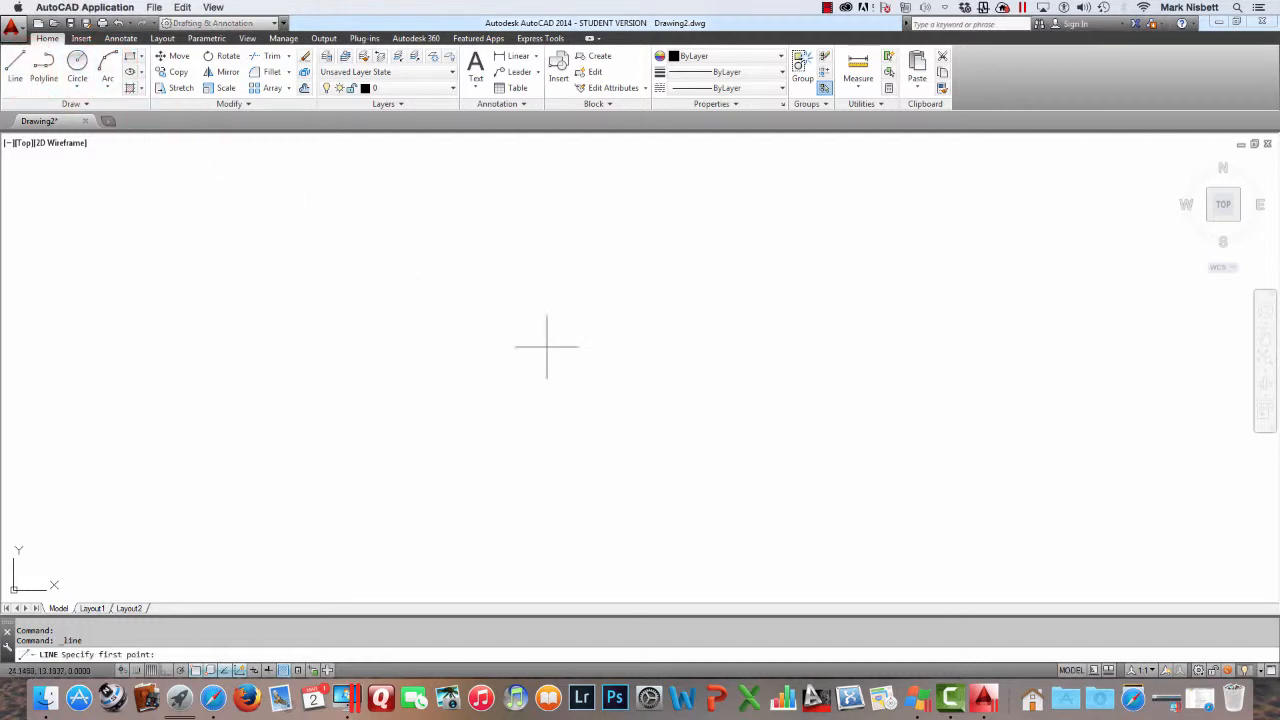
left_click(419, 340)
left_click(568, 281)
key("Escape")
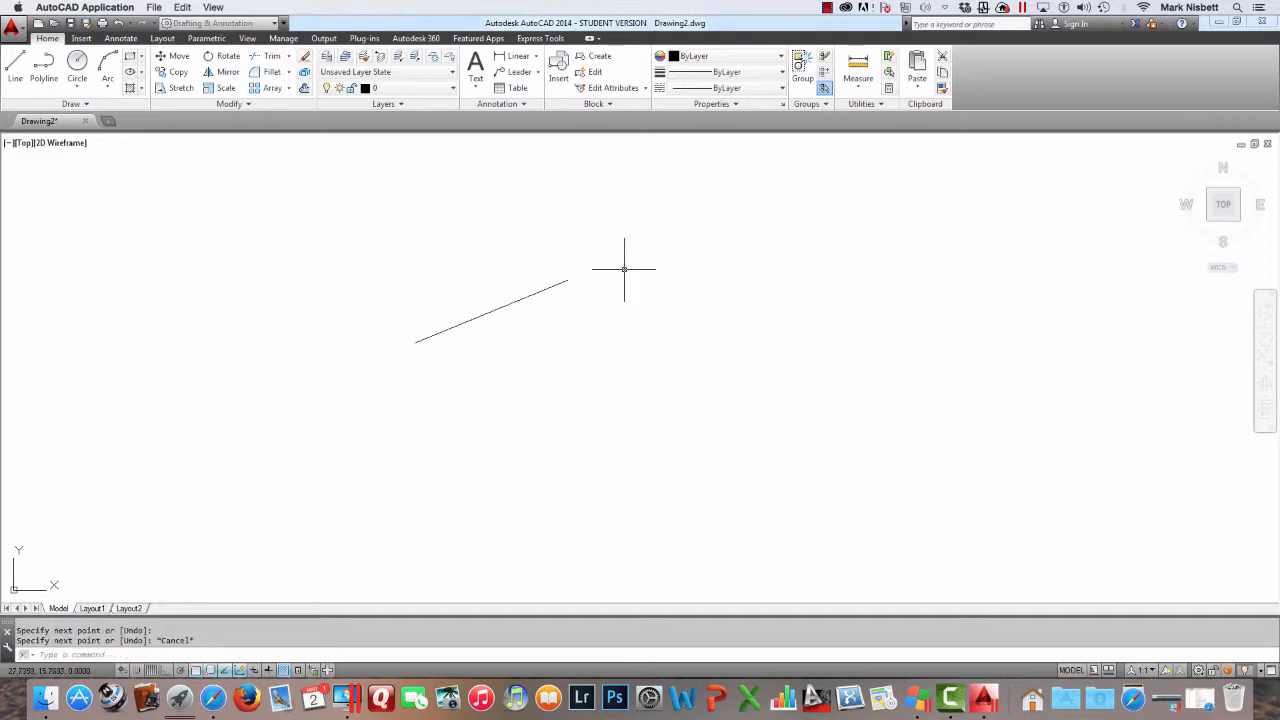
Draw a three-point arc starting at the line's upper endpoint and curving almost into a full circle
type("ARC")
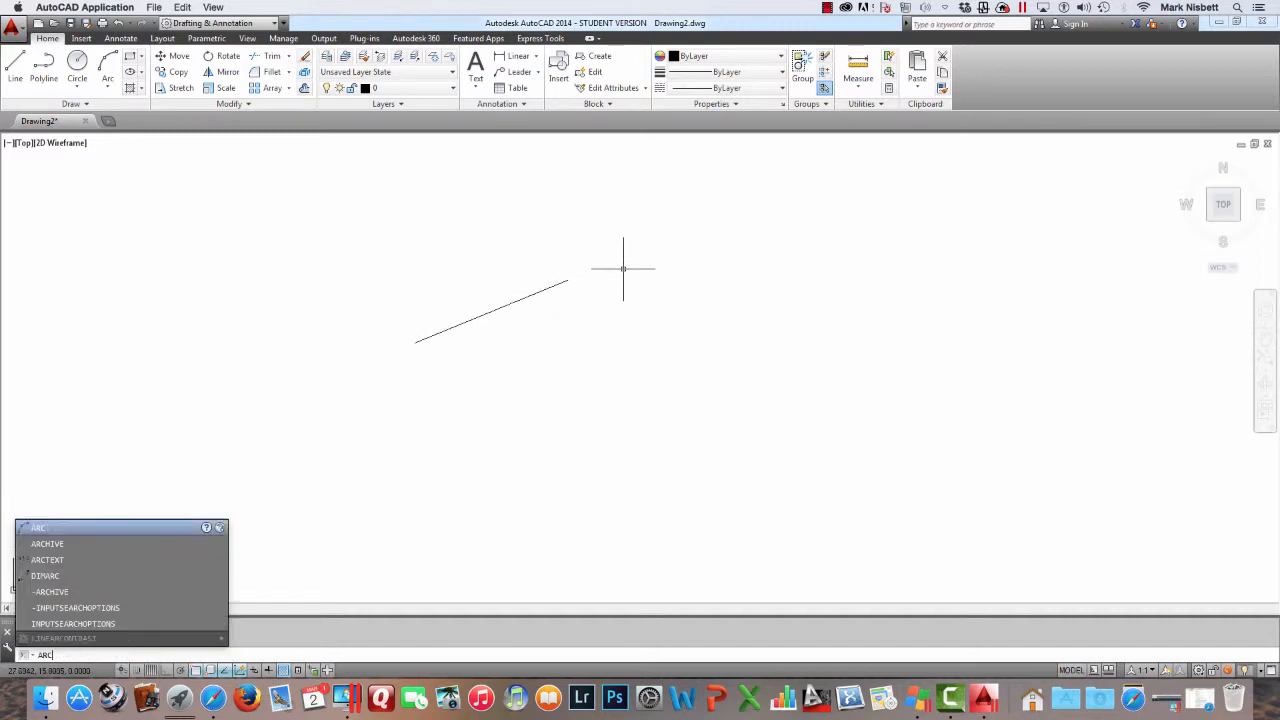
key("Return")
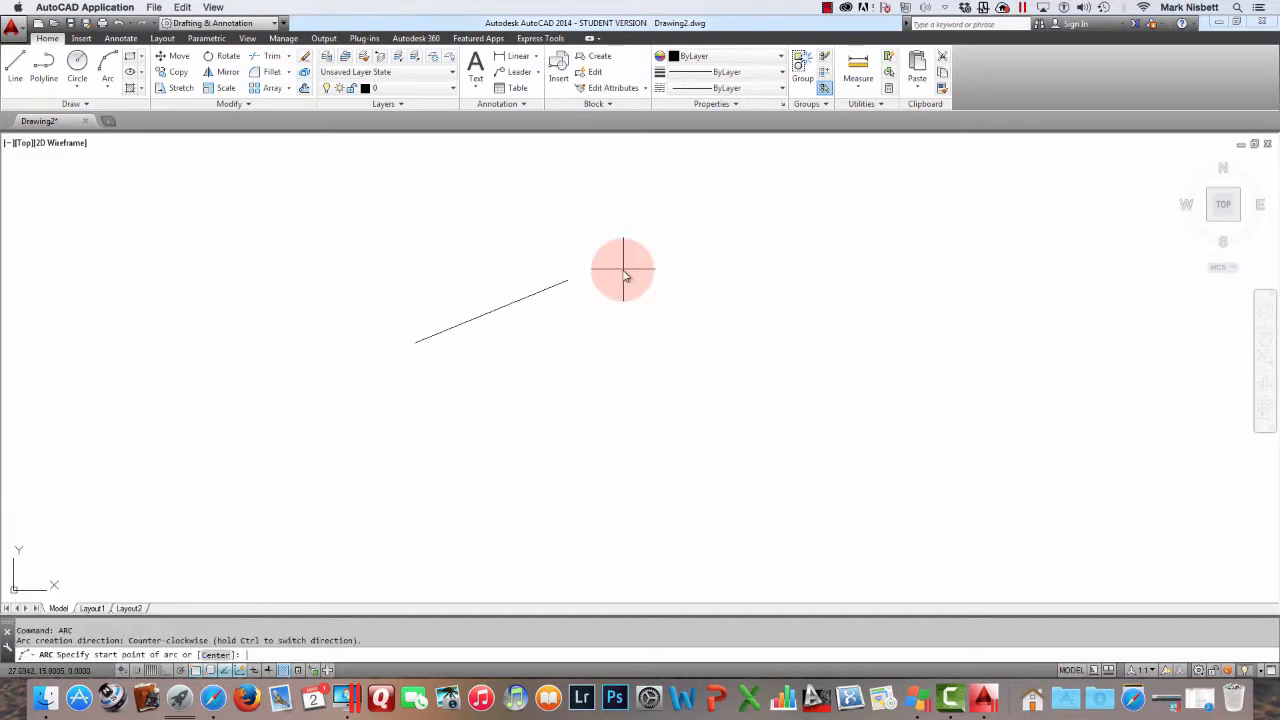
left_click(567, 281)
left_click(703, 263)
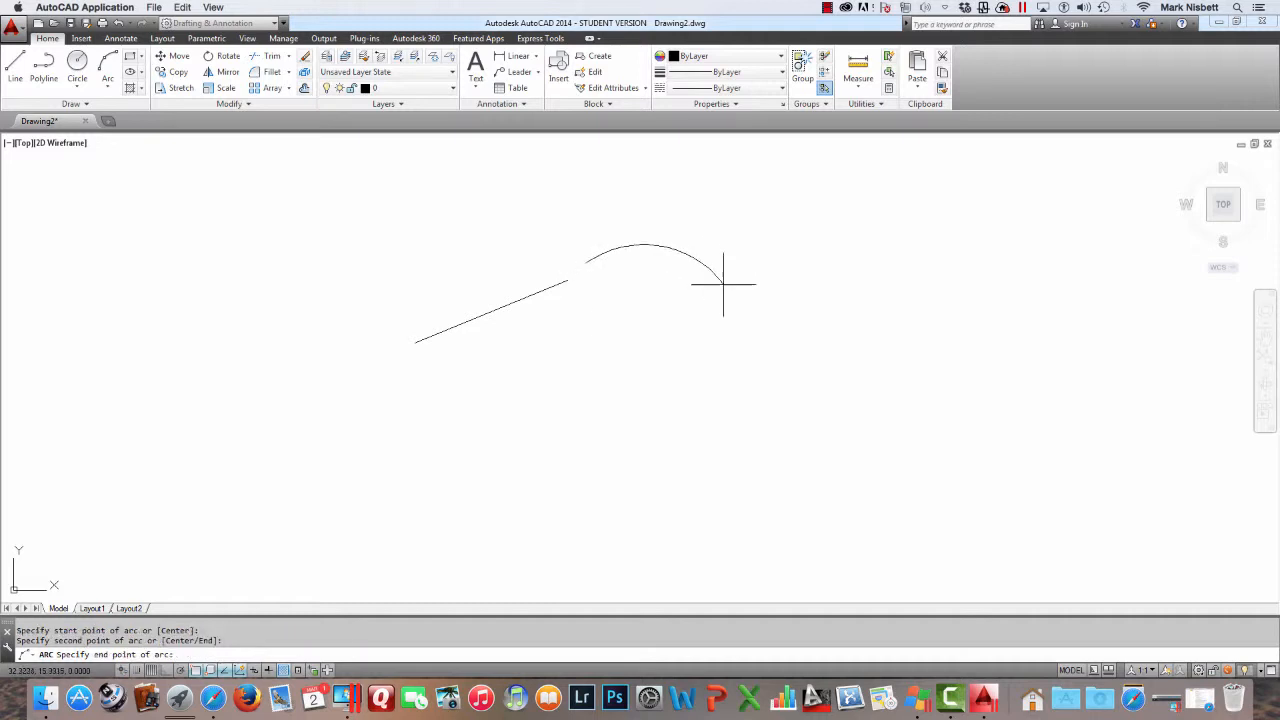
left_click(658, 353)
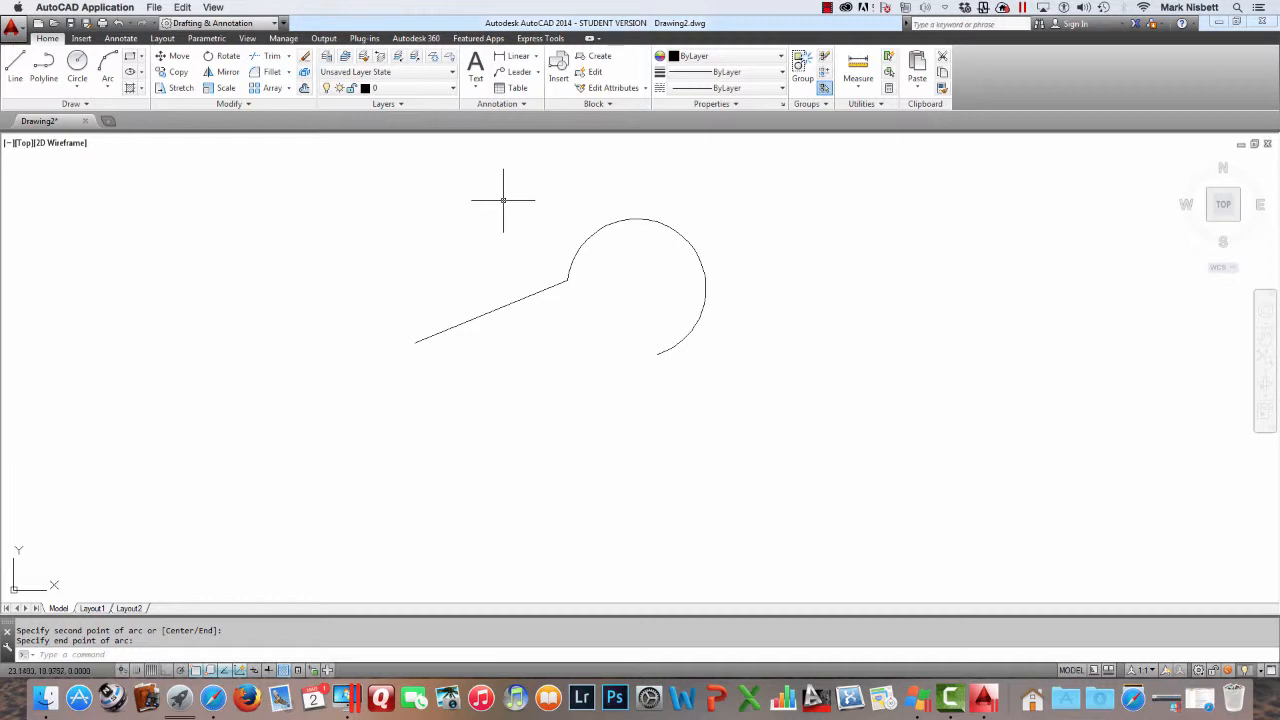
Use Edit Polyline on the straight line and accept converting it into a polyline
left_click(257, 105)
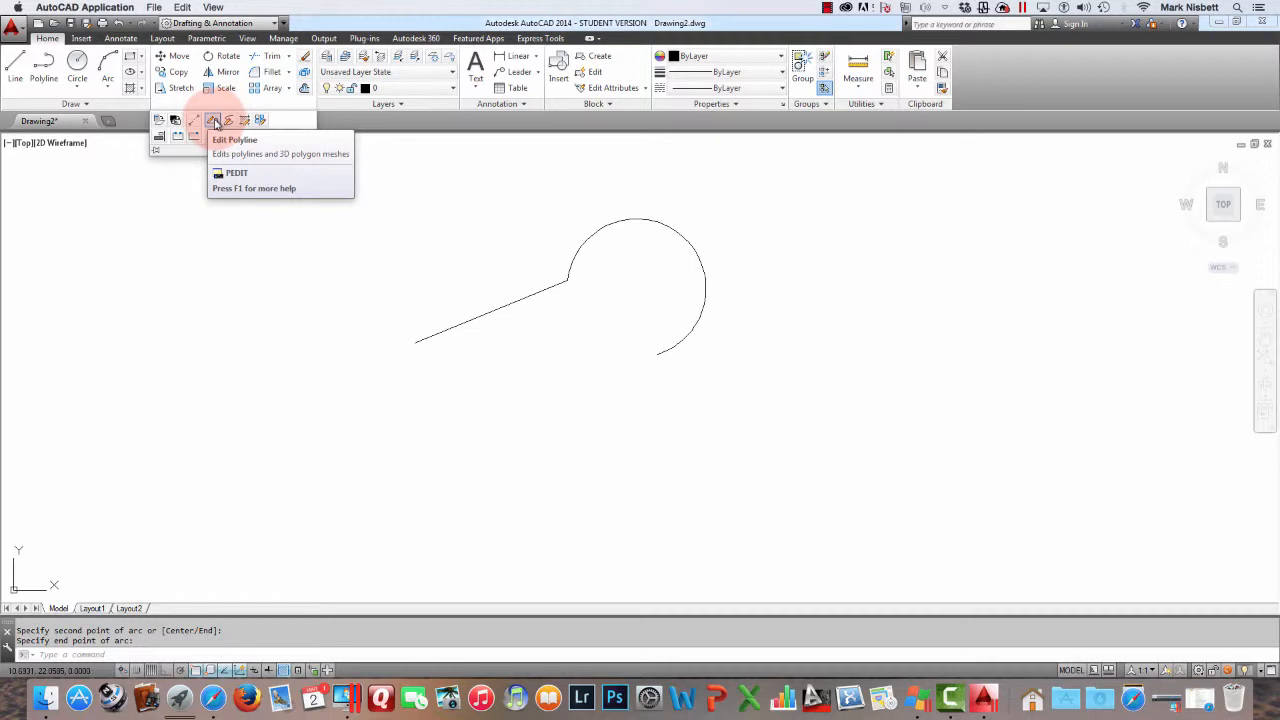
left_click(213, 121)
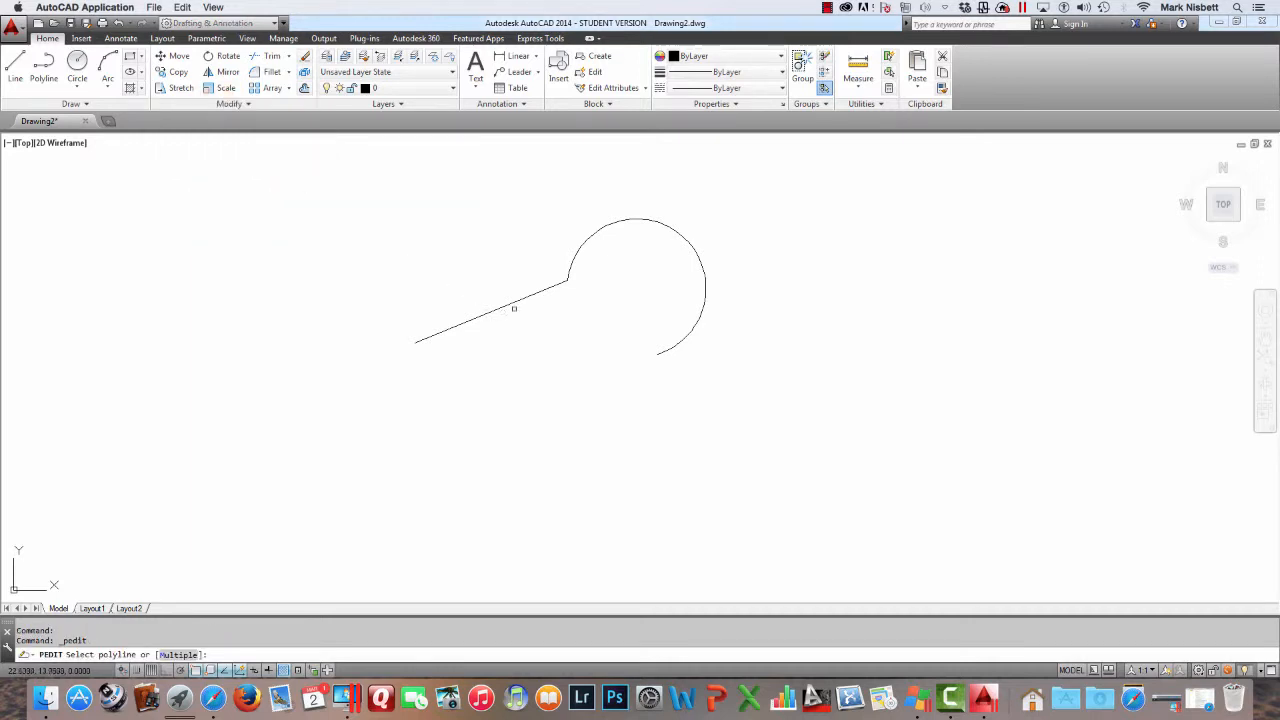
left_click(515, 301)
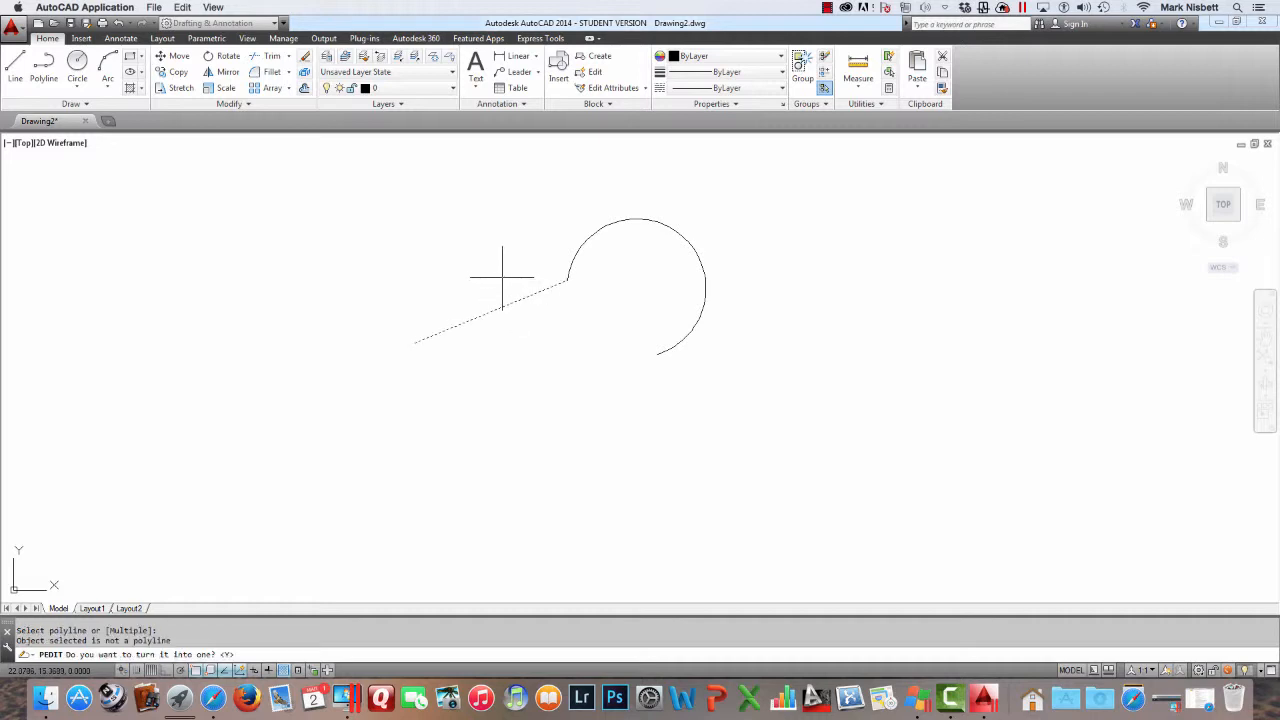
left_click(240, 650)
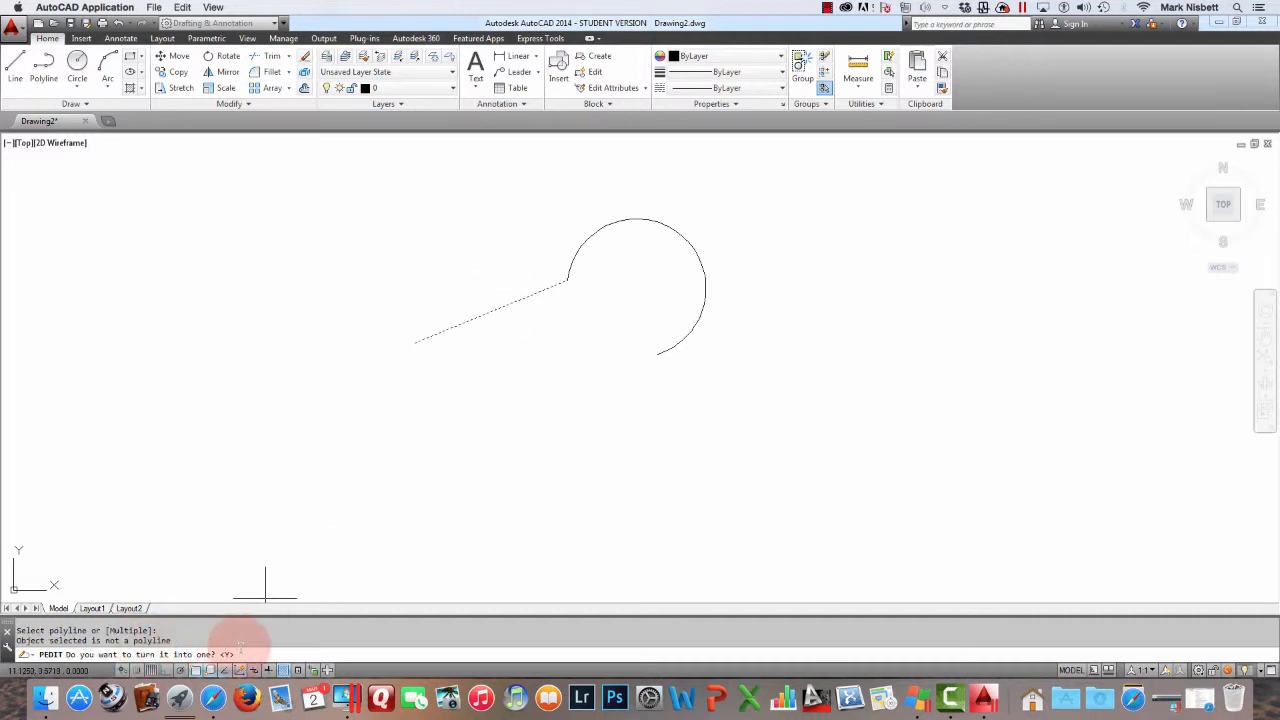
key("Return")
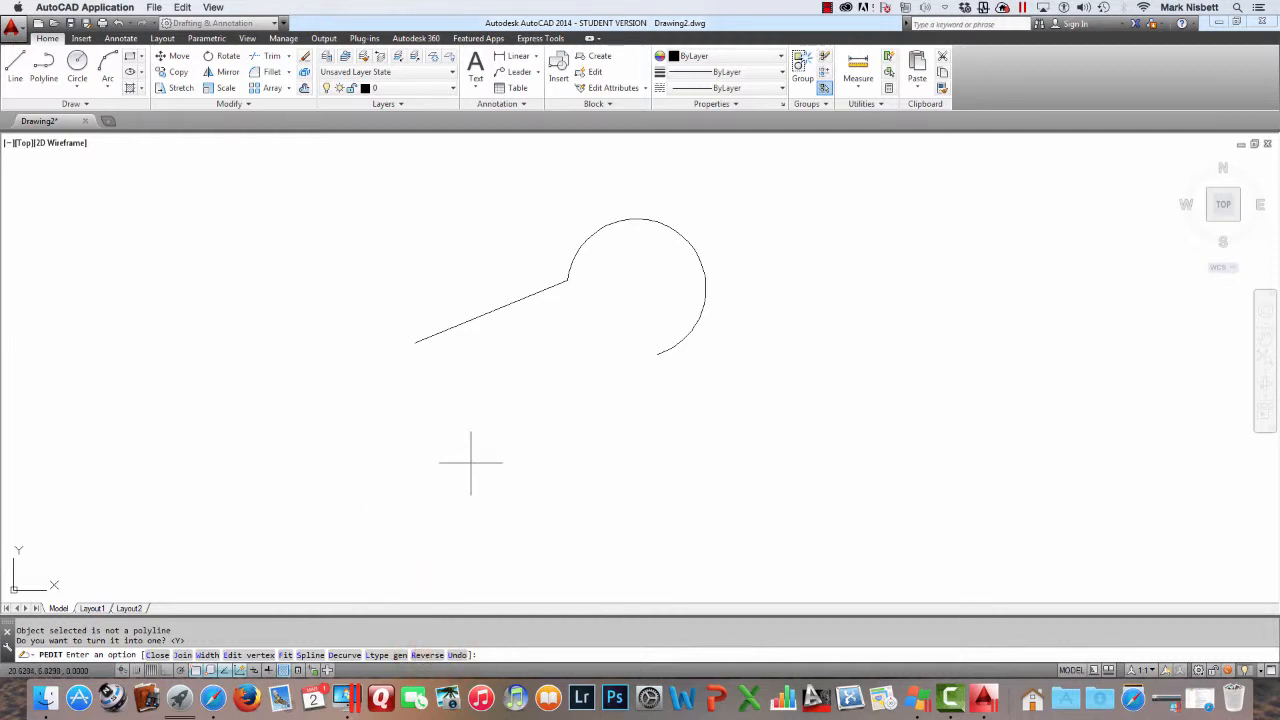
type("j")
key("Return")
right_click(530, 412)
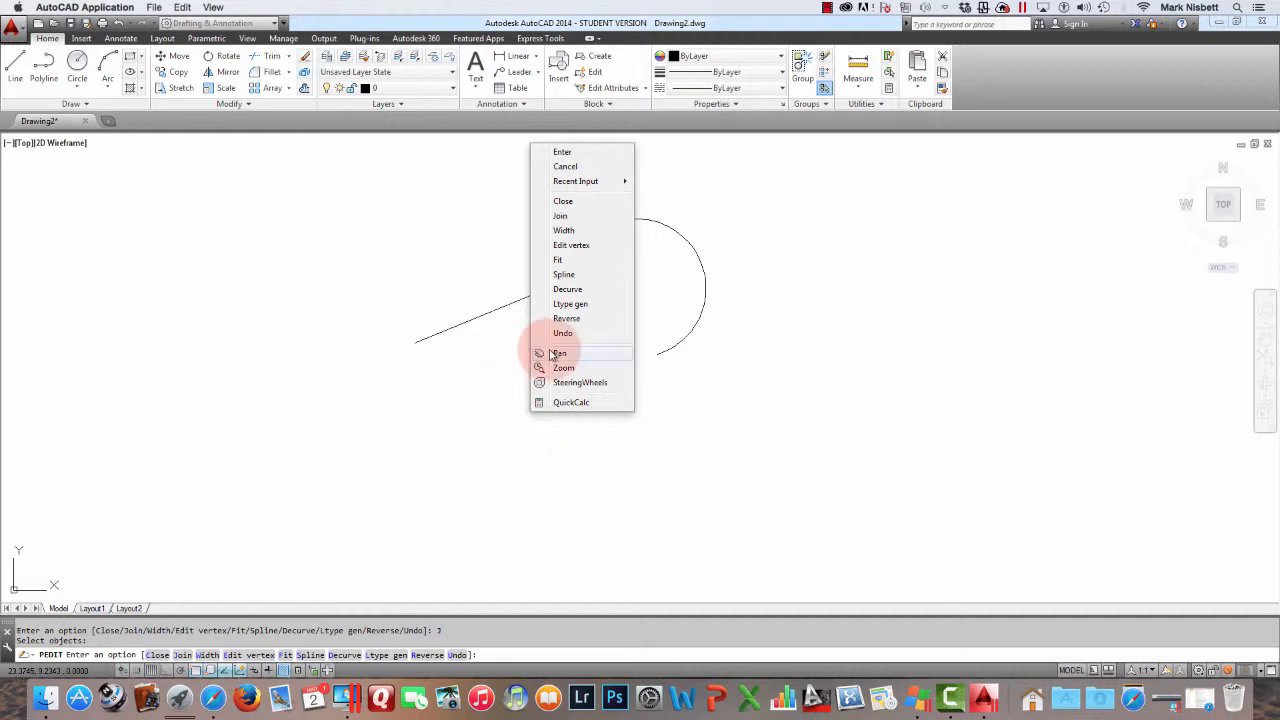
left_click(606, 304)
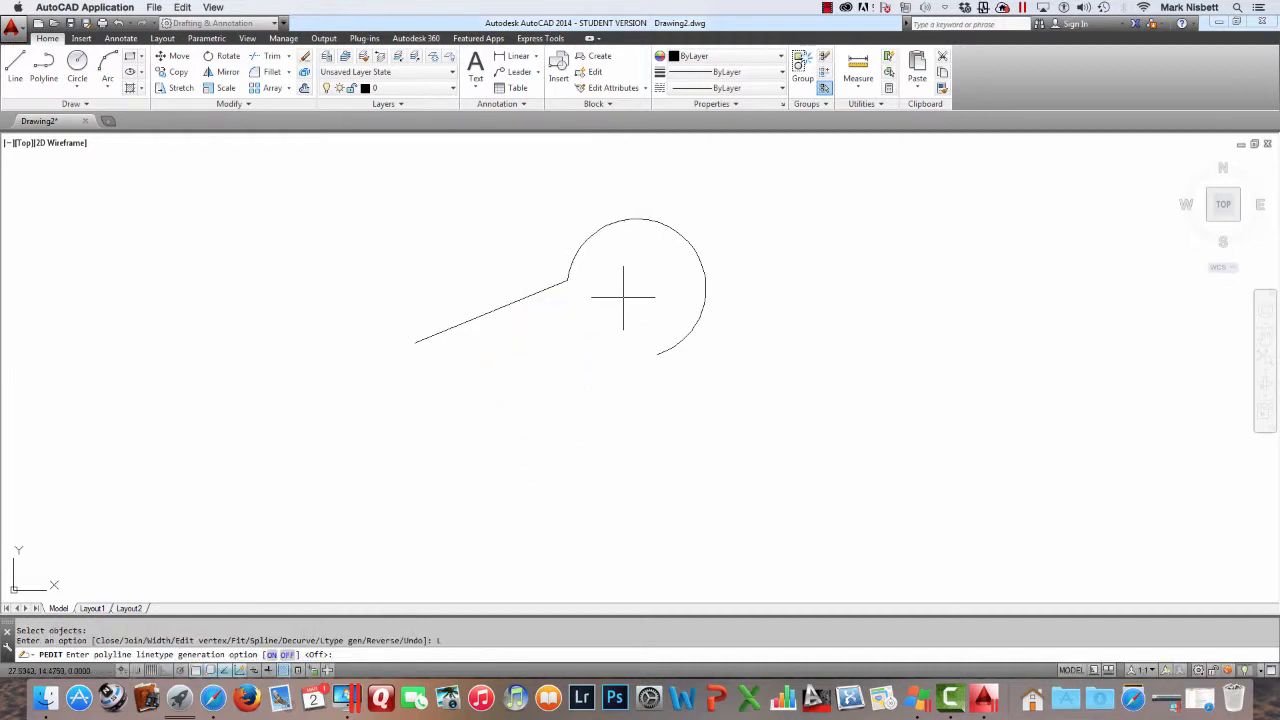
key("Escape")
key("Escape")
Edit the polyline again and join the arc to it, making one continuous polyline
key("Return")
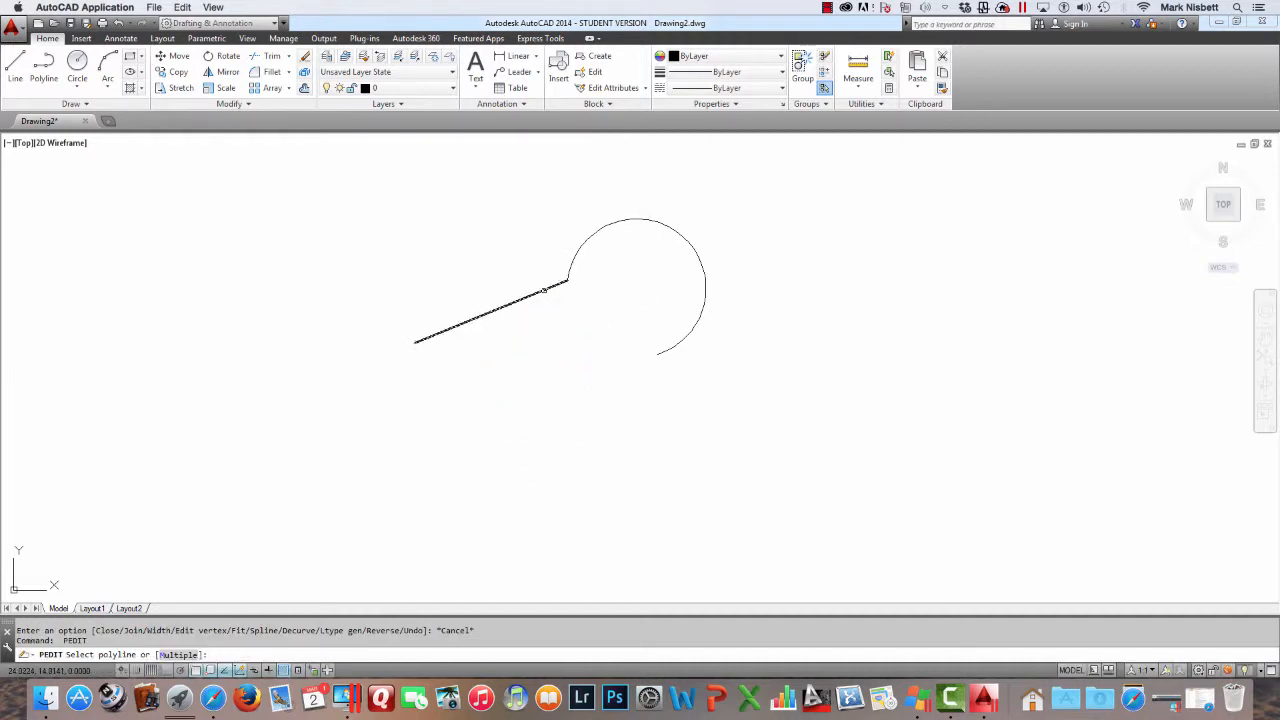
left_click(545, 290)
type("J")
key("Return")
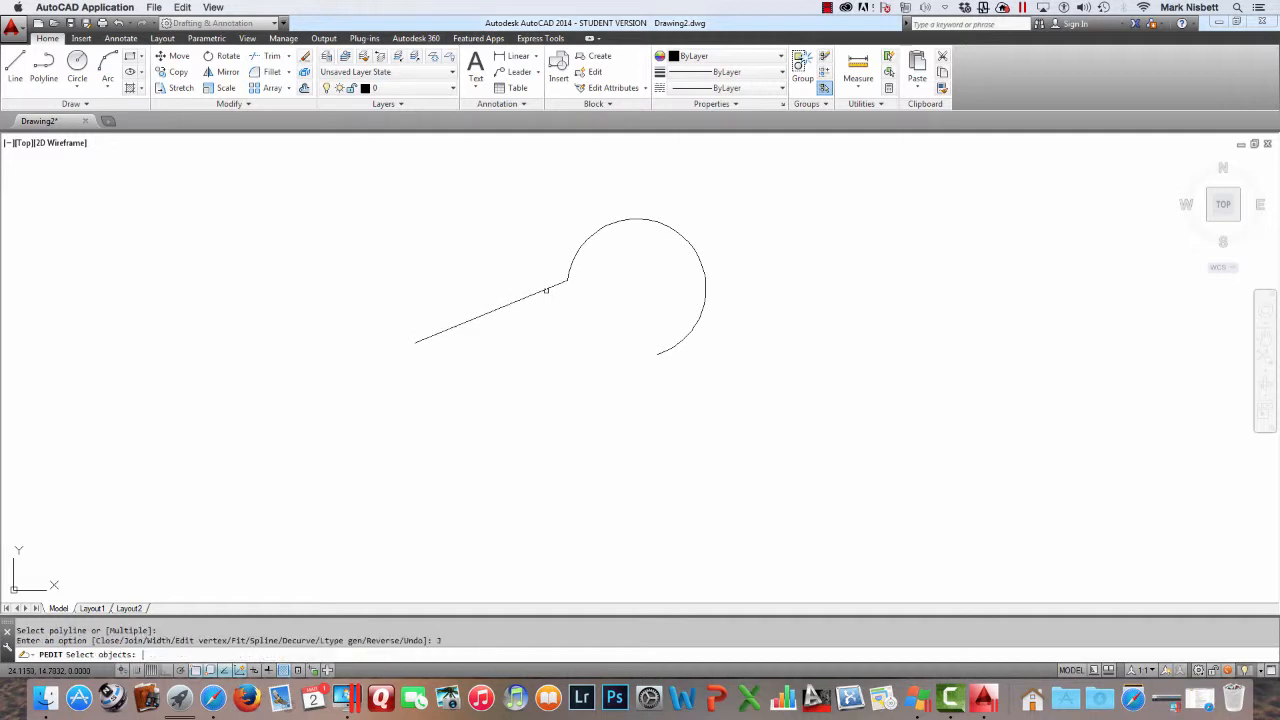
left_click(577, 249)
key("Return")
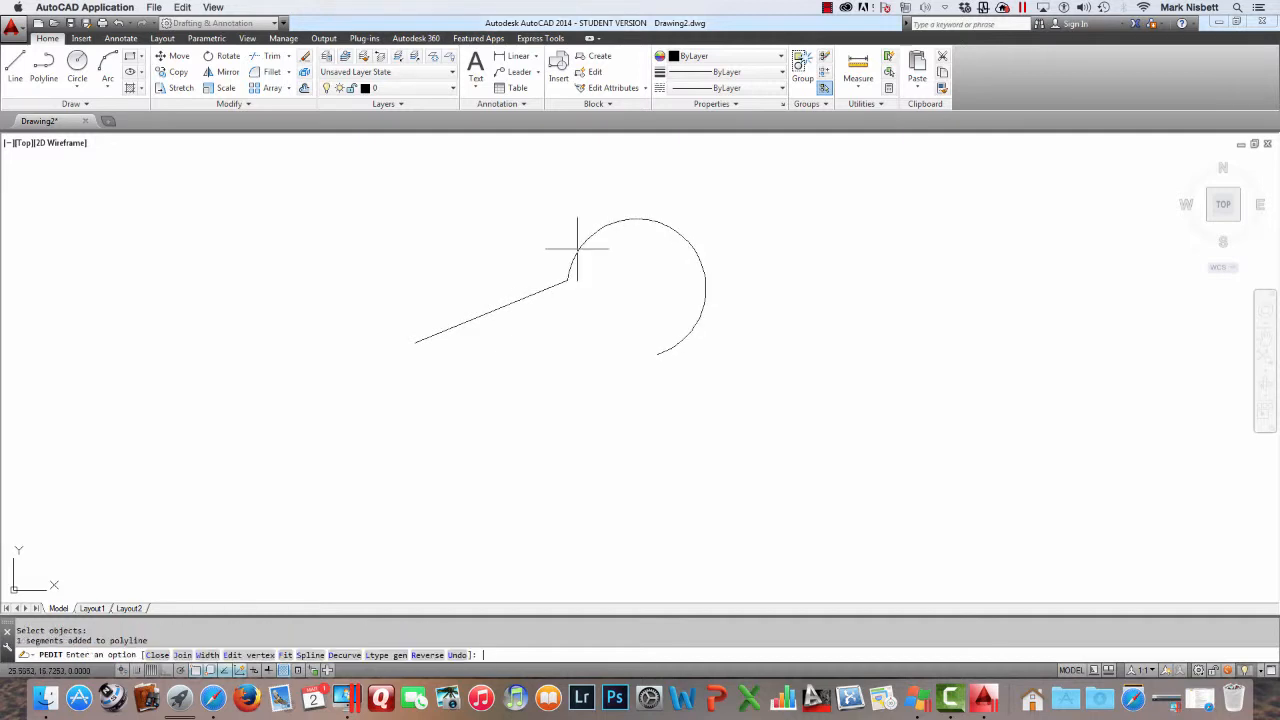
key("Return")
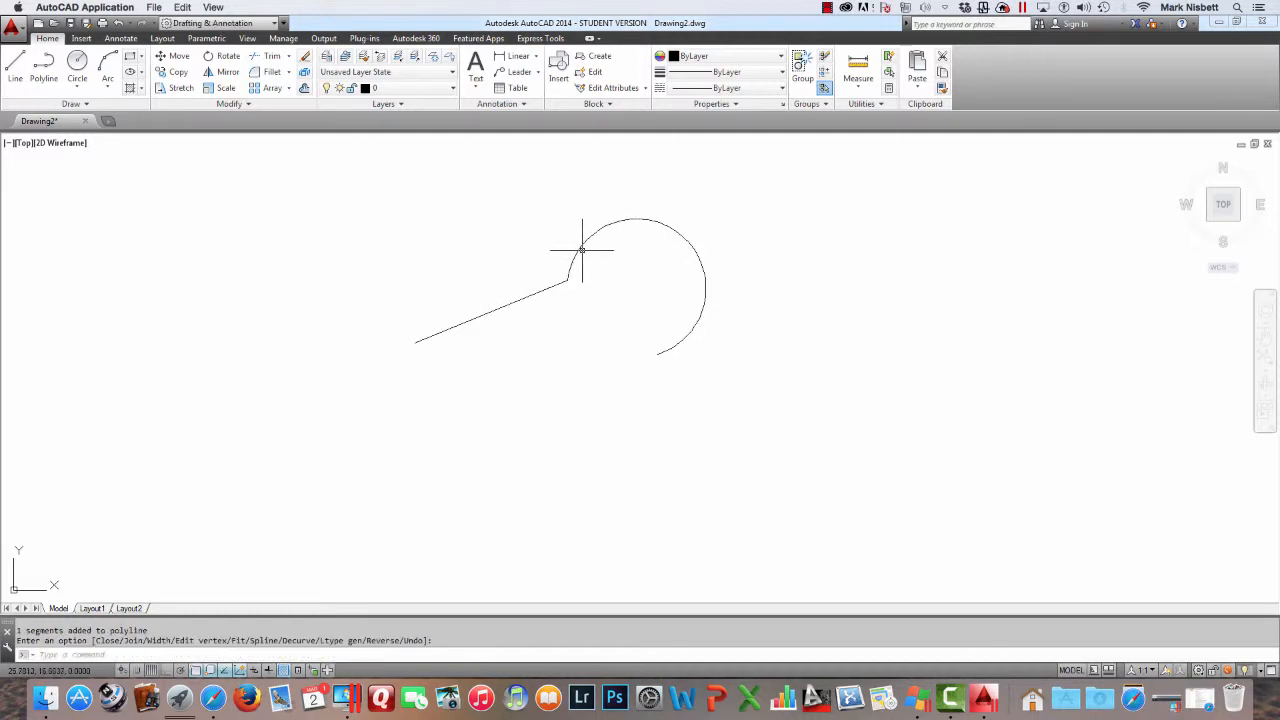
left_click(581, 246)
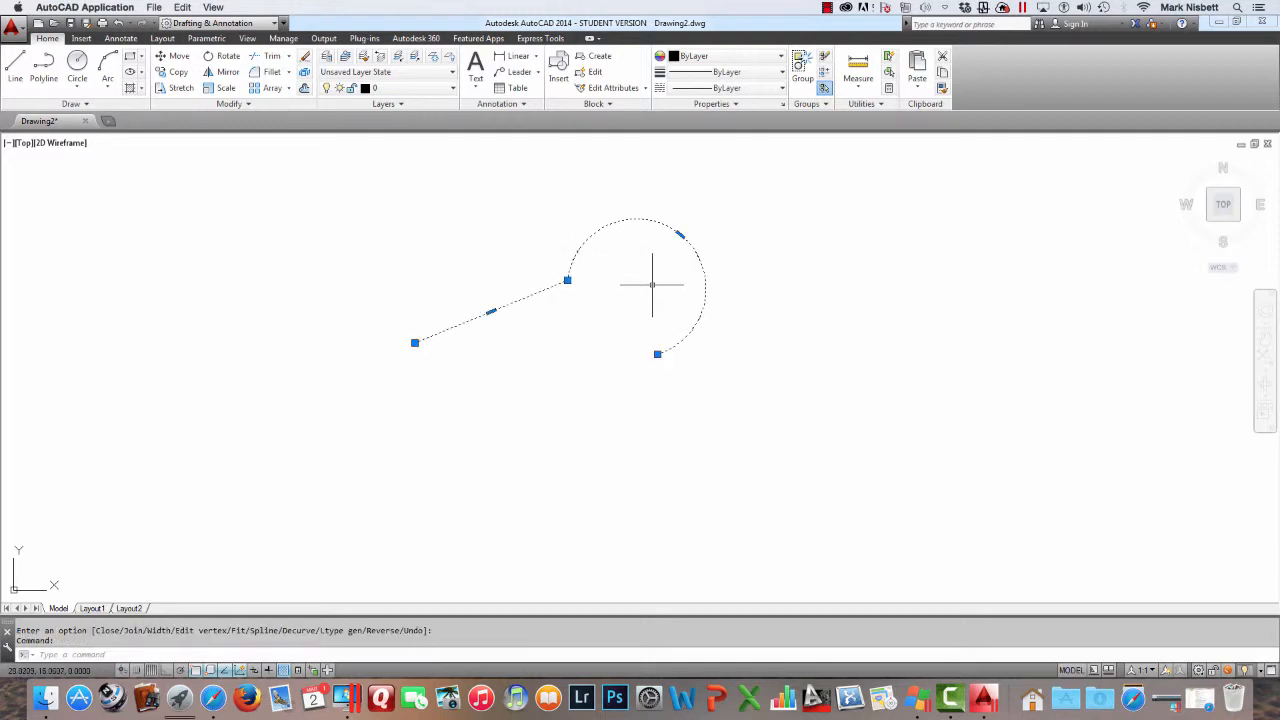
key("Escape")
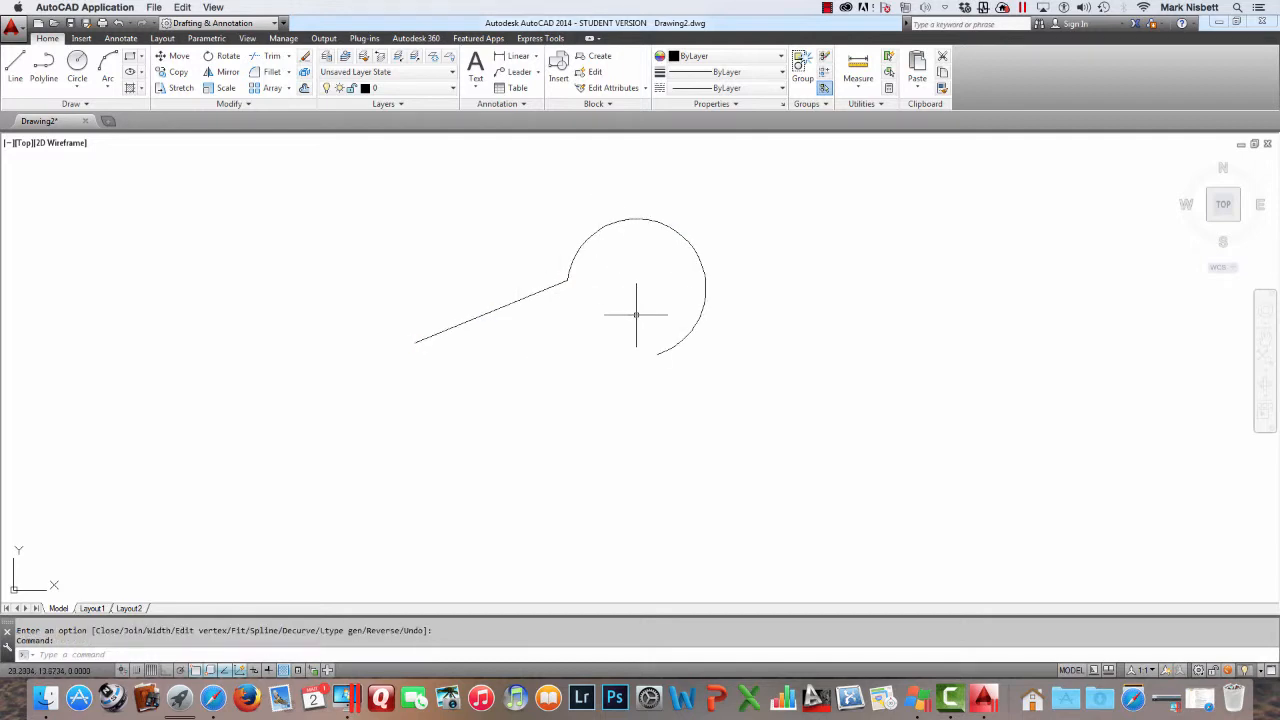
Erase the joined line-and-arc polyline
key("Return")
left_click(569, 278)
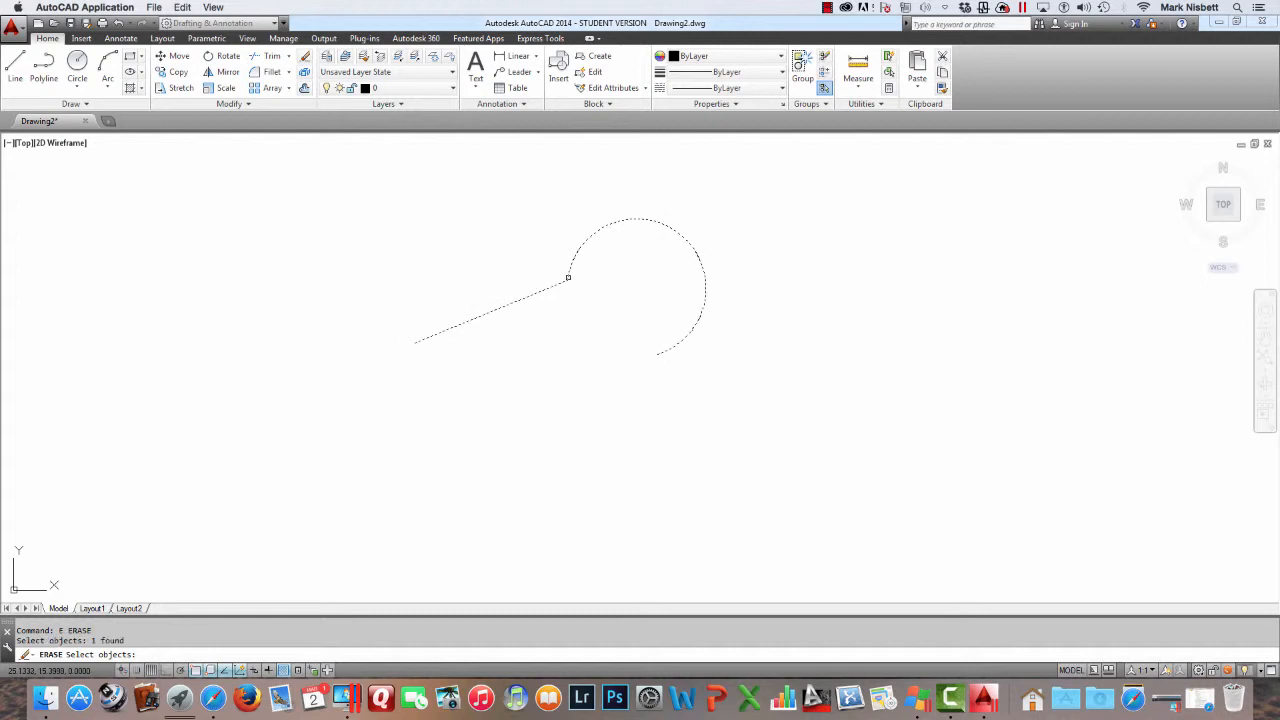
key("Return")
Start a polyline and draw a zigzag of five straight segments across the drawing
type("PL")
key("Return")
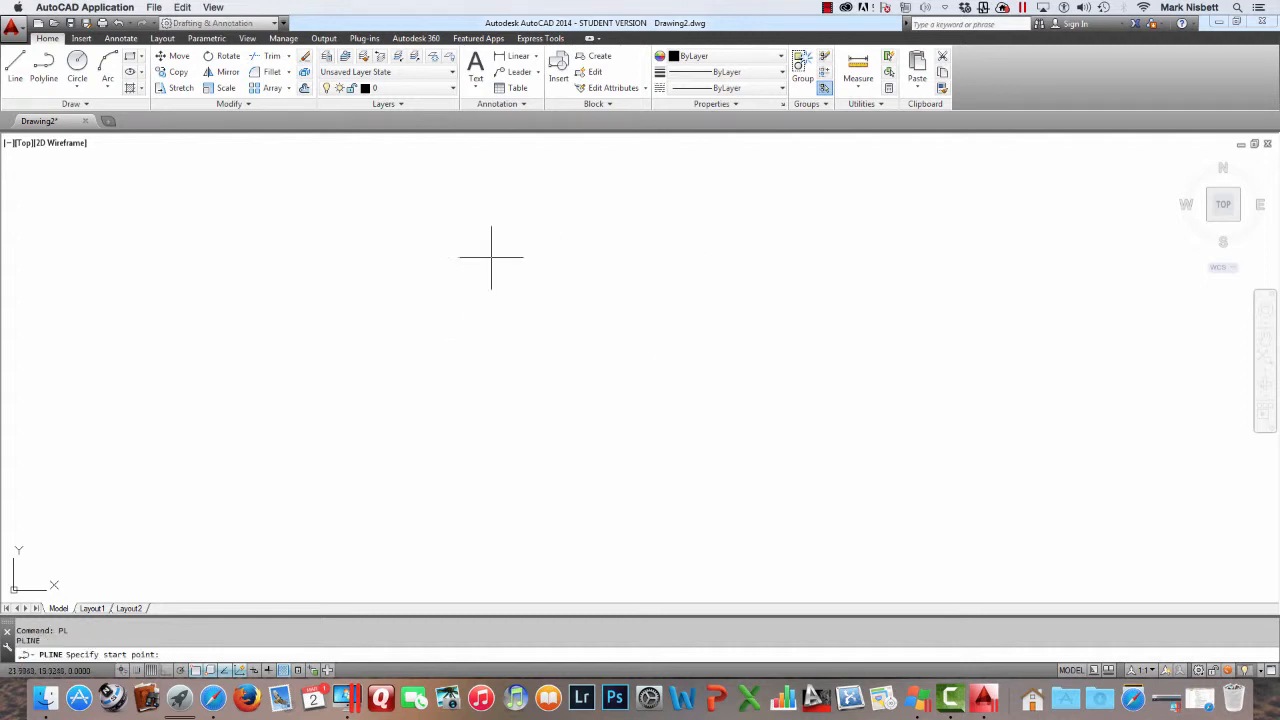
left_click(375, 386)
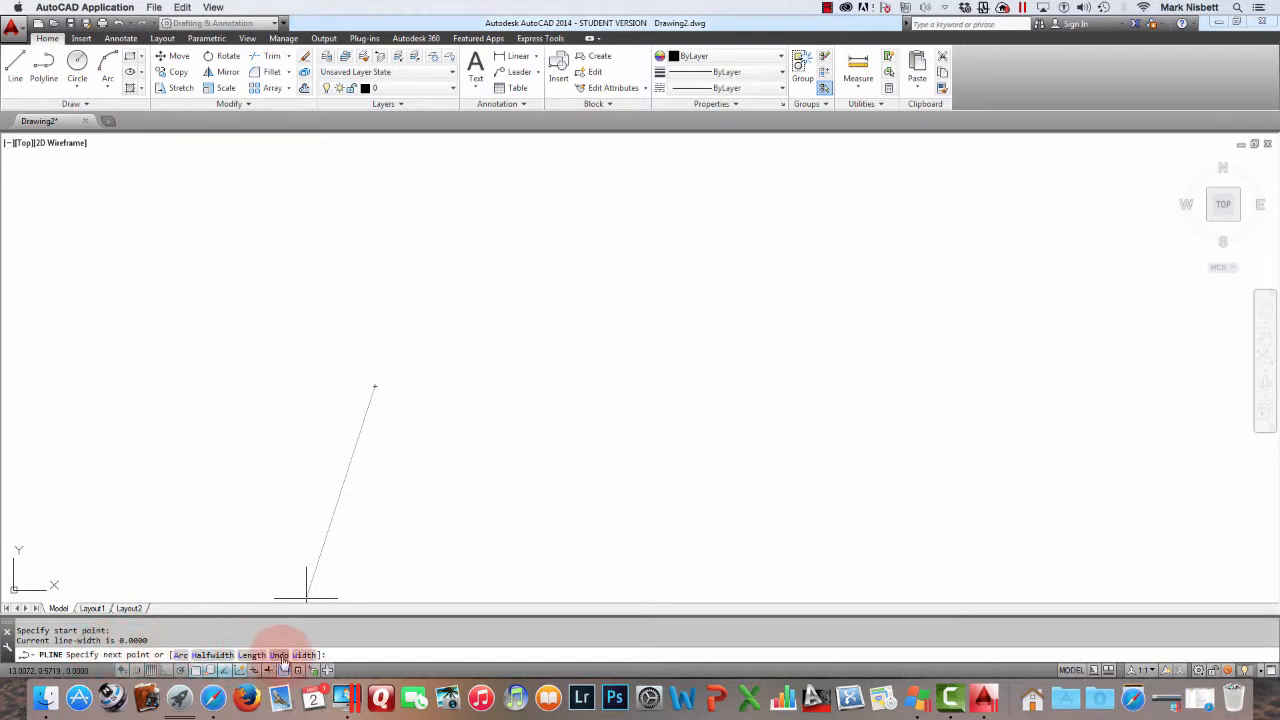
left_click(458, 323)
left_click(574, 385)
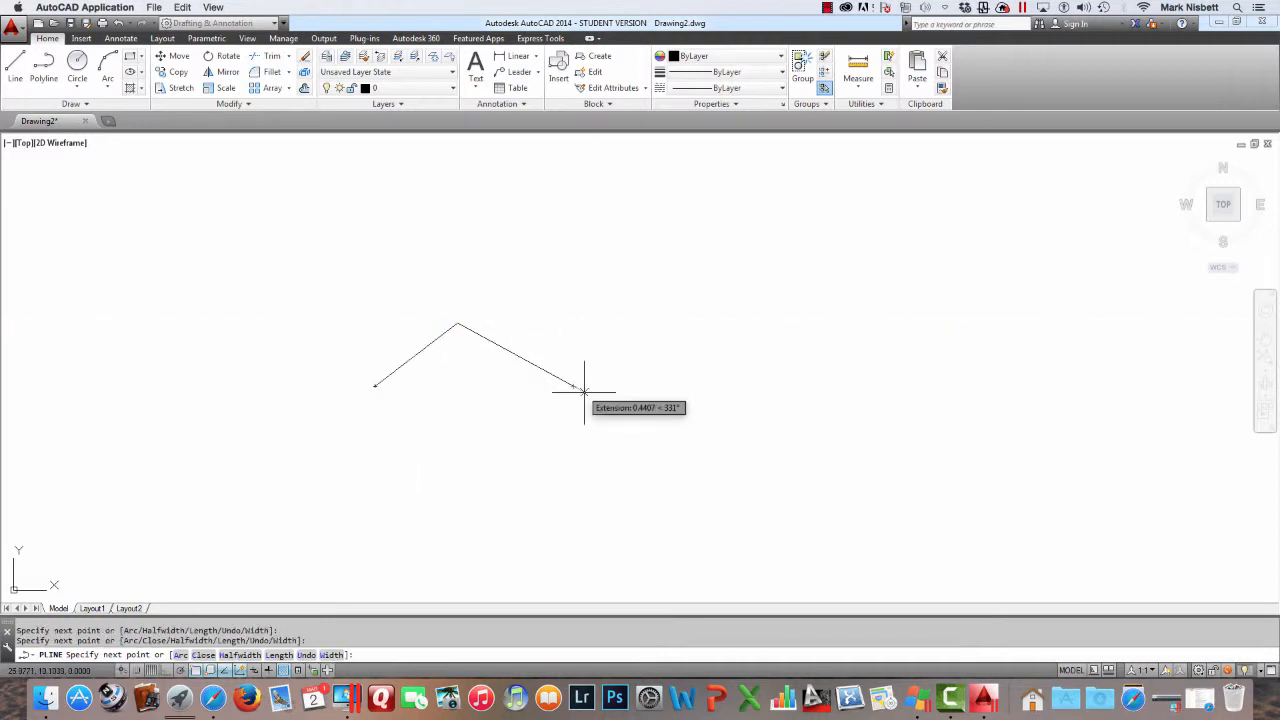
left_click(629, 301)
left_click(741, 393)
left_click(835, 301)
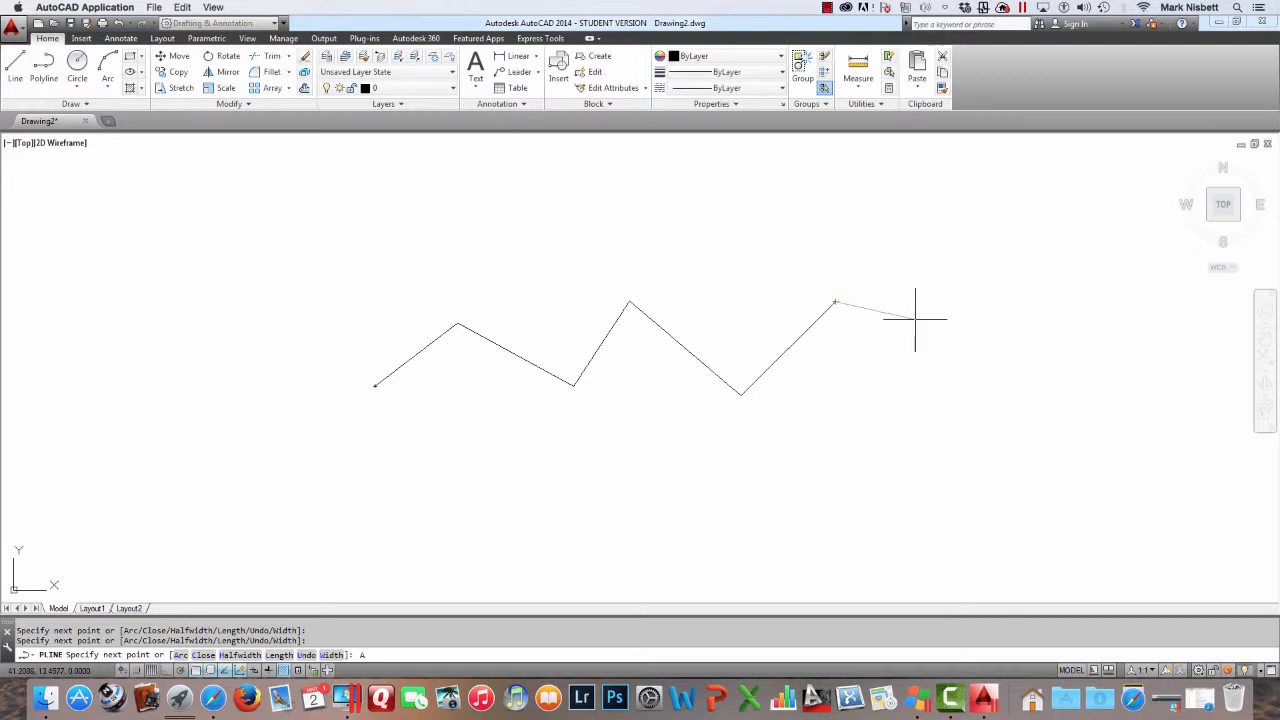
Switch the polyline to arc mode and continue it with successive arcs forming an inward spiral, then end it
type("A")
key("Return")
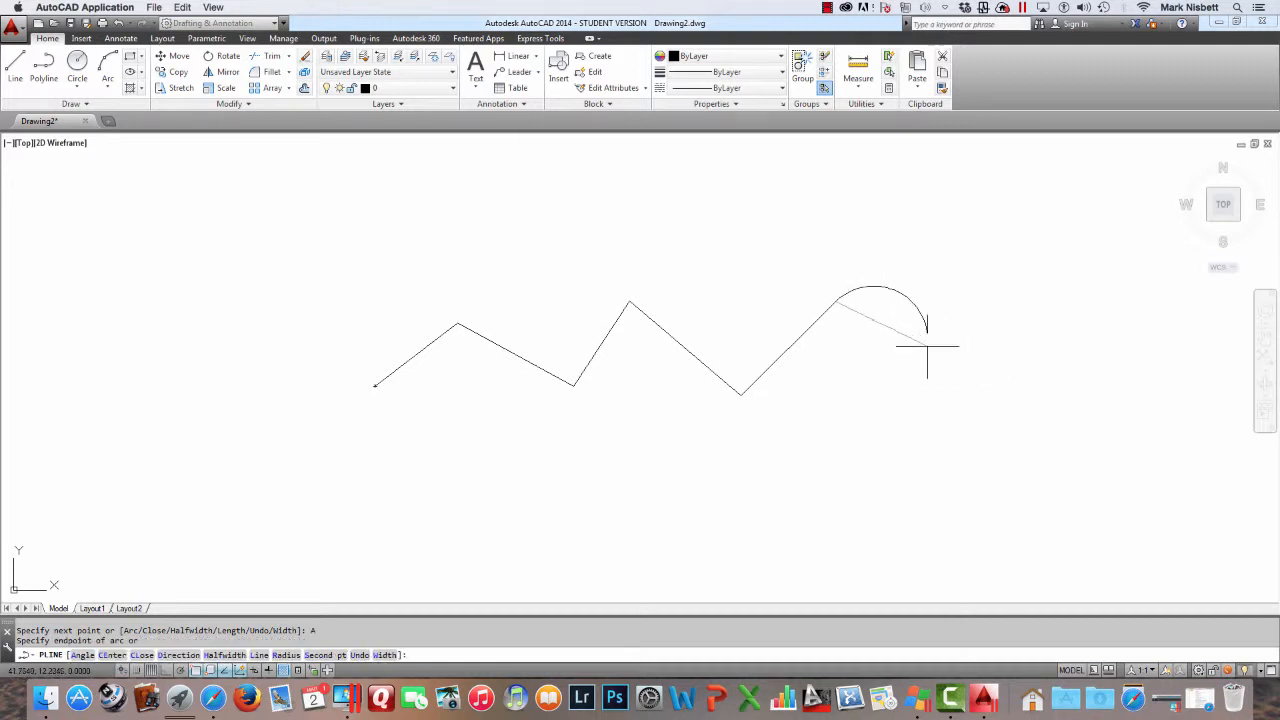
left_click(1003, 326)
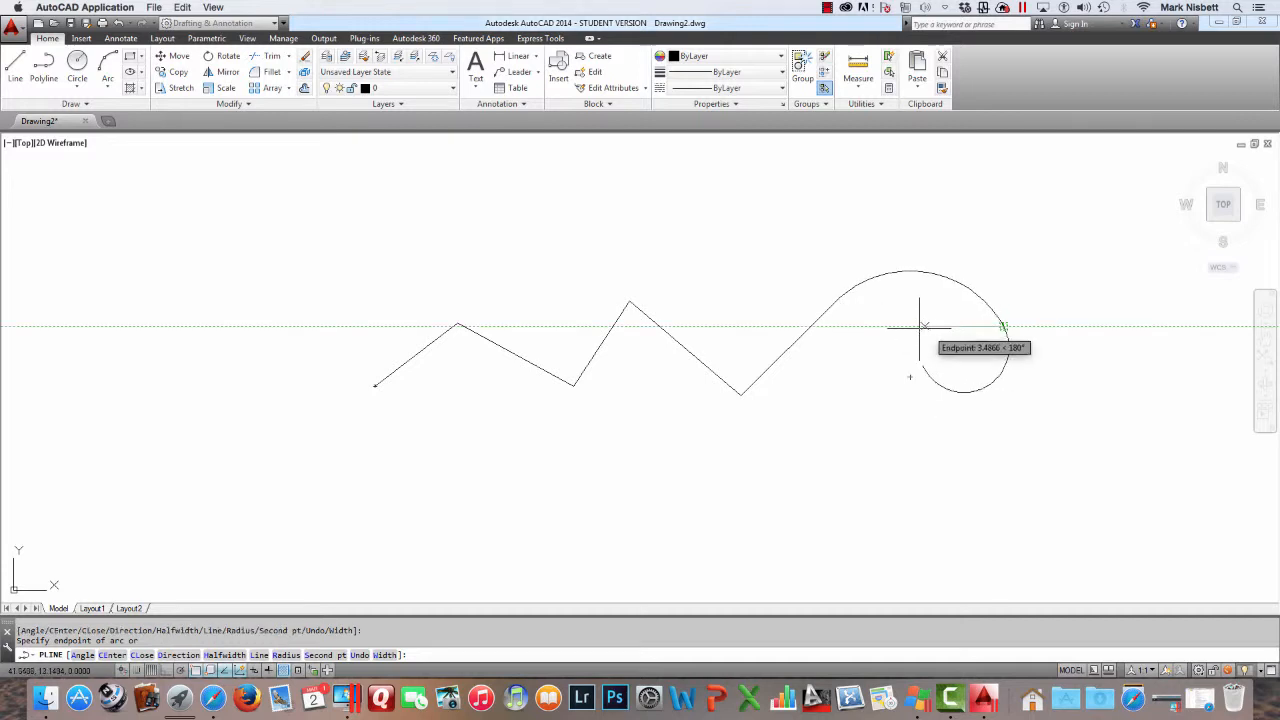
left_click(836, 326)
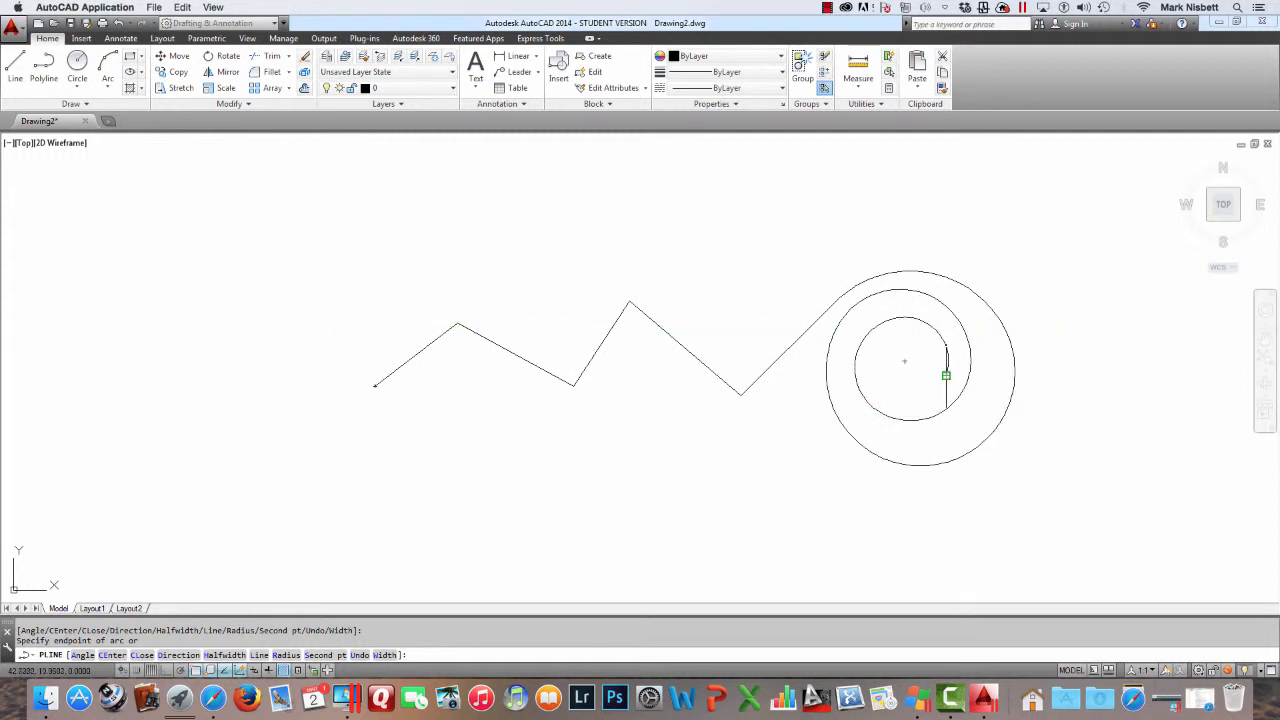
left_click(880, 386)
left_click(892, 371)
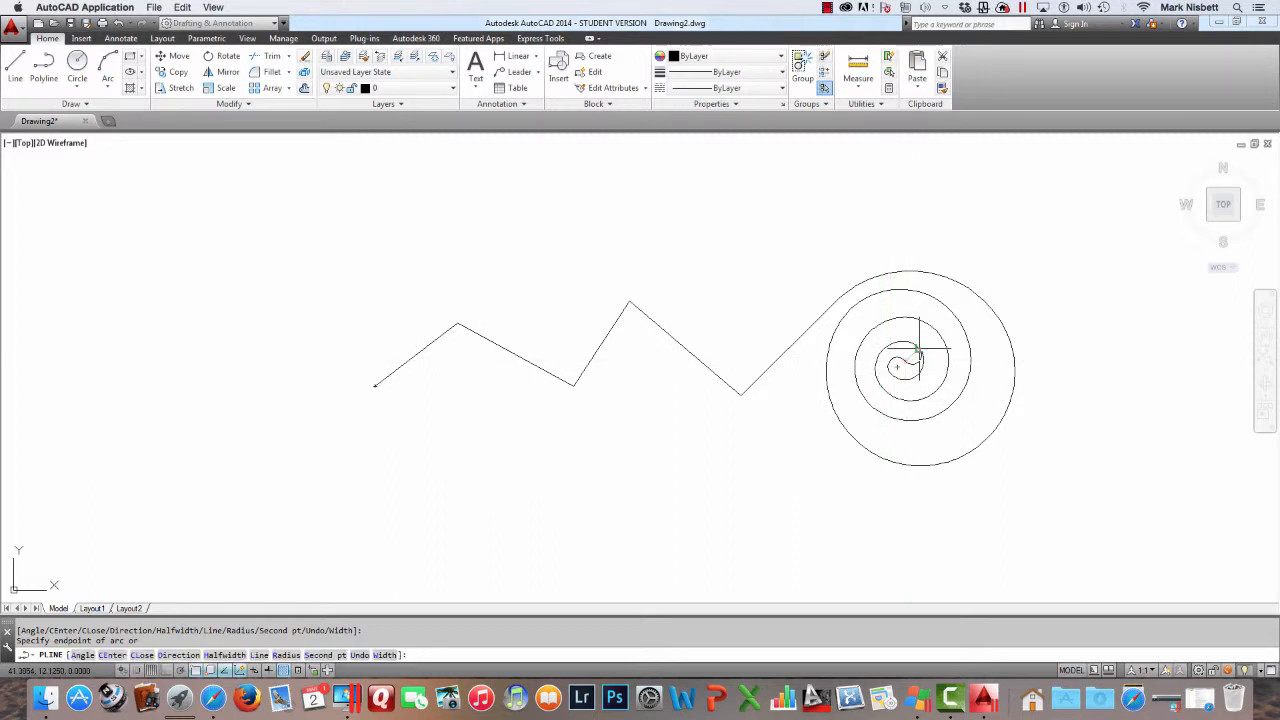
left_click(916, 357)
key("Return")
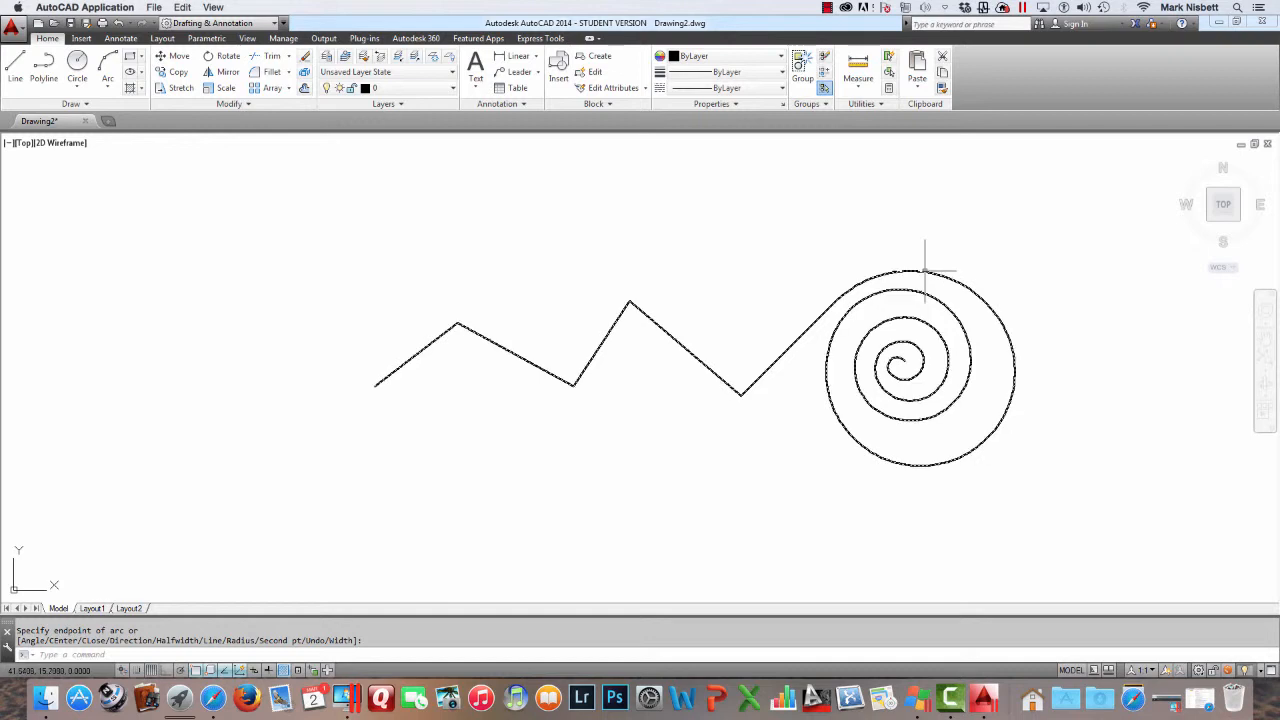
Erase the zigzag-and-spiral polyline
left_click(916, 258)
key("Escape")
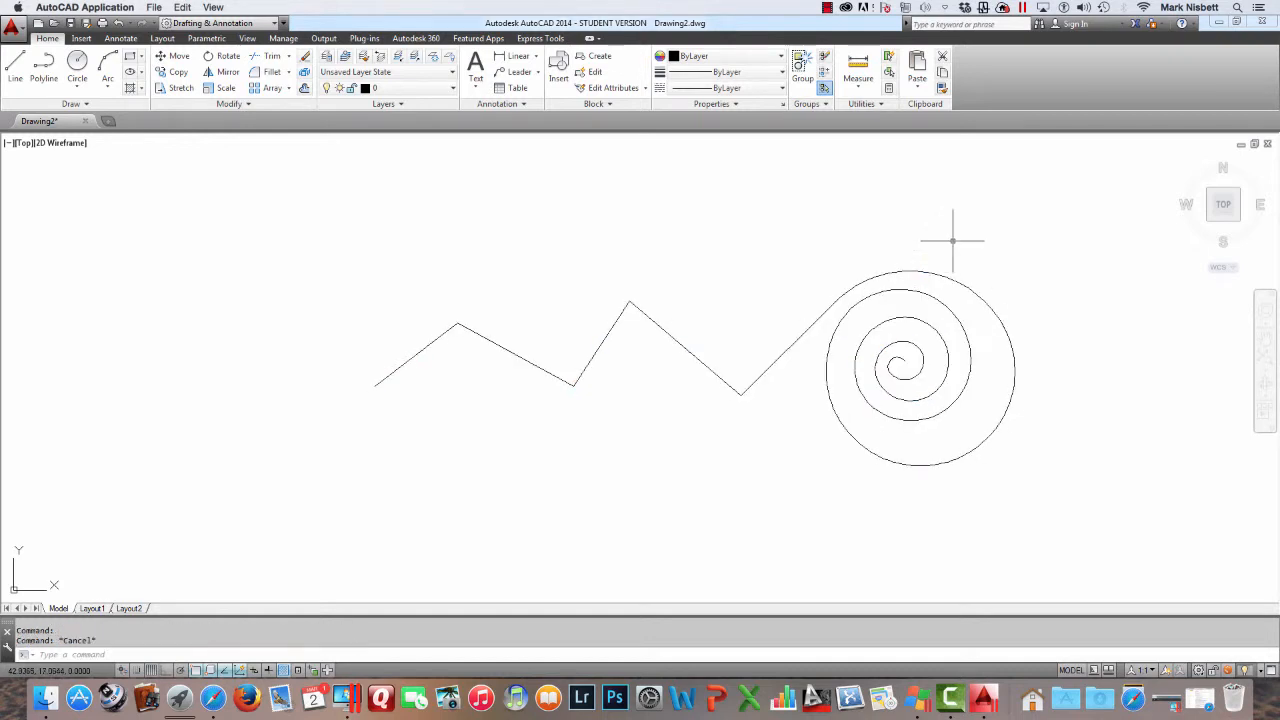
type("e")
key("Return")
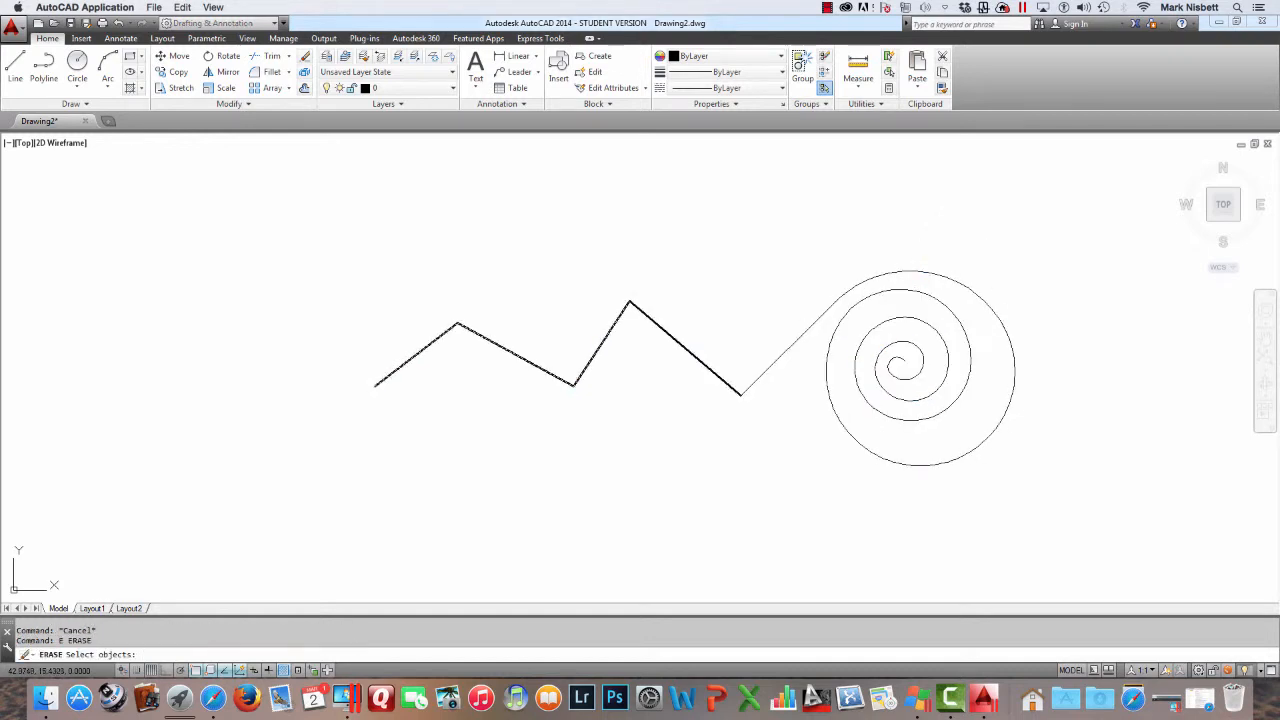
left_click(951, 274)
key("Return")
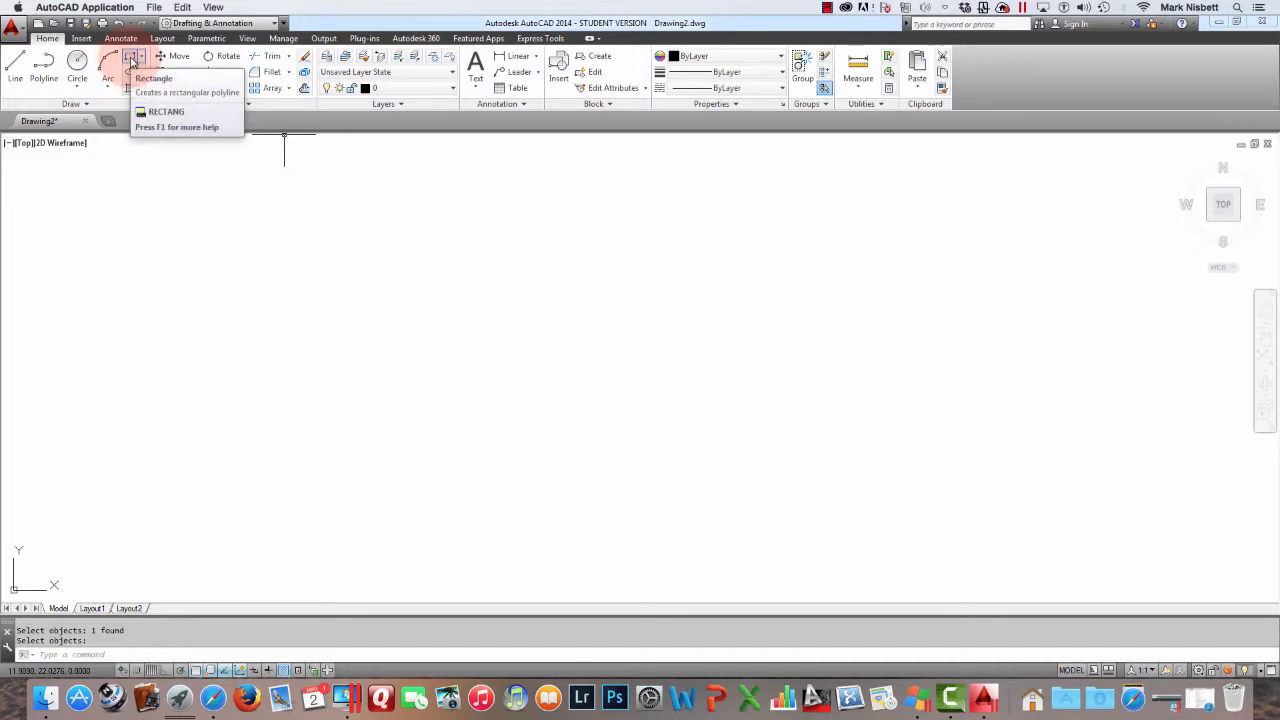
Draw a rectangle with the Rectangle tool by picking two opposite corners in the drawing area
left_click(131, 59)
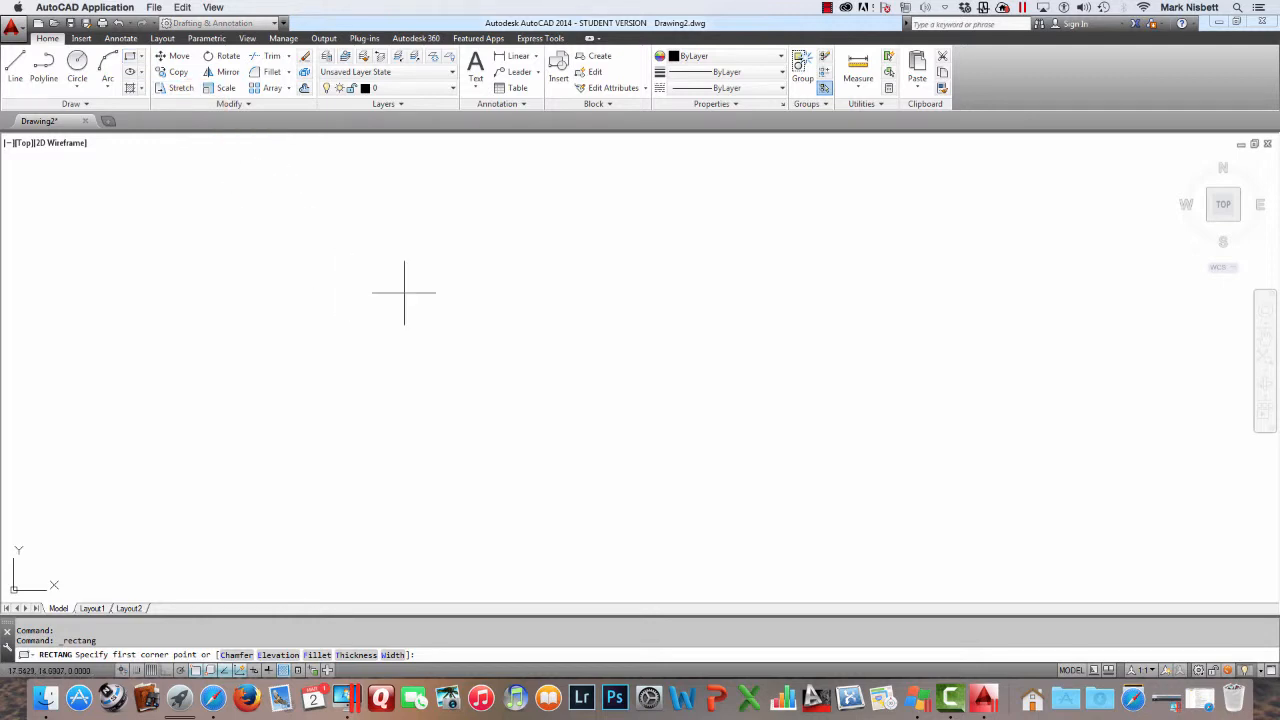
left_click(420, 235)
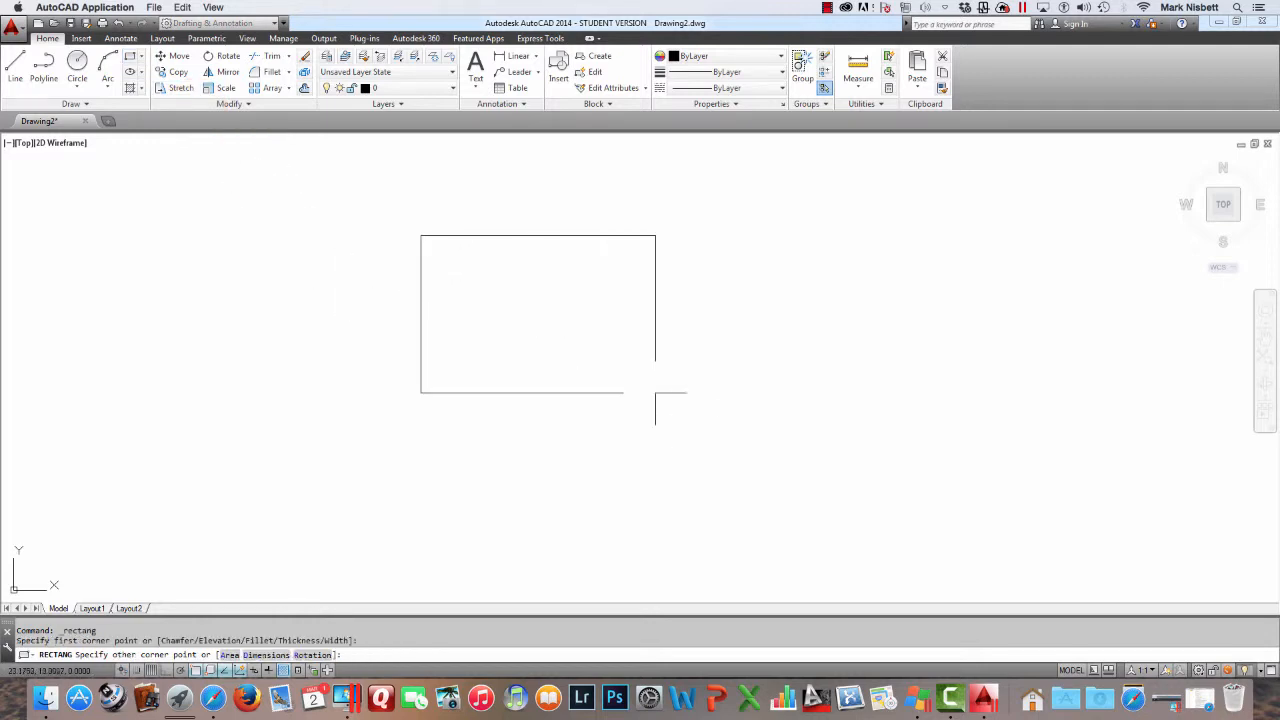
left_click(701, 433)
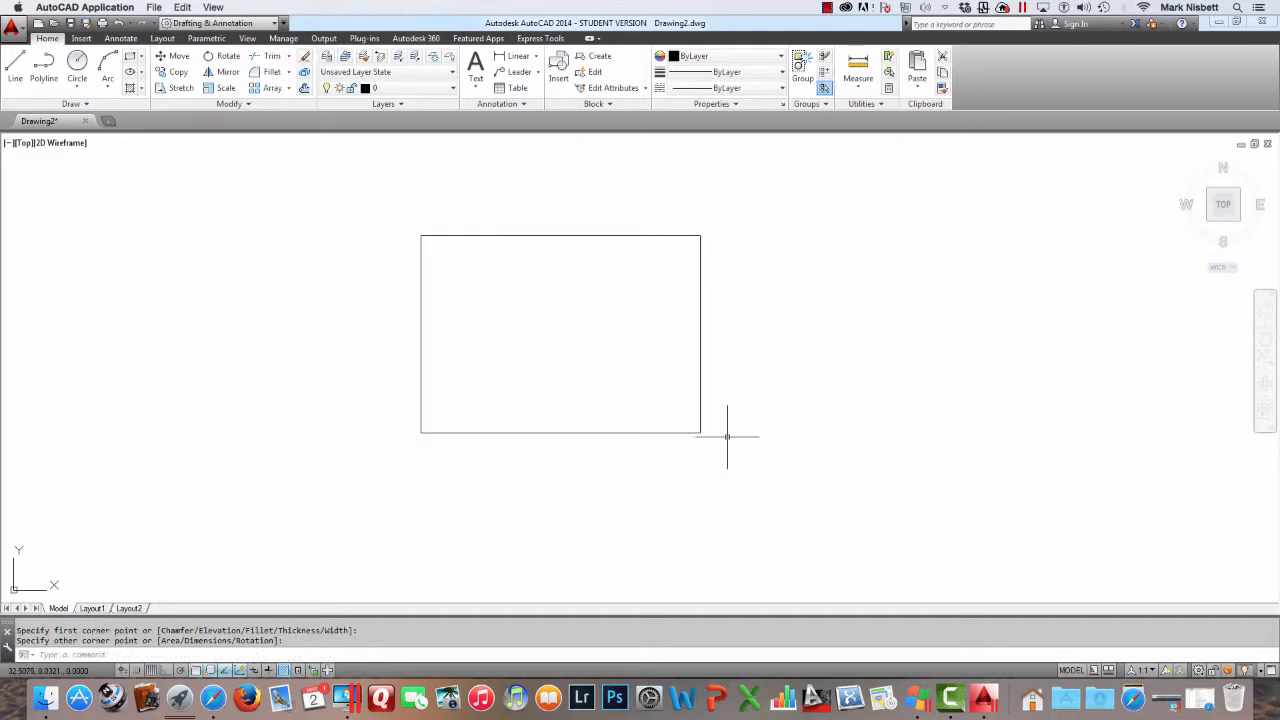
Select the rectangle and inspect its object properties, then close the properties palette and deselect it
left_click(701, 407)
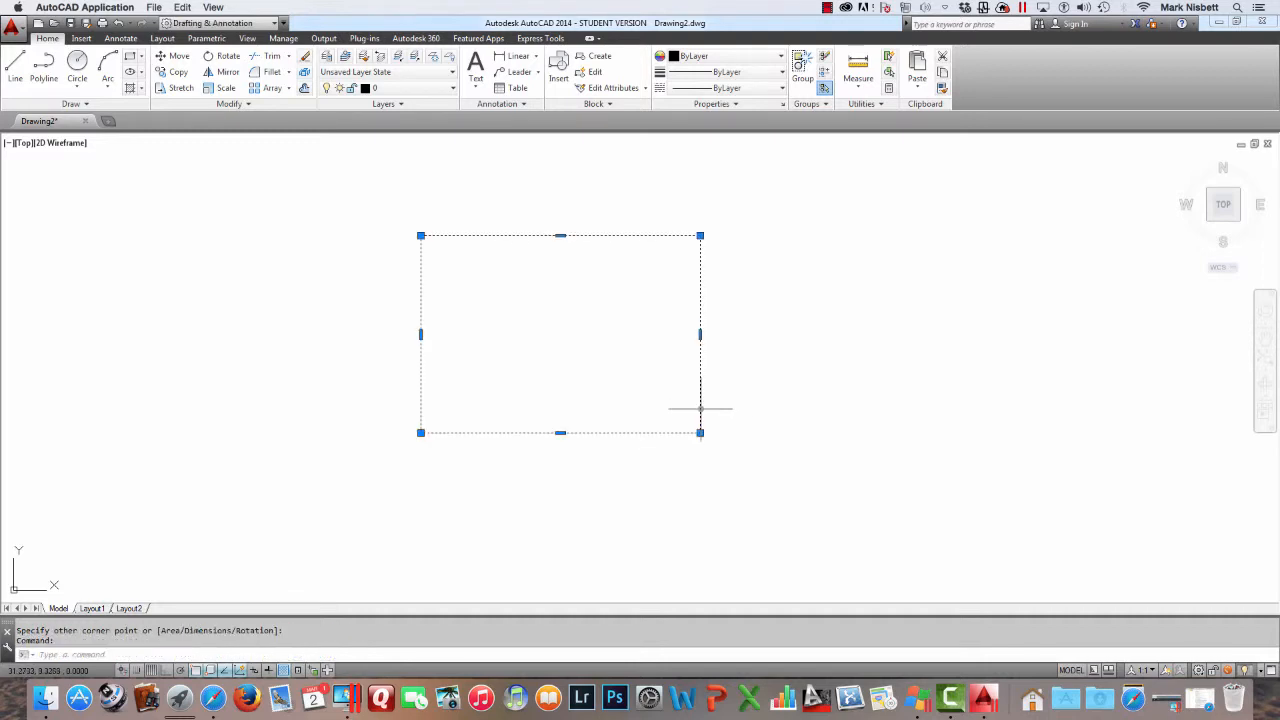
right_click(701, 410)
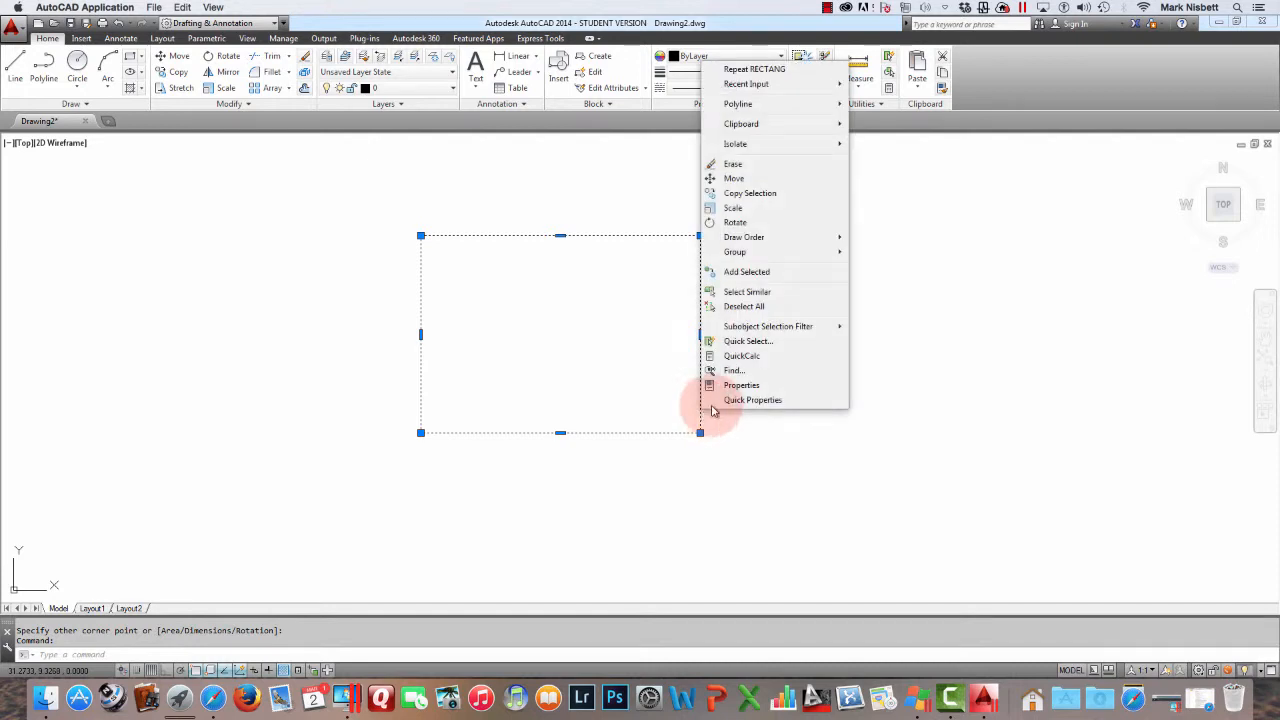
left_click(740, 385)
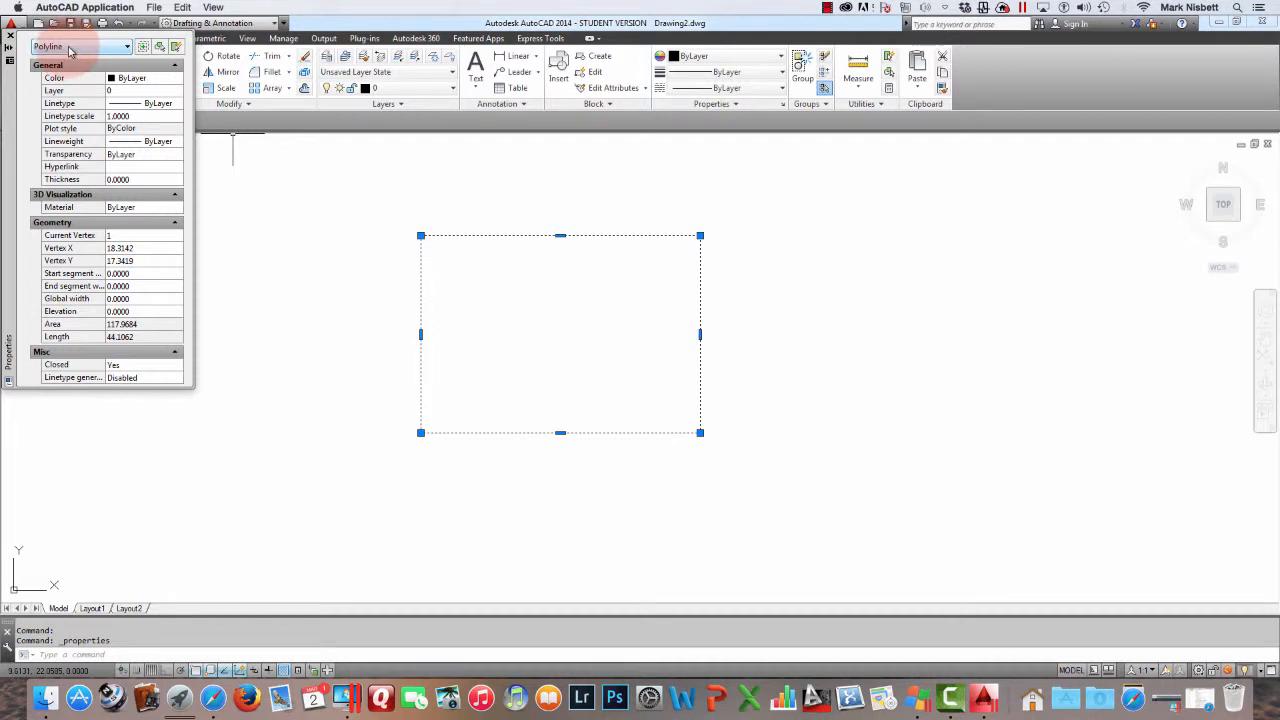
left_click(10, 36)
key("Escape")
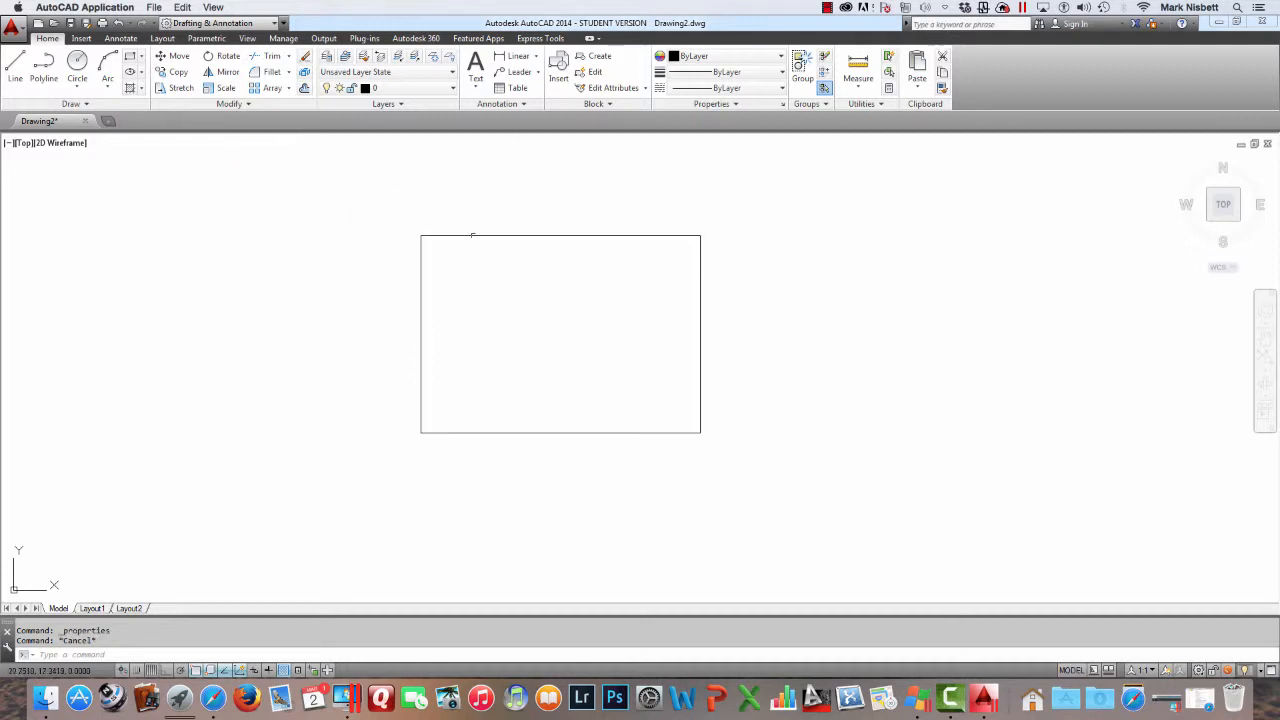
Erase the rectangle
left_click(484, 236)
key("Delete")
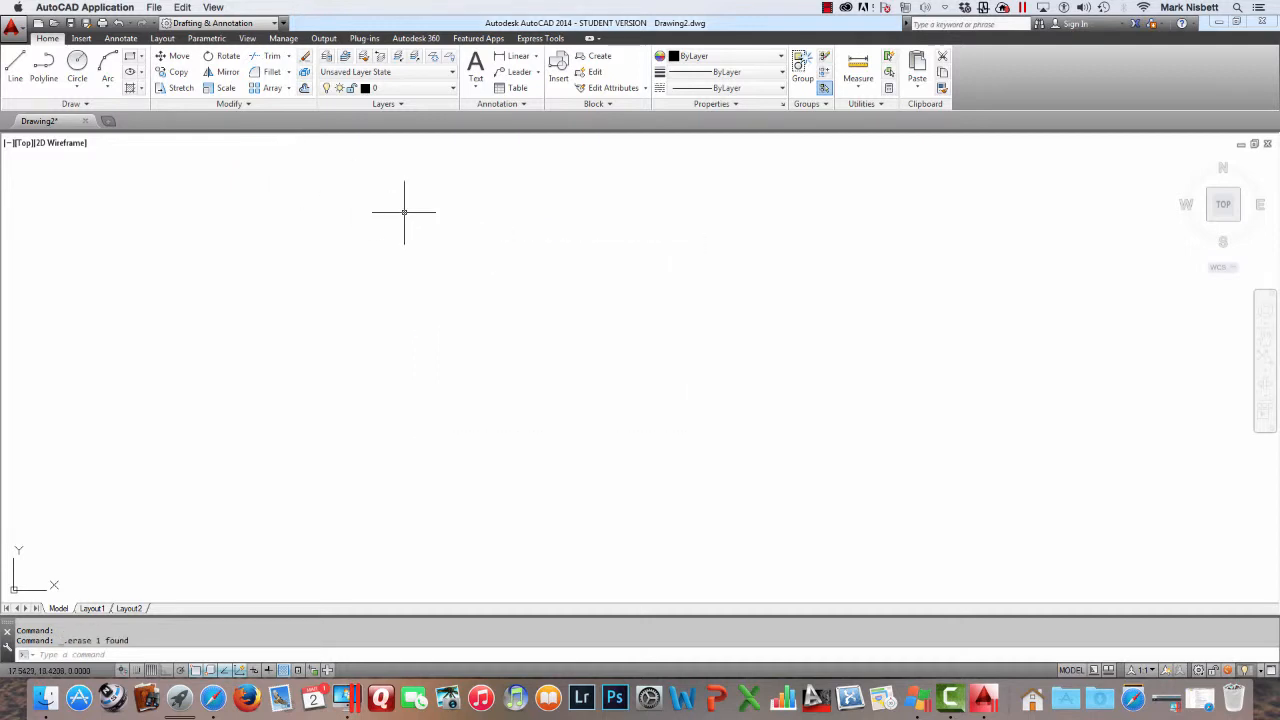
left_click(827, 7)
left_click(848, 35)
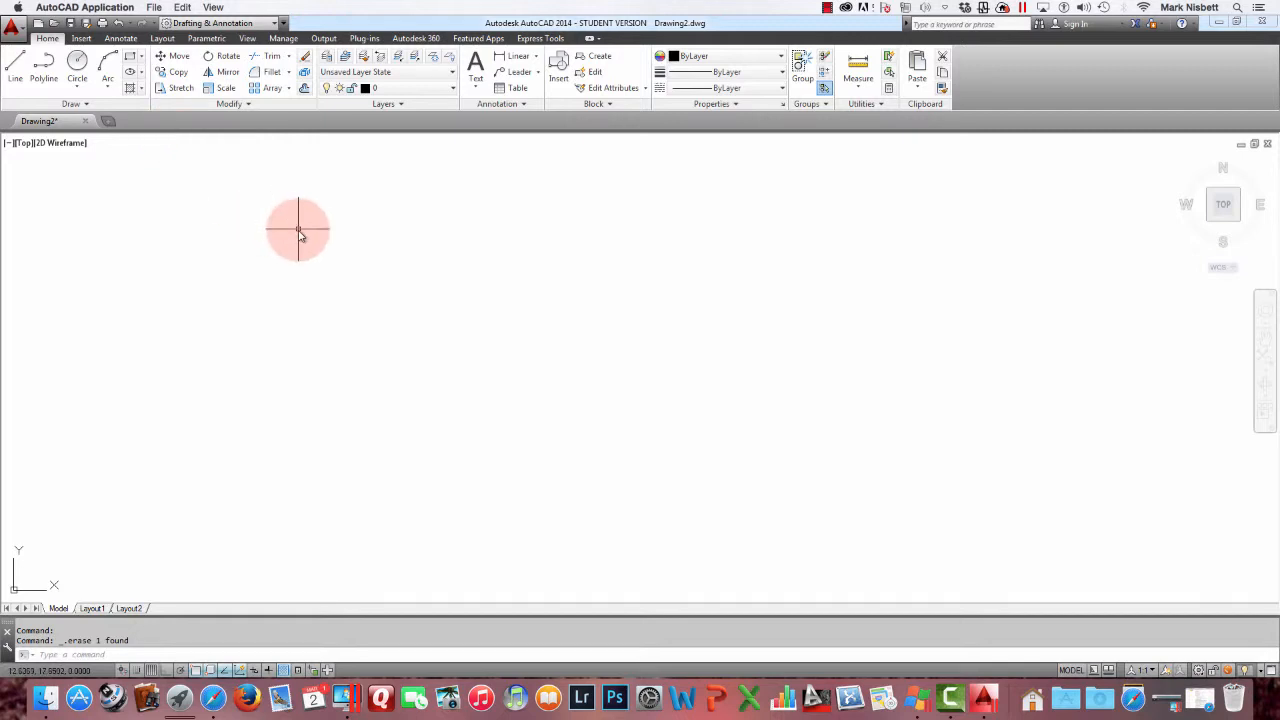
Turn on Ortho and draw a closed L-shaped polyline outline with straight segments, closing it back to the start point
key("Return")
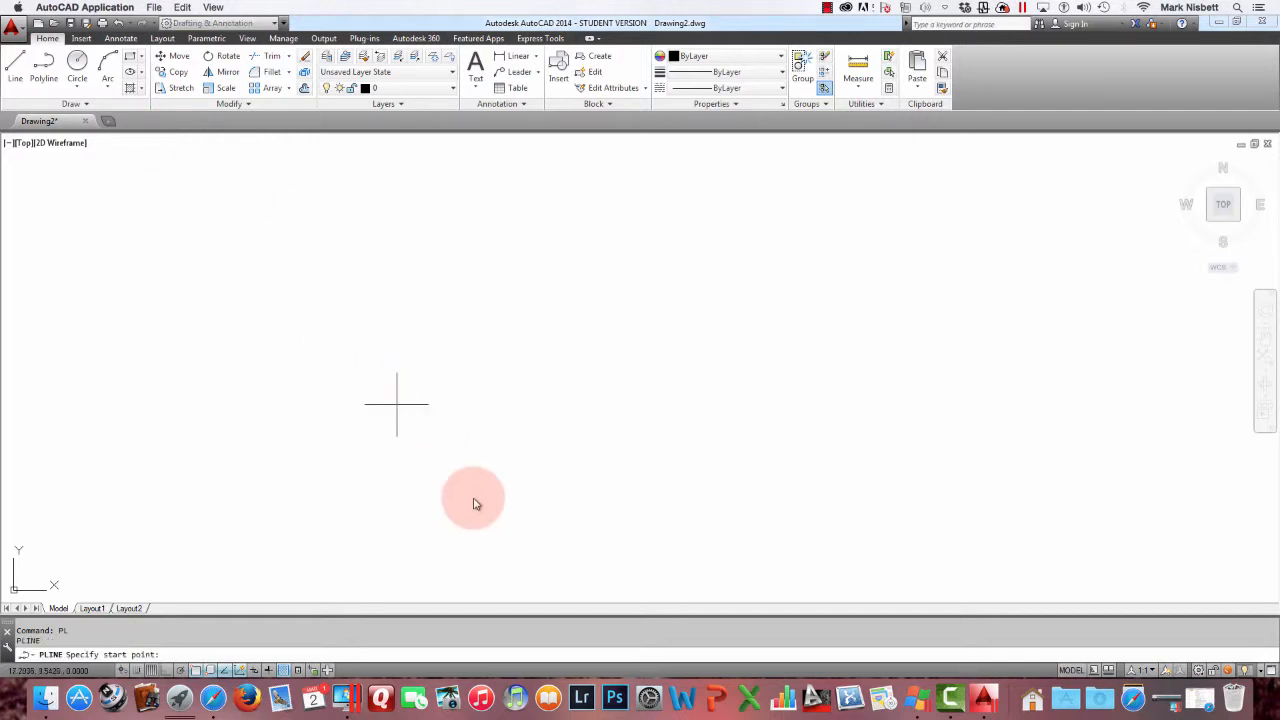
left_click(410, 469)
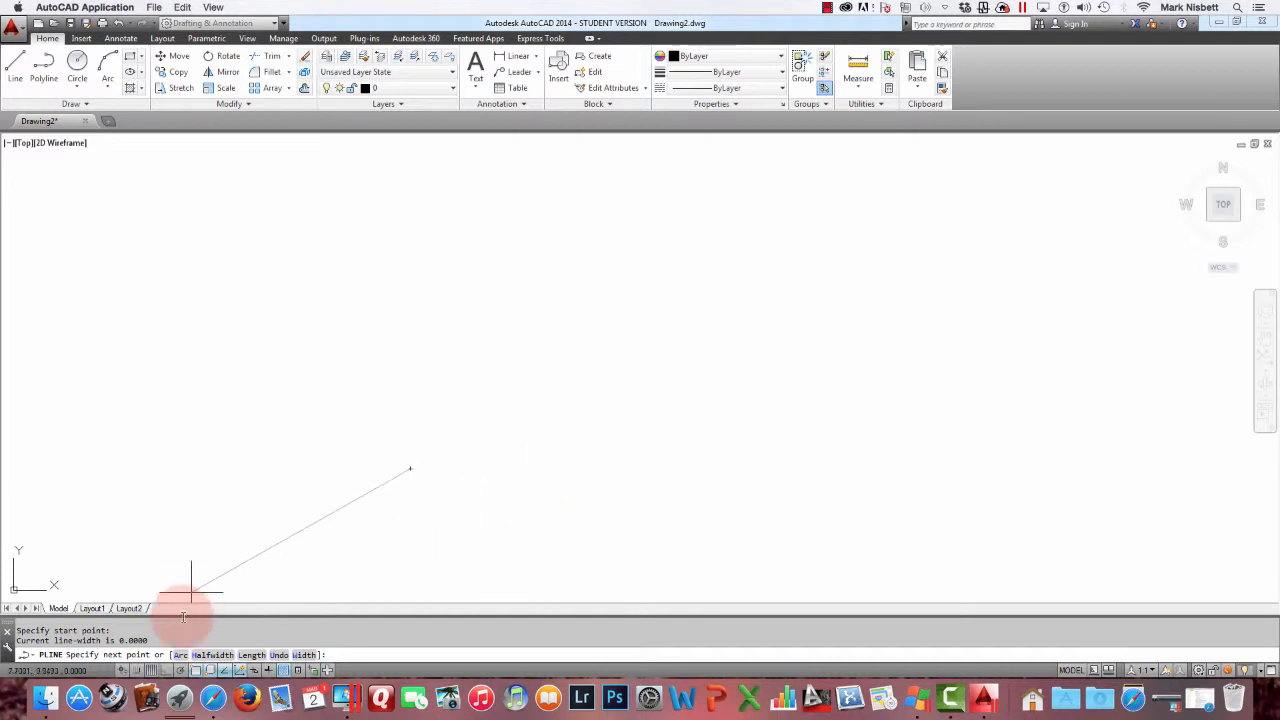
left_click(167, 669)
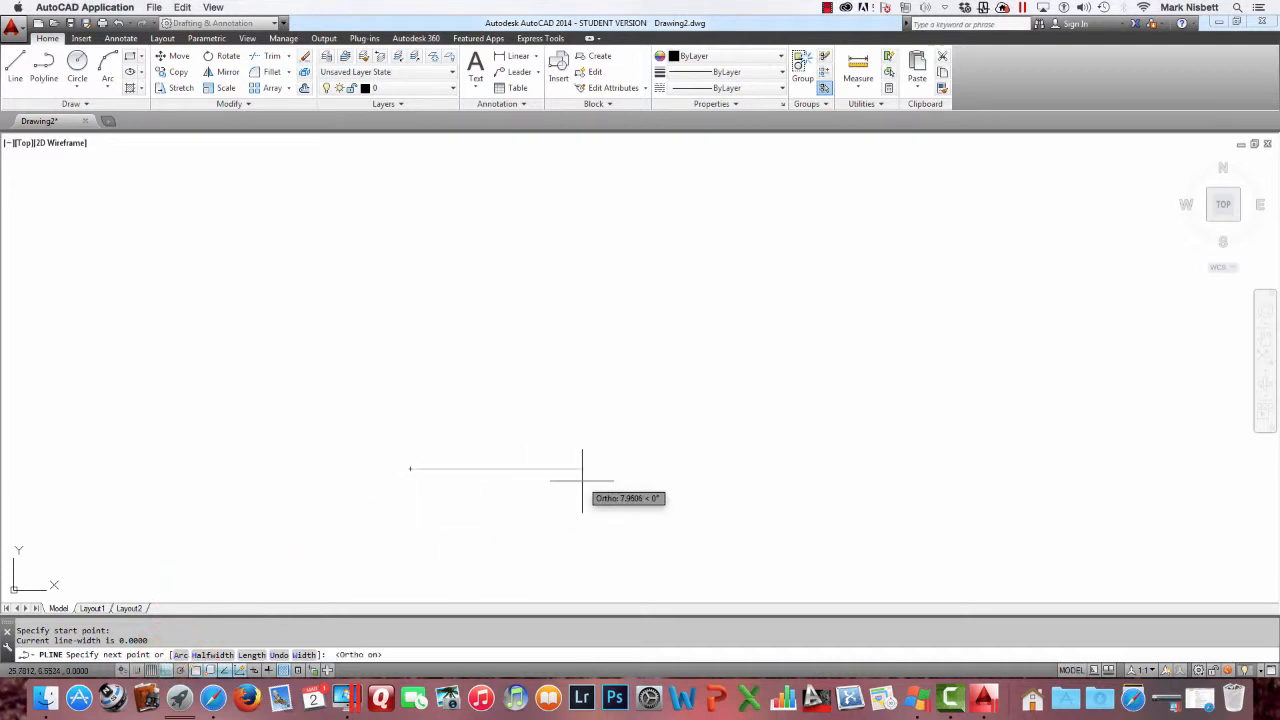
left_click(720, 468)
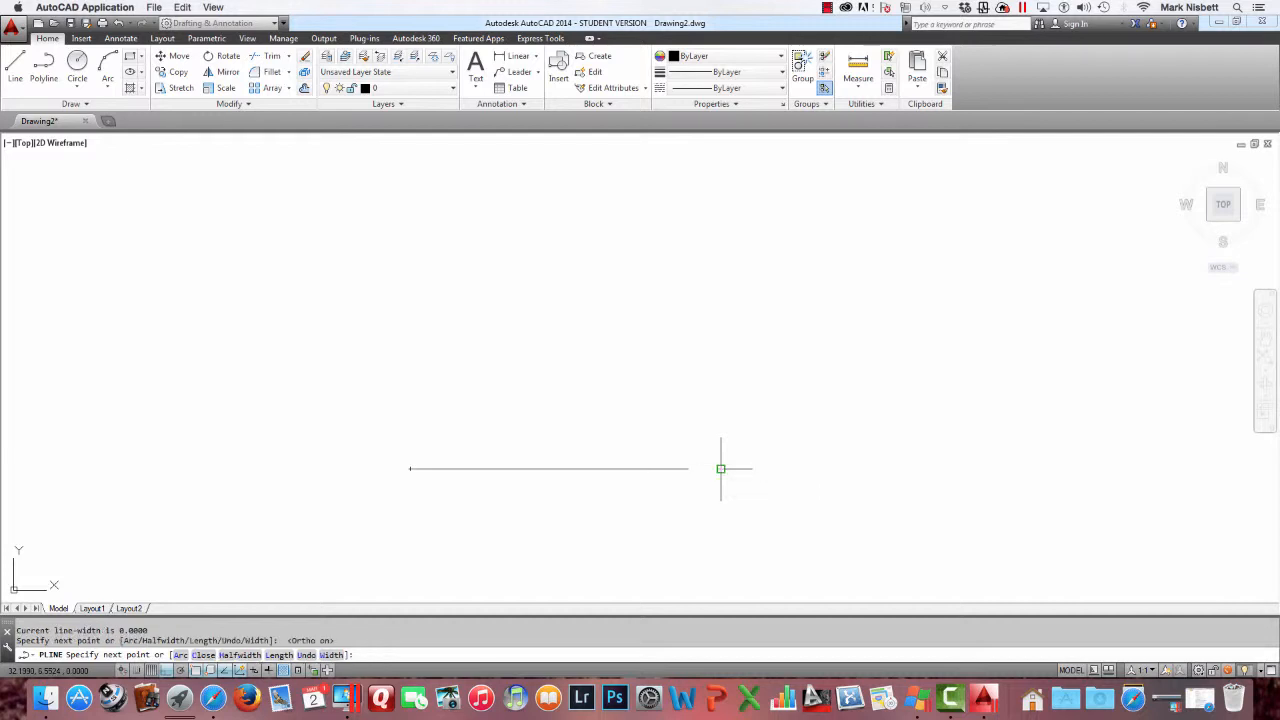
left_click(724, 358)
left_click(786, 348)
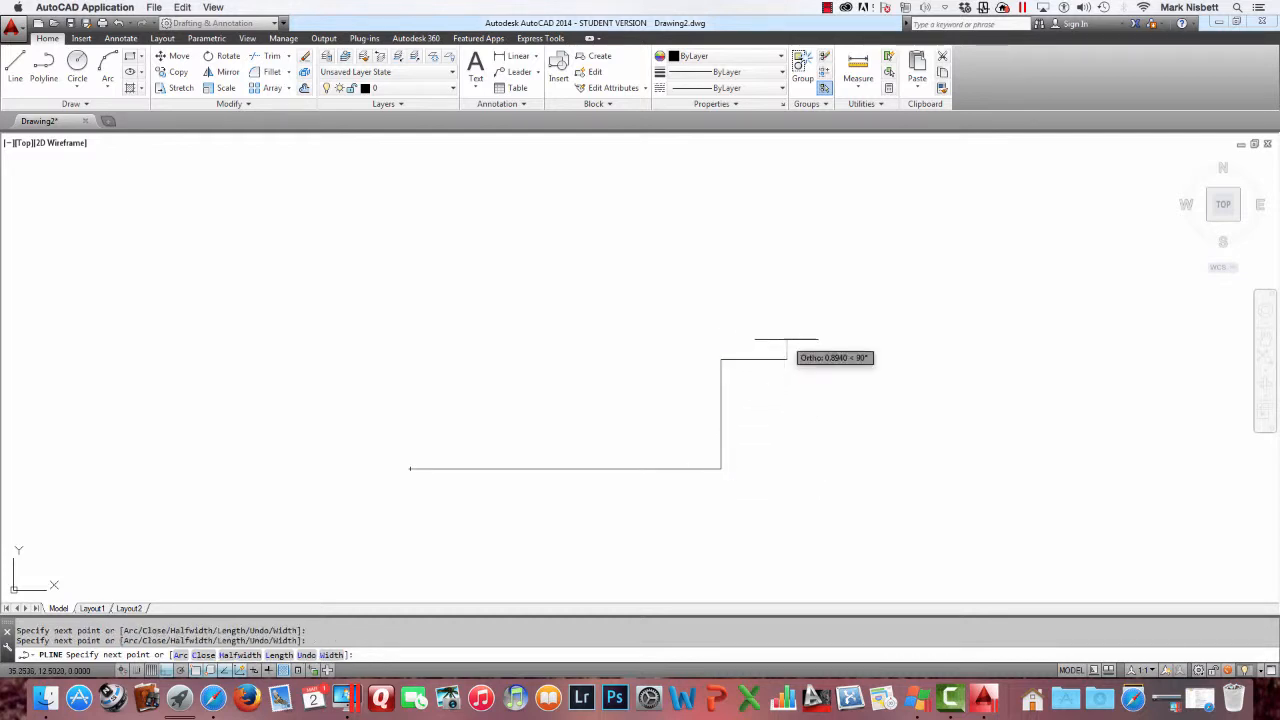
left_click(768, 214)
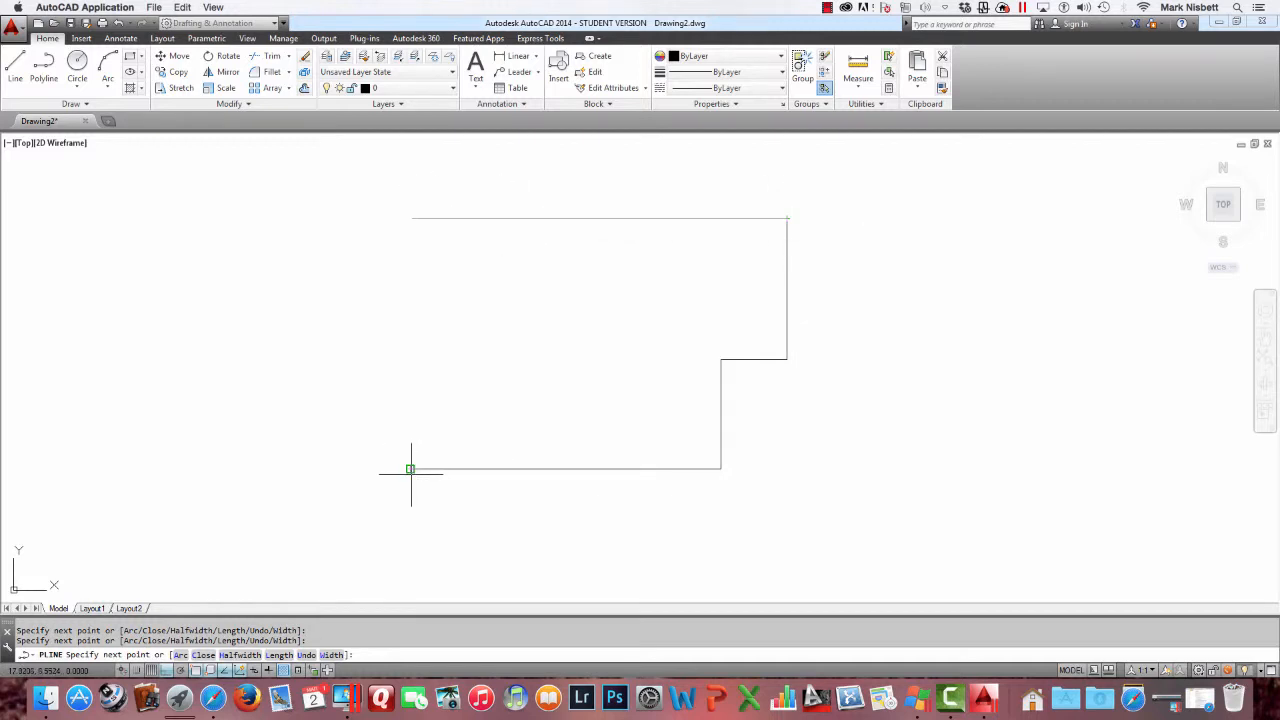
left_click(410, 355)
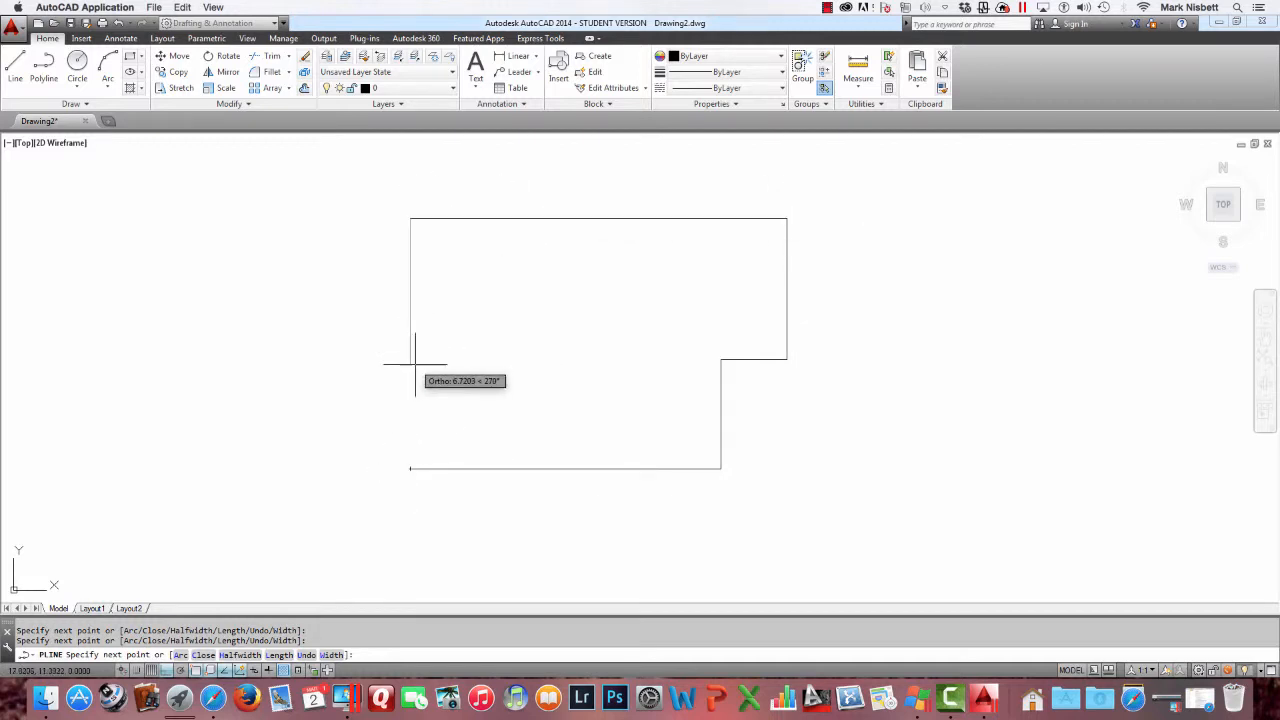
type("c")
key("Return")
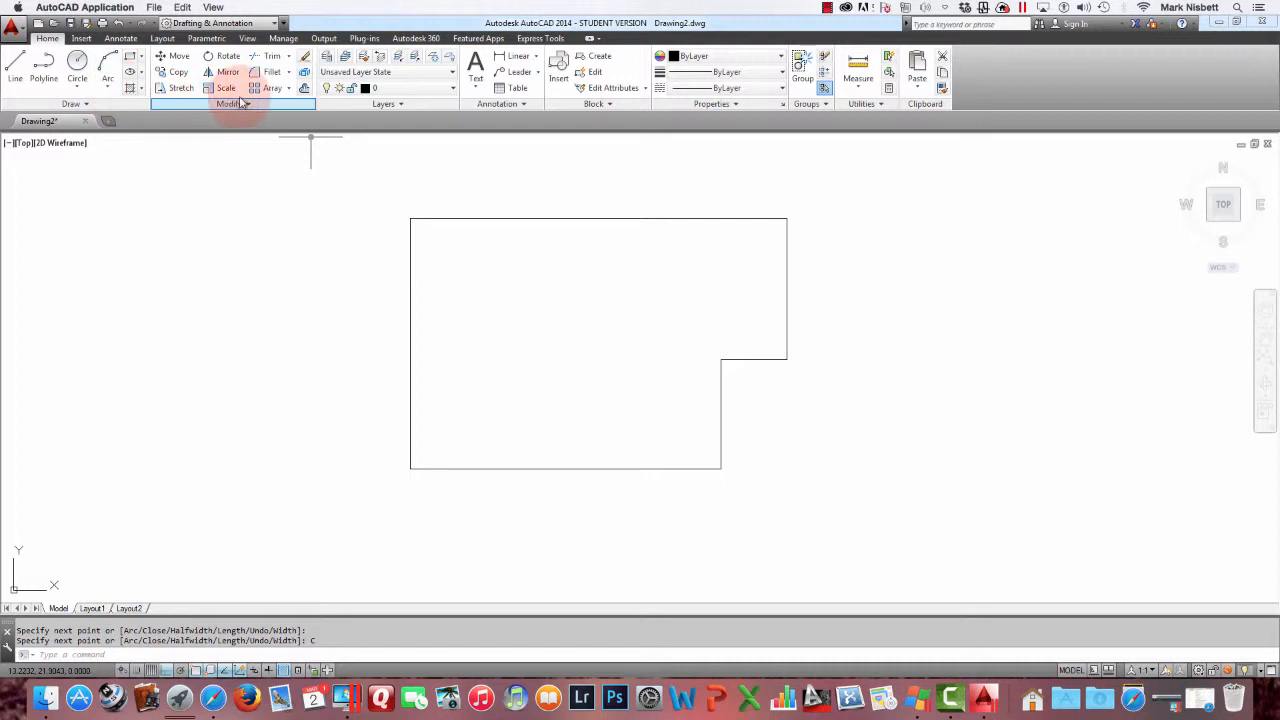
Offset the L-shaped polyline inward by a distance picked with two points, creating an inner outline
left_click(305, 87)
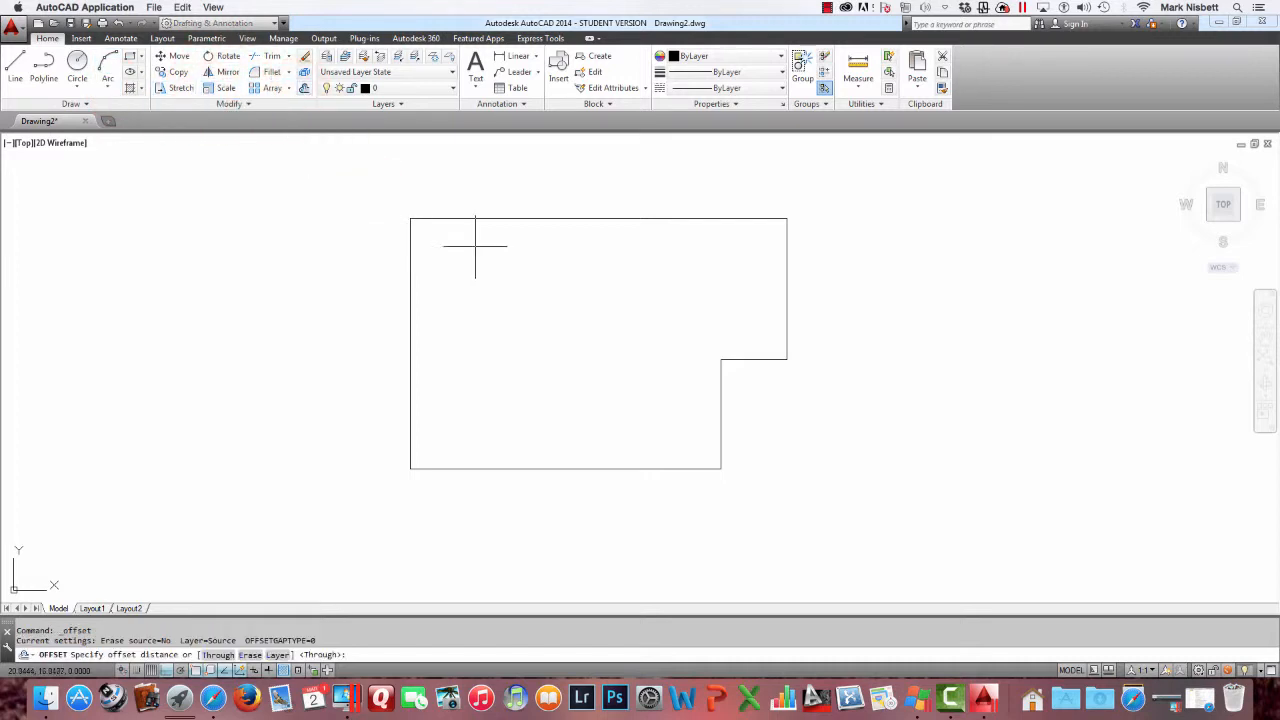
left_click(563, 222)
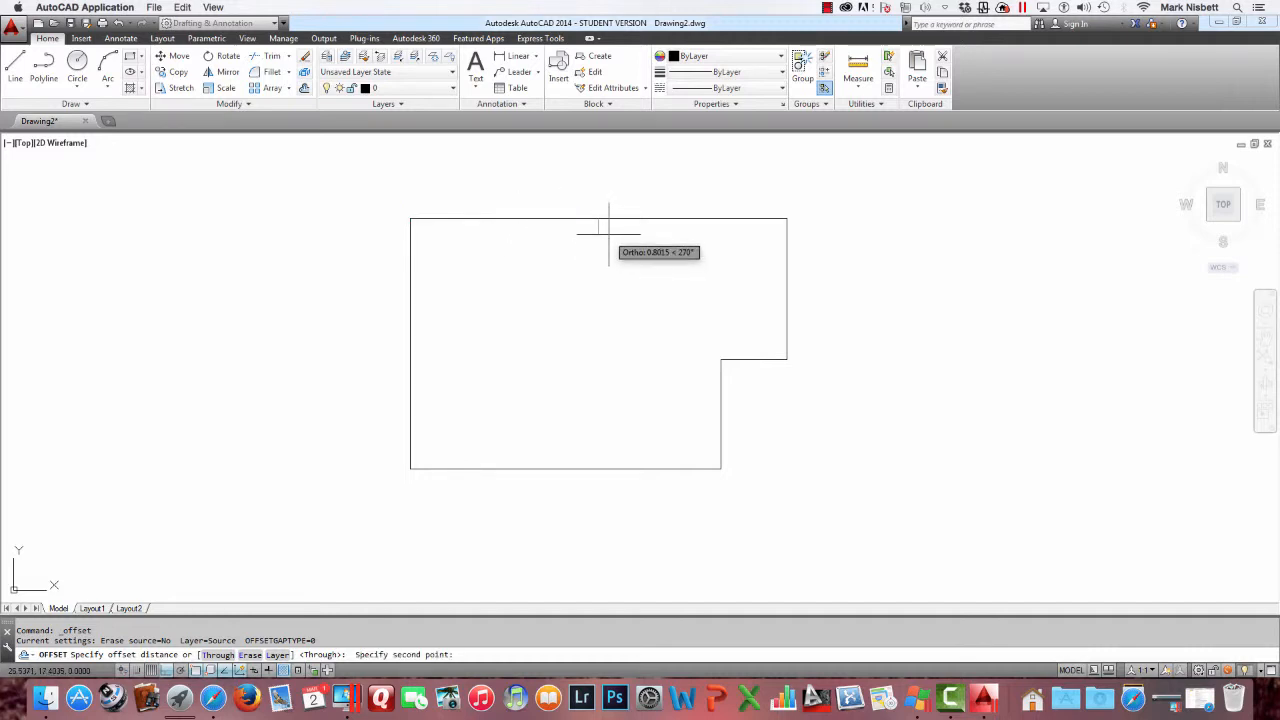
left_click(609, 229)
left_click(614, 218)
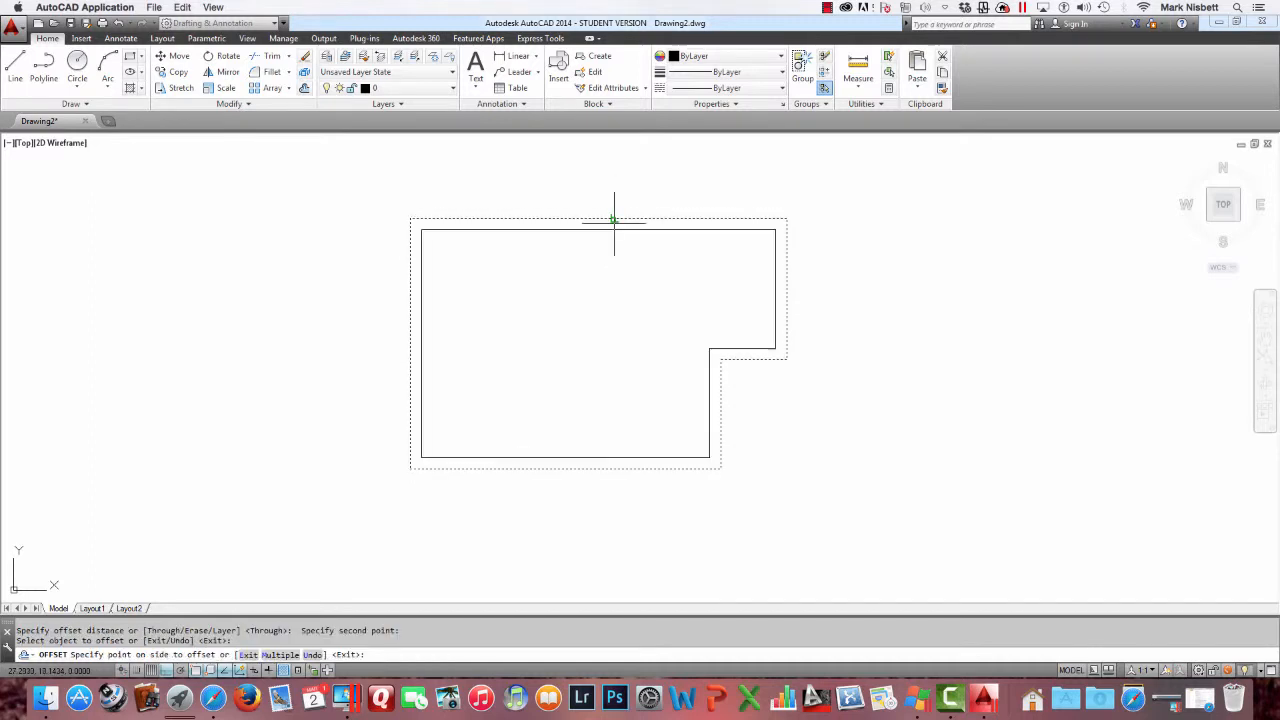
left_click(619, 258)
key("Escape")
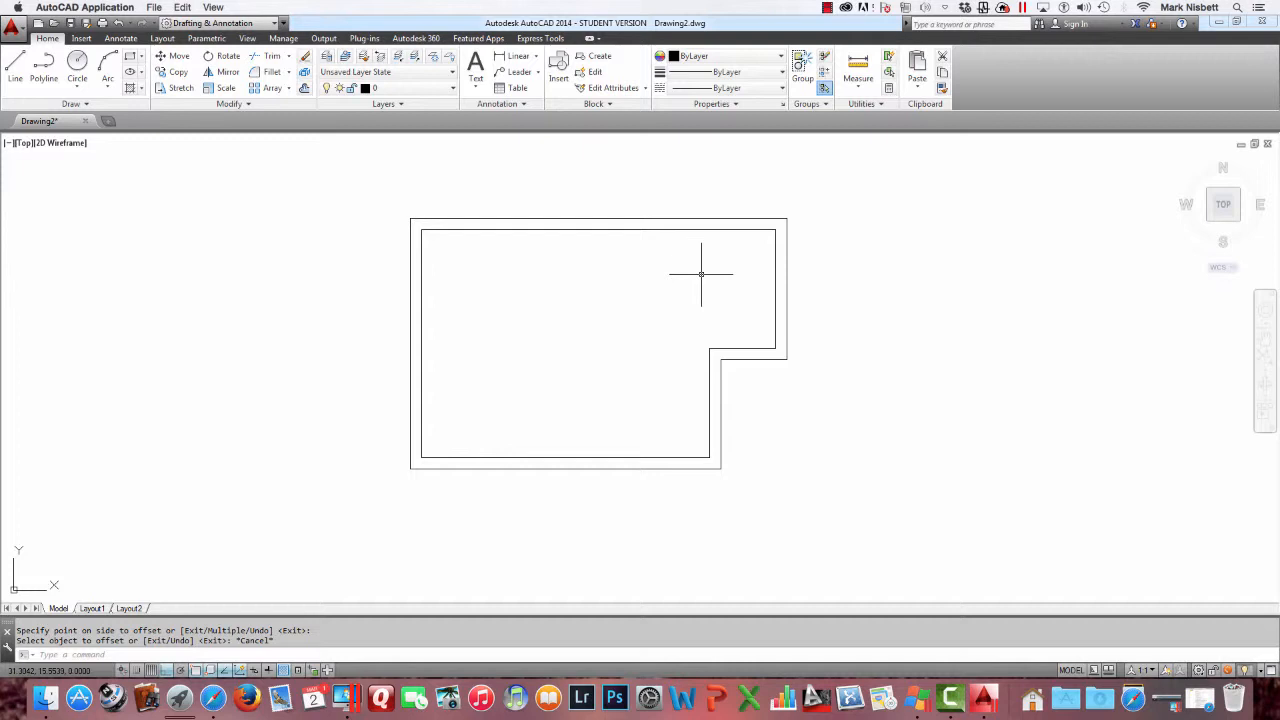
Draw a matching L-shaped outline from individual lines to the right of the polyline outline
middle_click_drag(680, 279, 506, 290)
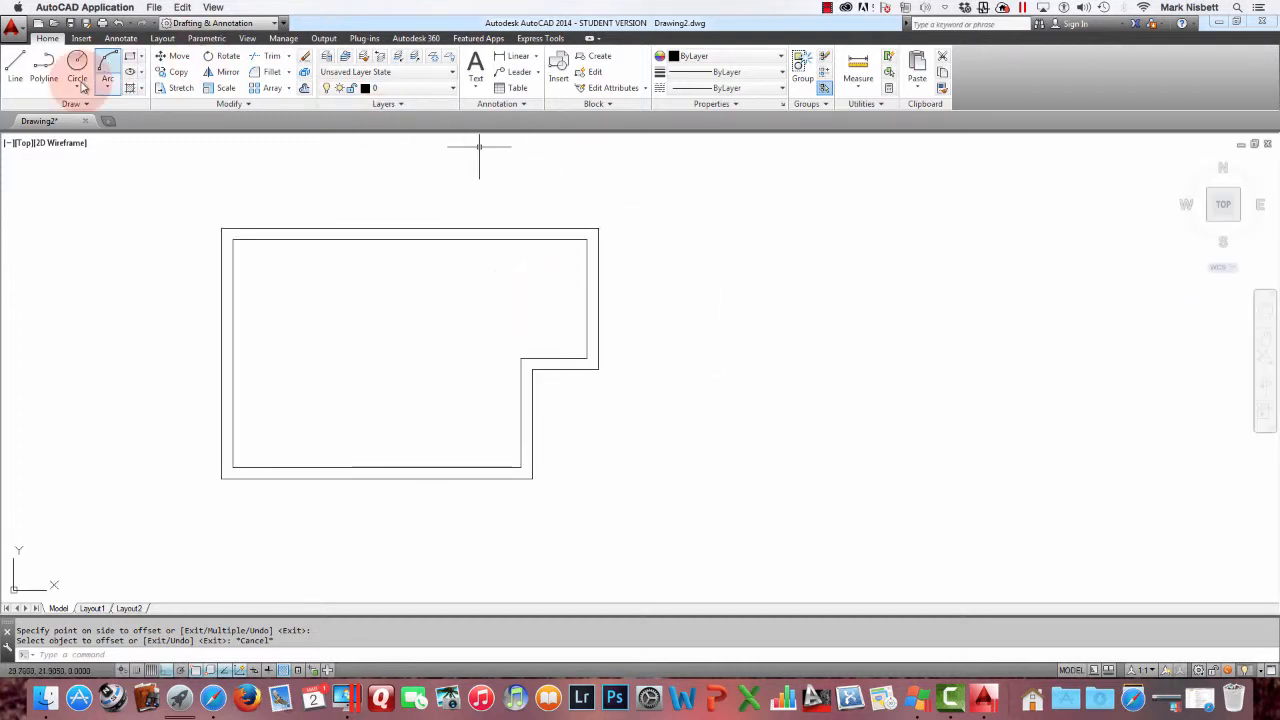
left_click(15, 66)
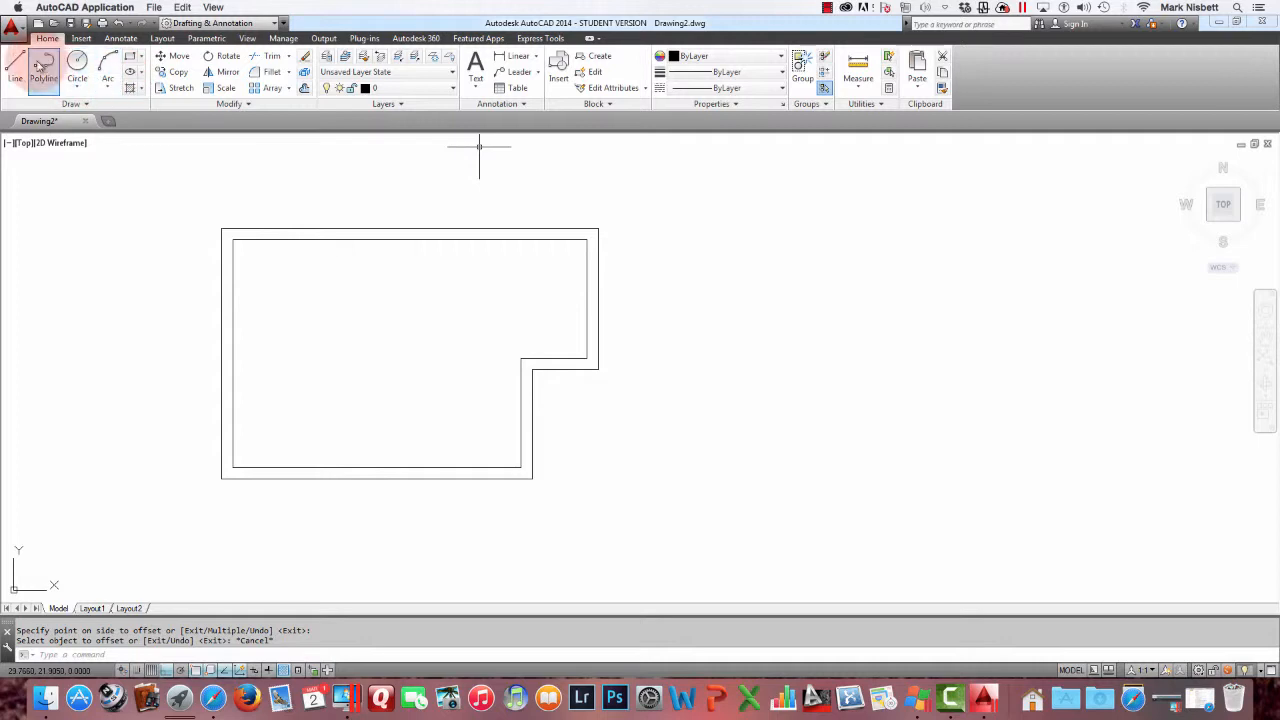
left_click(715, 481)
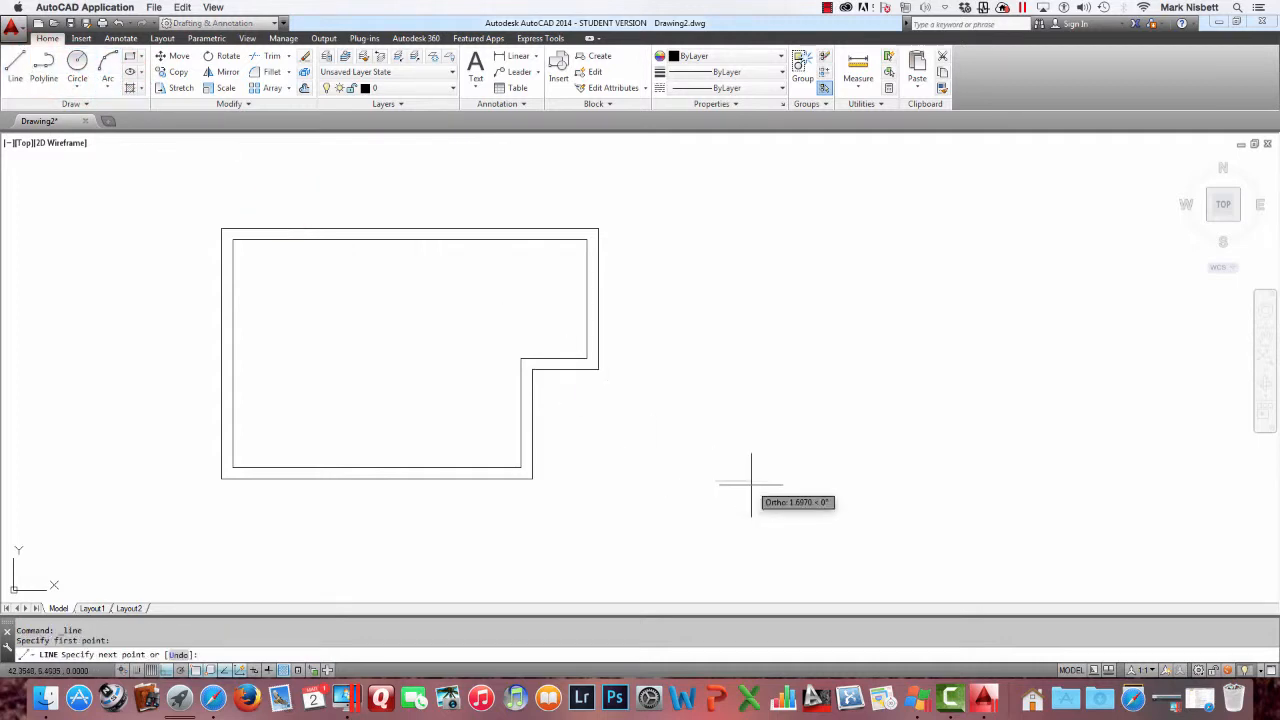
left_click(1004, 481)
left_click(1004, 383)
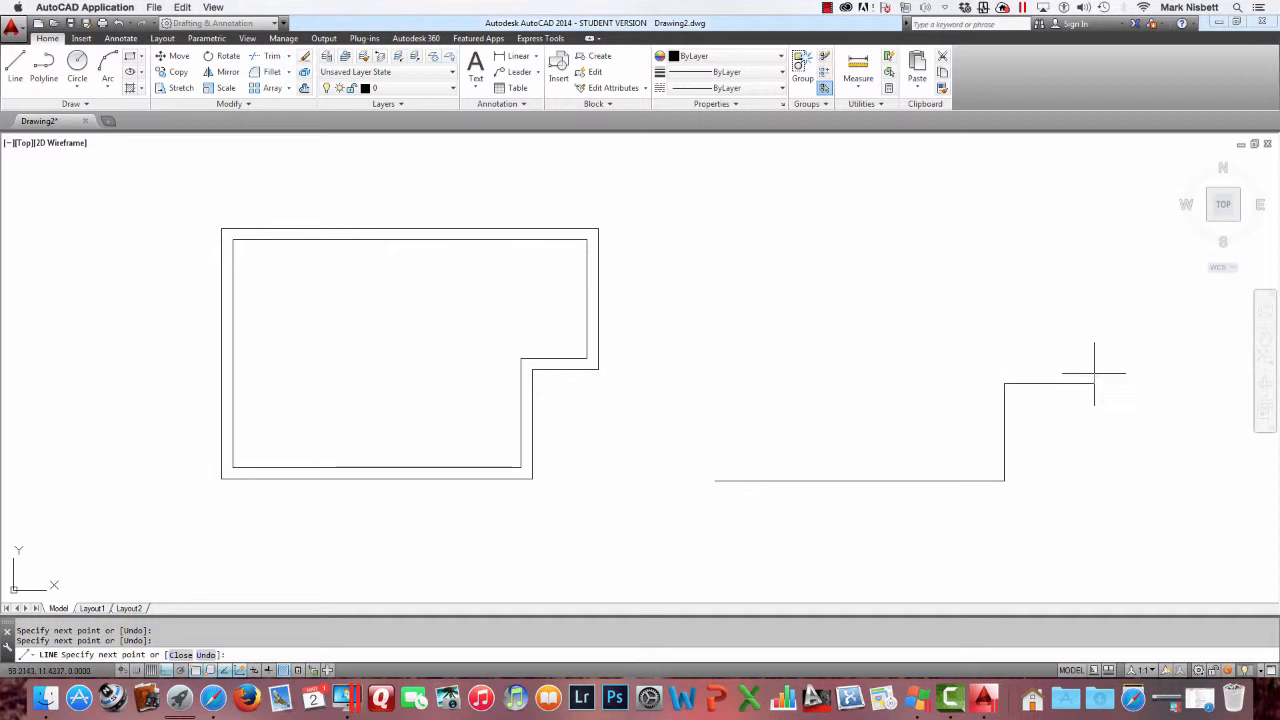
left_click(1094, 383)
left_click(1094, 225)
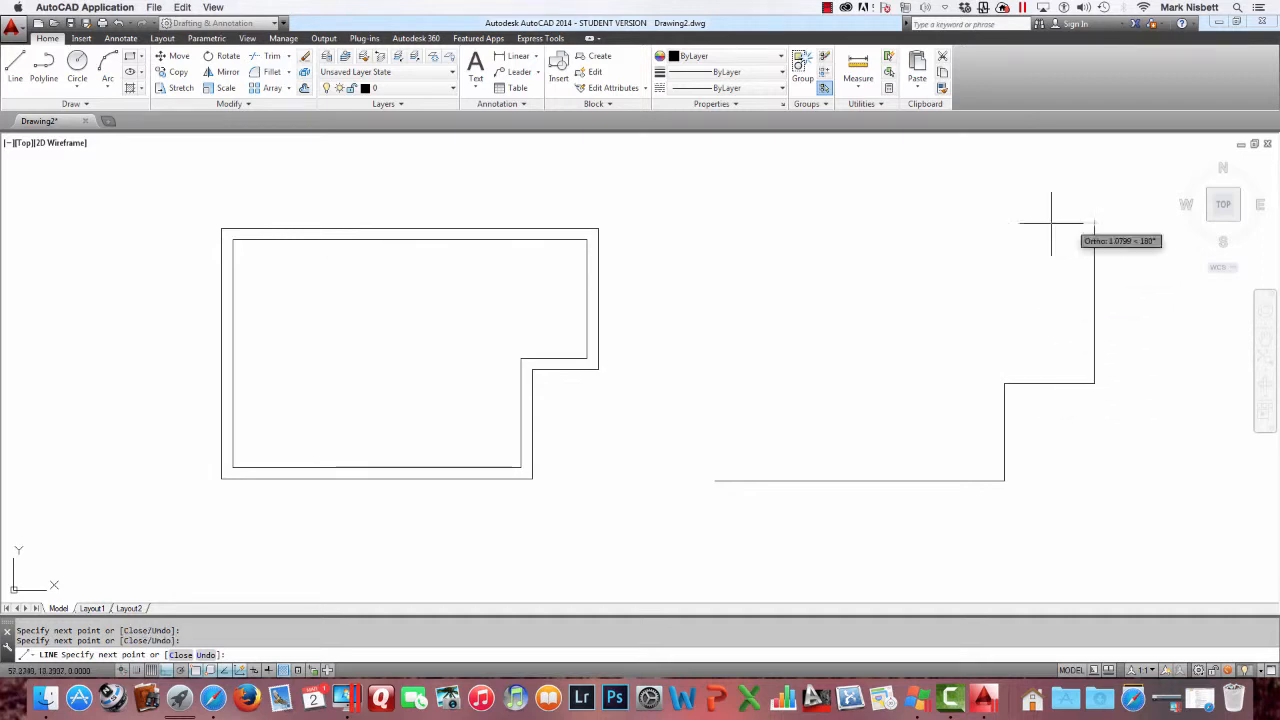
left_click(715, 224)
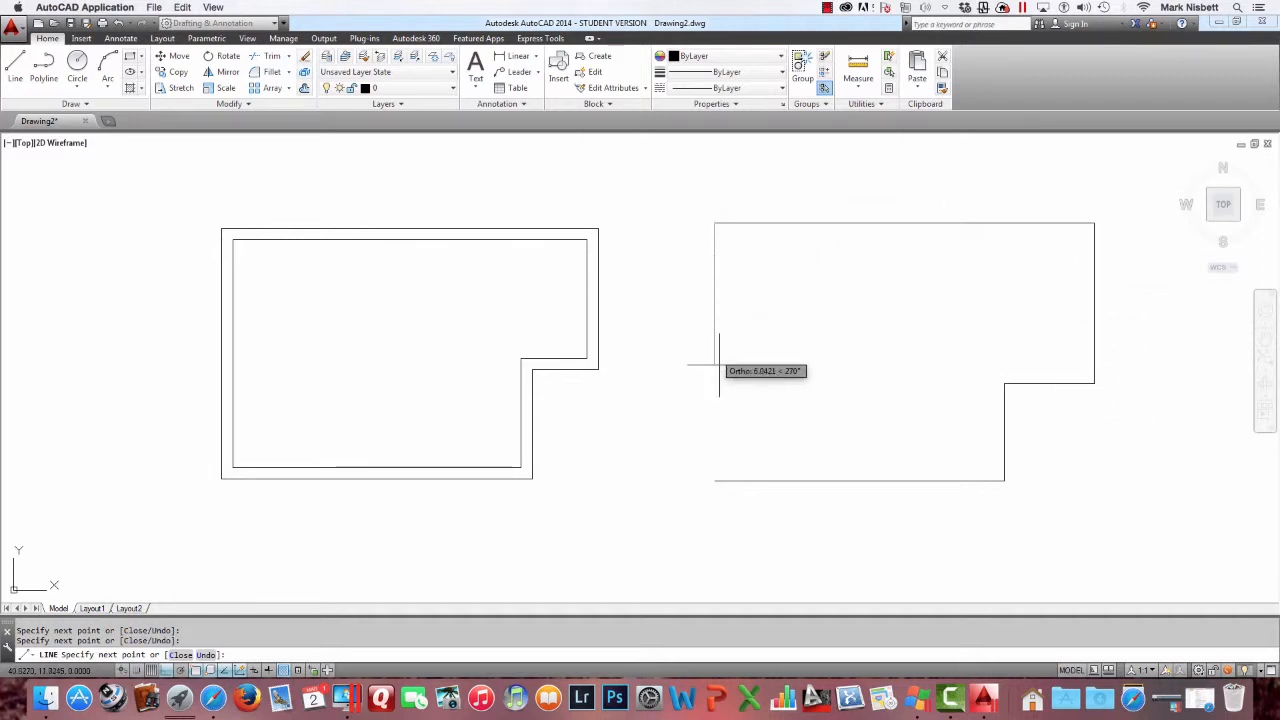
left_click(715, 481)
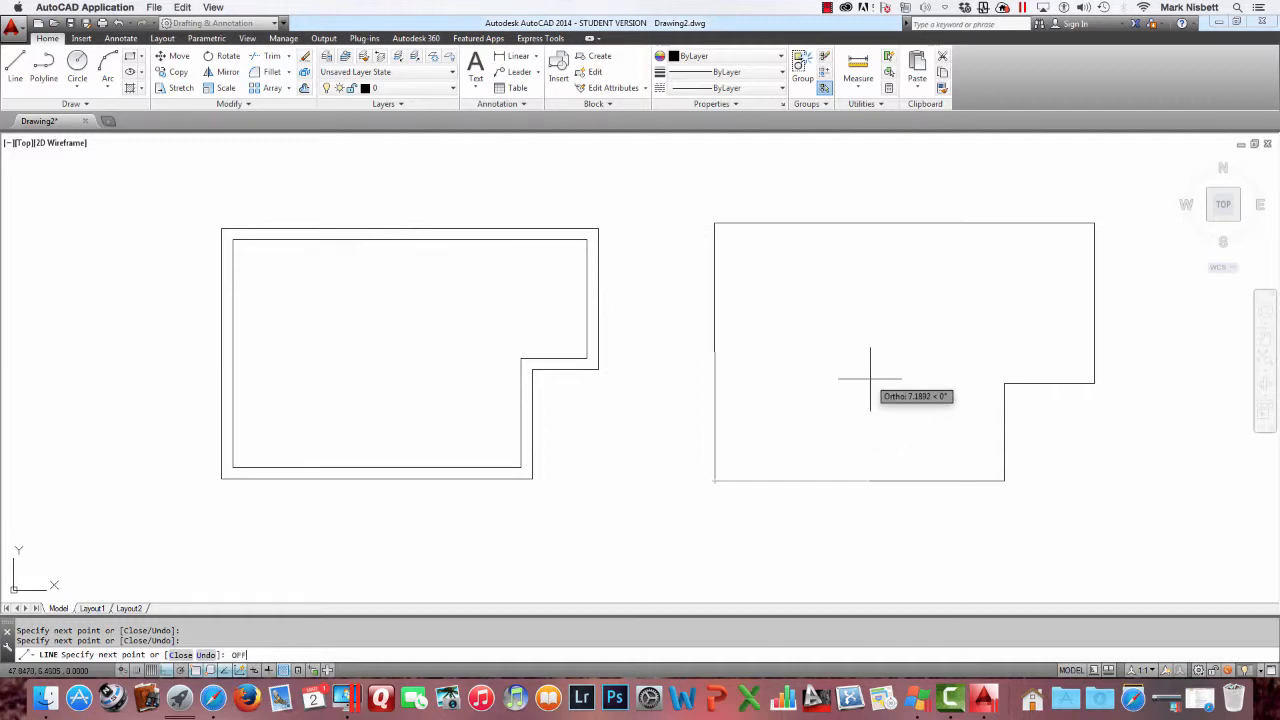
key("Escape")
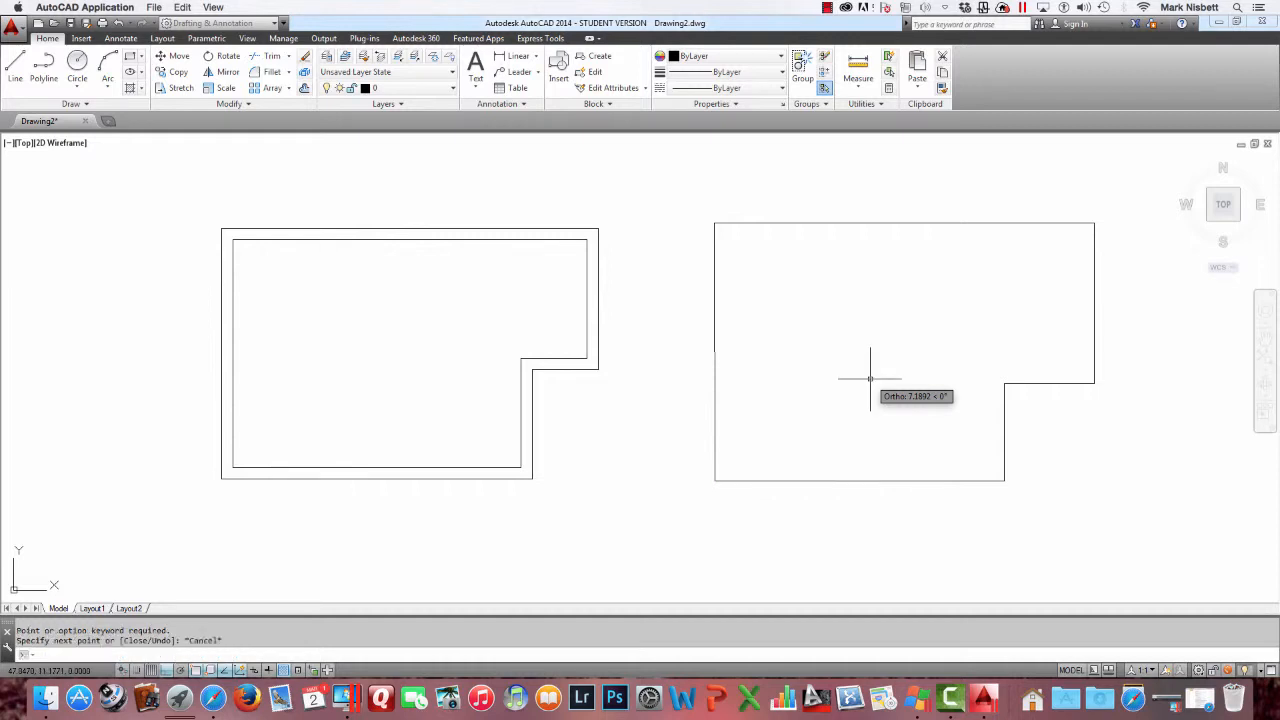
Start Offset with the 0.5241 distance and offset the bottom line and lower vertical line of the line outline inward
key("Escape")
key("Escape")
type("OFF")
key("Return")
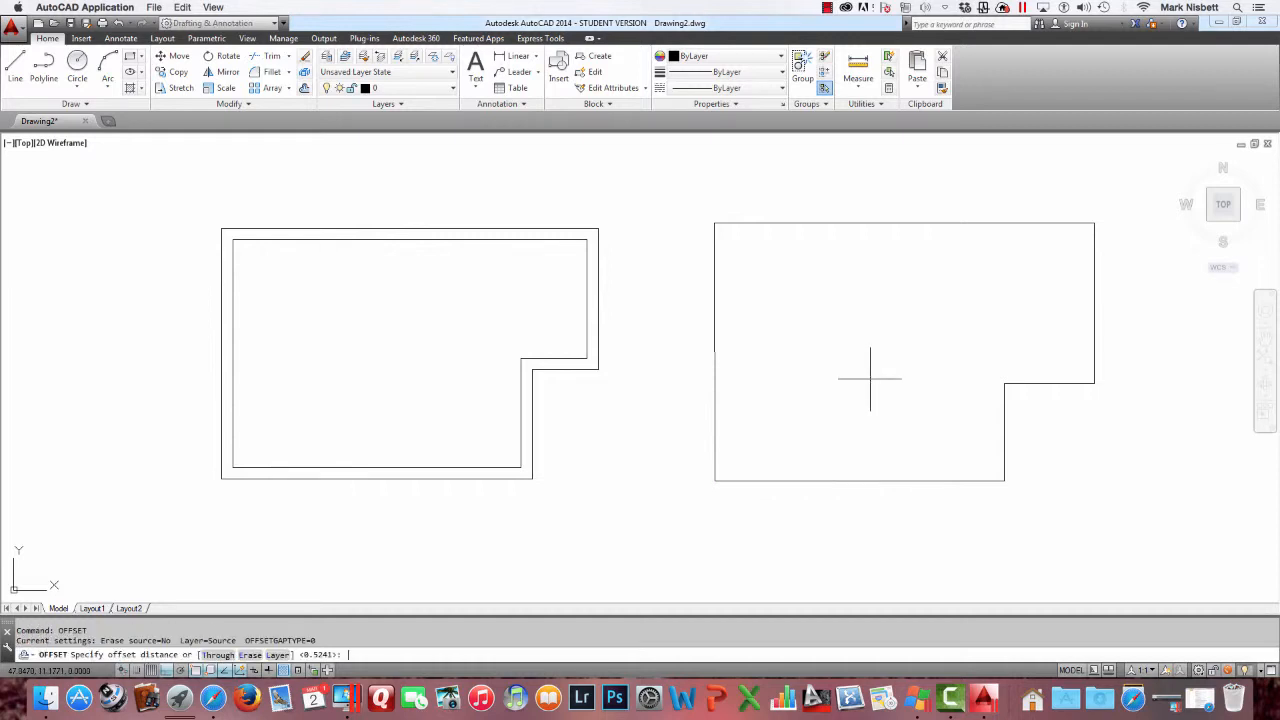
key("Return")
left_click(892, 479)
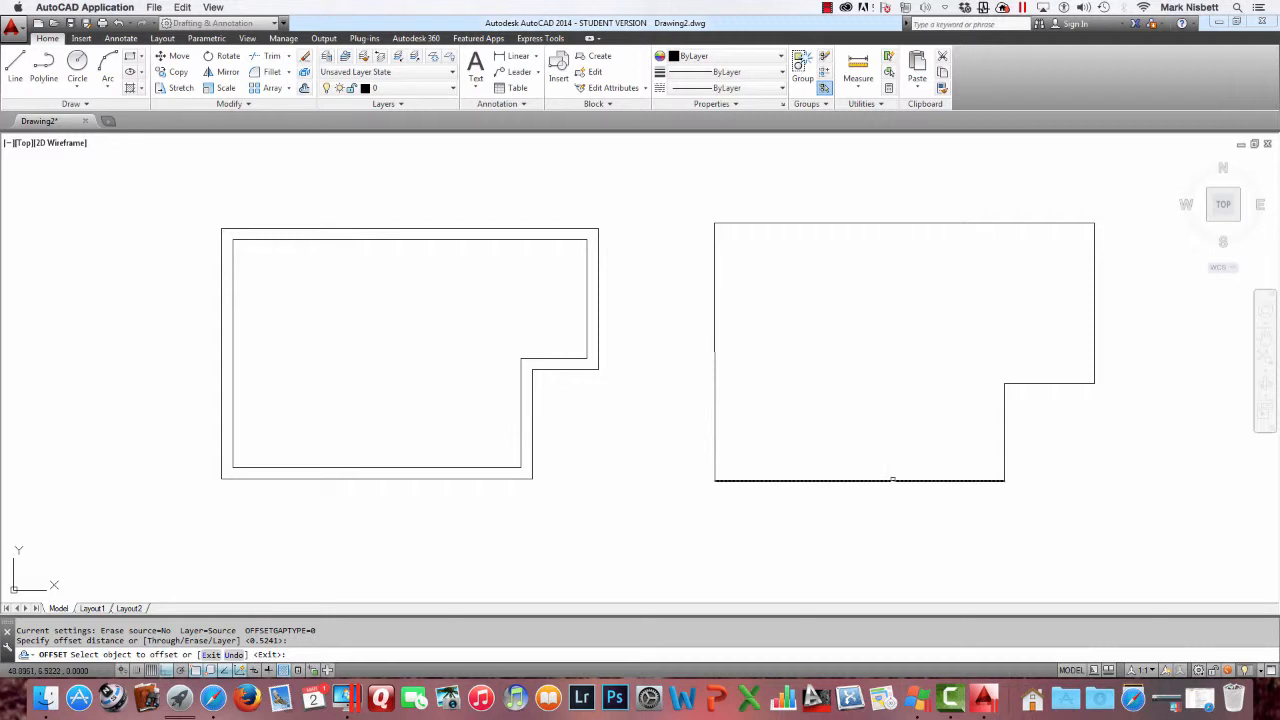
left_click(924, 419)
left_click(1006, 434)
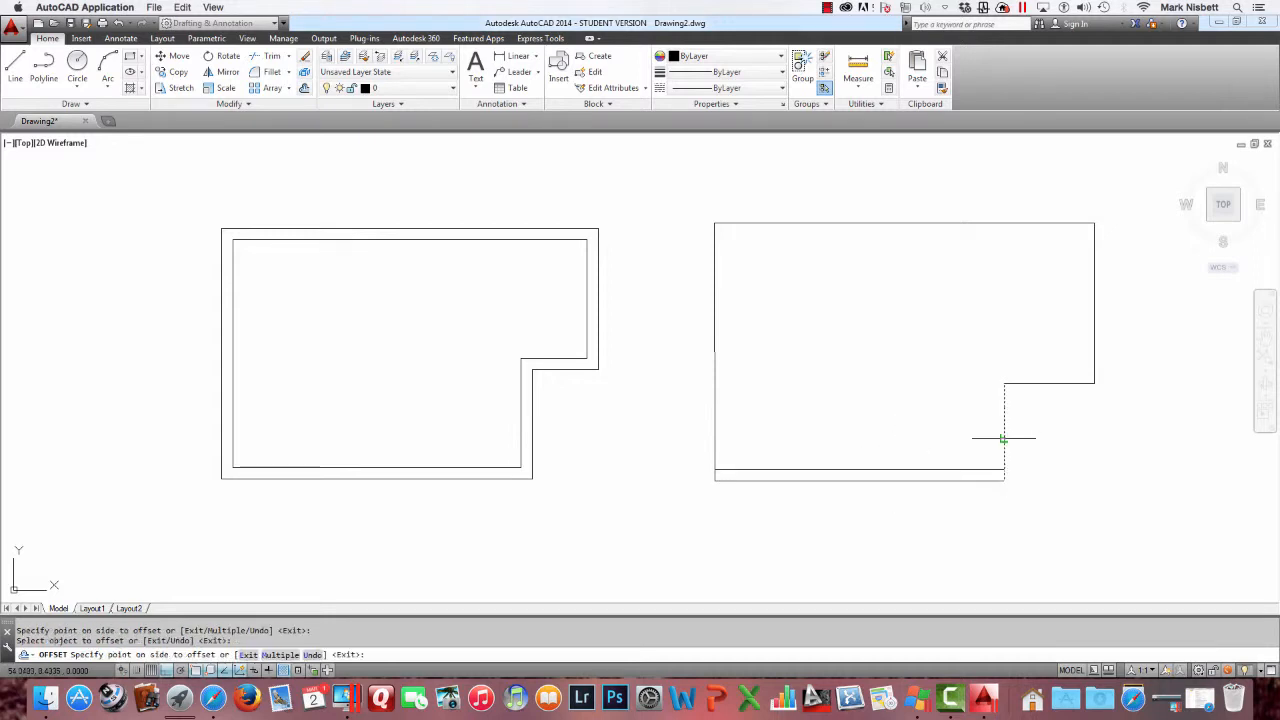
left_click(1000, 437)
Offset the short horizontal, right vertical, top and left lines of the line outline inward, then exit Offset
left_click(1032, 386)
left_click(1027, 362)
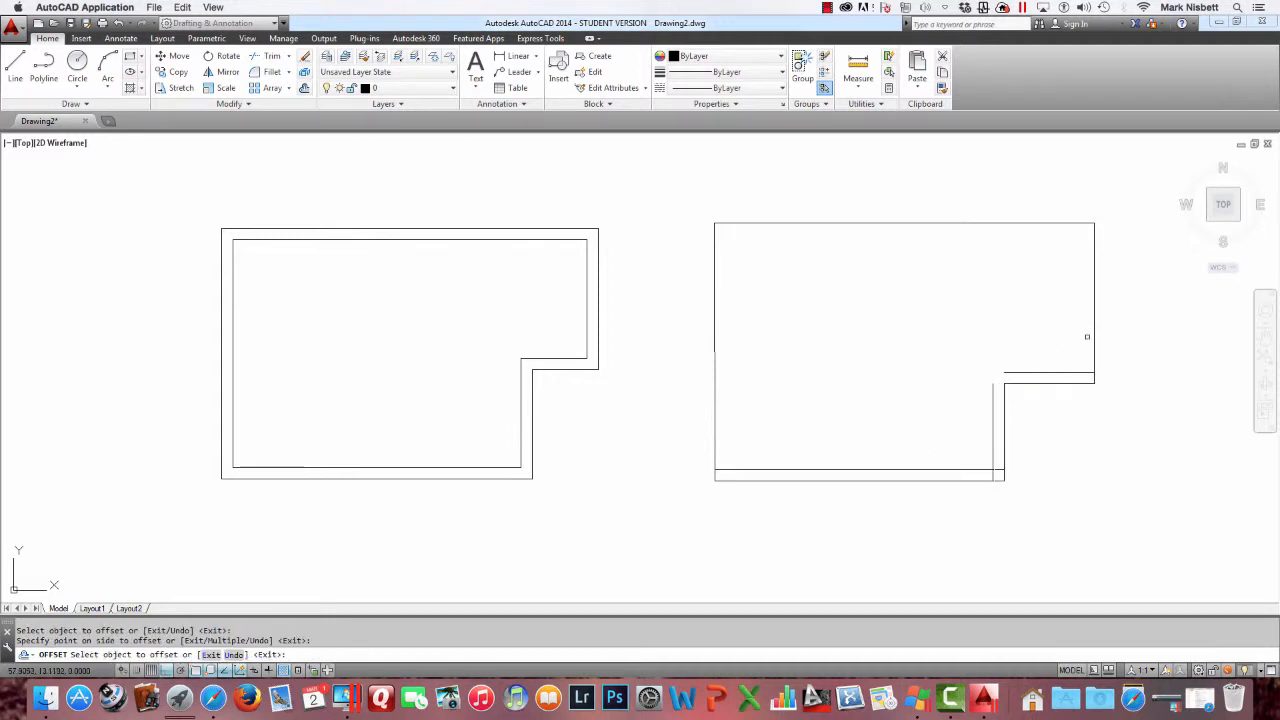
left_click(1087, 336)
left_click(1046, 317)
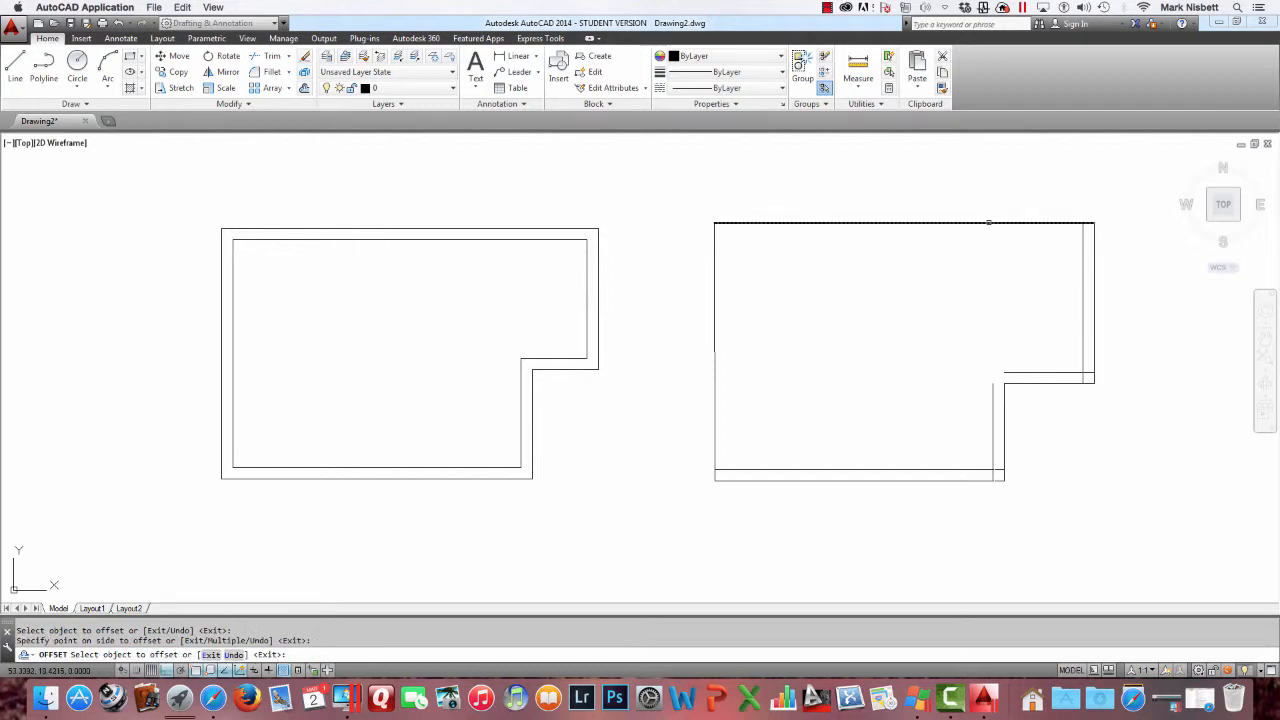
left_click(988, 222)
left_click(910, 277)
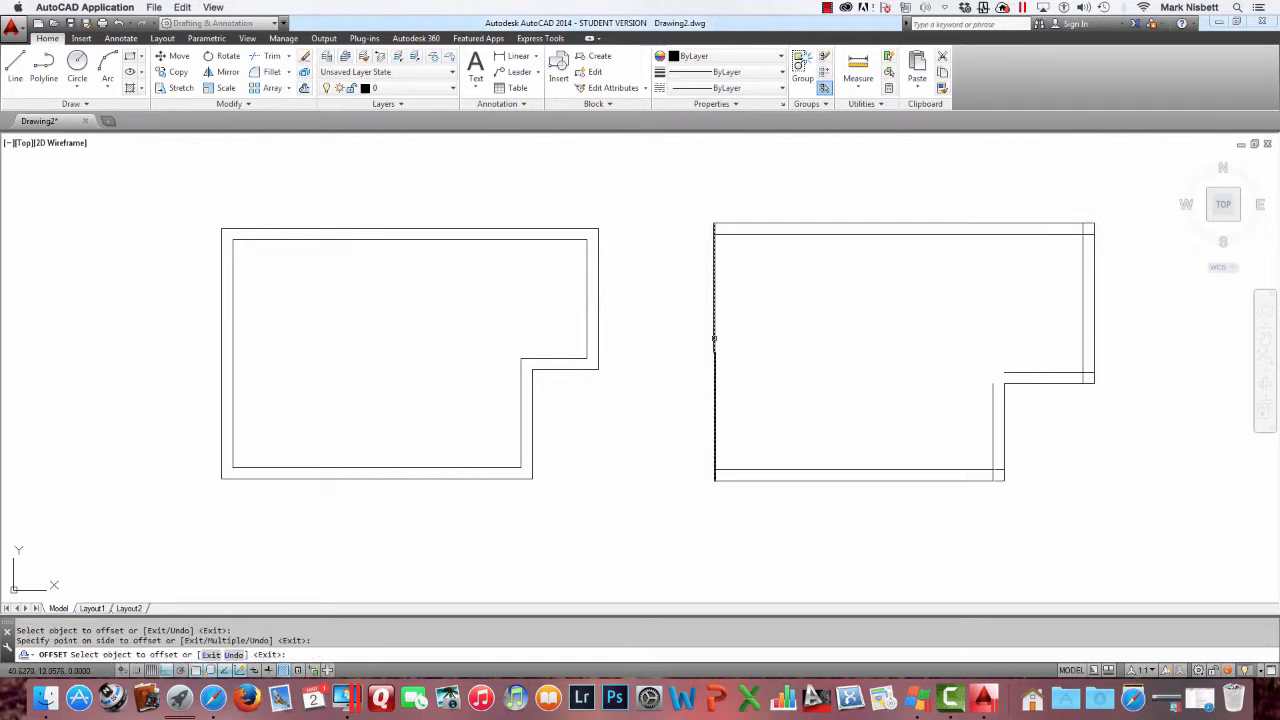
left_click(714, 342)
left_click(785, 336)
key("Escape")
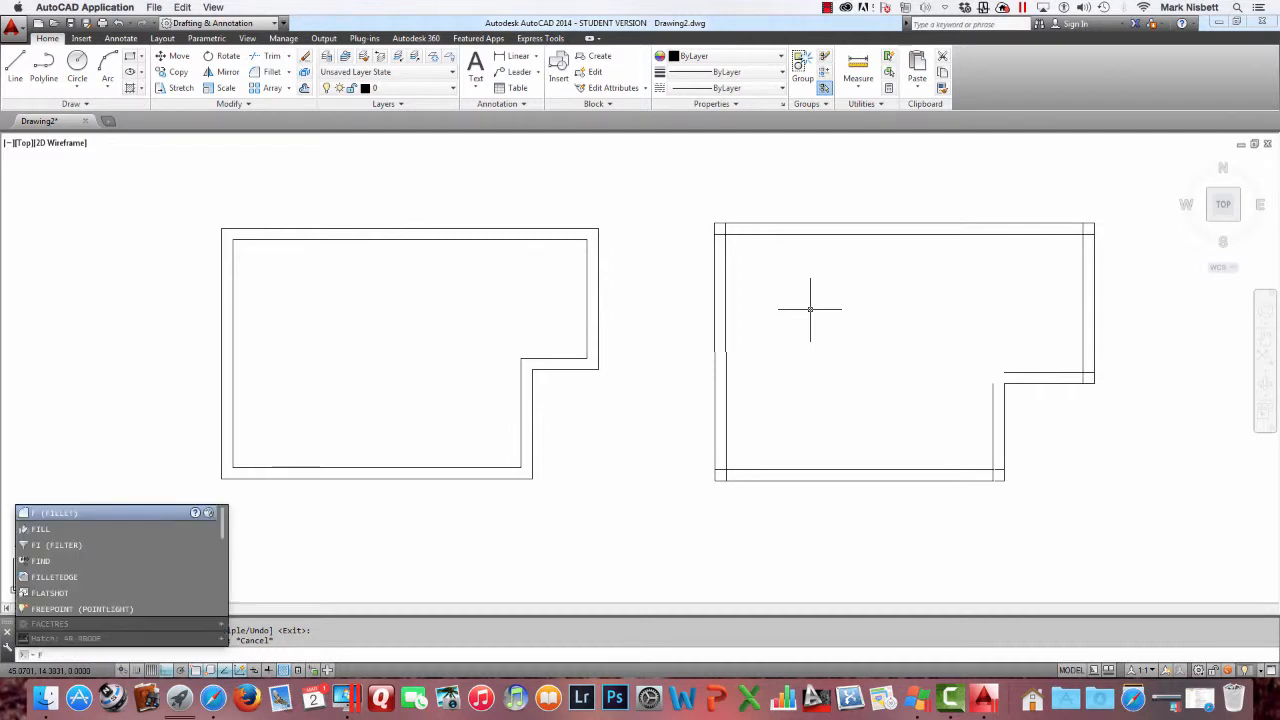
Fillet with zero radius the inner top-left and bottom-left corners of the line outline
key("Return")
key("Escape")
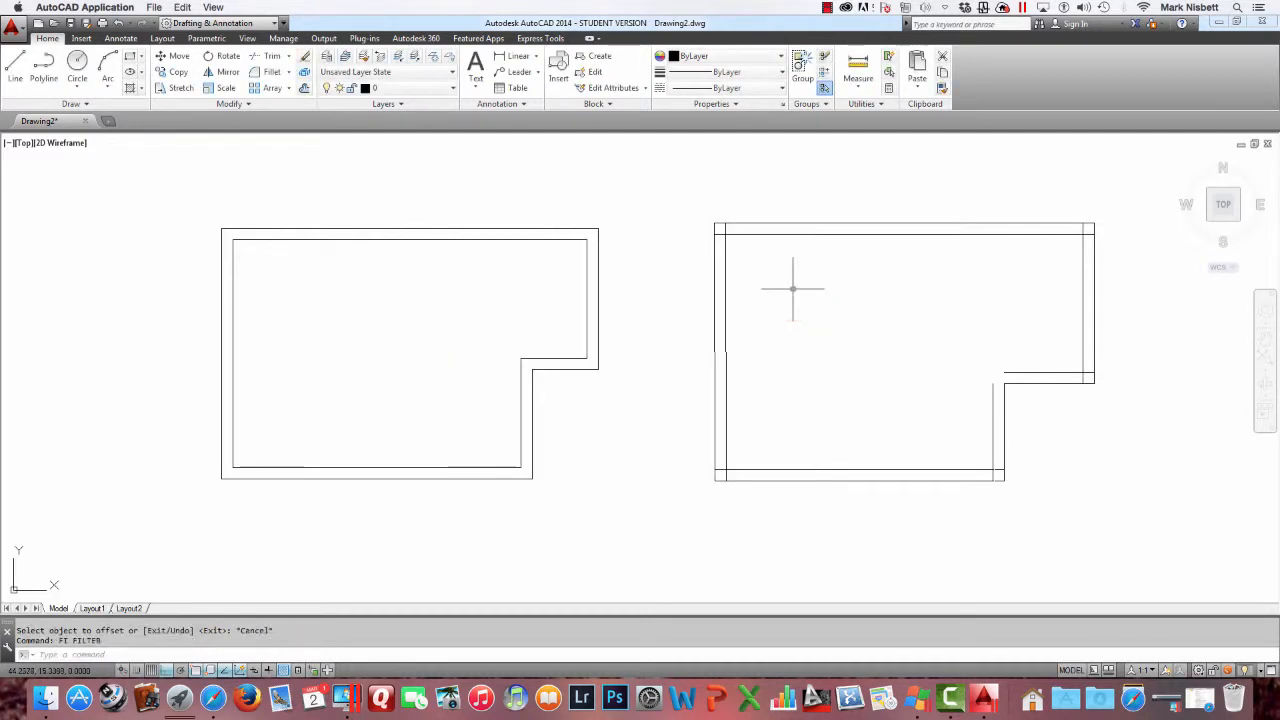
type("F")
key("Return")
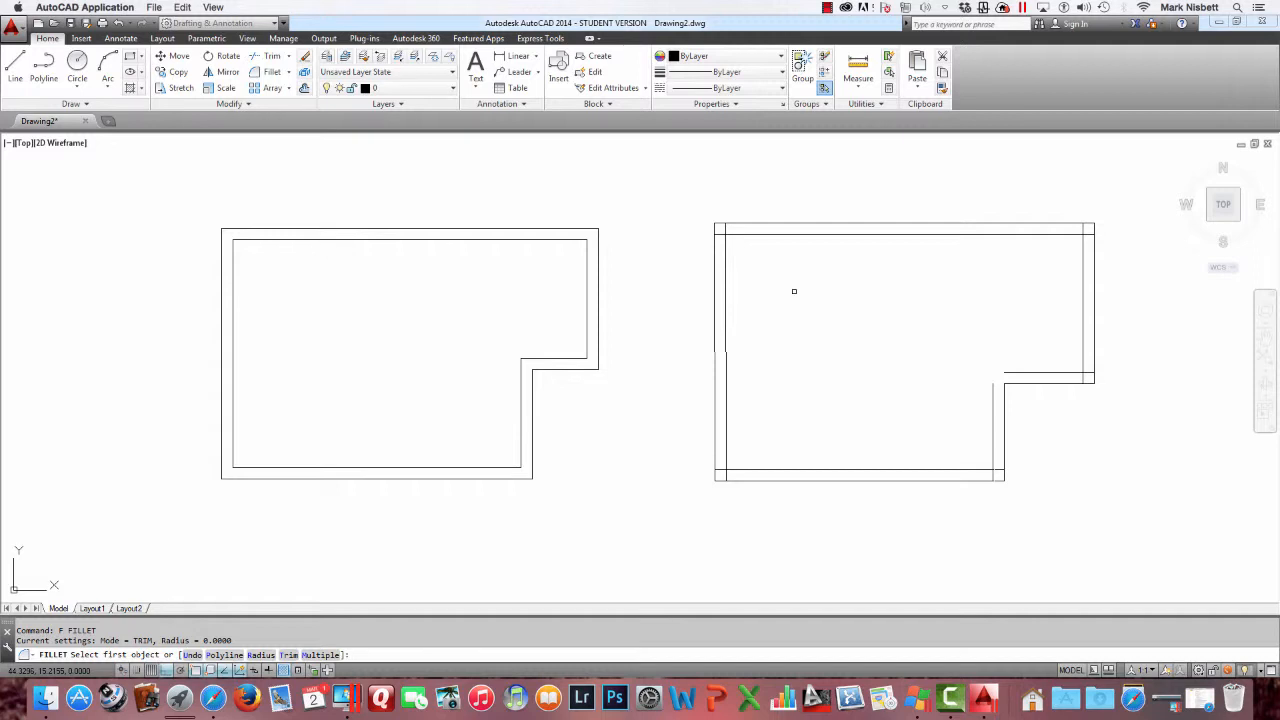
left_click(740, 234)
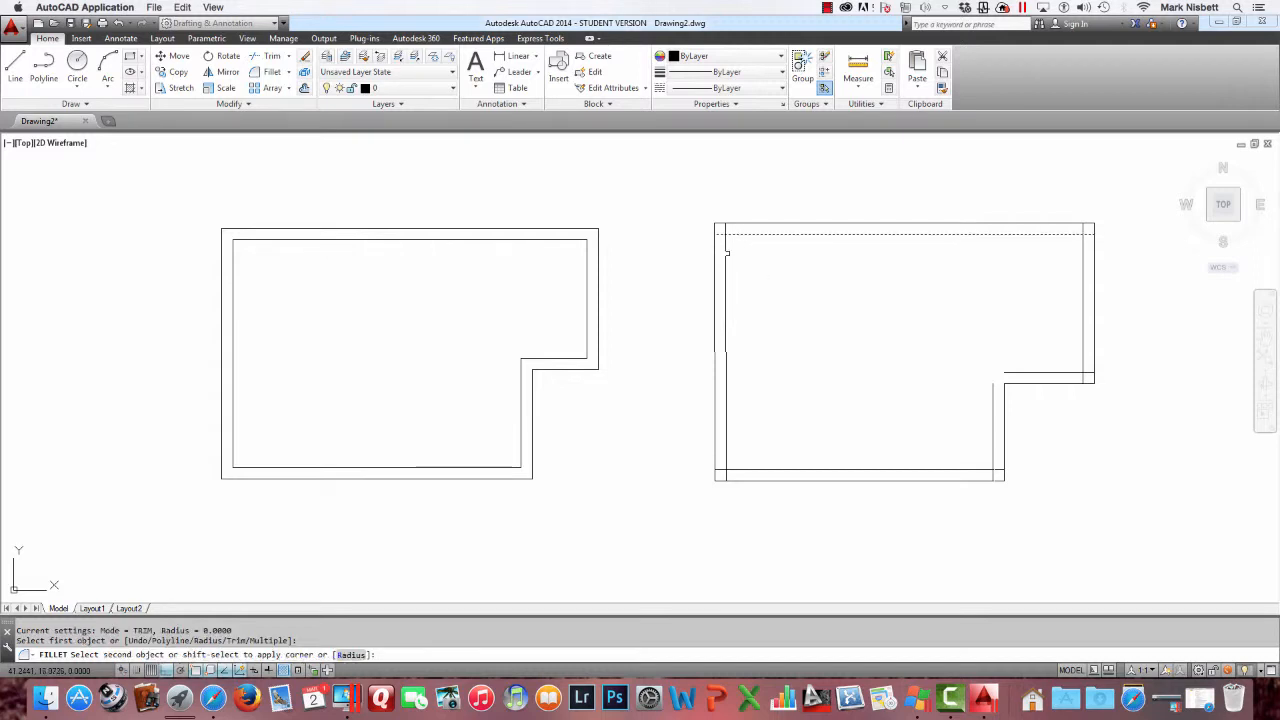
left_click(727, 253)
key("Return")
left_click(726, 460)
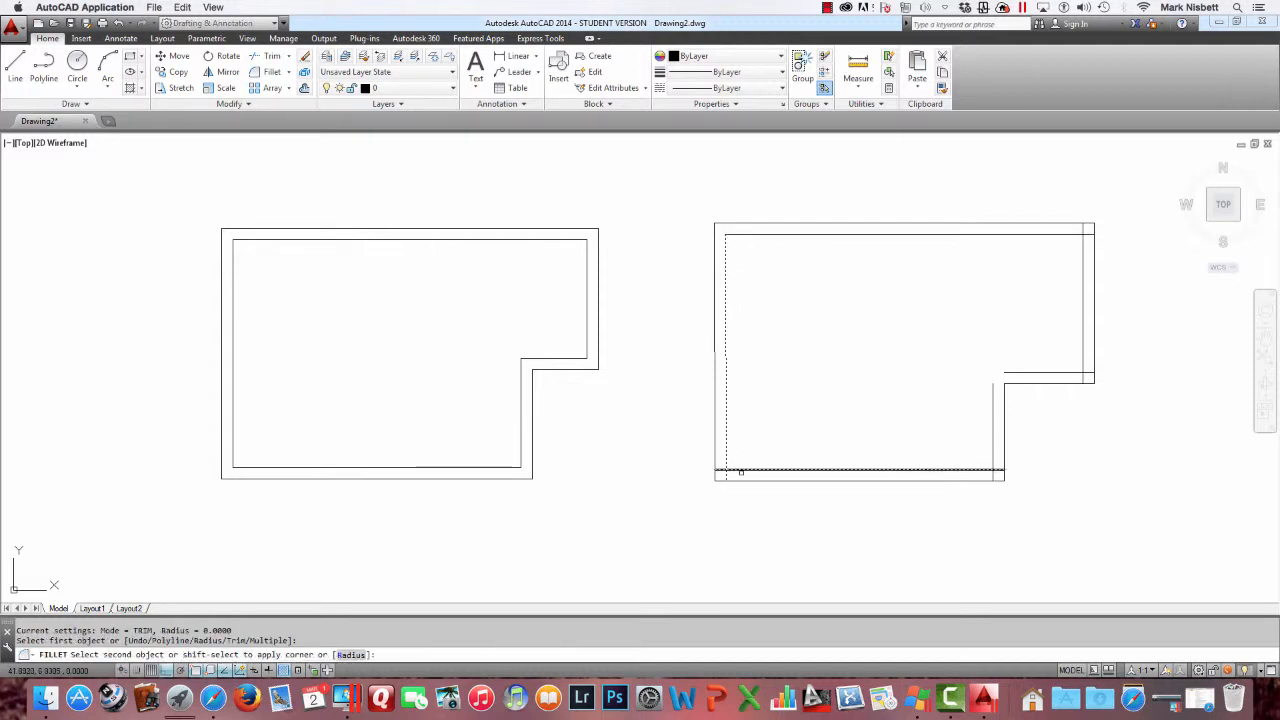
left_click(740, 472)
key("Return")
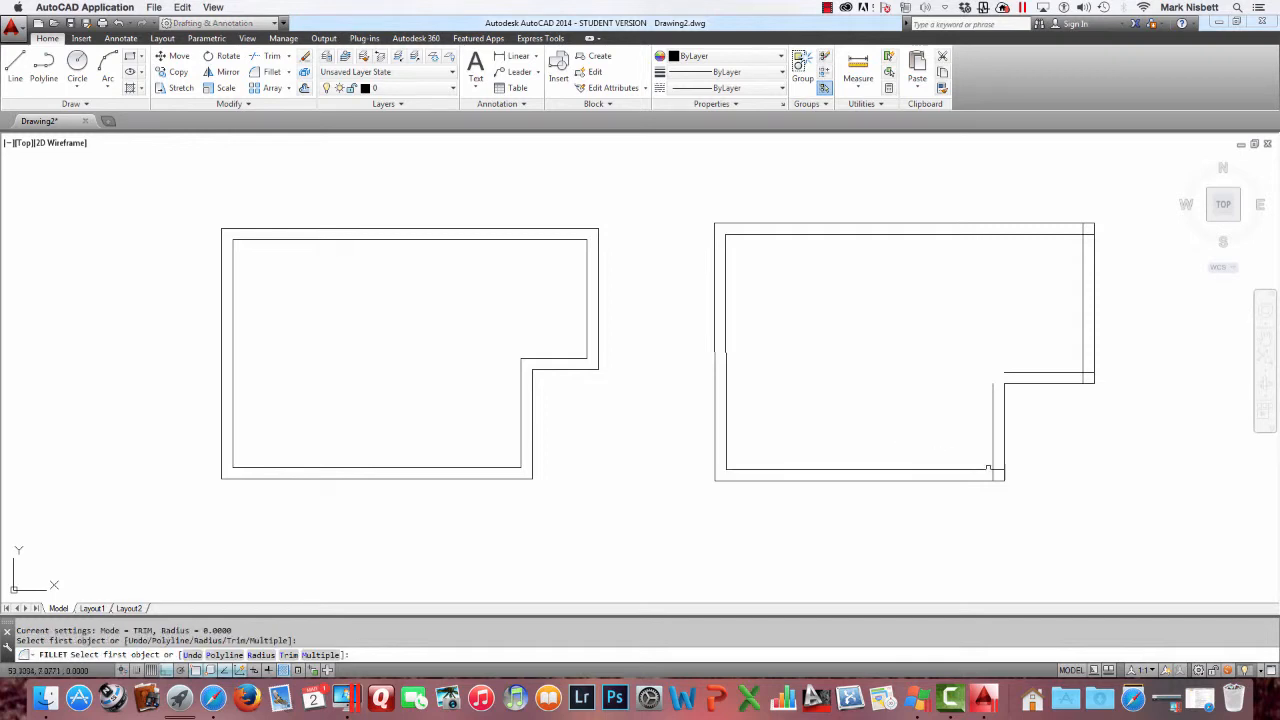
Fillet the remaining four inner corners of the line outline so the inner lines meet cleanly
left_click(986, 468)
left_click(993, 461)
key("Return")
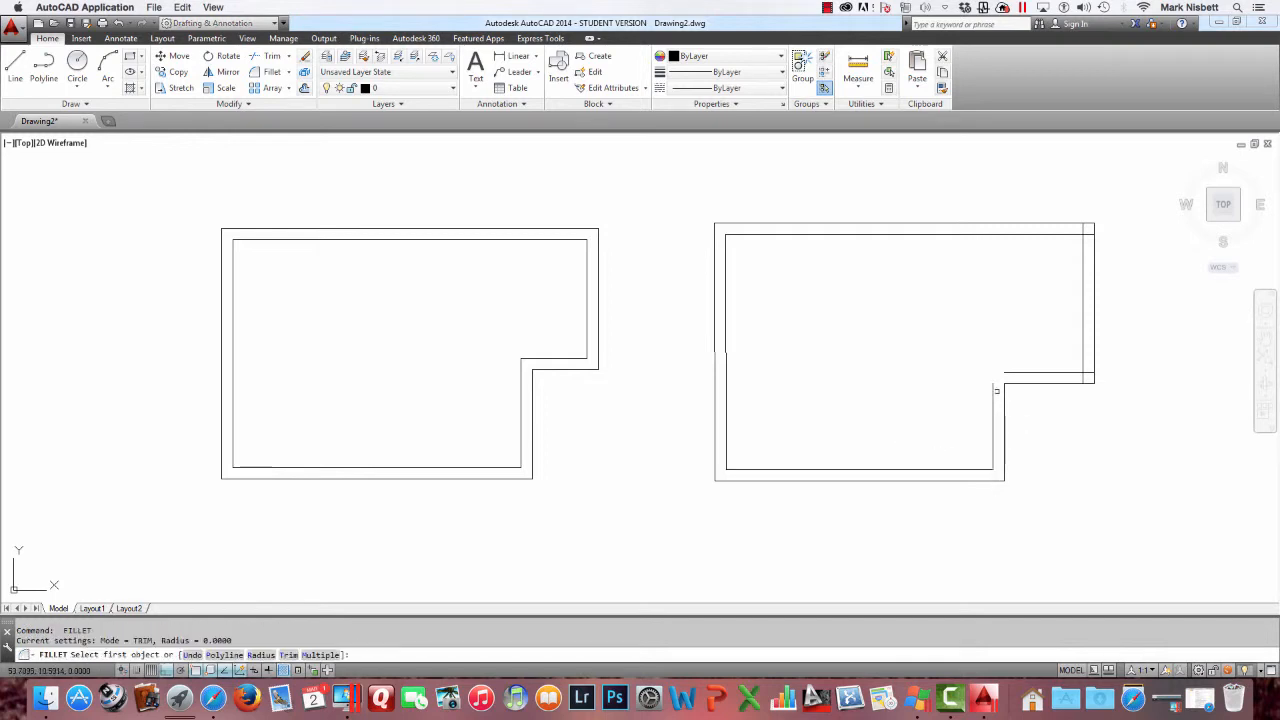
left_click(996, 390)
left_click(1005, 373)
key("Return")
left_click(1076, 372)
left_click(1082, 310)
key("Return")
left_click(1083, 248)
left_click(1070, 235)
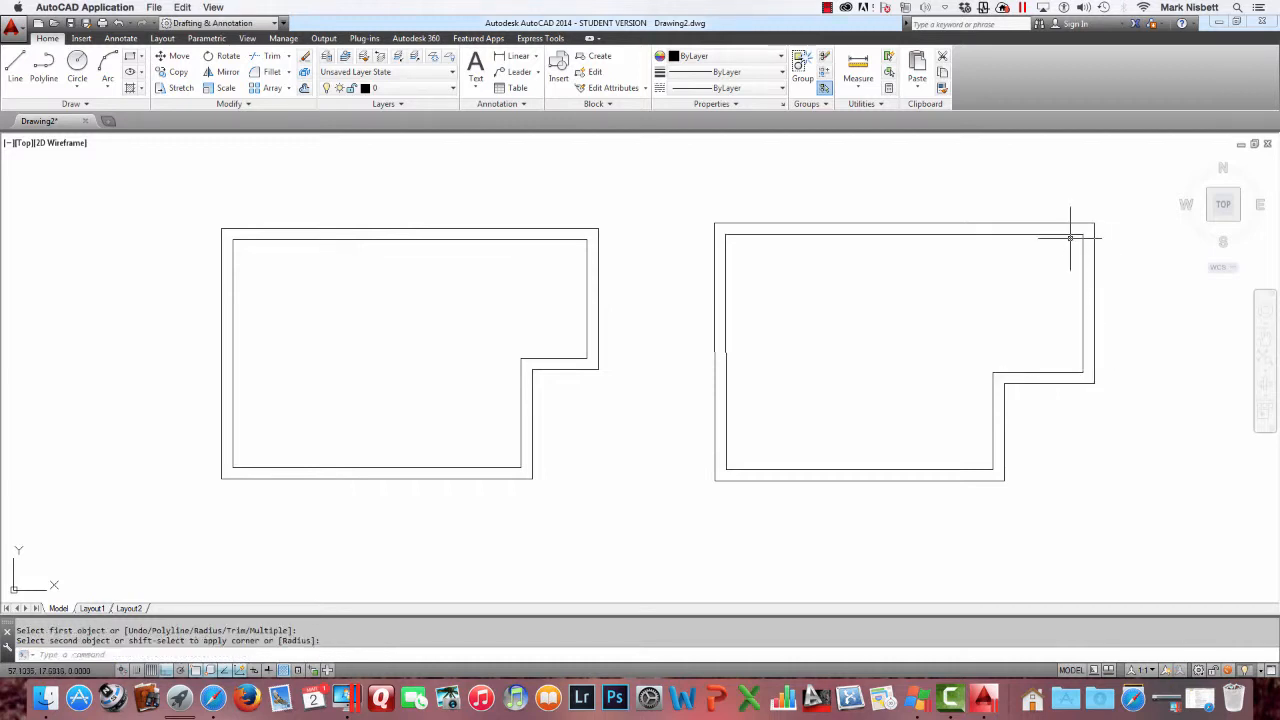
key("Escape")
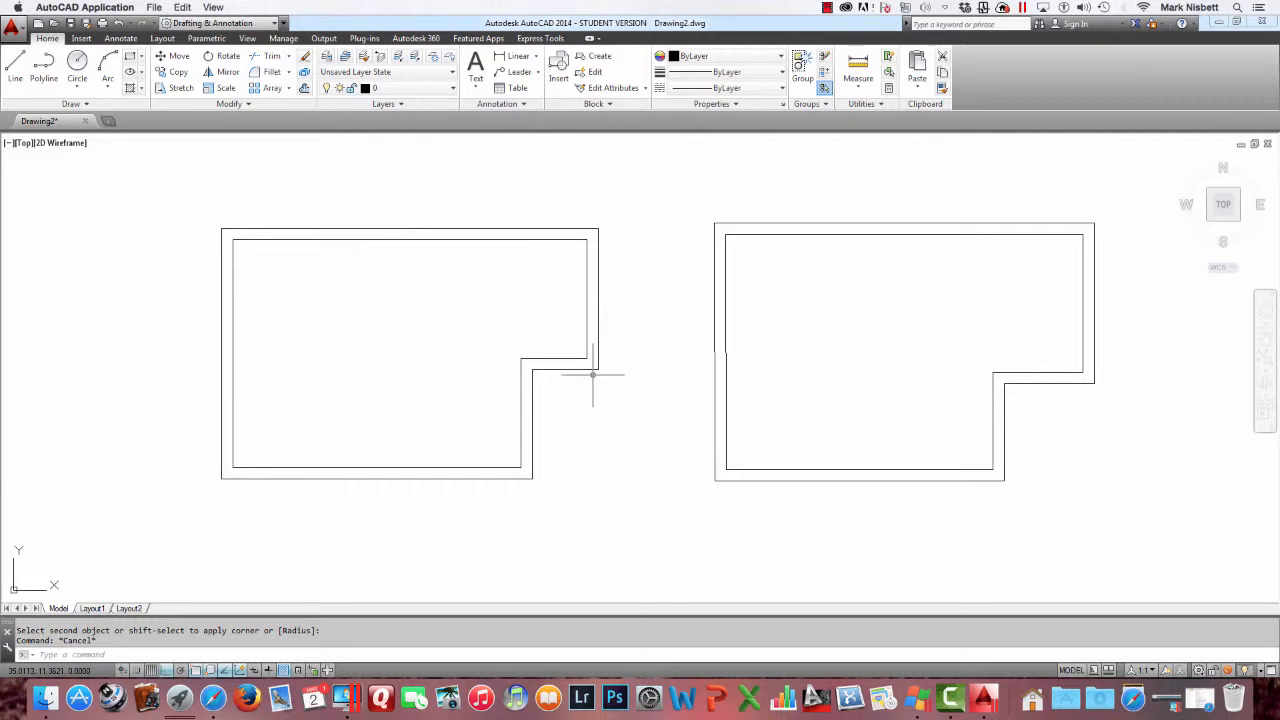
Explode the inner offset polyline of the left outline into separate lines, selecting one segment to check it
left_click(305, 73)
left_click(440, 238)
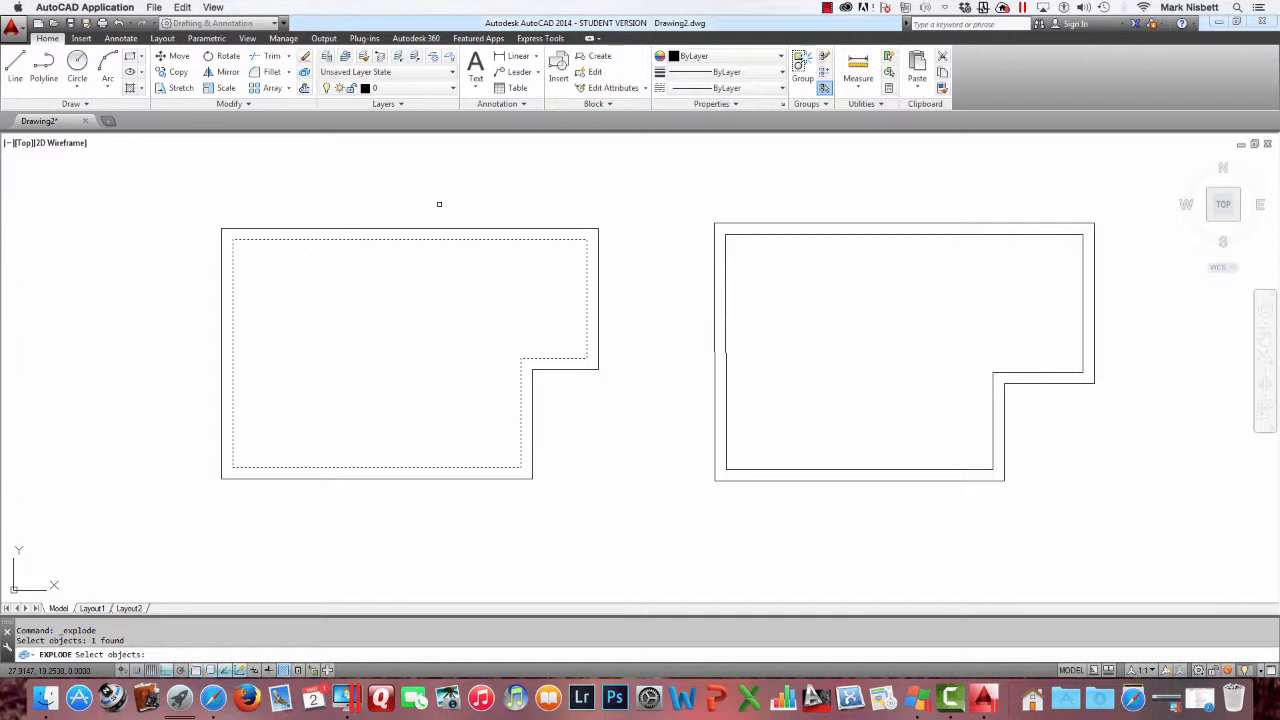
key("Return")
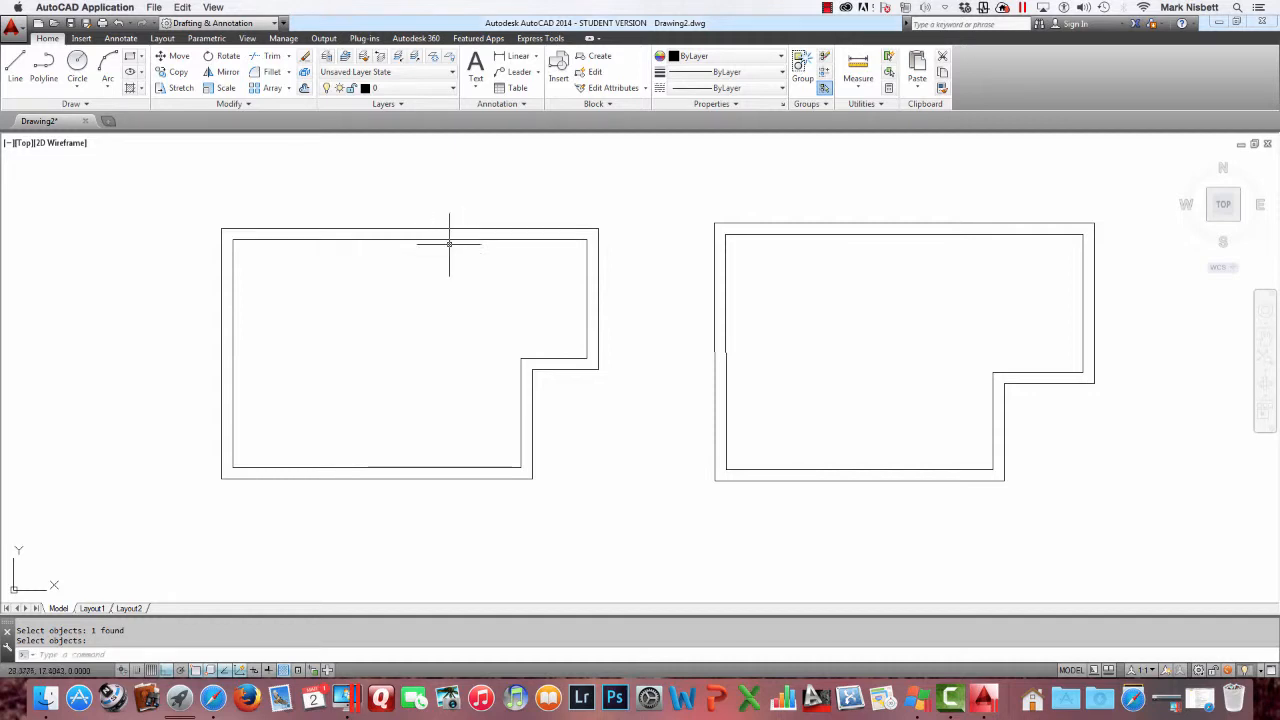
left_click(449, 240)
key("Escape")
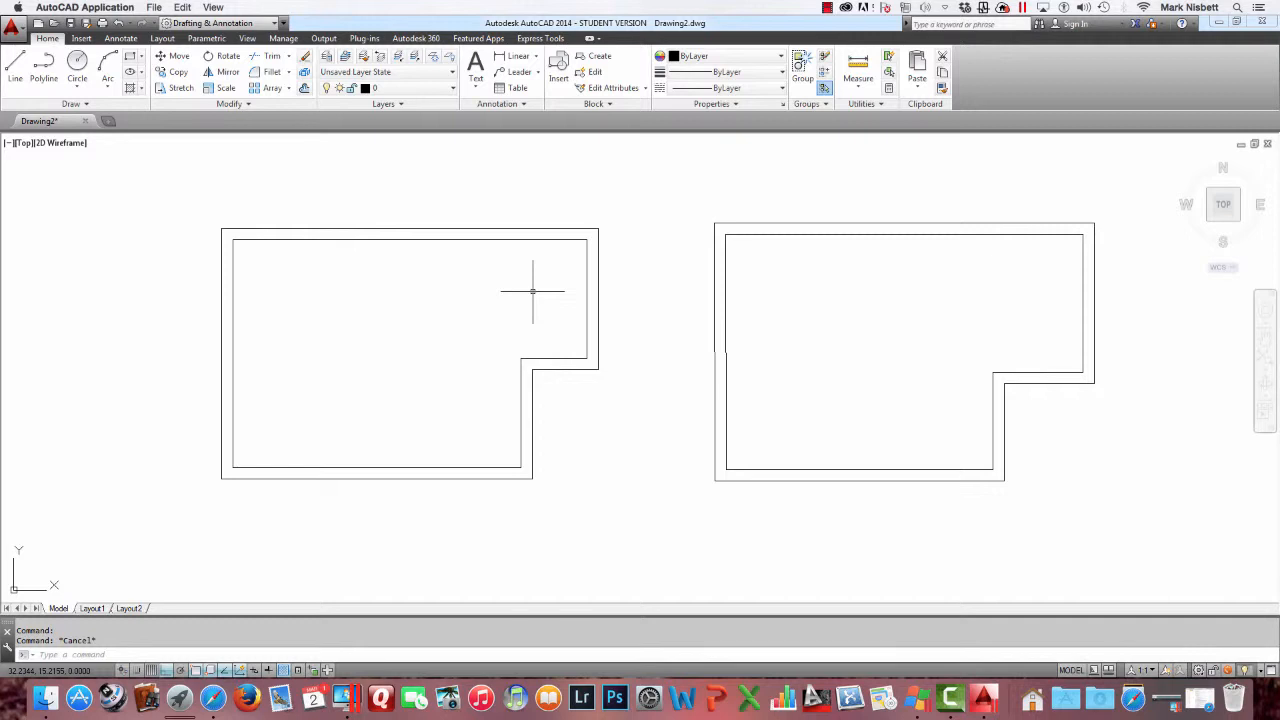
Erase all objects in the drawing with a window selection
type("e")
key("Return")
left_click(1105, 525)
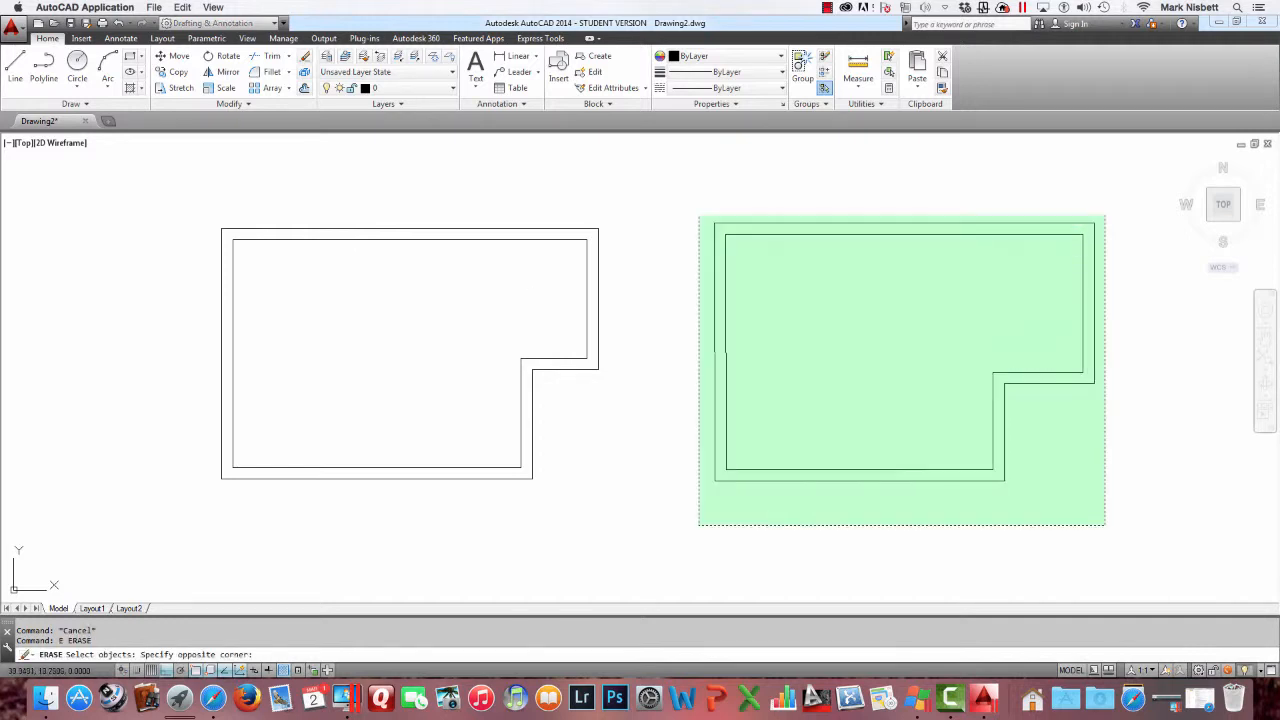
left_click(167, 199)
key("Return")
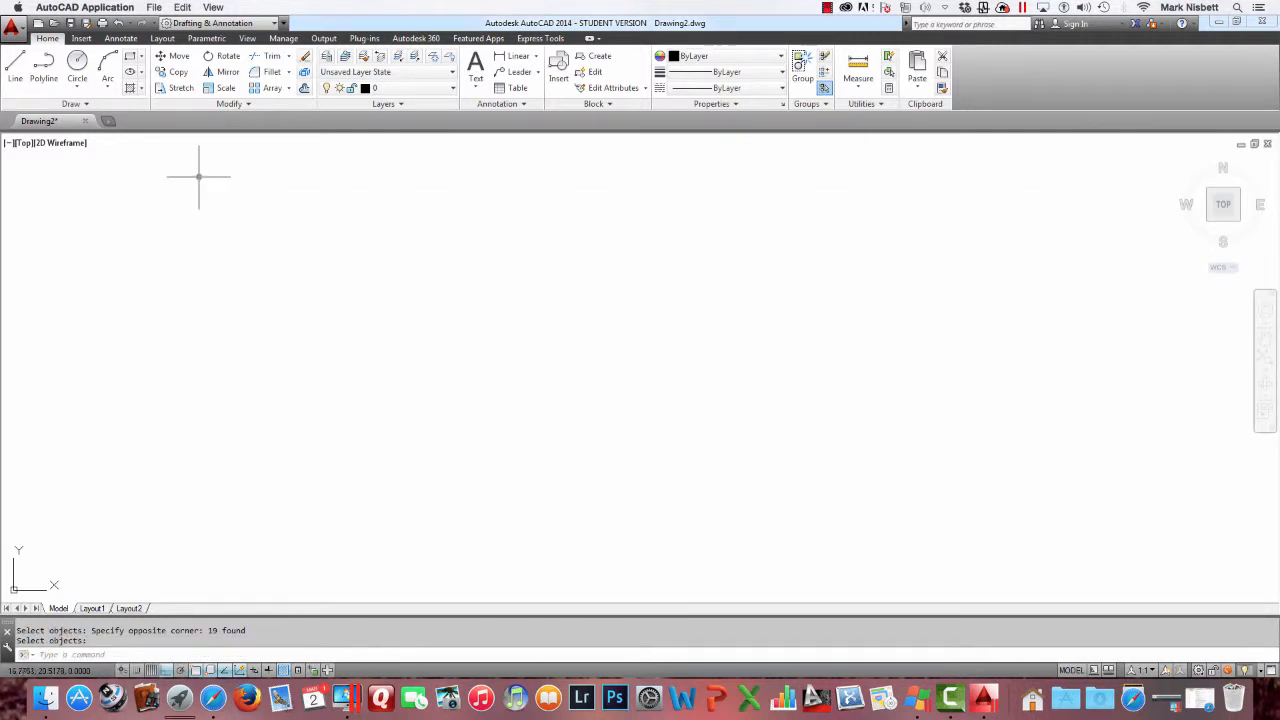
Draw a rectangle by picking two opposite corners
left_click(130, 57)
left_click(298, 203)
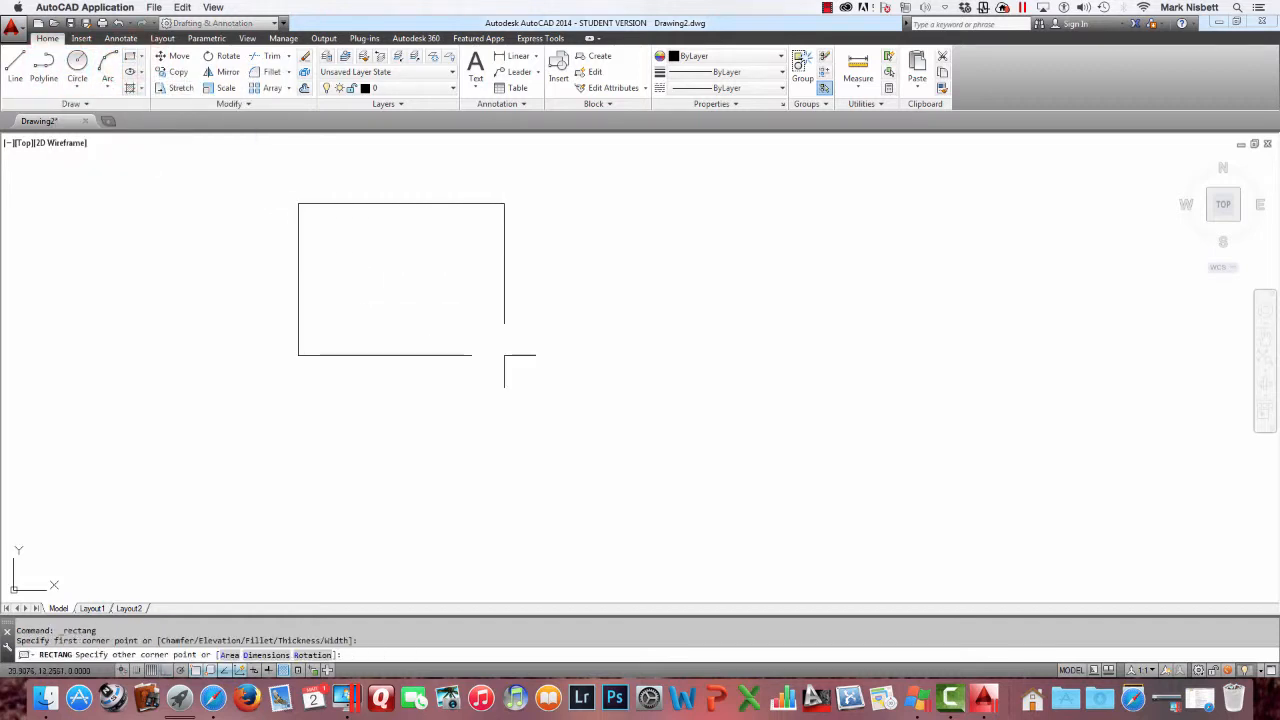
left_click(535, 349)
key("Return")
middle_click_drag(457, 271, 561, 388)
Offset the rectangle outward three times using the 0.5241 distance
left_click(304, 88)
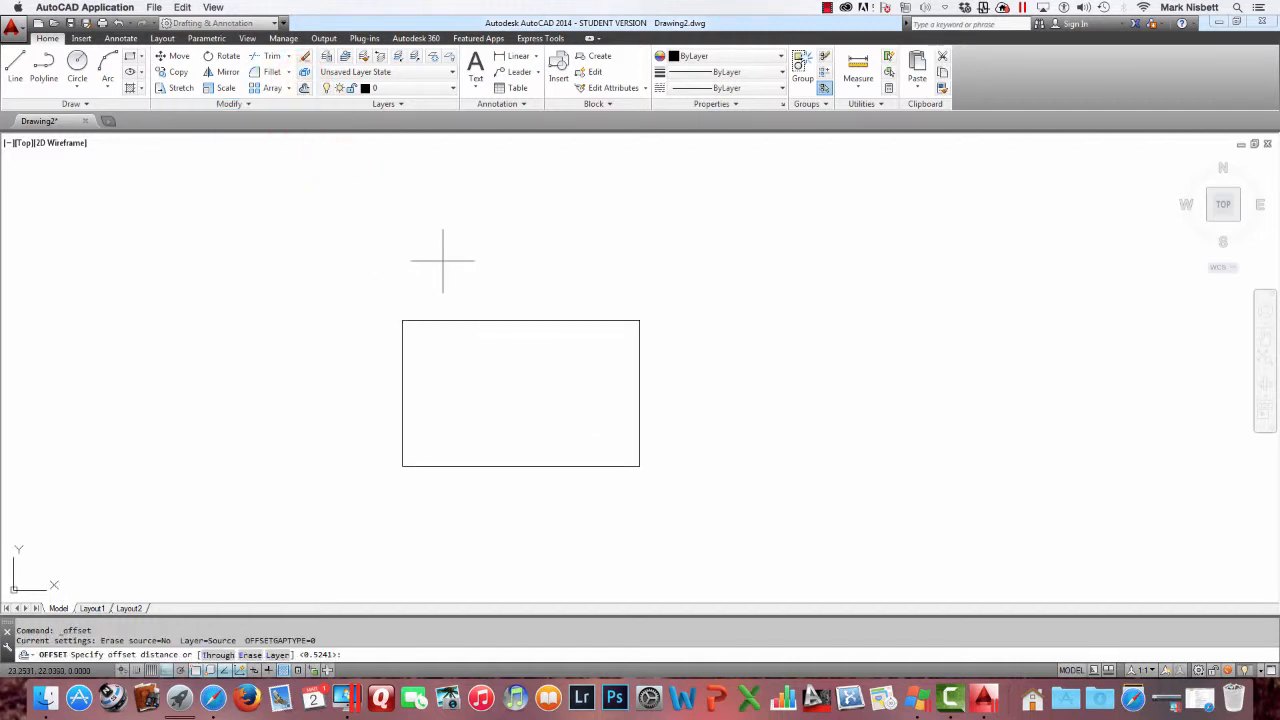
key("Return")
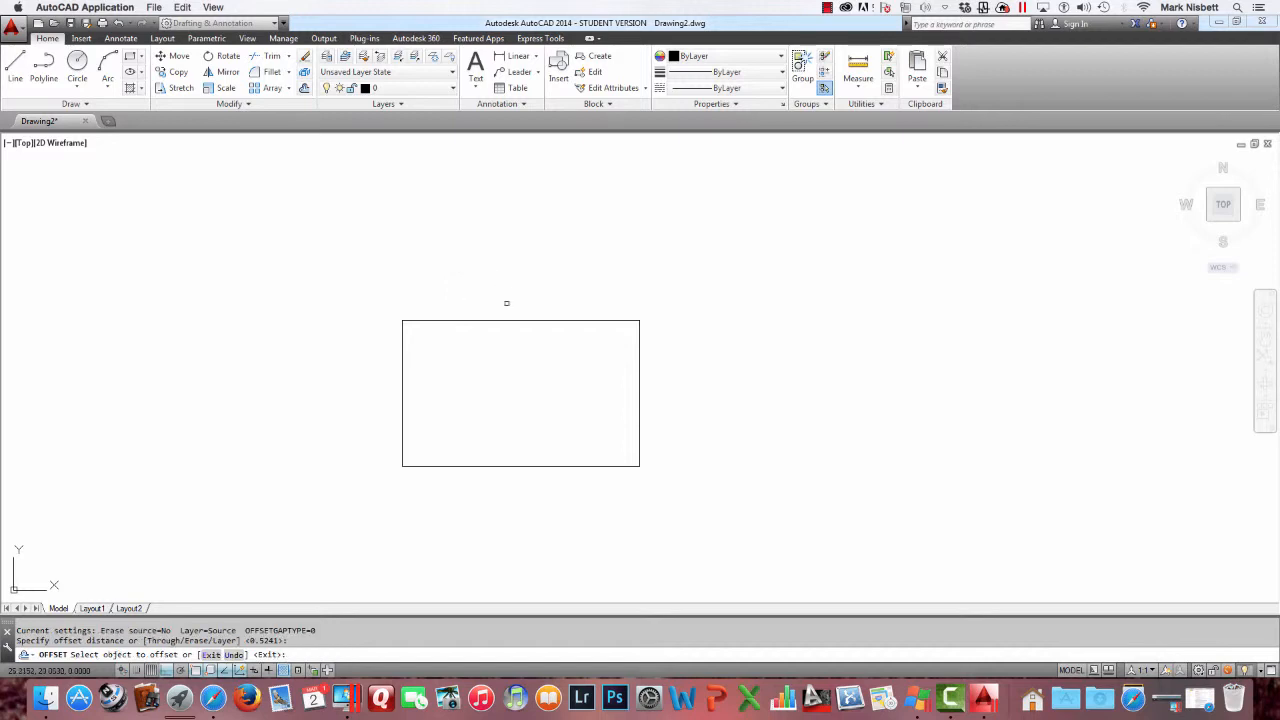
left_click(512, 319)
left_click(516, 275)
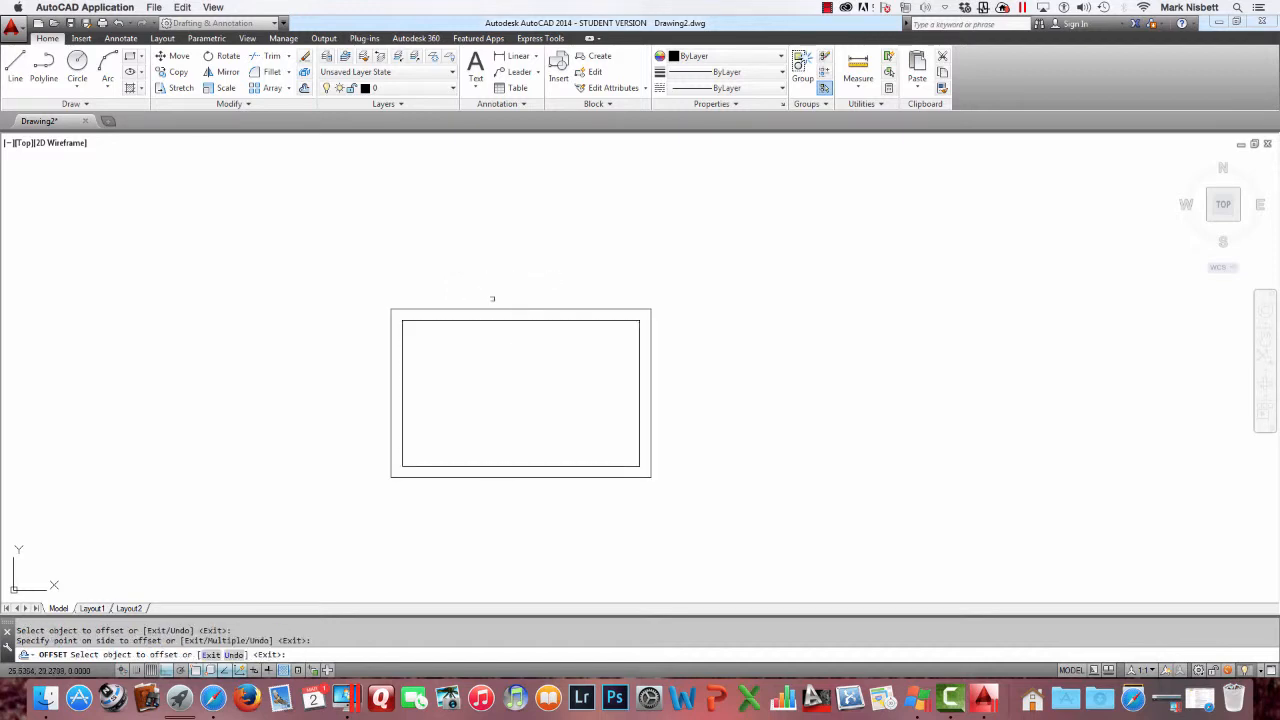
left_click(495, 309)
left_click(507, 266)
left_click(498, 295)
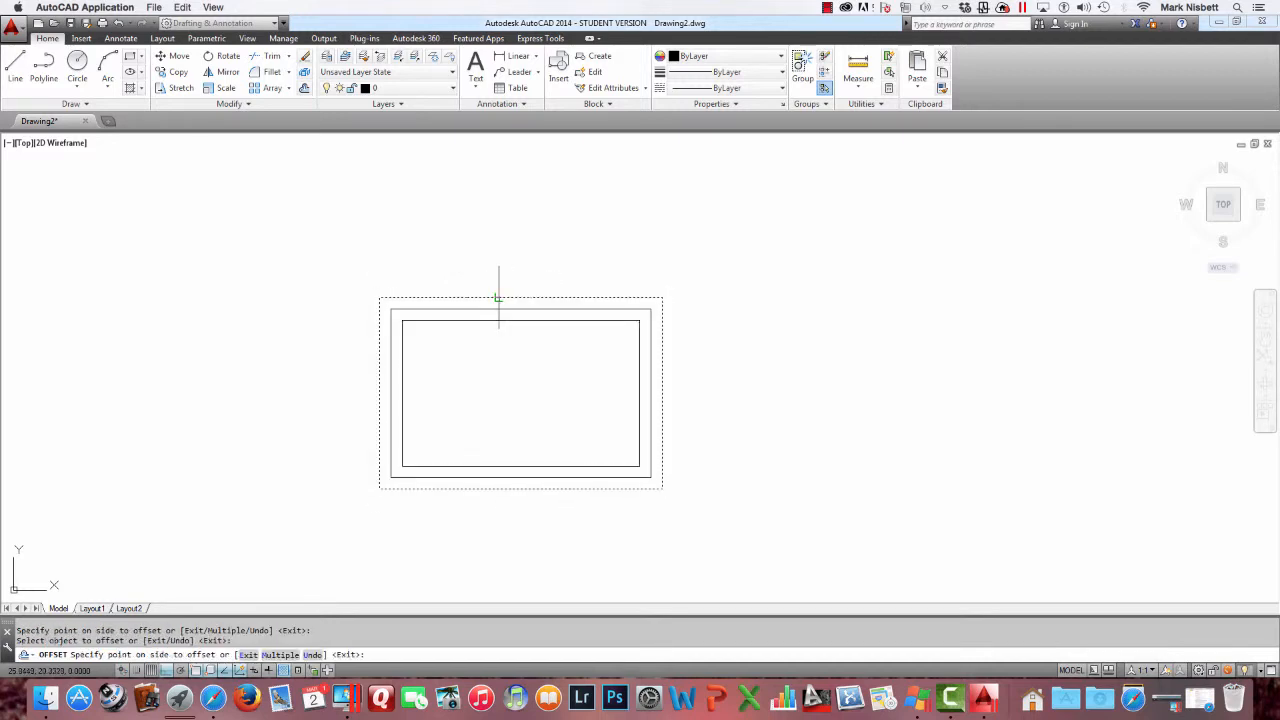
left_click(501, 284)
Offset the original rectangle inward twice at the same distance, then exit Offset
left_click(507, 321)
left_click(507, 322)
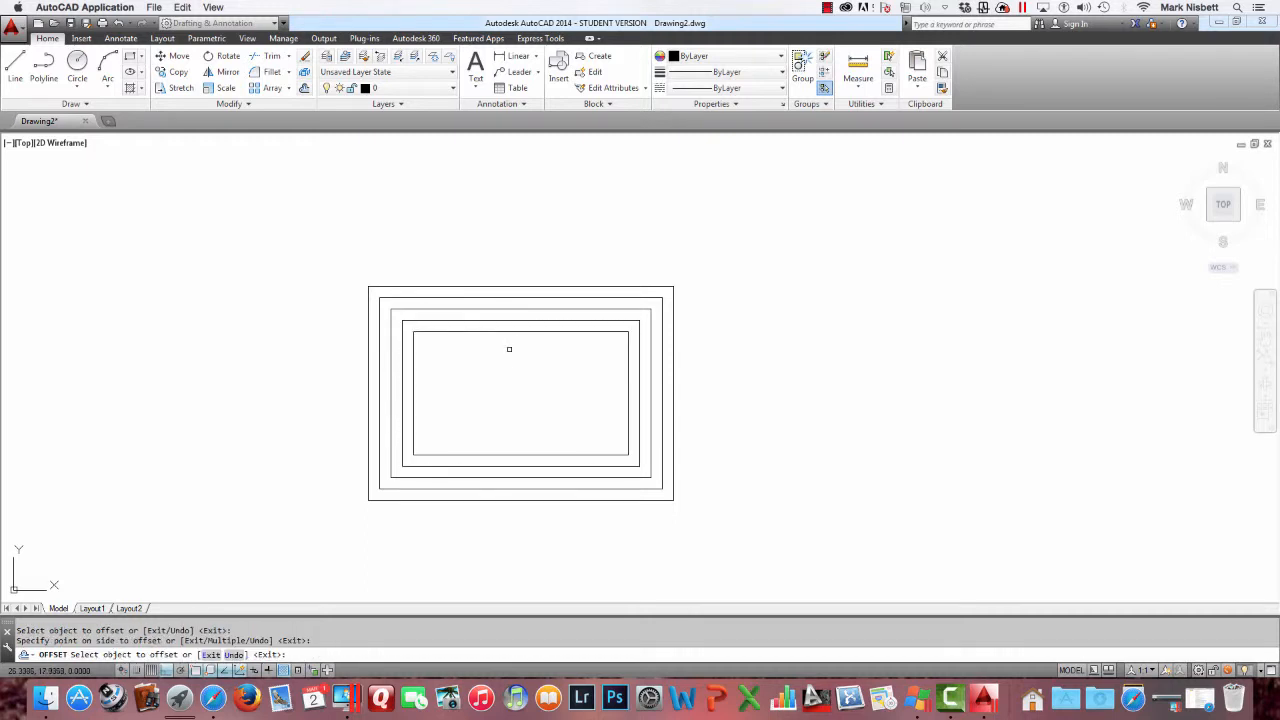
left_click(510, 331)
left_click(510, 340)
key("Escape")
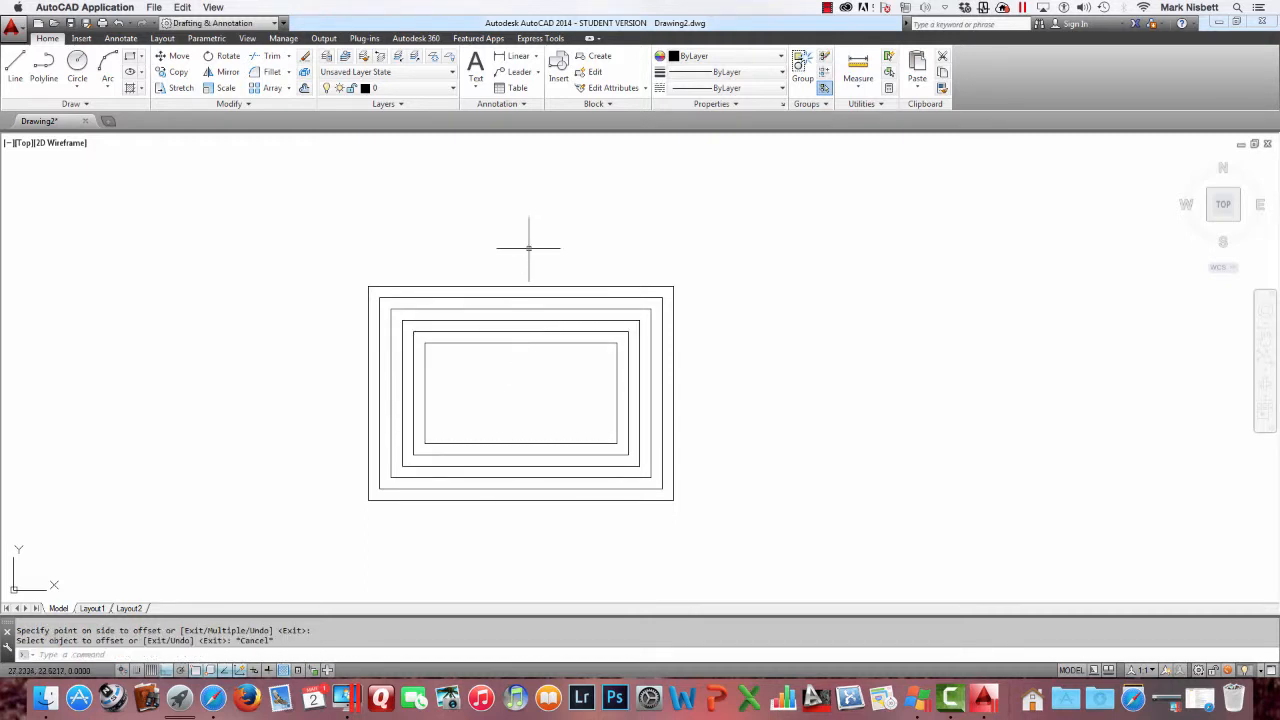
Copy the innermost rectangle horizontally to the right about 15 units
type("co")
key("Return")
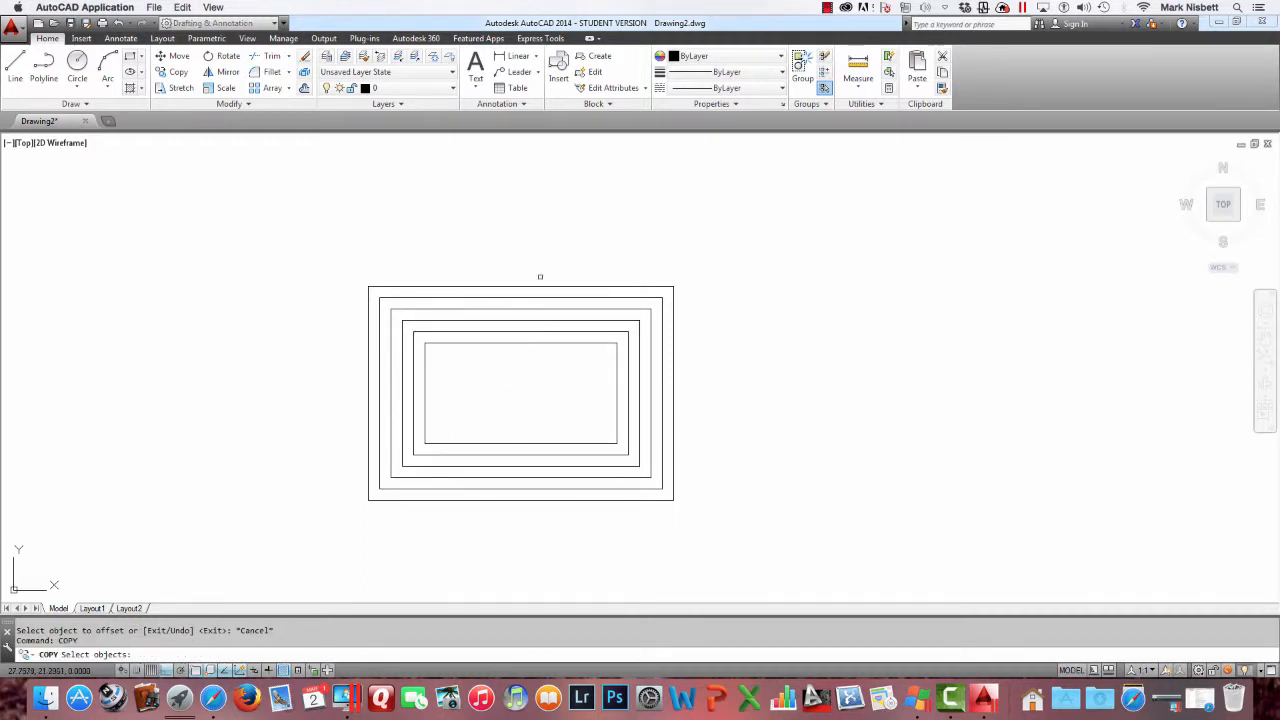
left_click(552, 345)
key("Return")
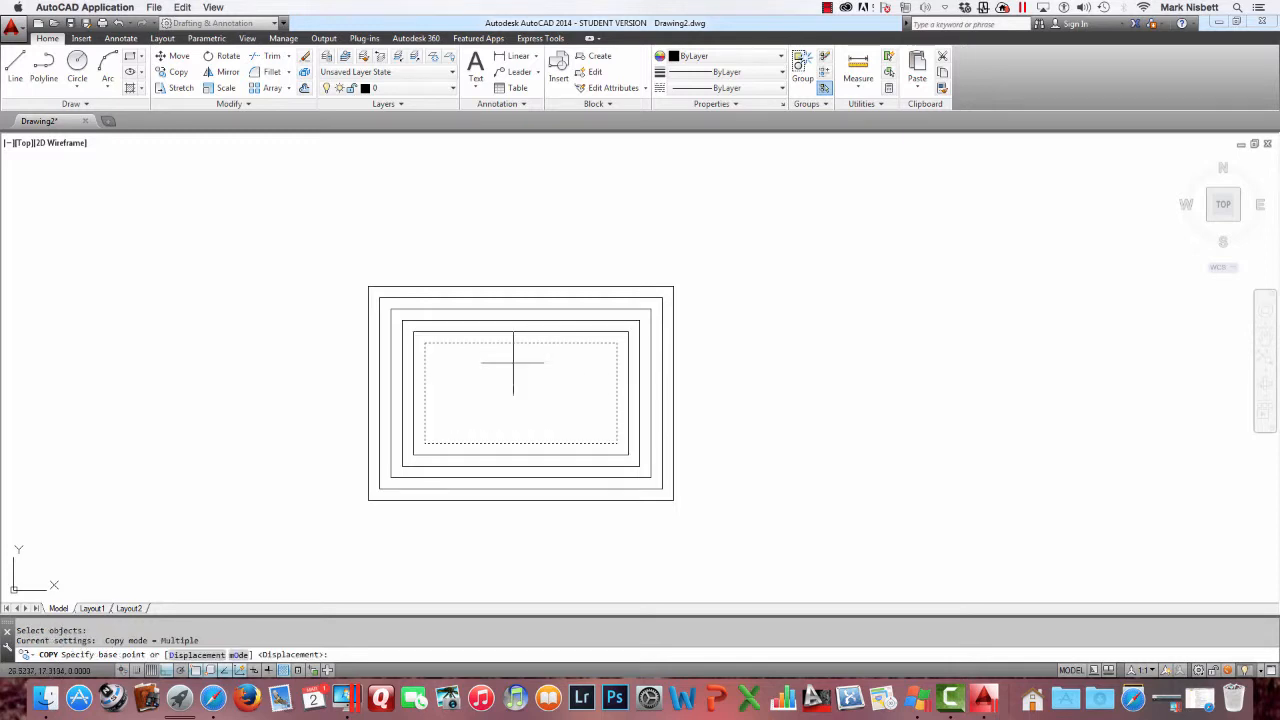
left_click(512, 362)
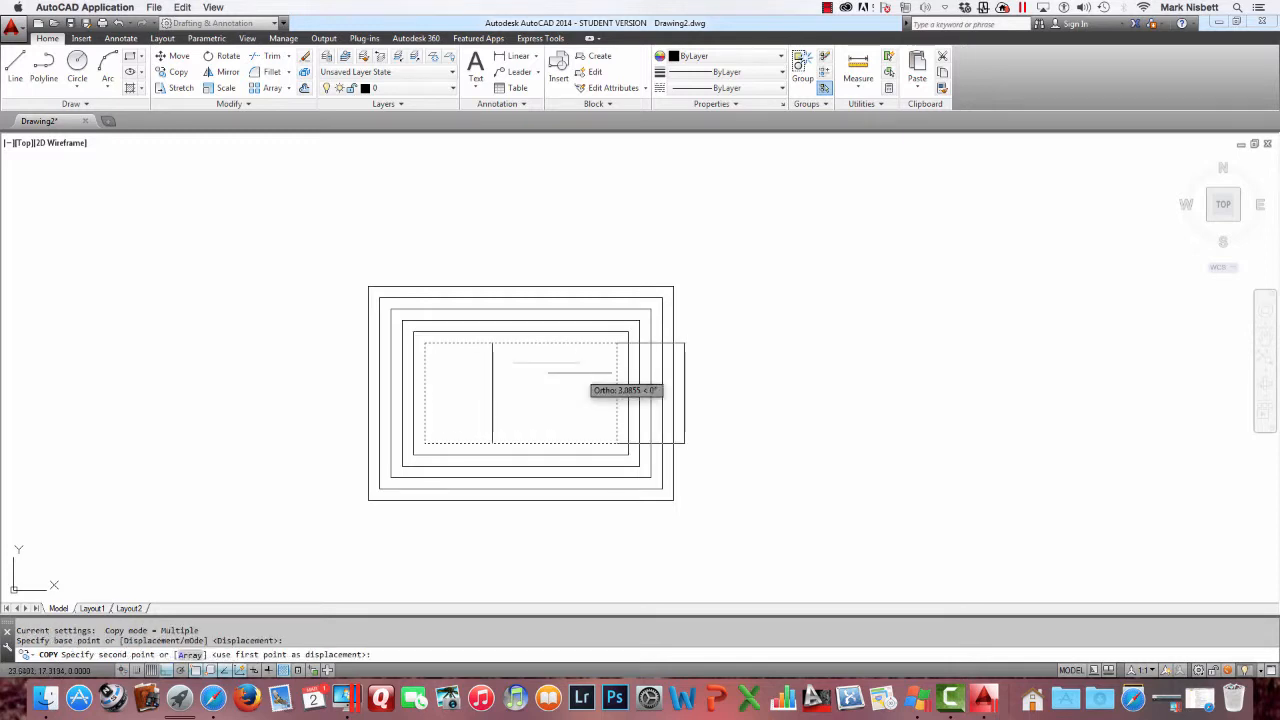
left_click(906, 386)
key("Escape")
Set the OFFSETGAPTYPE system variable to 1
left_click(837, 297)
middle_click_drag(837, 297, 646, 274)
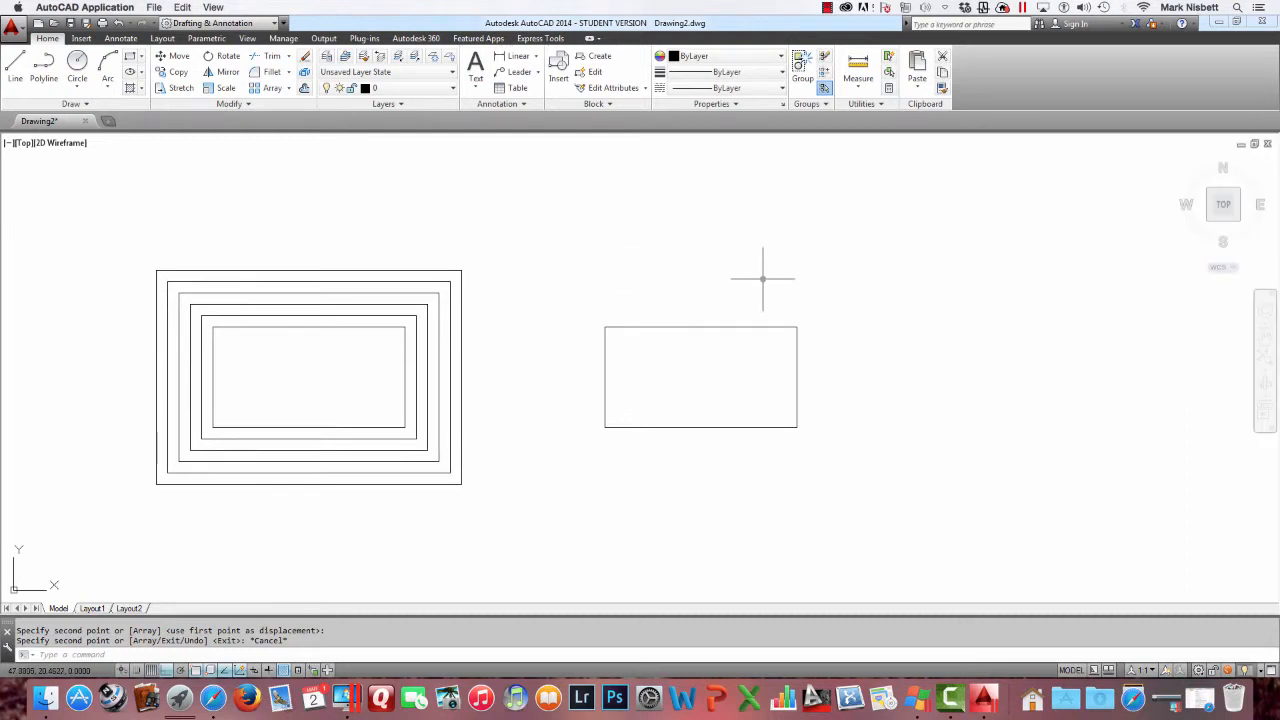
type("OFFSET")
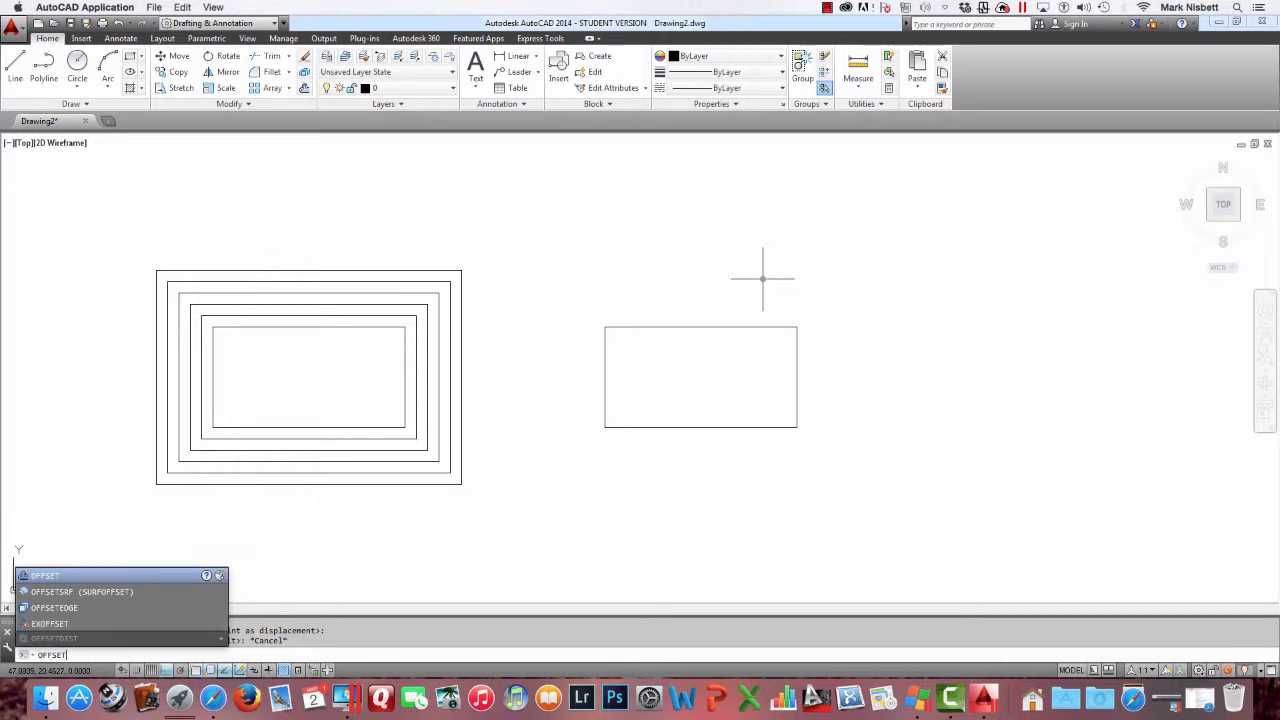
type("GA")
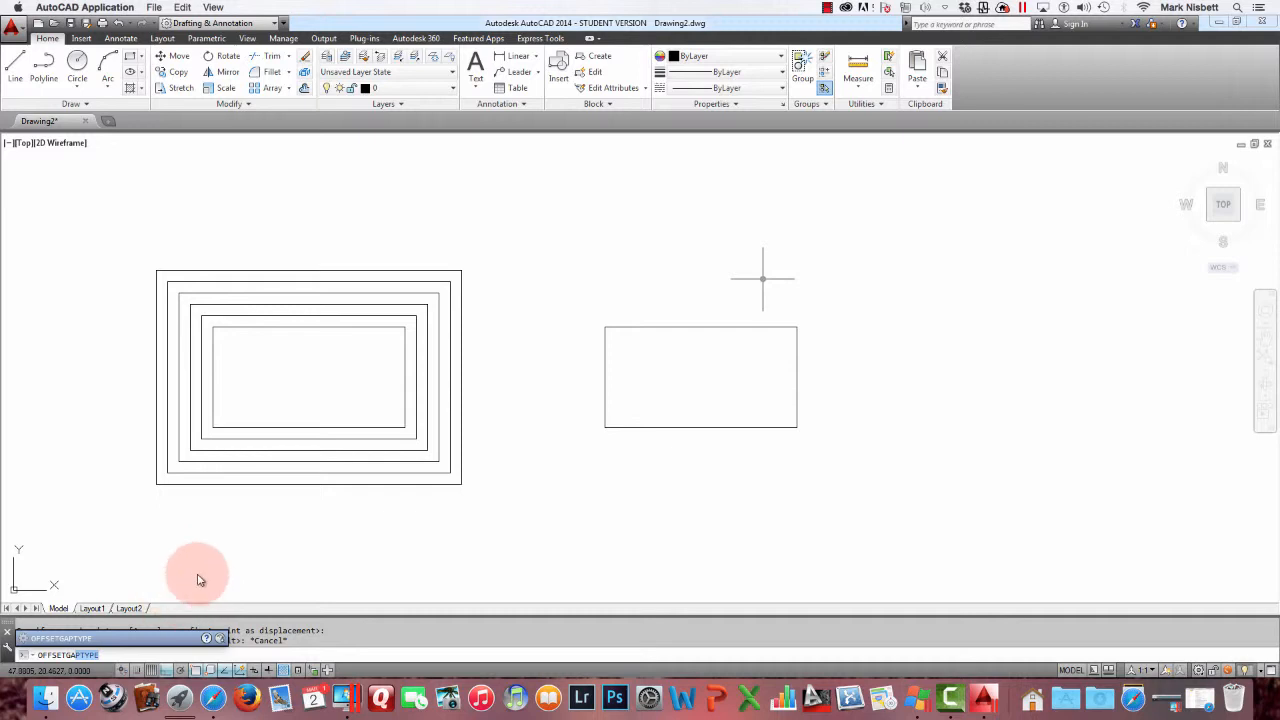
key("Return")
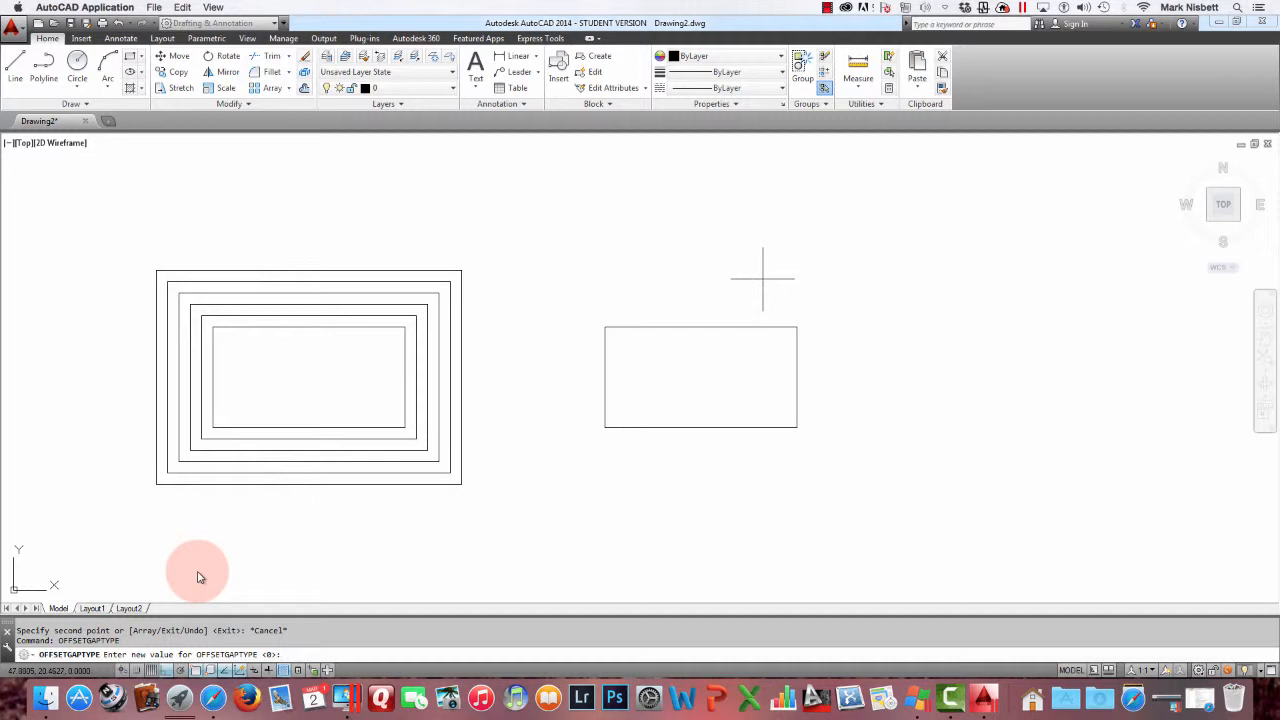
key("Return")
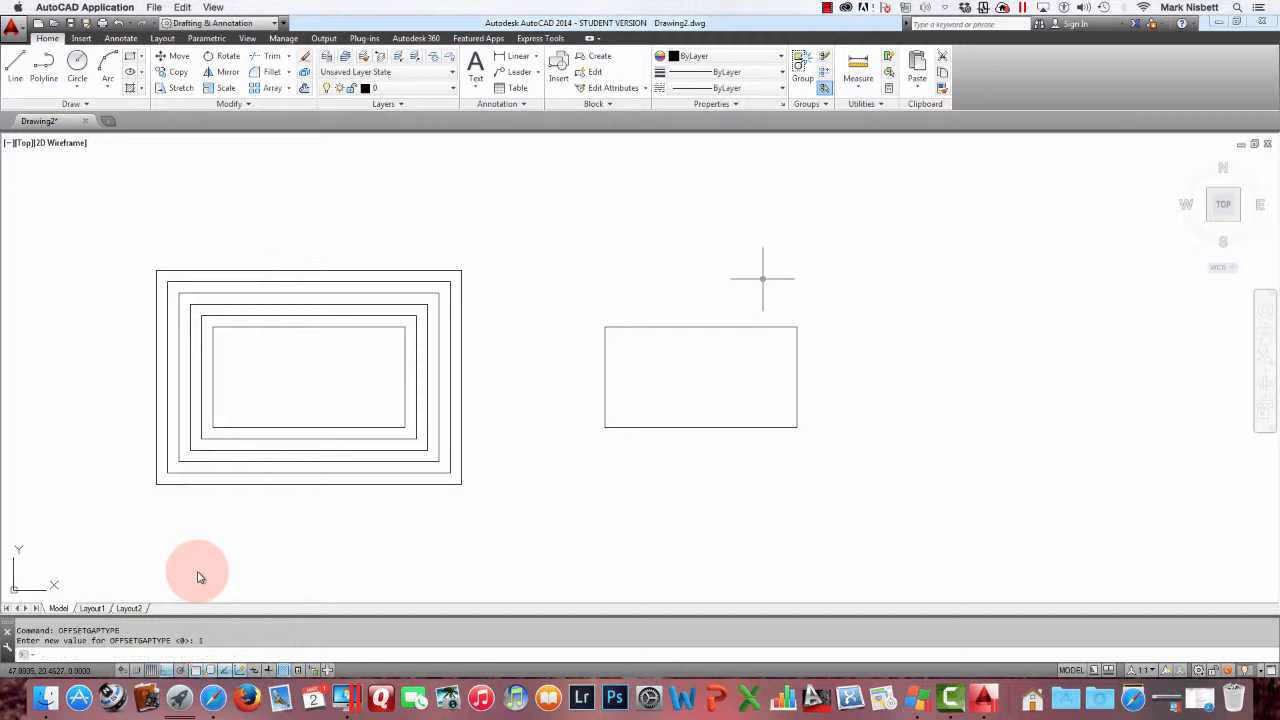
Rerun Offset at the 0.5241 distance and offset the copied rectangle outward four times with rounded corners
key("Up")
key("Up")
key("Return")
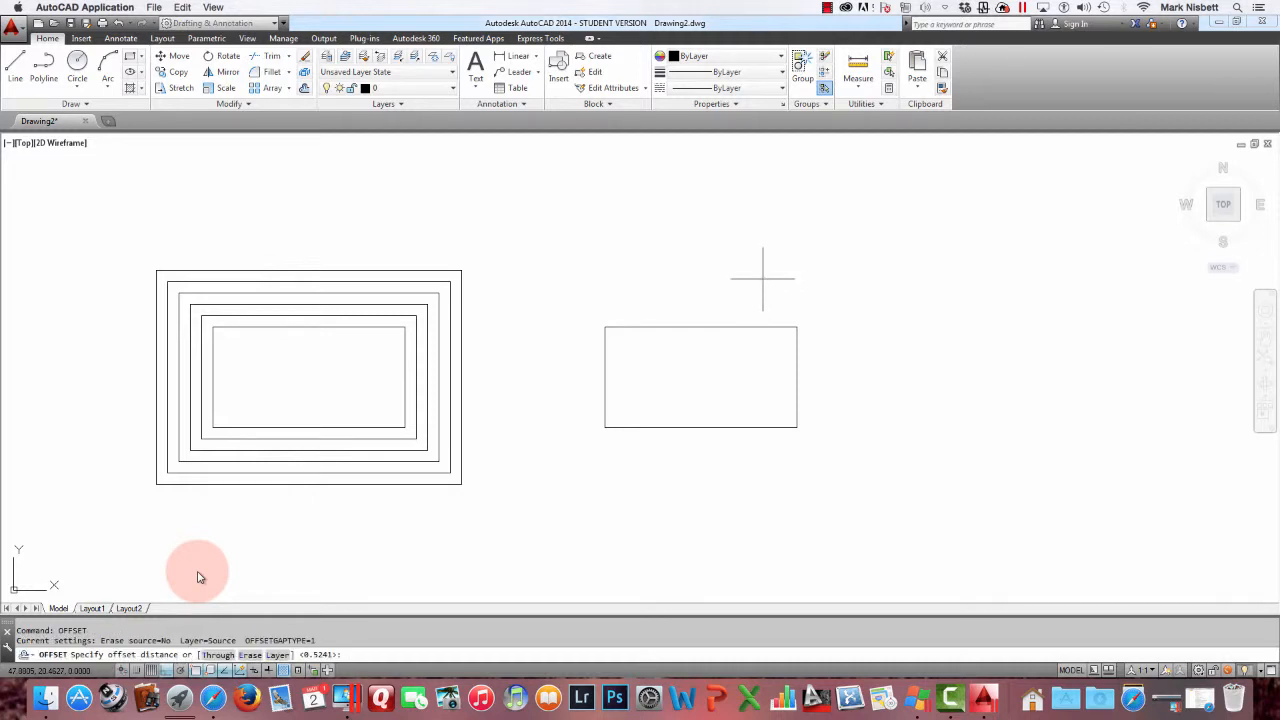
key("Return")
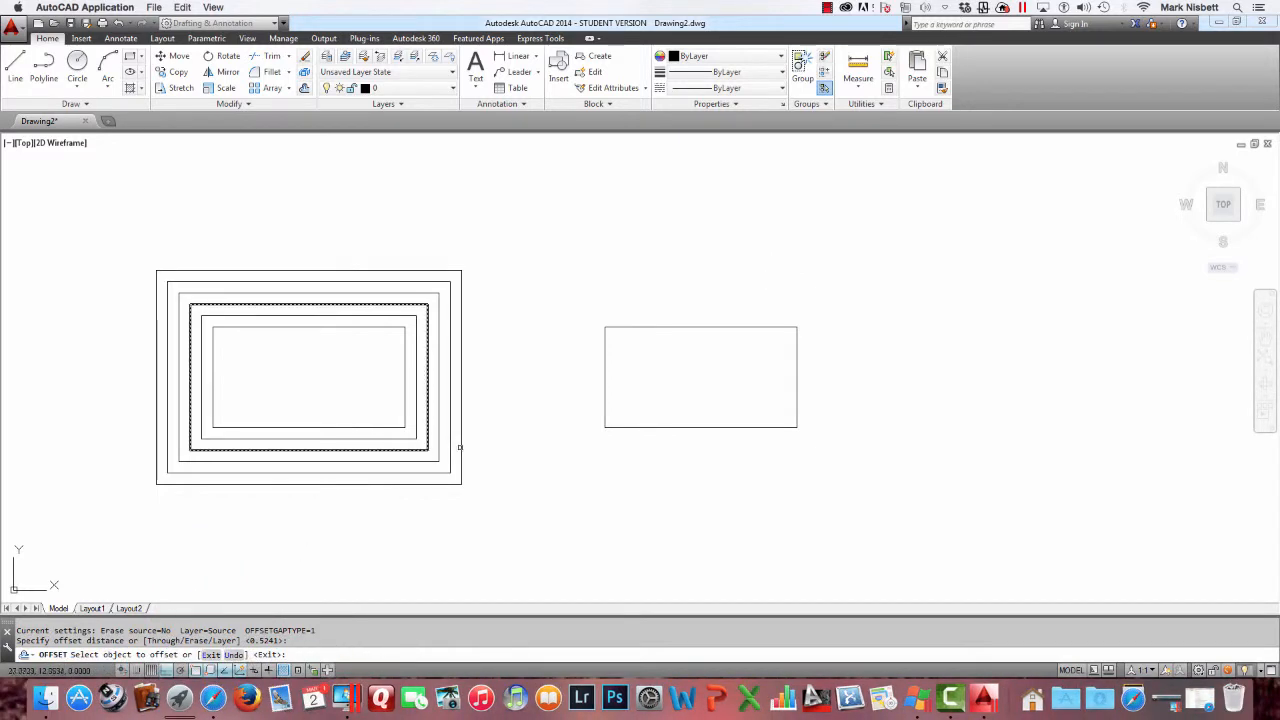
left_click(643, 325)
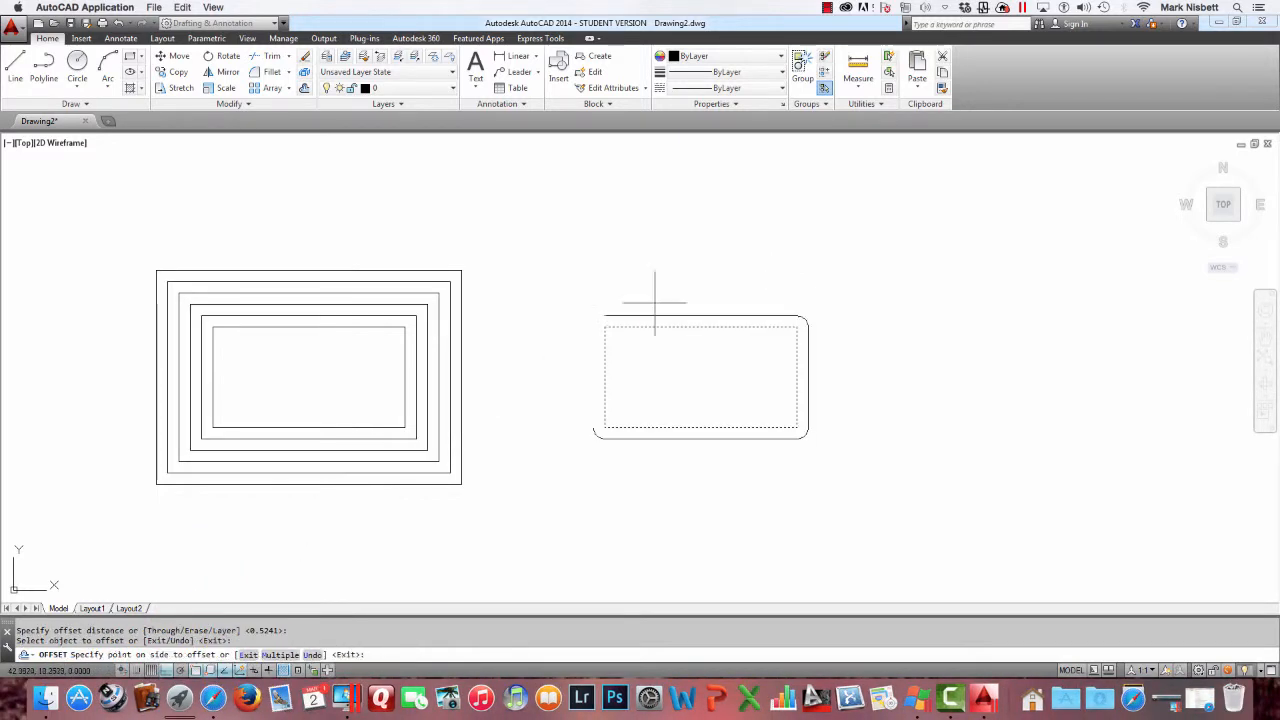
left_click(676, 271)
left_click(657, 315)
left_click(680, 251)
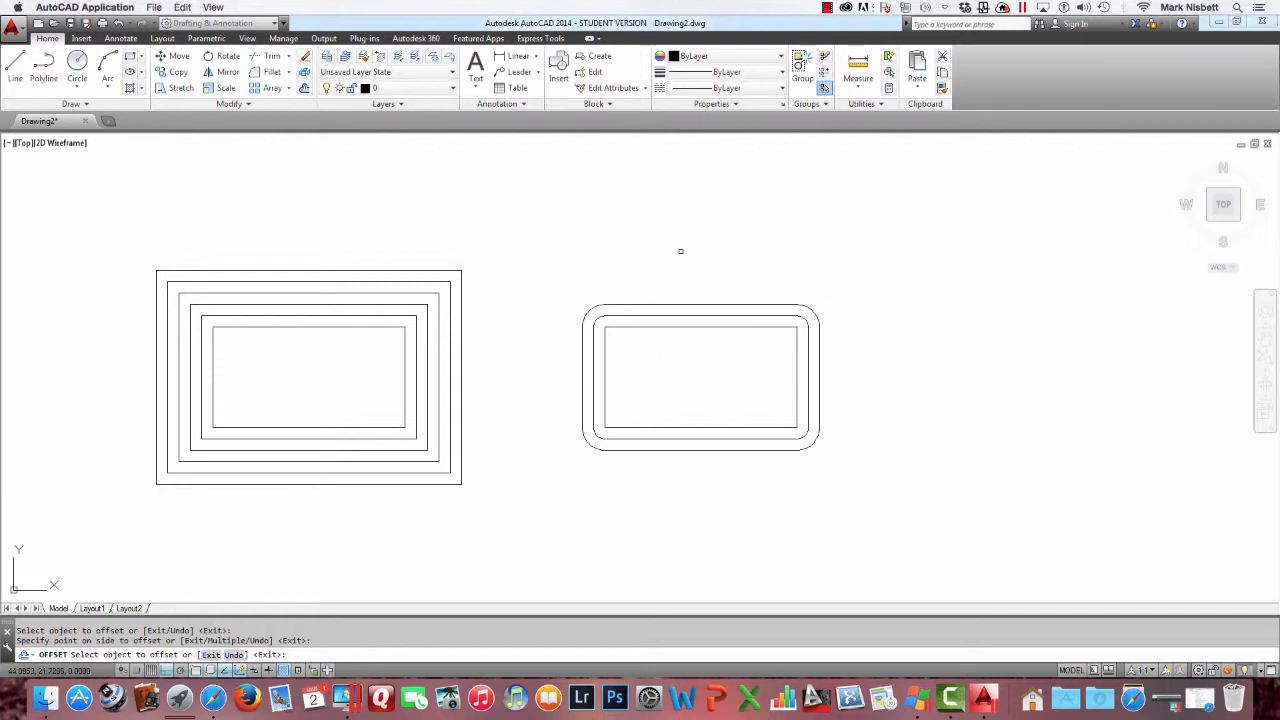
left_click(659, 303)
left_click(677, 266)
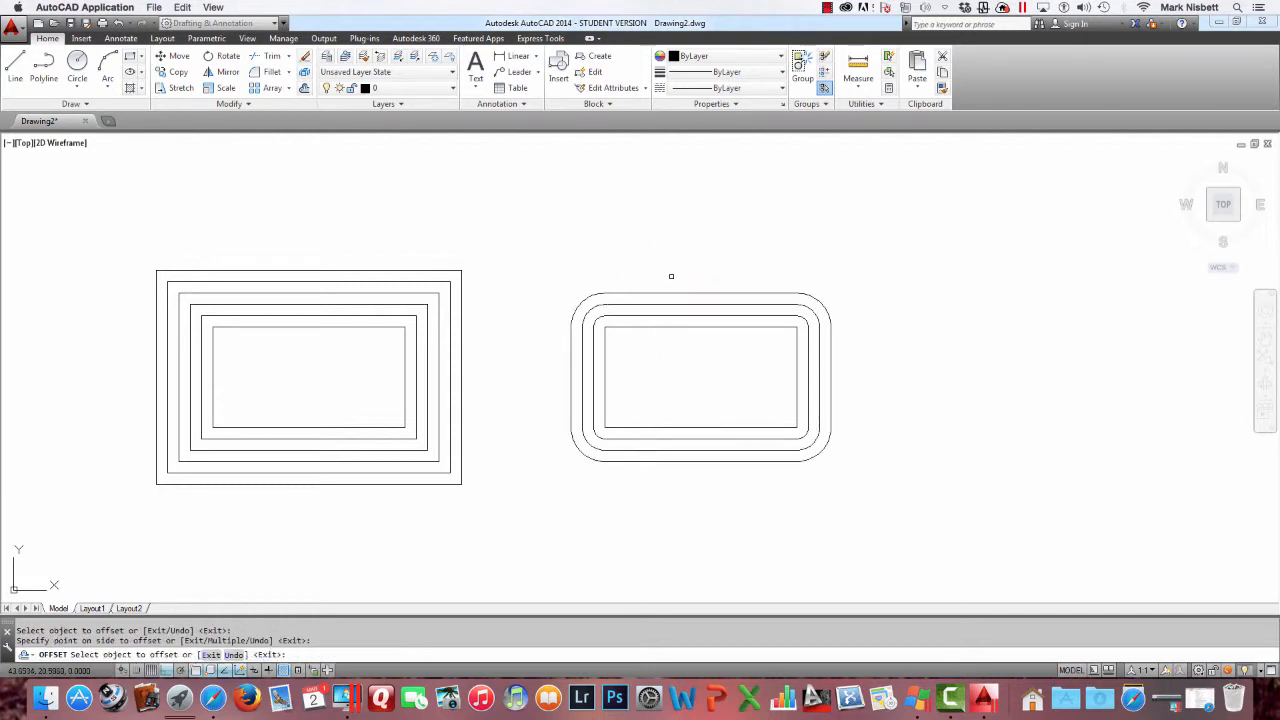
left_click(671, 290)
left_click(684, 256)
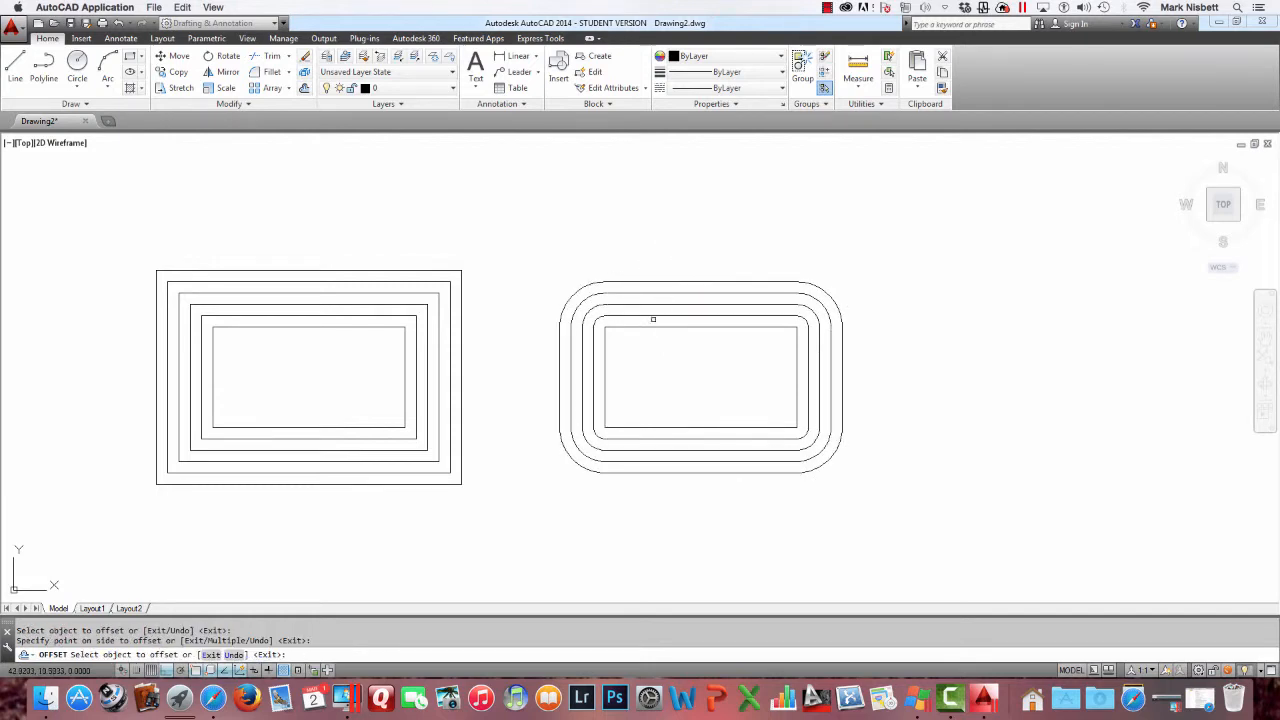
Offset the copied rectangle inward three times at the same distance, then exit Offset
left_click(652, 325)
left_click(665, 345)
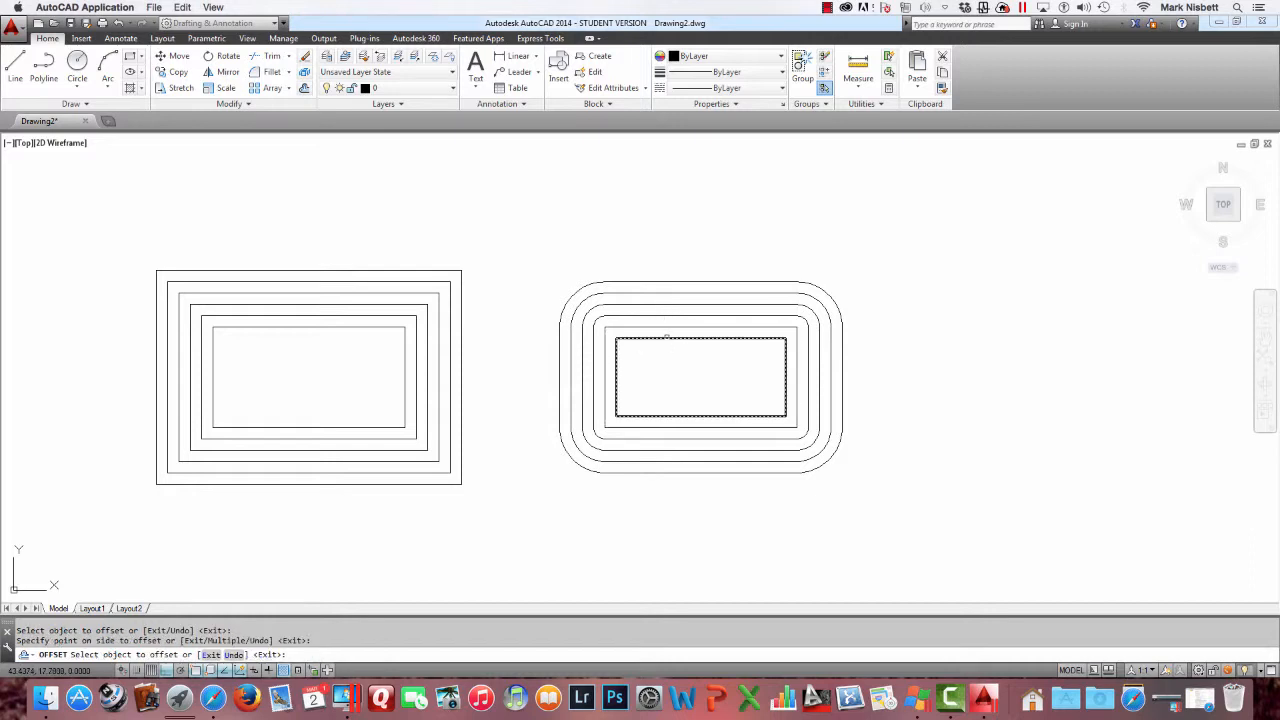
left_click(666, 338)
left_click(666, 354)
left_click(669, 349)
left_click(677, 360)
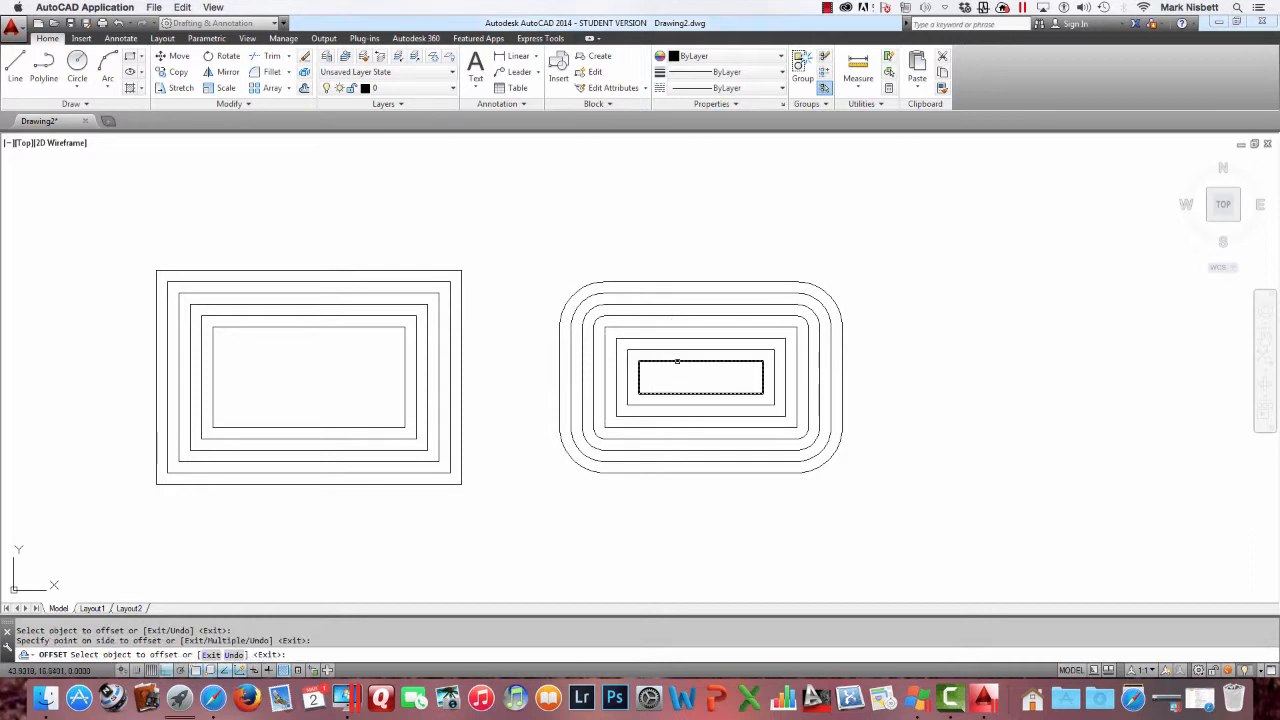
key("Return")
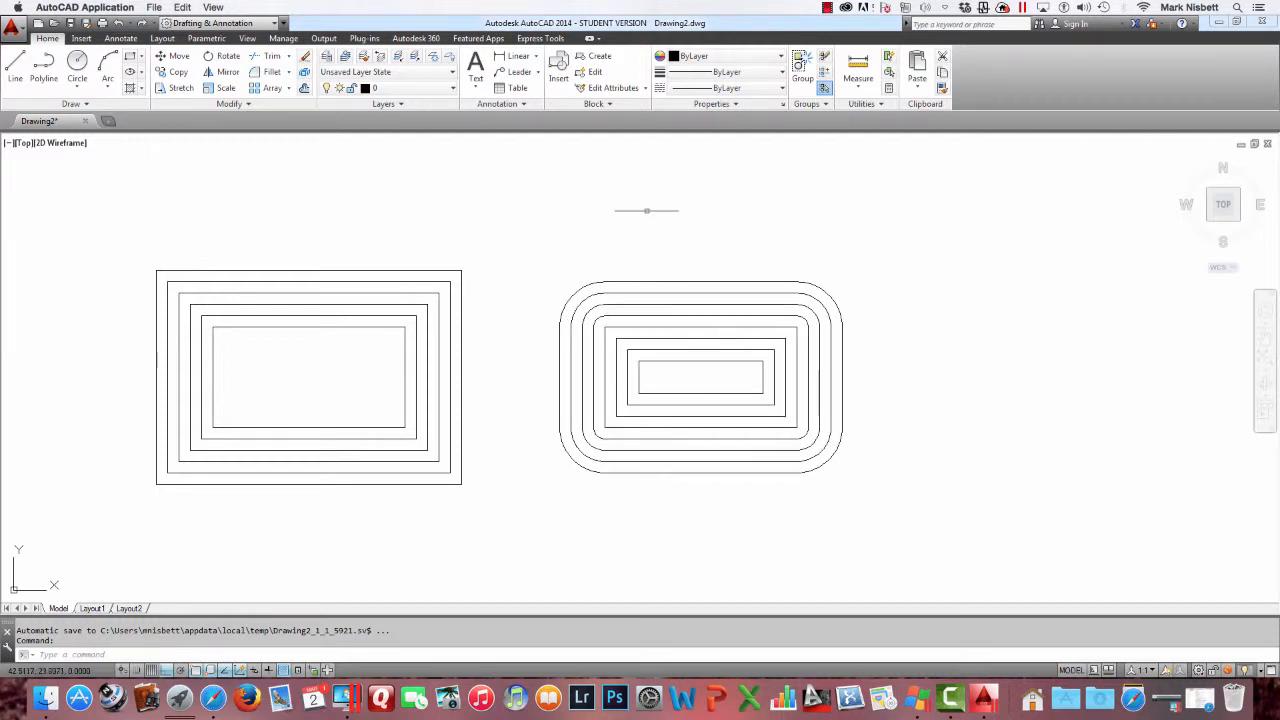
Copy the innermost rectangle of the first set horizontally to the right about 33.4 units
type("copy")
key("Return")
left_click(408, 369)
key("Return")
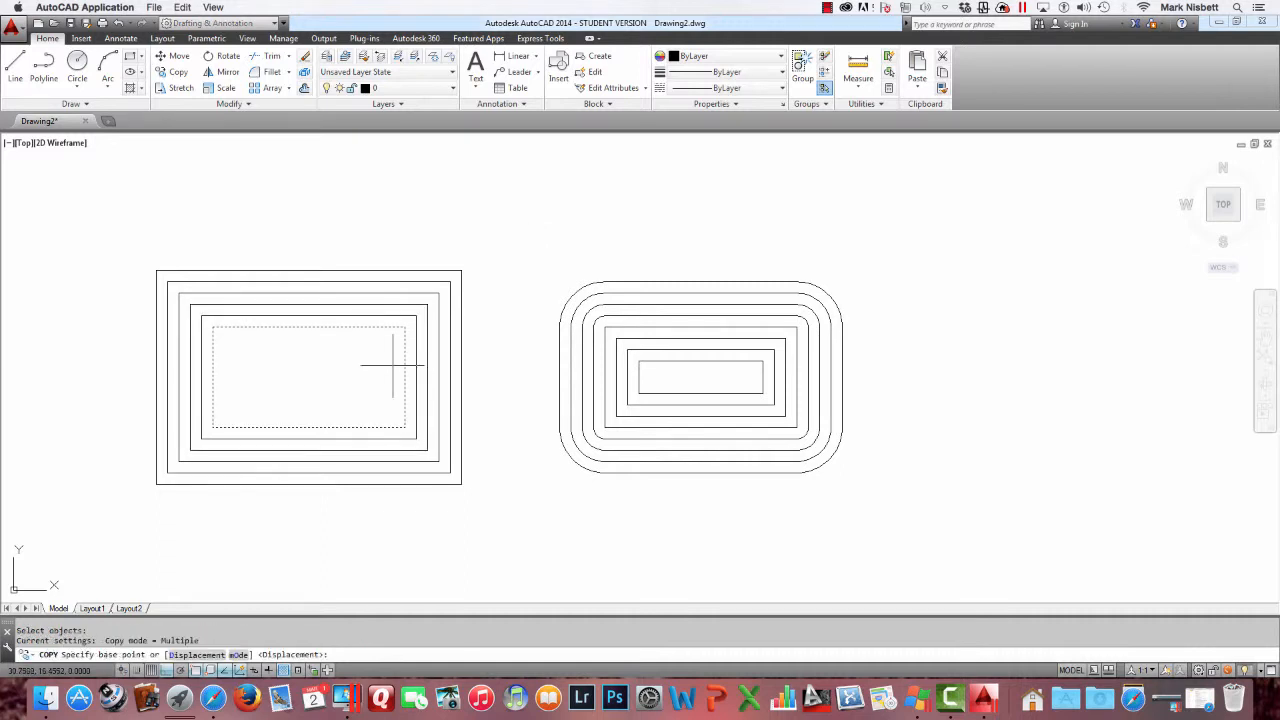
left_click(350, 365)
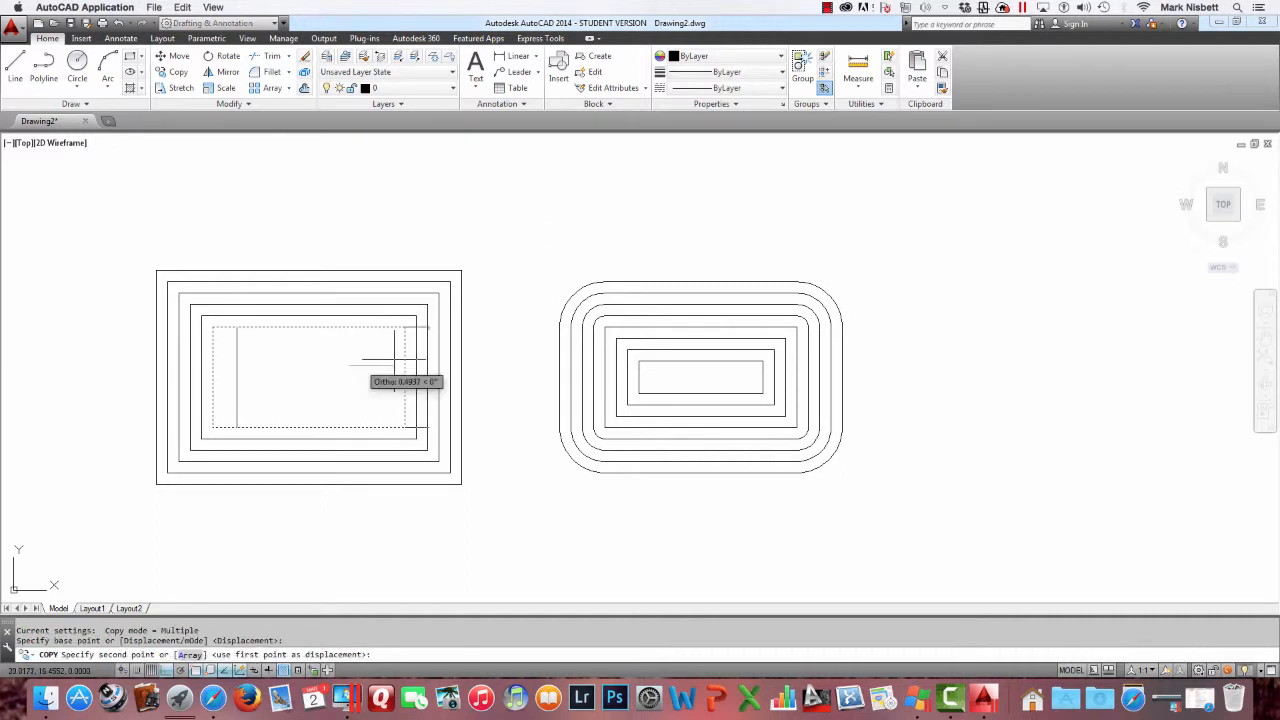
left_click(1080, 503)
key("Return")
key("Return")
middle_click_drag(1077, 465, 928, 432)
key("Return")
key("Return")
key("Return")
key("Escape")
key("Escape")
Set the OFFSETGAPTYPE system variable to 2
type("COPY")
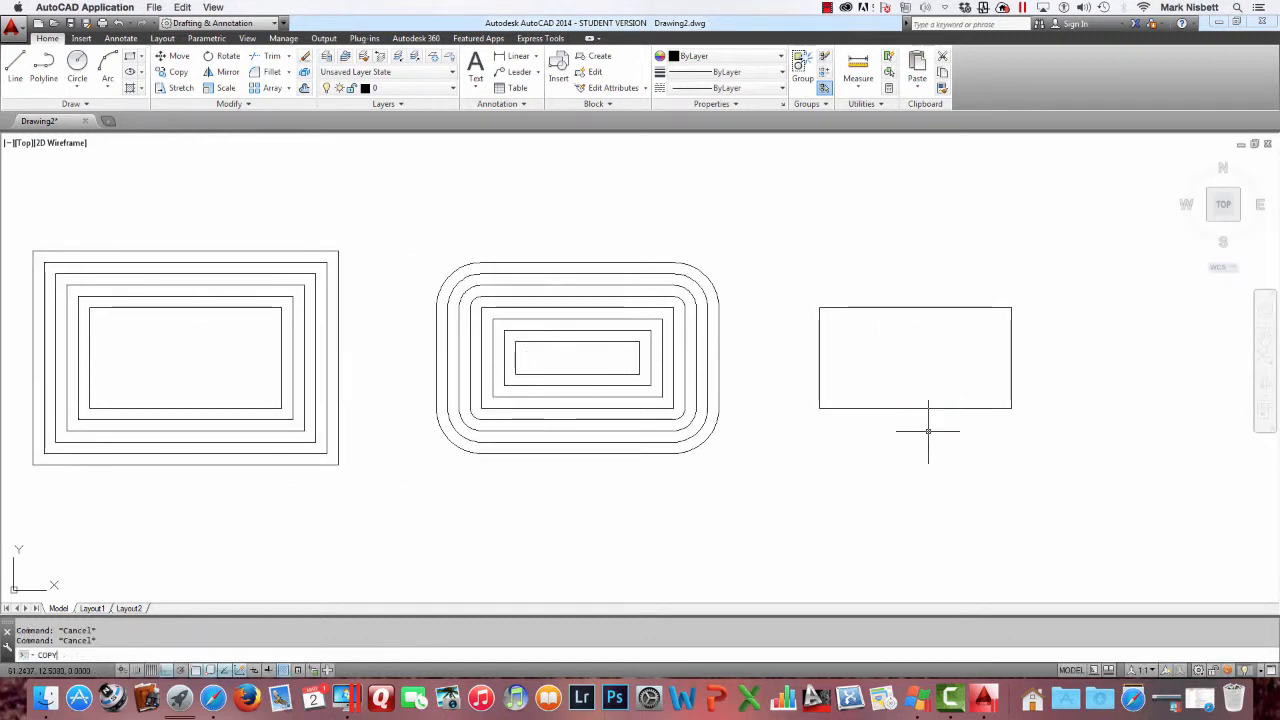
type("GAPTYPE")
key("Return")
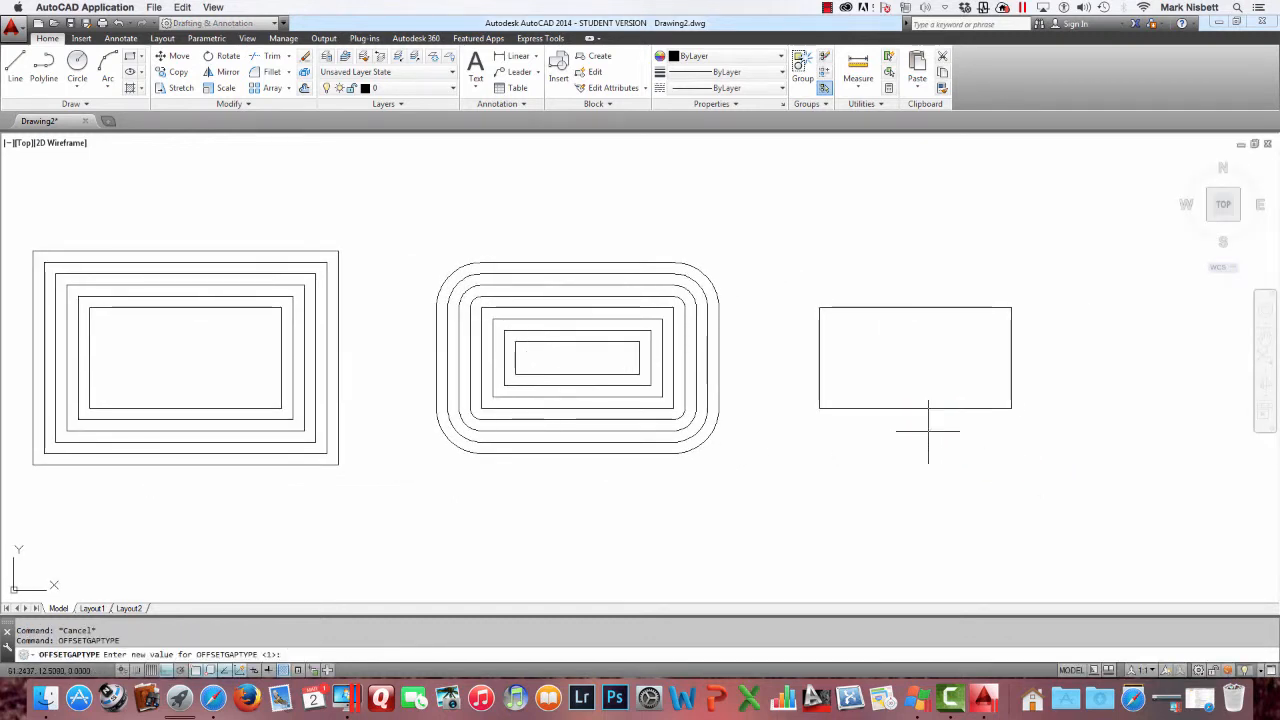
type("2")
key("Return")
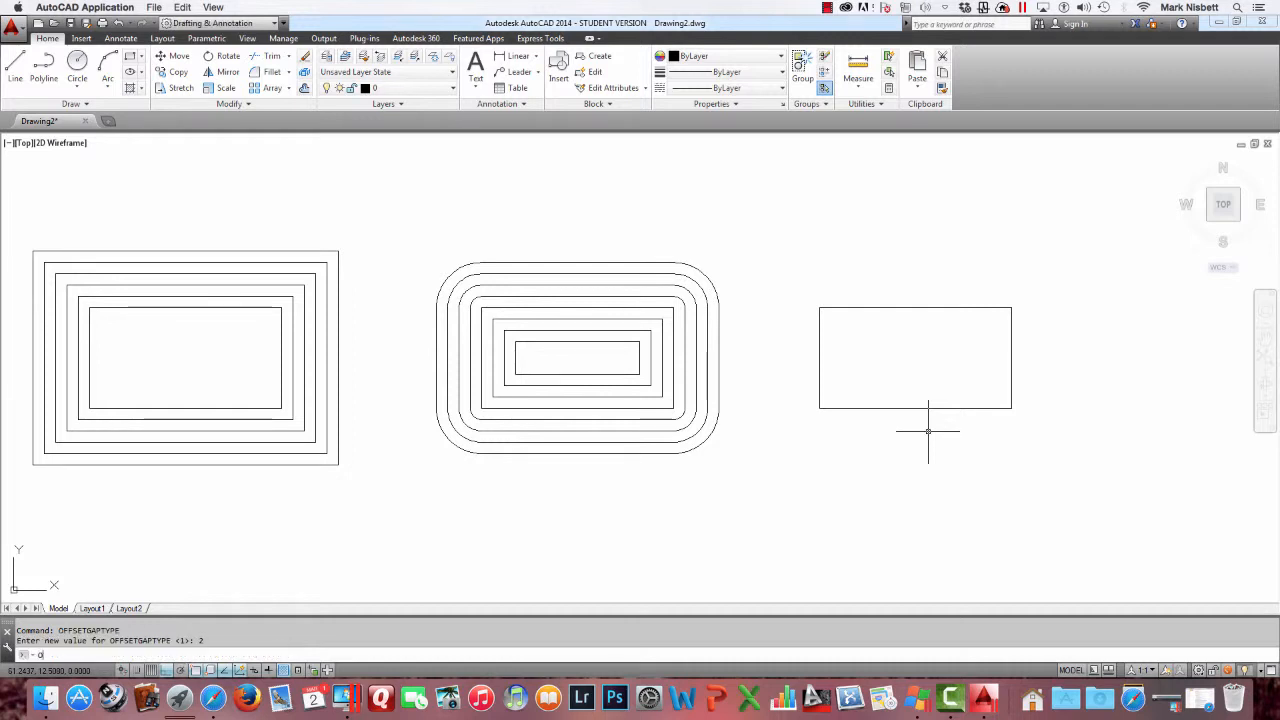
Offset the newly copied rectangle outward four times at the 0.5241 distance with chamfered corners, then exit Offset
type("o")
key("Return")
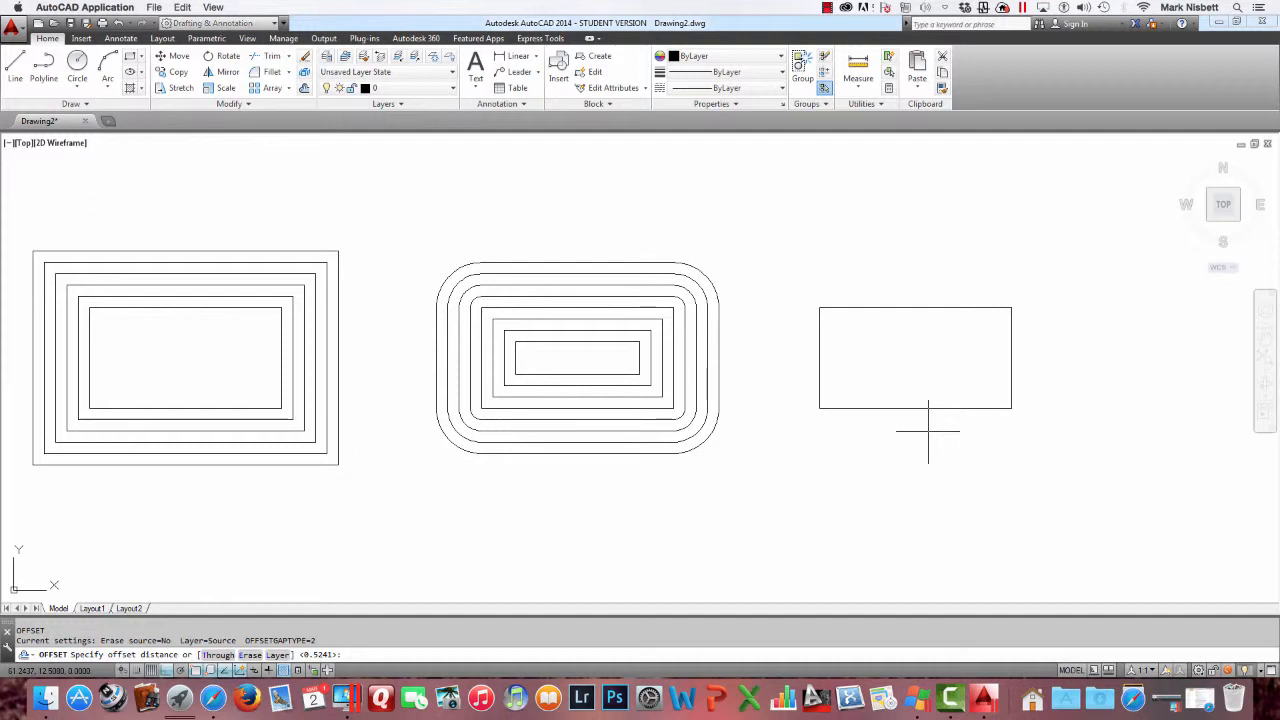
key("Return")
left_click(929, 408)
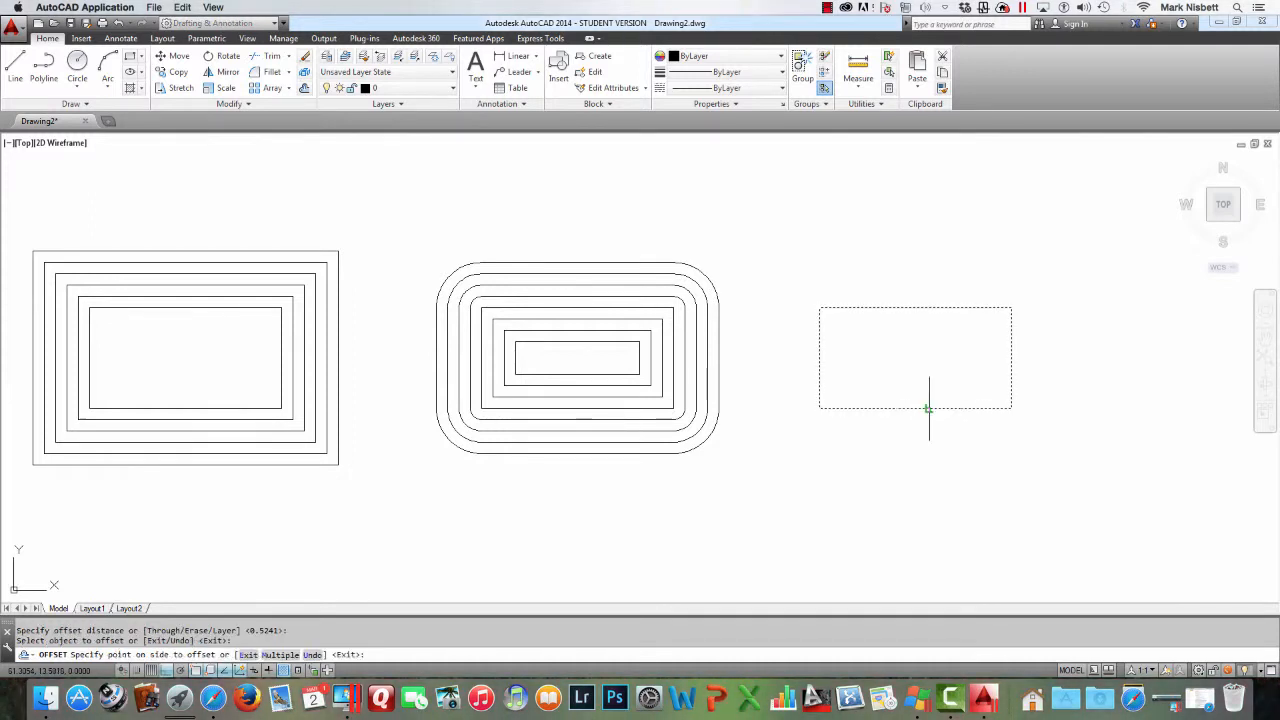
left_click(933, 428)
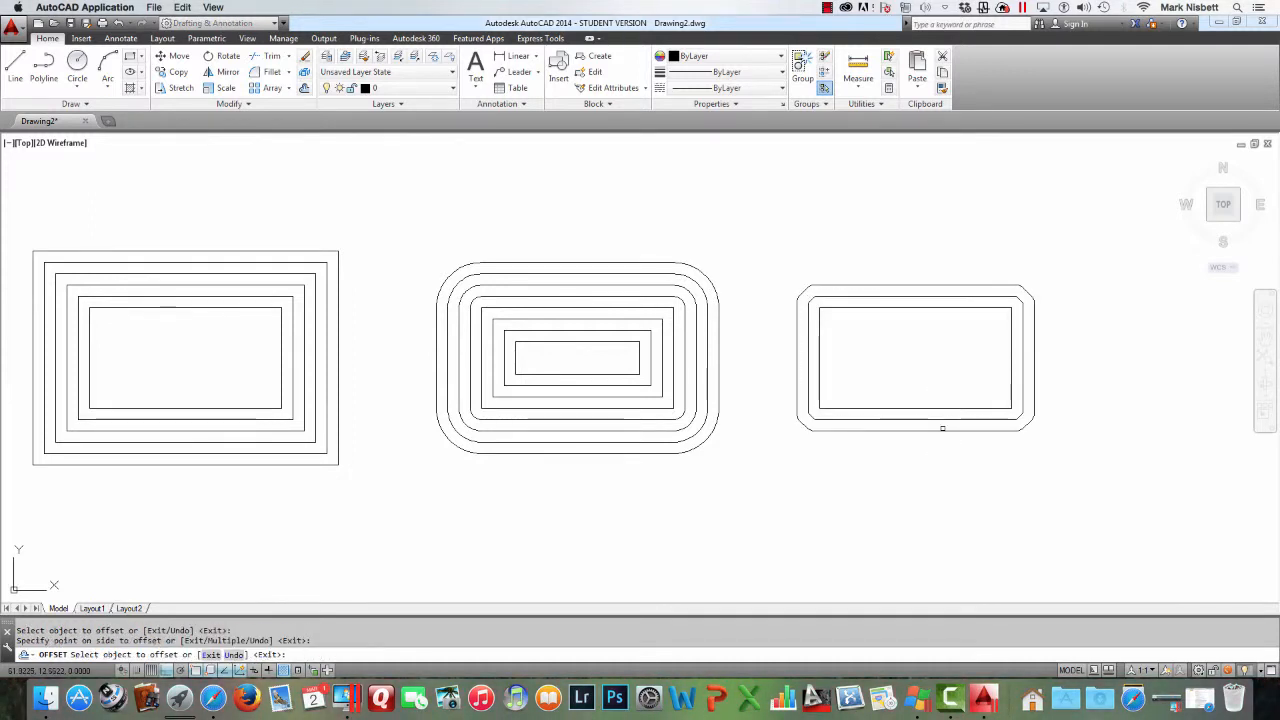
left_click(942, 430)
left_click(941, 445)
left_click(930, 442)
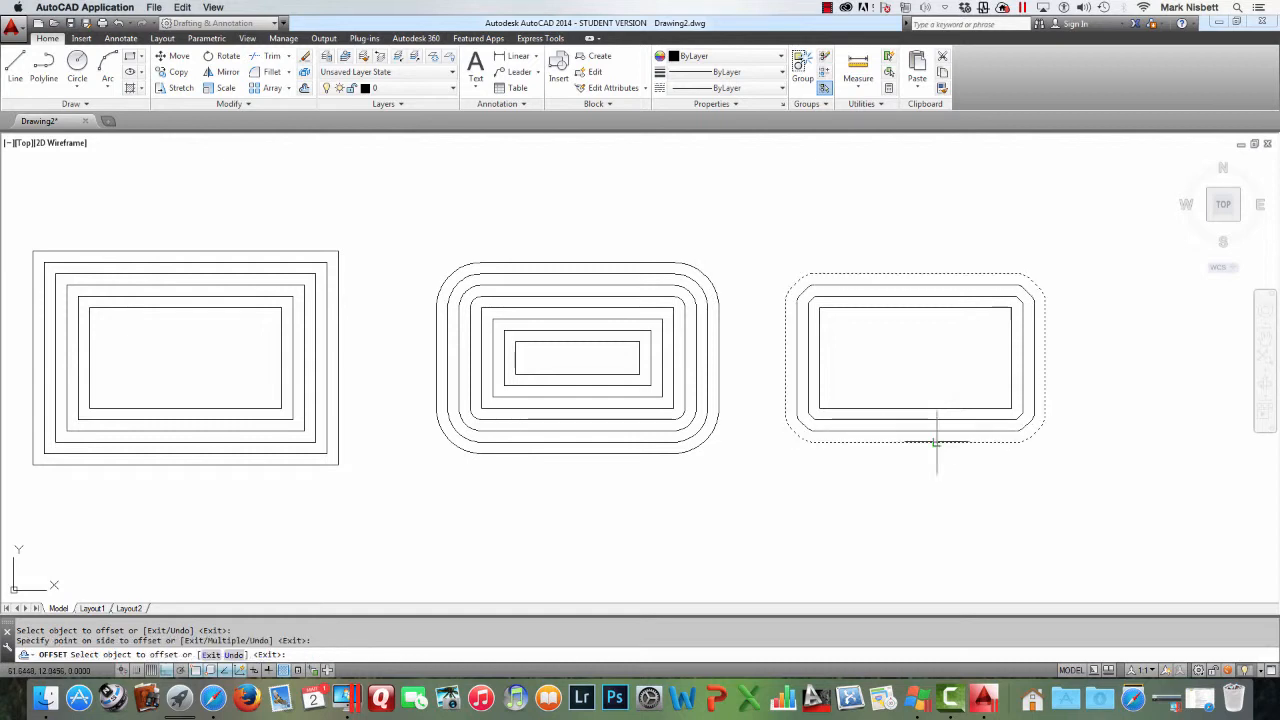
left_click(939, 455)
left_click(938, 455)
left_click(943, 466)
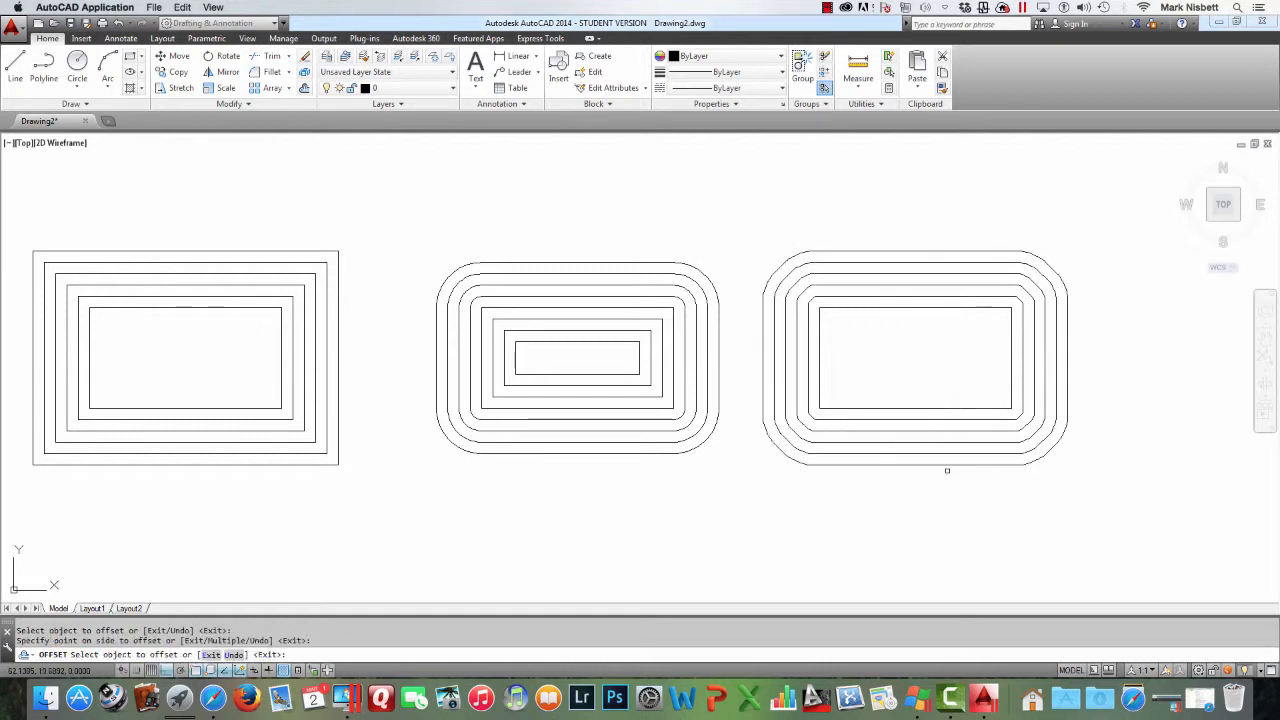
key("Escape")
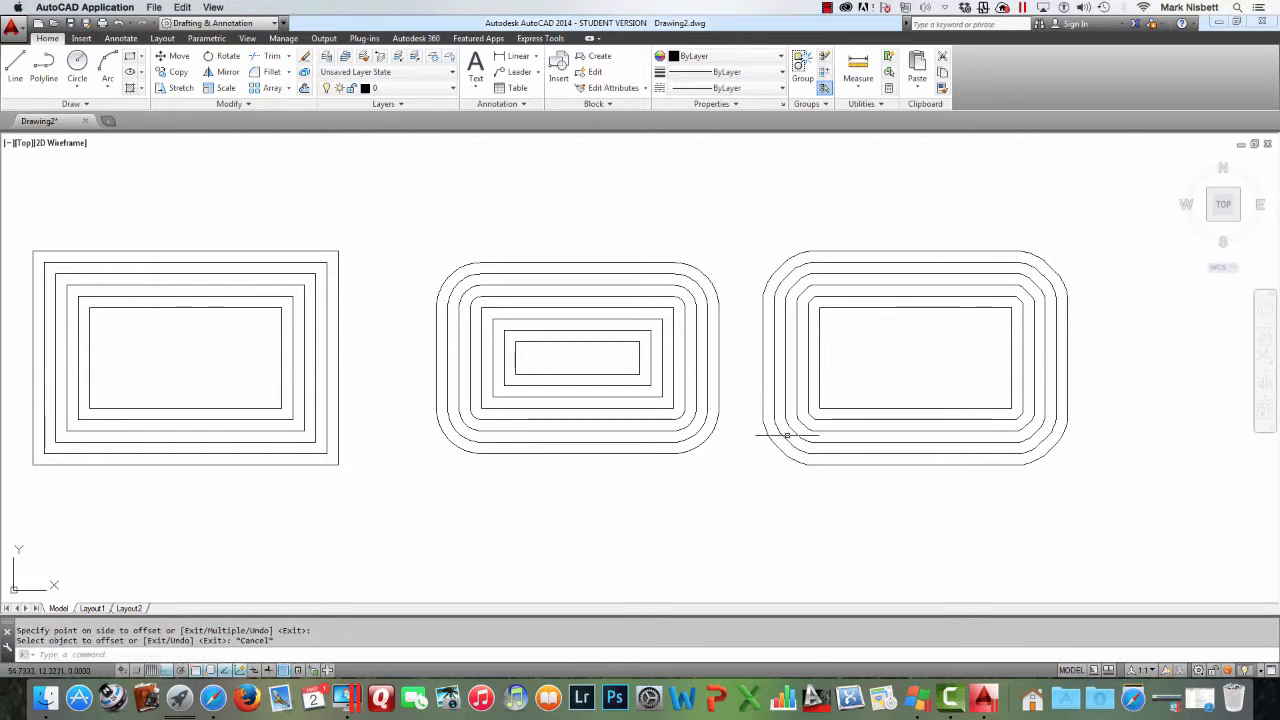
Erase all three sets of offset rectangles with a window selection
scroll(814, 423, "up", 4)
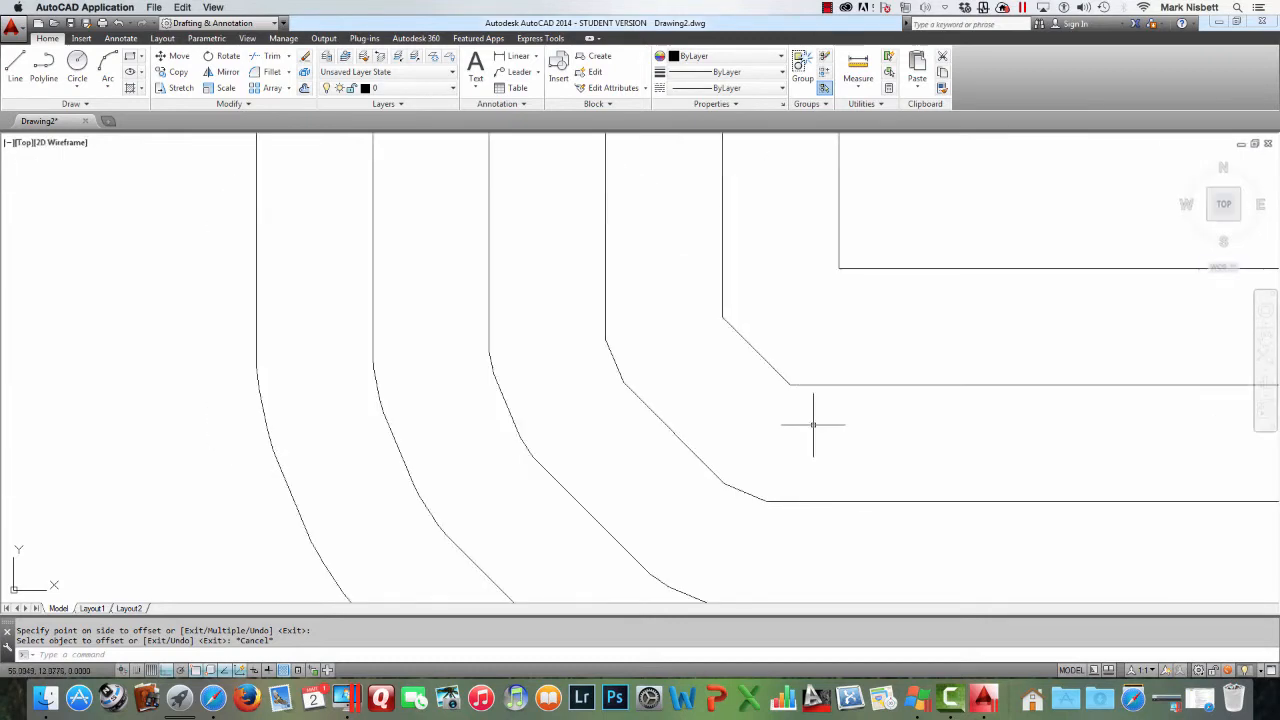
scroll(814, 424, "down", 6)
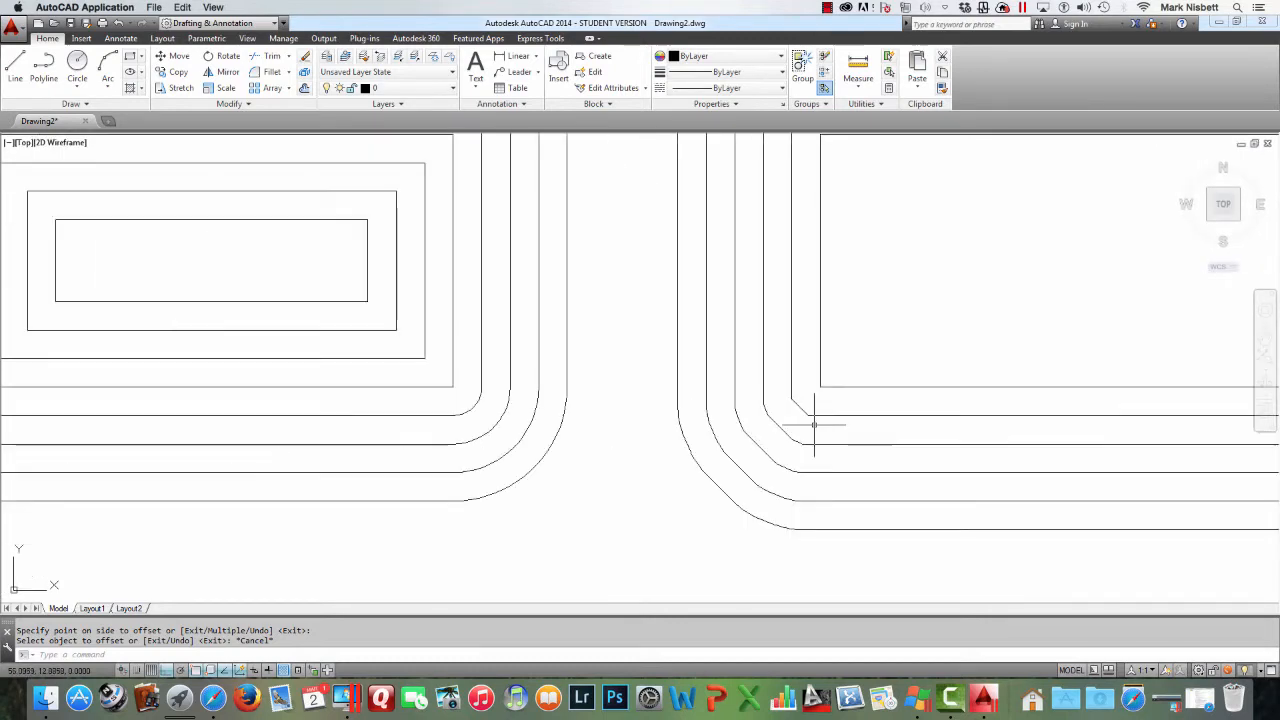
scroll(843, 375, "down", 4)
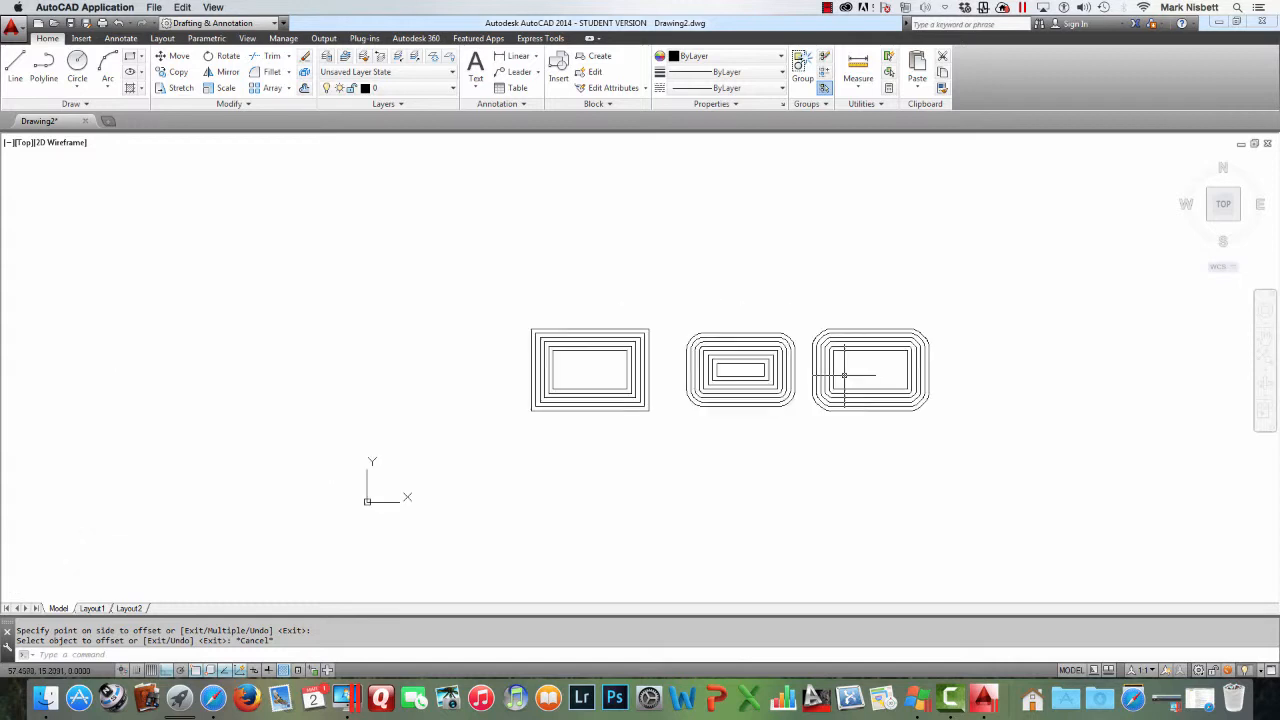
scroll(845, 372, "up", 2)
scroll(845, 375, "up", 2)
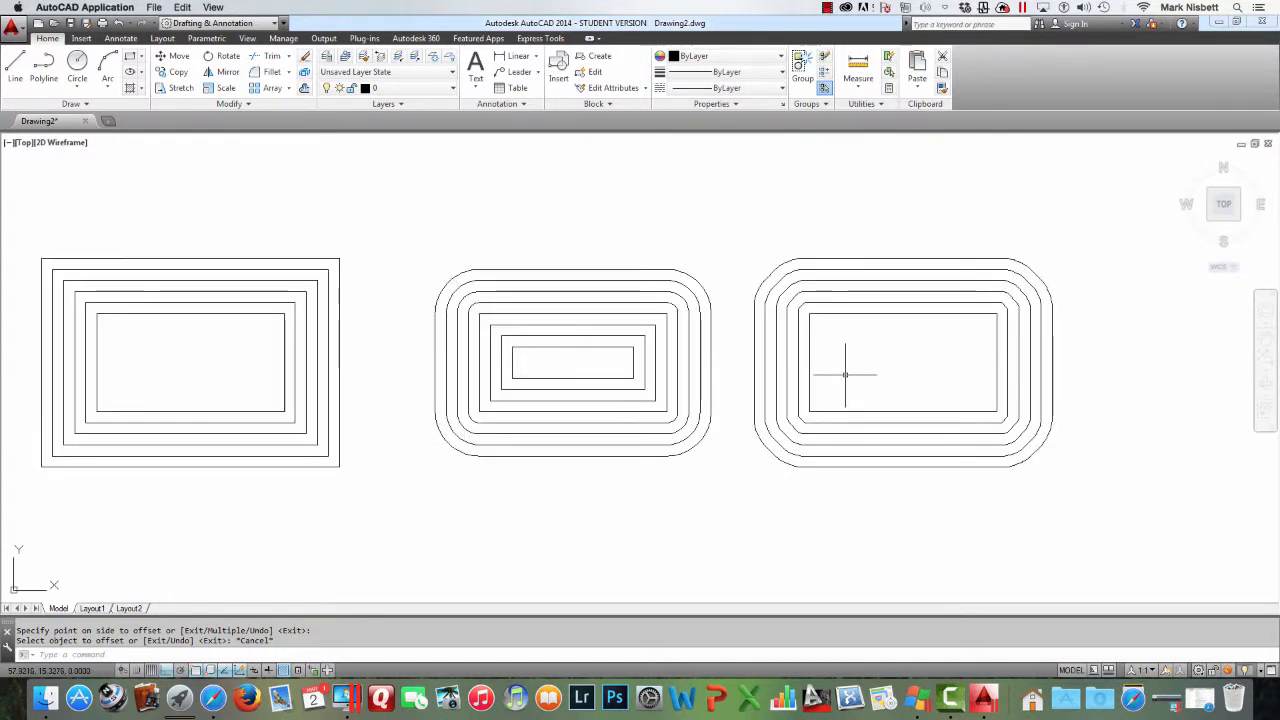
type("E")
key("Return")
left_click(856, 360)
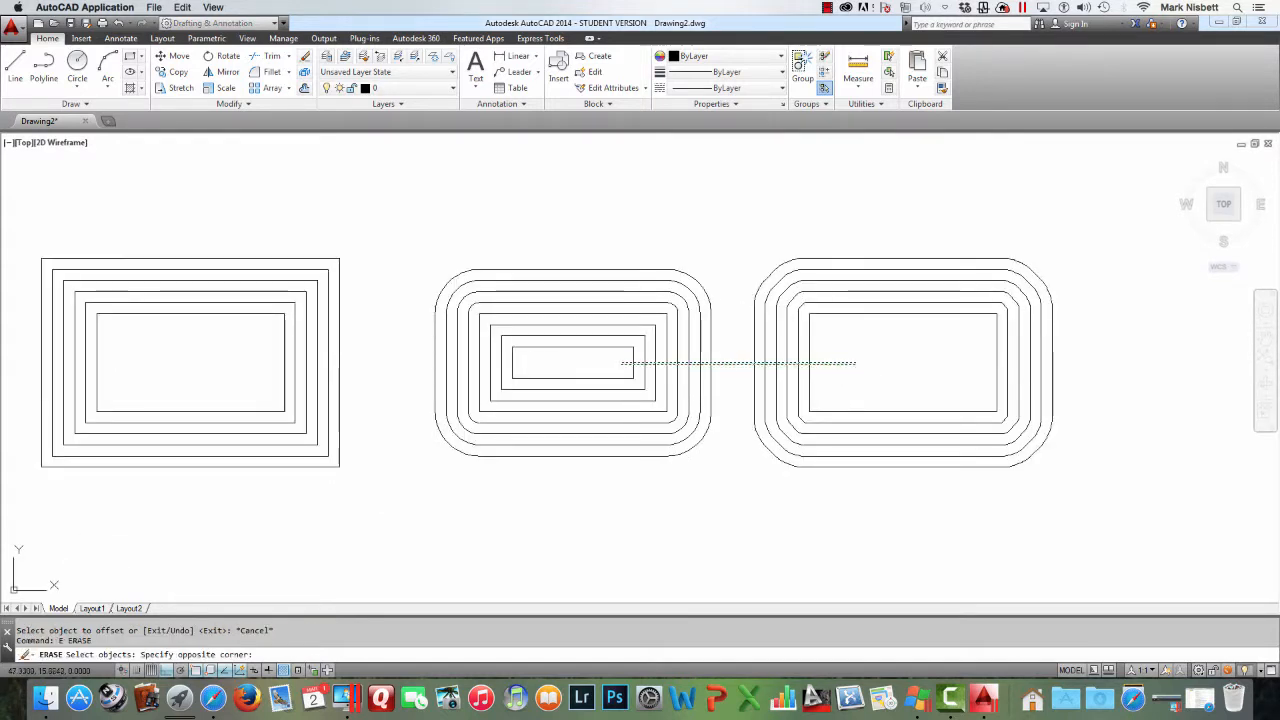
left_click(240, 368)
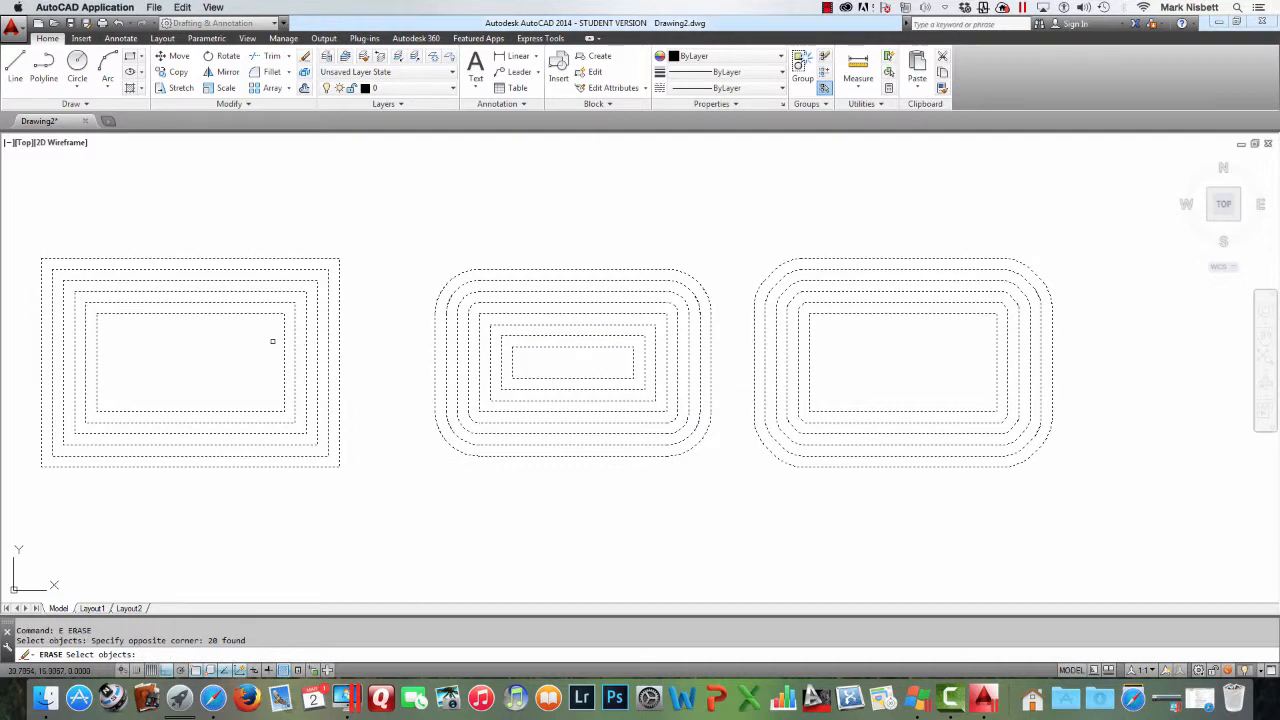
key("Return")
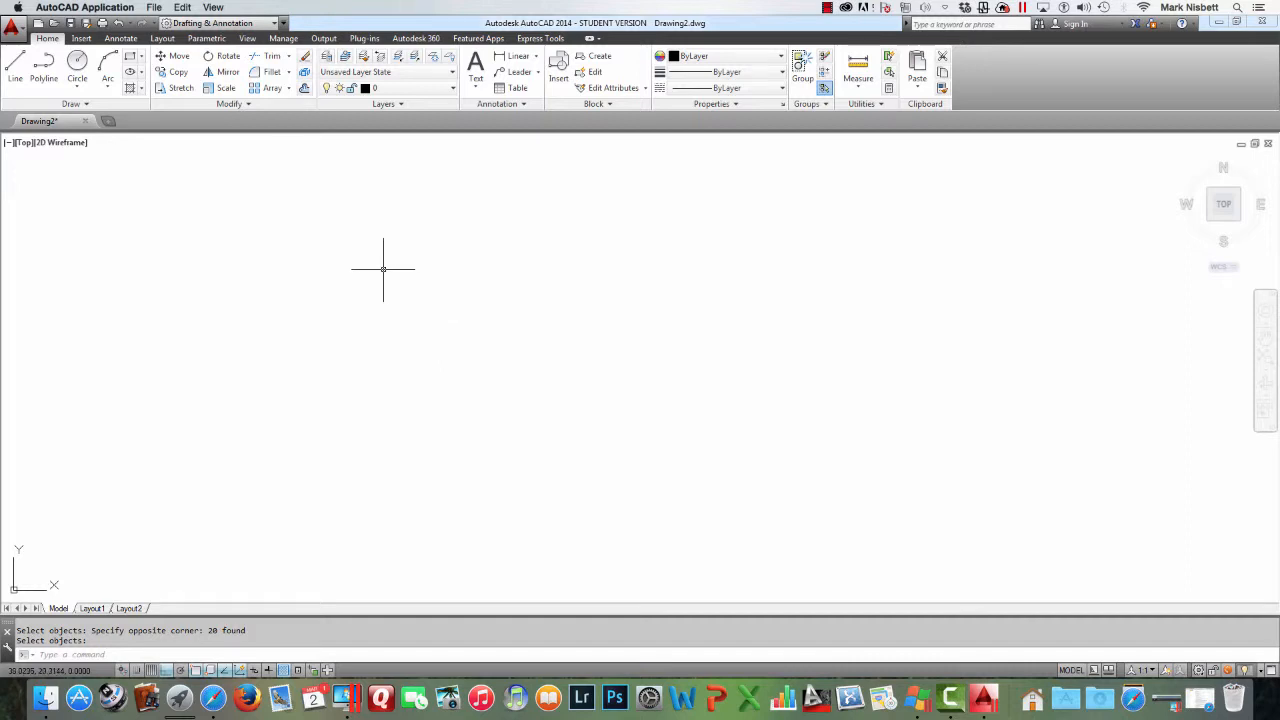
Start a polyline, set its starting and ending width to 0.5, and draw a vertical segment about 4.3 units upward
left_click(44, 66)
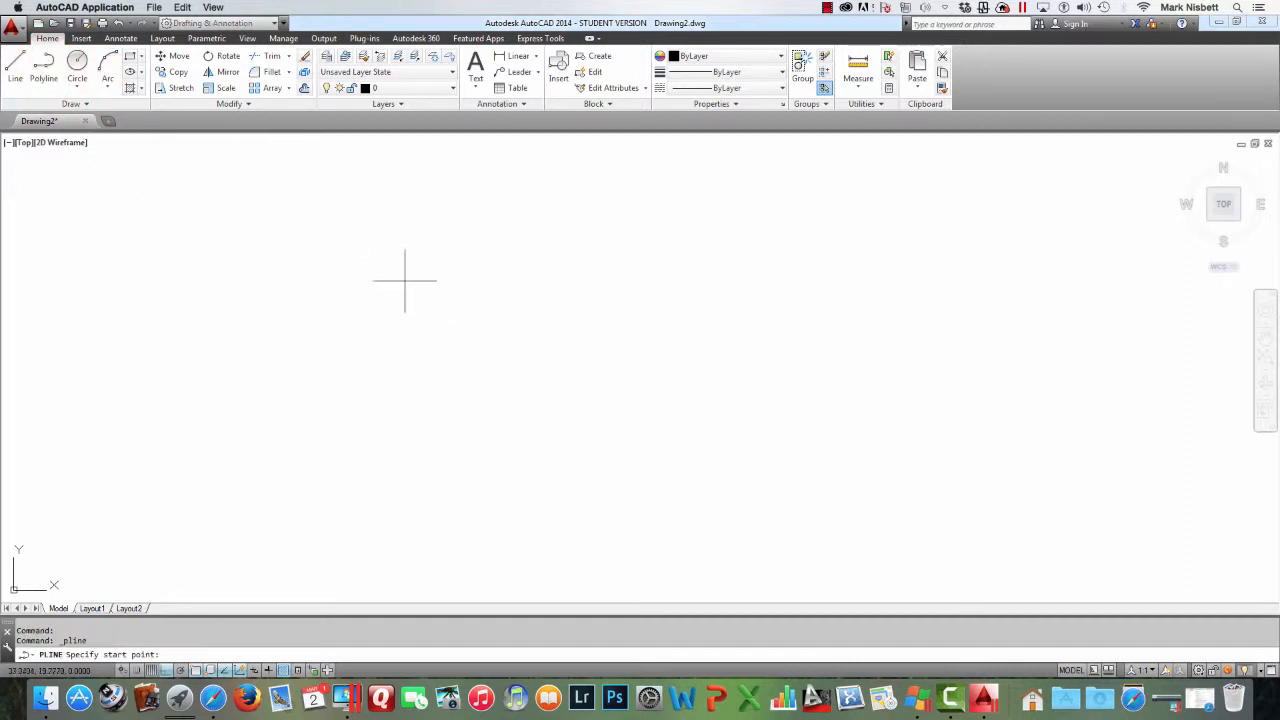
left_click(603, 520)
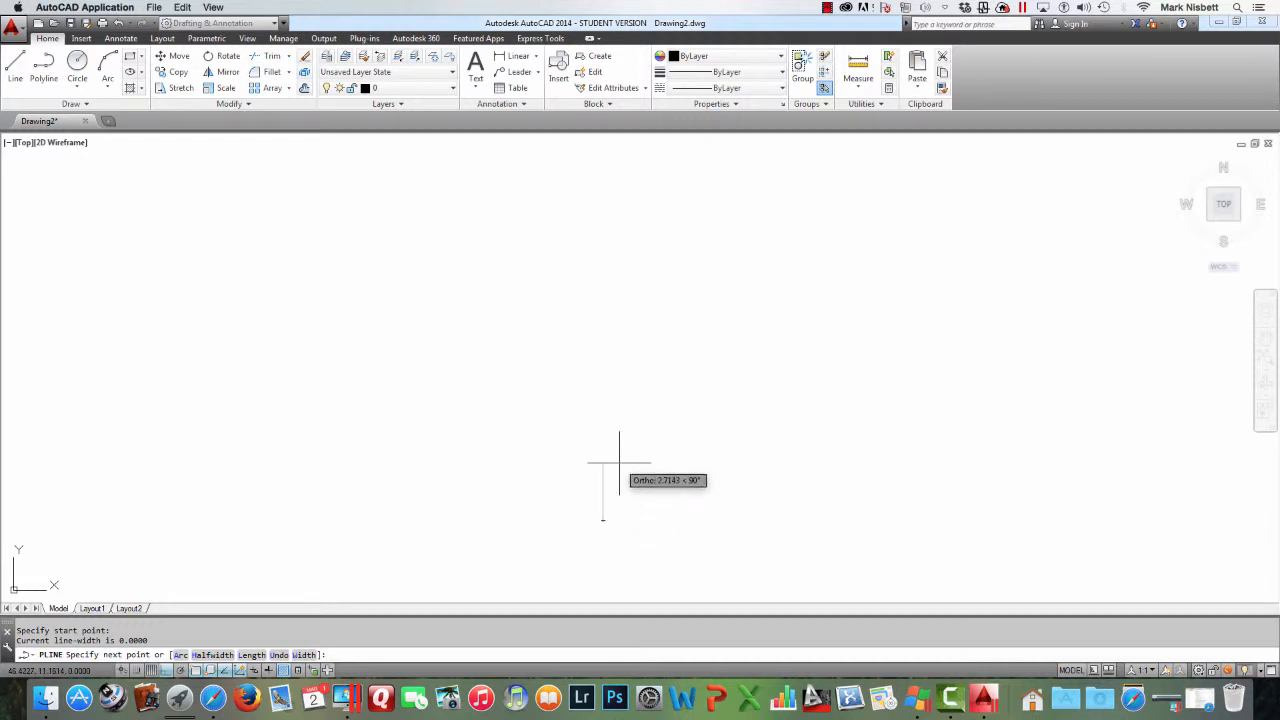
key("Return")
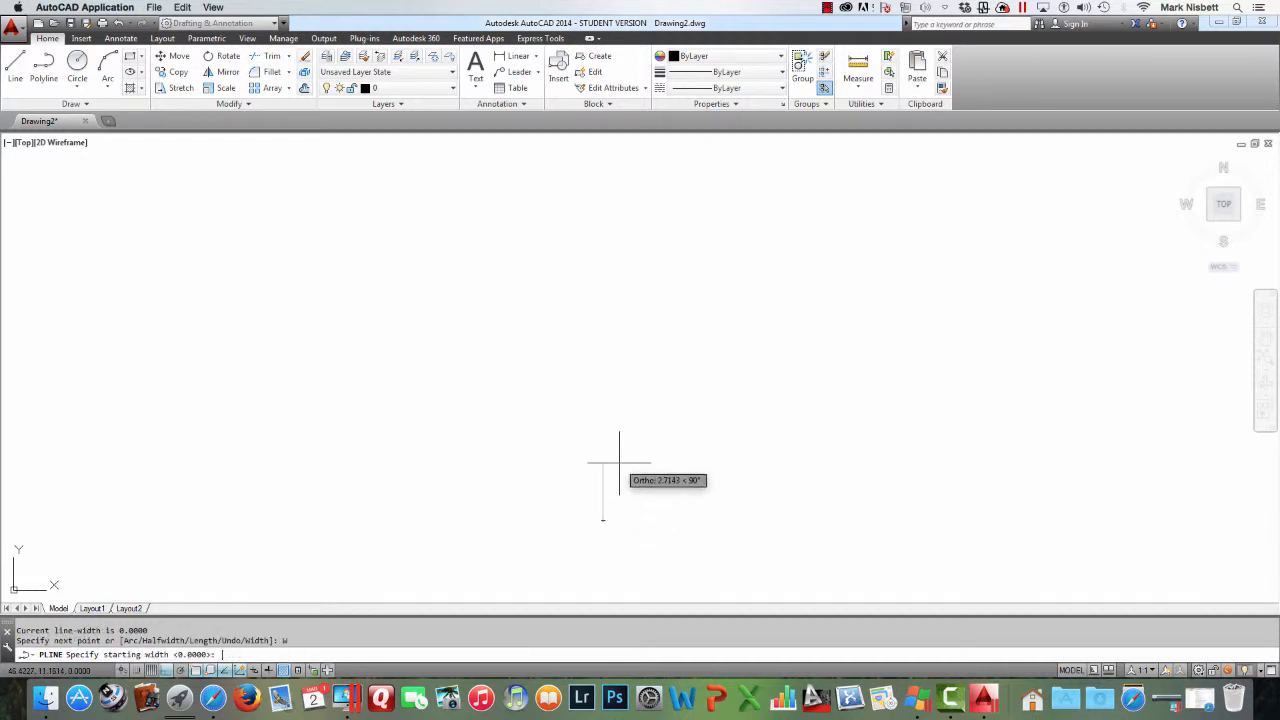
type(".5")
key("Return")
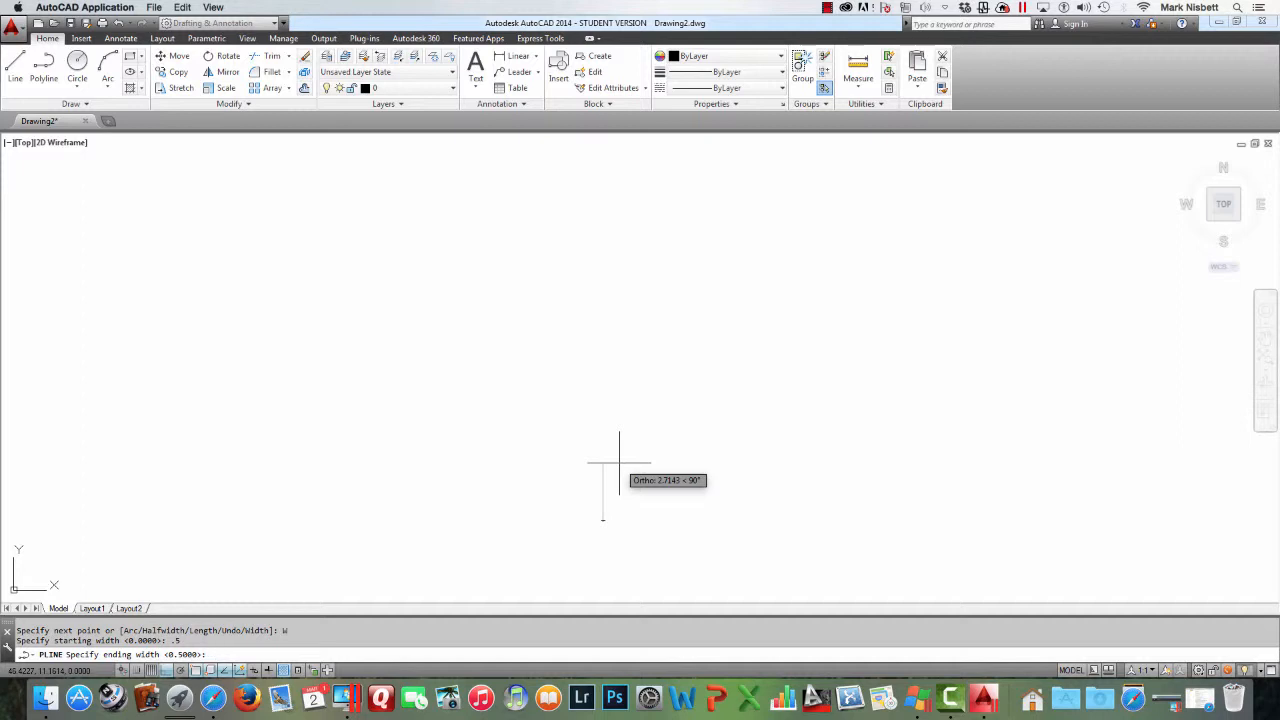
key("Return")
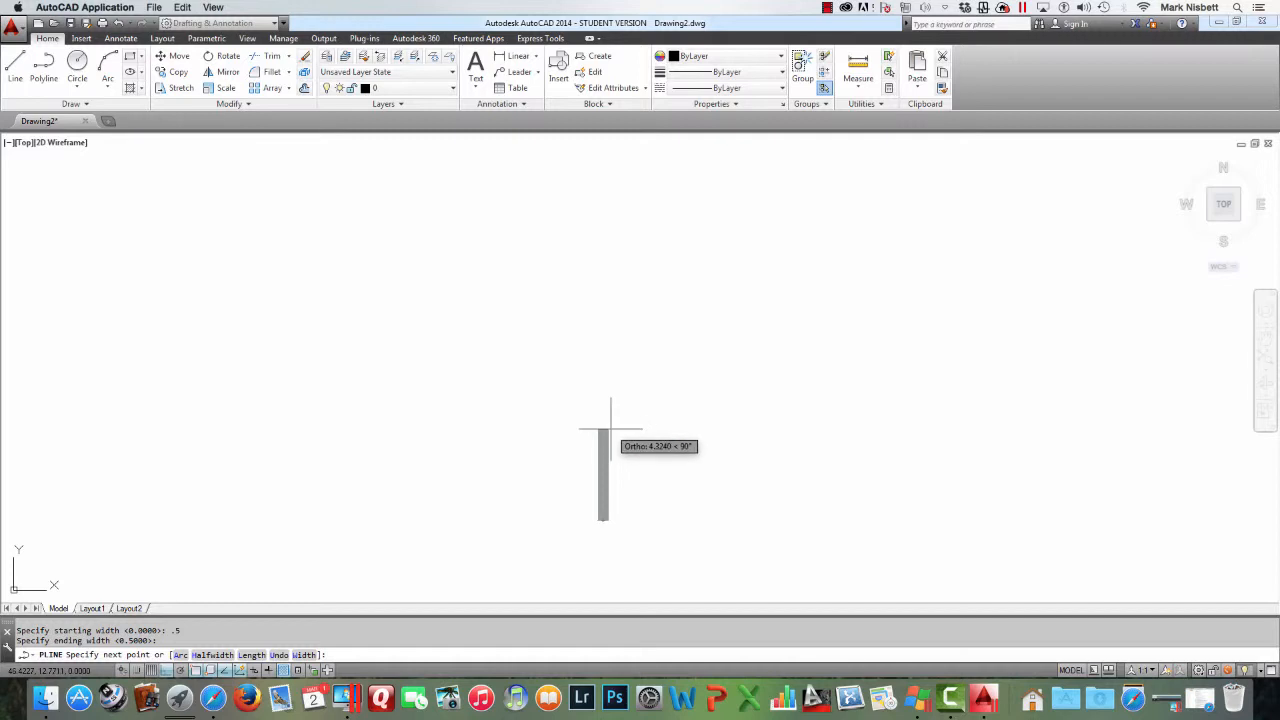
left_click(614, 430)
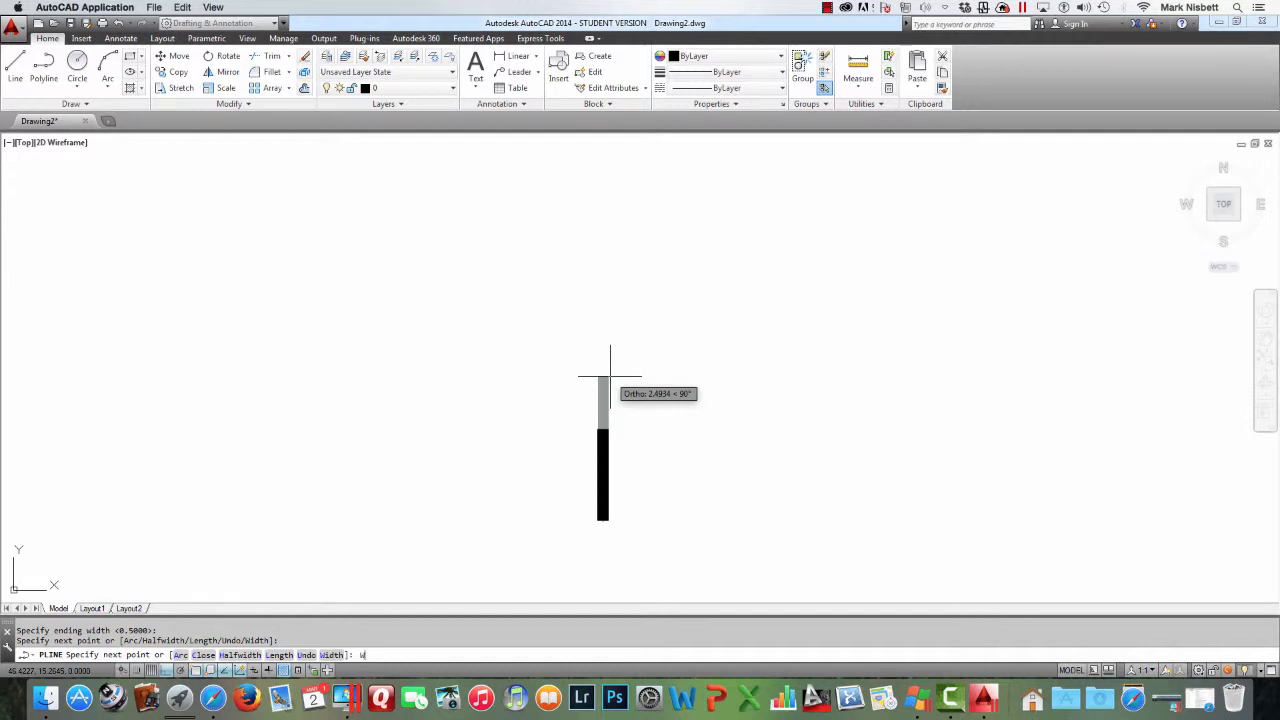
Set the polyline's starting width to 5 and ending width to 0, draw the tapered tree top upward, and finish the polyline
type("w")
key("Return")
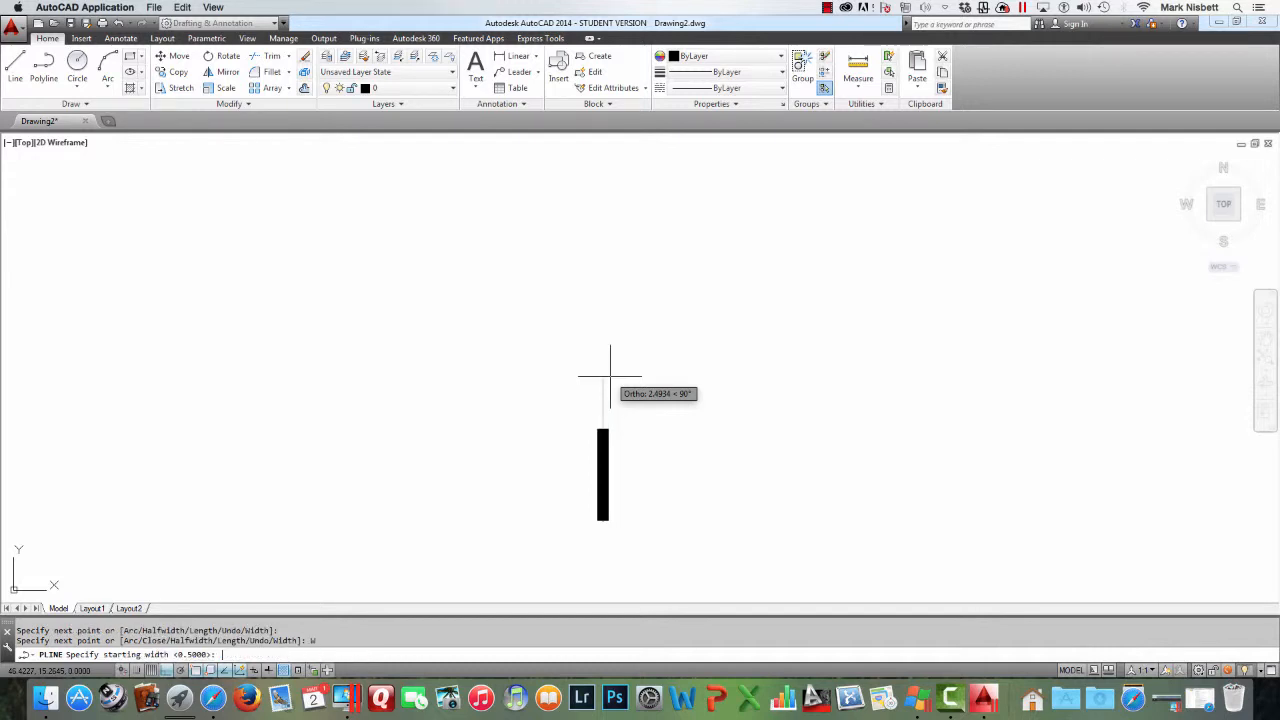
type("5")
key("Return")
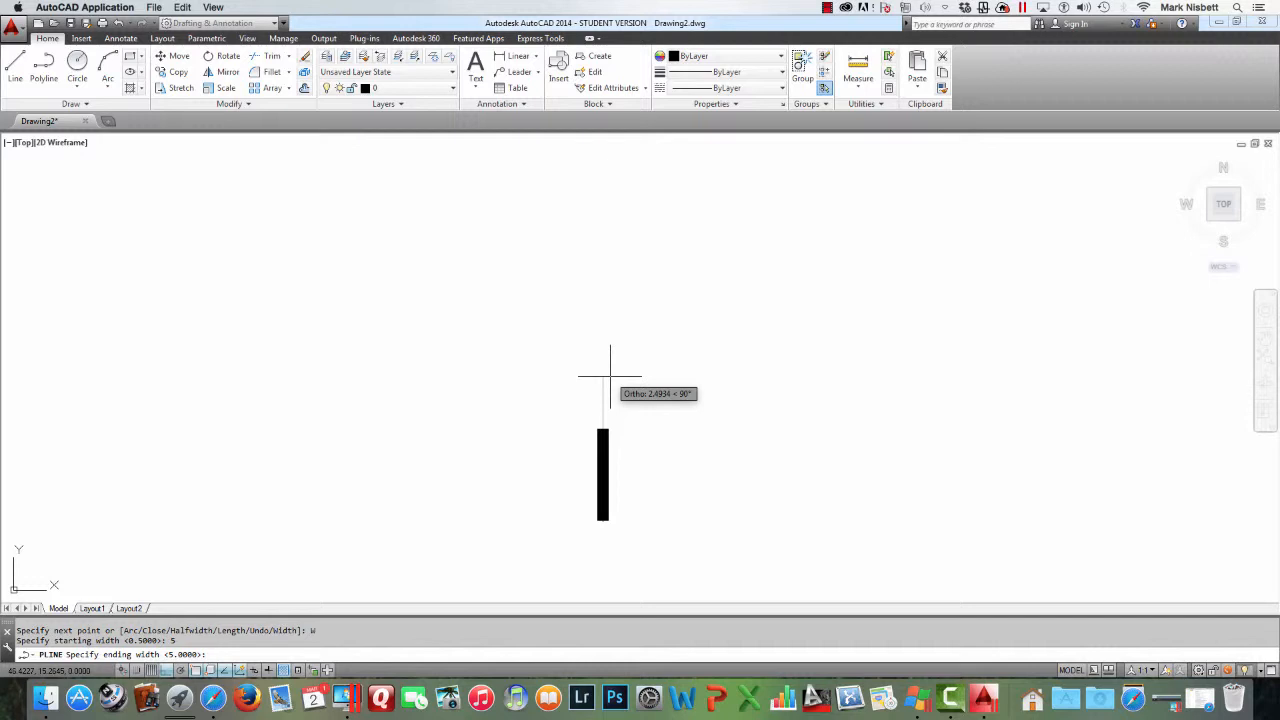
type("0")
key("Return")
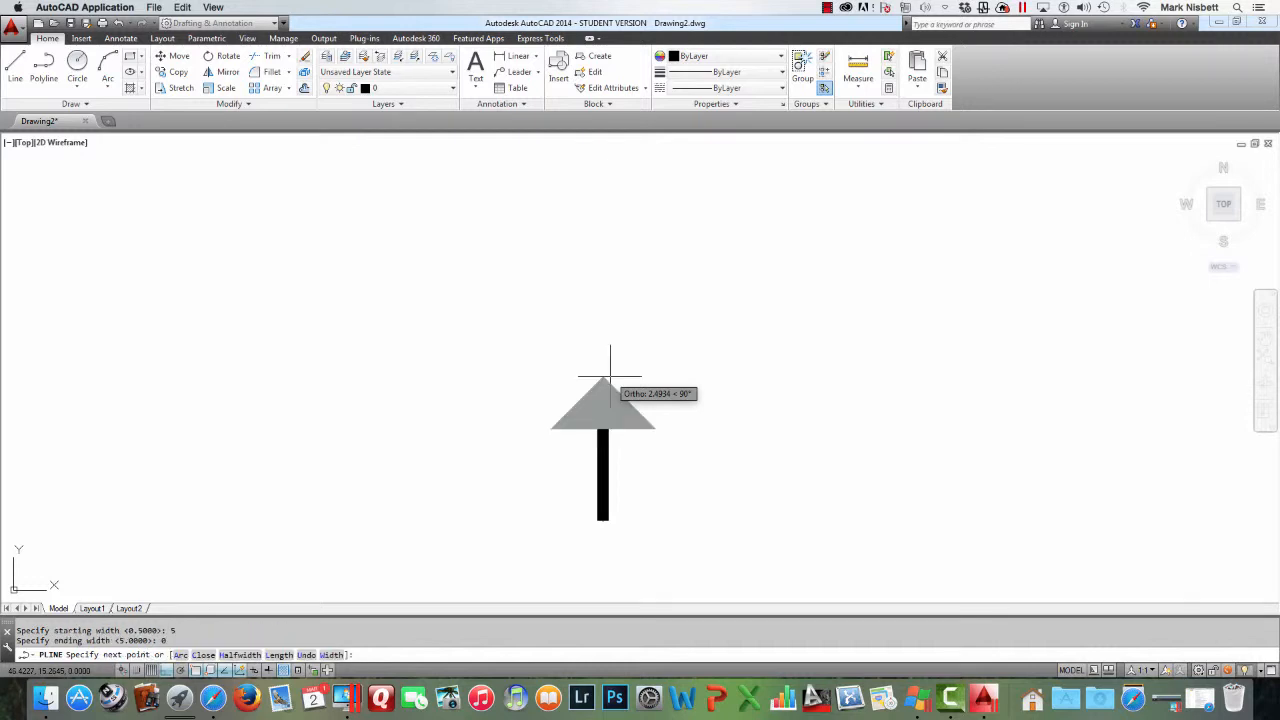
left_click(609, 242)
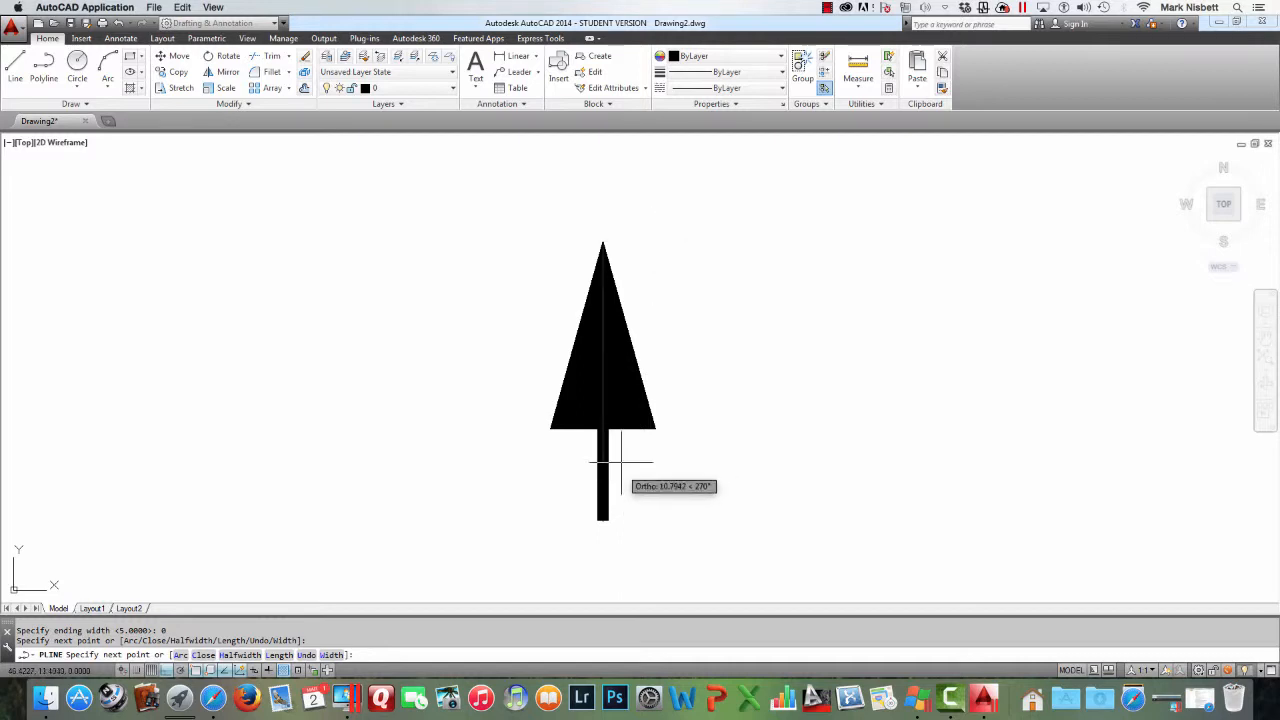
key("Return")
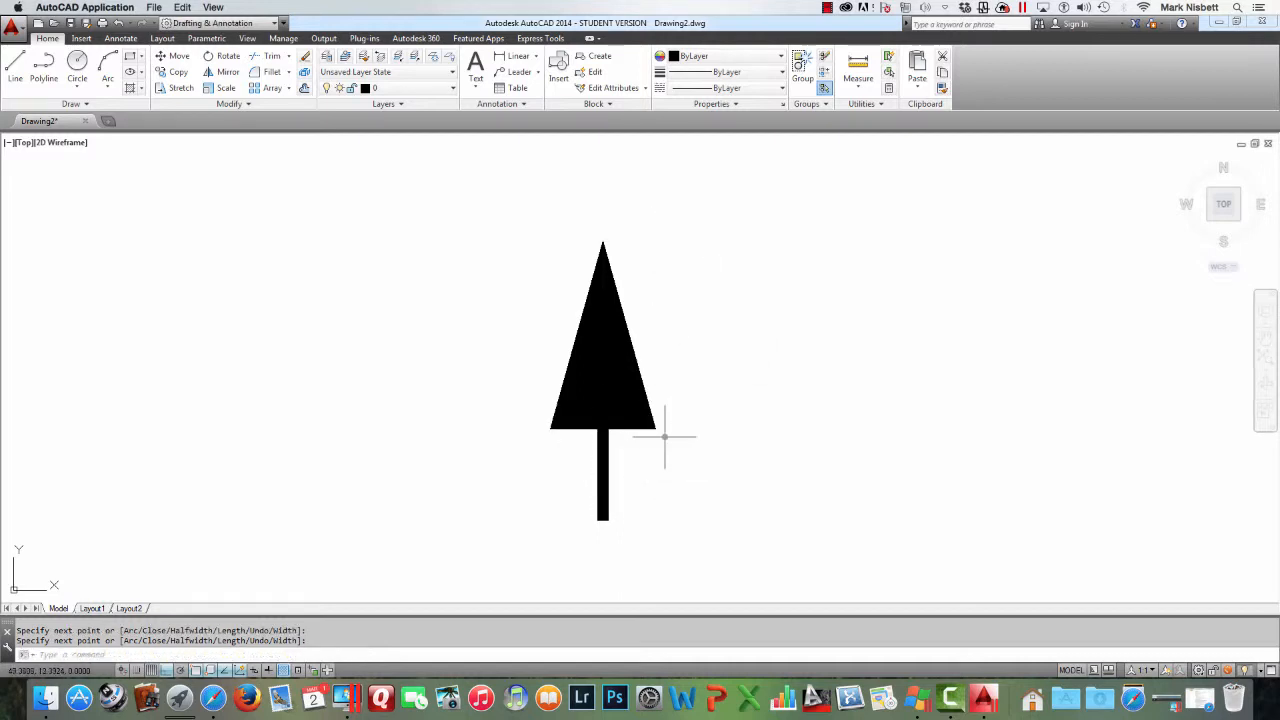
left_click(664, 398)
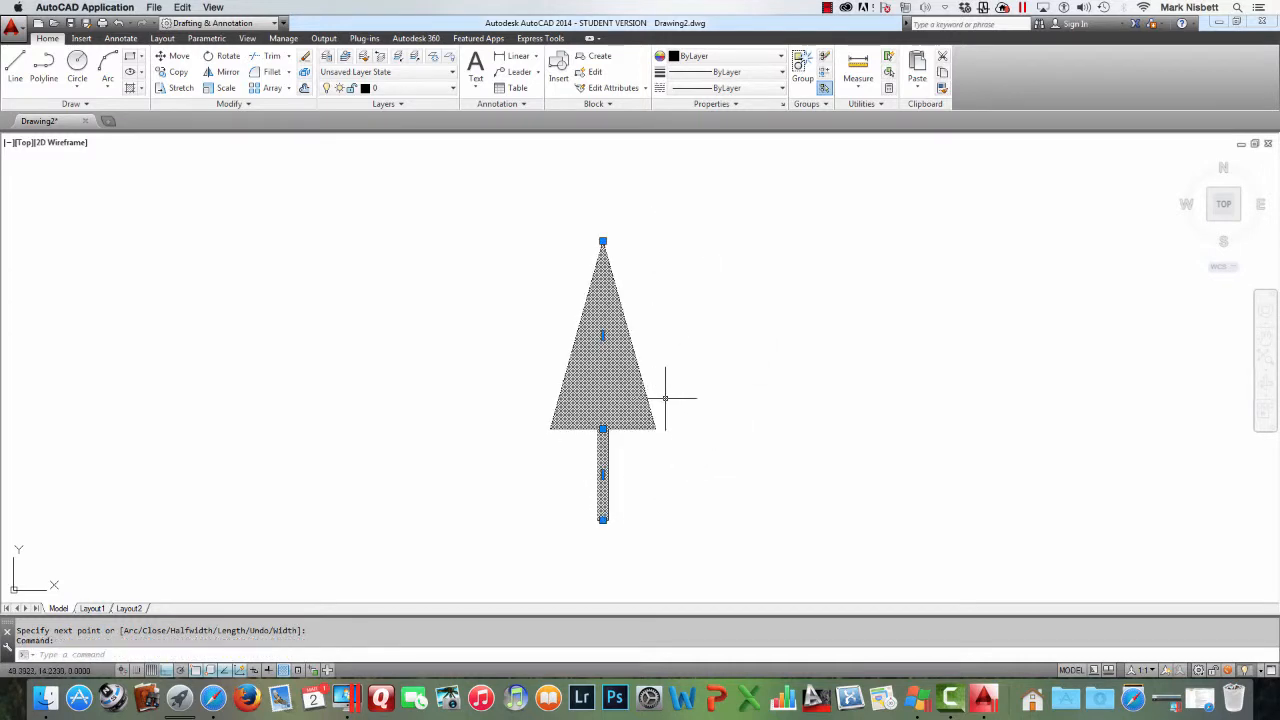
key("Escape")
middle_click_drag(690, 389, 615, 386)
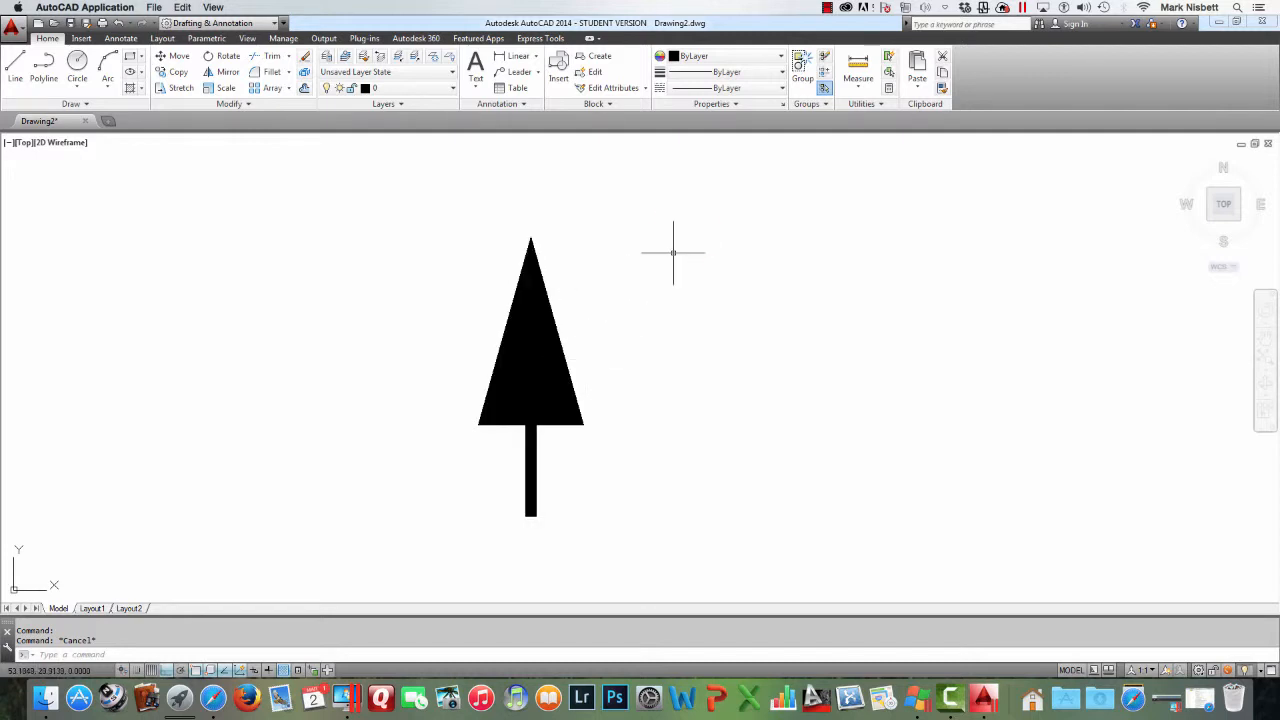
left_click(827, 7)
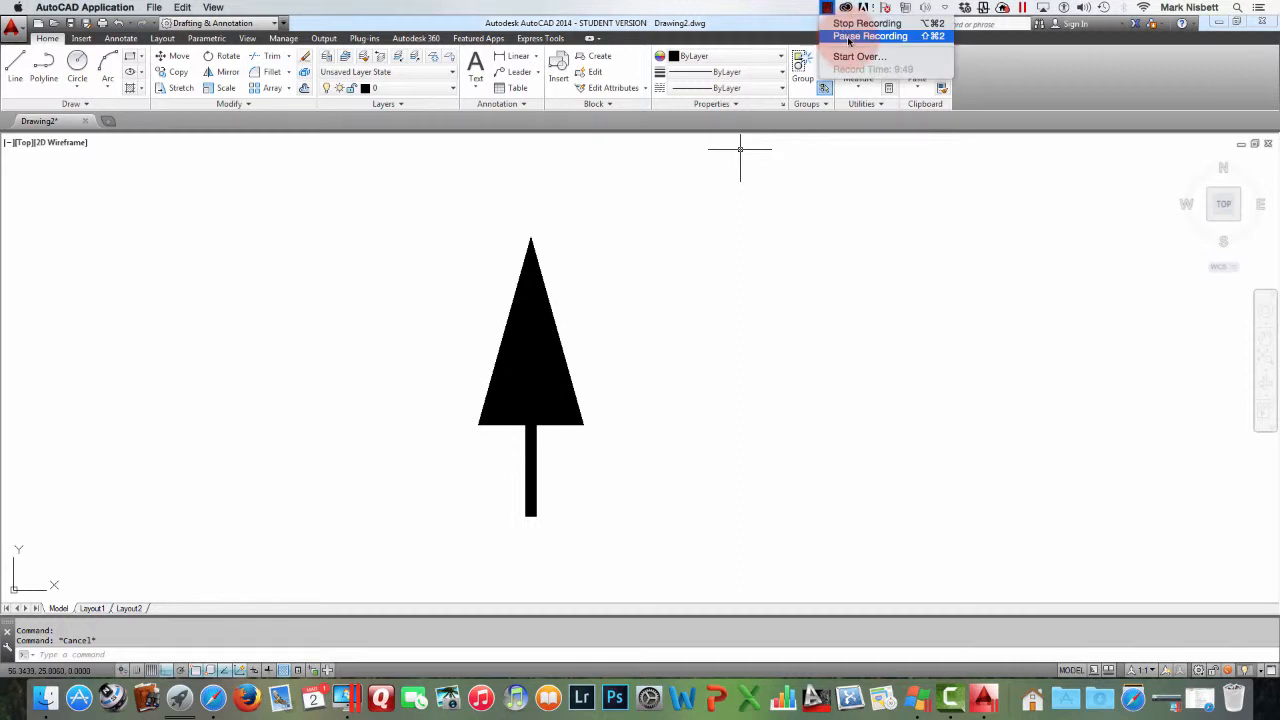
left_click(843, 36)
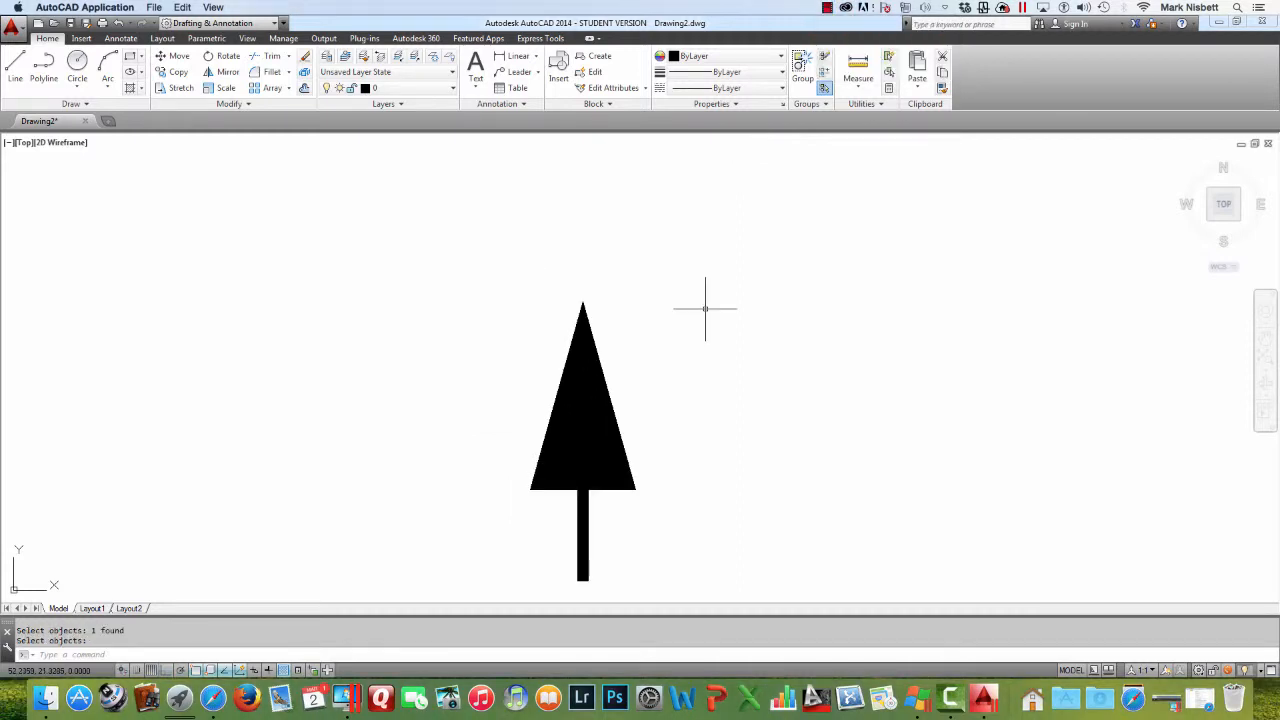
middle_click_drag(680, 312, 591, 268)
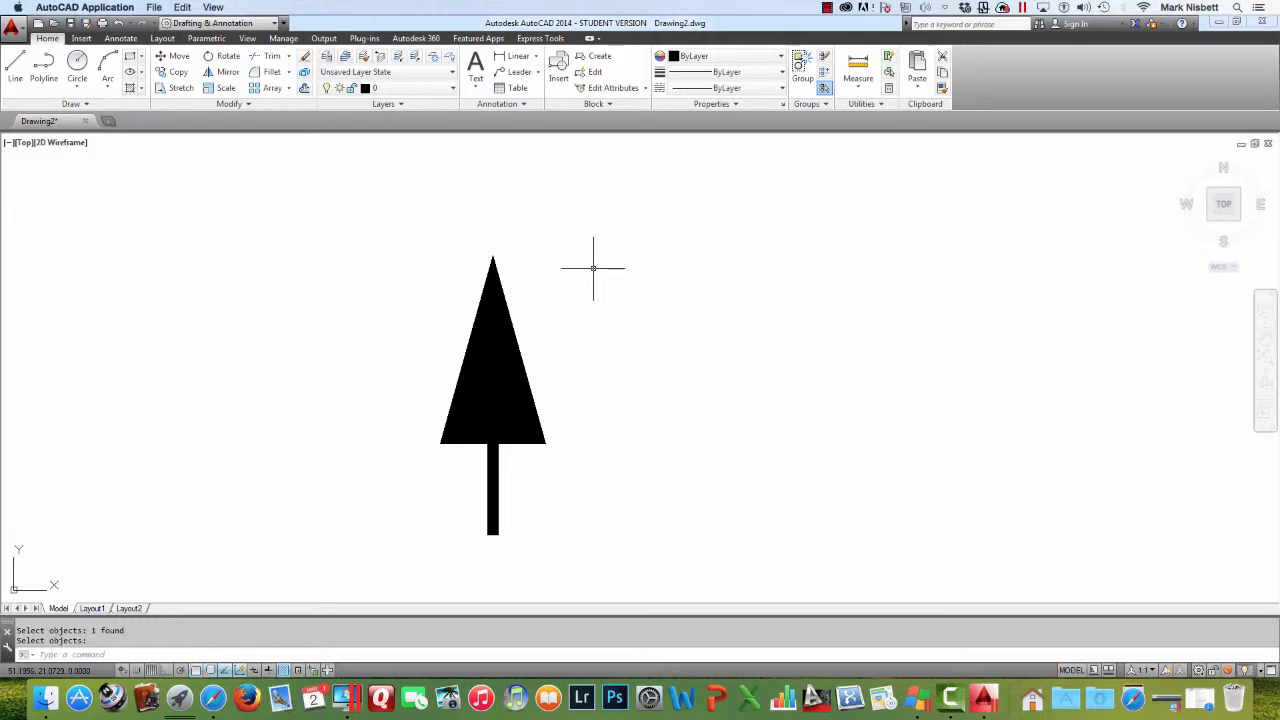
Draw a test polyline beside the tree using the Length option for a 5-unit segment, then segments of 6 and 4 units
type("PL")
key("Return")
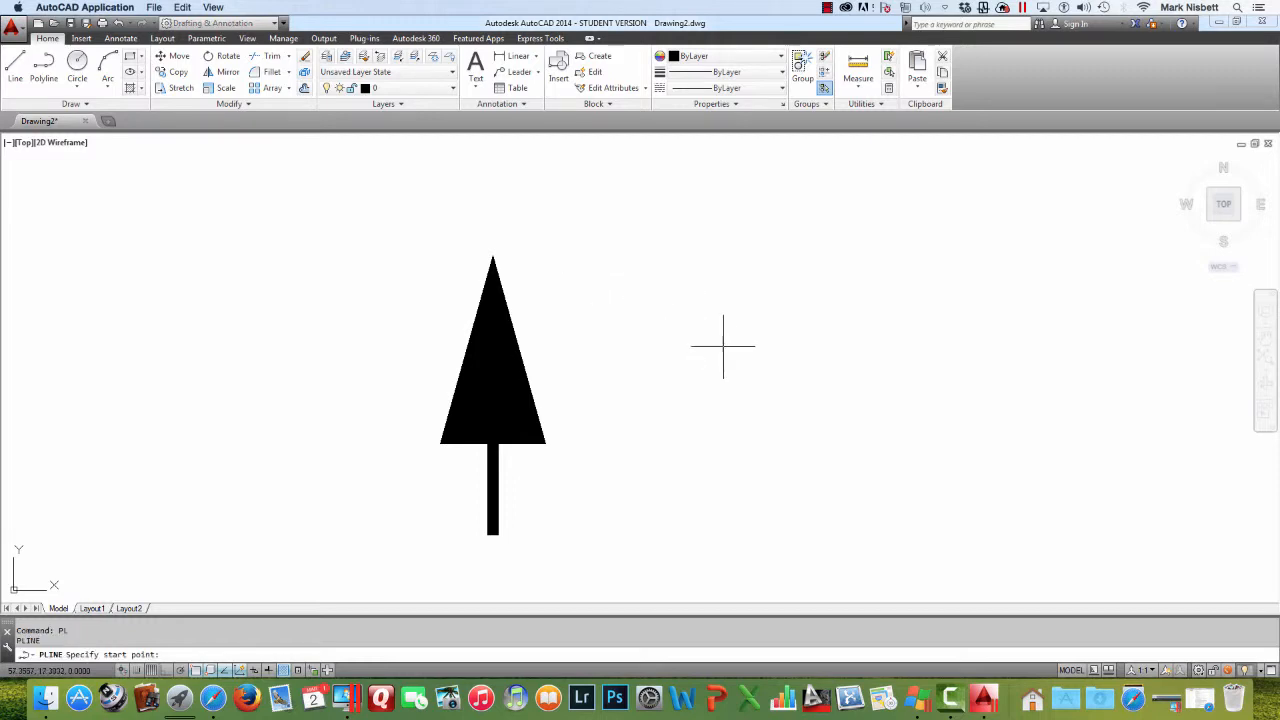
middle_click_drag(723, 346, 569, 317)
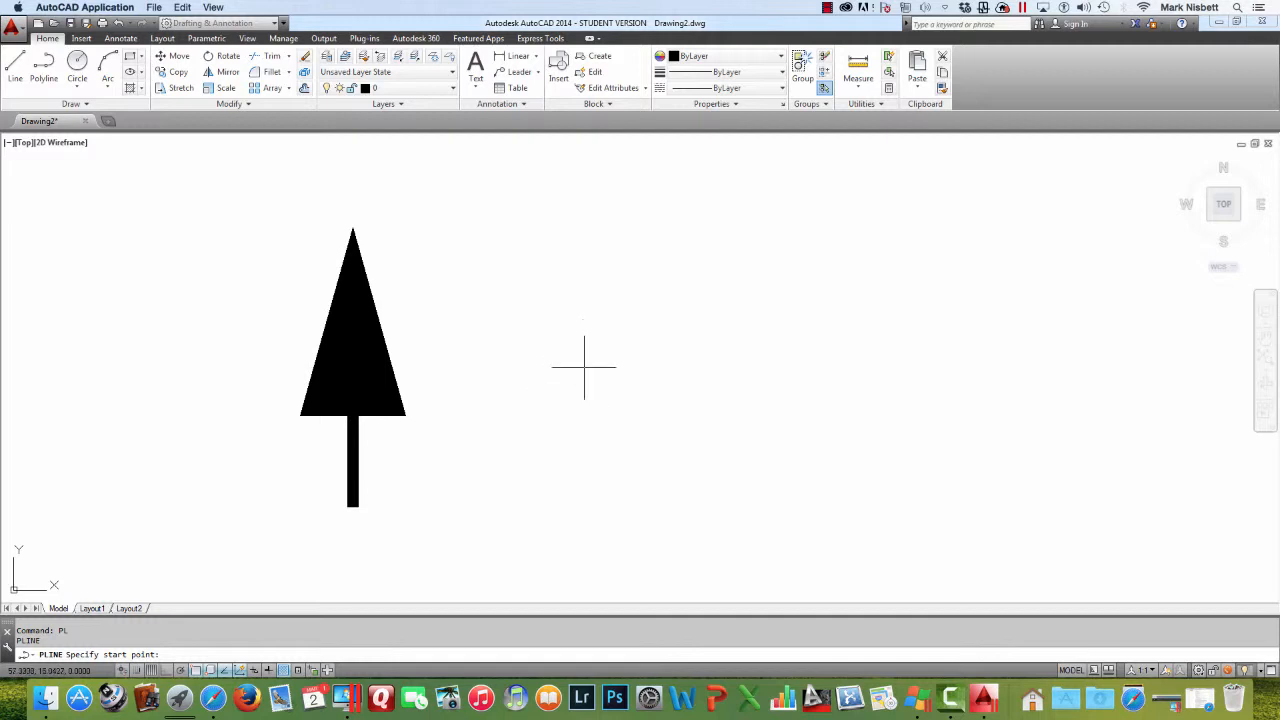
left_click(610, 417)
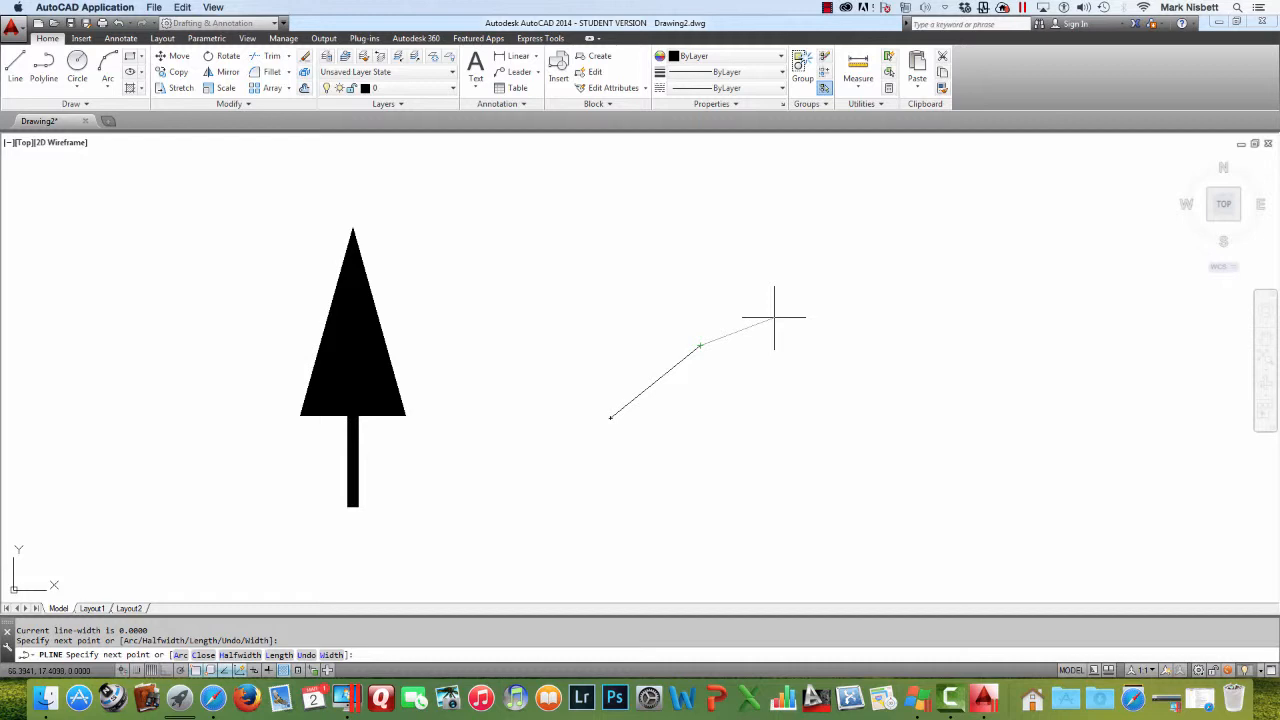
key("Return")
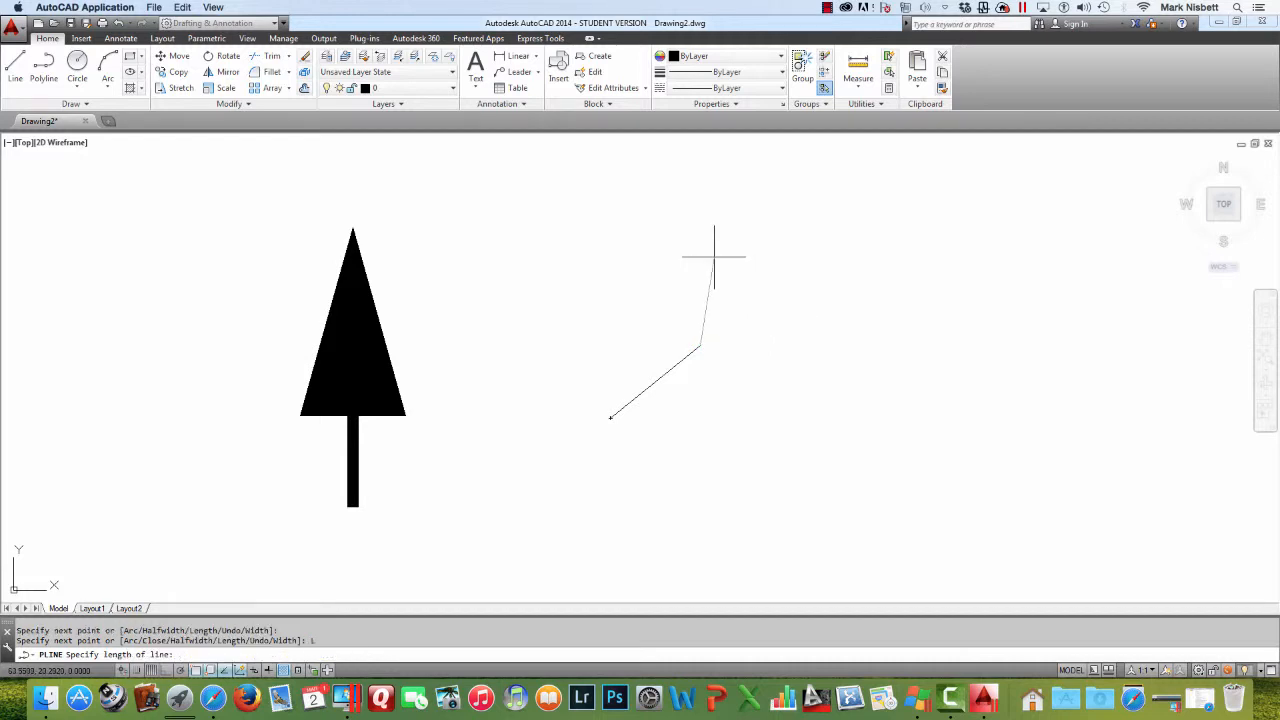
type("5")
key("Return")
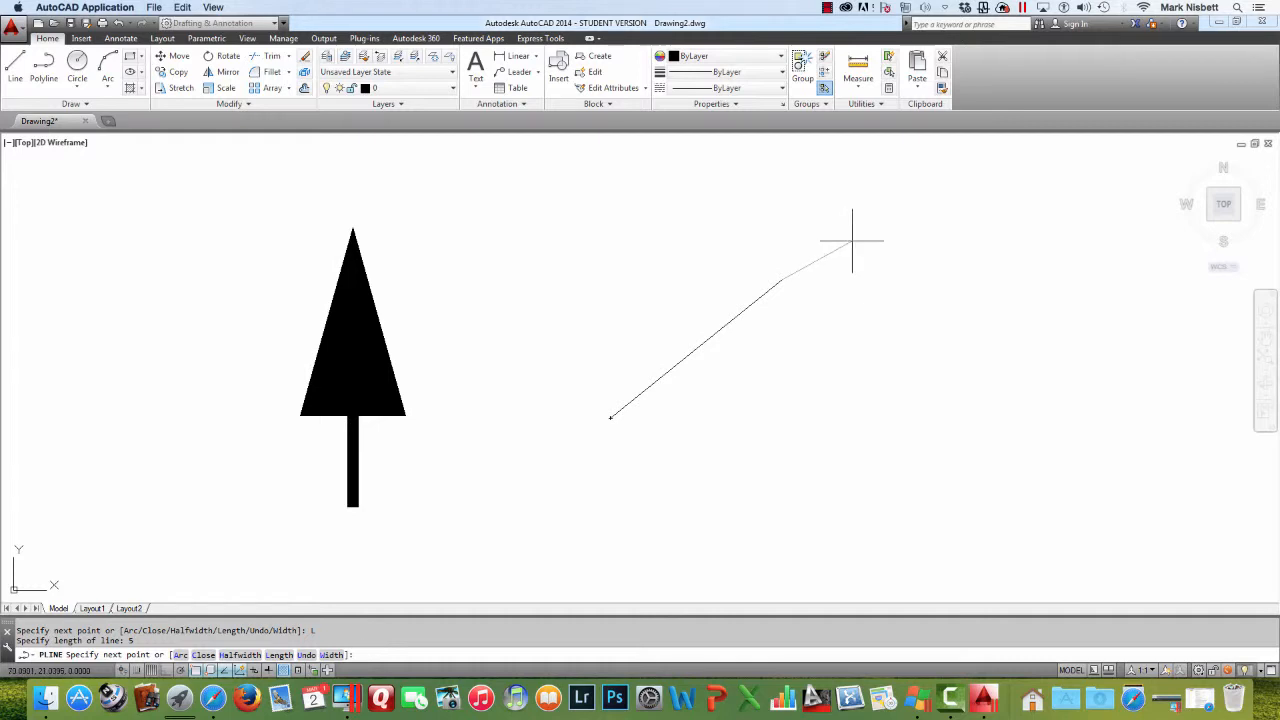
type("6")
key("Return")
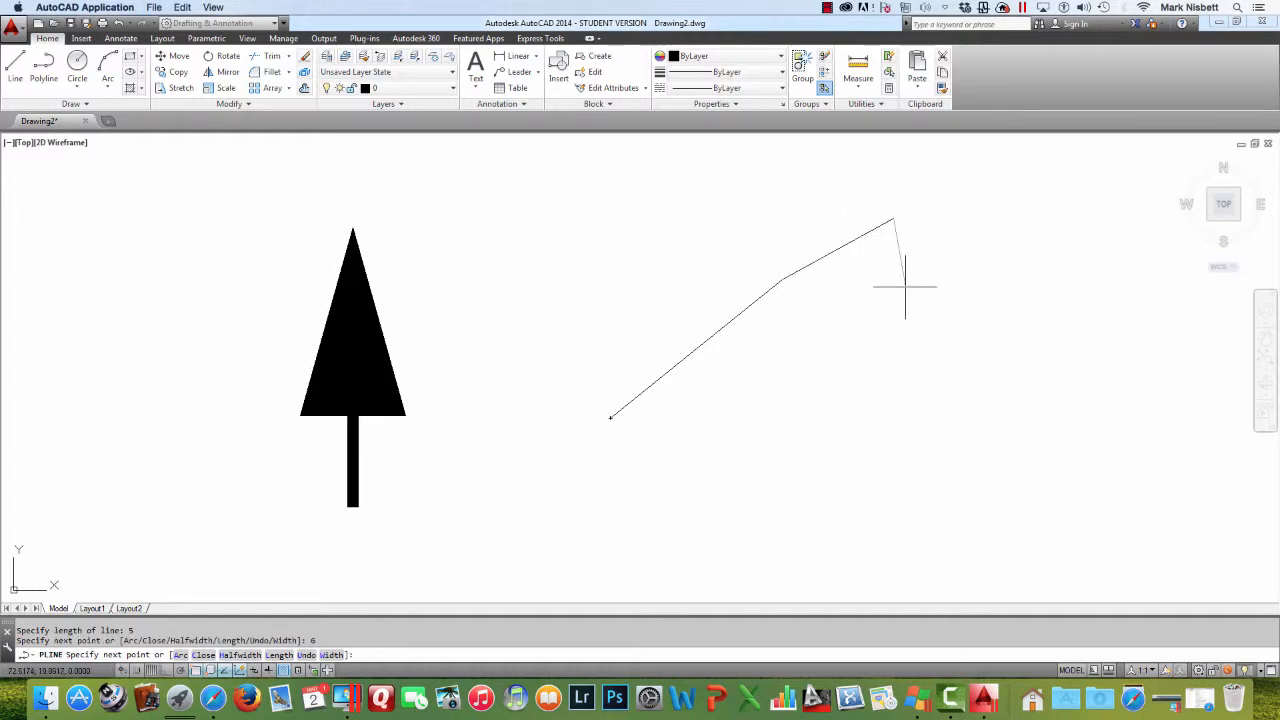
type("4")
key("Return")
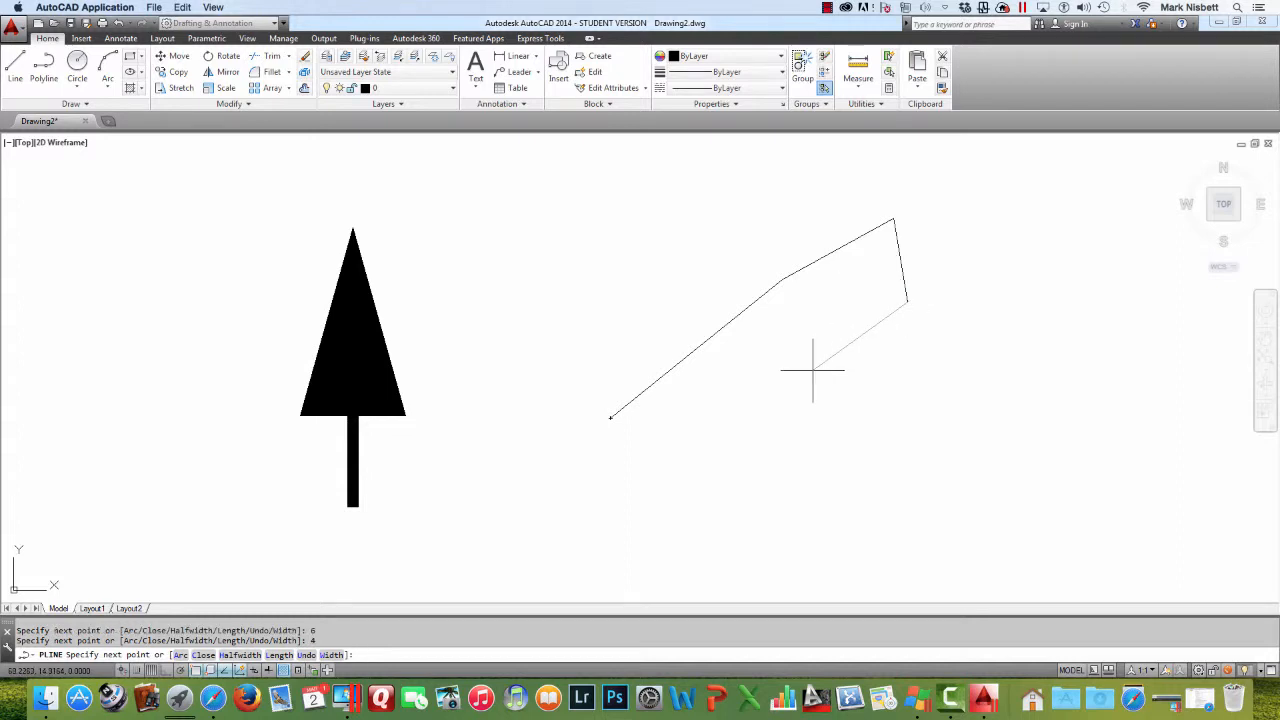
key("Return")
key("Escape")
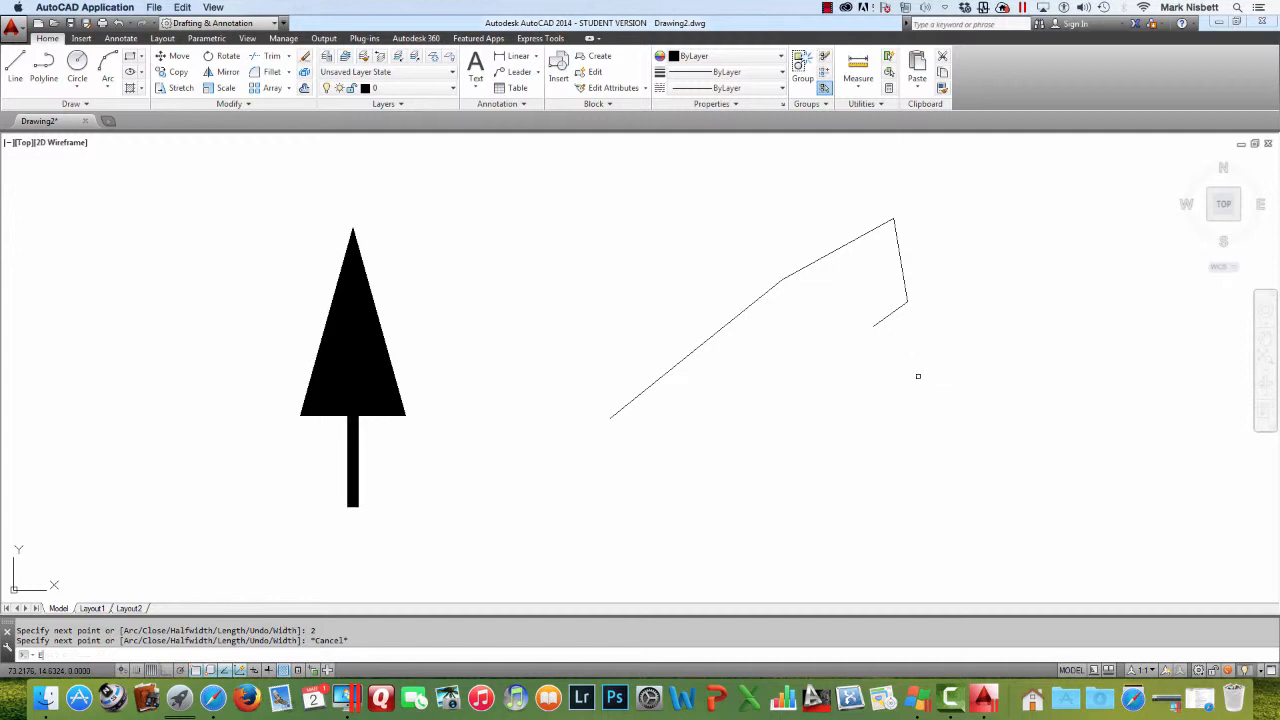
Erase the test polyline with a window selection
type("e")
key("Return")
left_click(952, 414)
left_click(744, 246)
key("Return")
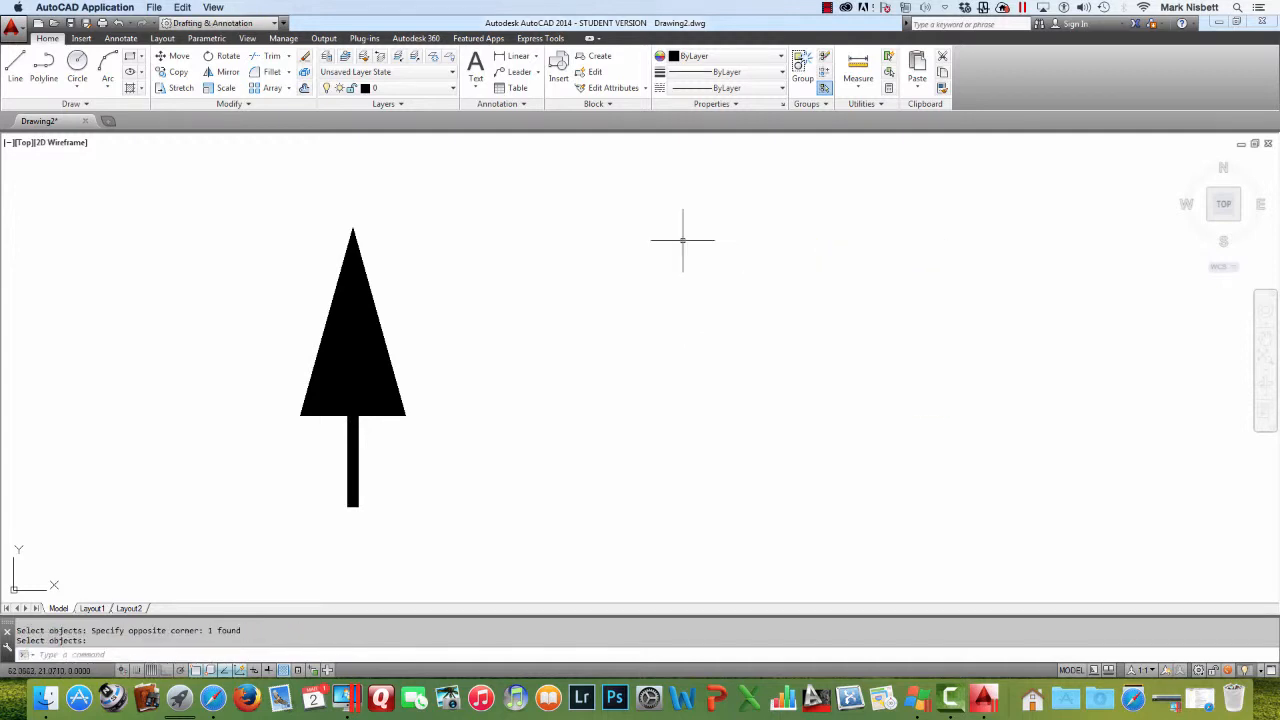
Draw another test polyline with a 6-unit segment followed by a 4-unit segment
left_click(55, 68)
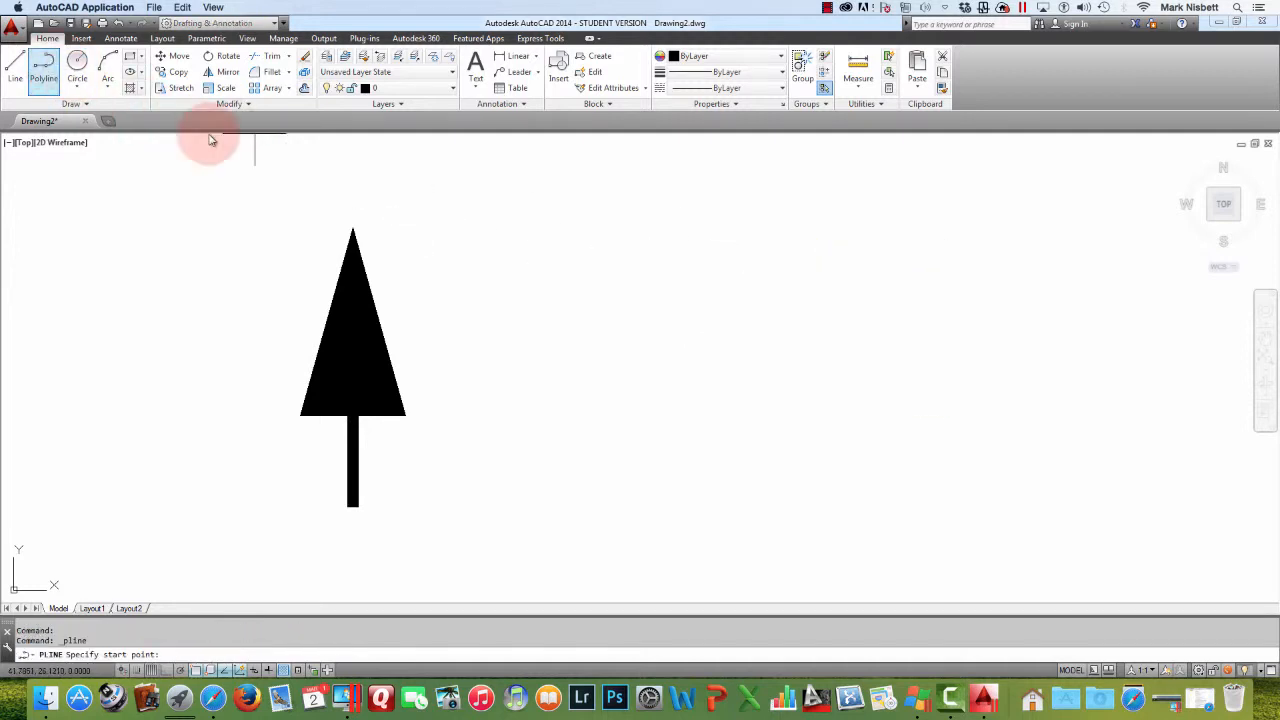
left_click(572, 365)
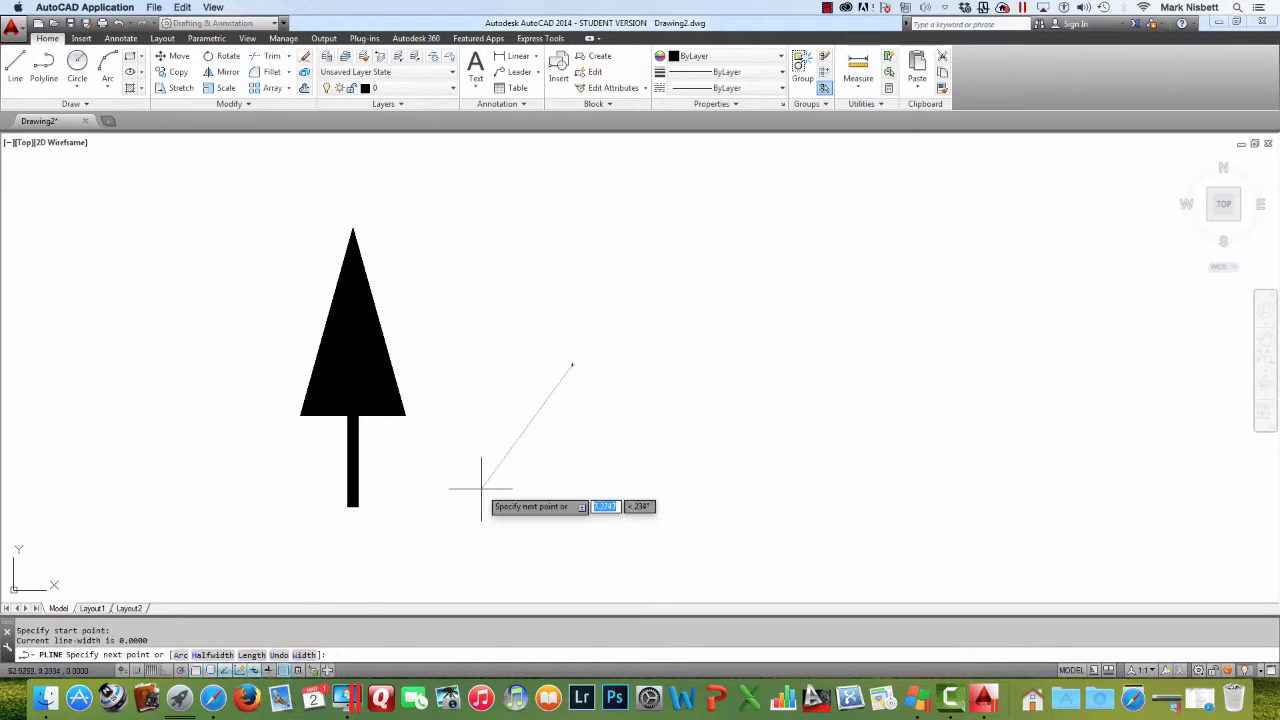
type("6")
left_click(673, 327)
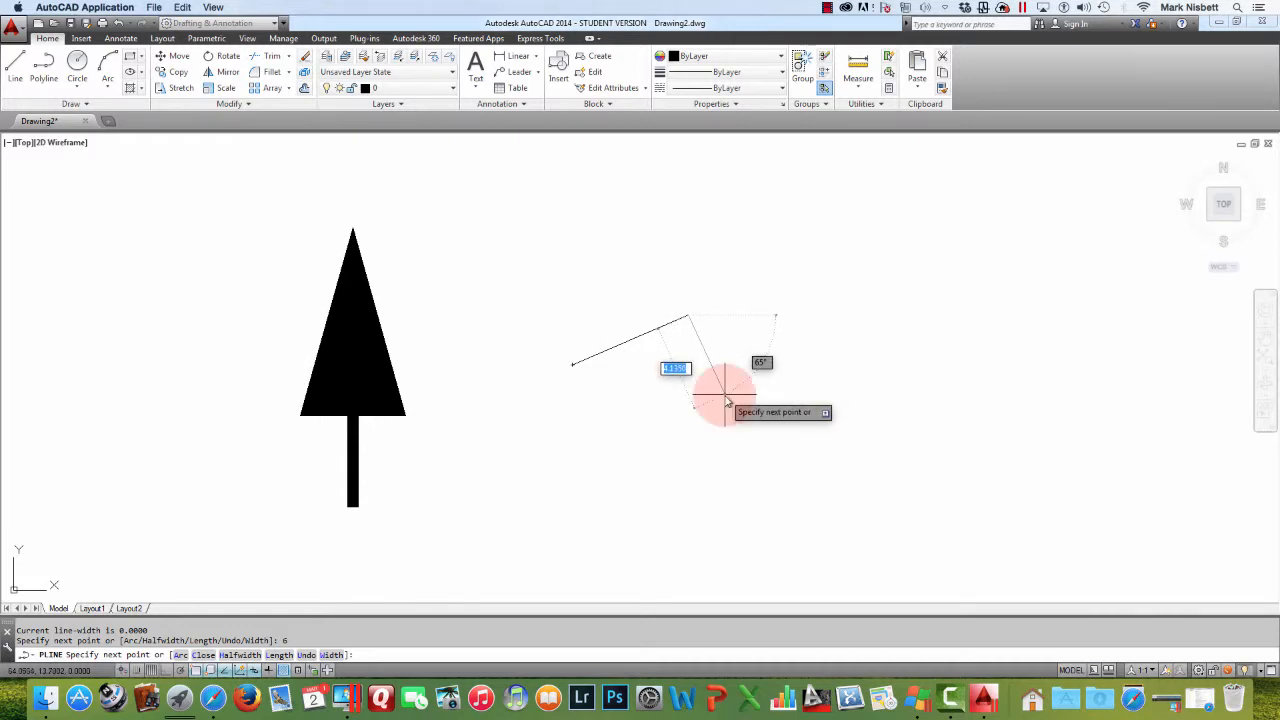
type("4")
key("Return")
key("Escape")
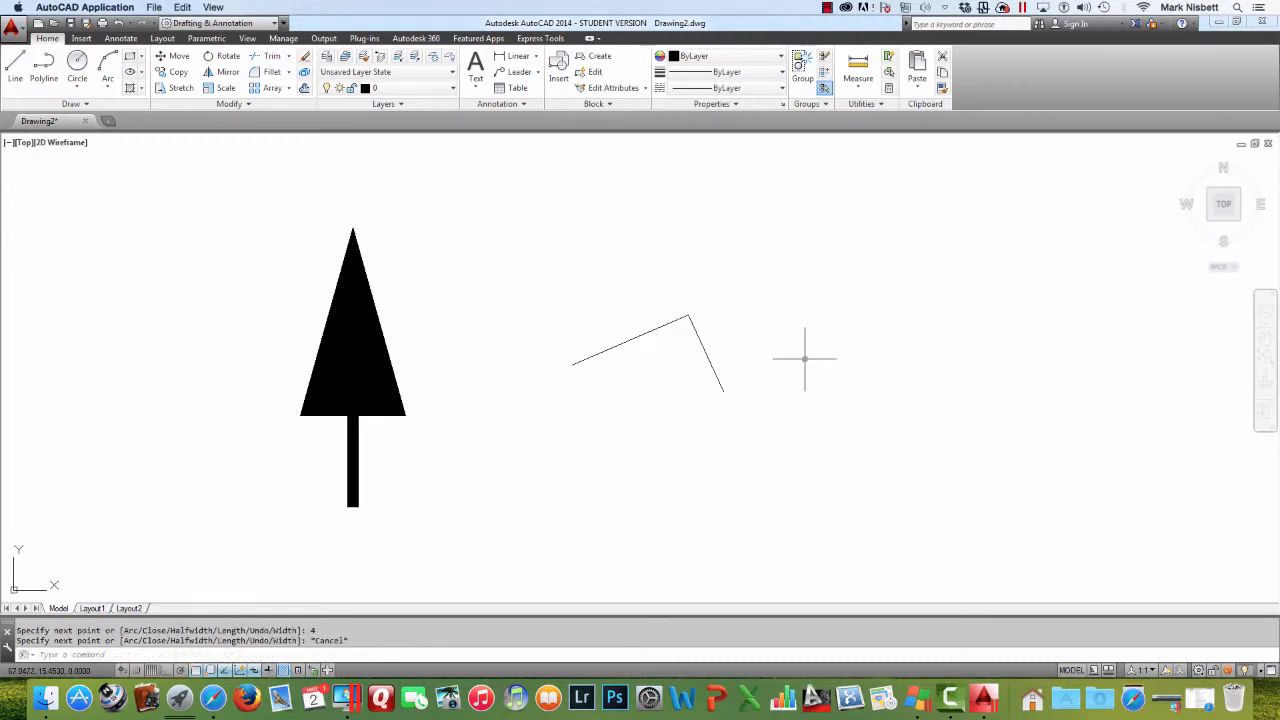
Erase the second test polyline with a window selection
key("e")
key("Return")
left_click(791, 314)
left_click(656, 352)
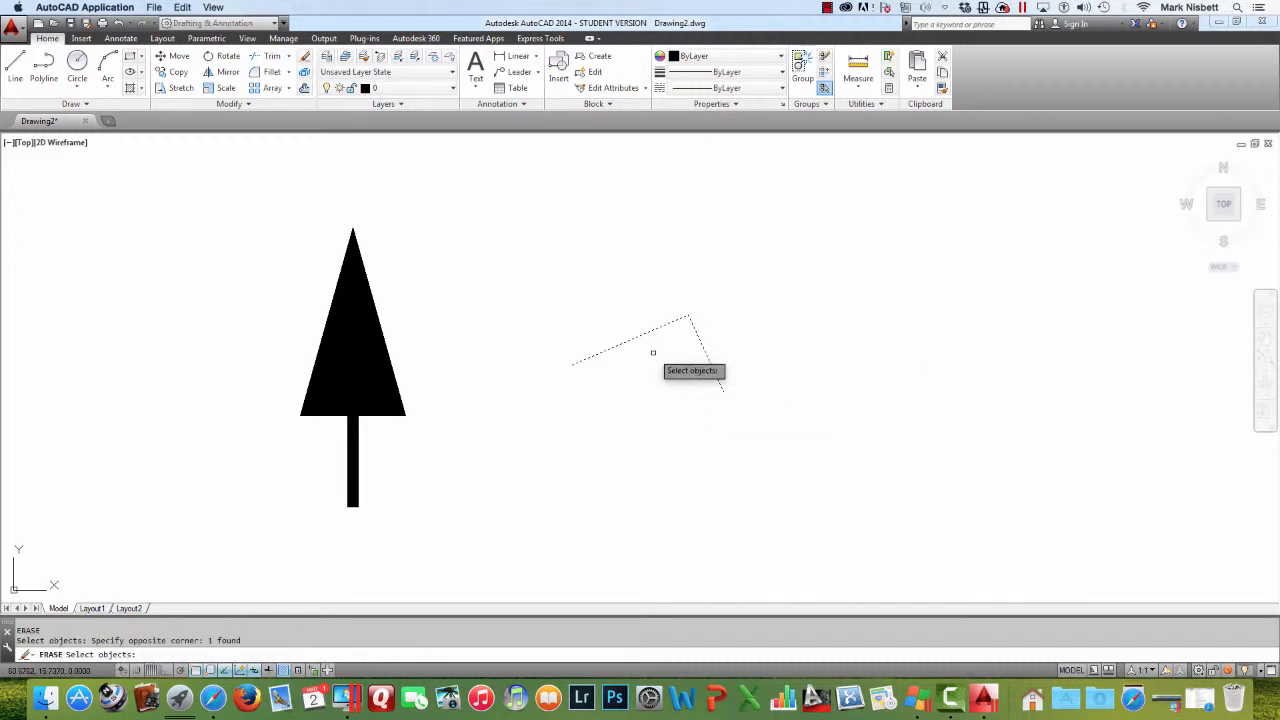
key("Return")
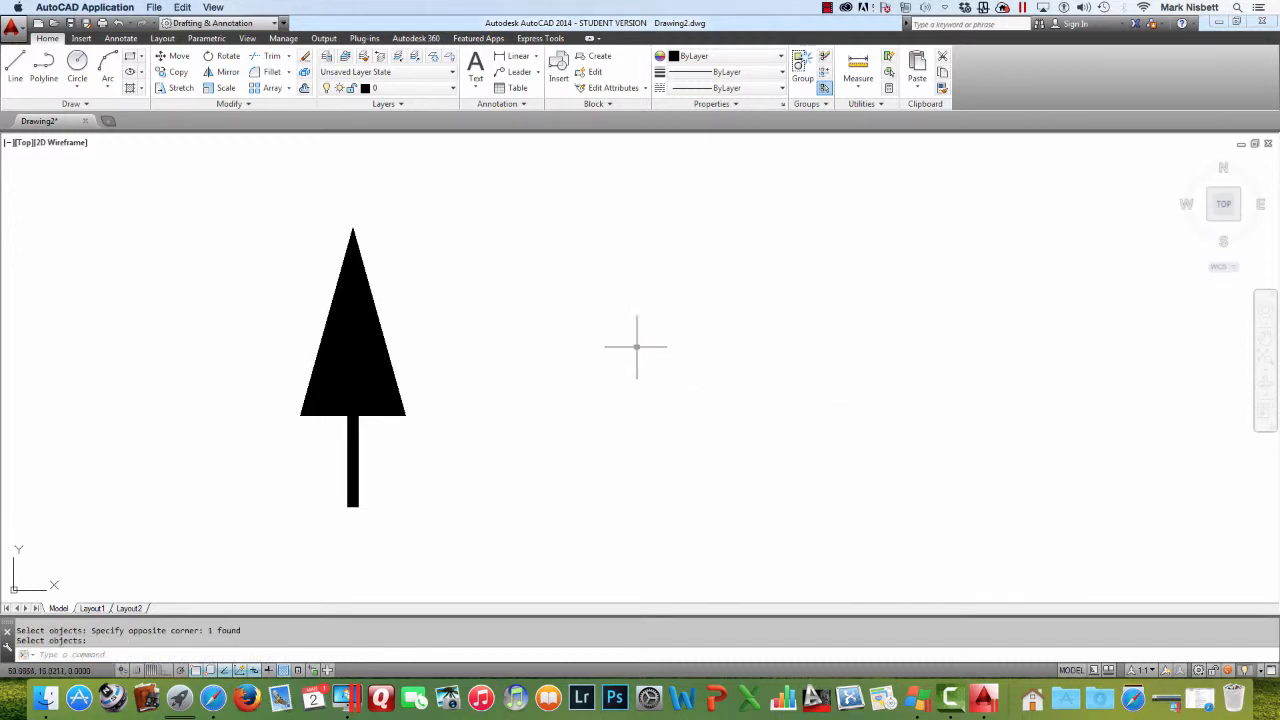
Start a polyline with a diagonal straight segment, then switch to Arc mode and draw an arc segment
left_click(45, 68)
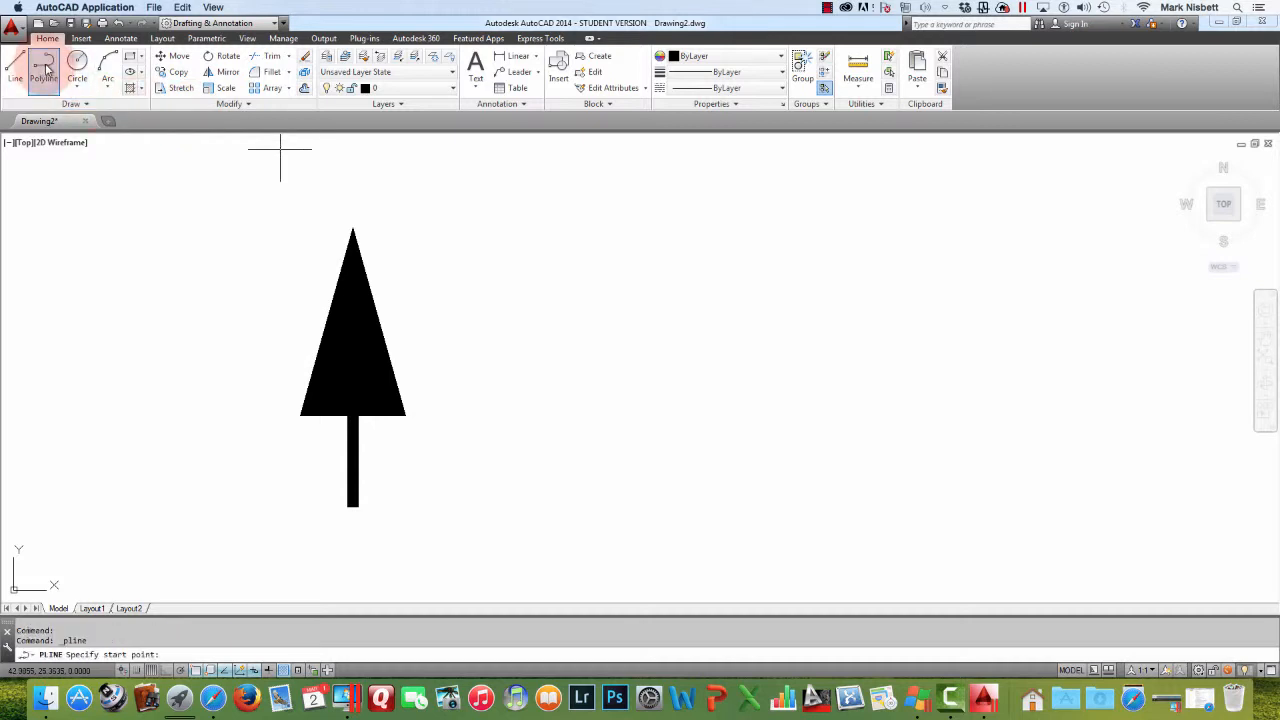
left_click(569, 384)
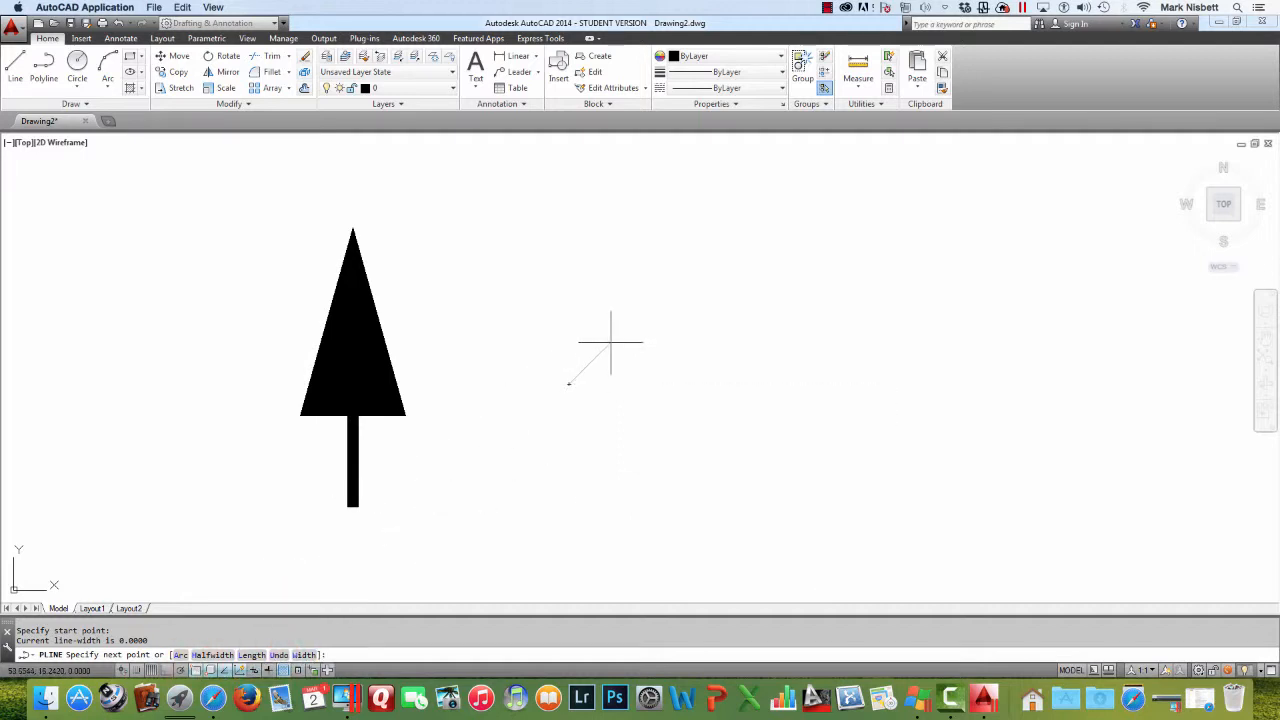
left_click(664, 307)
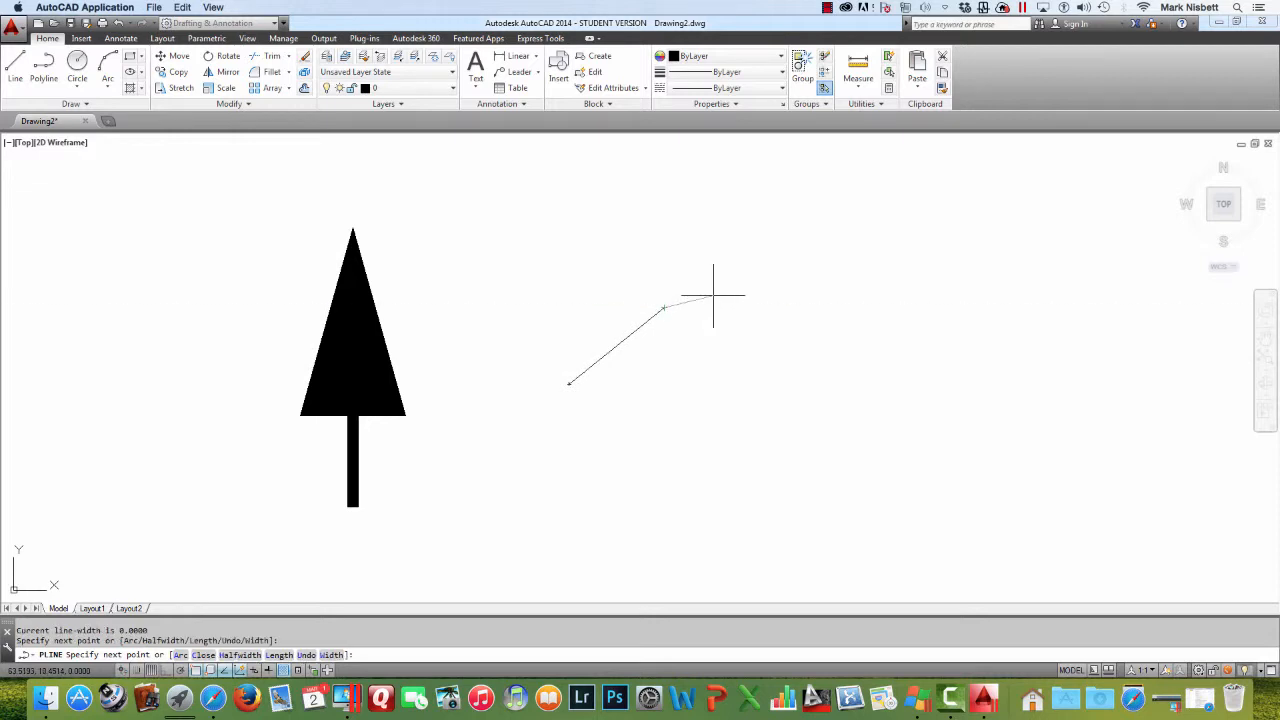
type("A")
key("Return")
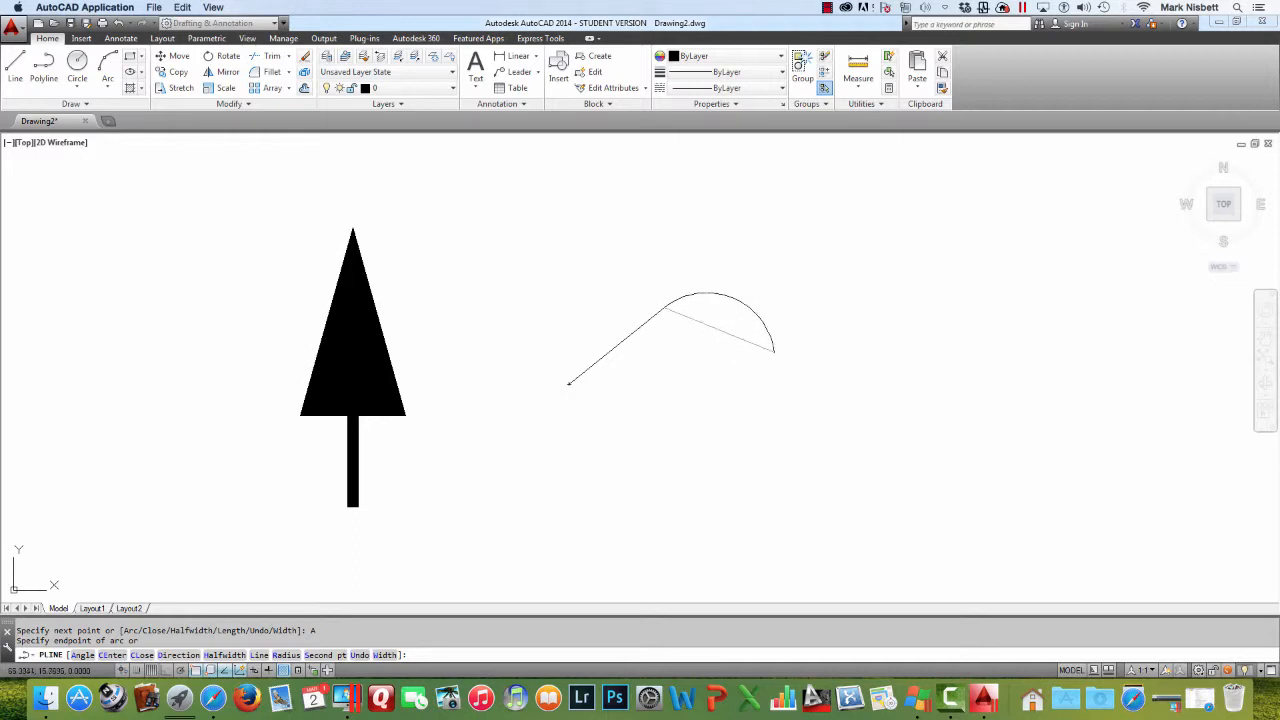
left_click(759, 343)
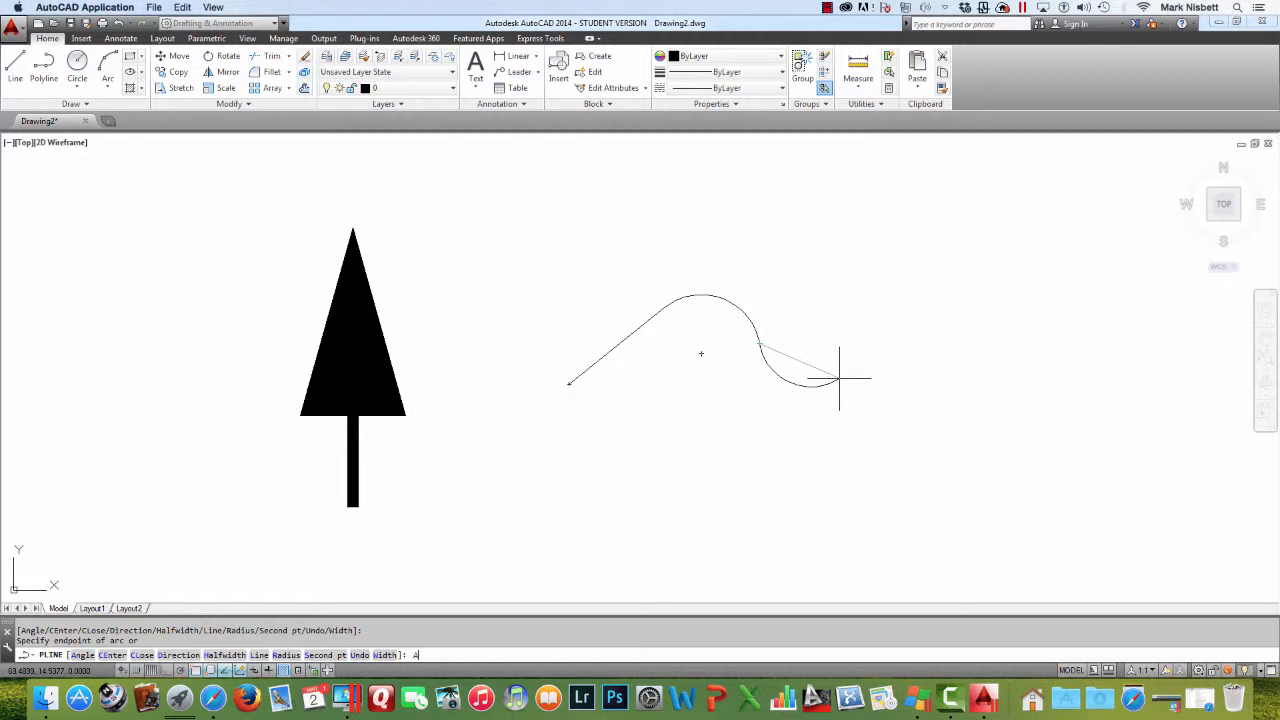
Add an arc segment using the Angle option, picking the included angle and the arc's endpoint
key("Return")
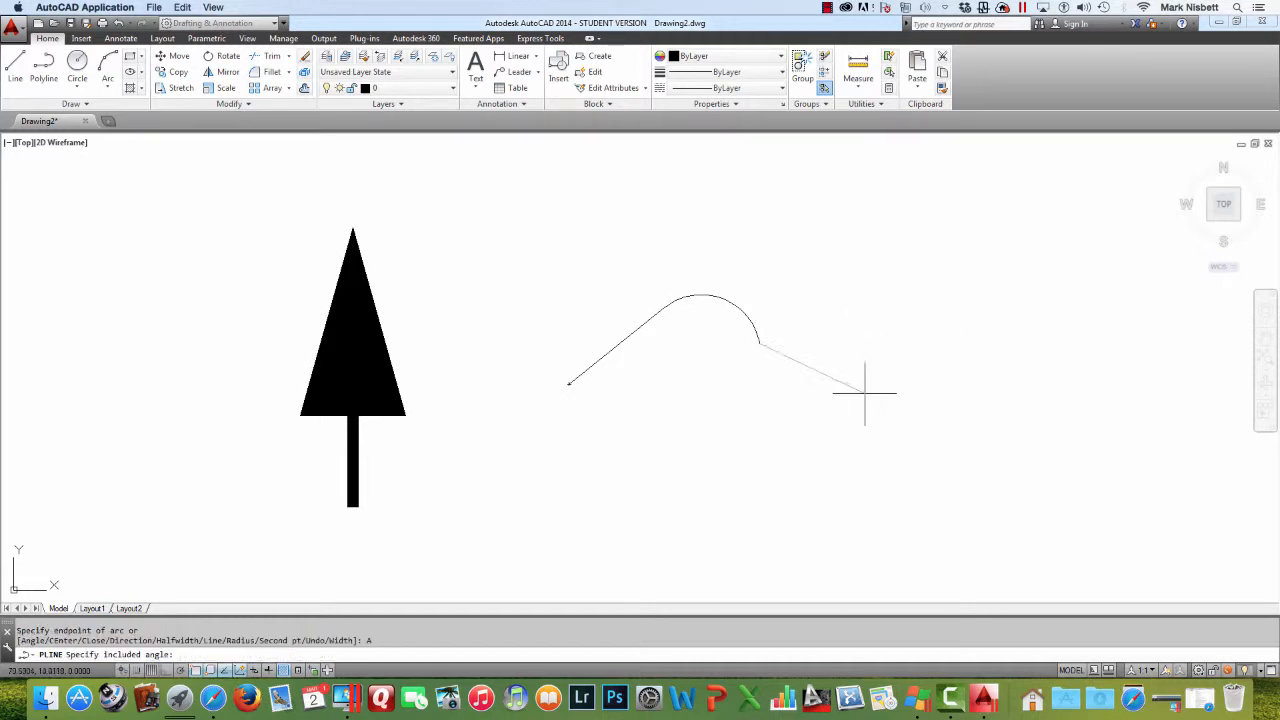
left_click(929, 283)
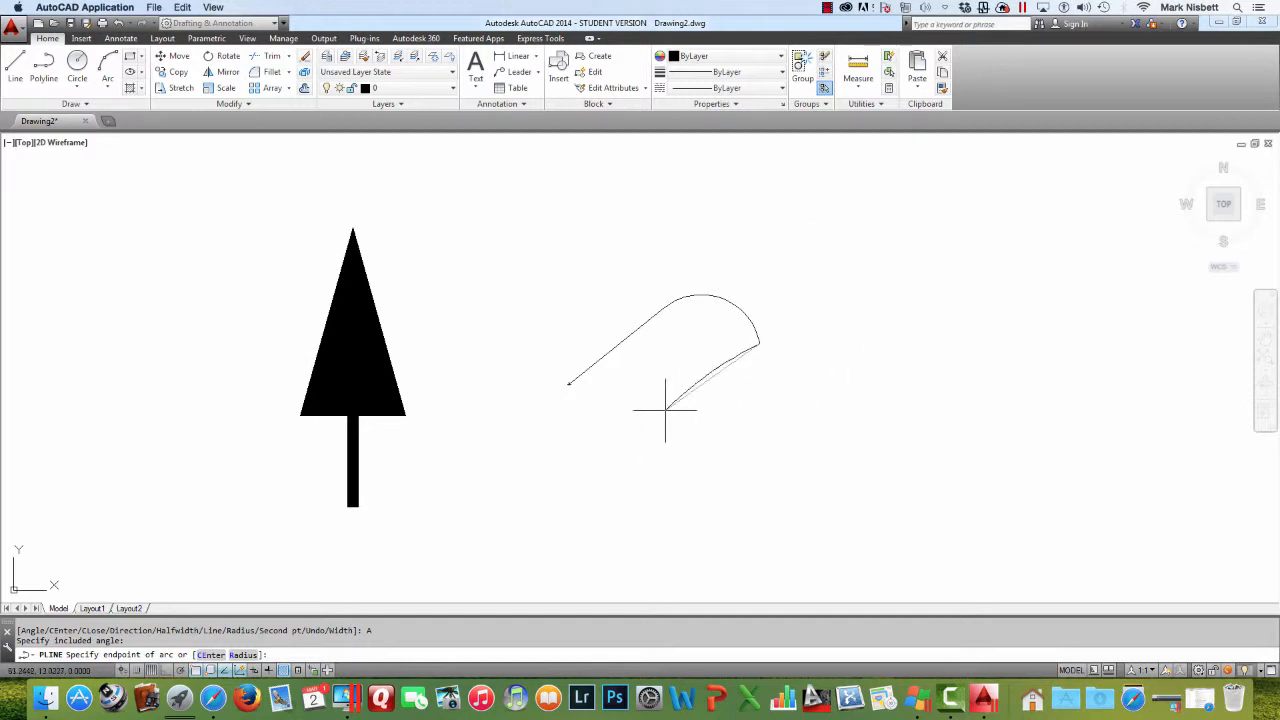
left_click(858, 331)
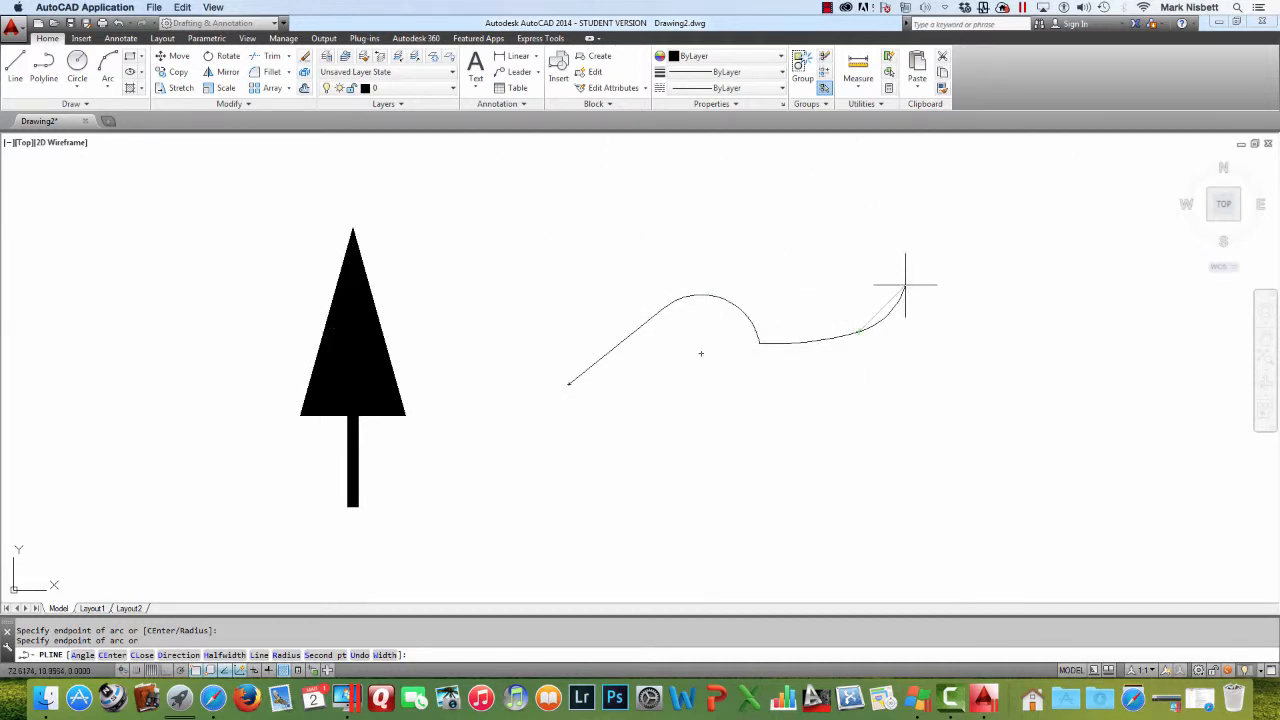
Add a polyline arc segment with the Center option, picking the arc's center point and its endpoint
type("E")
key("Return")
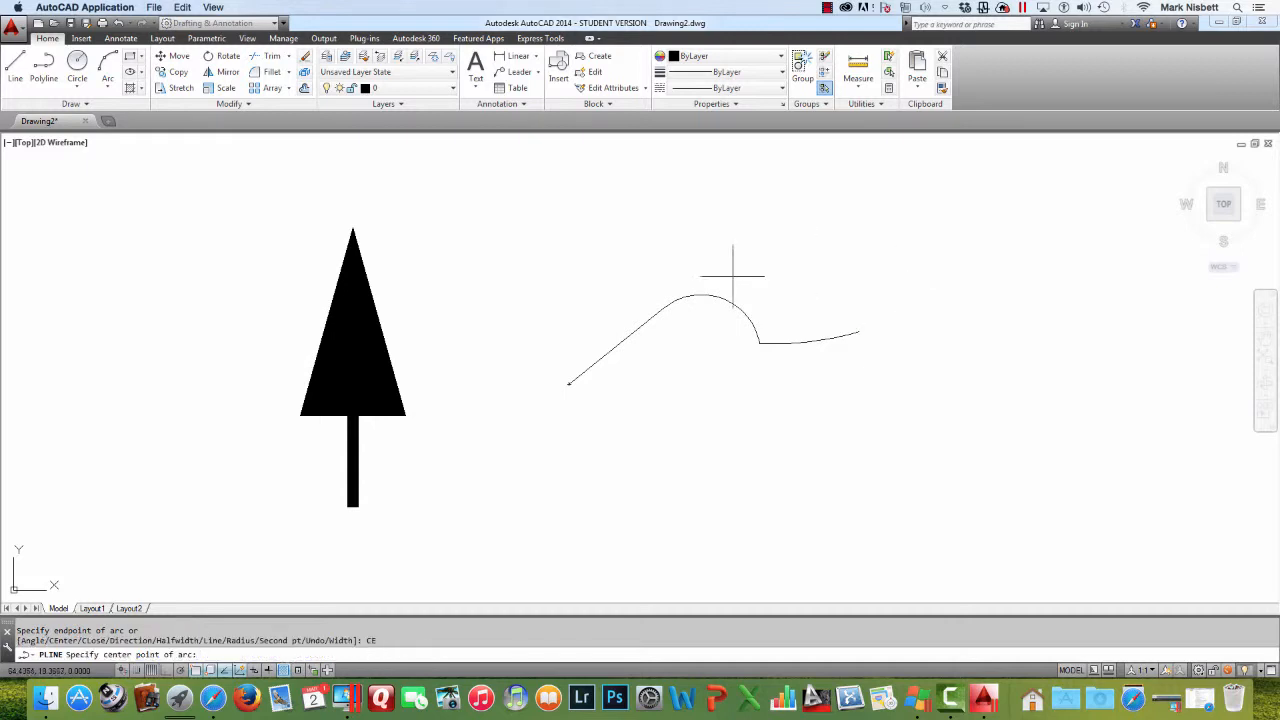
left_click(701, 353)
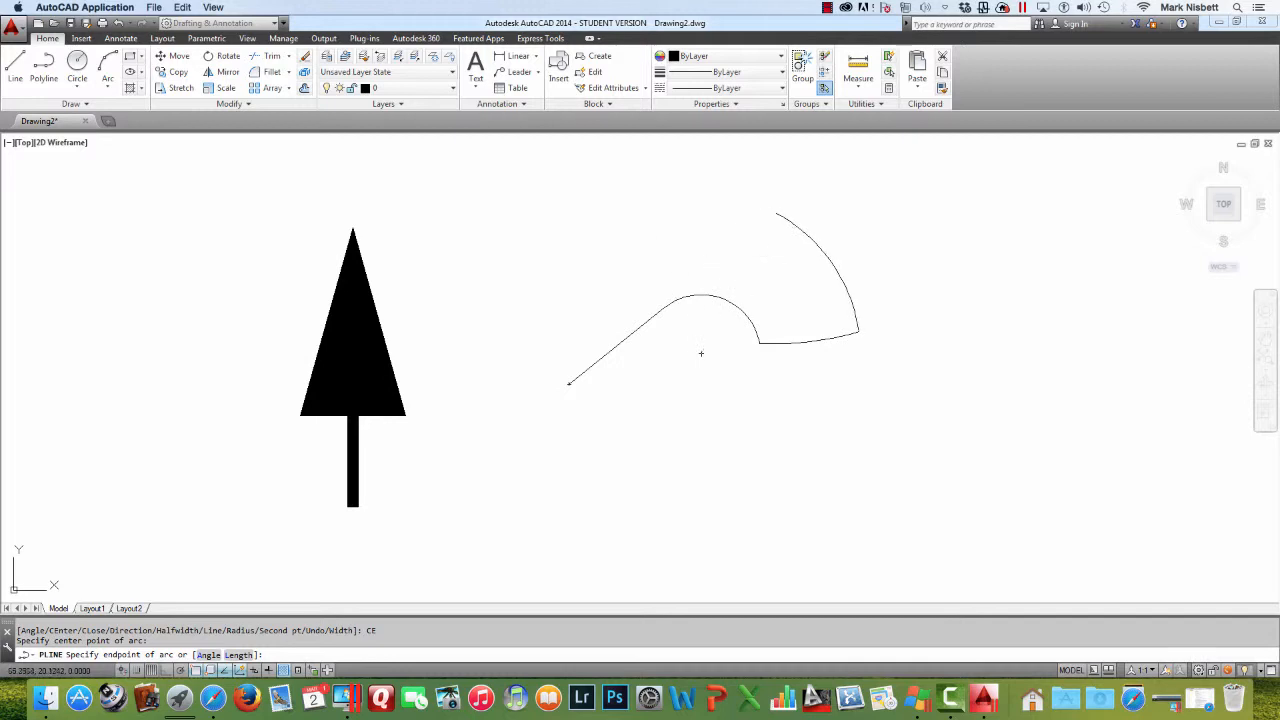
left_click(632, 262)
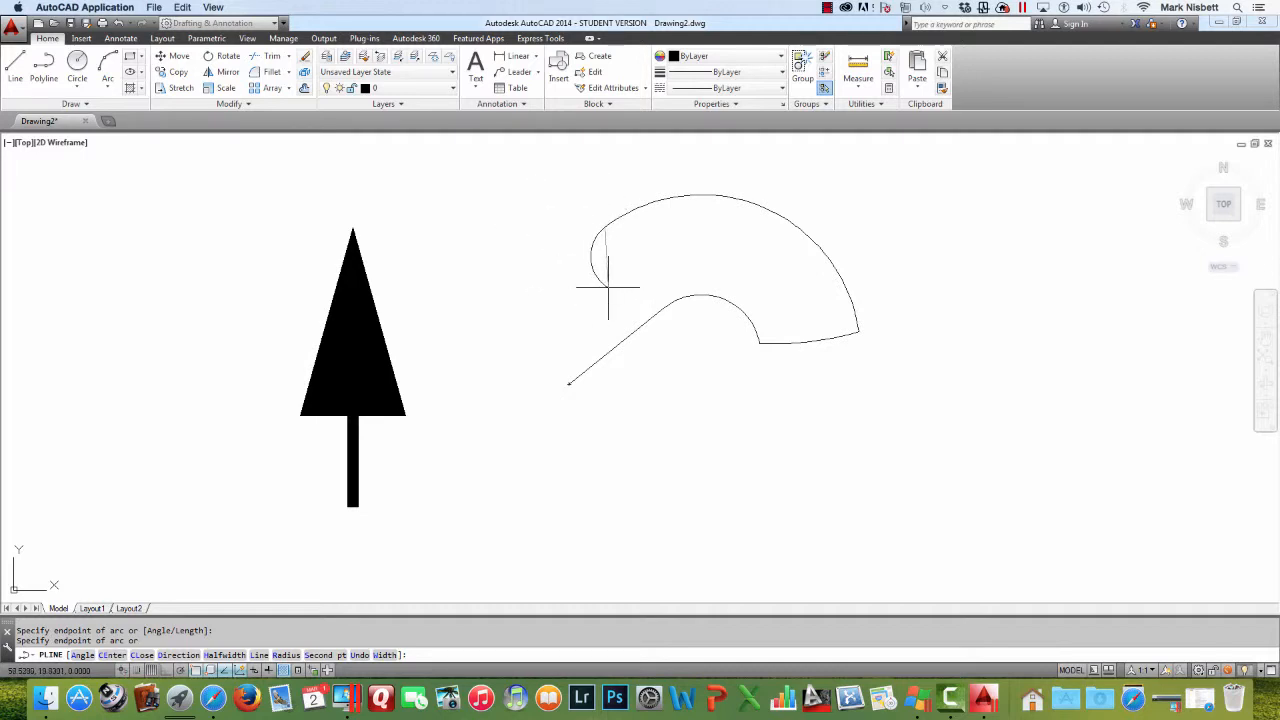
Add an arc segment with the Direction option, picking its tangent direction and endpoint, then two more arc segments
type("D")
key("Return")
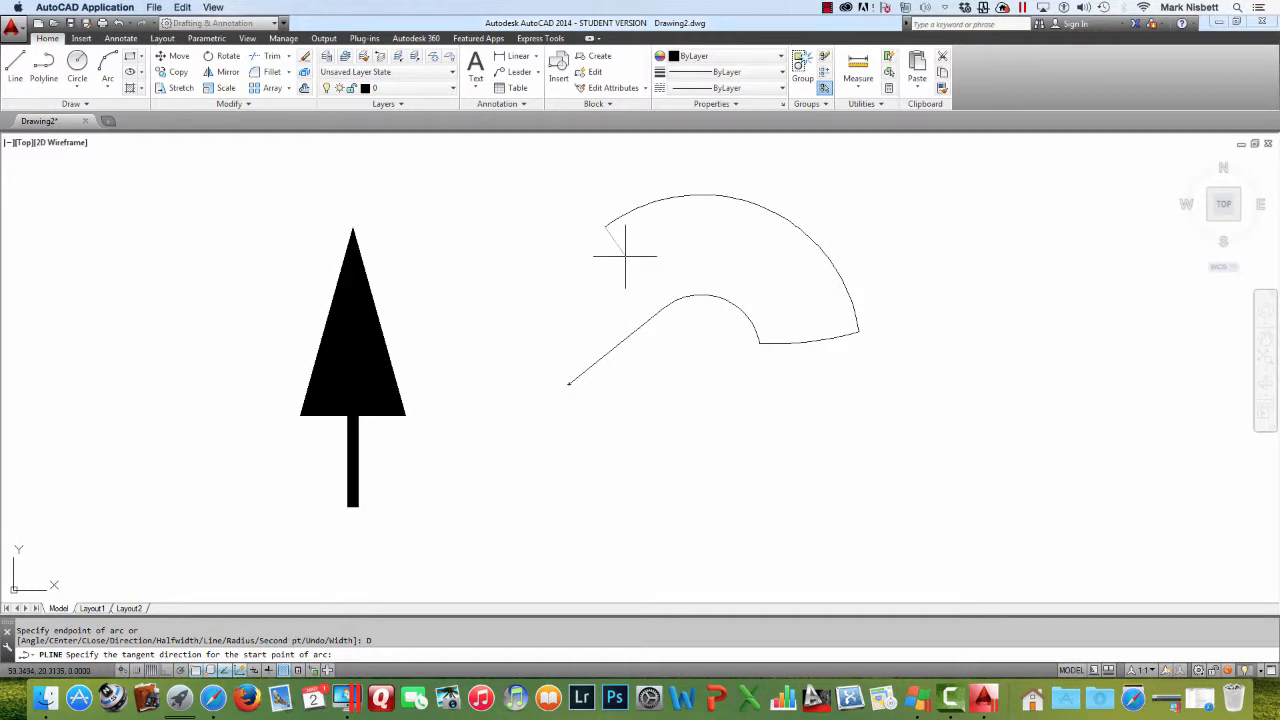
left_click(626, 257)
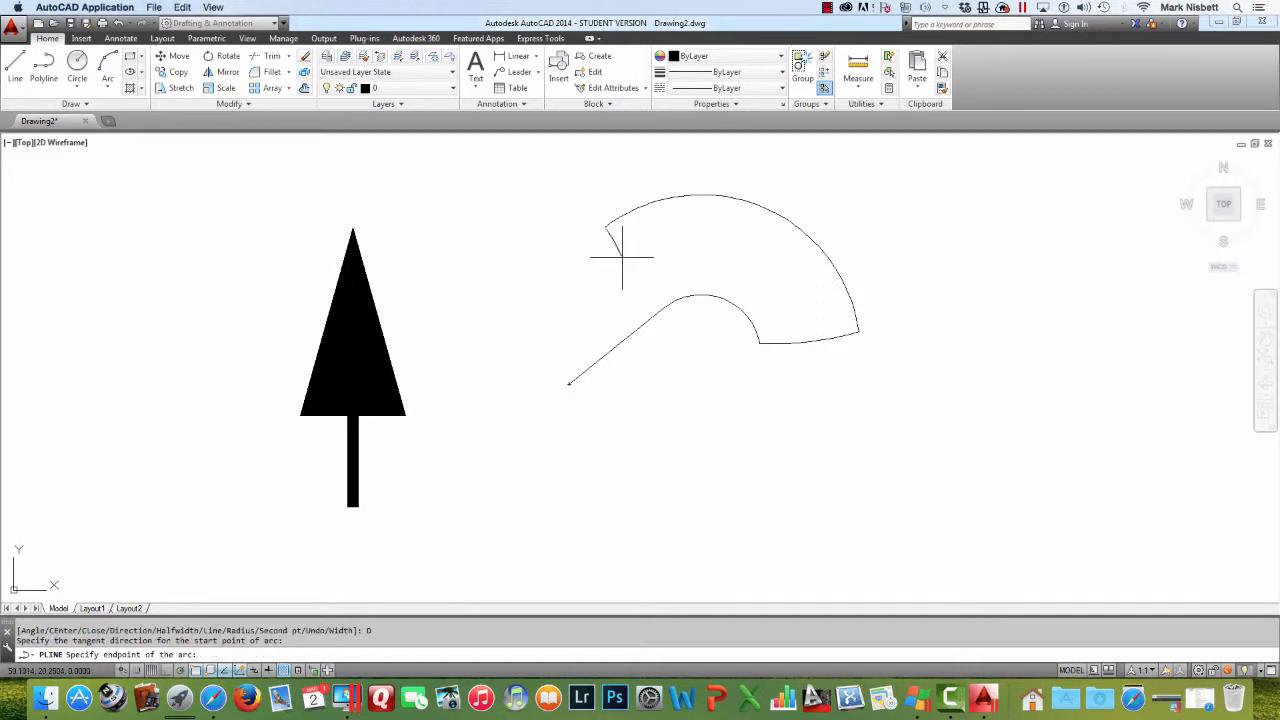
left_click(576, 286)
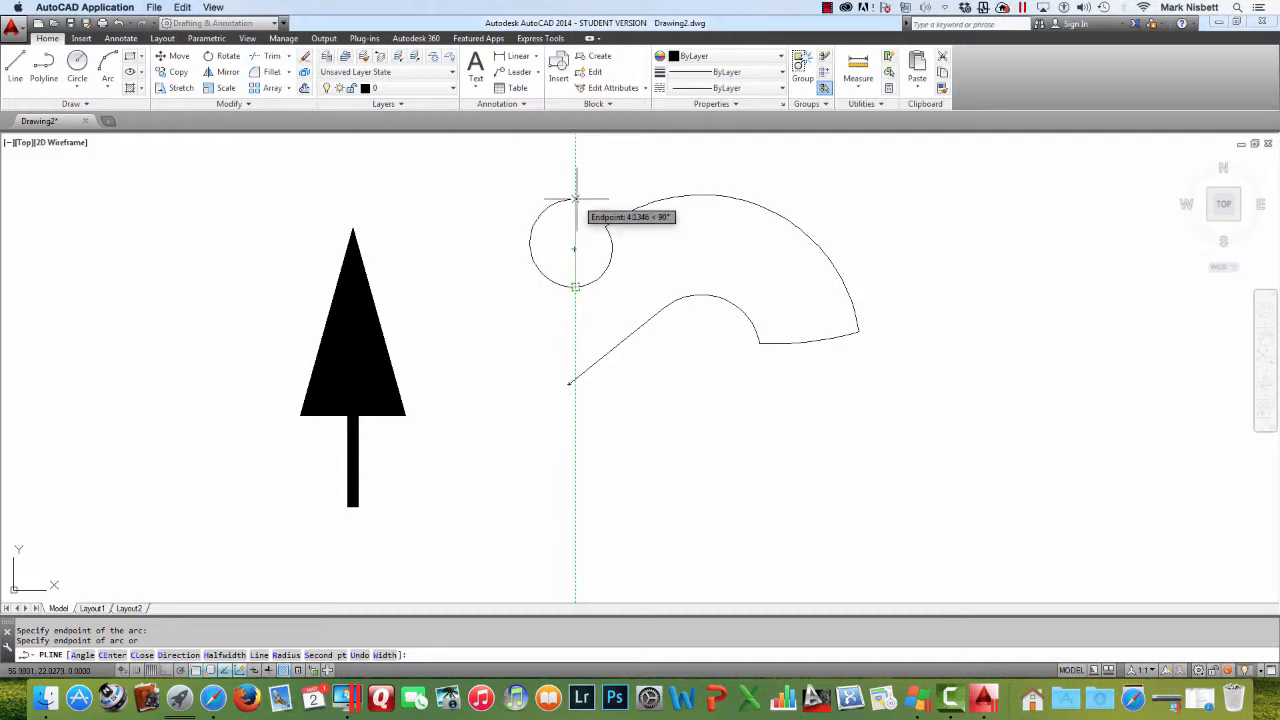
left_click(575, 181)
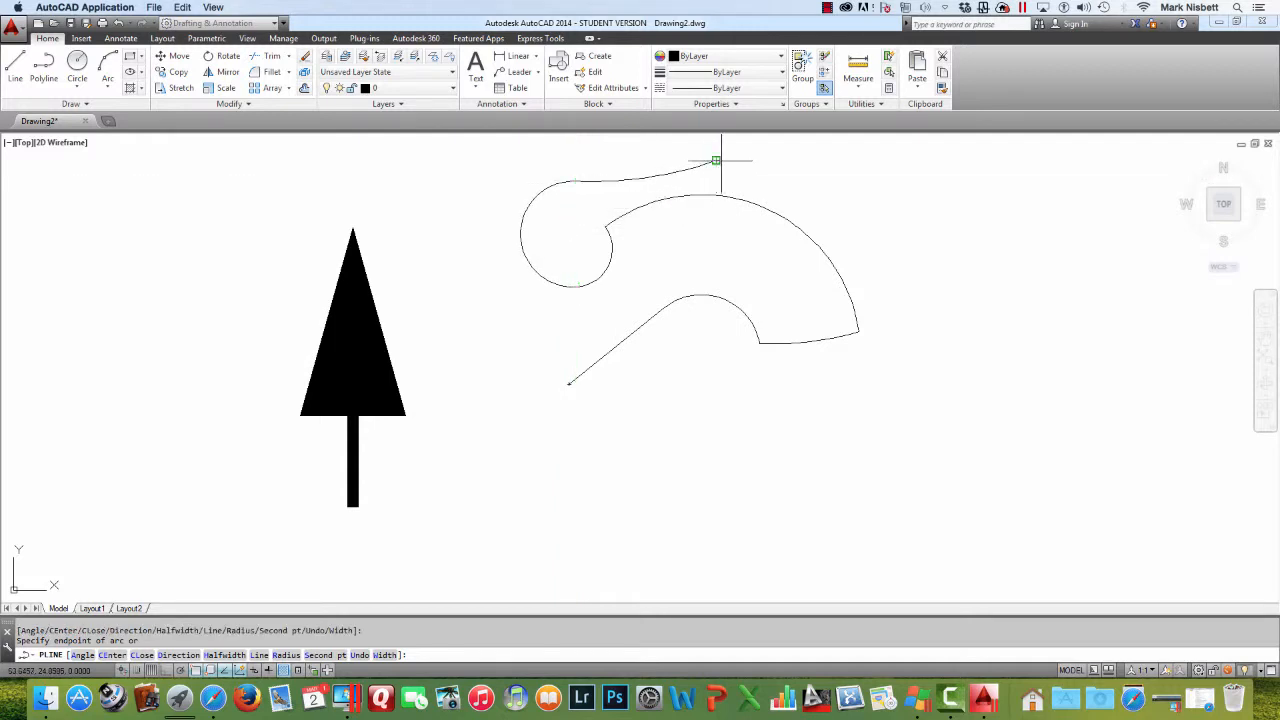
left_click(716, 160)
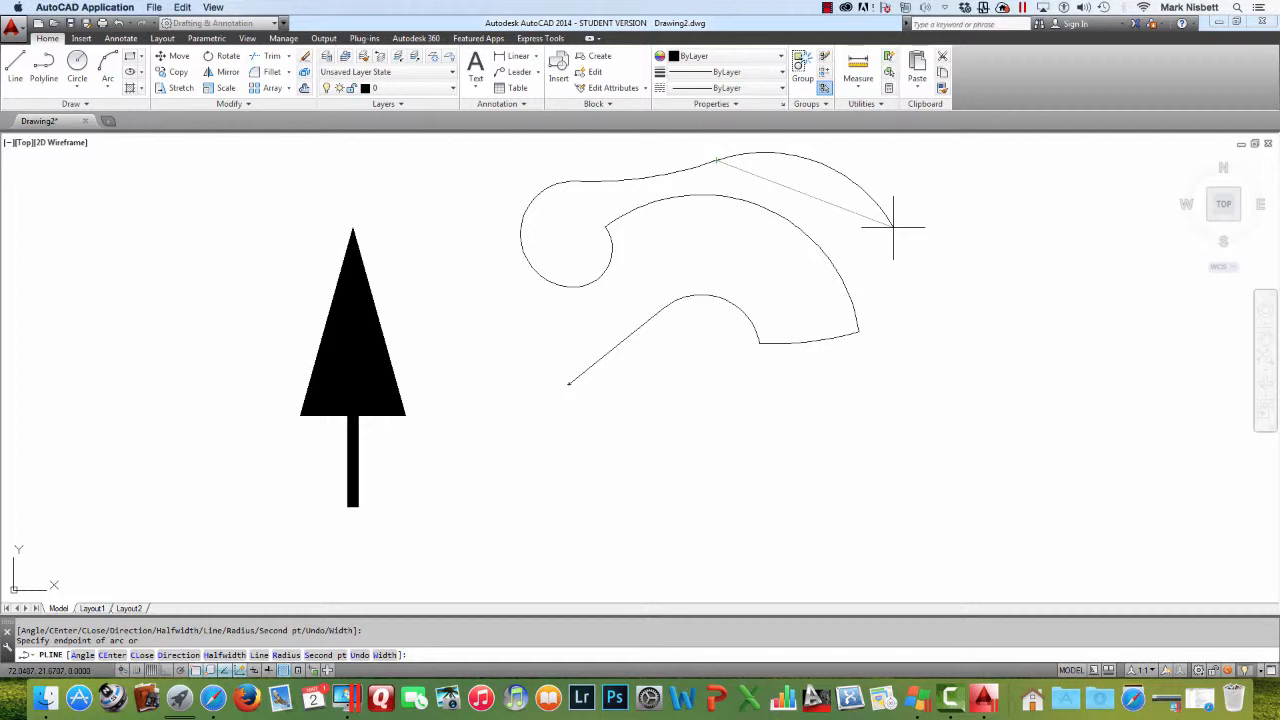
Add an arc segment with the Radius option set to 10, picking its endpoint
key("Return")
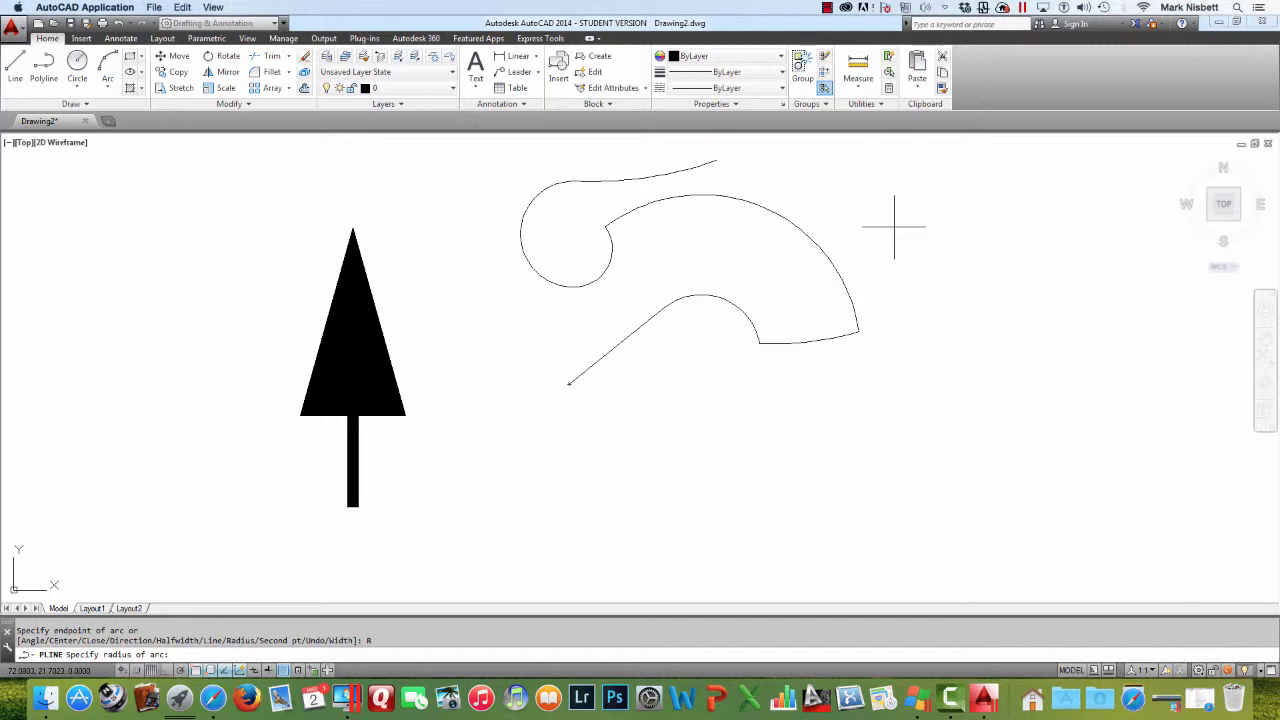
key("Return")
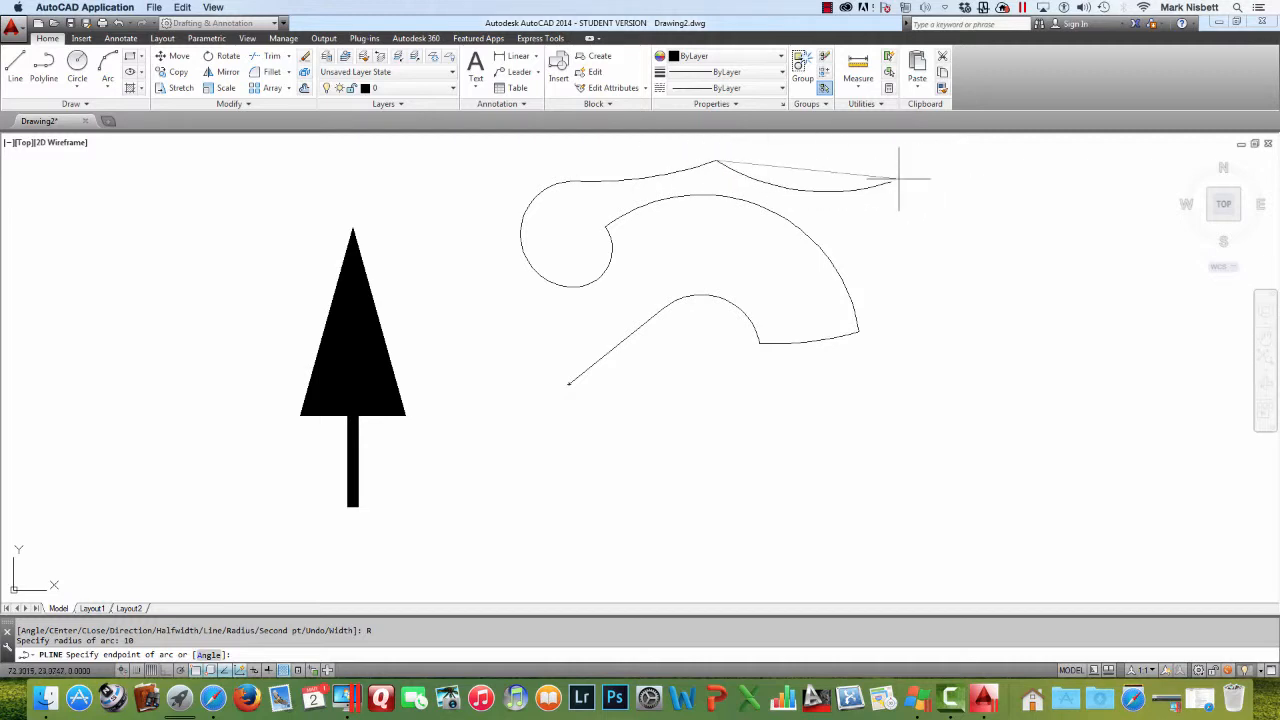
left_click(898, 176)
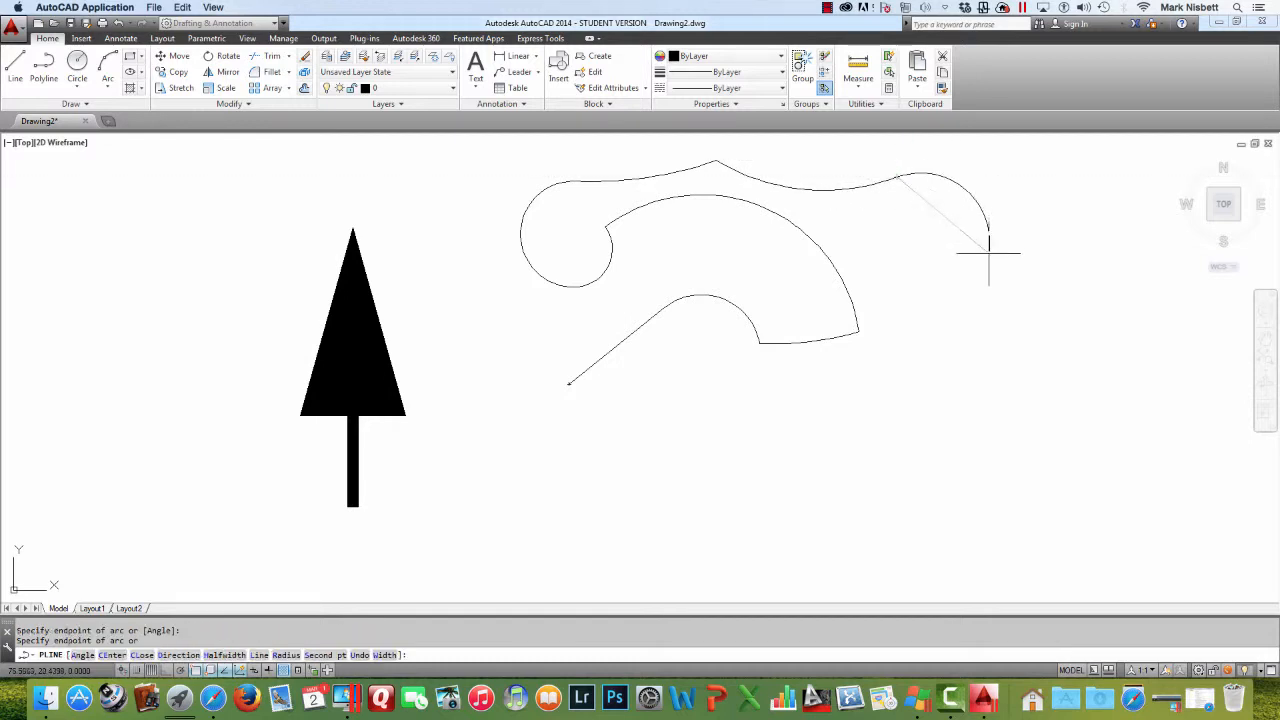
Add a final arc segment and close the polyline with the Close option
left_click(910, 428)
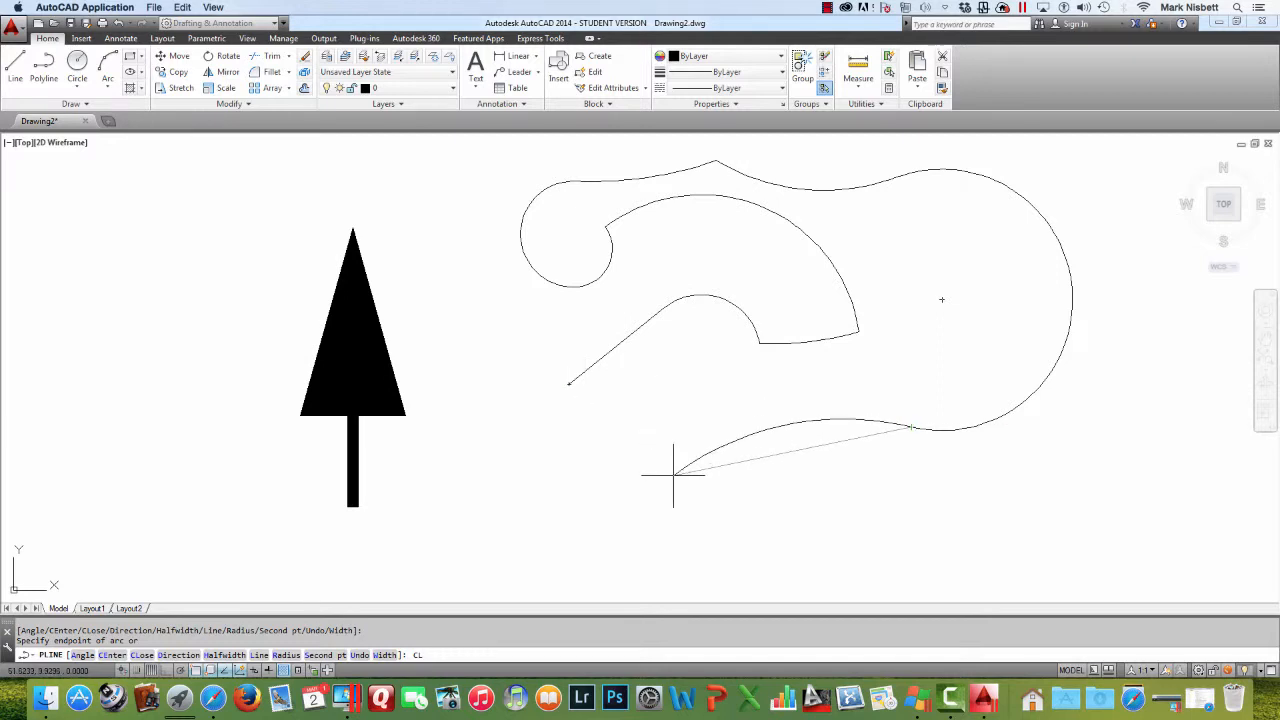
key("Return")
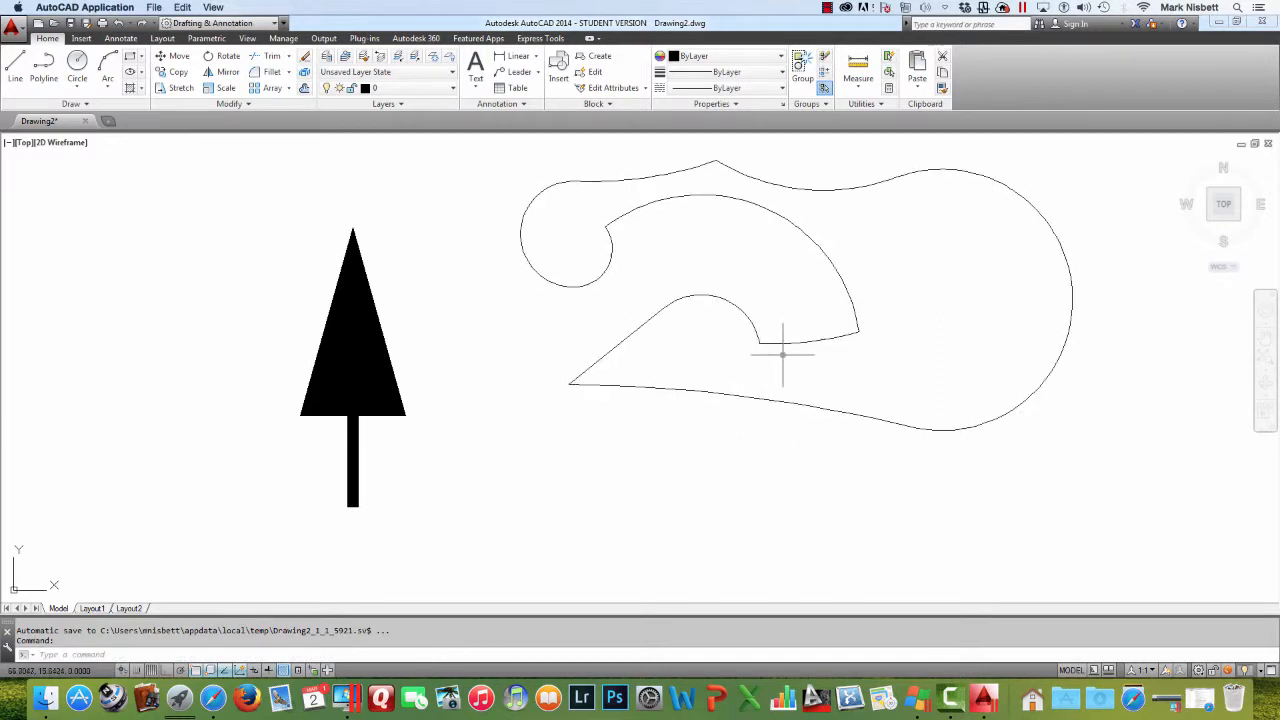
left_click(806, 404)
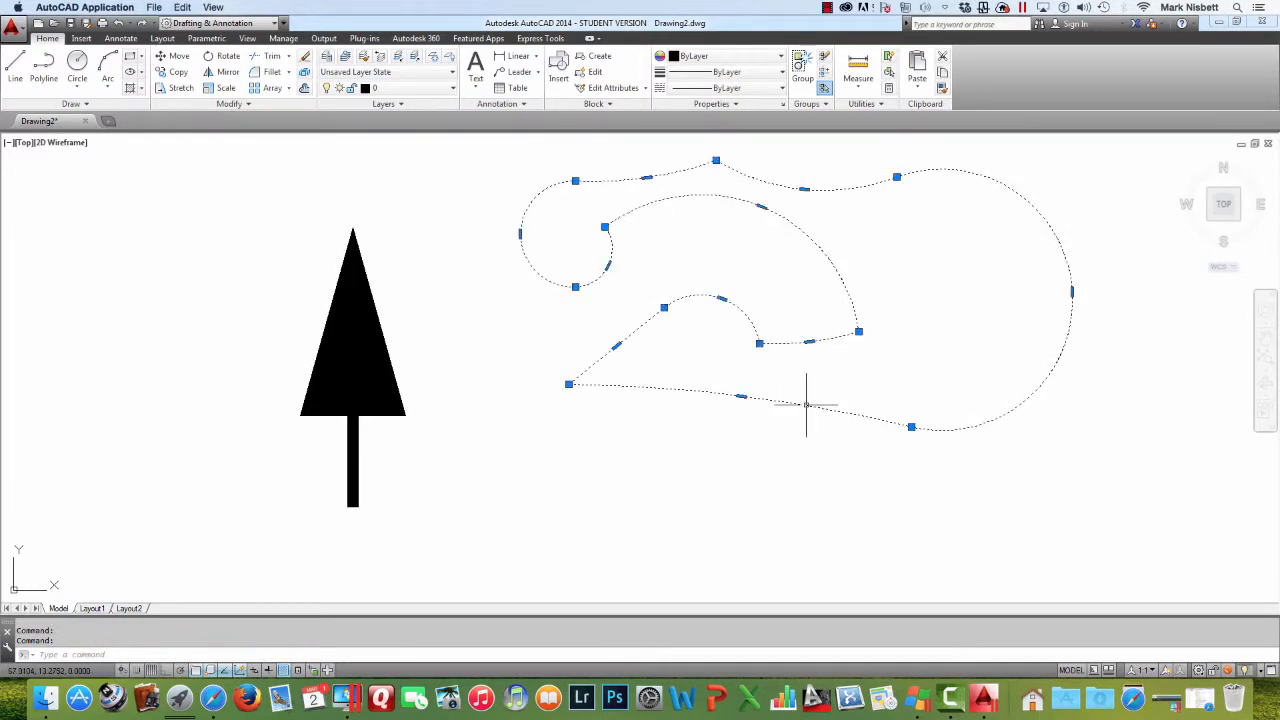
key("Escape")
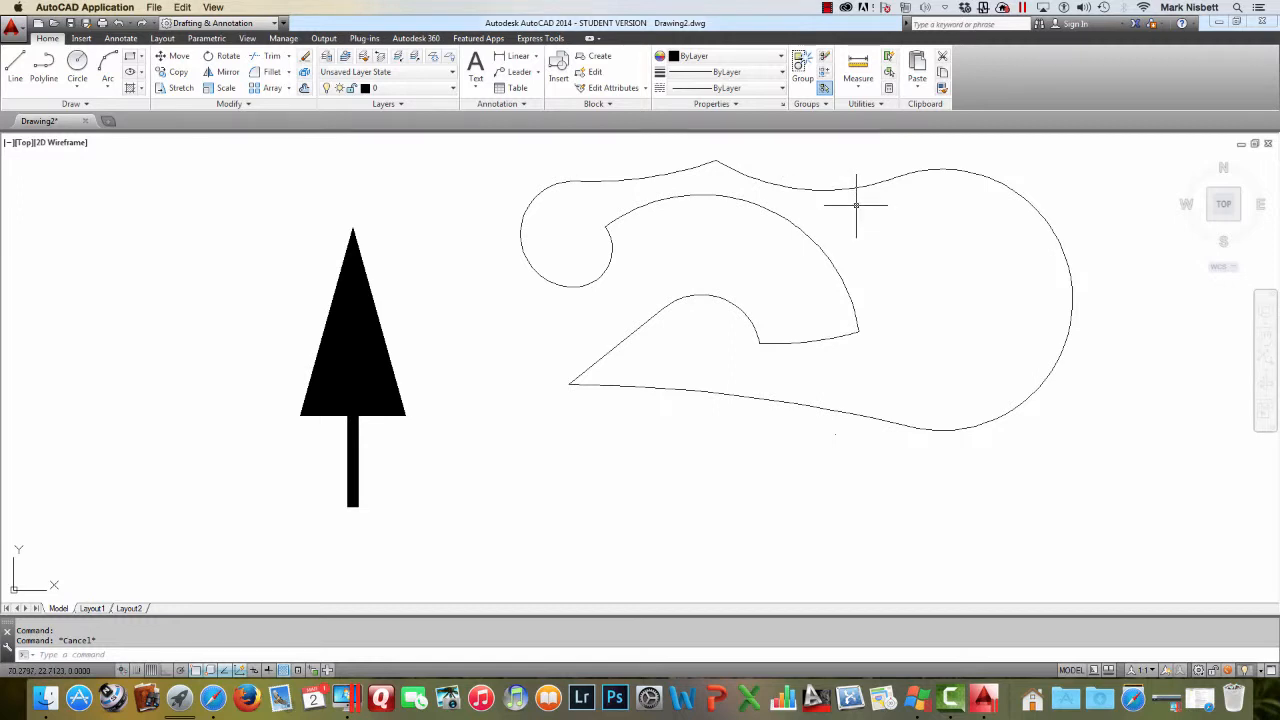
left_click(879, 104)
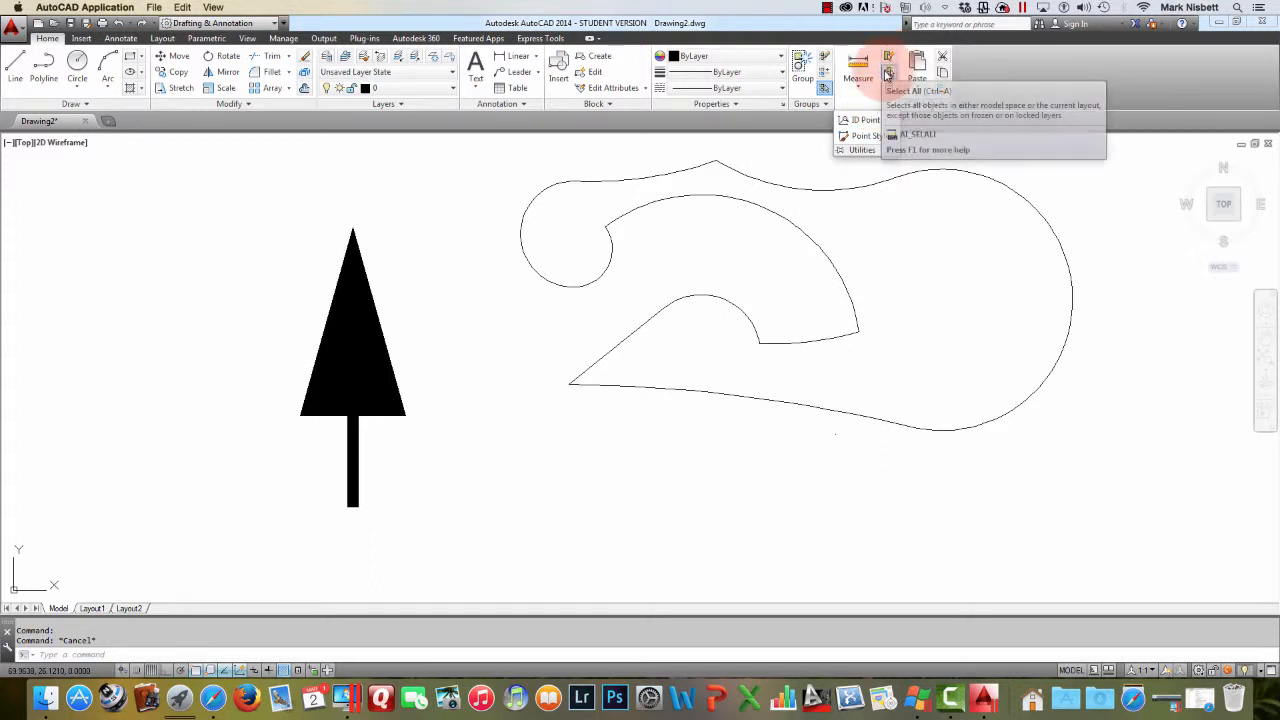
left_click(869, 83)
left_click(870, 84)
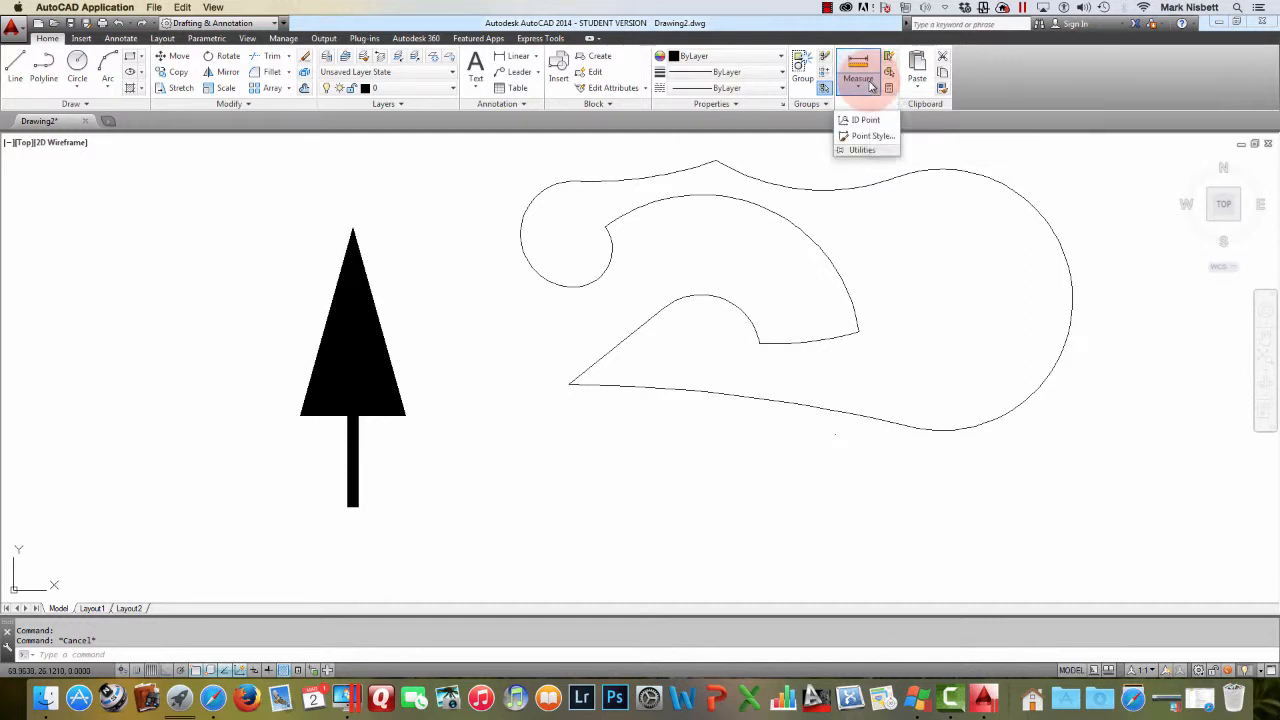
left_click(870, 85)
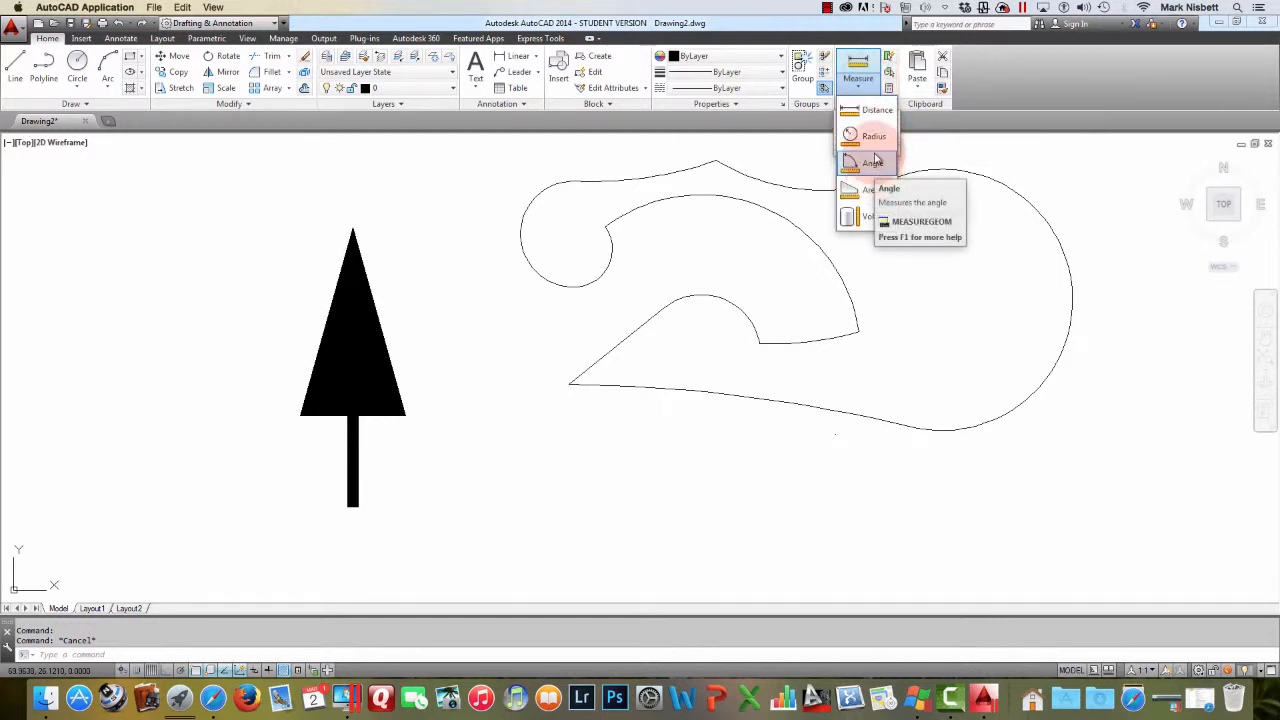
left_click(872, 85)
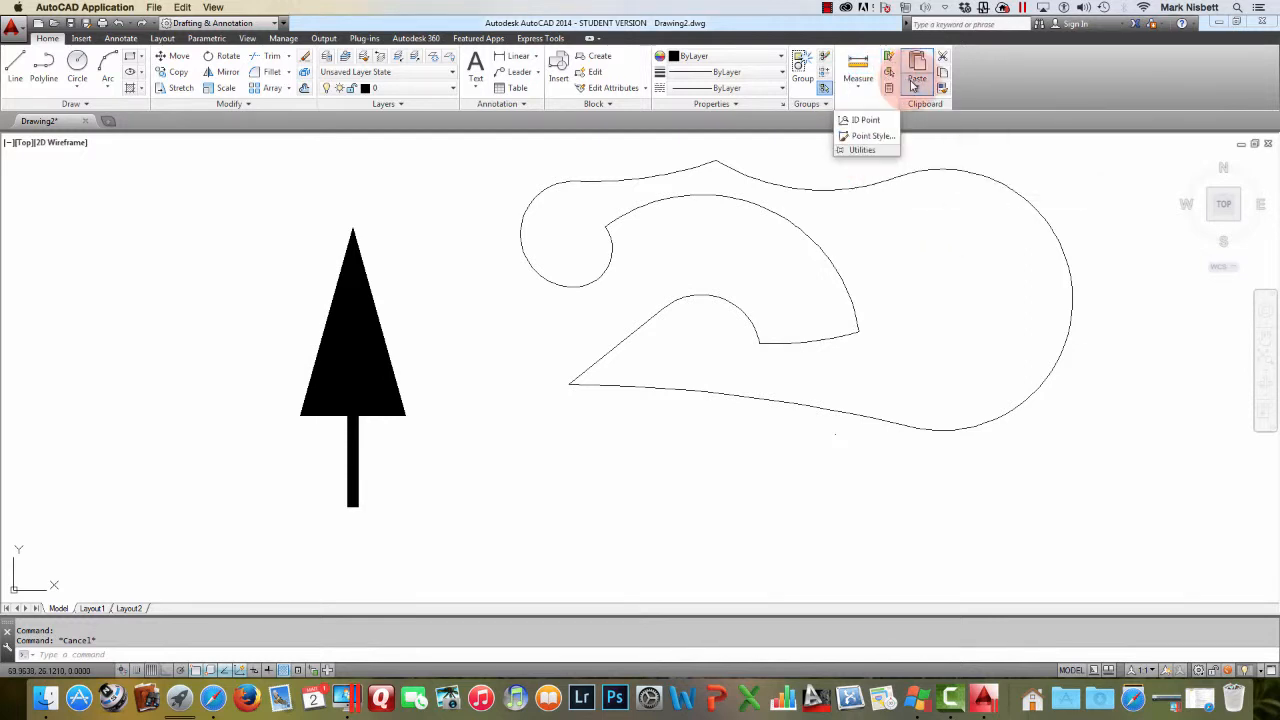
key("Escape")
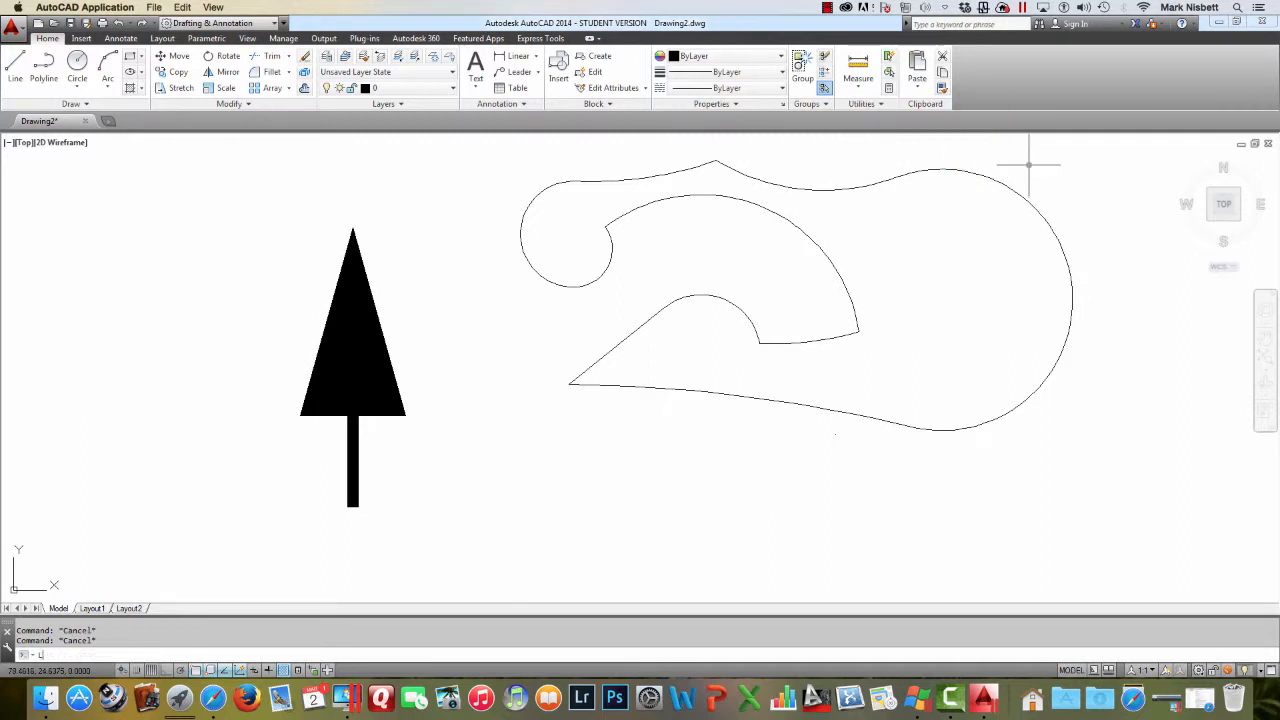
List the closed polyline's properties and review its segment data in the text window
type("LIST")
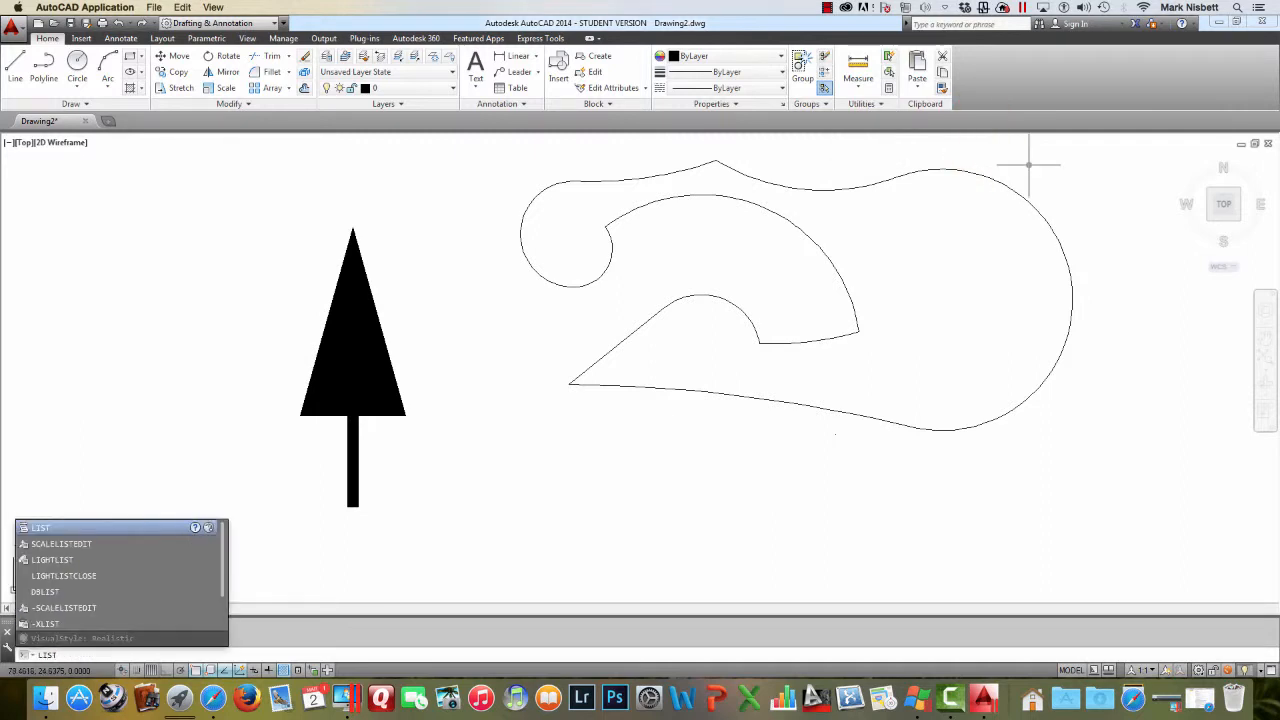
key("Return")
left_click(988, 181)
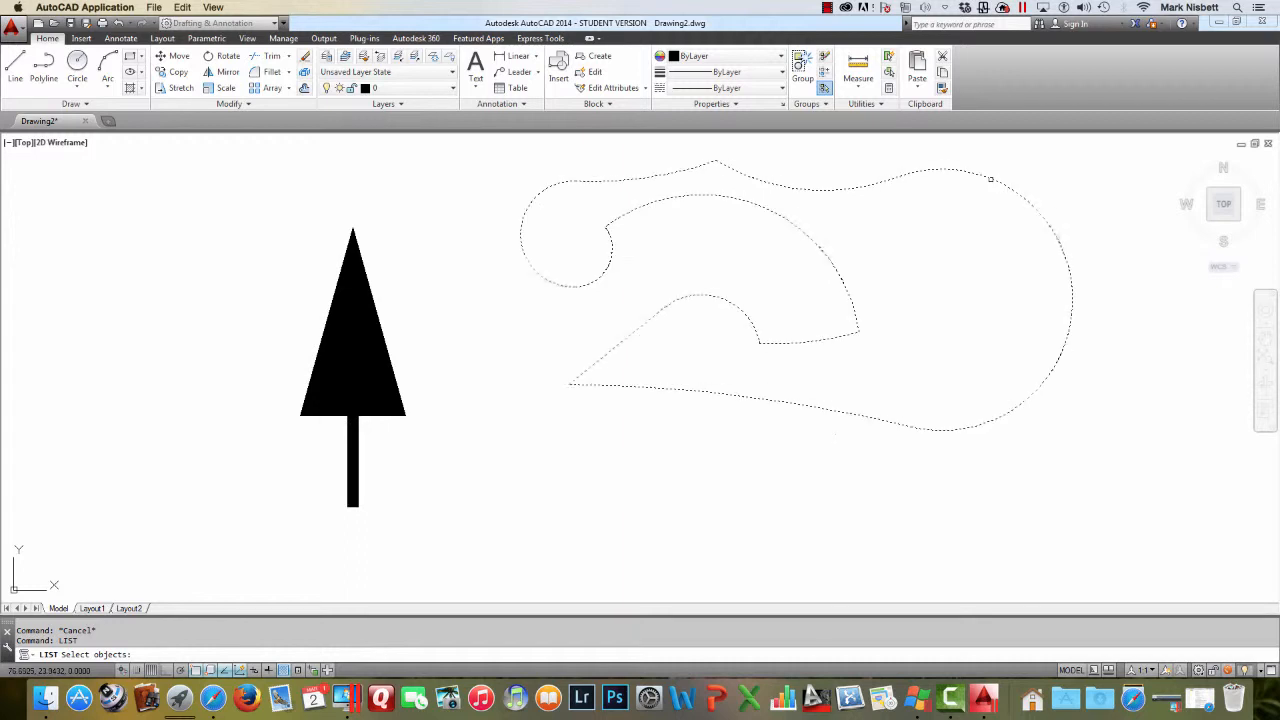
key("Return")
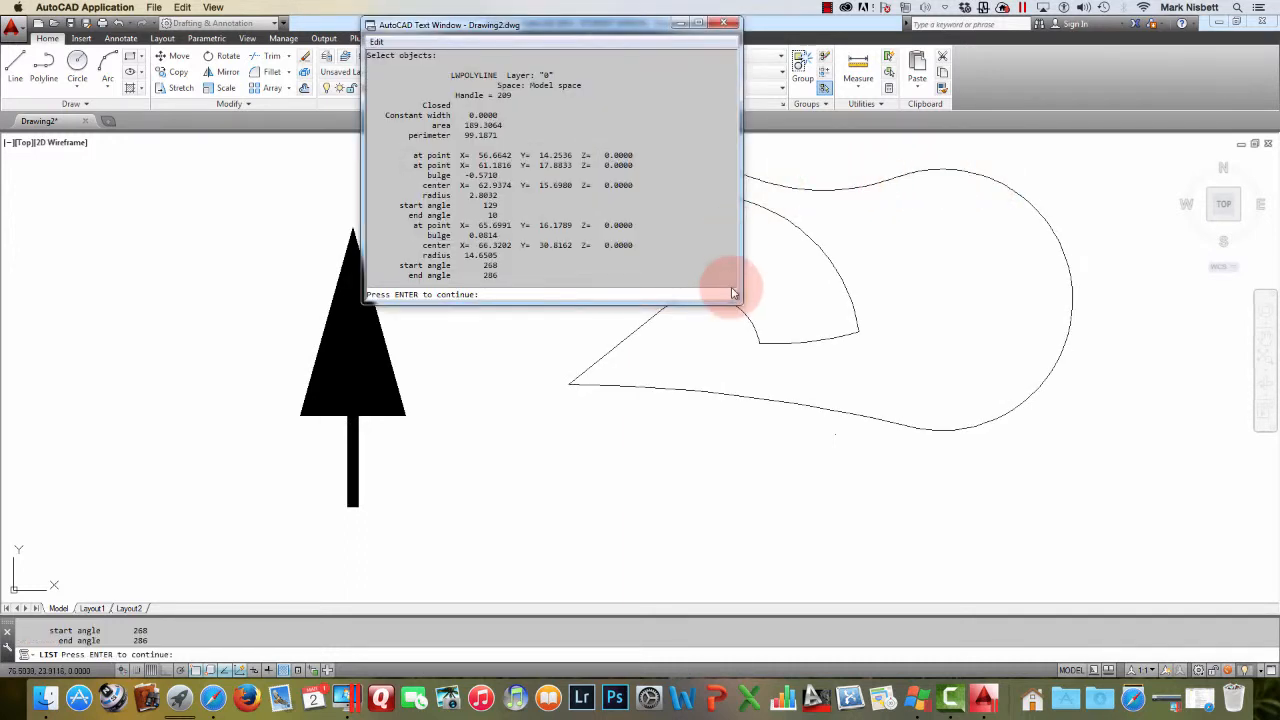
left_click_drag(738, 301, 826, 451)
key("Return")
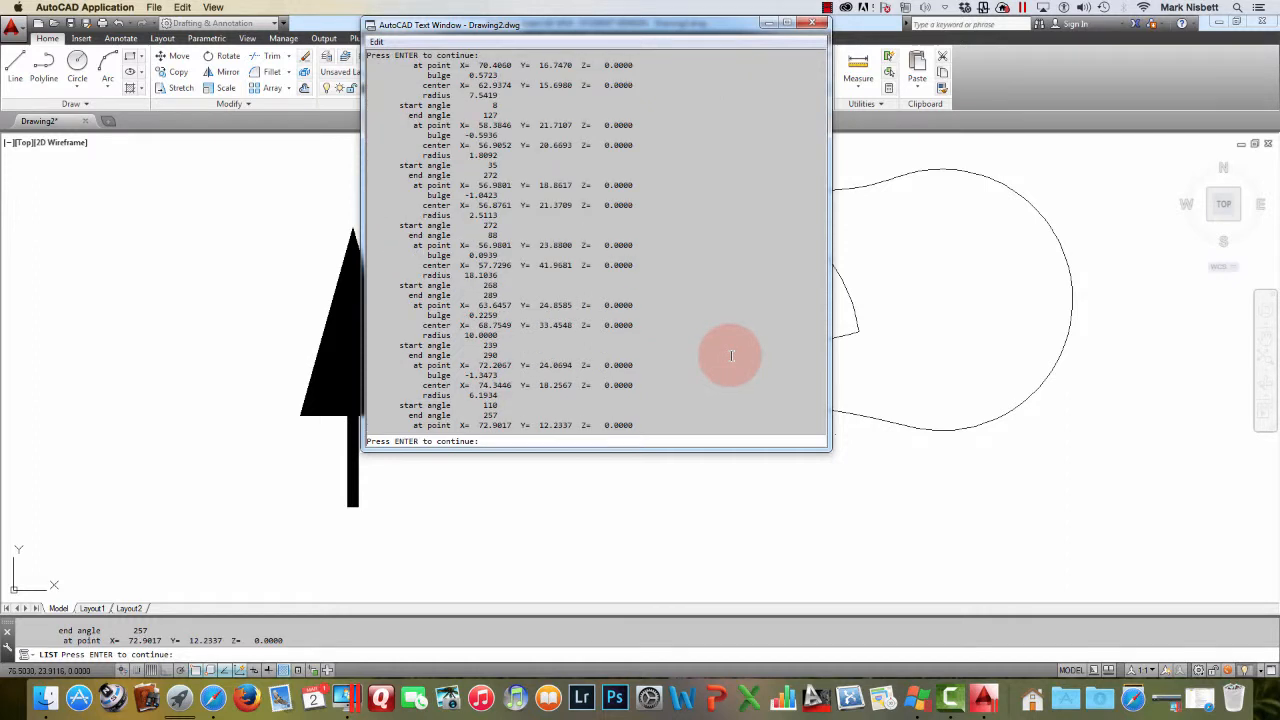
key("Return")
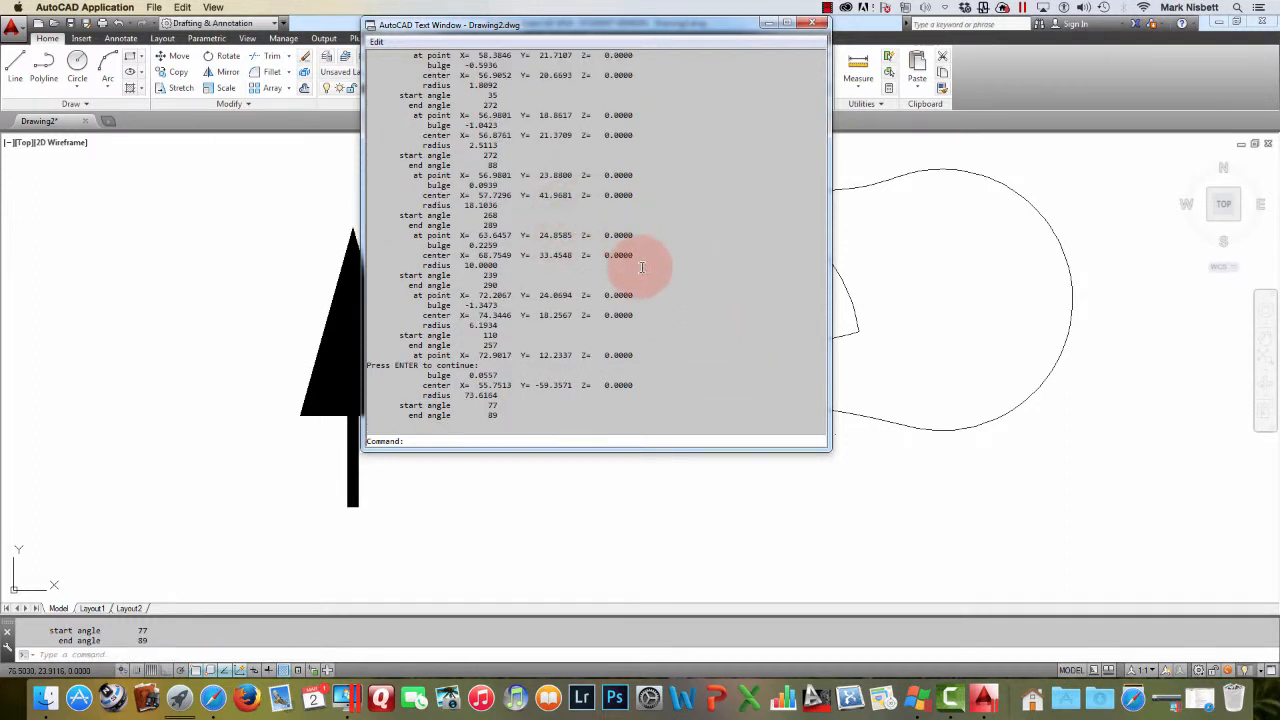
scroll(636, 264, "up", 15)
scroll(643, 263, "down", 8)
scroll(645, 263, "up", 10)
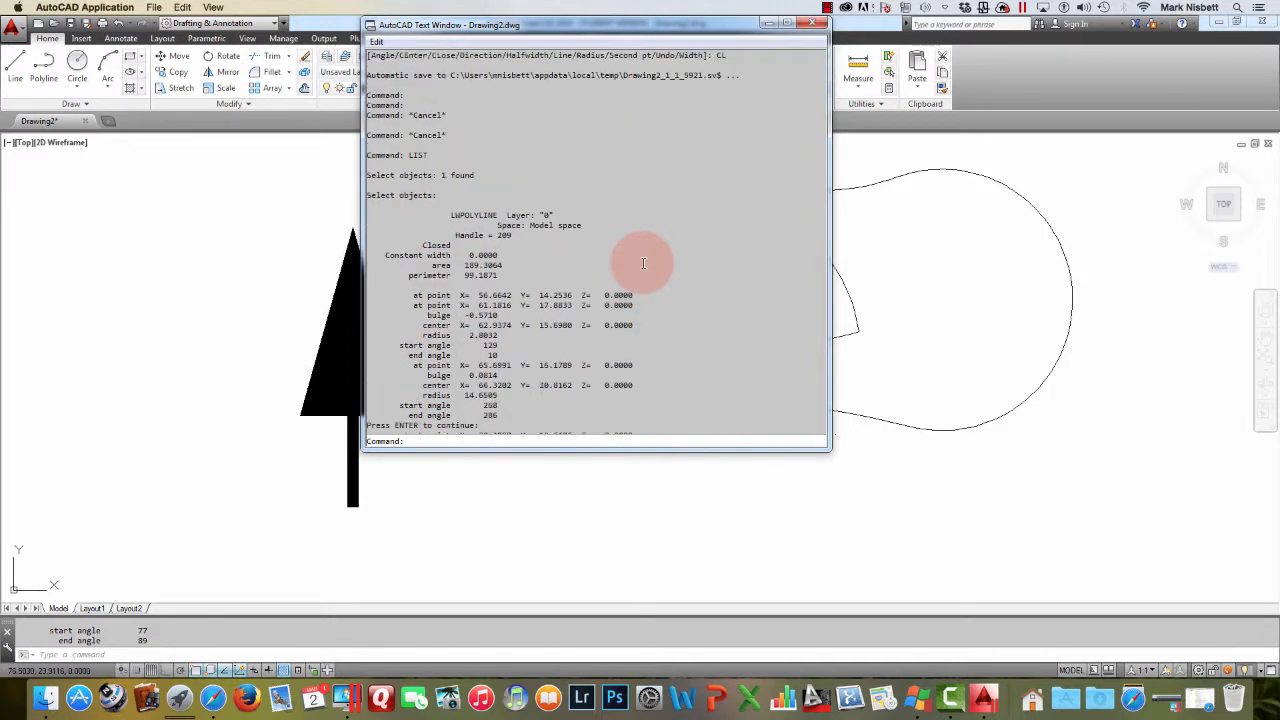
scroll(645, 263, "down", 4)
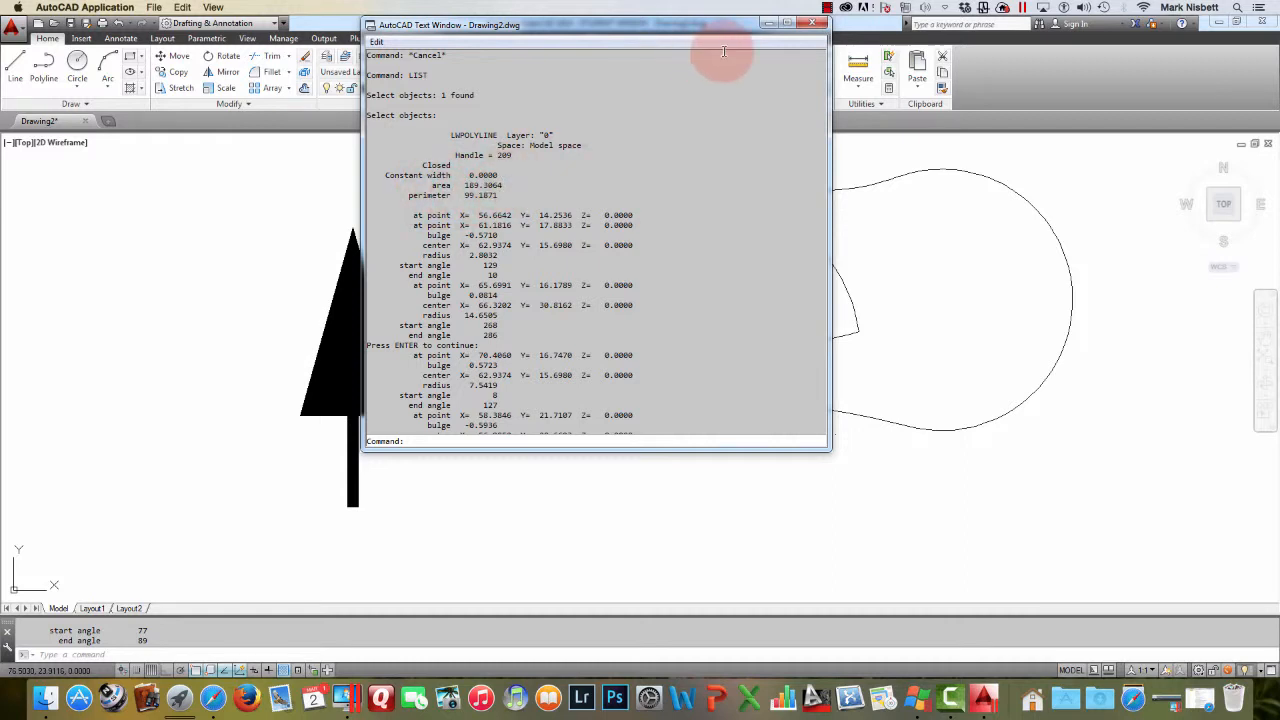
left_click(812, 23)
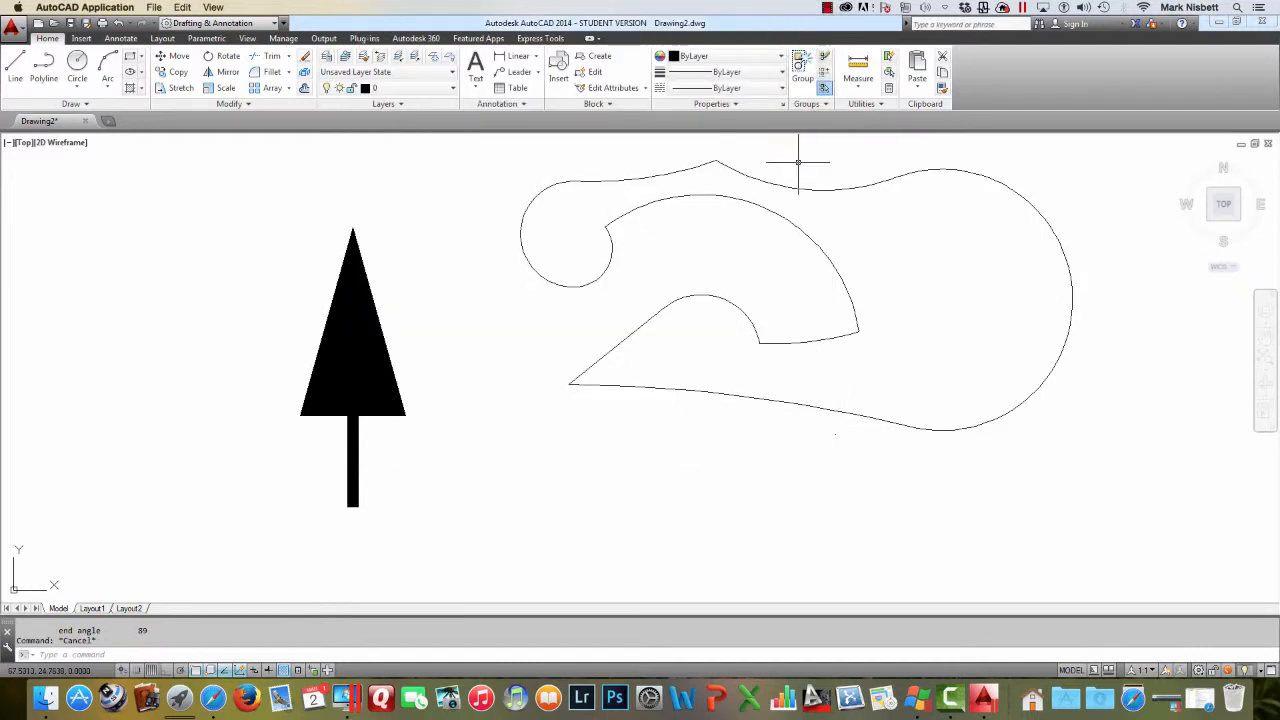
Switch to the NW isometric view and zoom to examine the polyline shapes in 3D
key("Escape")
key("Escape")
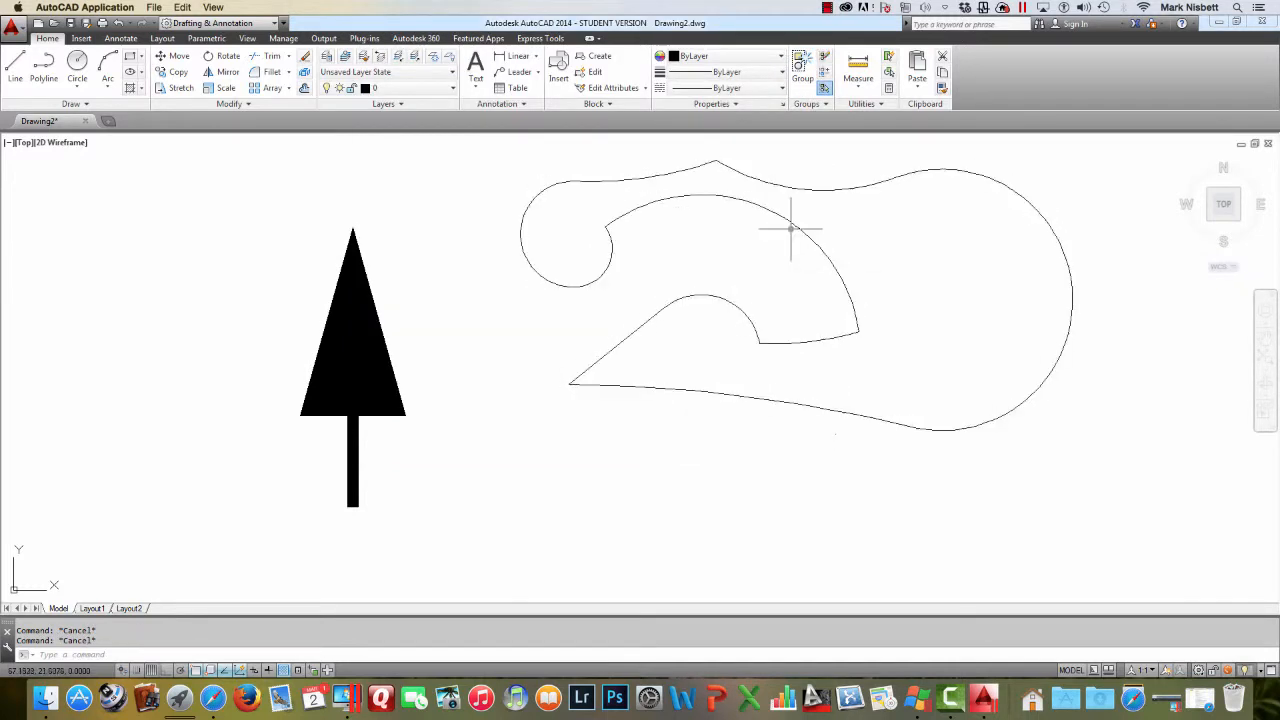
left_click(795, 226)
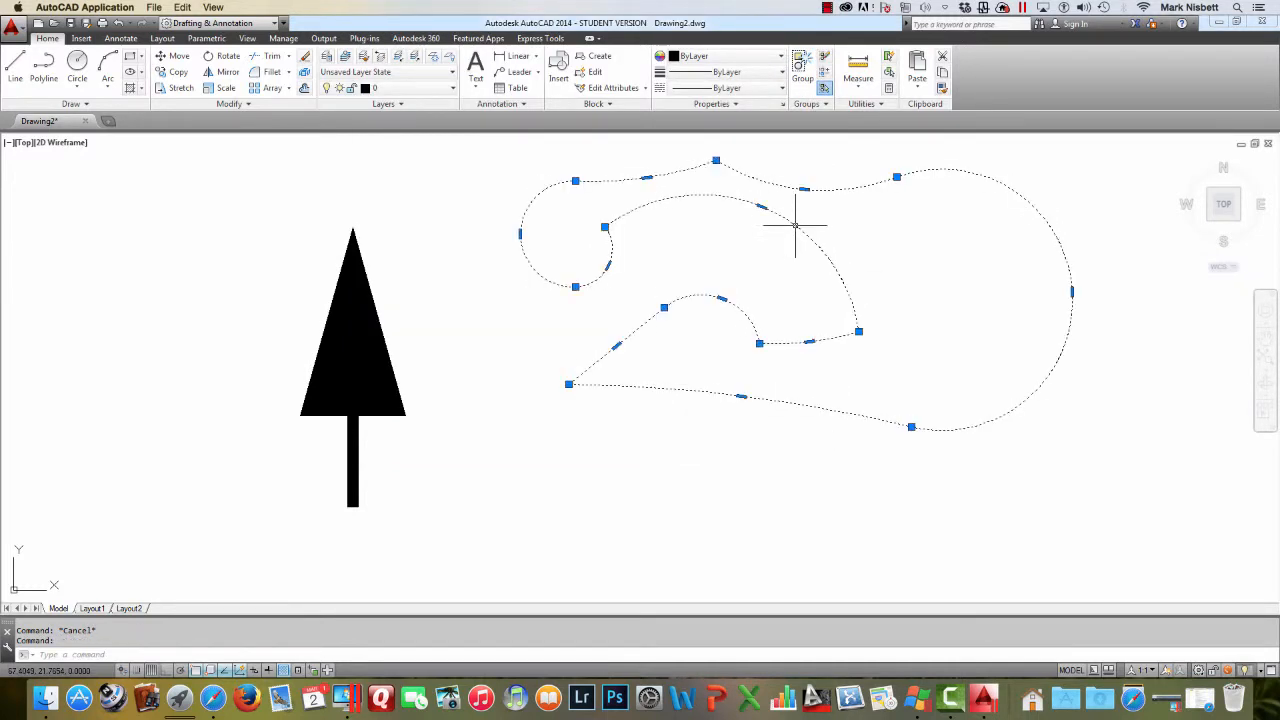
key("Escape")
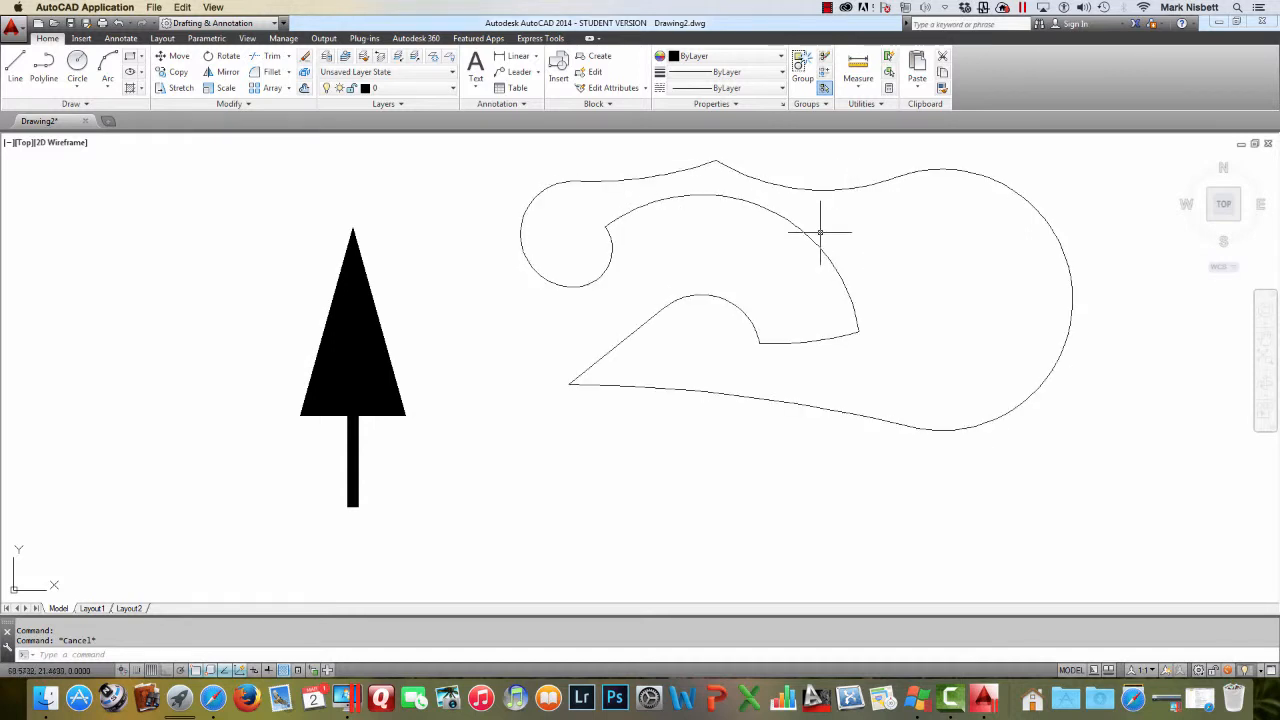
left_click(1212, 195)
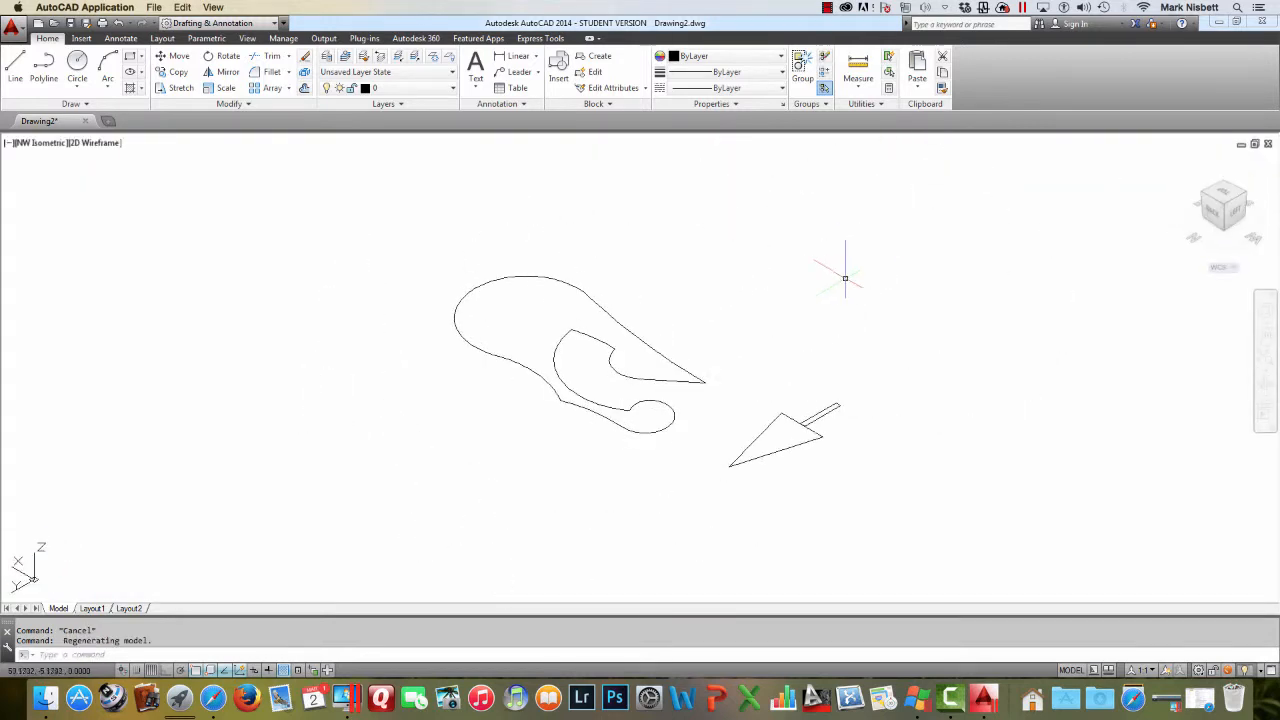
middle_click_drag(681, 357, 787, 366)
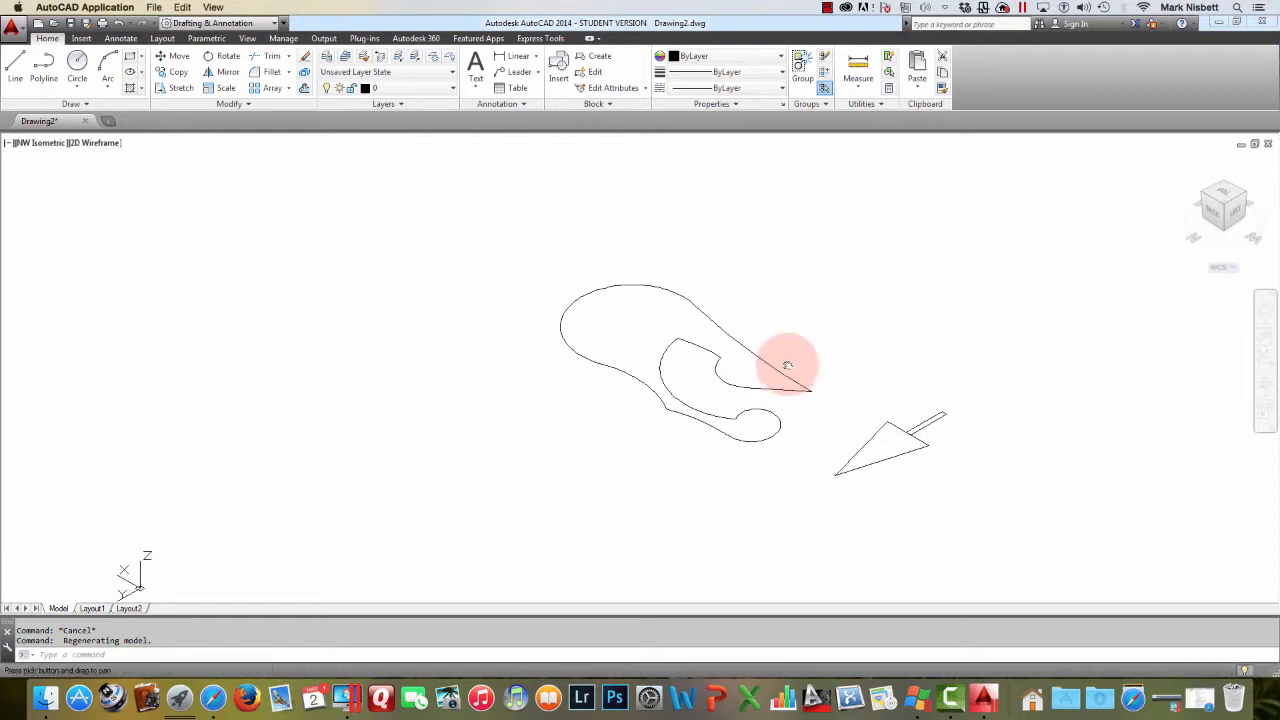
scroll(716, 378, "up", 5)
scroll(714, 375, "down", 7)
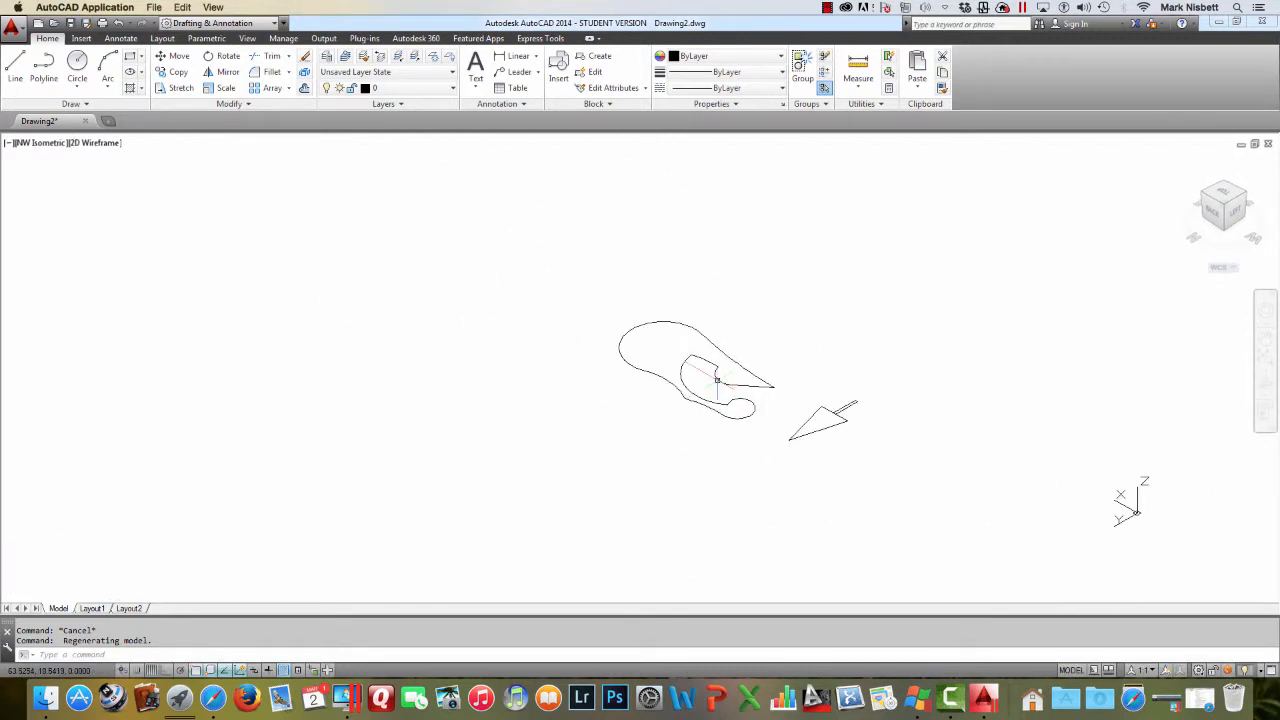
scroll(718, 378, "up", 4)
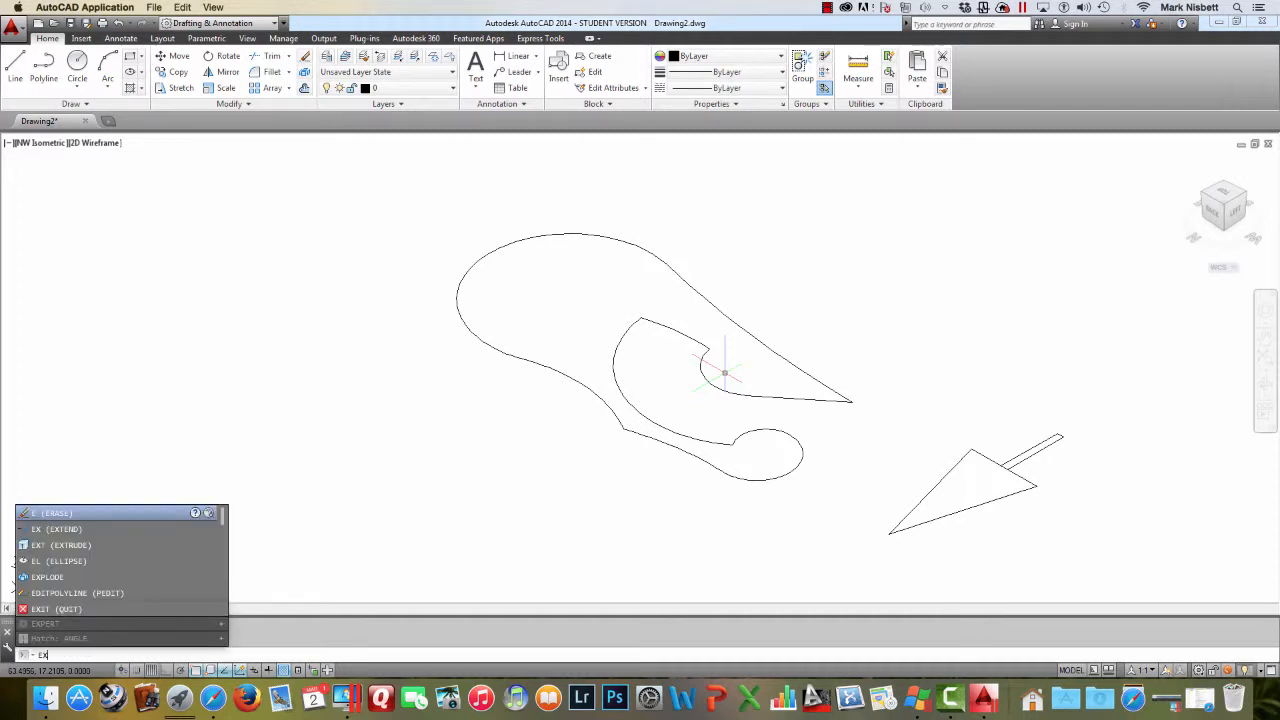
Extrude the closed polyline to a height picked on screen
type("T")
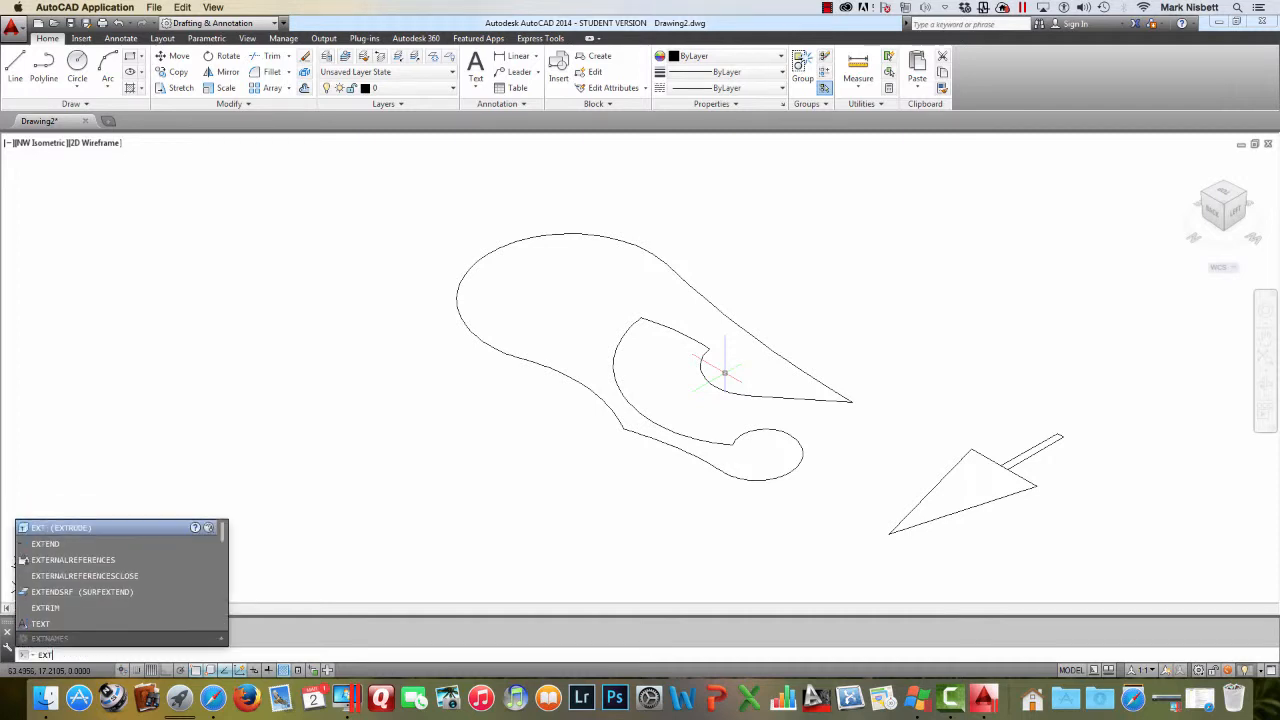
key("Return")
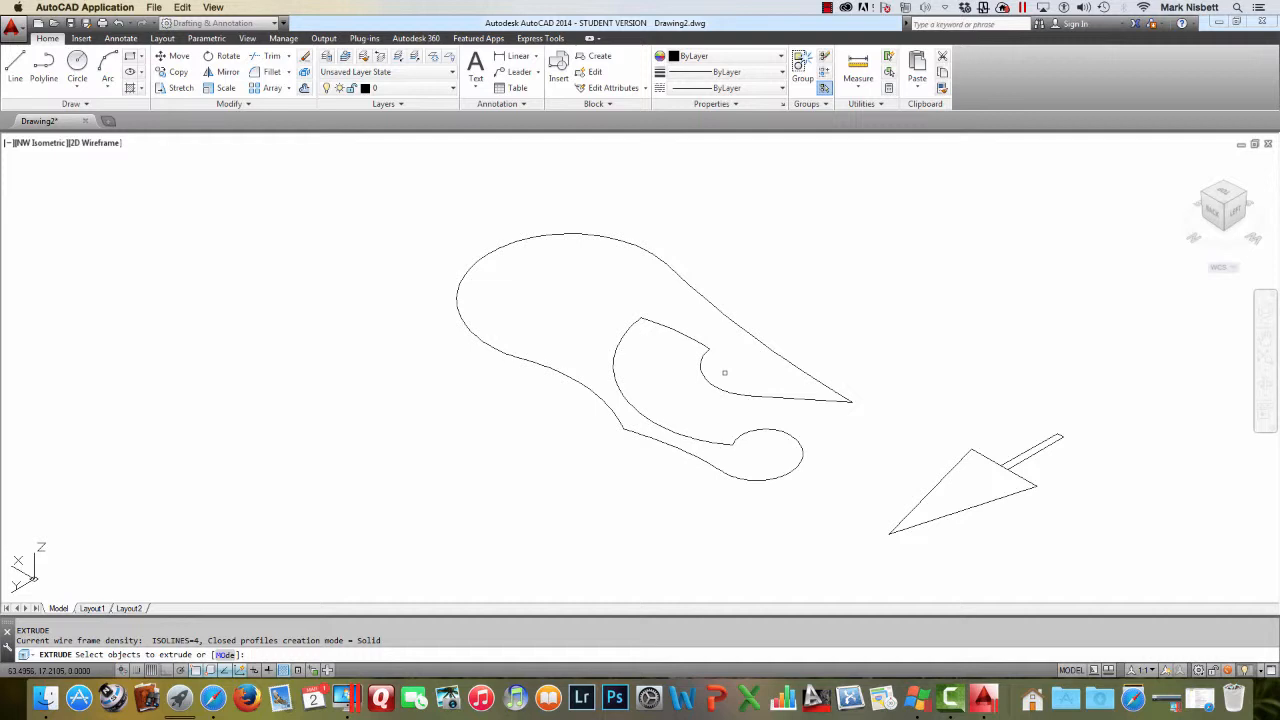
left_click(719, 388)
key("Return")
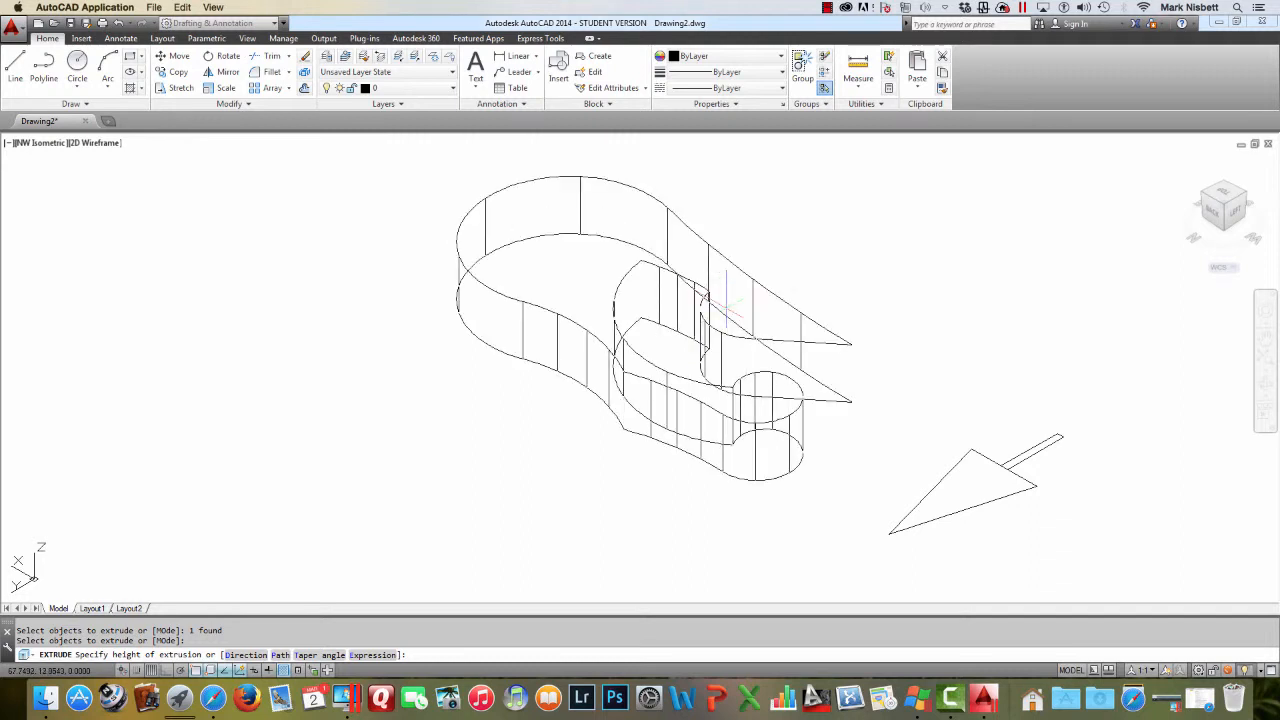
left_click(727, 300)
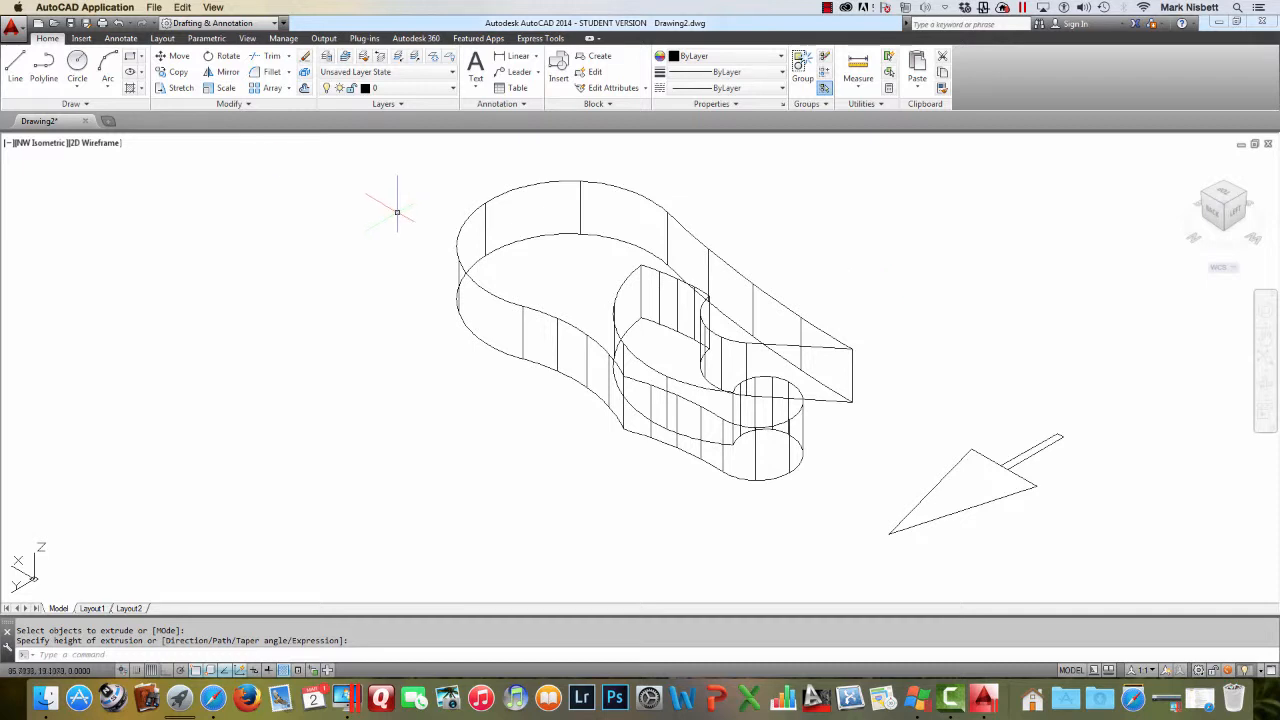
Switch the visual style to Conceptual and orbit to inspect the extruded solid
left_click(95, 143)
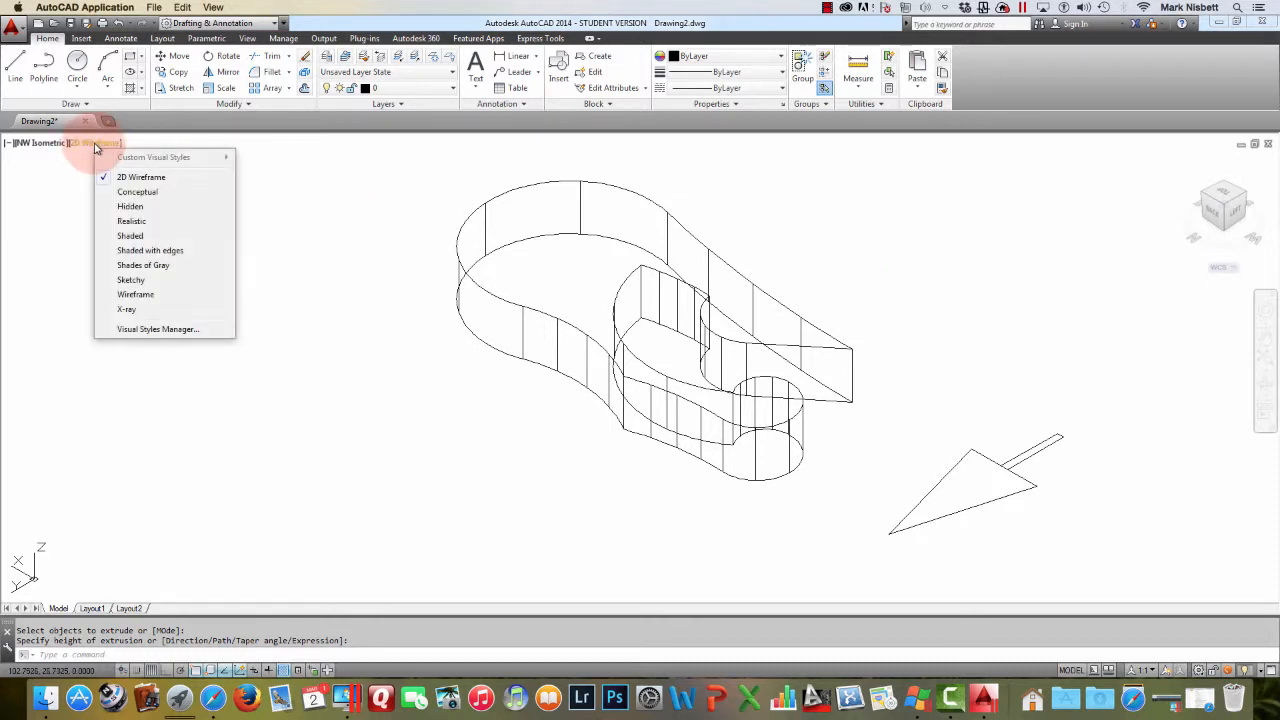
left_click(137, 191)
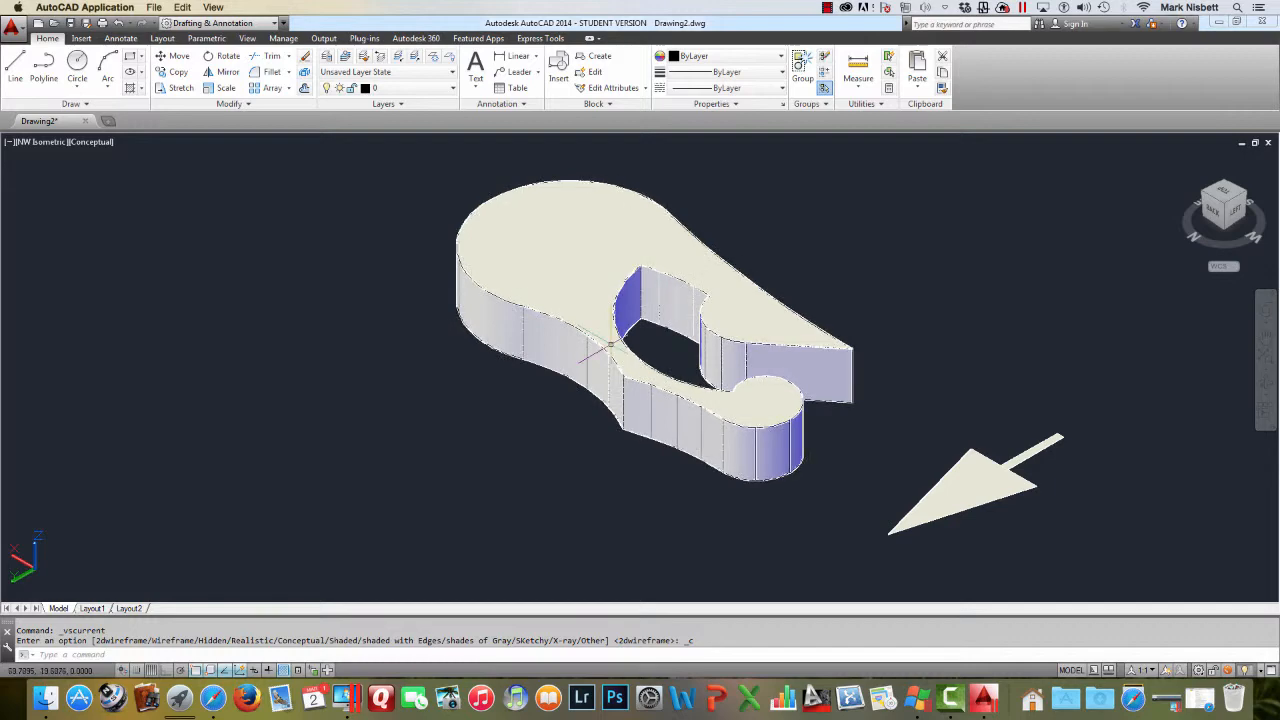
middle_click_drag(935, 328, 773, 328, "shift")
middle_click_drag(815, 333, 775, 326, "shift")
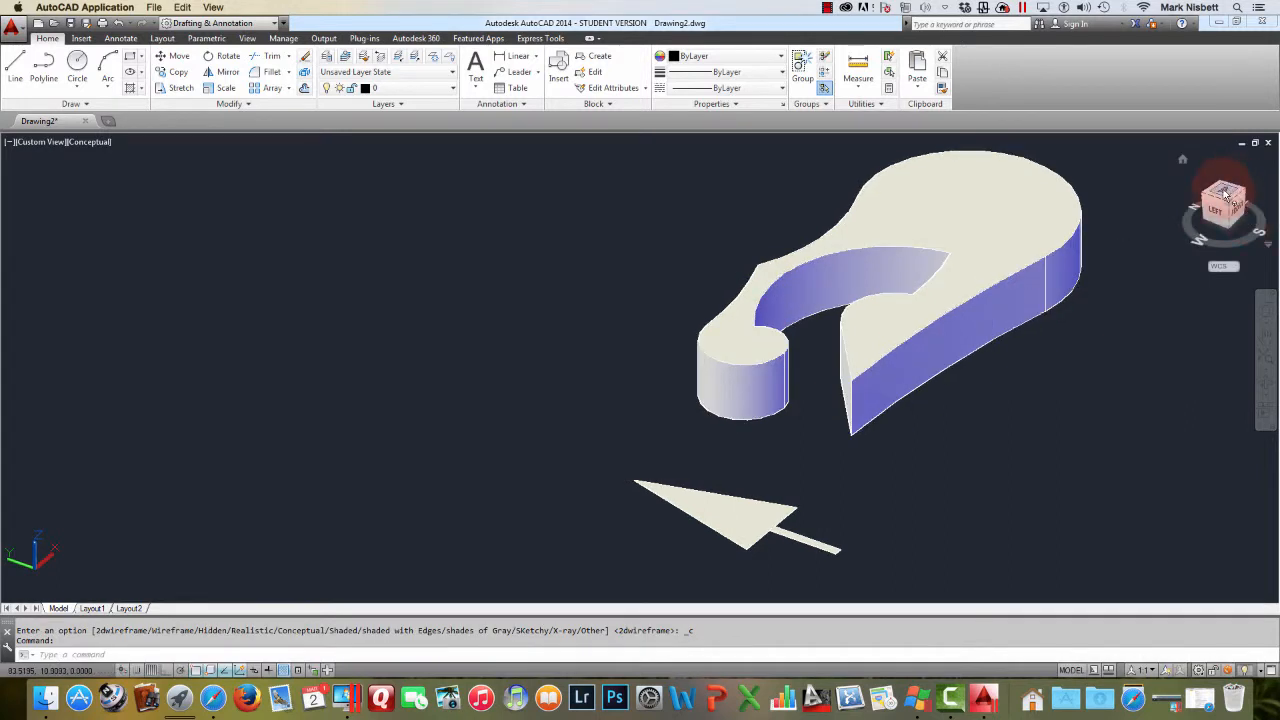
Return to the Top view and set the visual style back to 2D Wireframe
left_click(1224, 193)
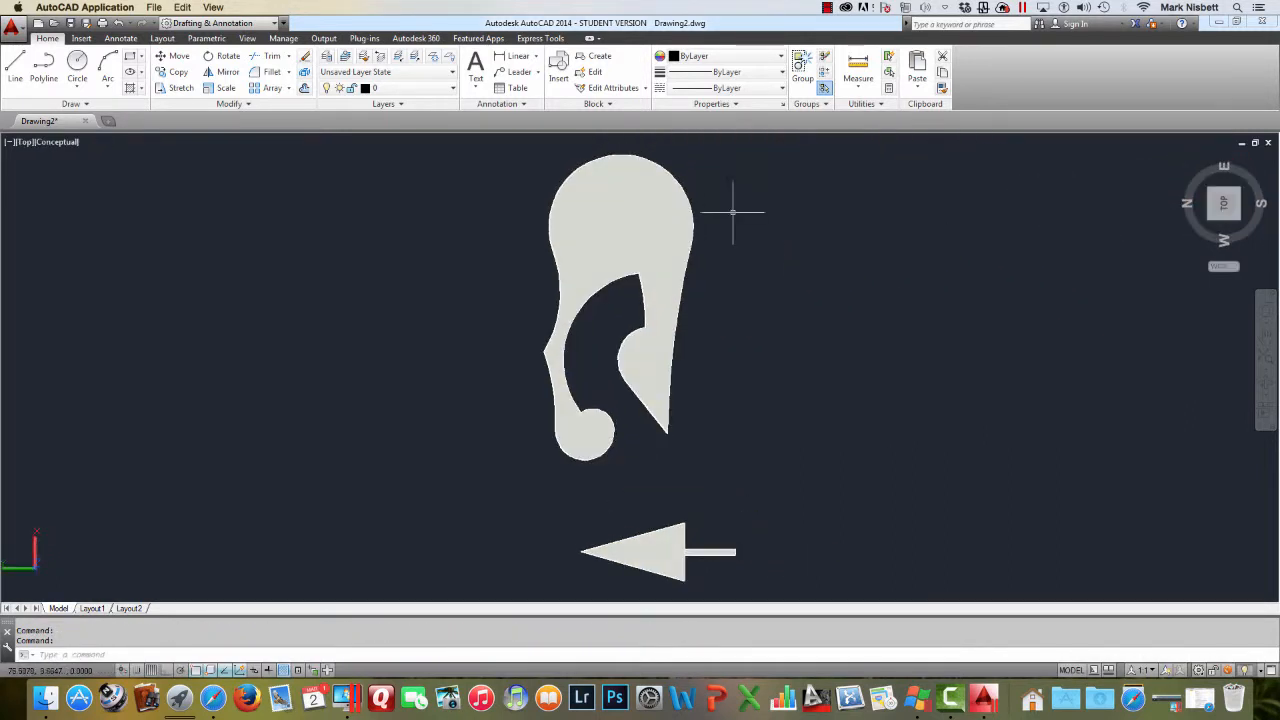
left_click(53, 141)
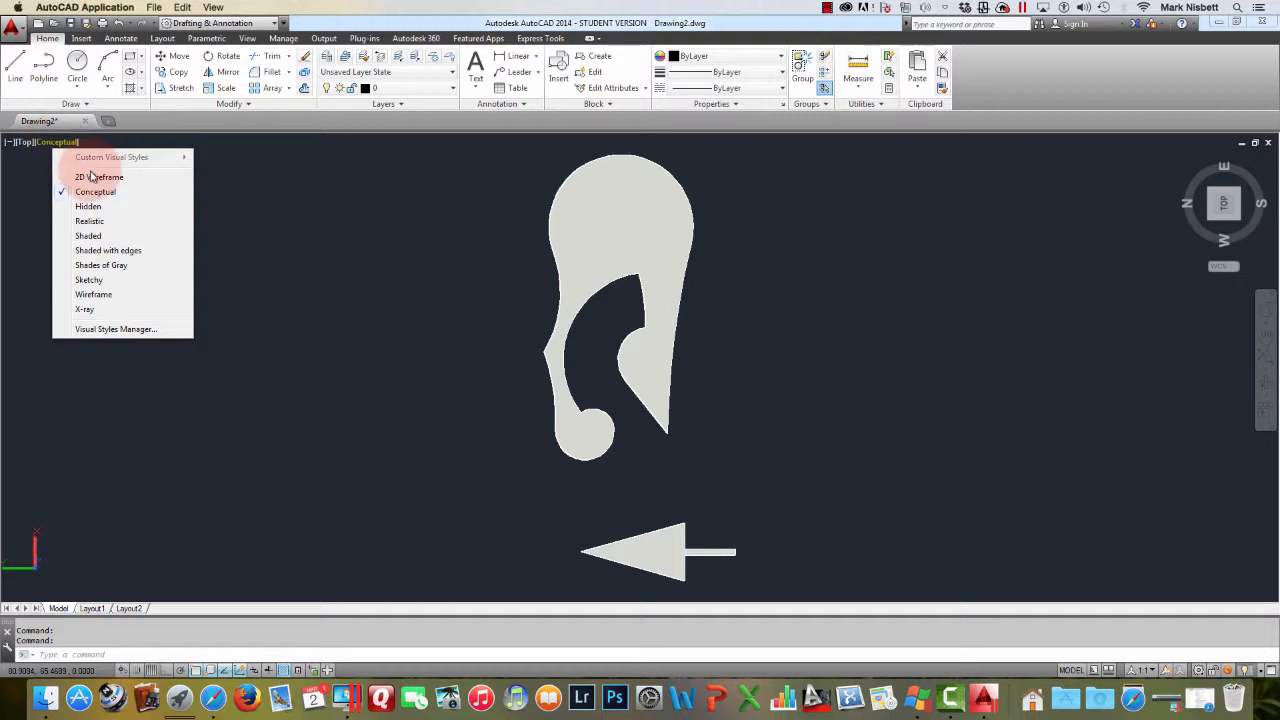
left_click(92, 177)
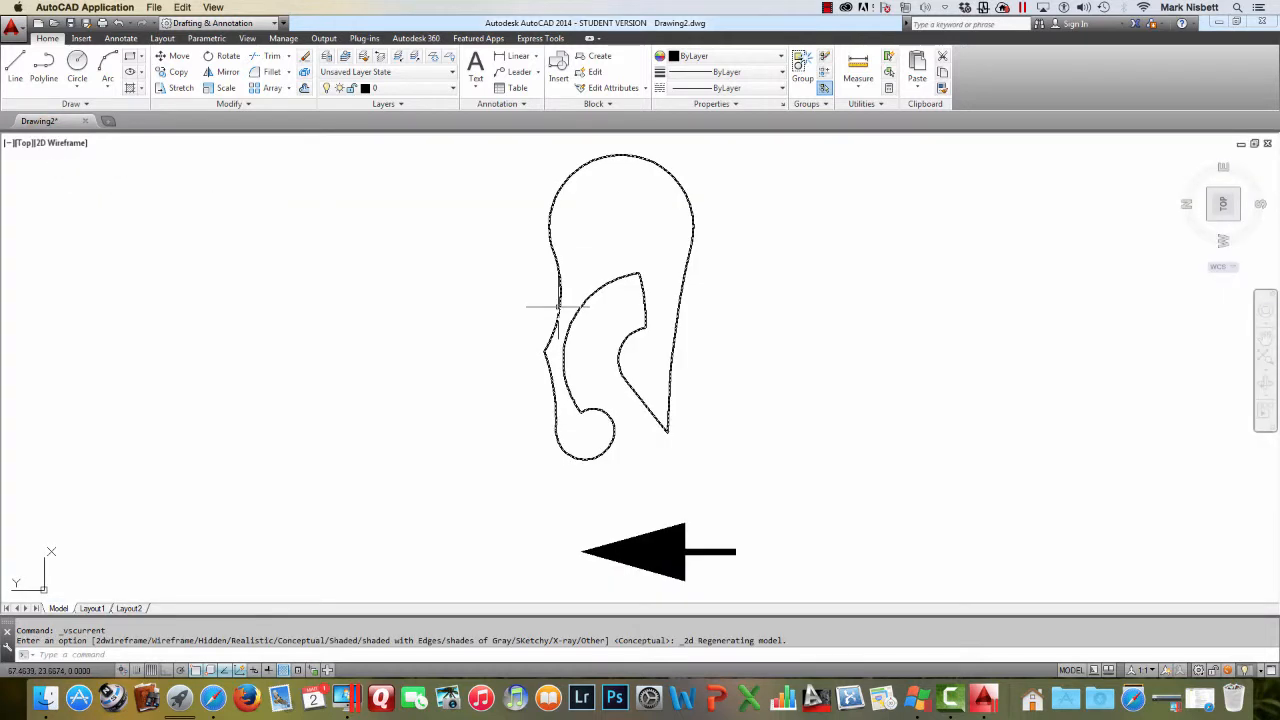
type("e")
key("Return")
key("Escape")
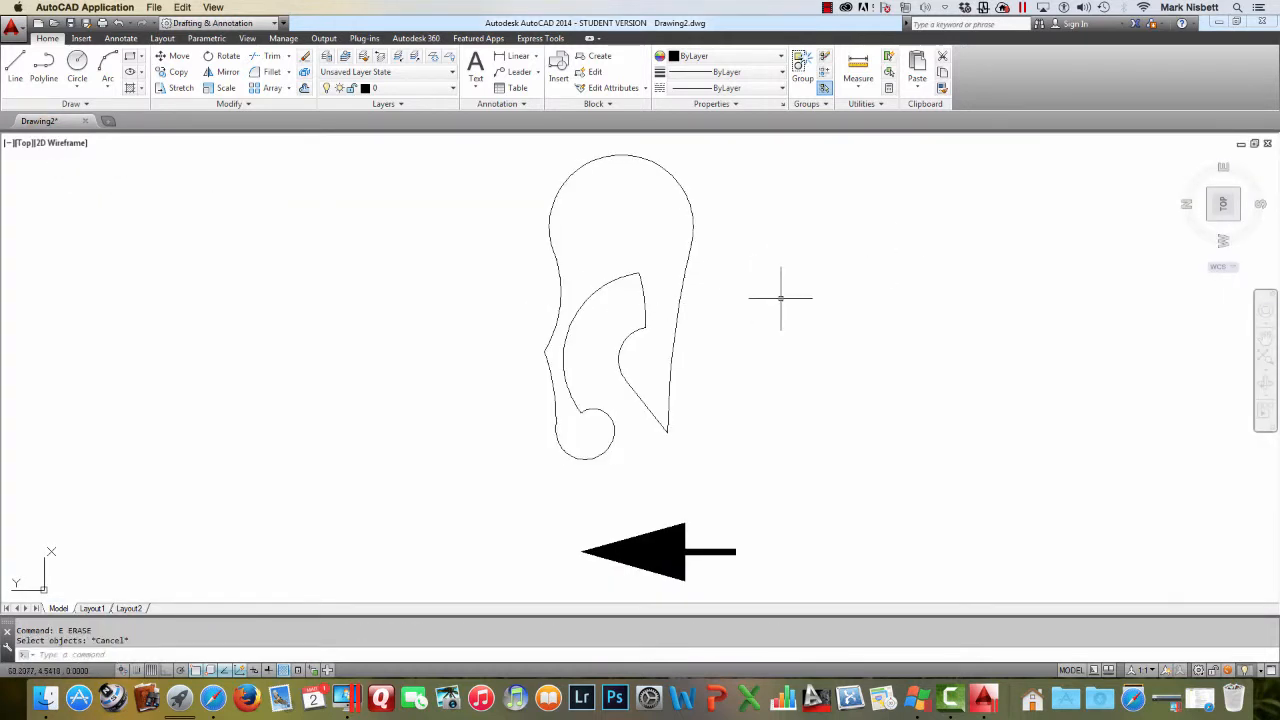
Erase the extruded solid and the arrow with a window selection
type("e")
key("Return")
left_click(794, 300)
left_click(599, 540)
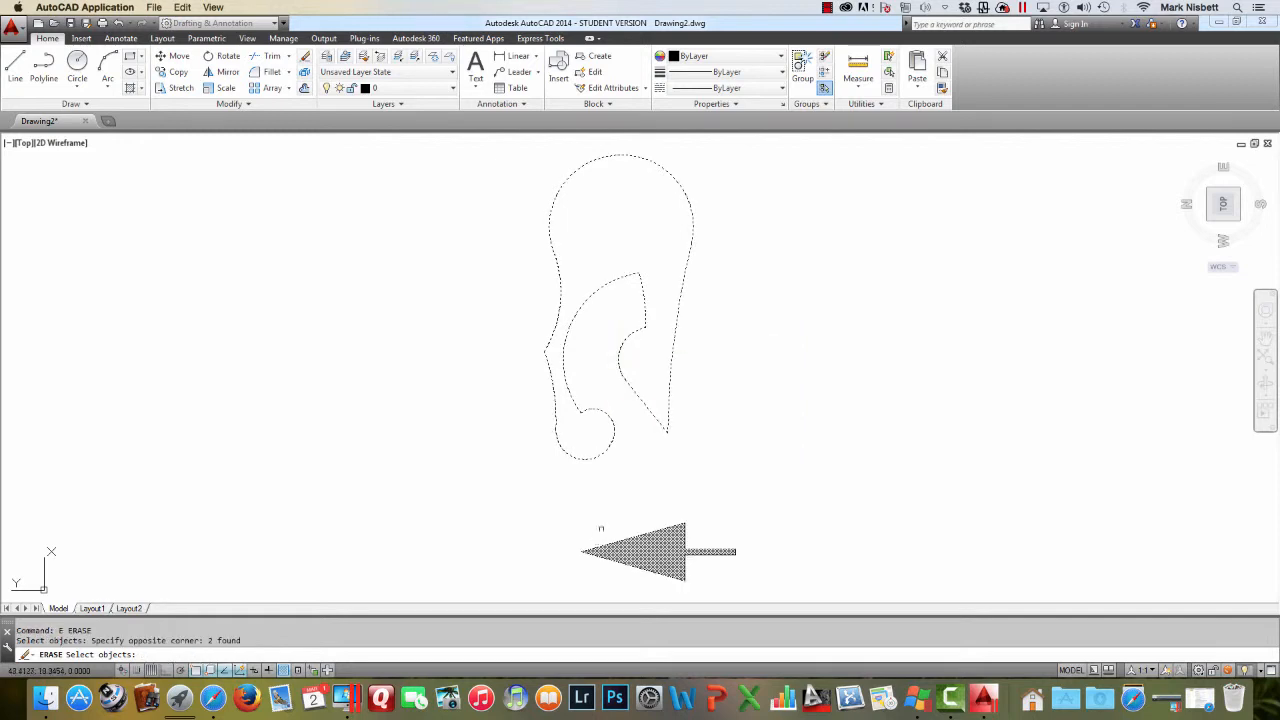
key("Return")
Start a new polyline near the origin and draw its first straight segment
mouse_move(1223, 201)
left_mouse_down()
mouse_move(1210, 207)
mouse_move(1188, 162)
mouse_move(1223, 180)
mouse_move(1197, 205)
mouse_move(1211, 203)
mouse_move(1205, 190)
mouse_move(1165, 150)
mouse_move(1223, 180)
mouse_move(1225, 196)
left_mouse_up()
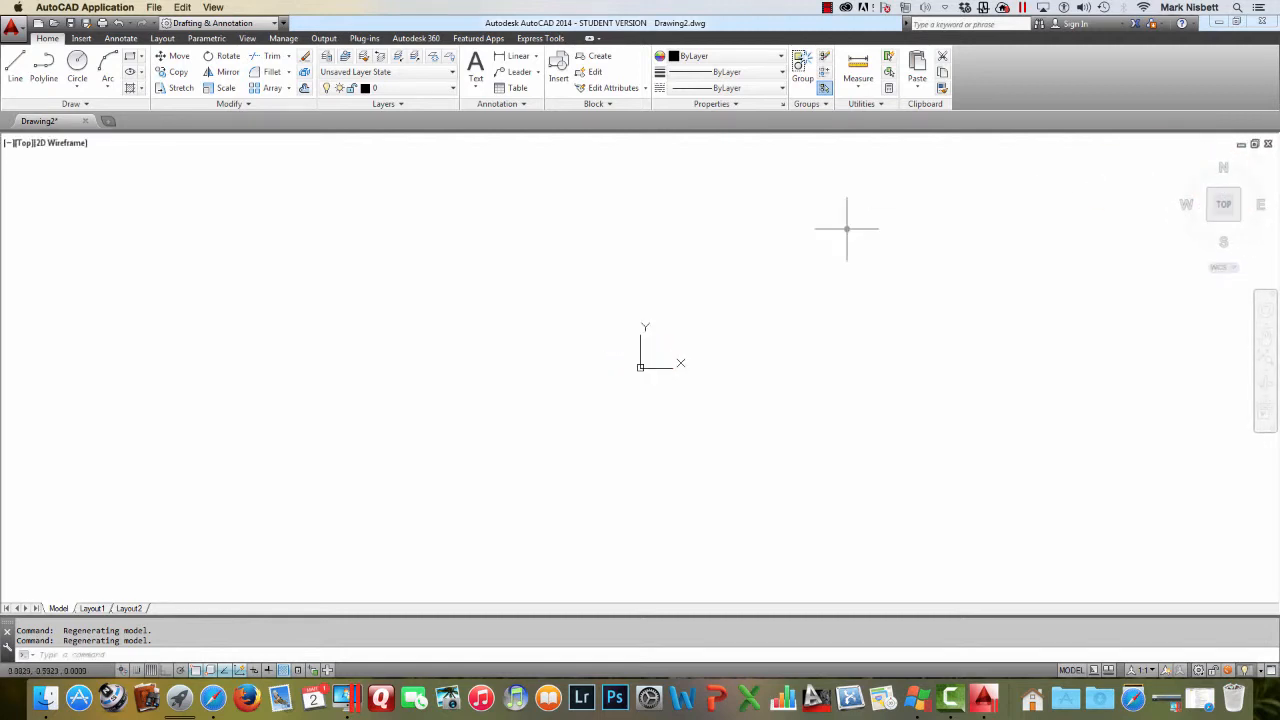
middle_click_drag(543, 294, 341, 342)
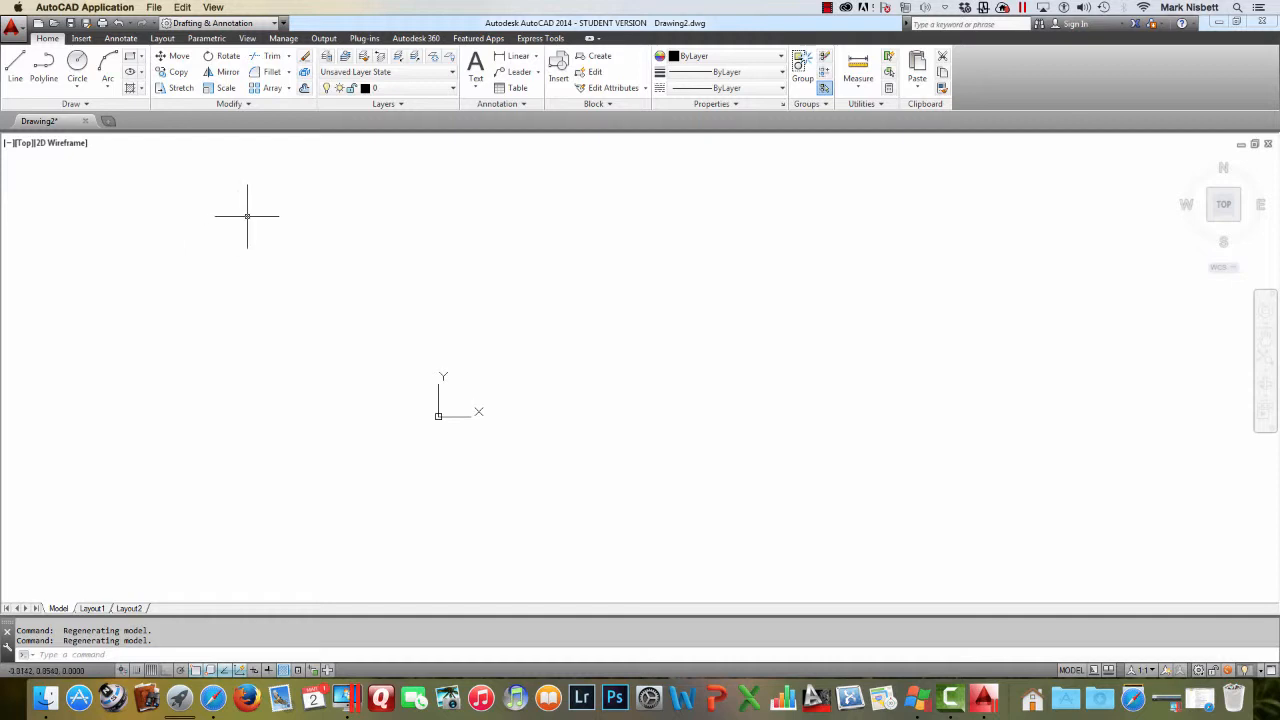
middle_click_drag(277, 200, 151, 254)
left_click(45, 78)
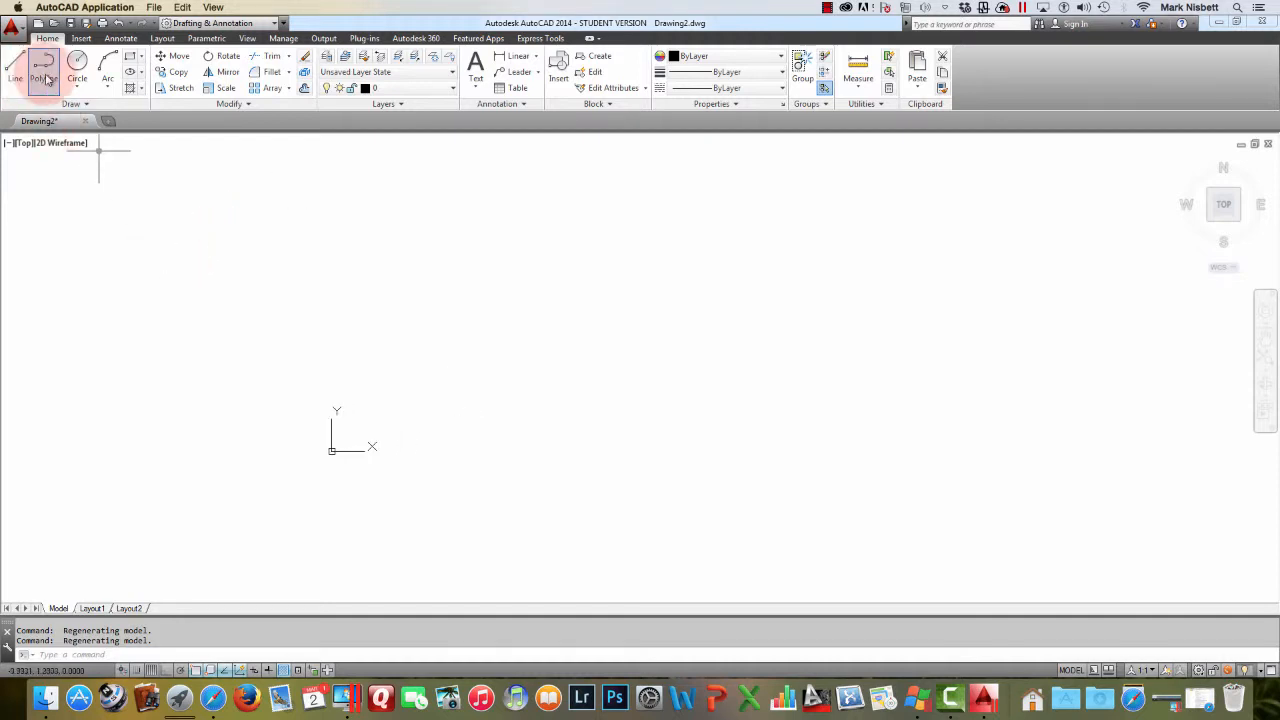
left_click(430, 434)
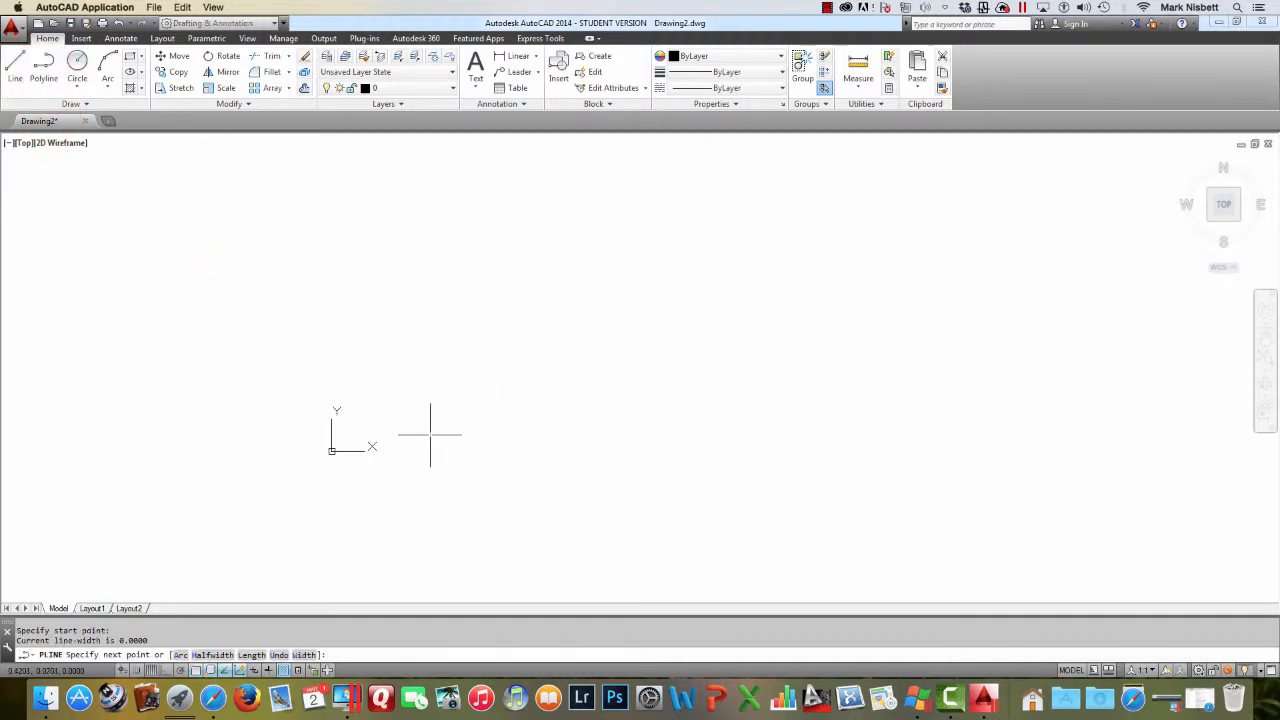
left_click(536, 360)
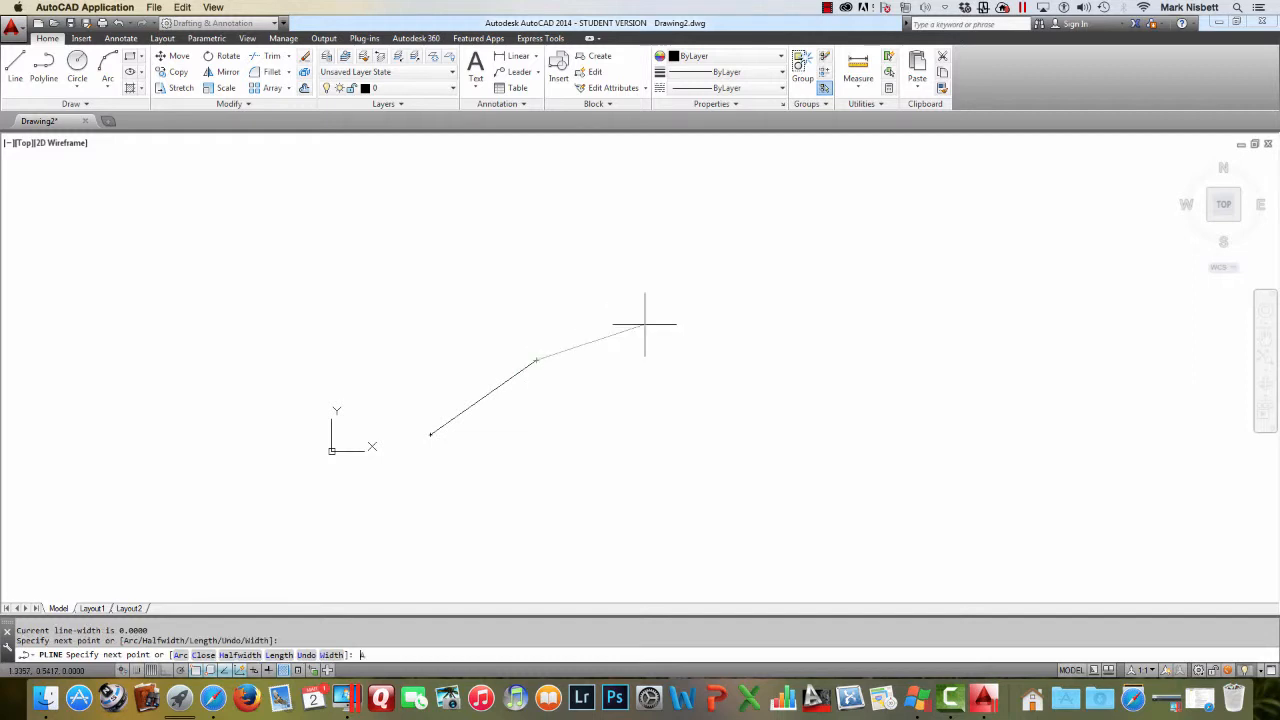
Switch the polyline to Arc mode and add two arc segments forming a wave
type("a")
key("Return")
left_click(747, 378)
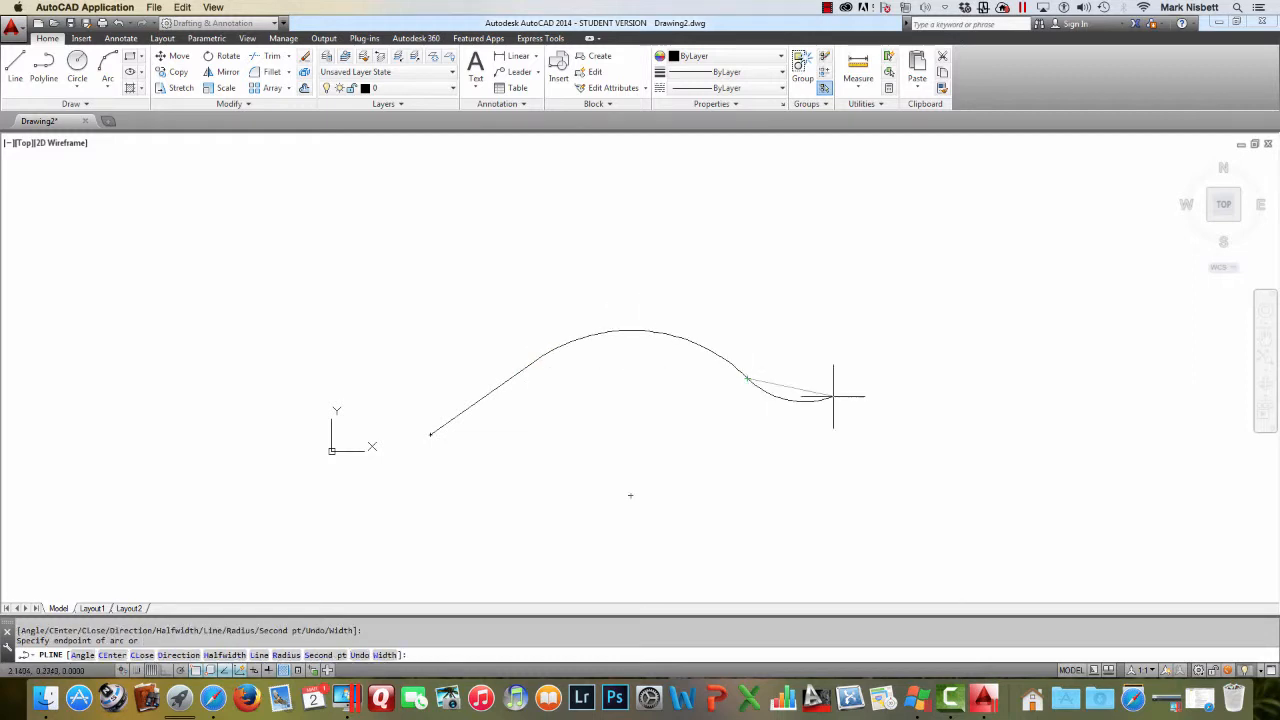
left_click(962, 420)
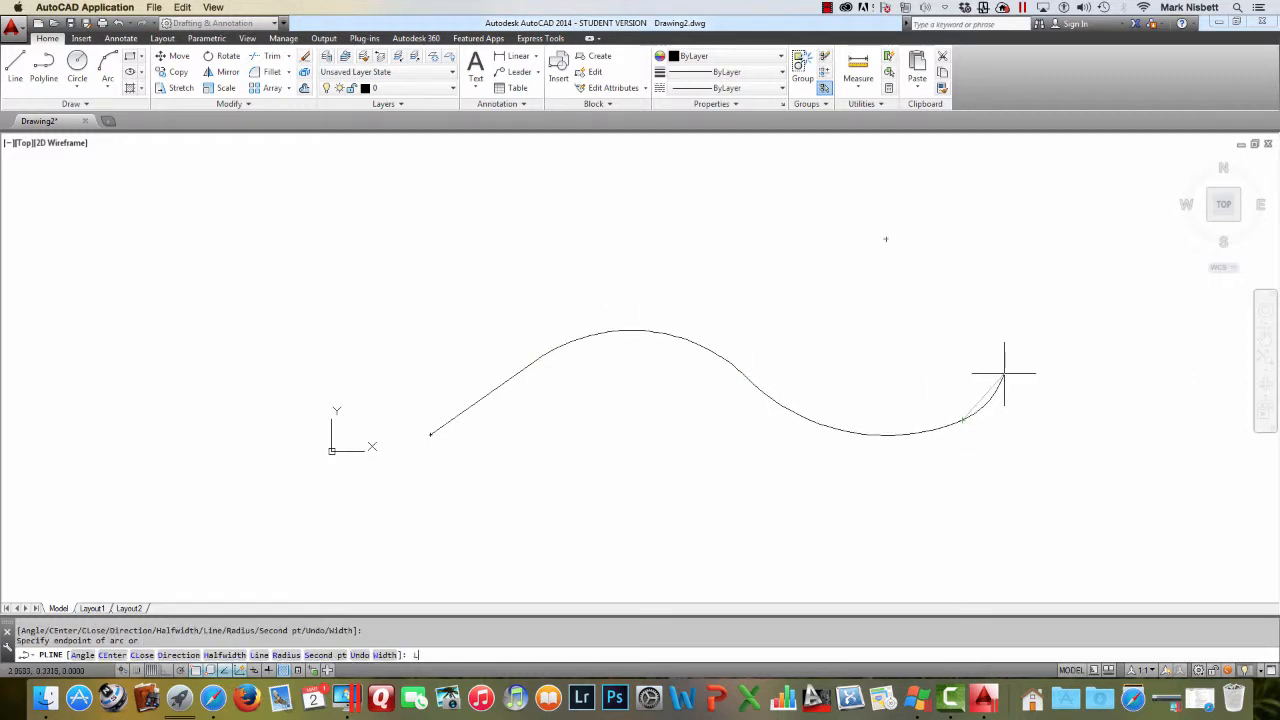
Switch back to Line mode, add two straight segments forming a peak, and end the polyline
type("l")
key("Return")
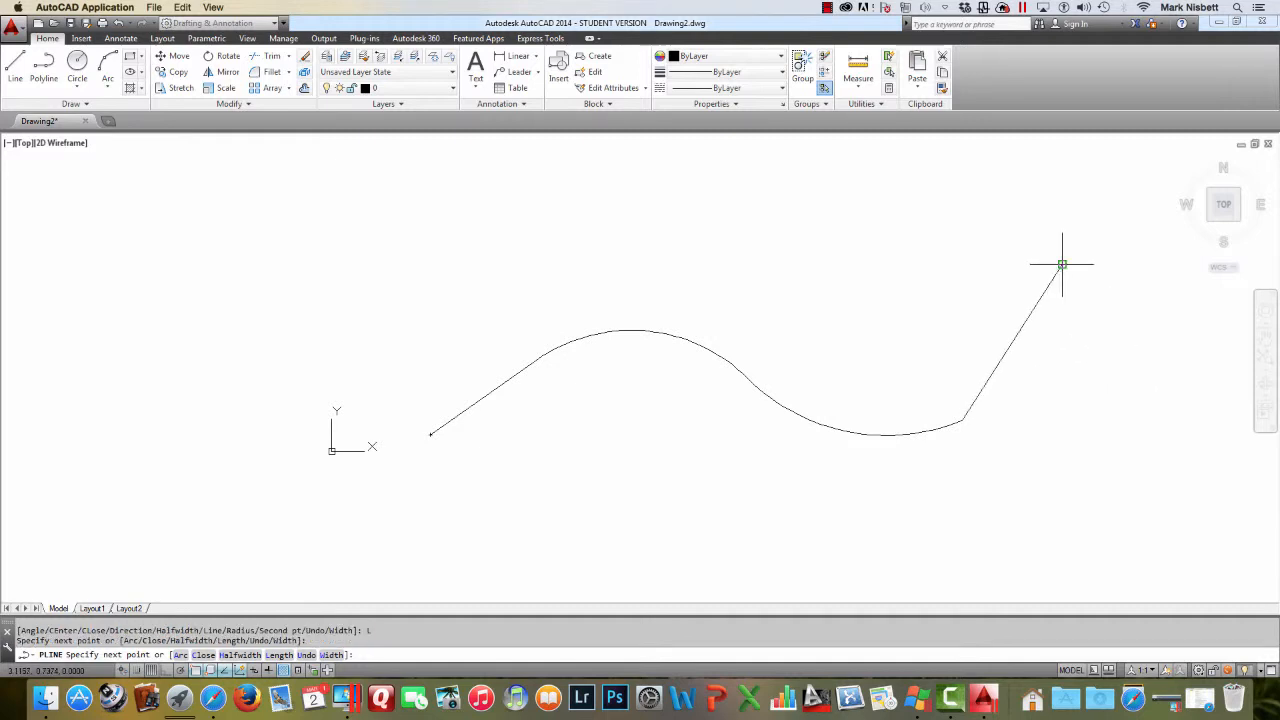
left_click(1062, 265)
left_click(1177, 420)
key("Return")
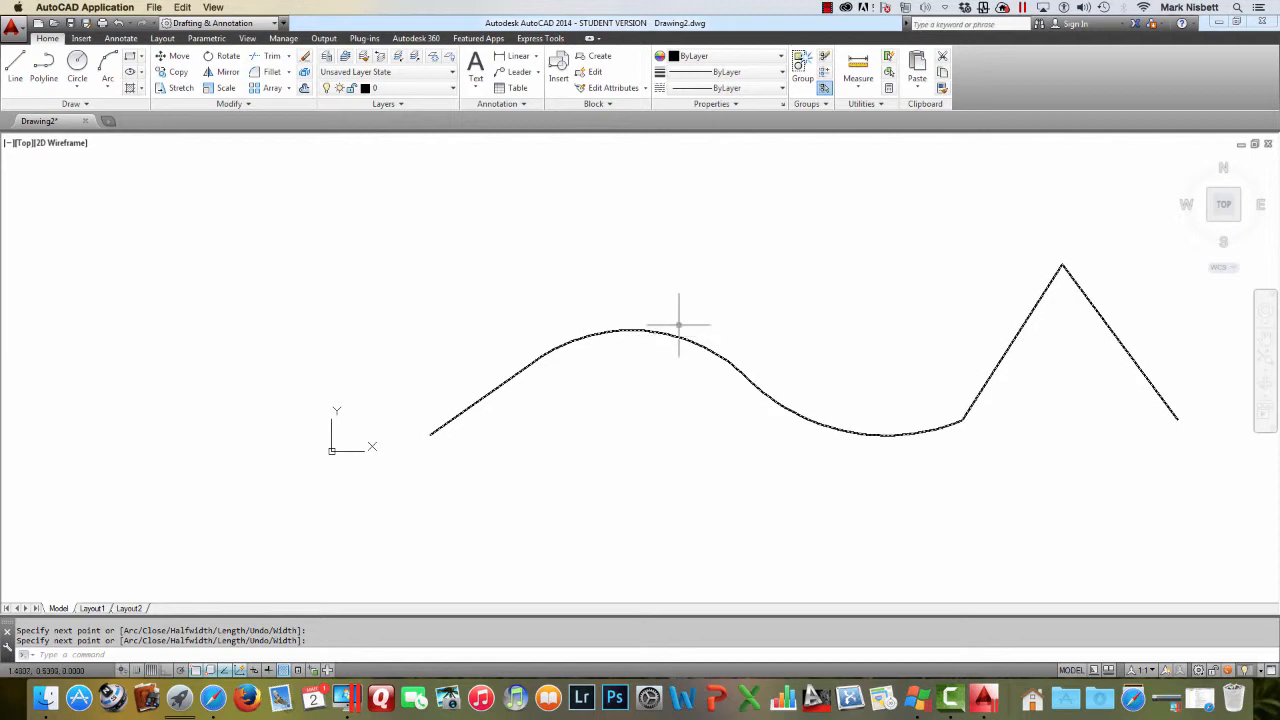
Draw a small circle centred on the polyline's start point
type("c")
key("Return")
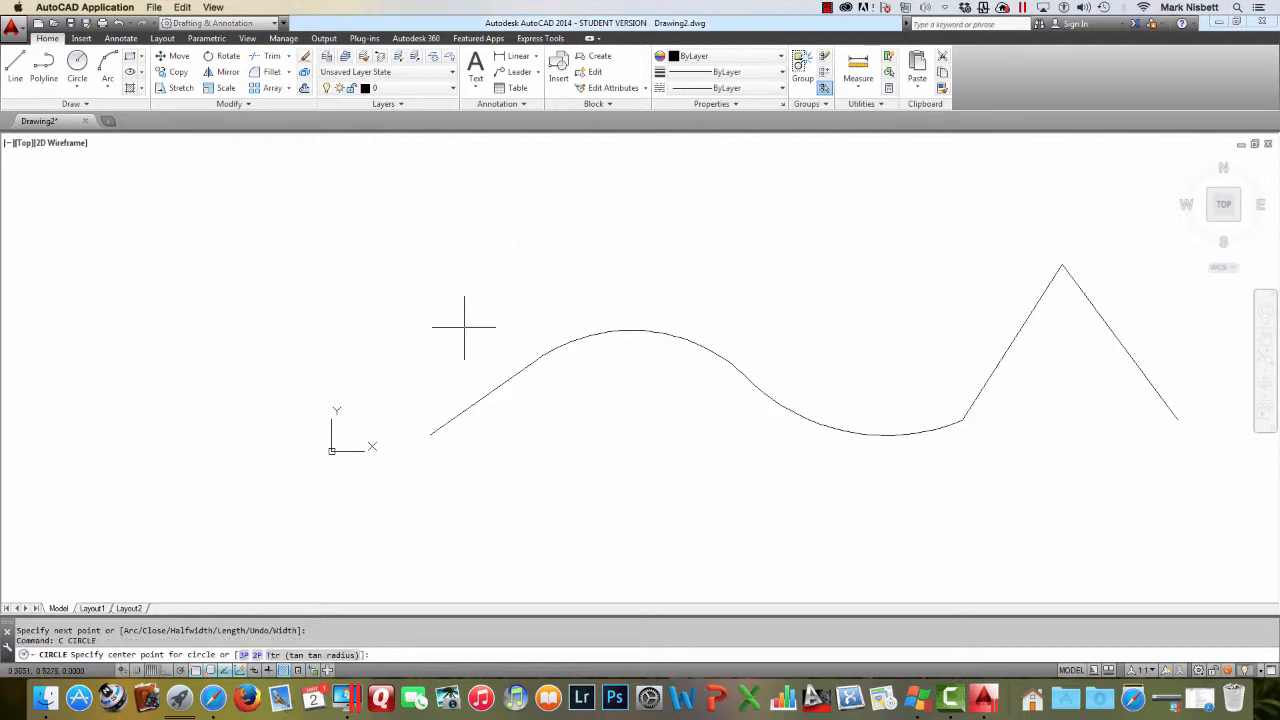
left_click(430, 435)
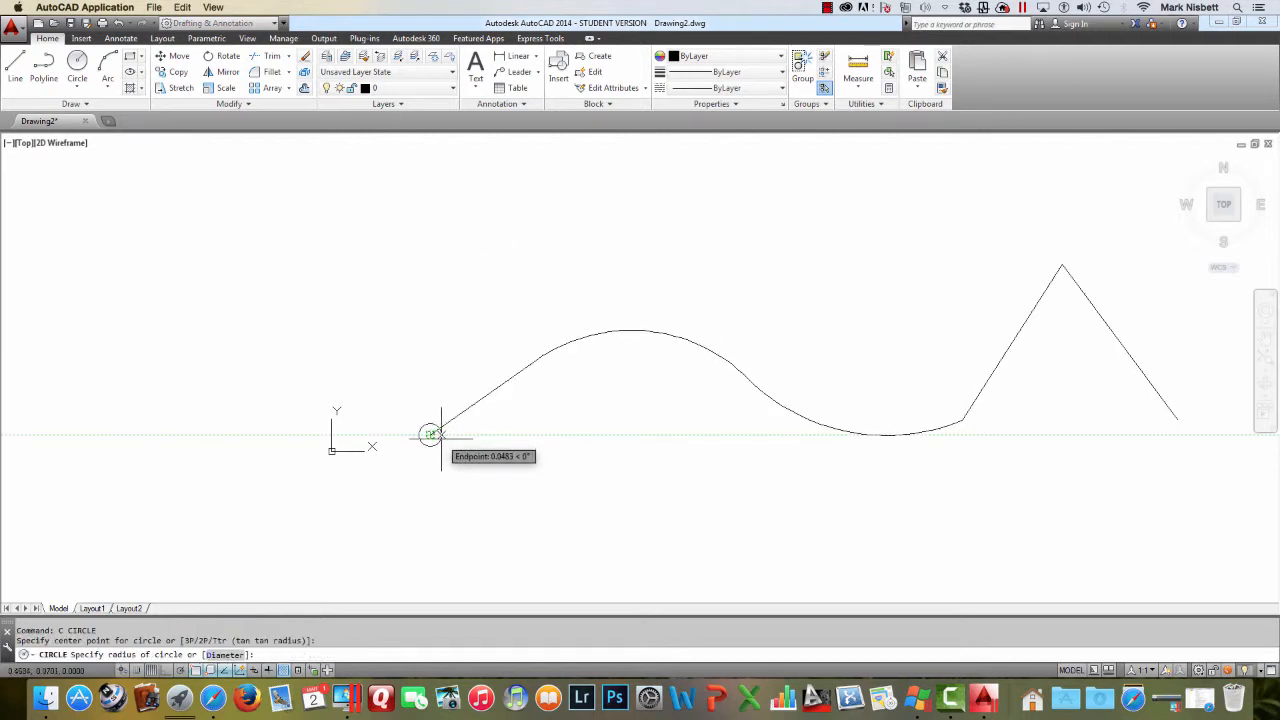
left_click(441, 434)
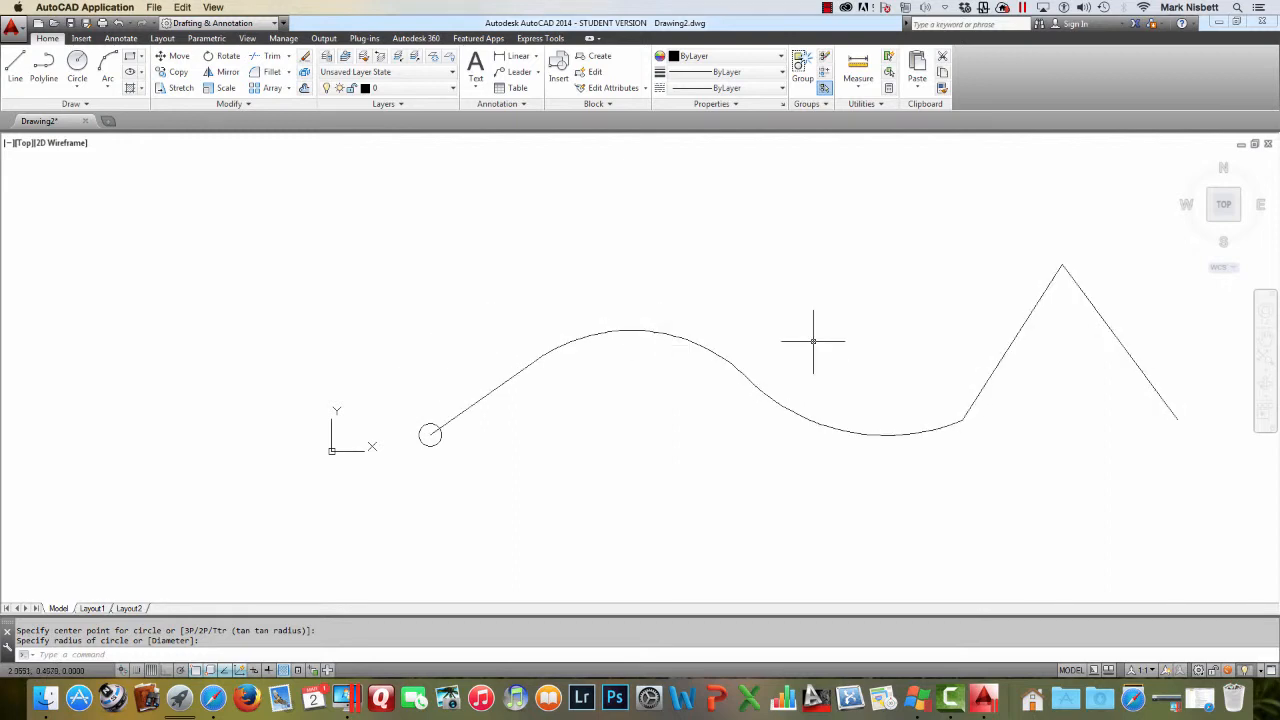
left_click(288, 89)
left_click(293, 137)
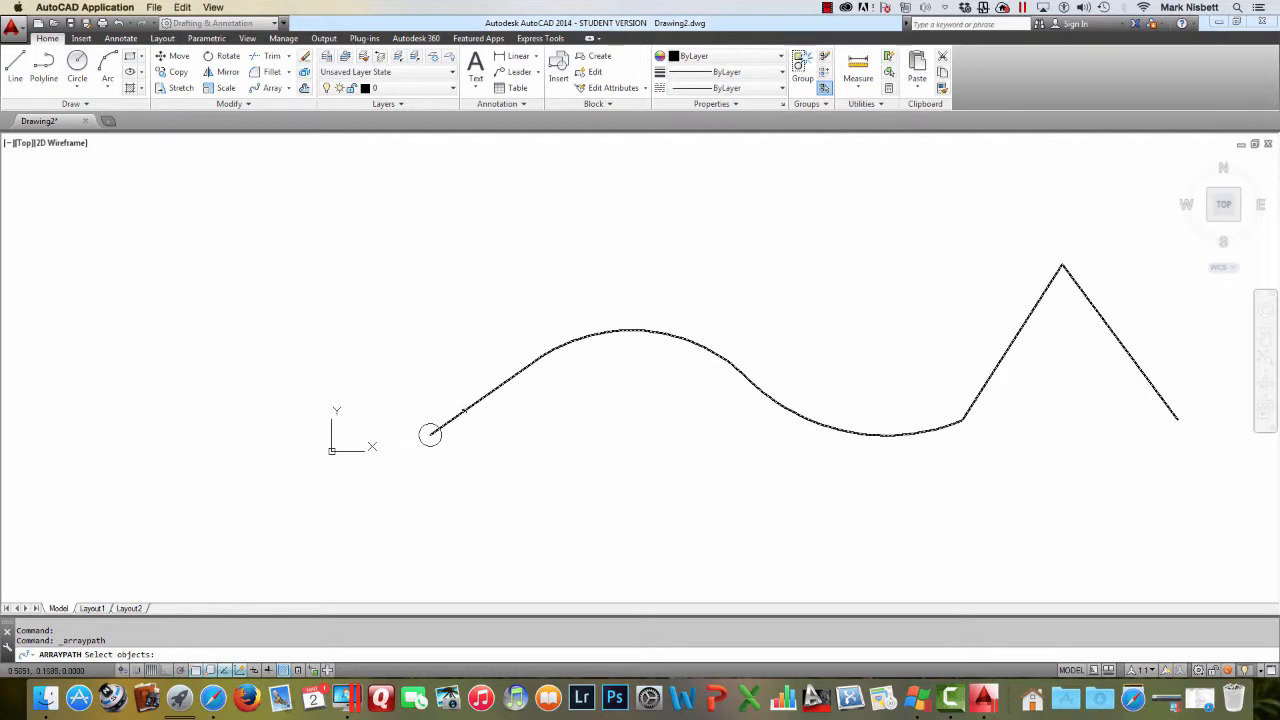
left_click(464, 411)
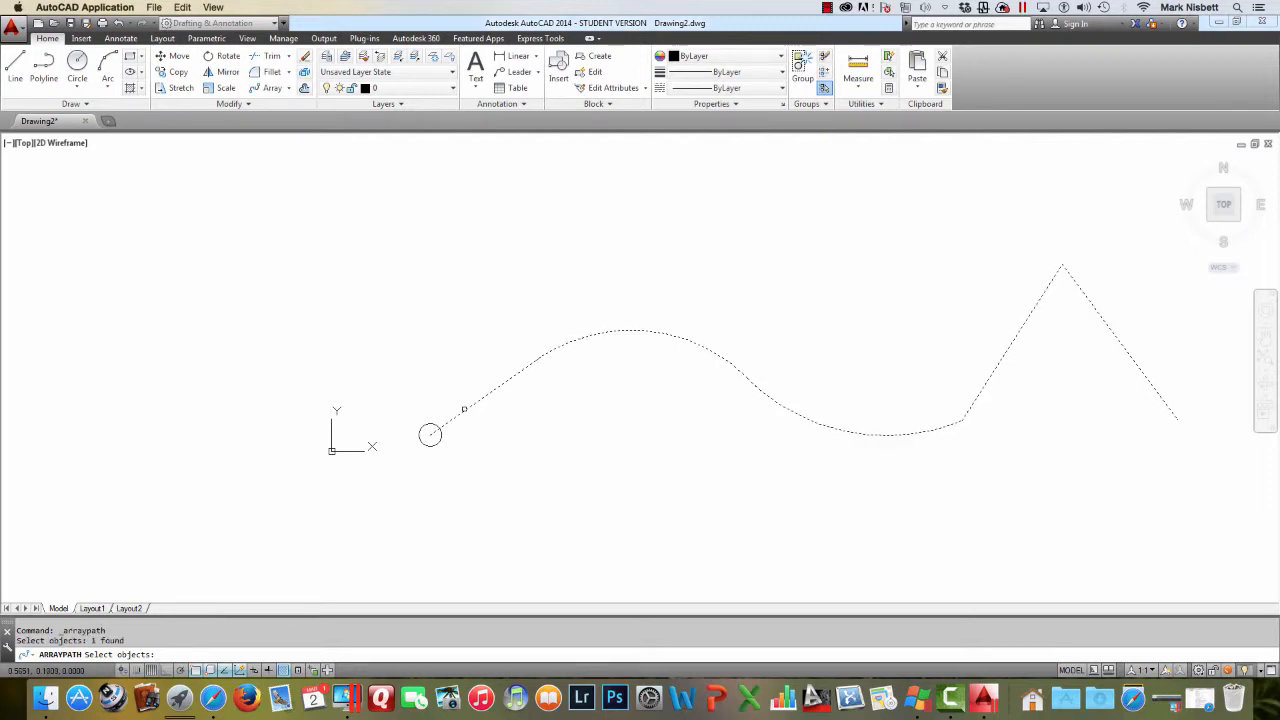
key("Return")
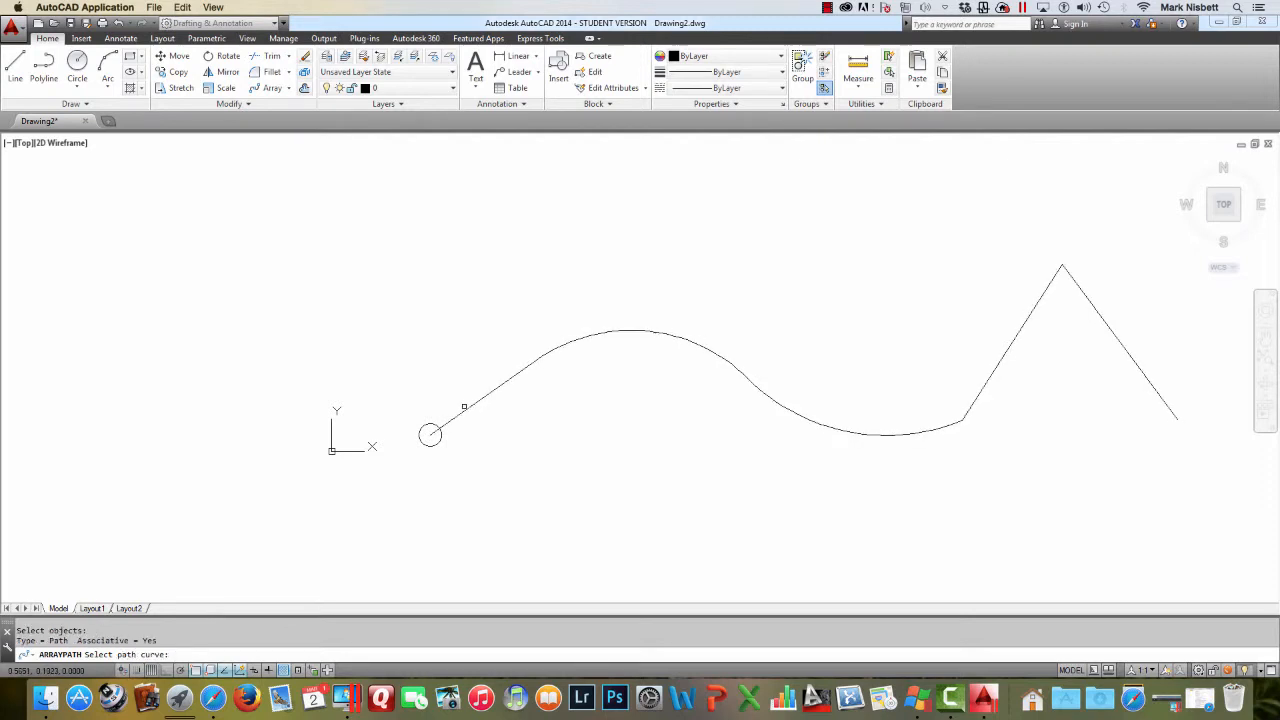
key("Escape")
Path-array the circle along the polyline
key("Return")
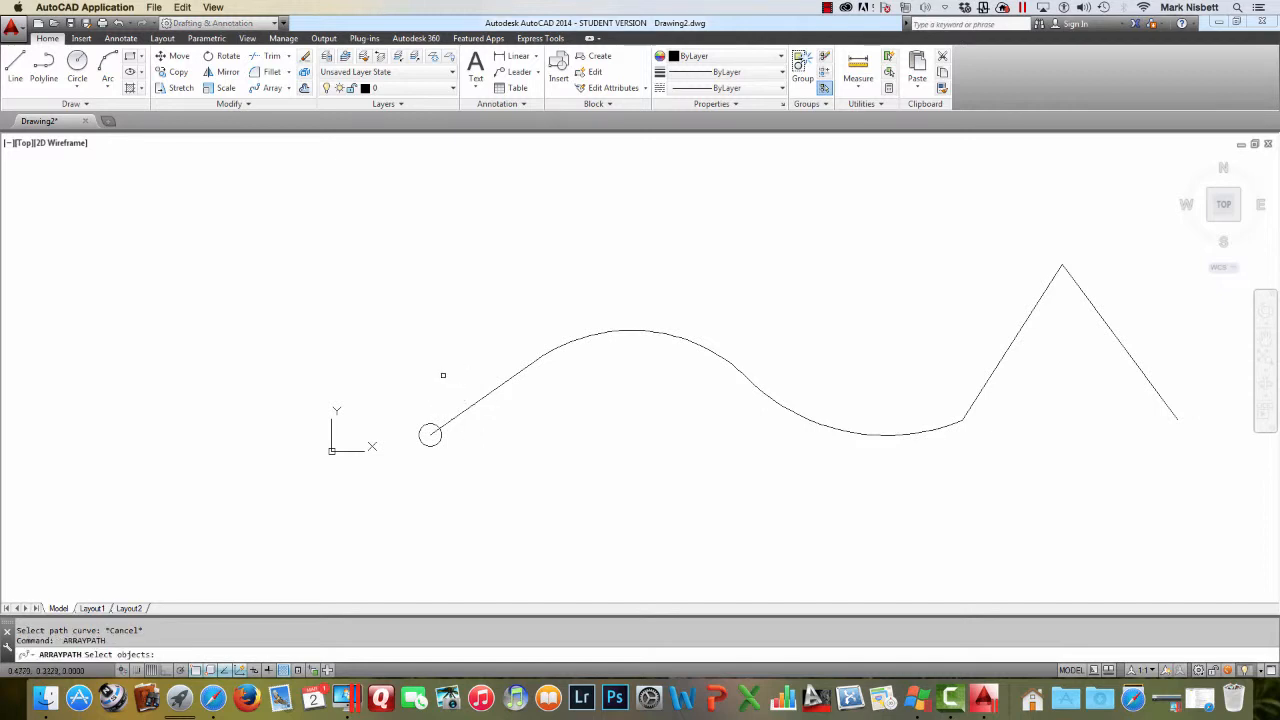
left_click(434, 424)
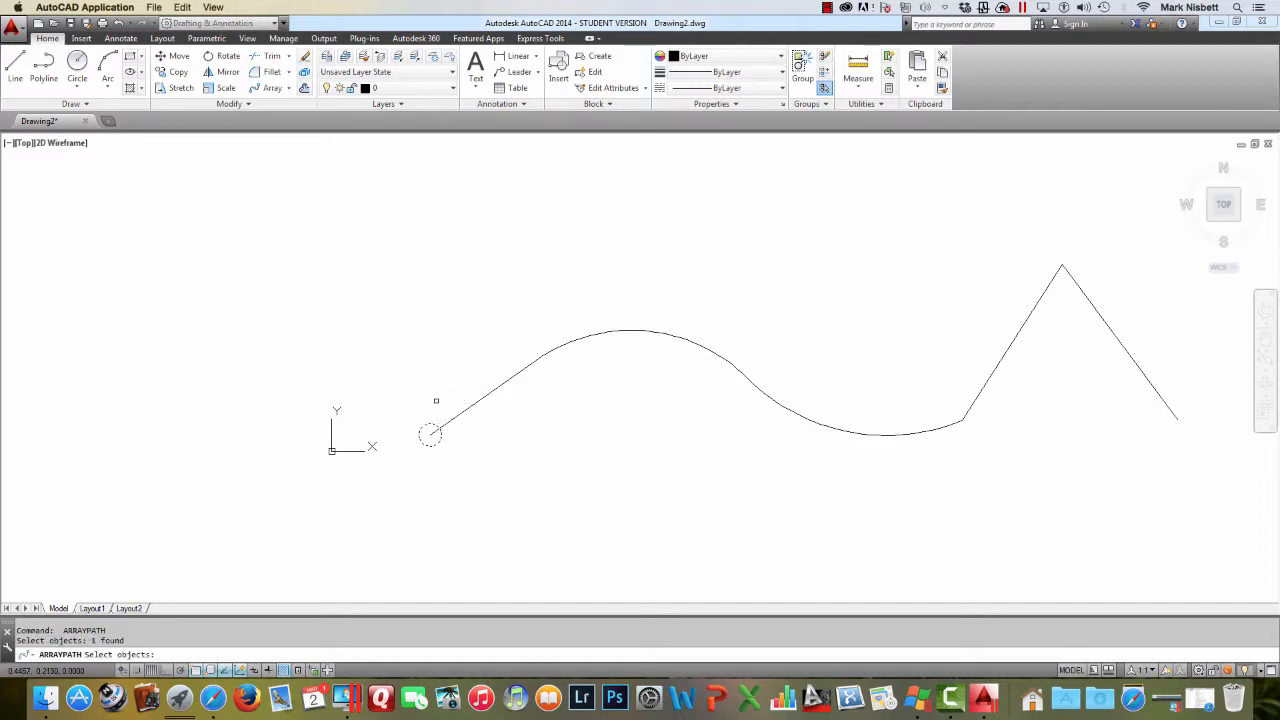
key("Return")
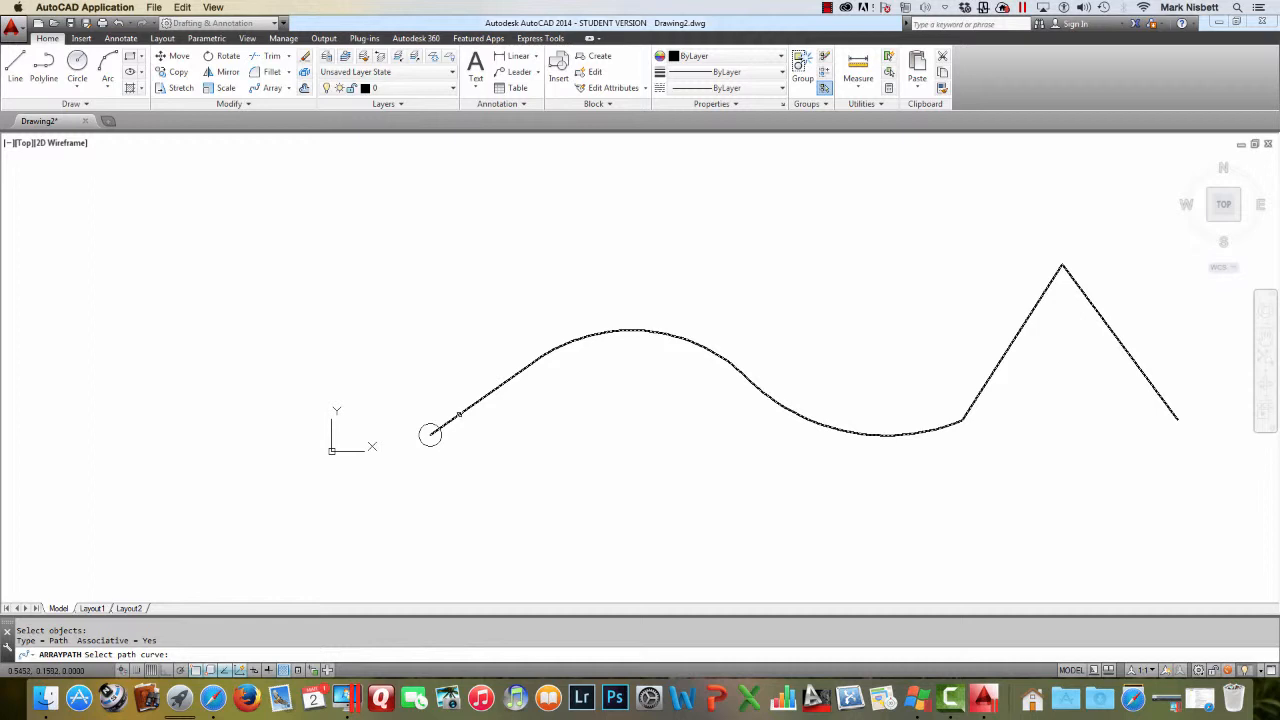
left_click(459, 414)
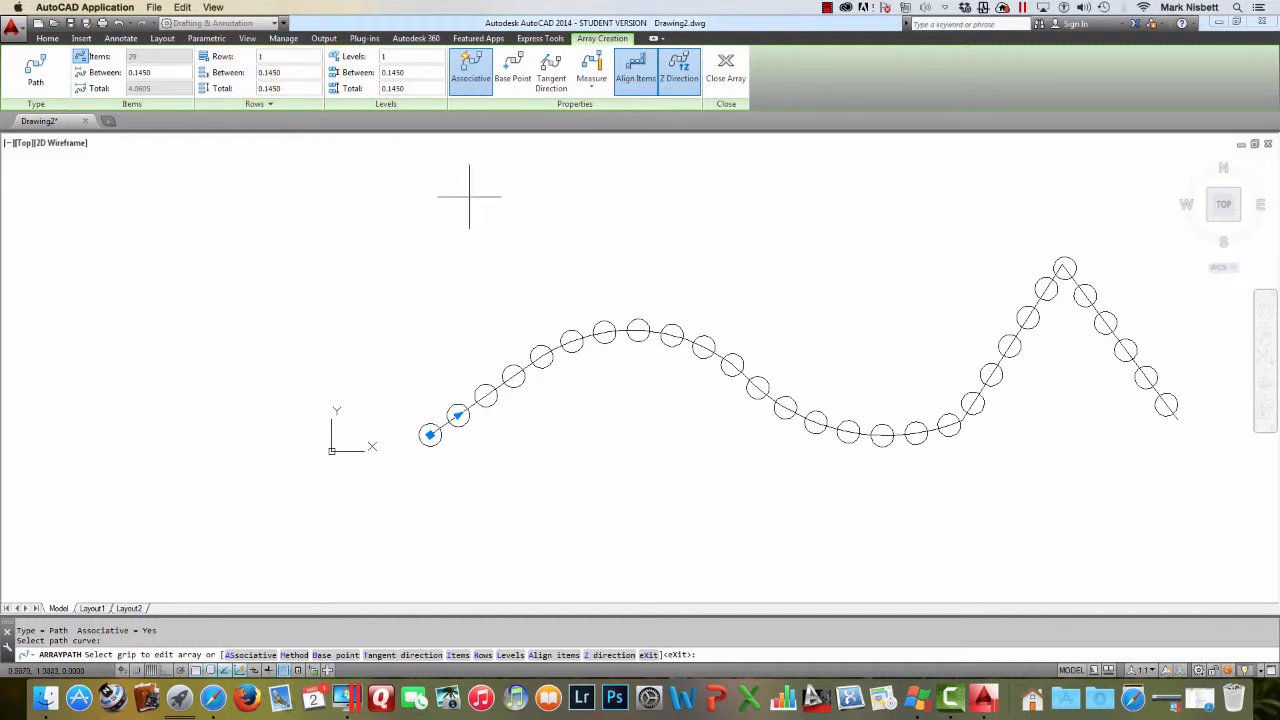
key("Return")
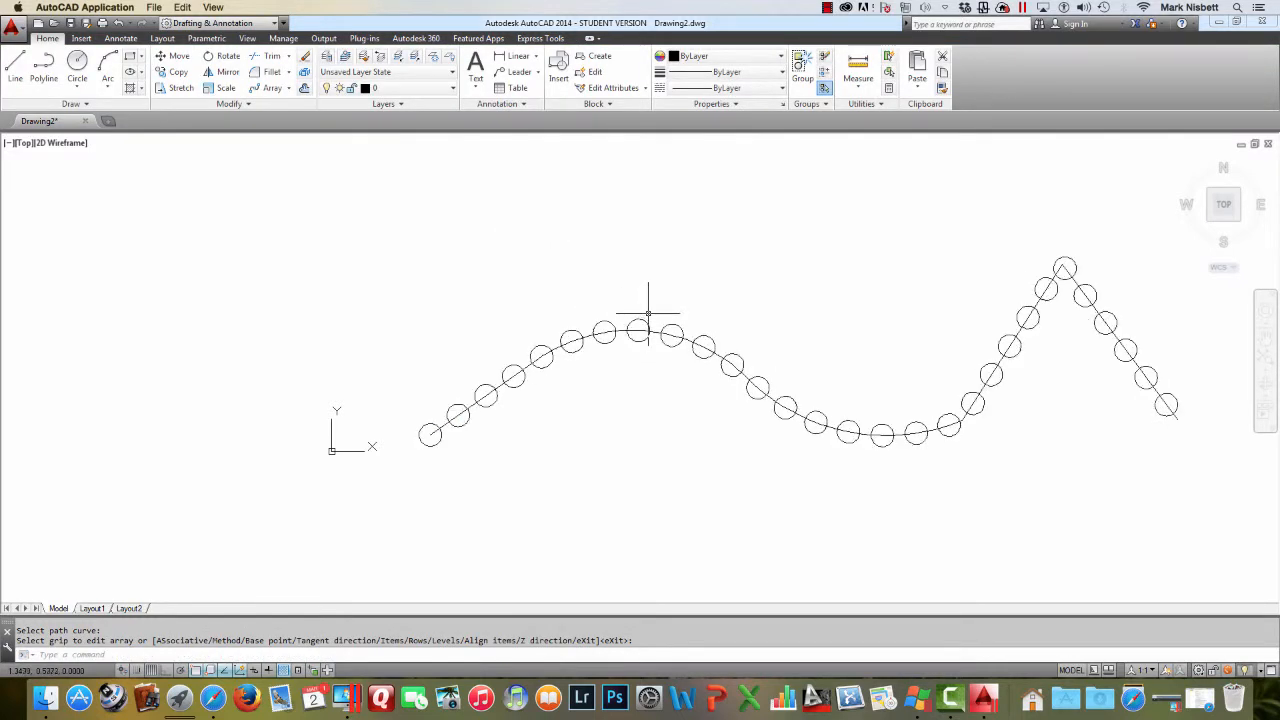
Erase the path array and undo the erasure
type("e")
key("Return")
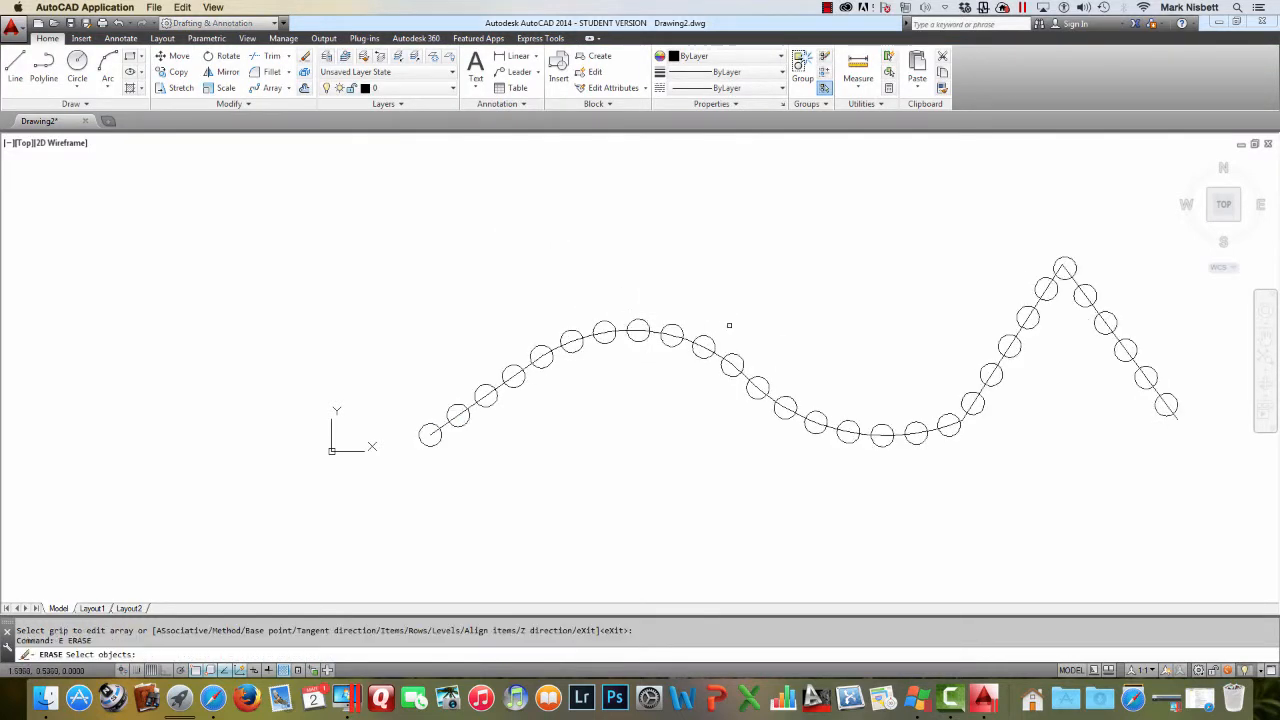
left_click(775, 397)
key("Return")
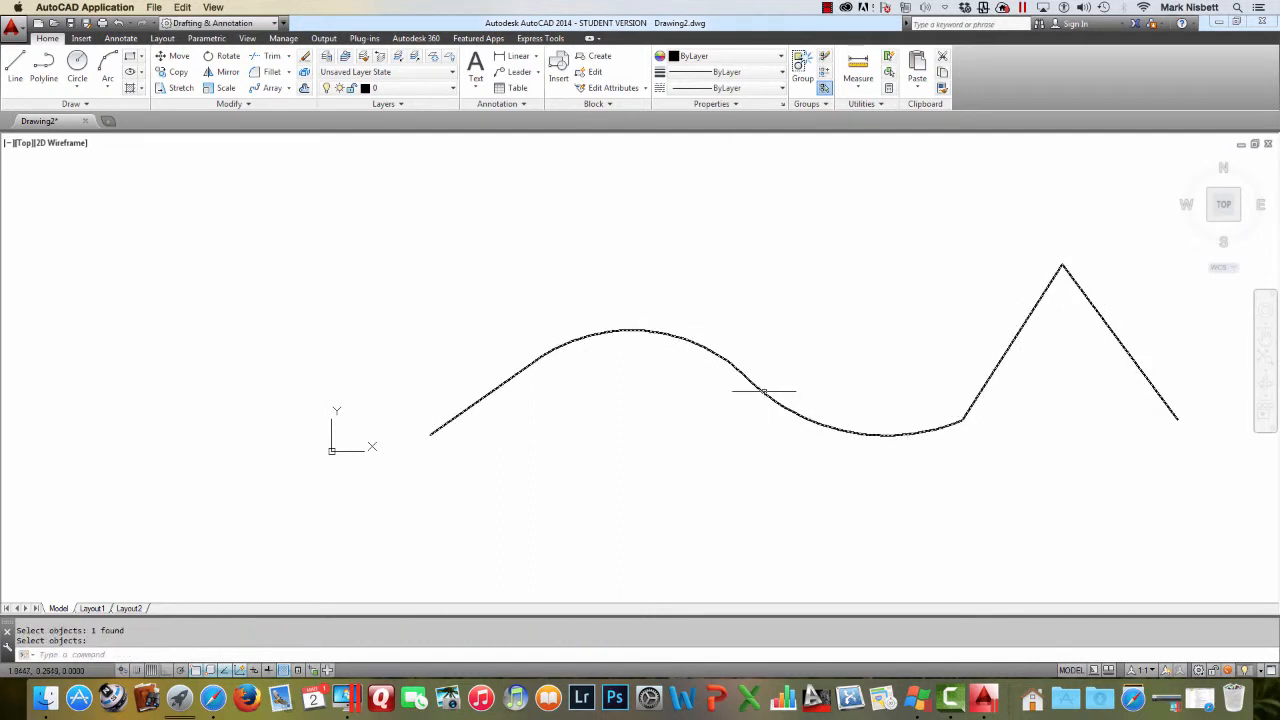
key("Escape")
middle_click_drag(856, 359, 786, 346)
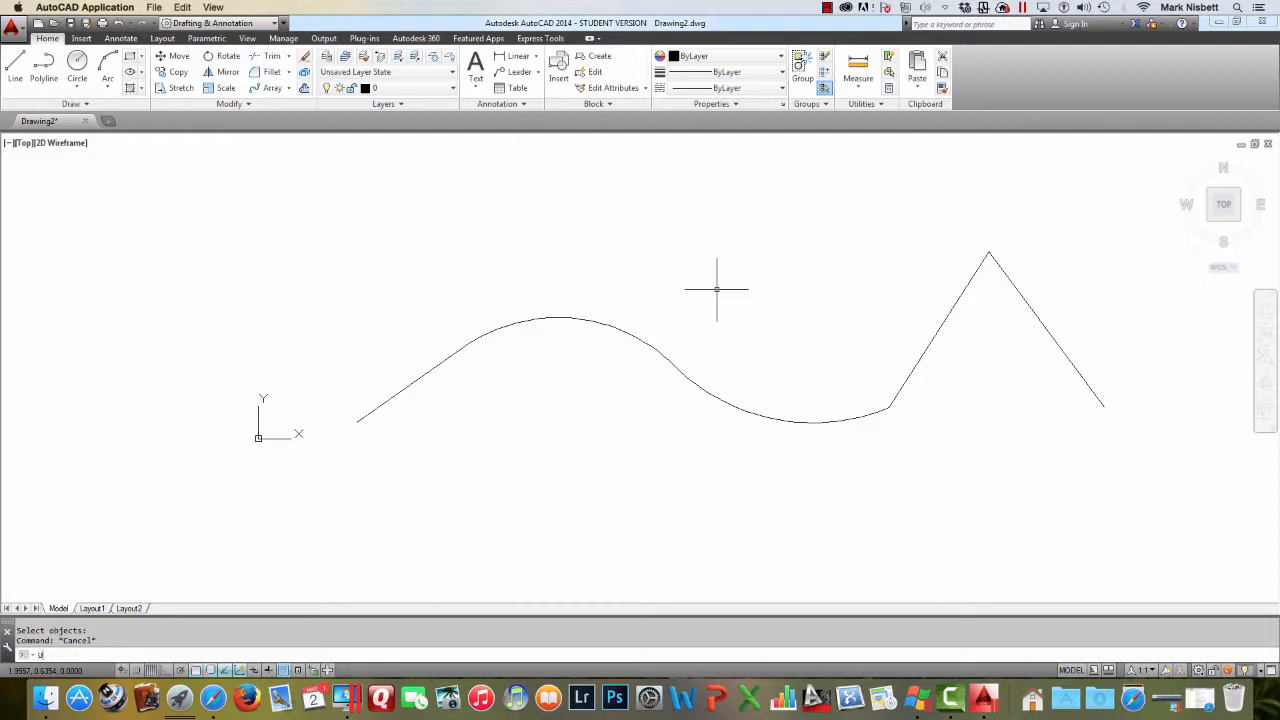
key("Return")
key("Return")
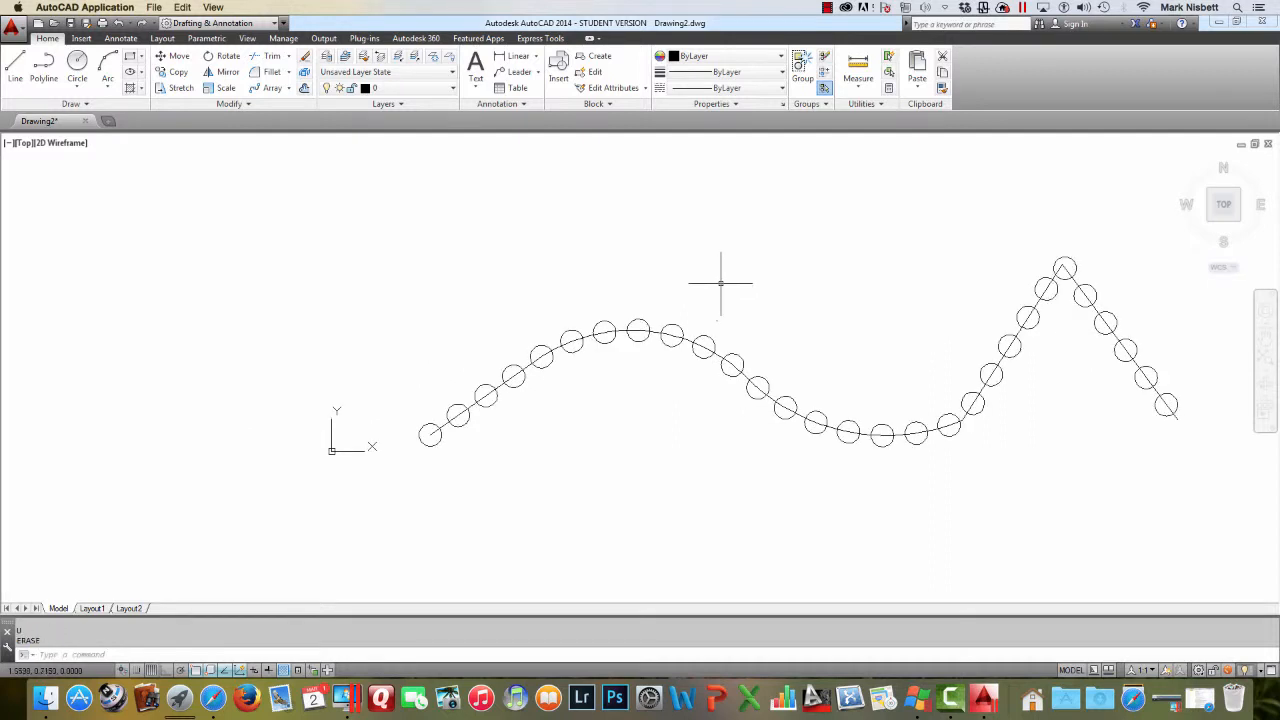
Select the path array and open its item spacing value for editing
left_click(697, 337)
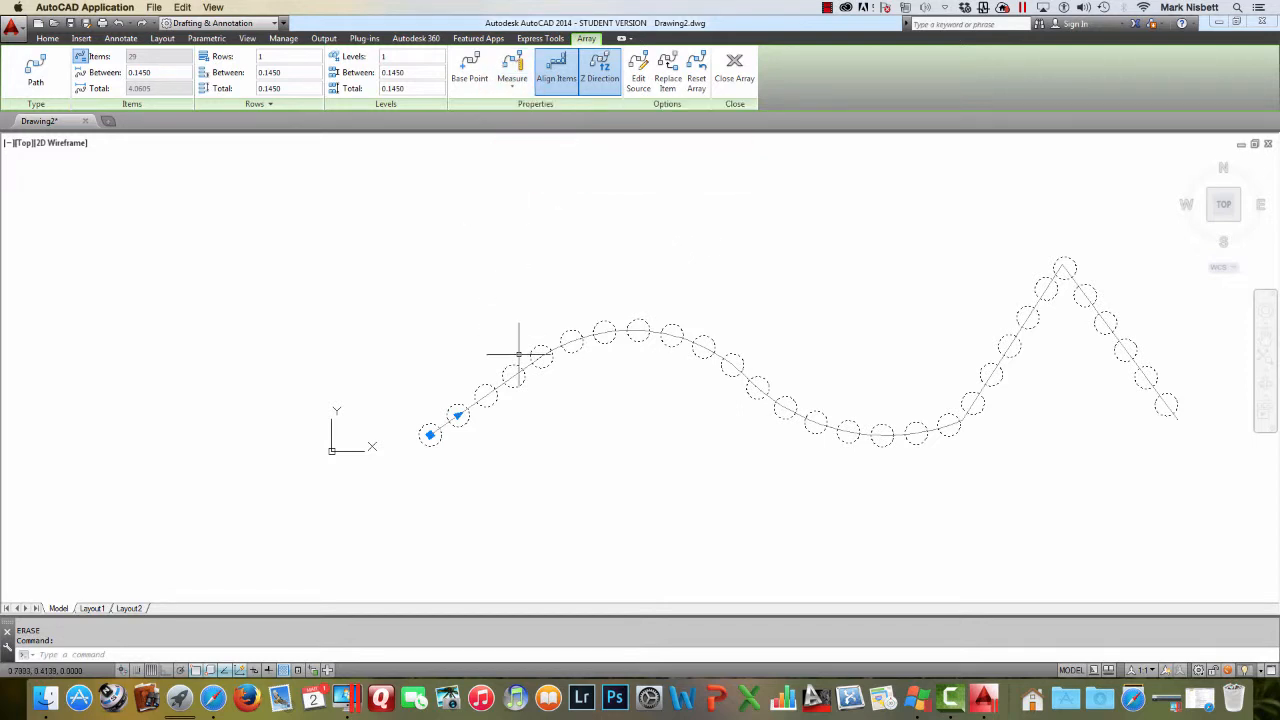
left_click(143, 76)
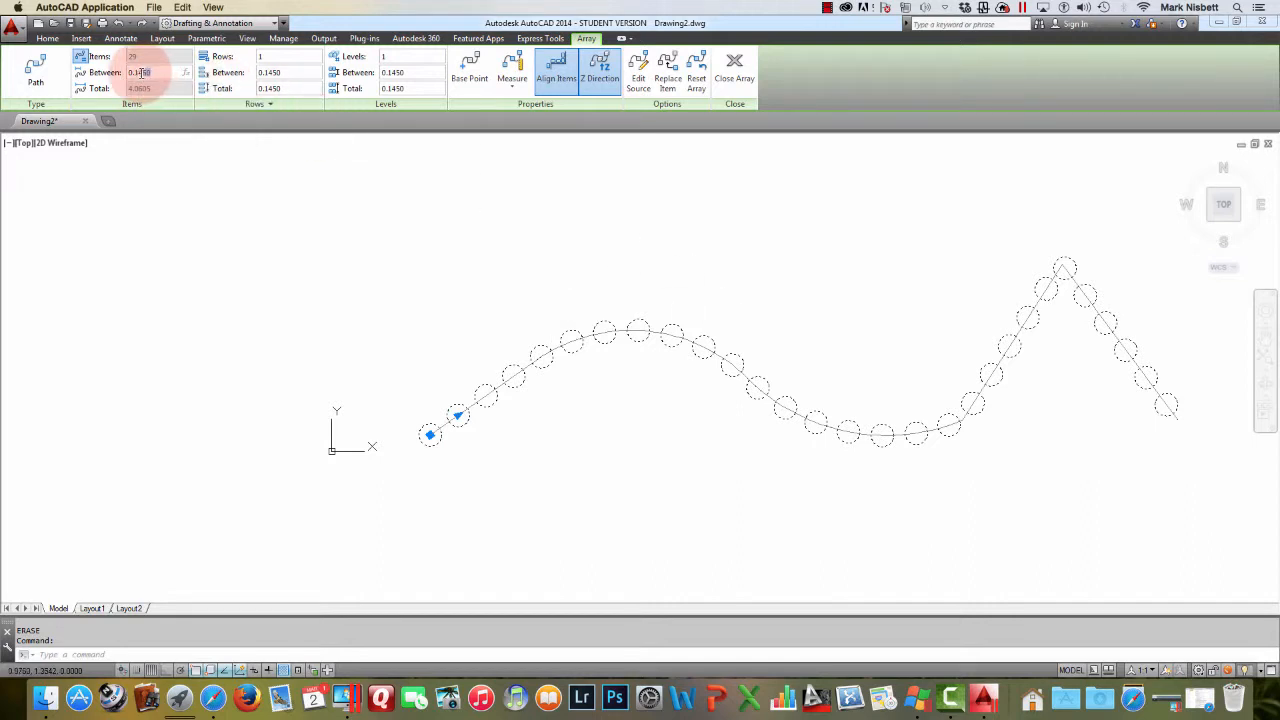
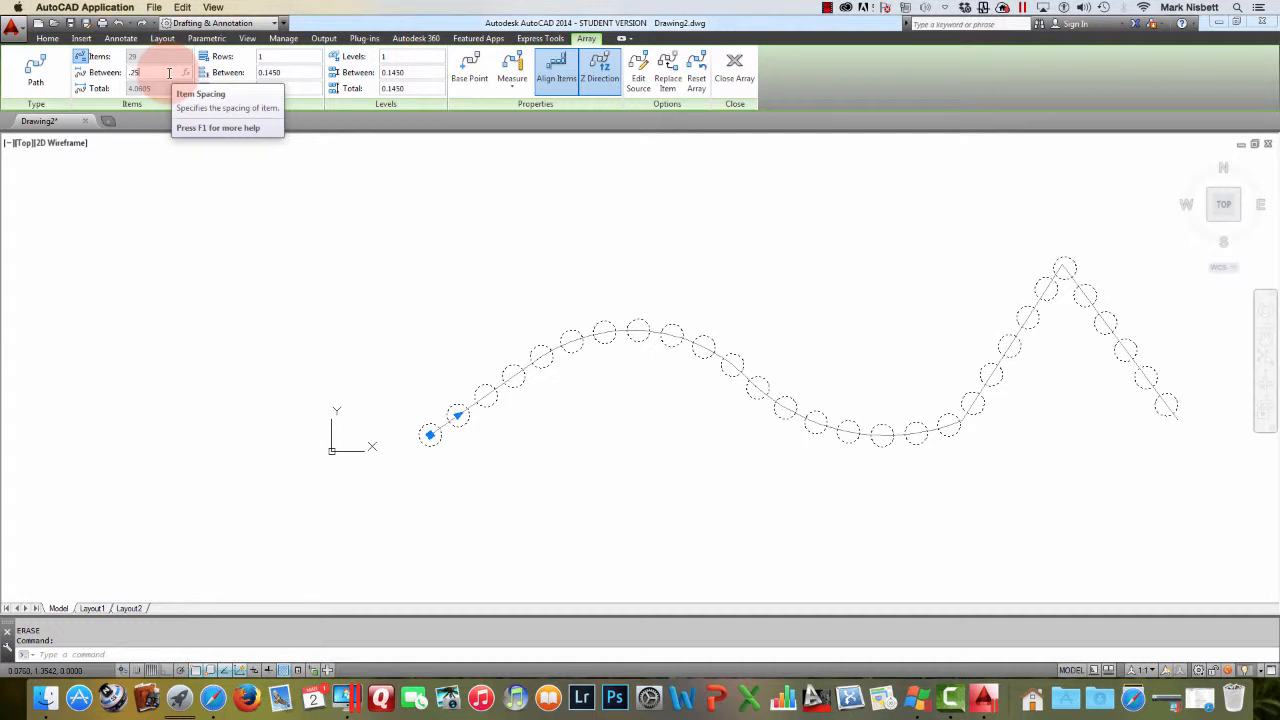
Apply the 0.25 item spacing to the path array and switch its distribution method to Divide
left_click(410, 182)
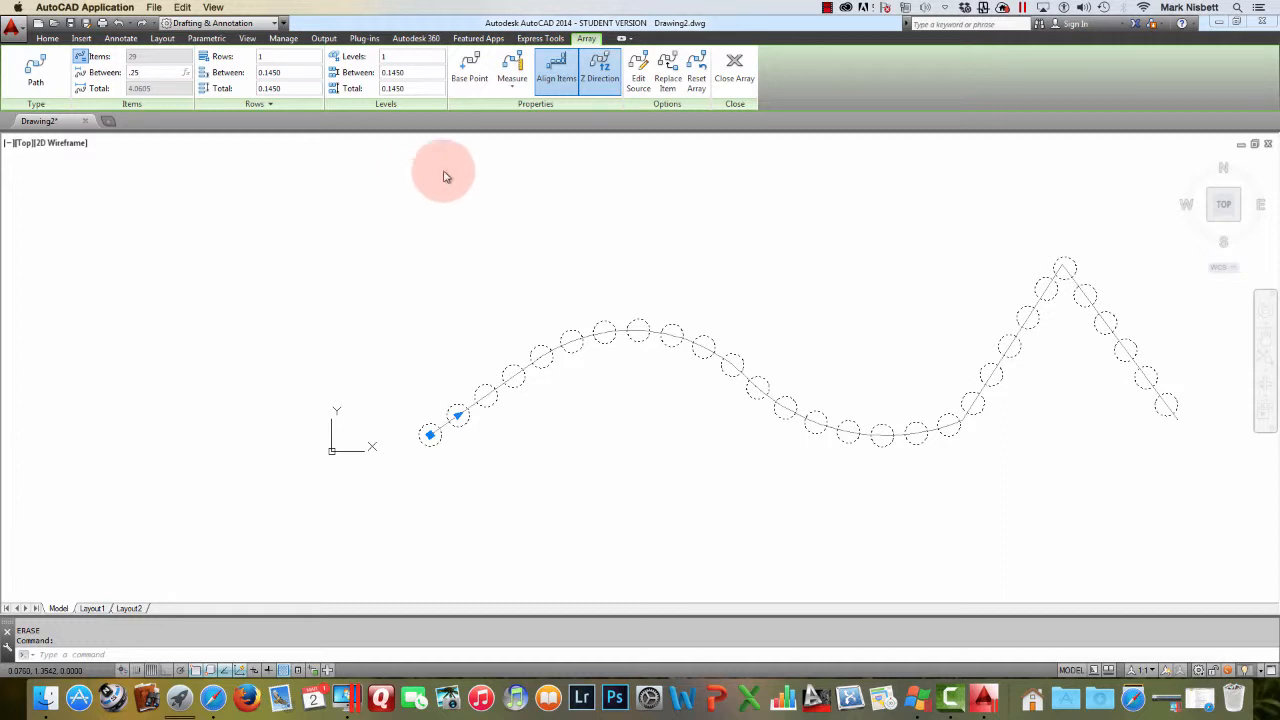
left_click(514, 95)
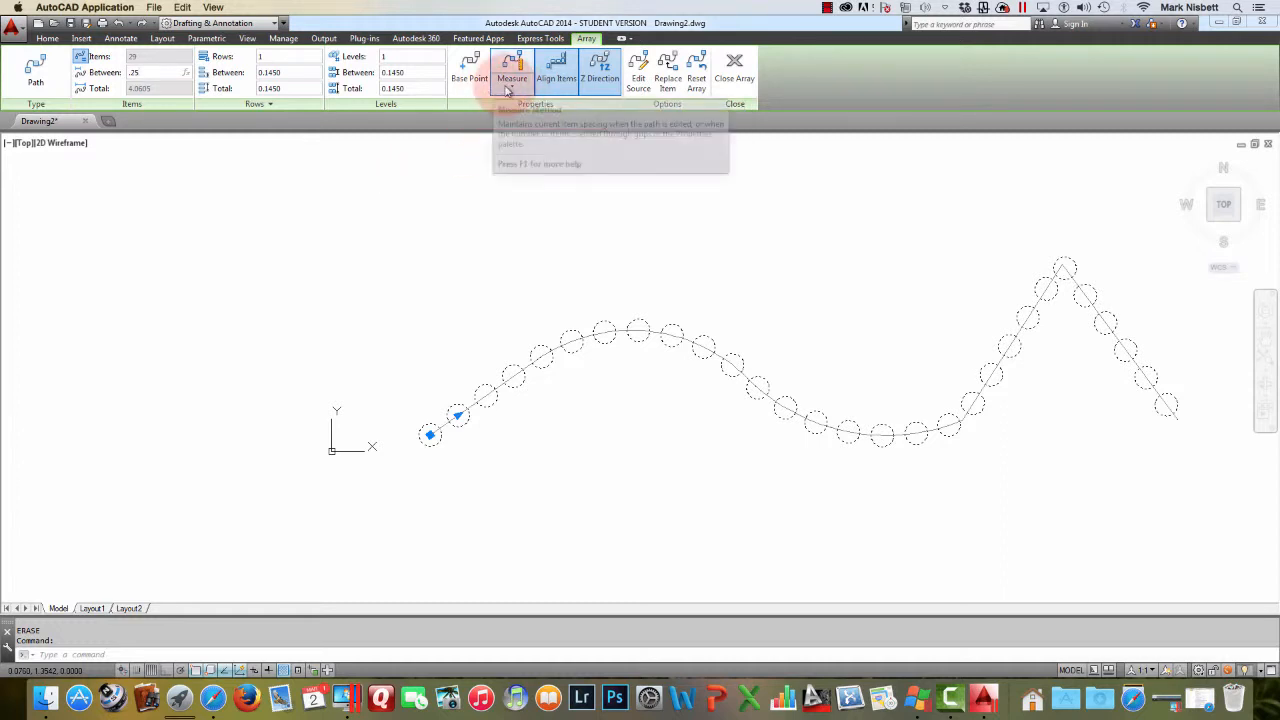
left_click(512, 90)
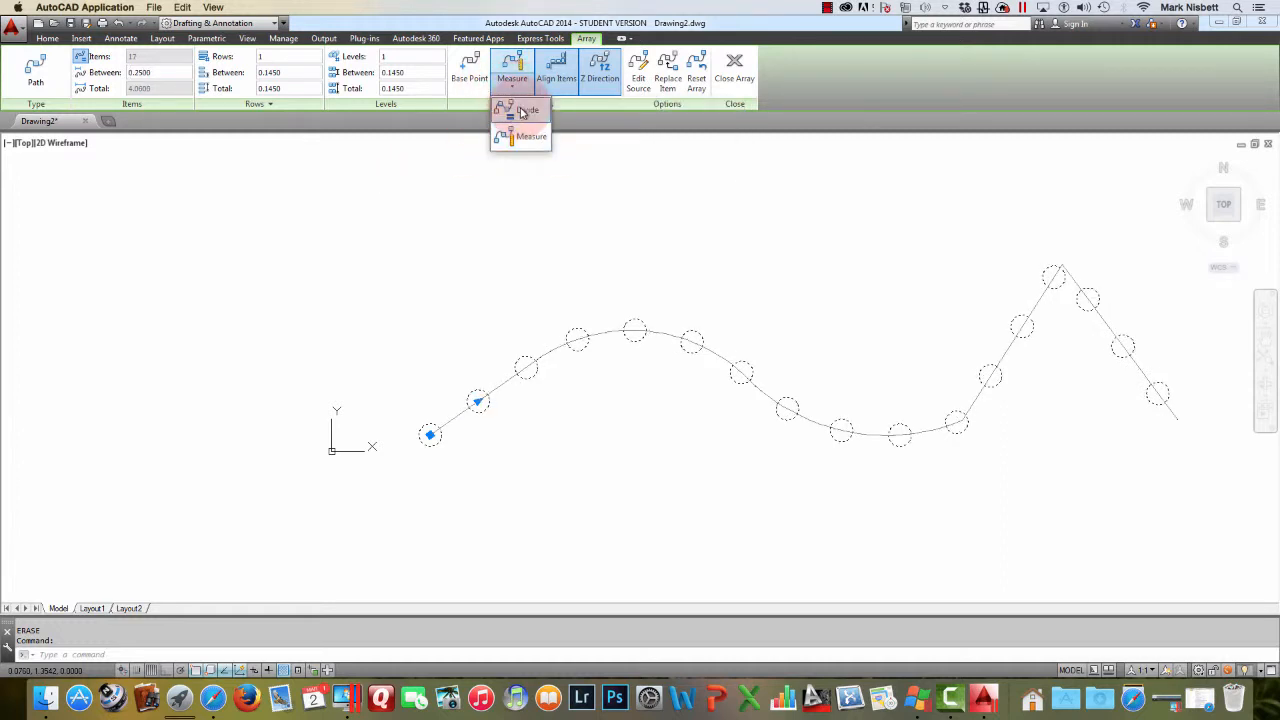
left_click(520, 109)
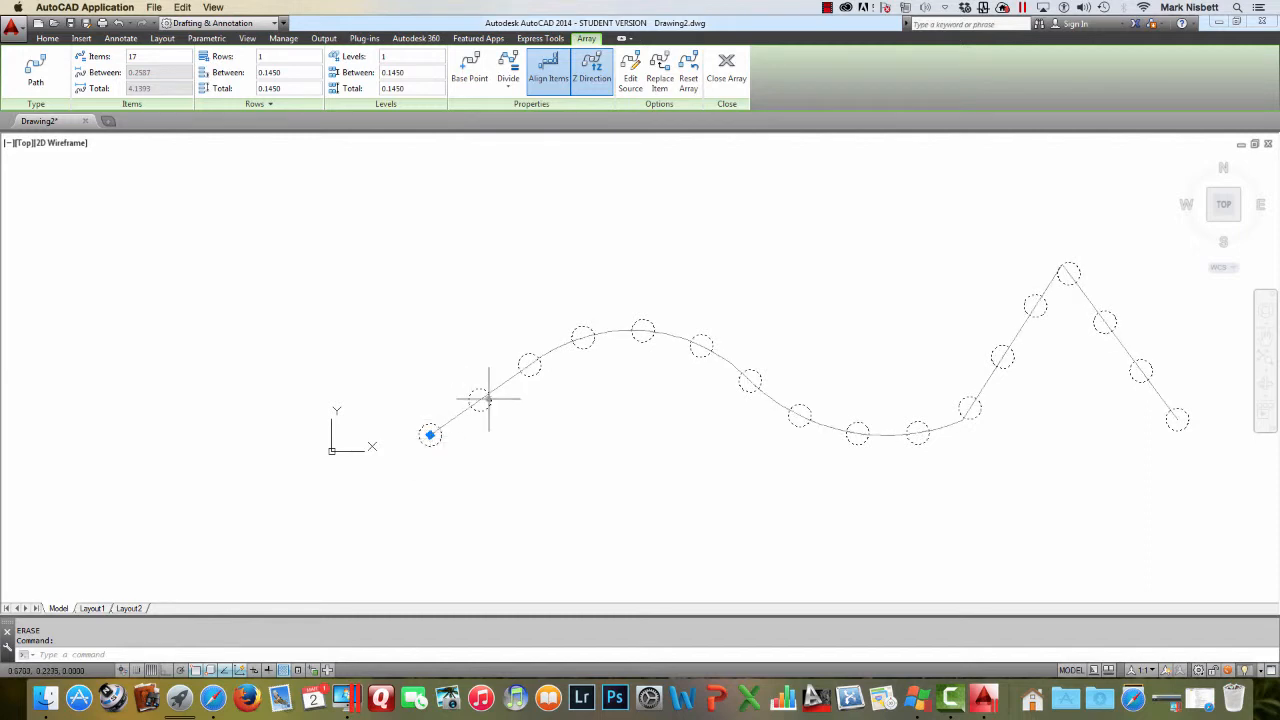
Set the path array's item count to 32 and close the array editor
left_click(140, 56)
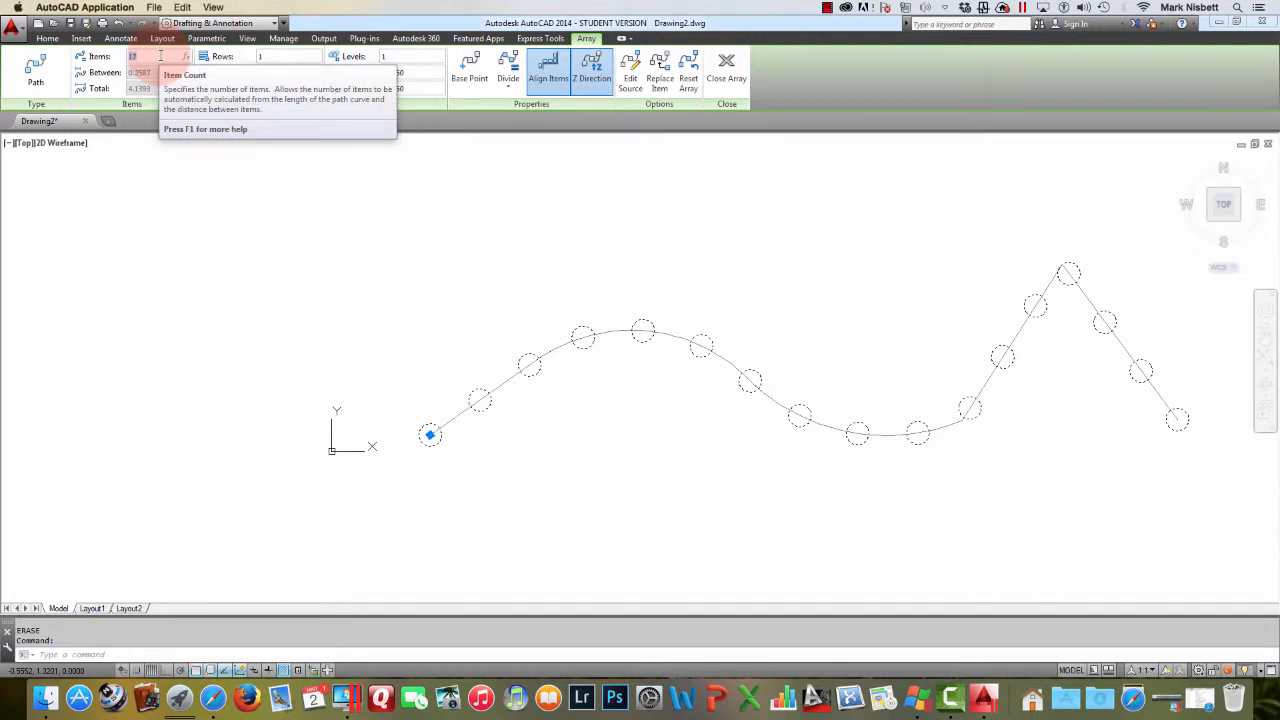
left_click(285, 56)
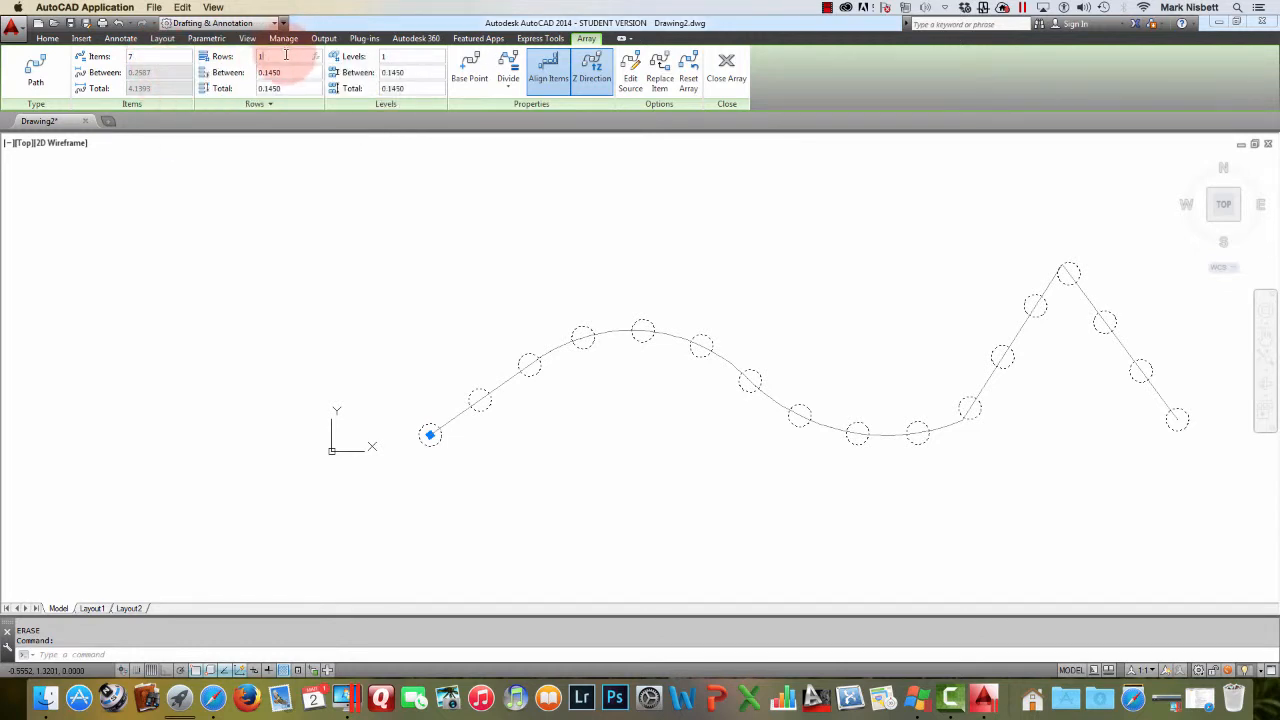
left_click(162, 56)
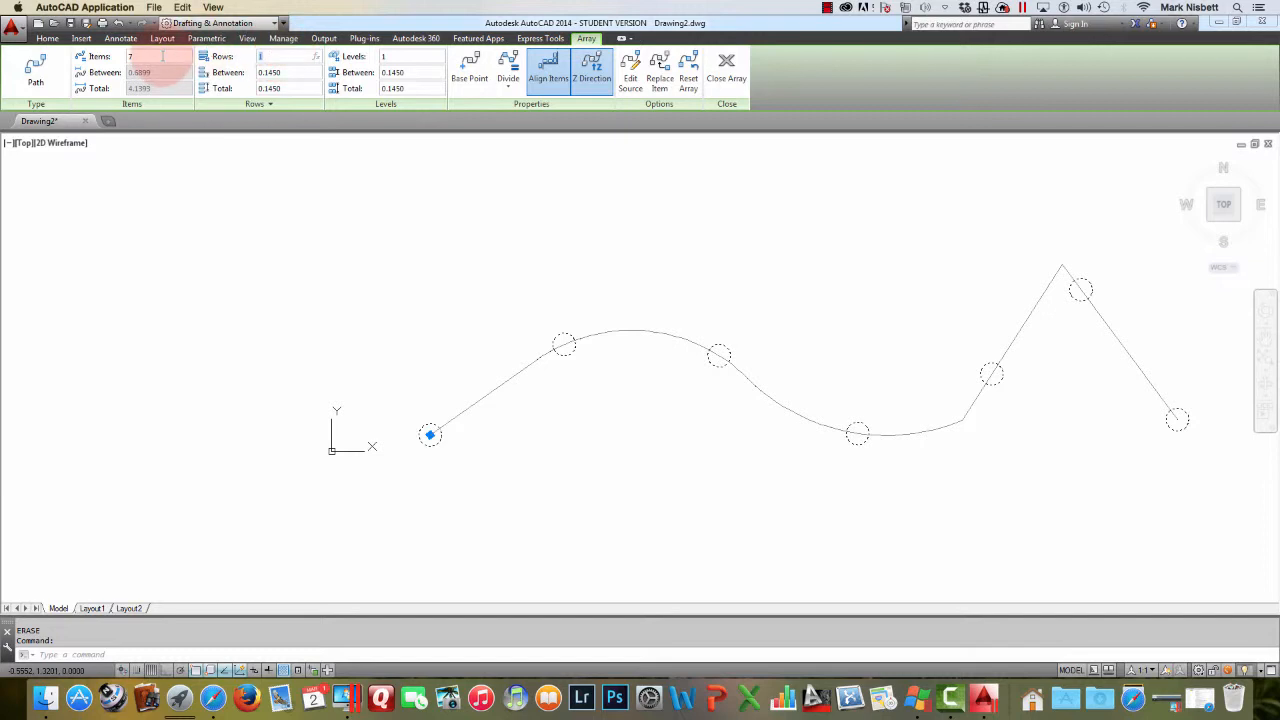
type("32")
left_click(284, 56)
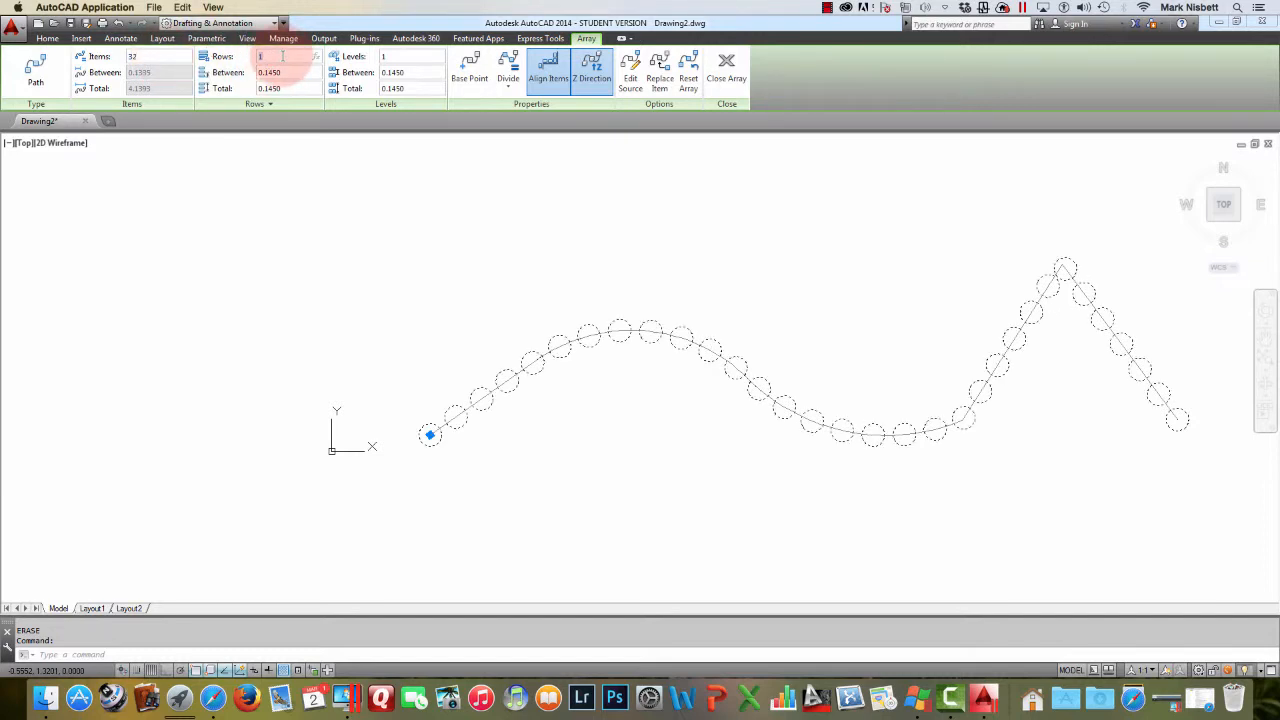
left_click(727, 75)
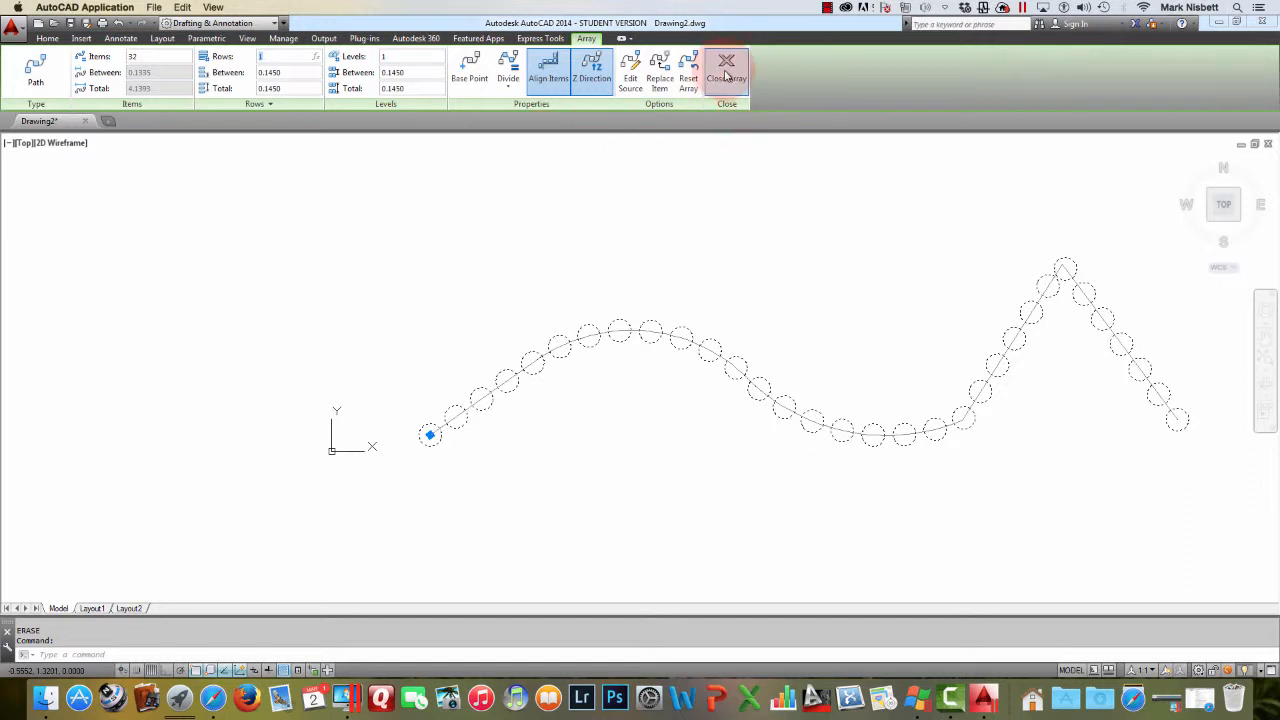
Erase the path array together with its polyline path
type("e")
key("Return")
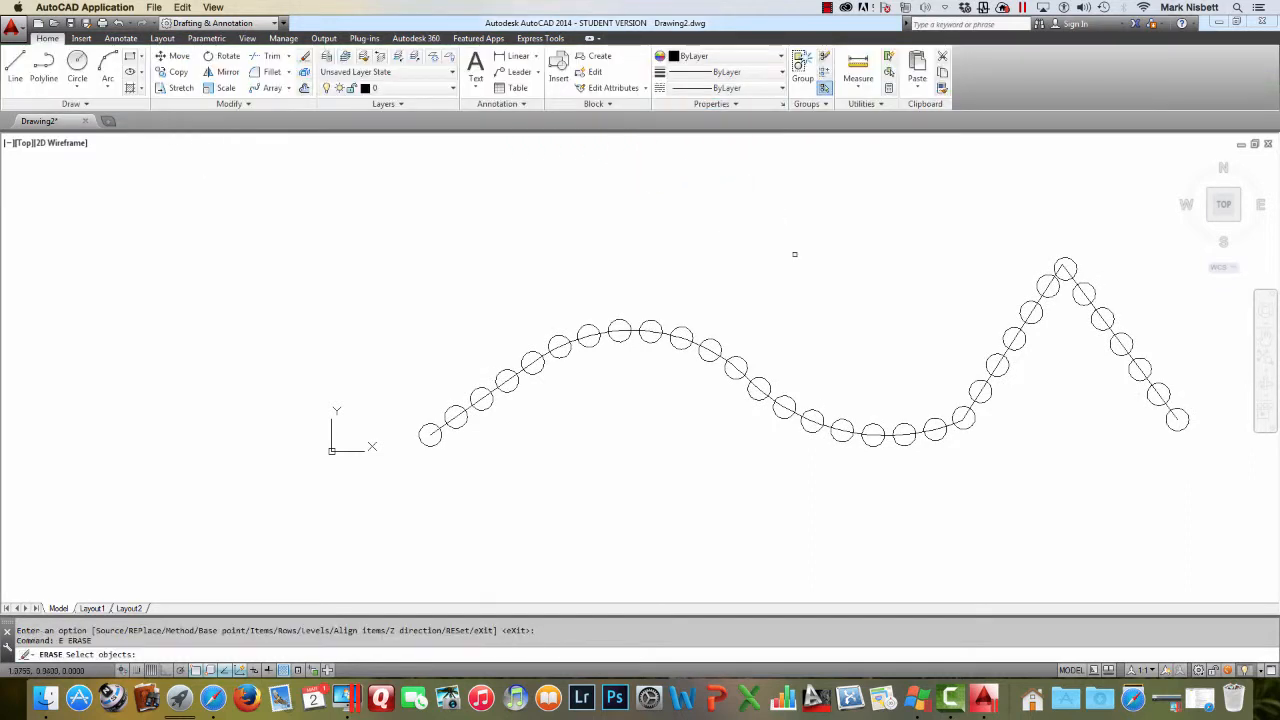
left_click(746, 370)
left_click(739, 368)
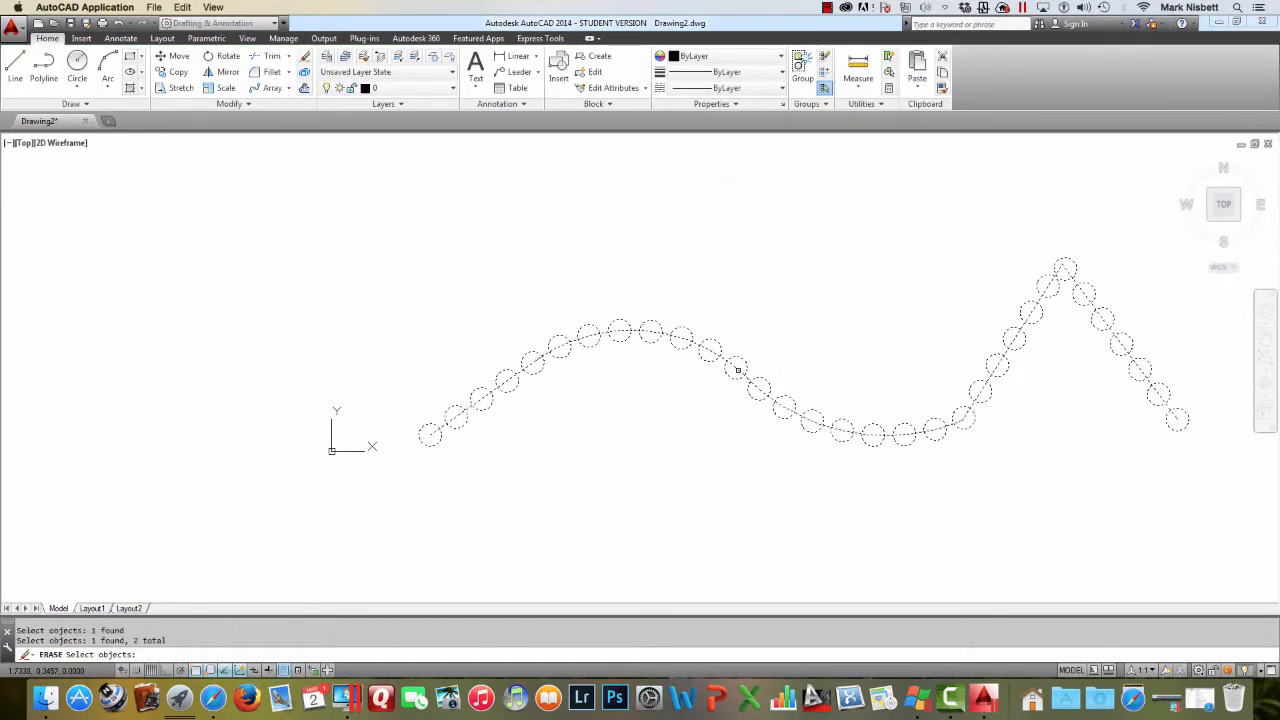
key("Return")
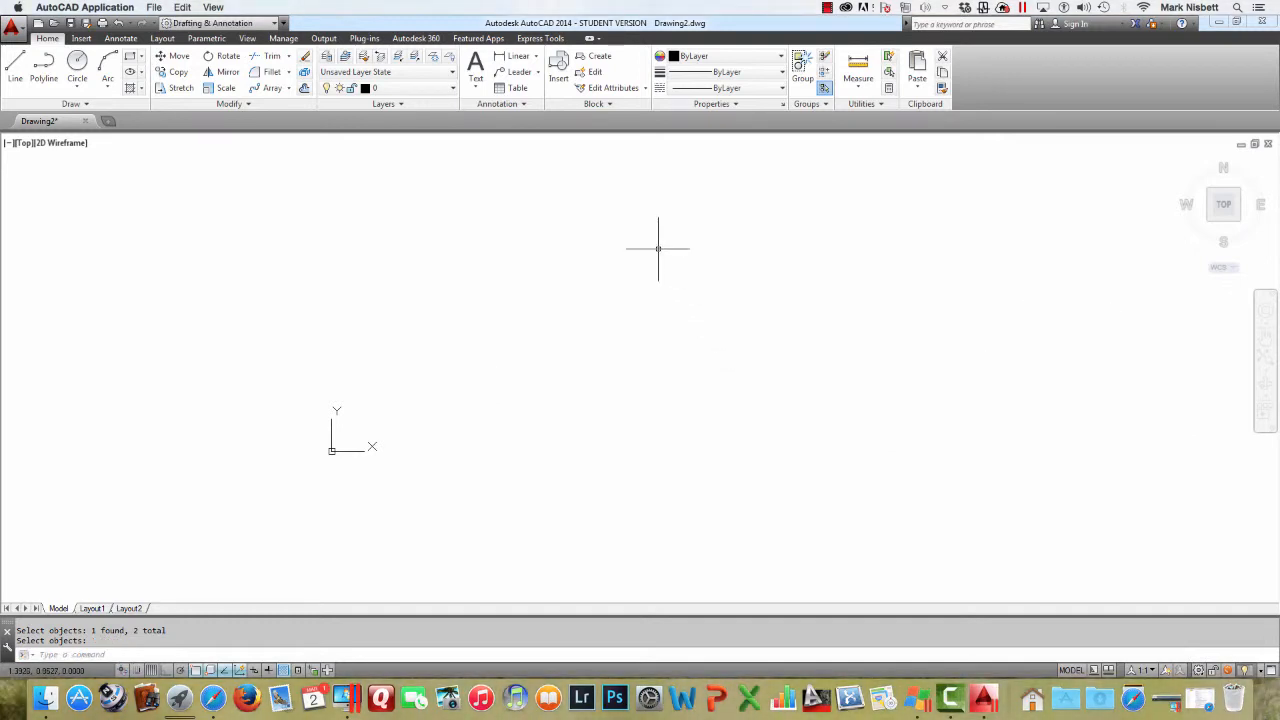
Draw a new polyline starting with one straight segment followed by four connected arc segments
type("PL")
key("Return")
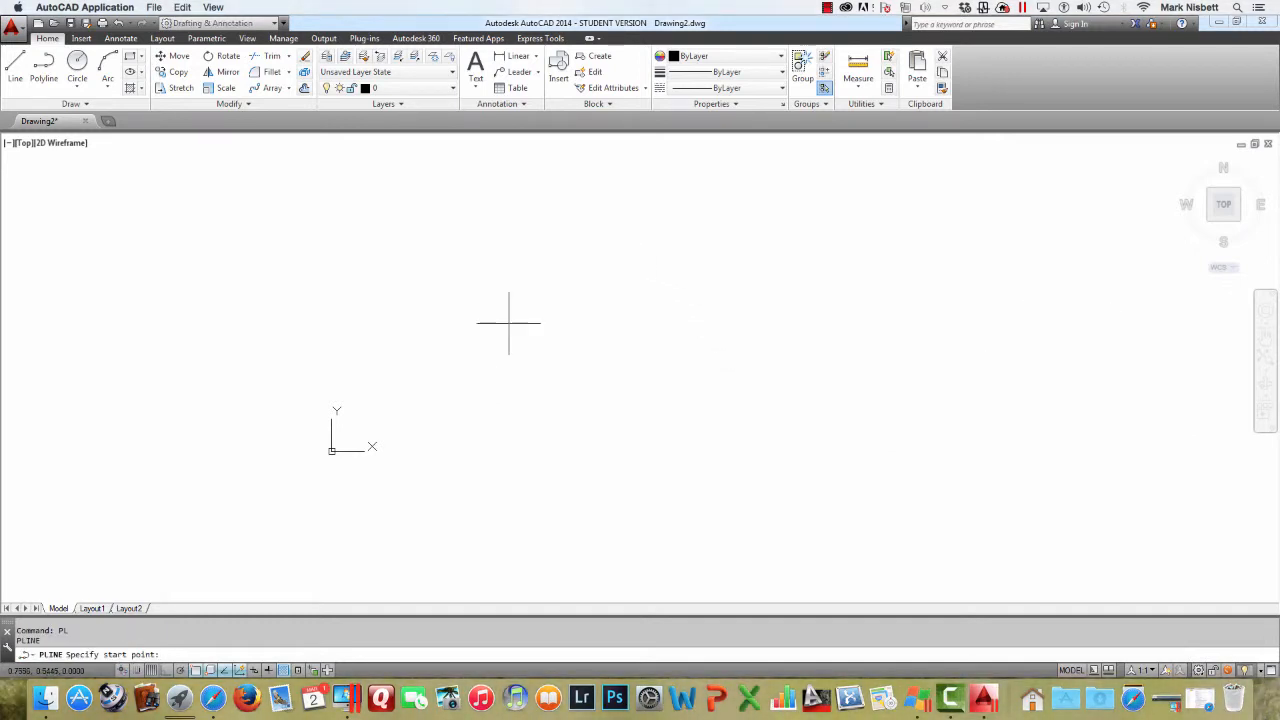
left_click(401, 395)
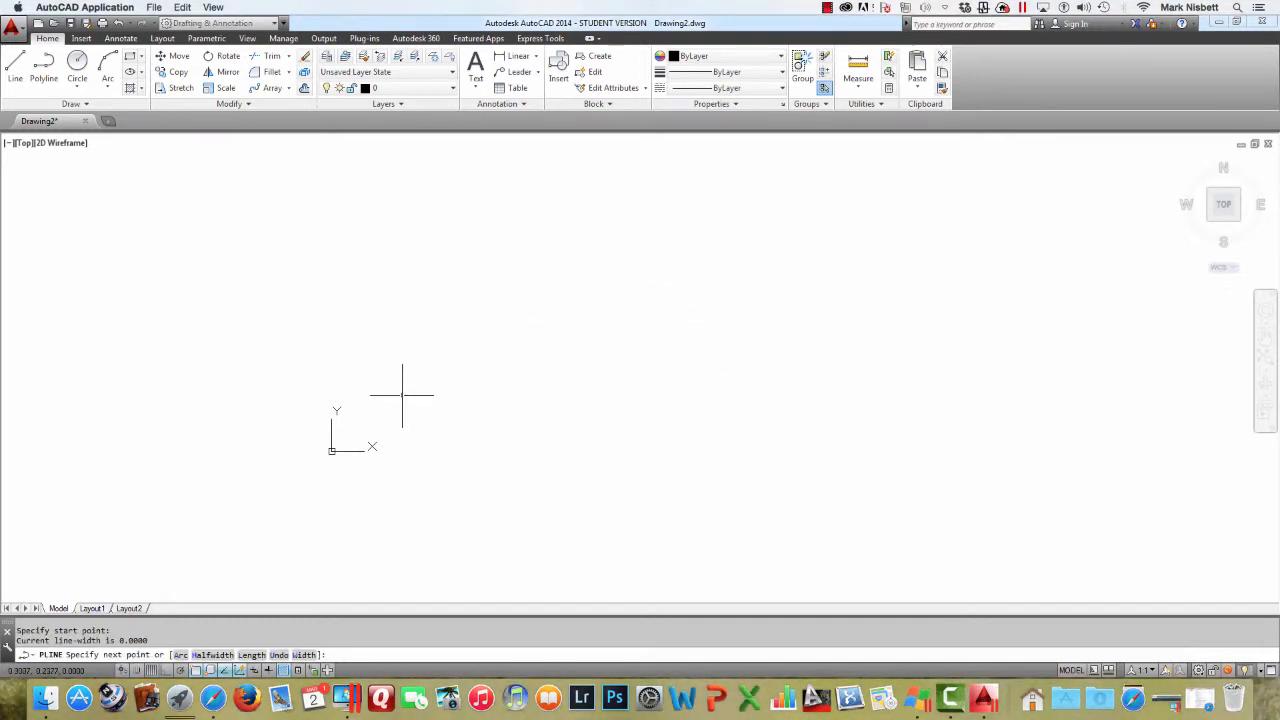
left_click(503, 324)
type("A")
key("Return")
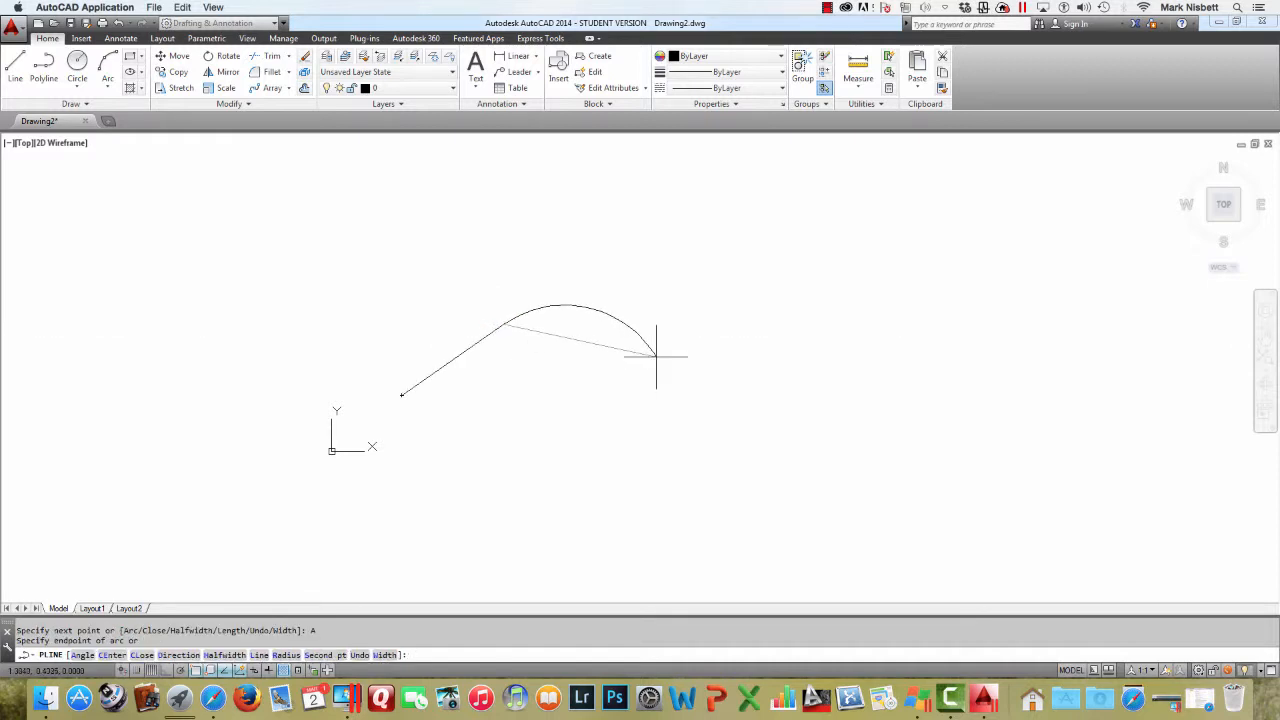
left_click(657, 354)
left_click(894, 368)
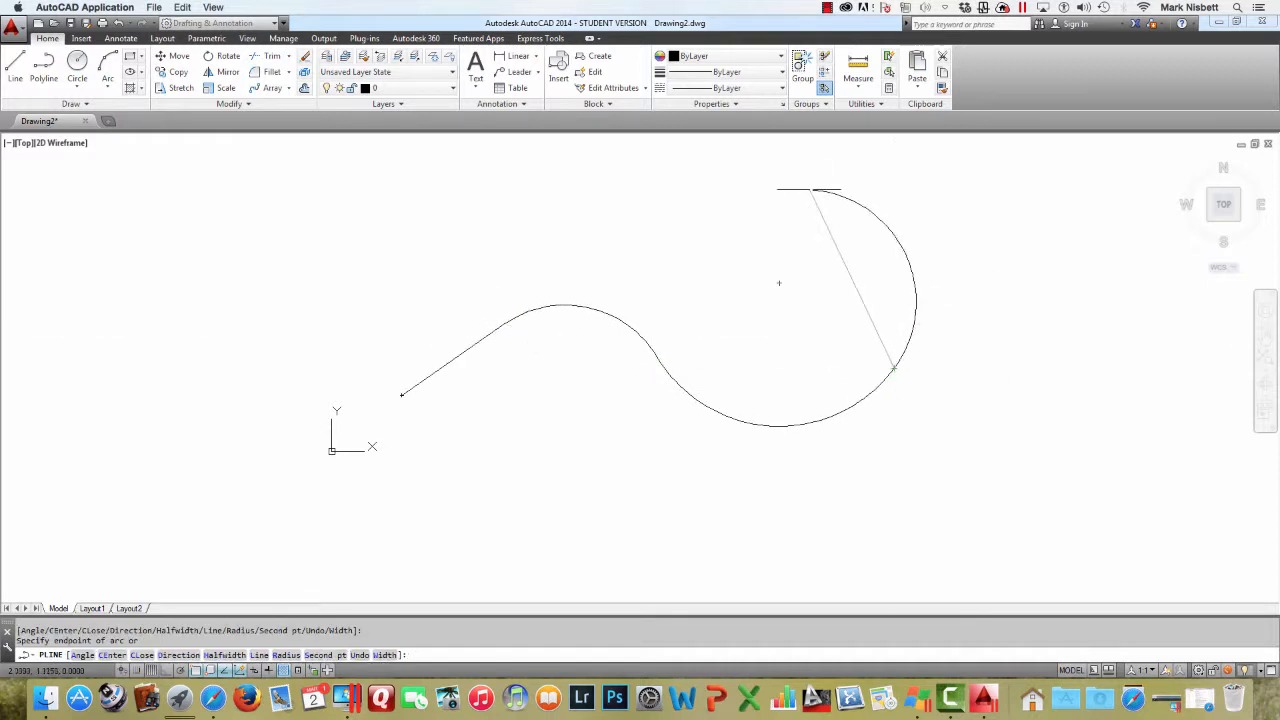
left_click(800, 185)
left_click(598, 152)
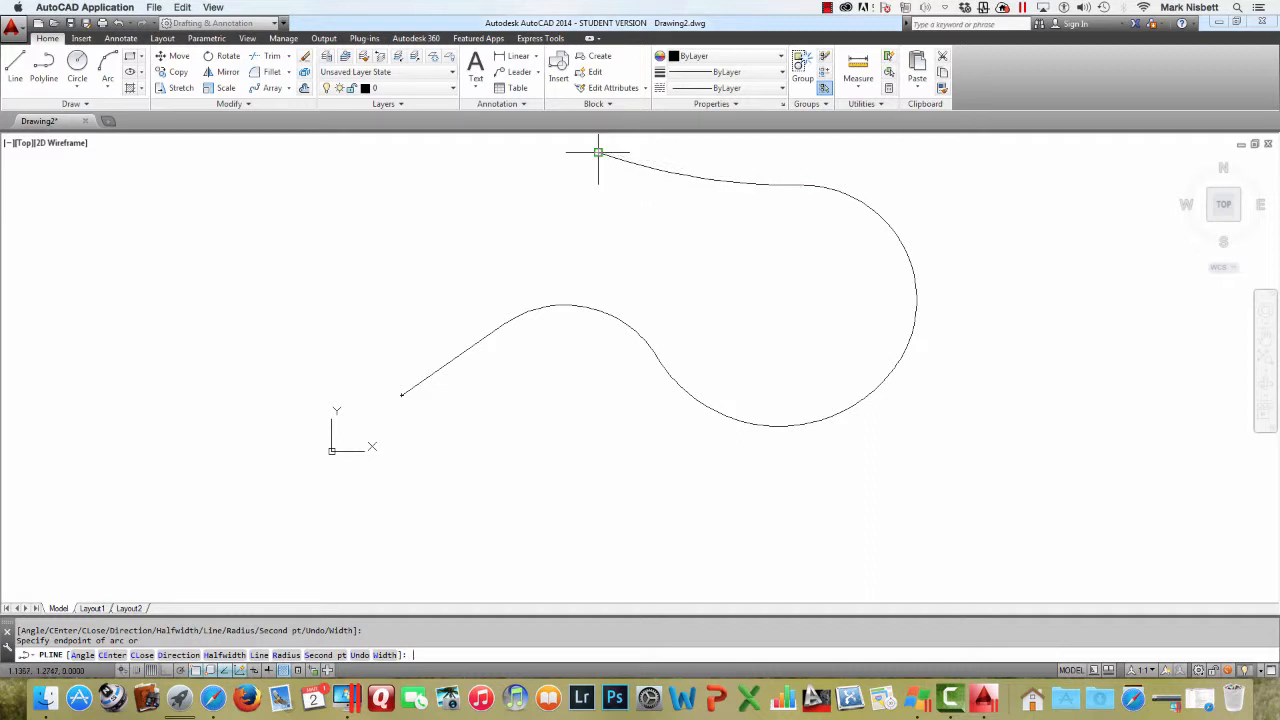
key("Return")
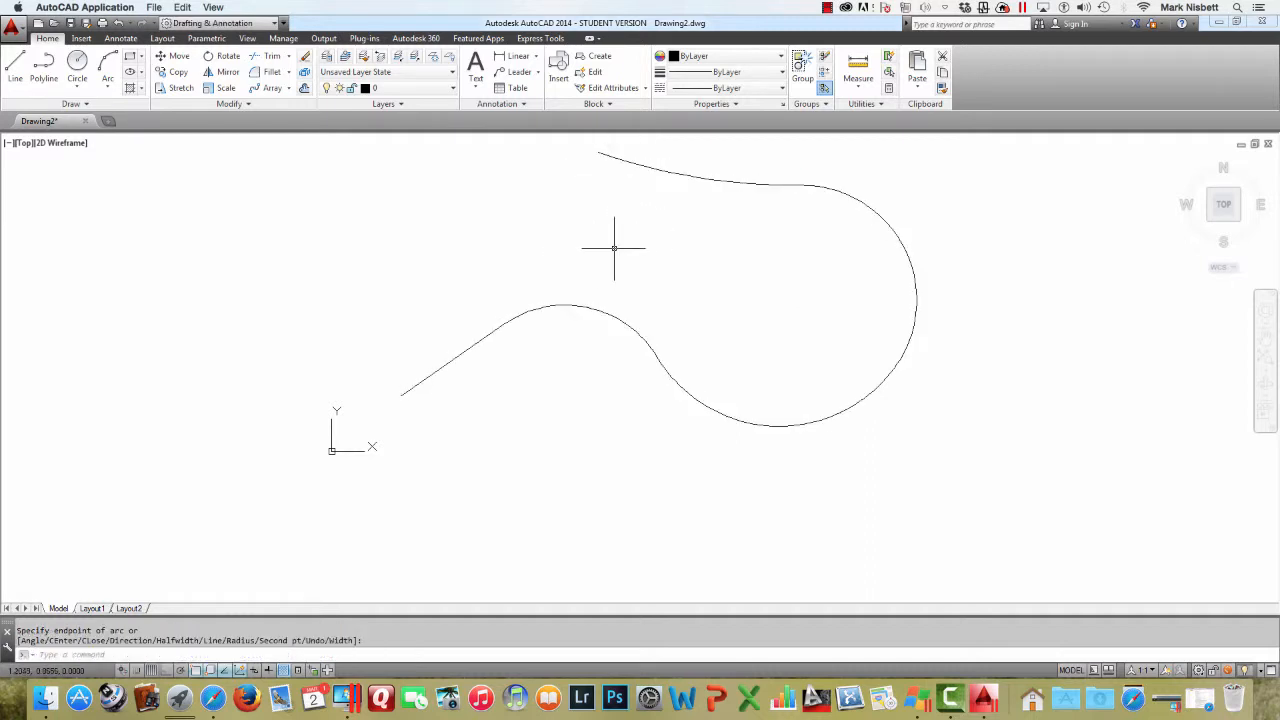
Draw a small square rectangle in empty space above the start of the polyline
mouse_move(614, 248)
middle_mouse_down()
mouse_move(629, 258)
mouse_move(620, 290)
middle_mouse_up()
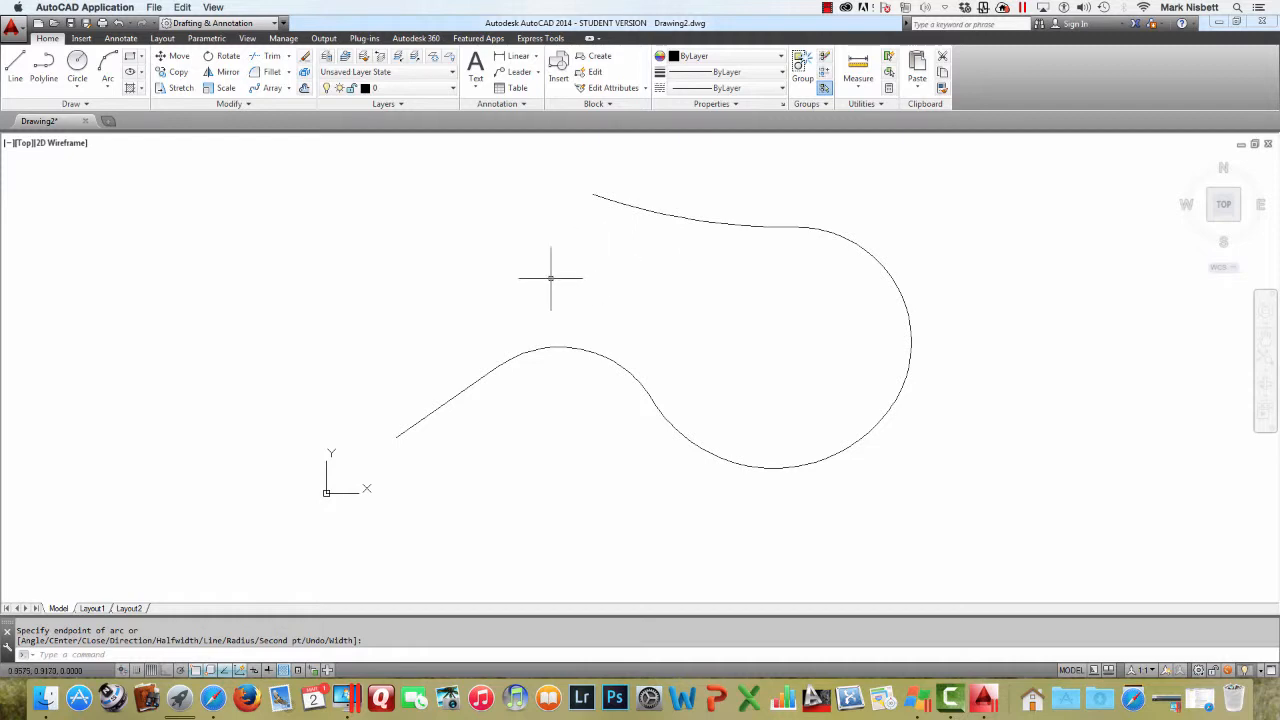
type("r")
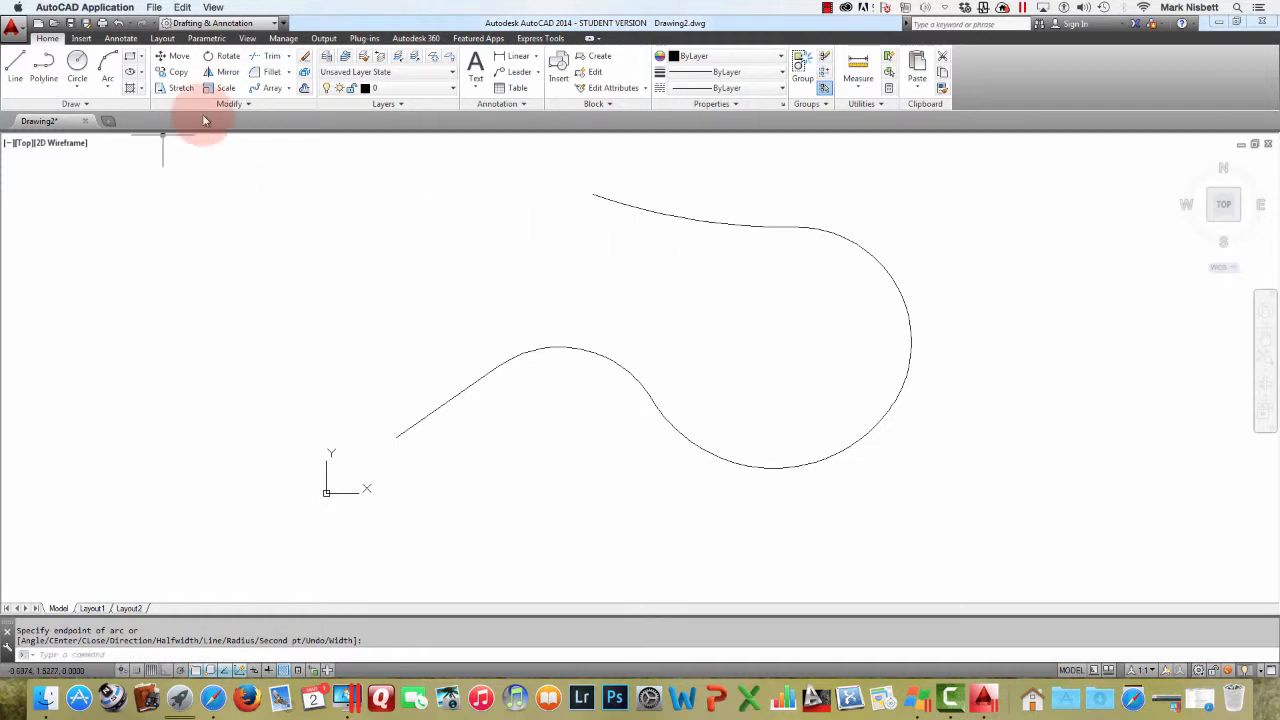
left_click(130, 56)
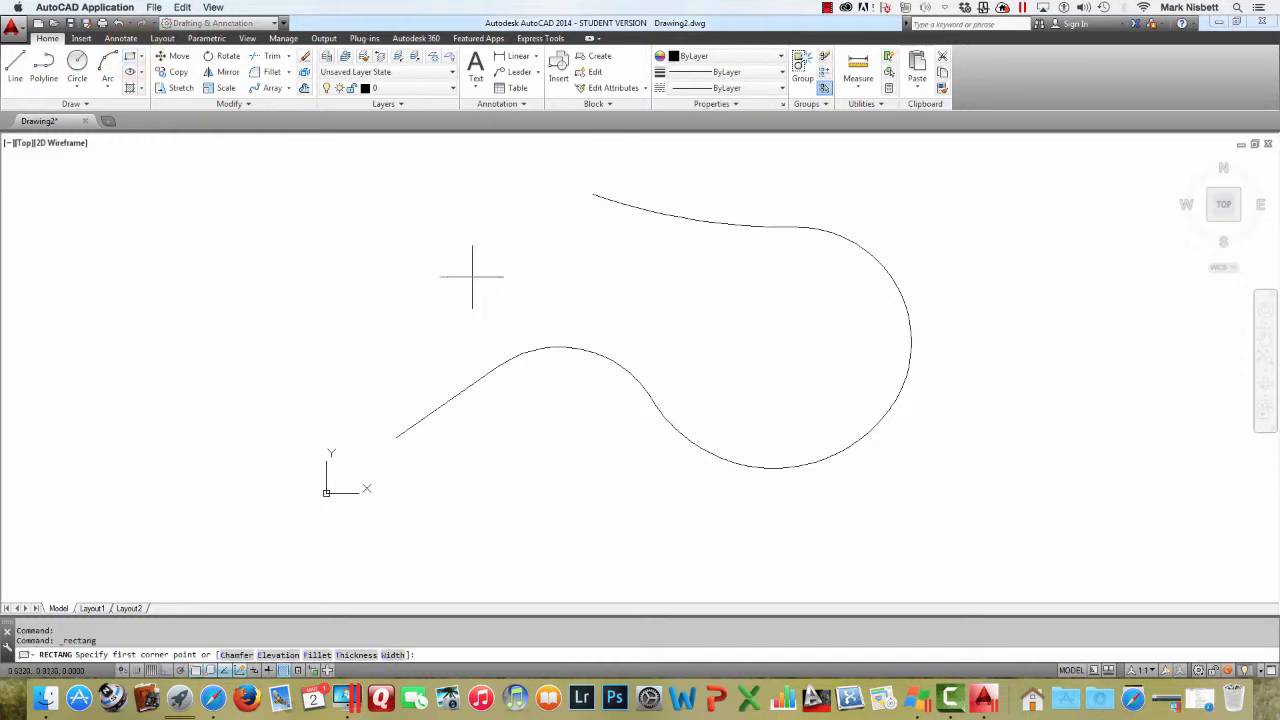
left_click(376, 321)
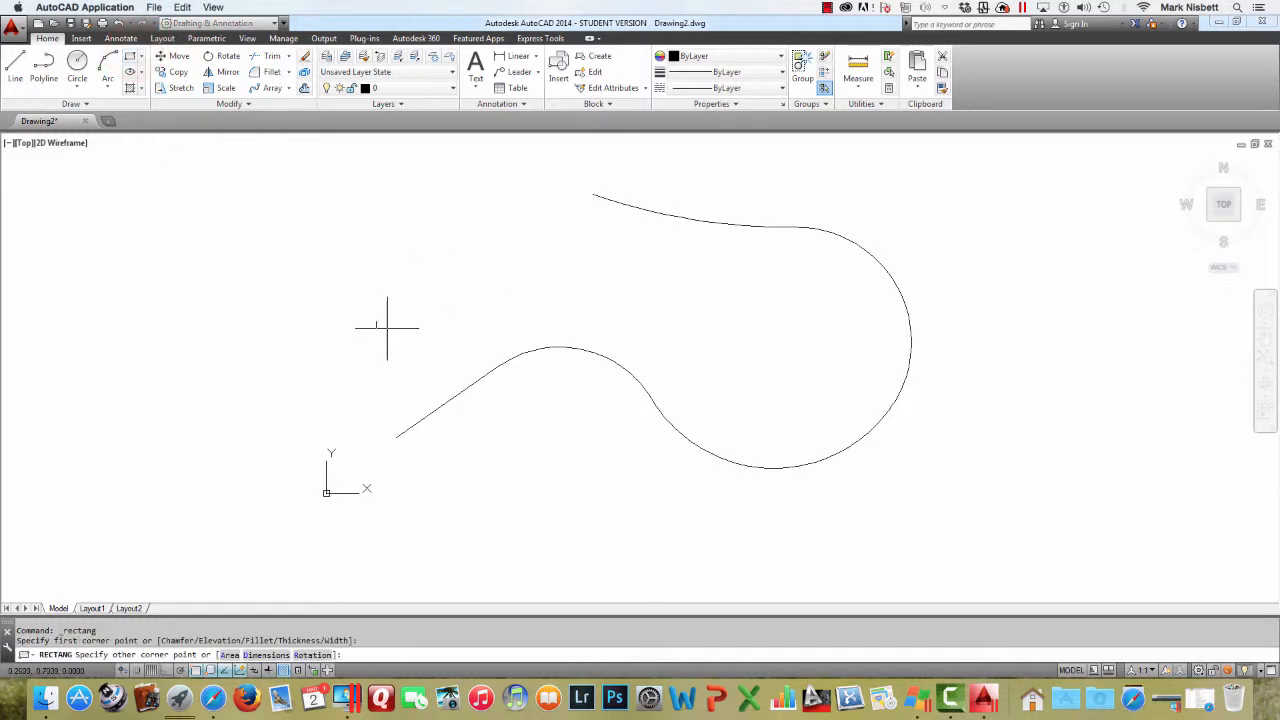
left_click(386, 331)
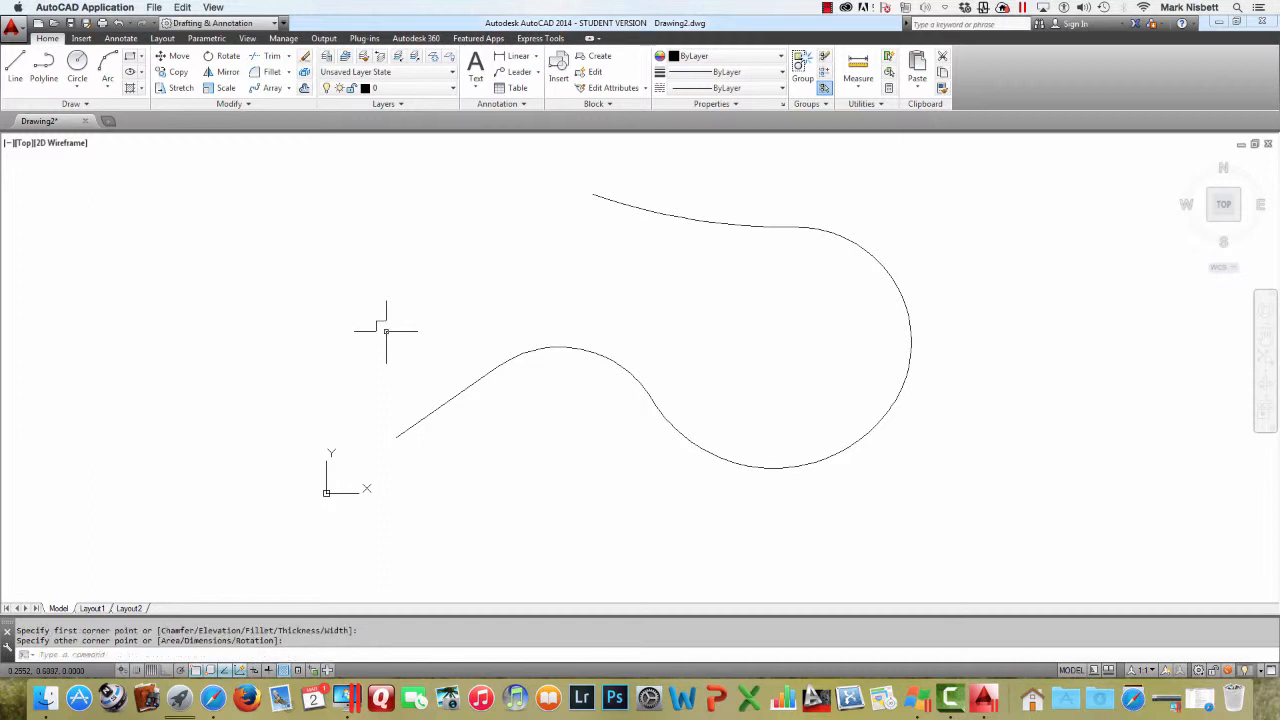
scroll(376, 328, "up", 10)
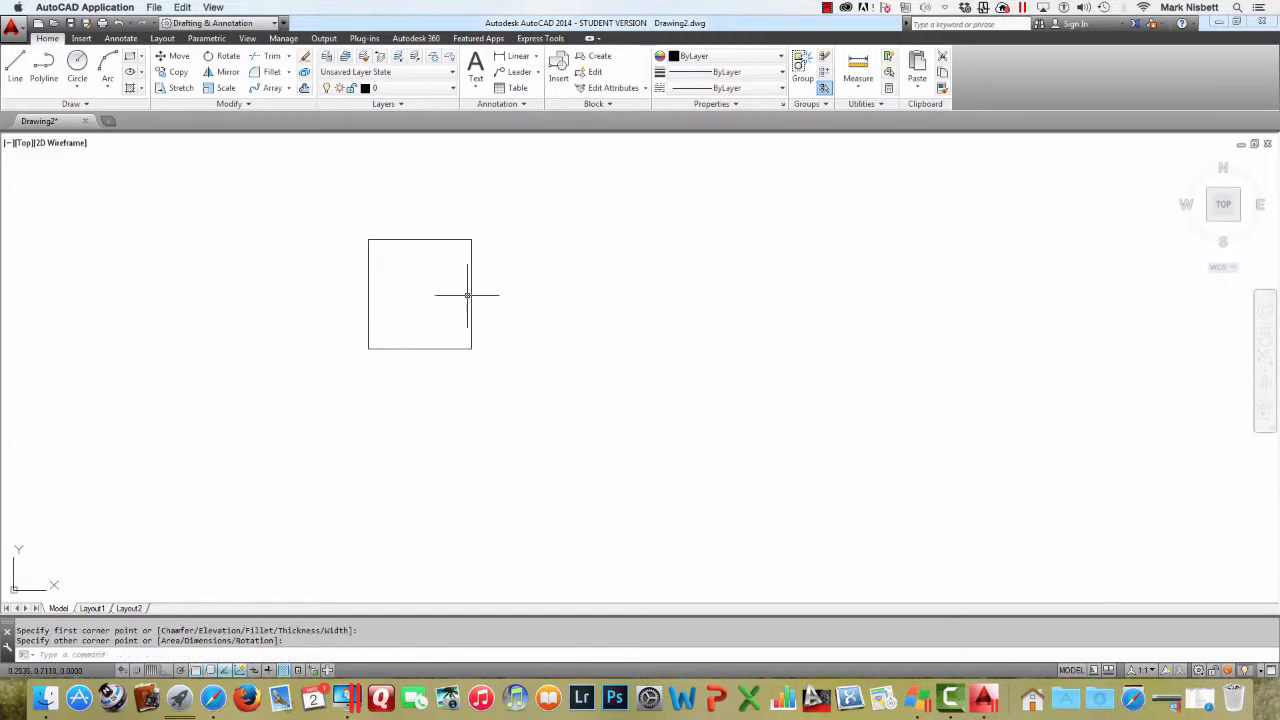
Draw both diagonals of the square with the Line command, corner to corner
type("l")
key("Return")
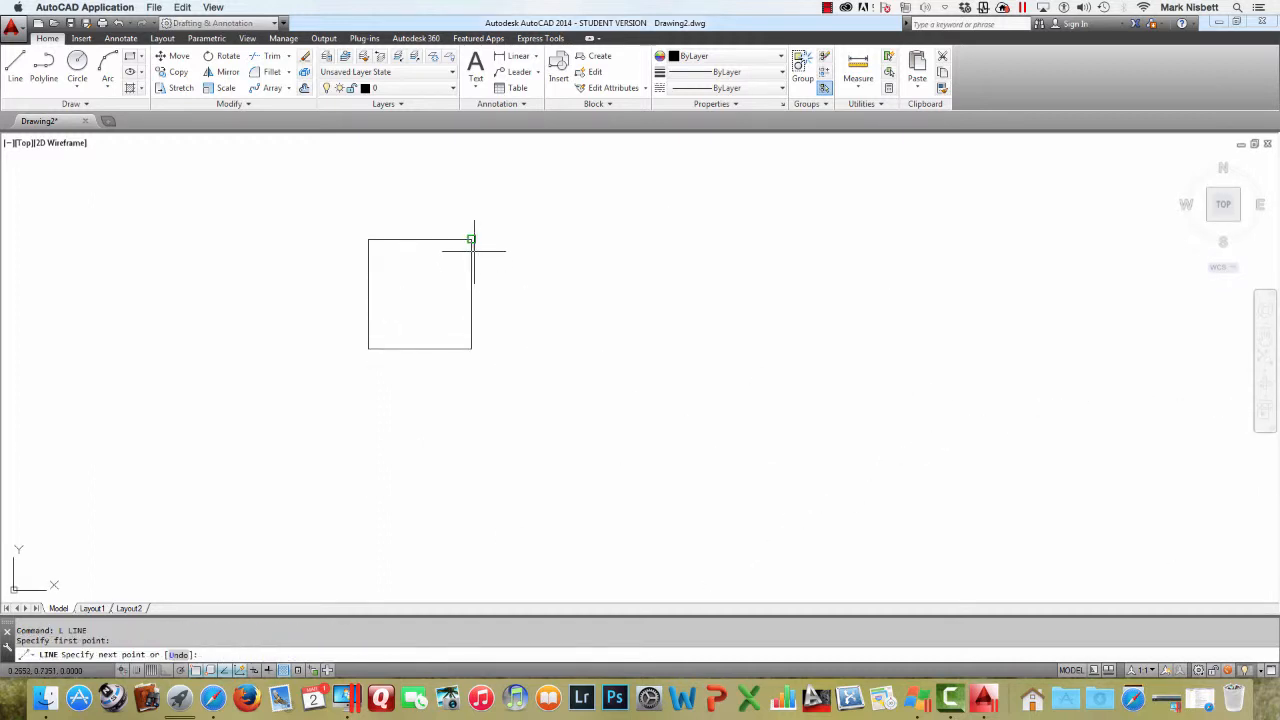
left_click(471, 240)
left_click(368, 348)
key("Return")
key("Return")
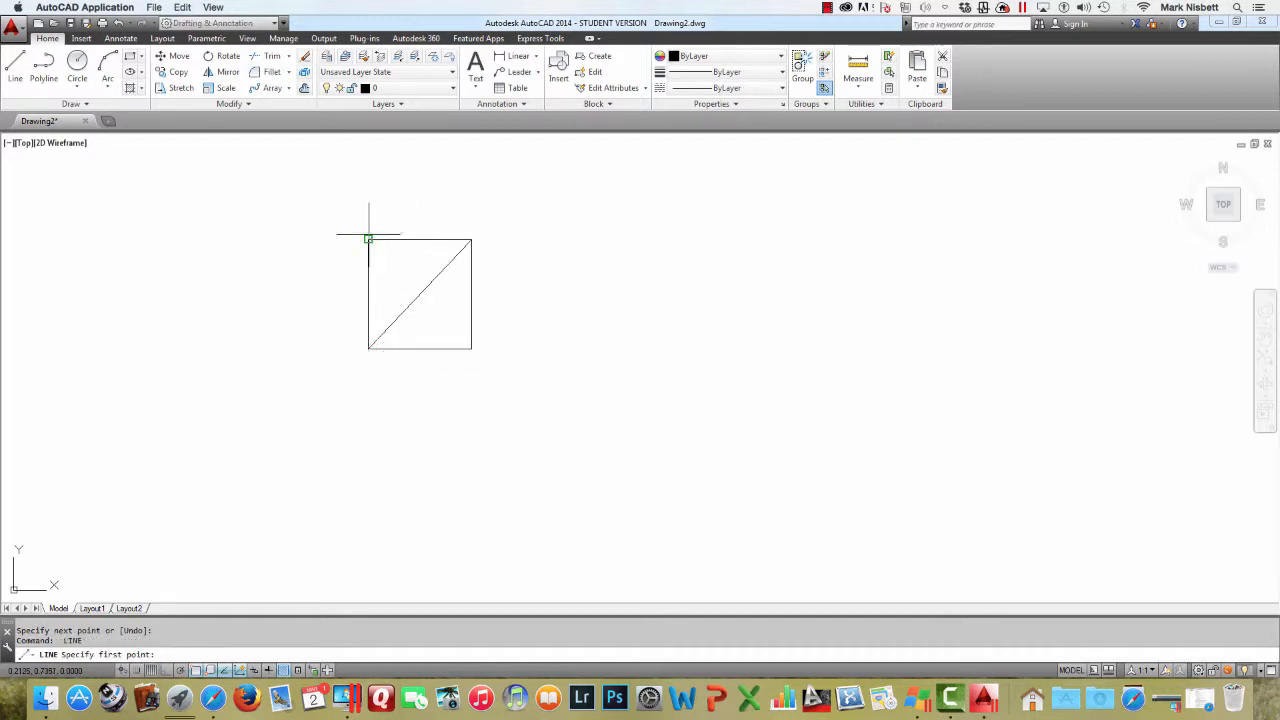
left_click(368, 240)
left_click(471, 348)
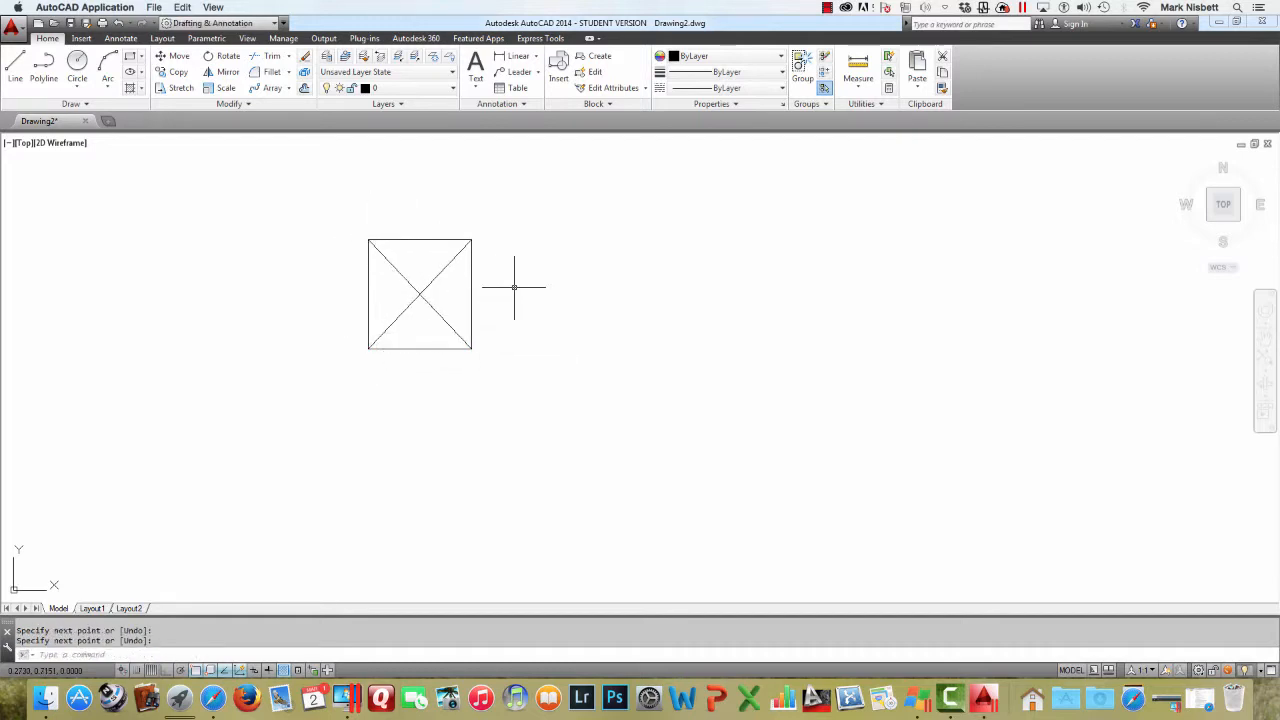
key("Return")
Draw a small circle centred on the intersection of the diagonals
type("c")
key("Return")
left_click(420, 294)
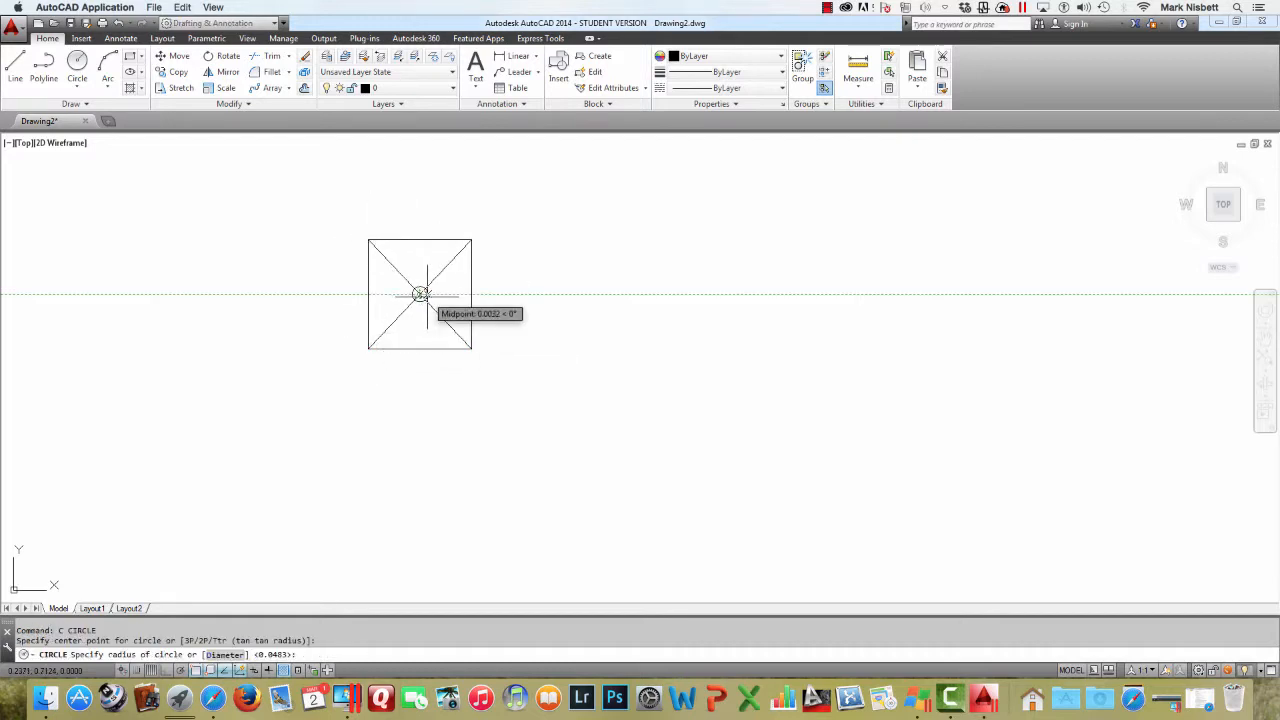
left_click(431, 297)
key("Escape")
Trim away the diagonal segments lying inside the small circle
type("tr")
key("Return")
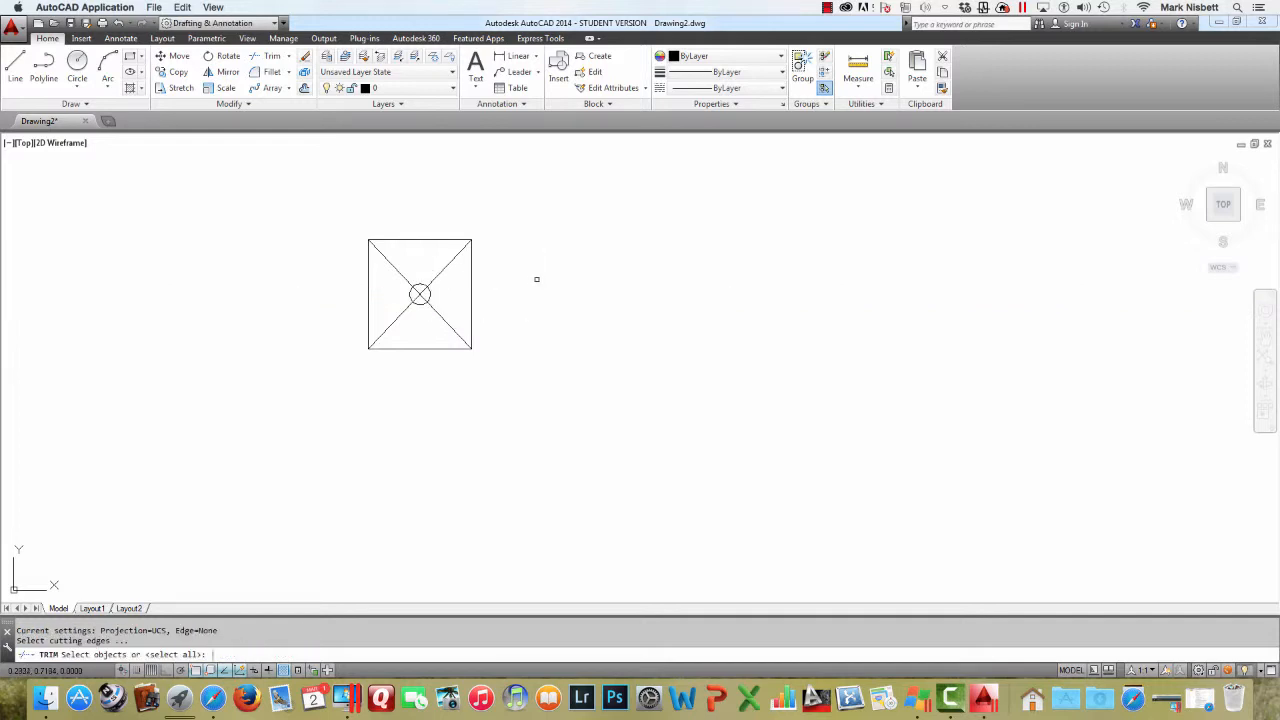
key("Return")
left_click(420, 293)
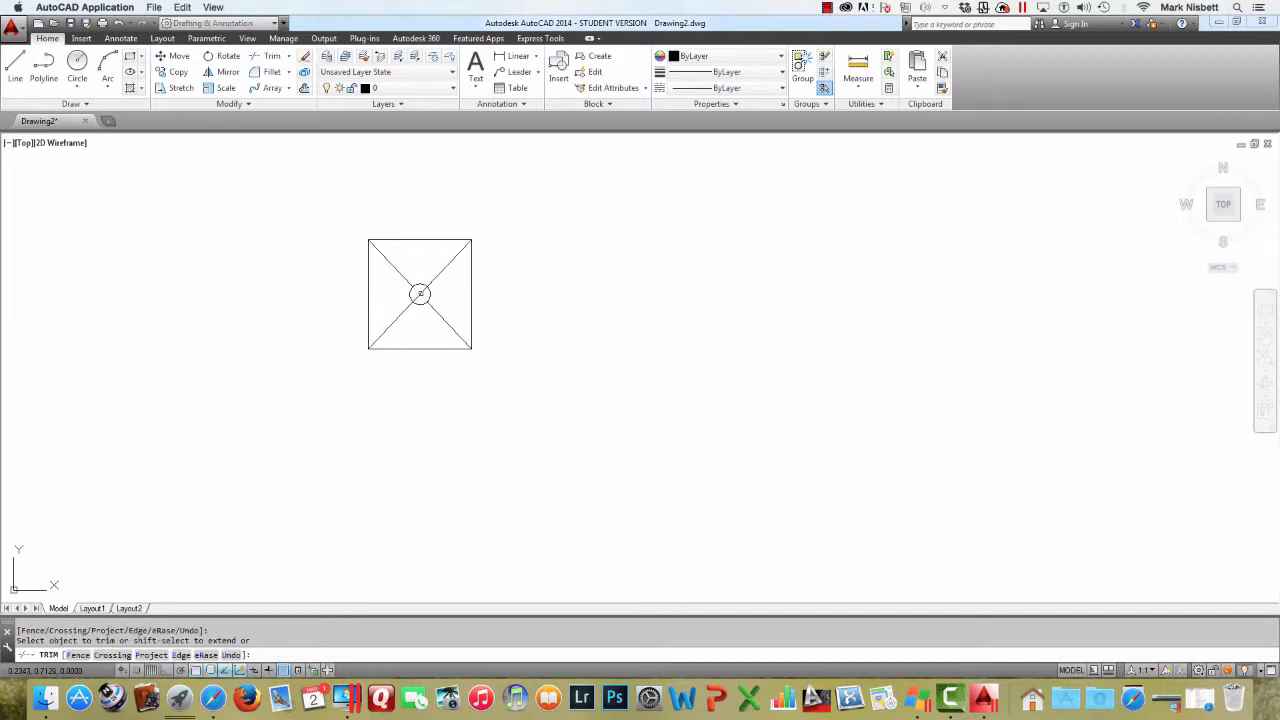
key("Escape")
Start a block definition named POST and pick the centre of the square symbol as its base point
scroll(524, 279, "down", 5)
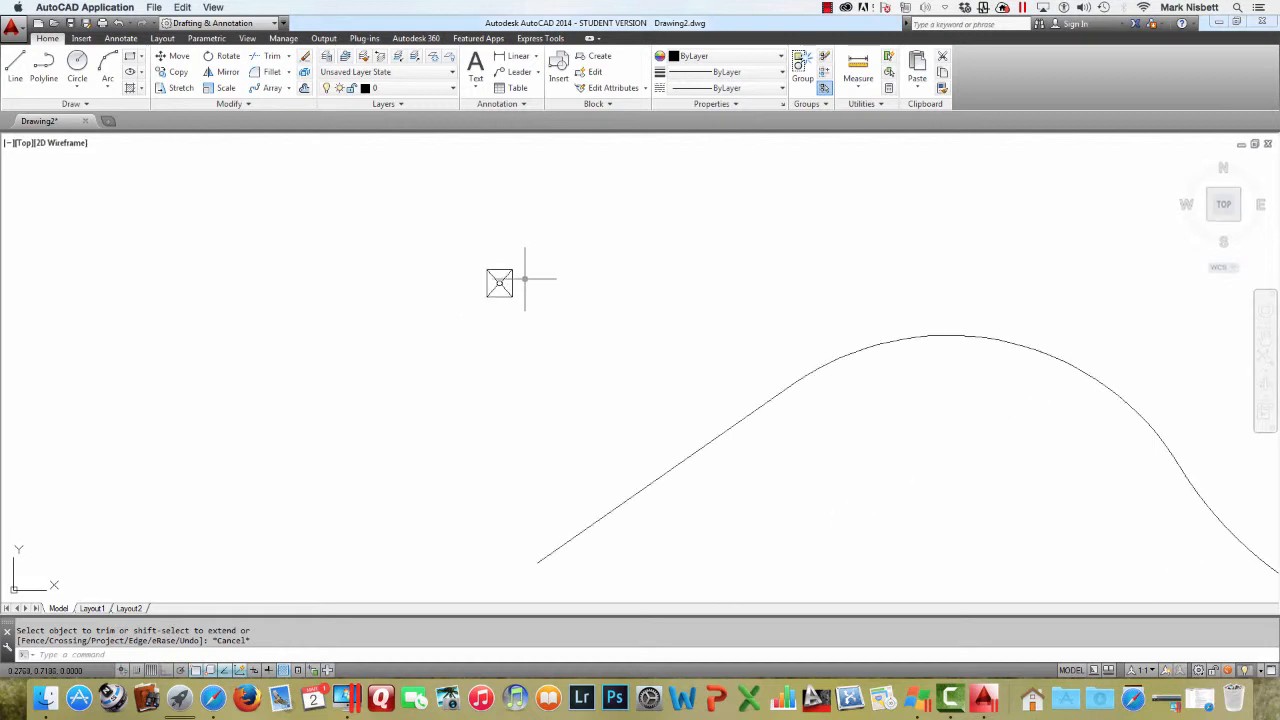
scroll(524, 279, "up", 3)
scroll(524, 279, "up", 5)
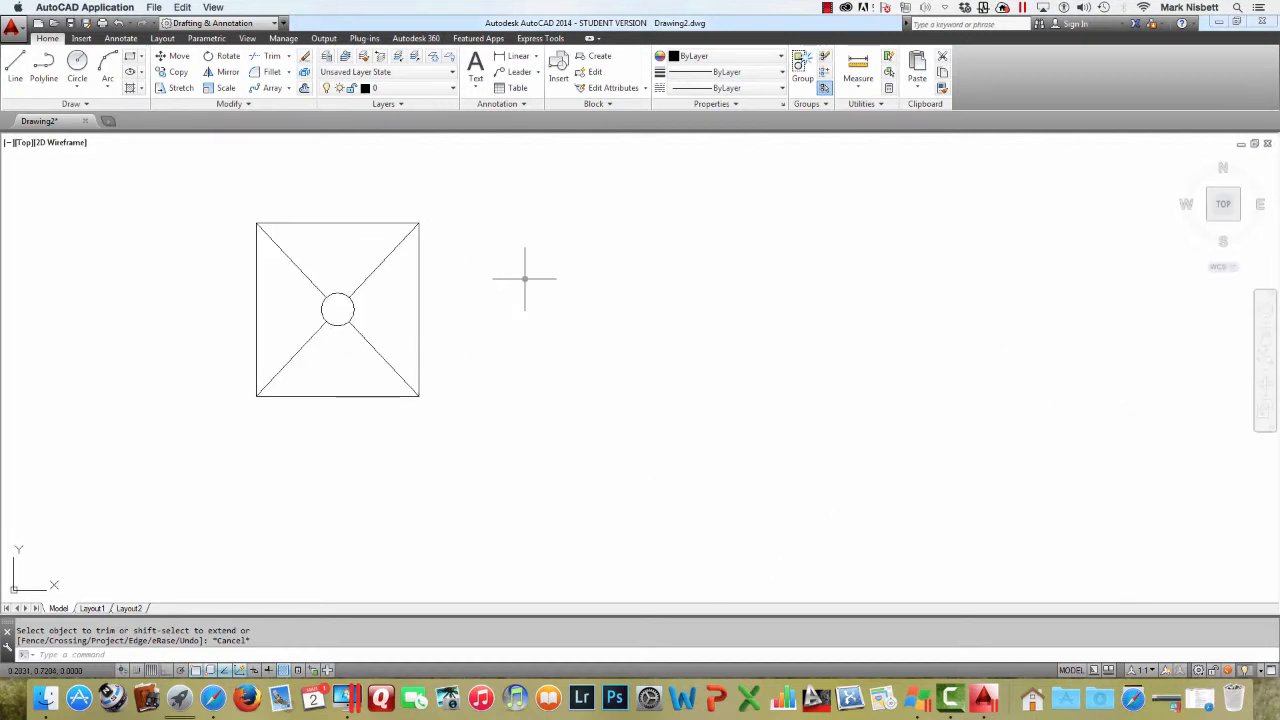
scroll(524, 279, "down", 4)
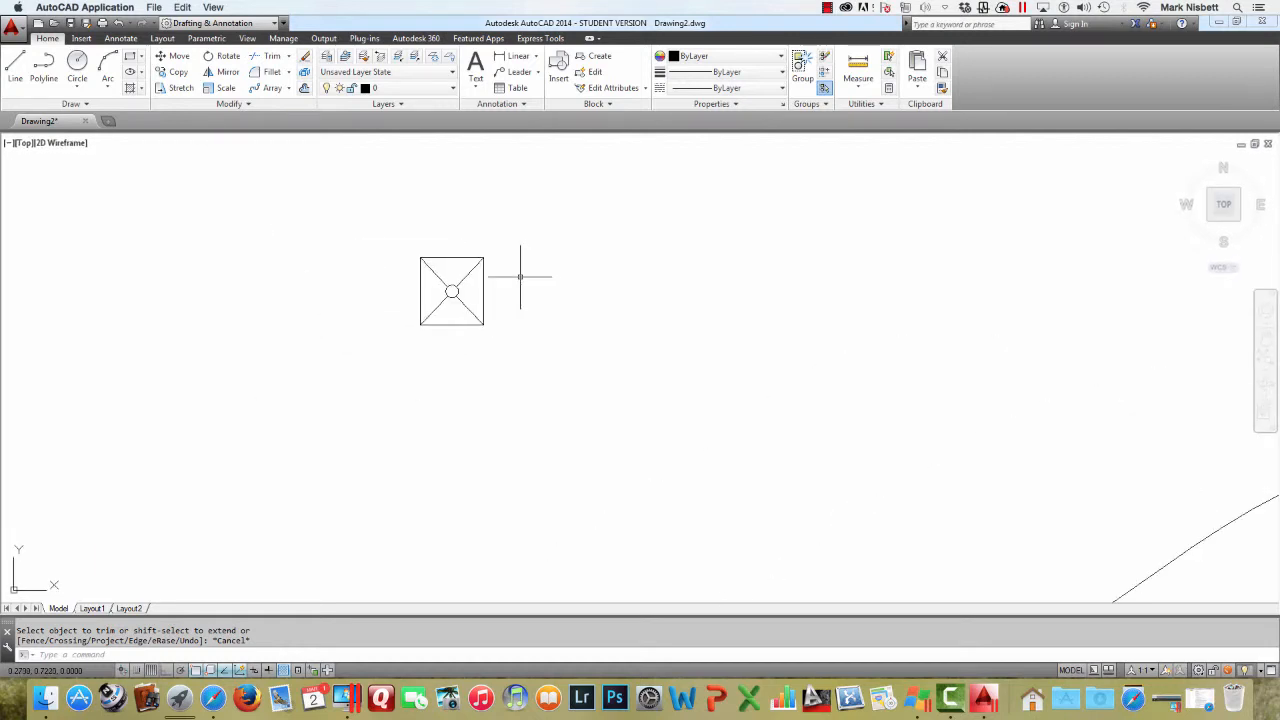
type("b")
key("Return")
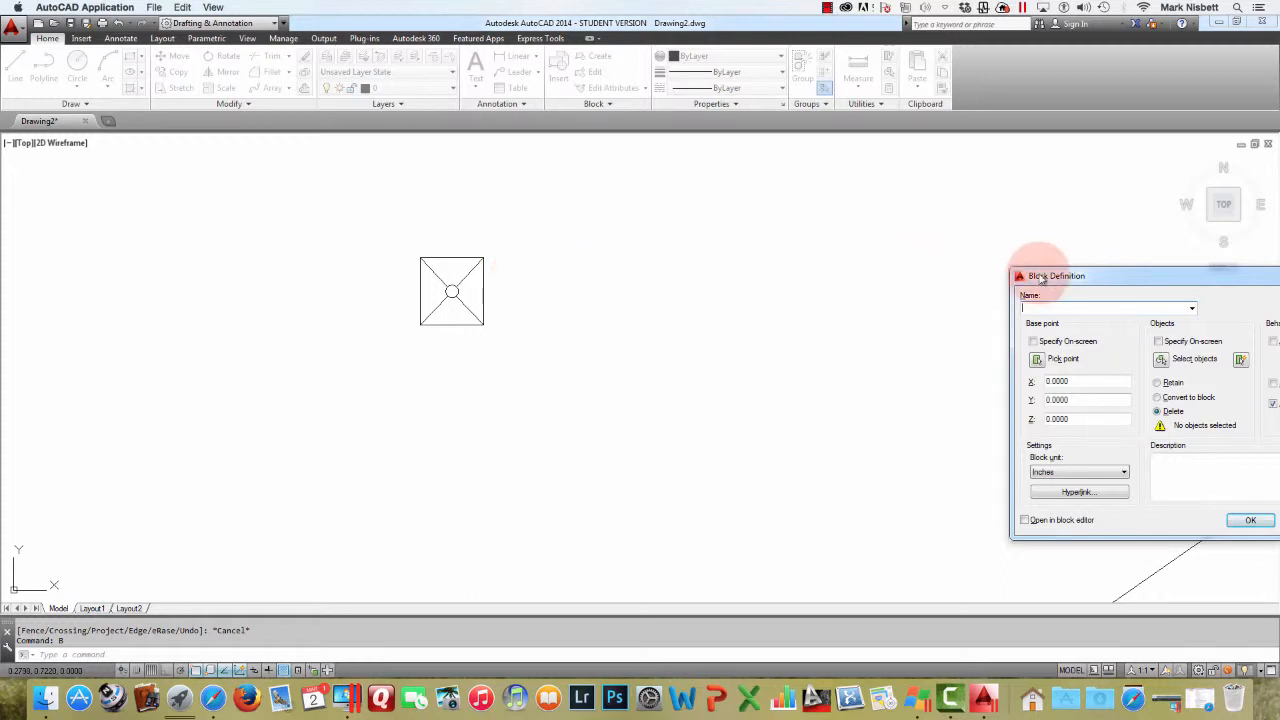
left_click_drag(1041, 278, 770, 267)
left_click(808, 298)
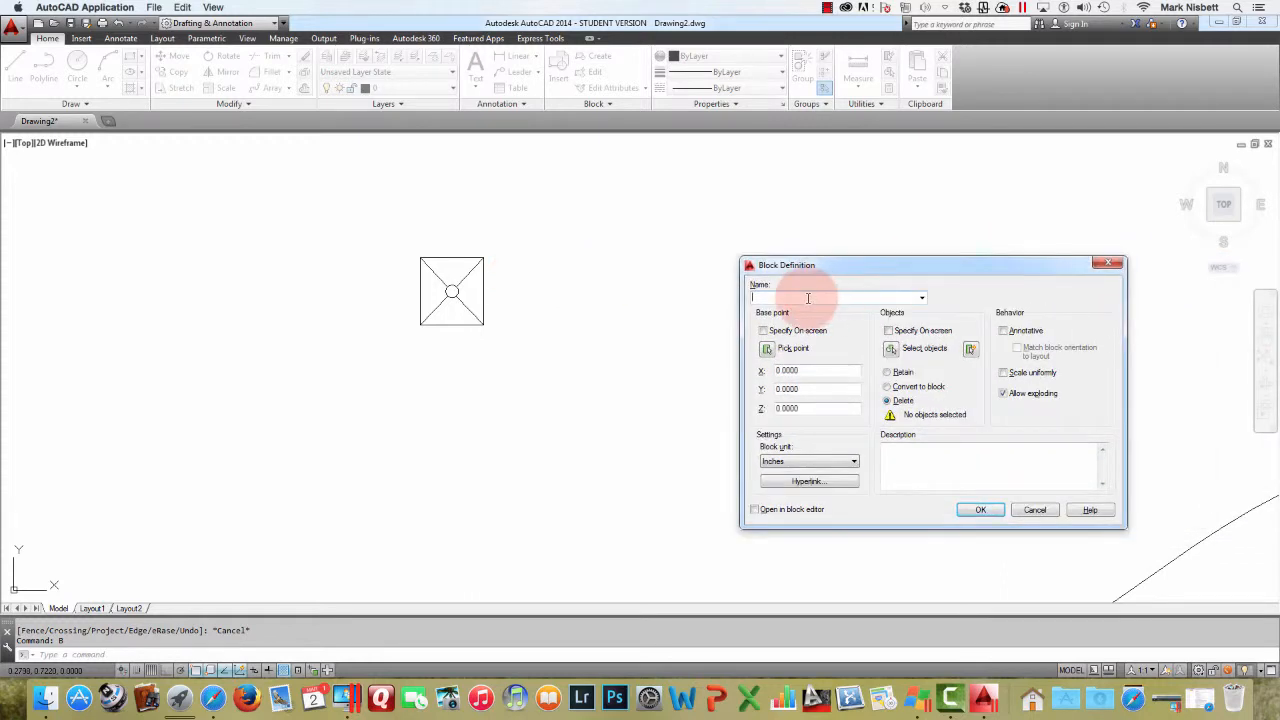
type("POST")
left_click(767, 348)
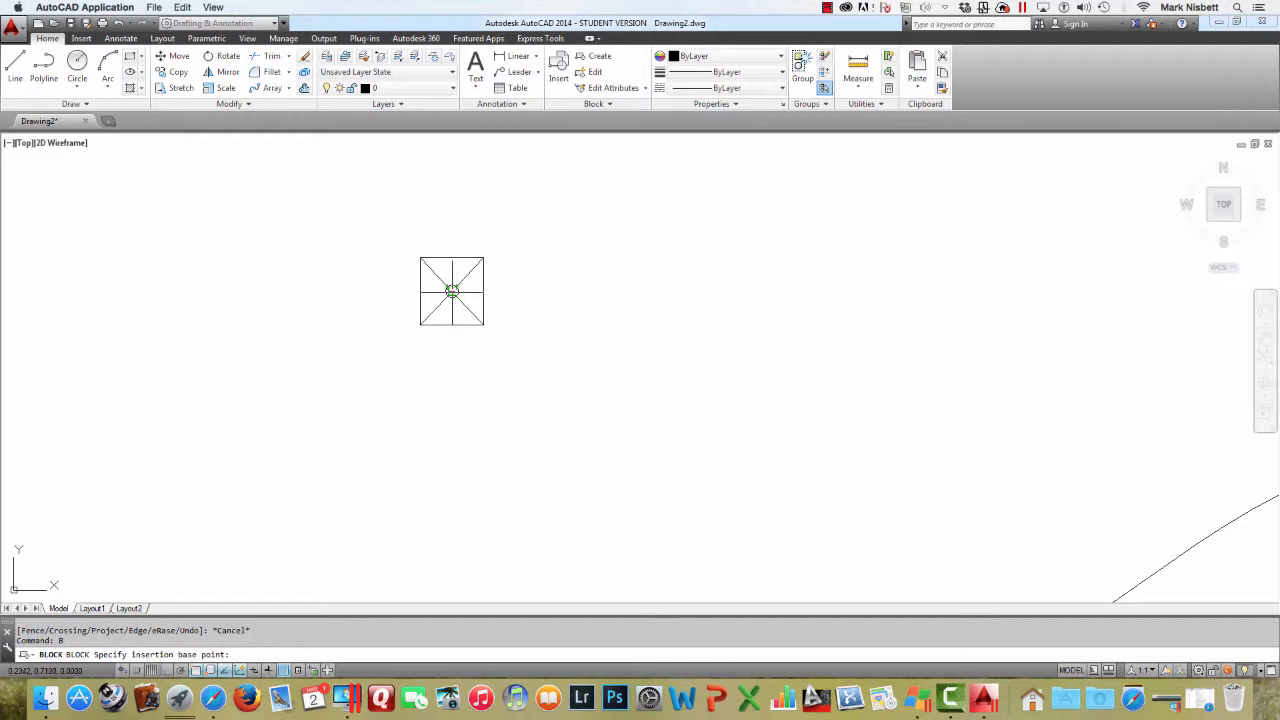
left_click(452, 292)
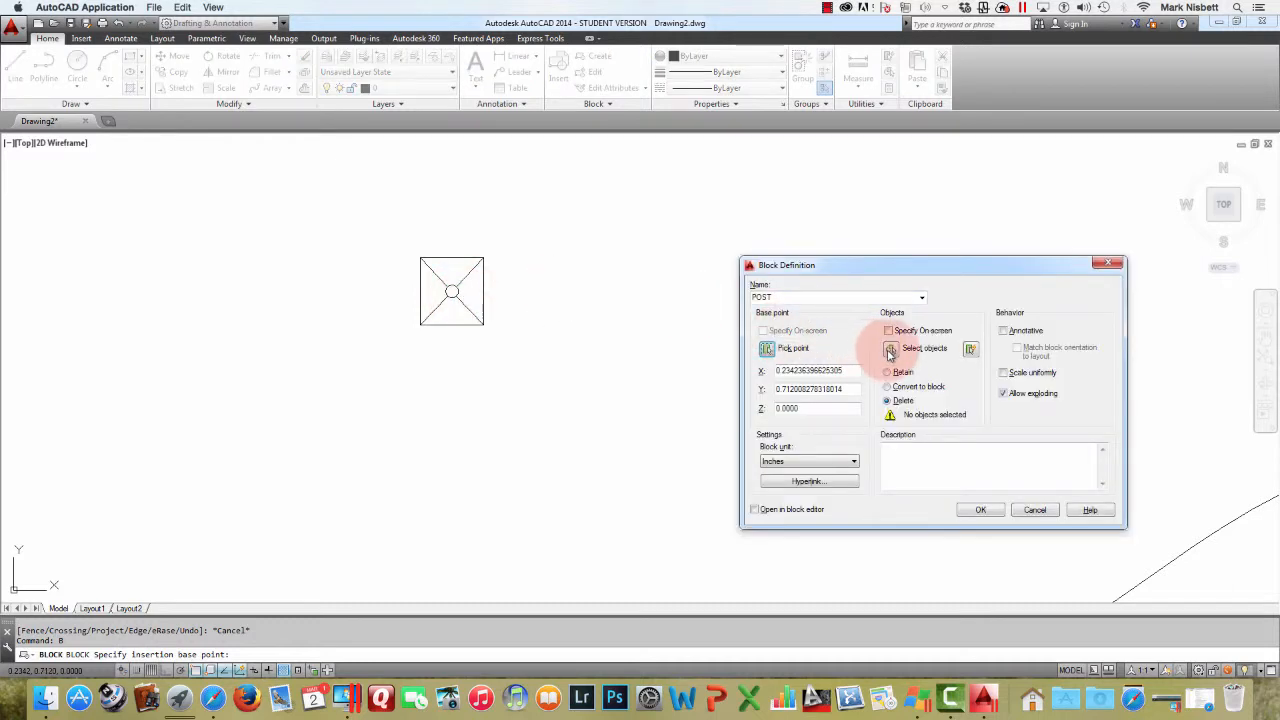
Window-select the square, diagonals and circle as the block's objects and create the block
left_click(892, 342)
left_click(563, 217)
left_click(412, 345)
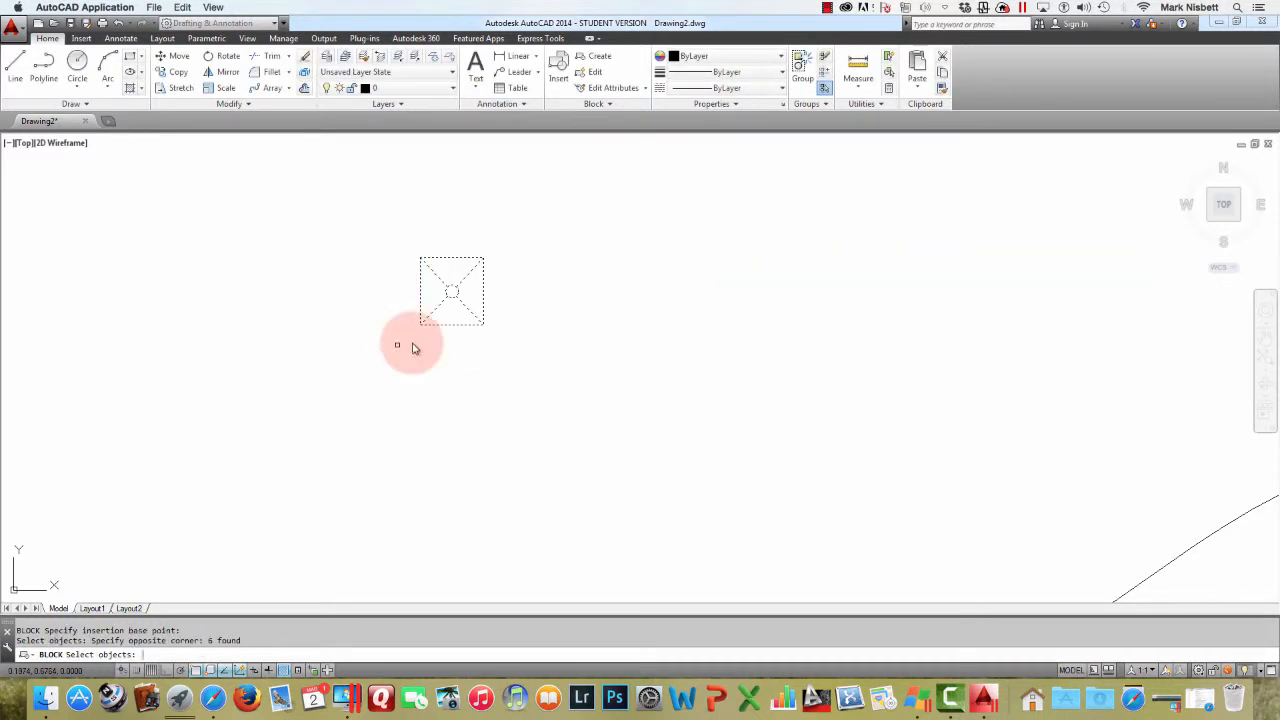
key("Return")
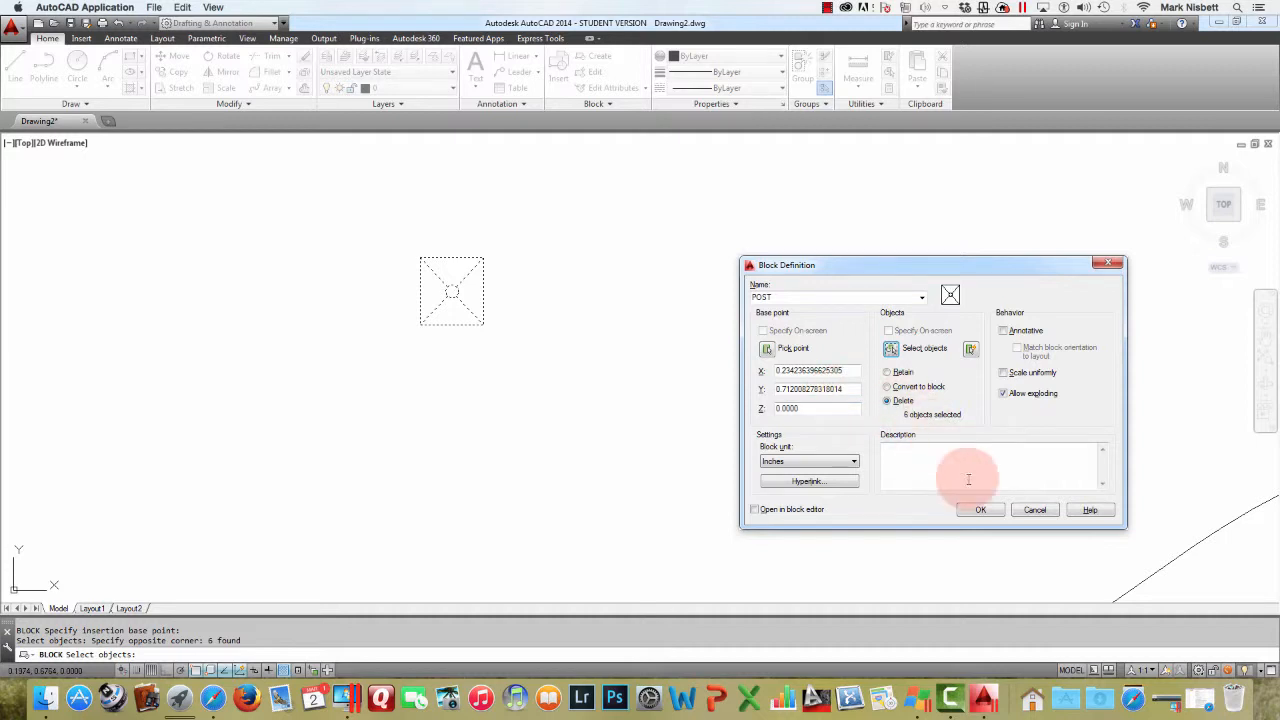
left_click(980, 509)
scroll(913, 389, "down", 4)
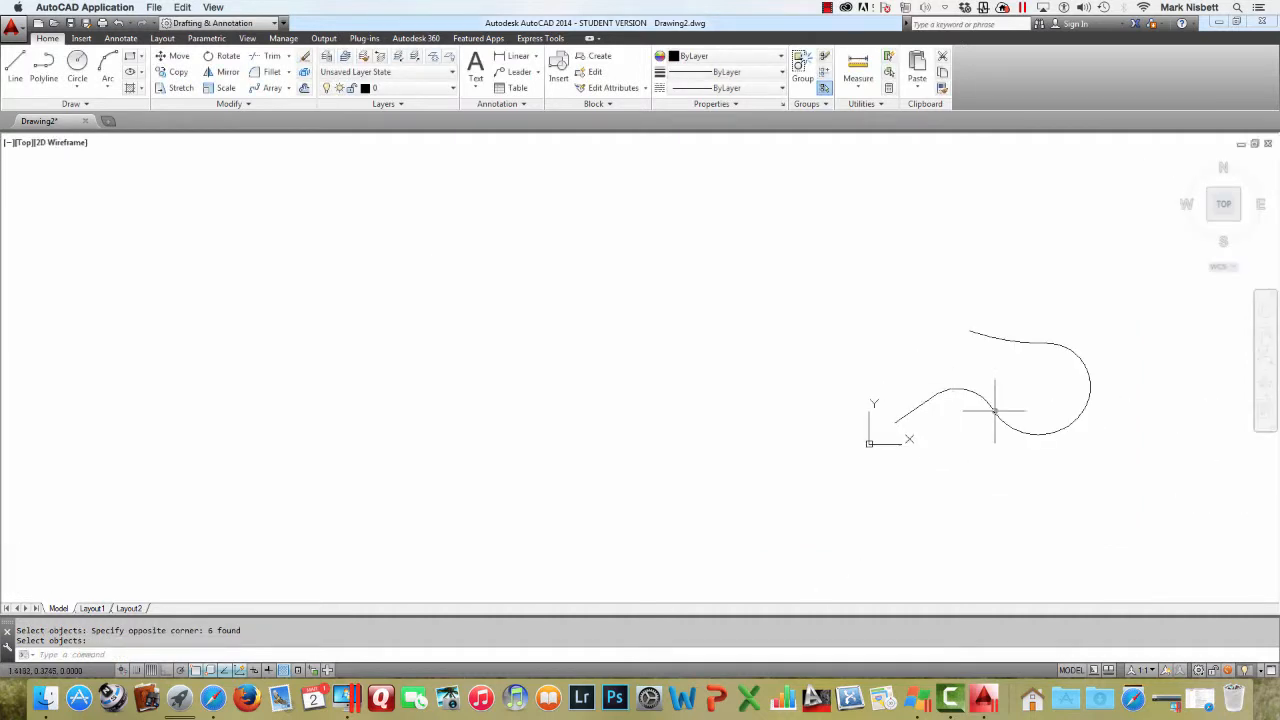
scroll(986, 410, "up", 2)
mouse_move(993, 404)
middle_mouse_down()
mouse_move(786, 363)
mouse_move(788, 379)
middle_mouse_up()
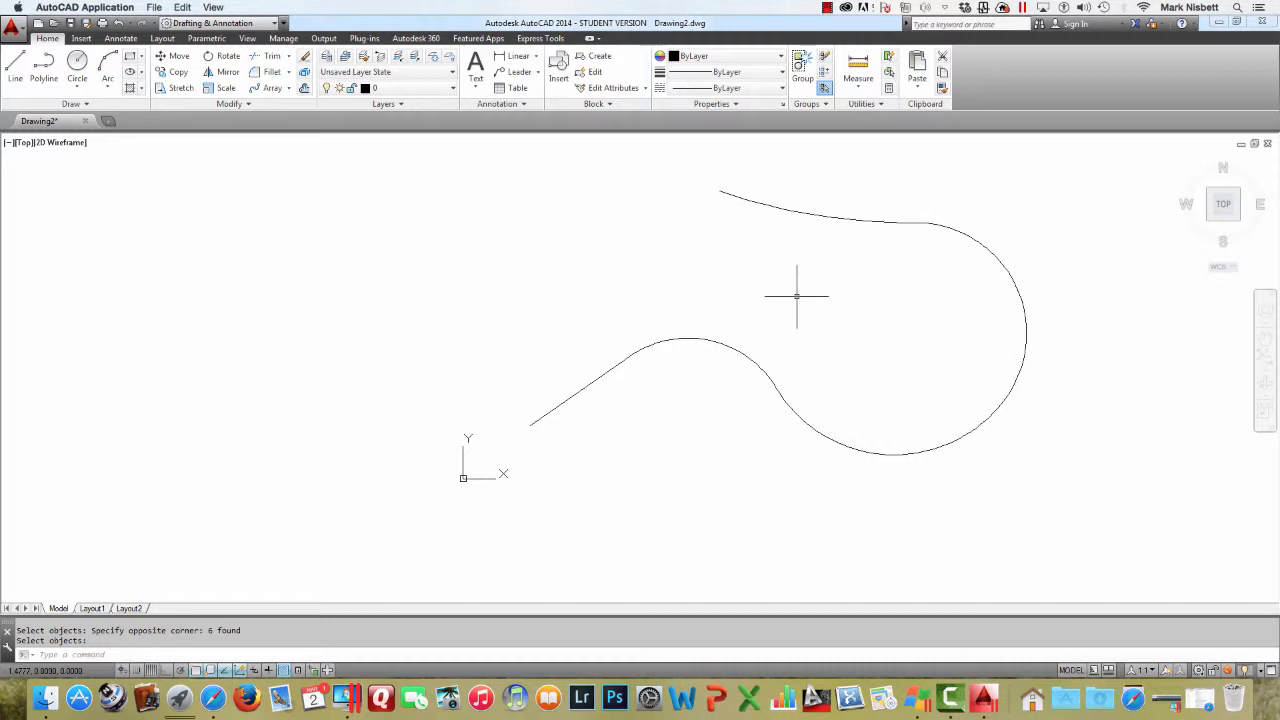
left_click(287, 89)
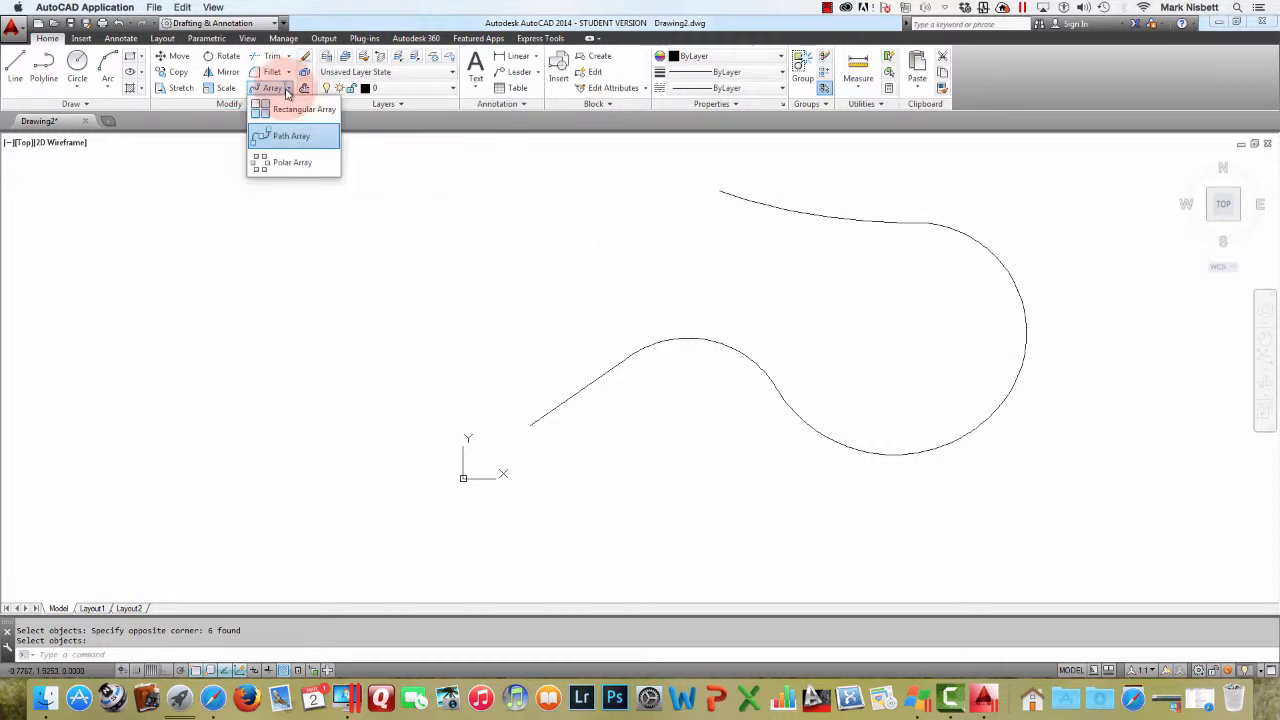
left_click(291, 135)
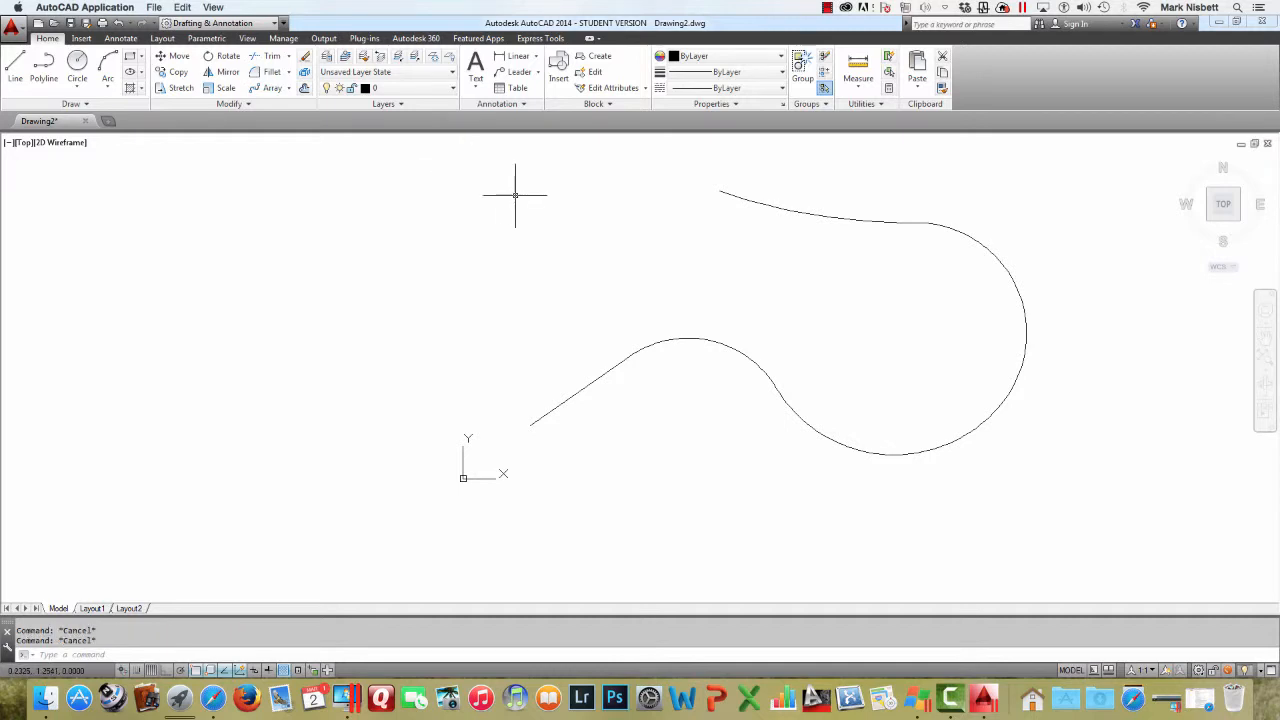
Divide the curved polyline into 12 segments, placing the POST block aligned with the object
type("d")
key("Return")
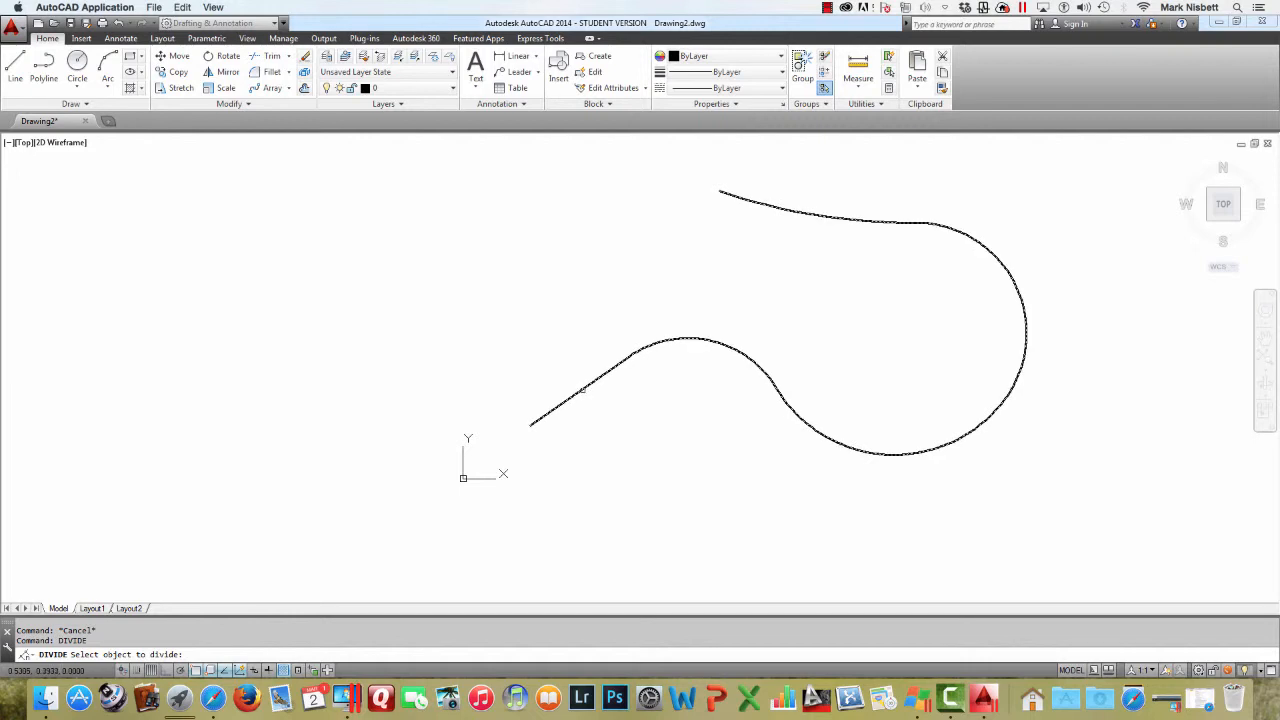
left_click(582, 390)
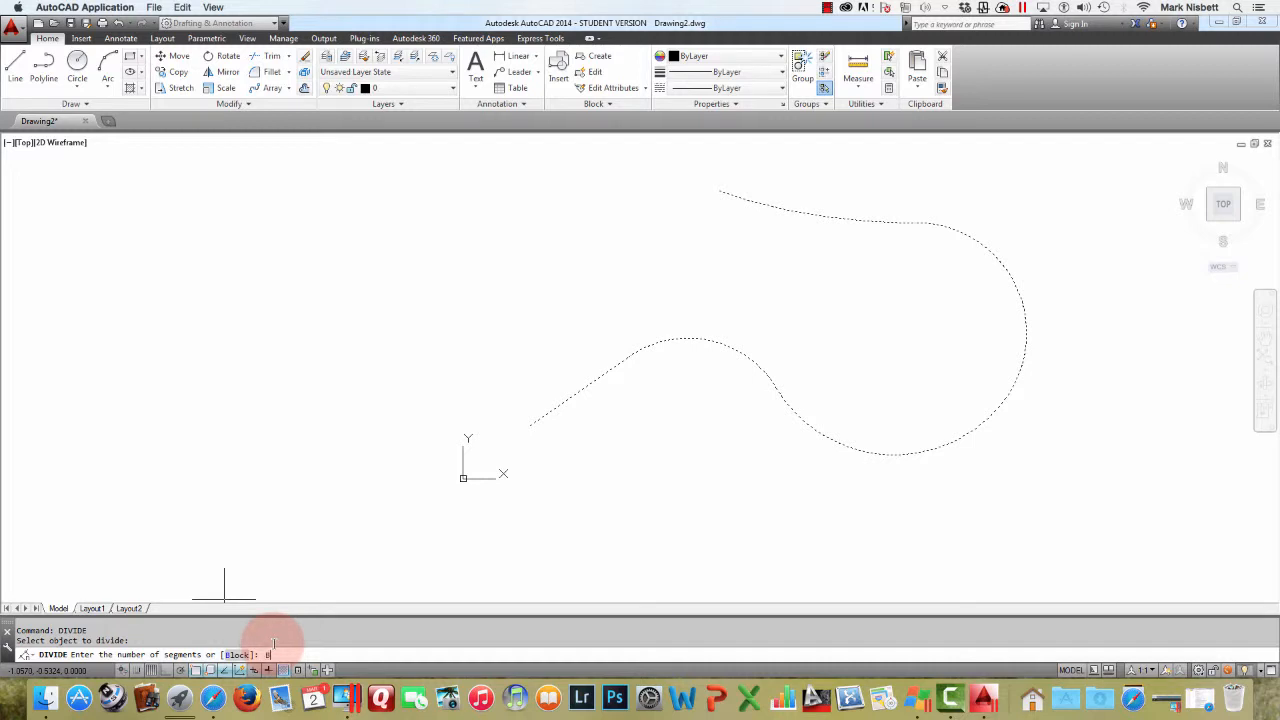
key("Return")
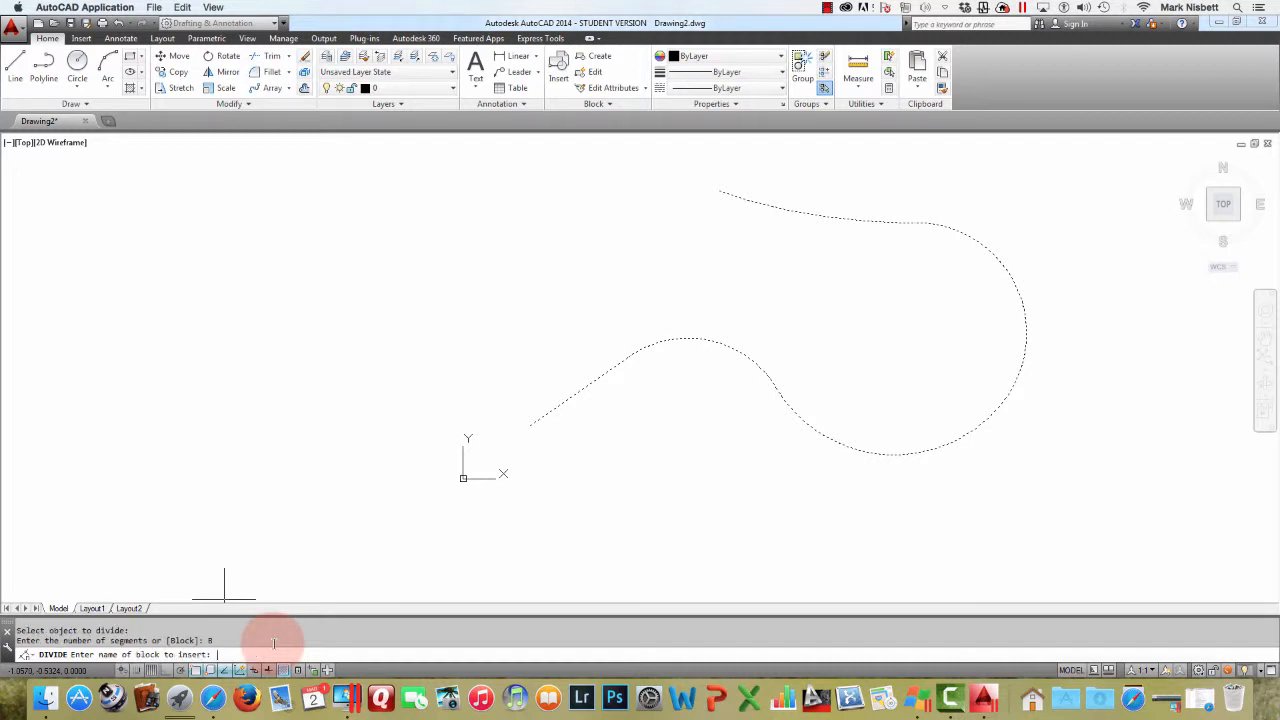
type("POST")
key("Return")
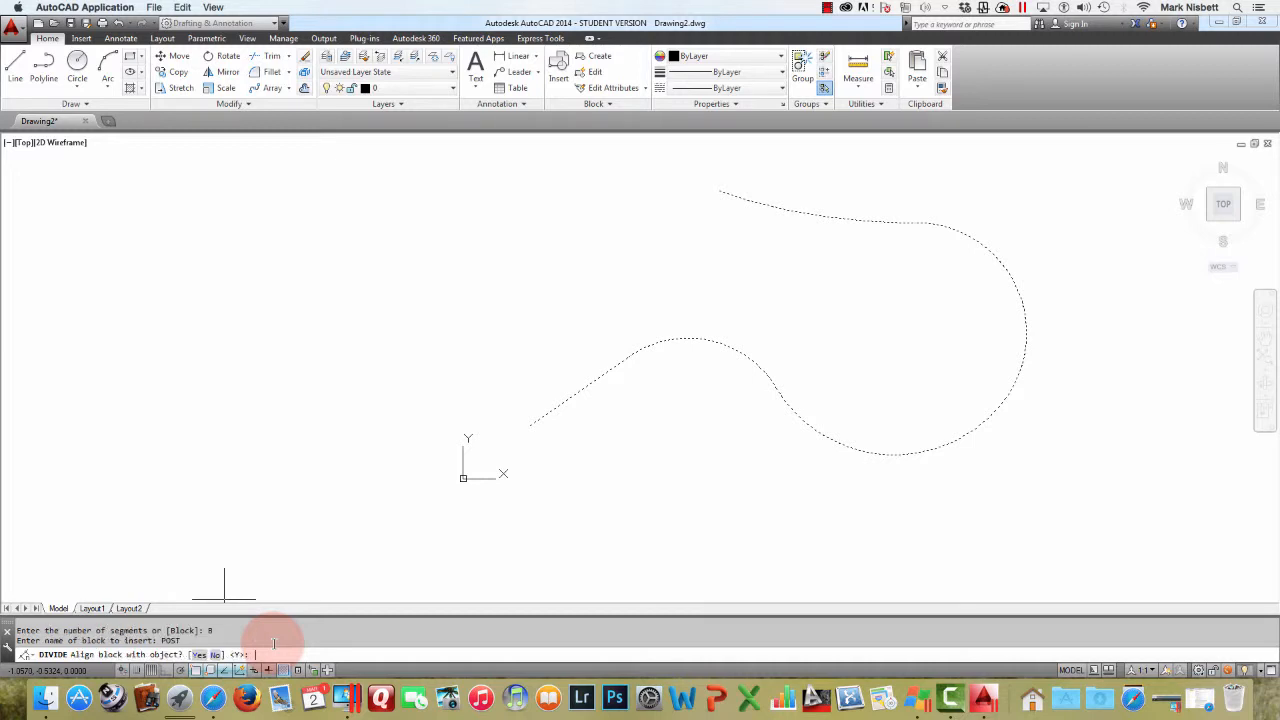
key("Return")
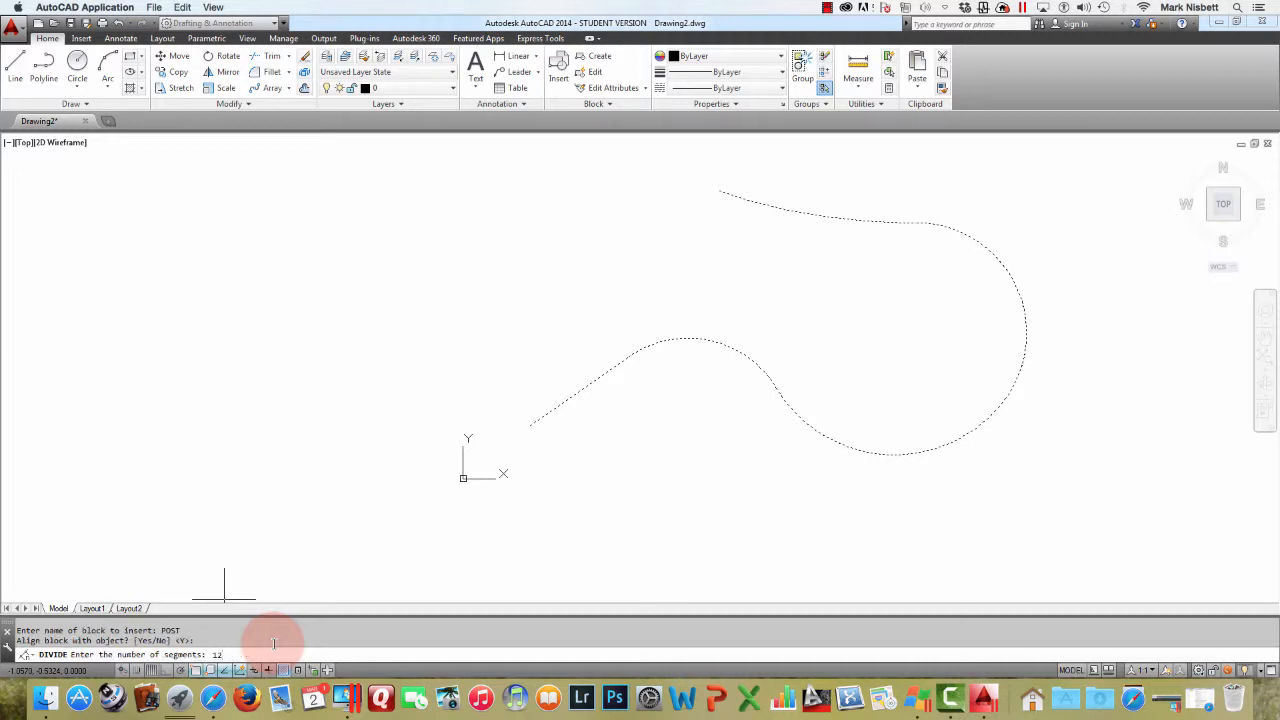
key("Return")
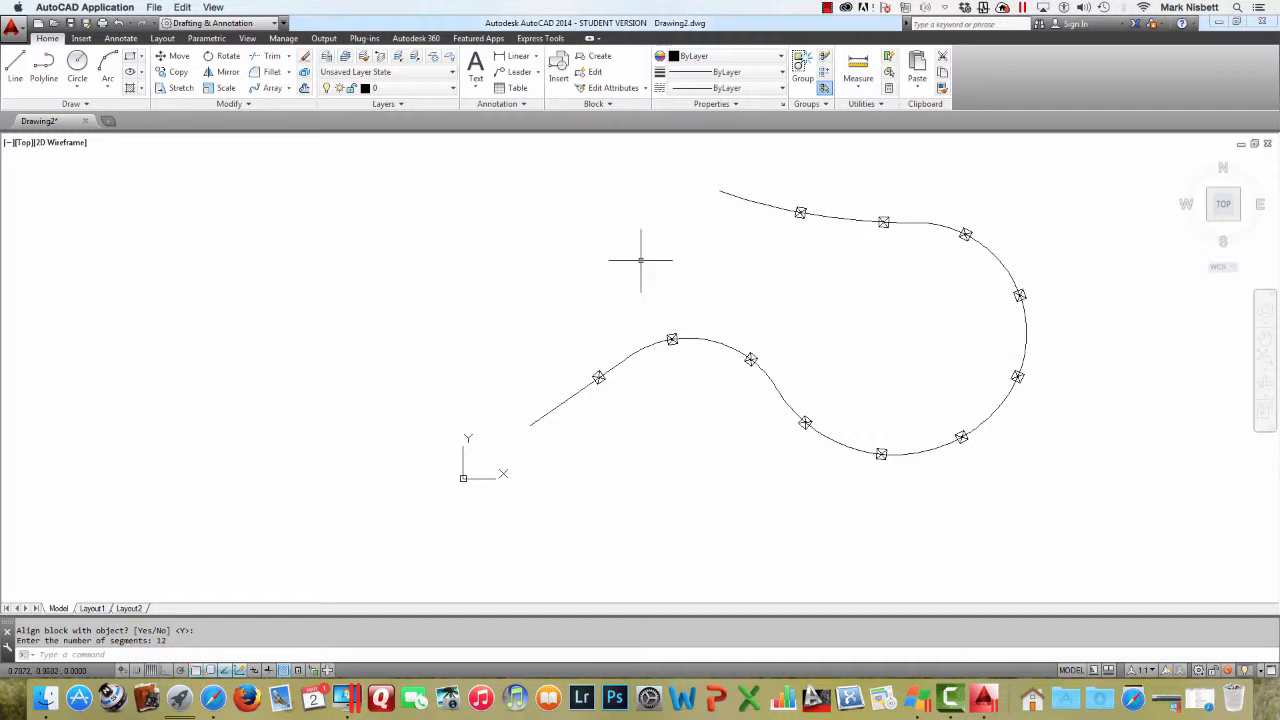
Insert the POST block at the polyline's start point, rotated to follow the line
type("IN")
key("Down")
key("Return")
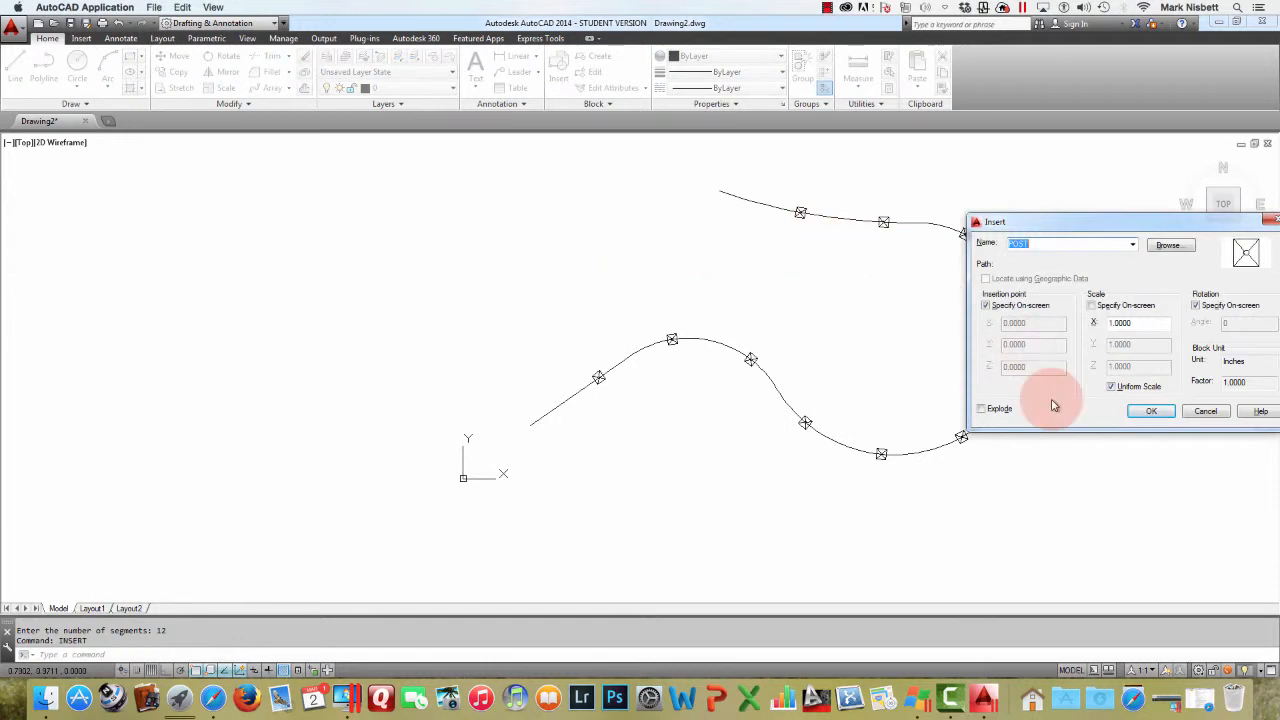
left_click(1151, 411)
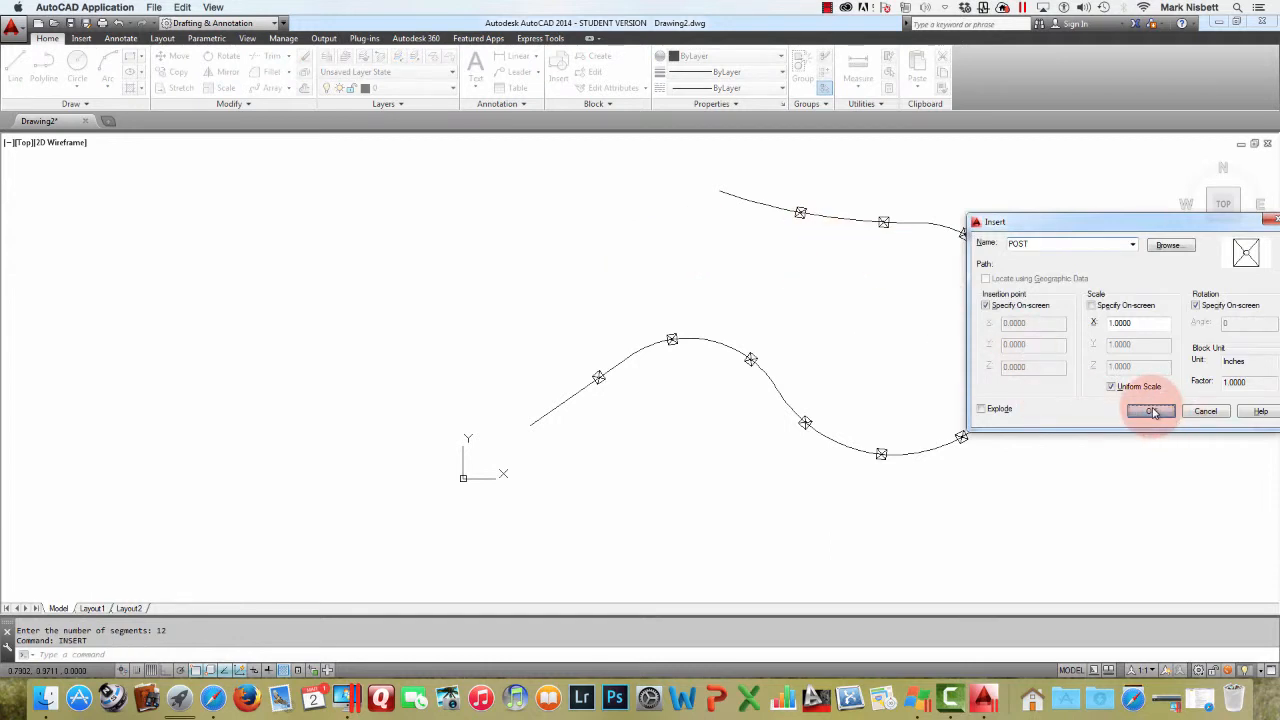
left_click(531, 425)
left_click(649, 341)
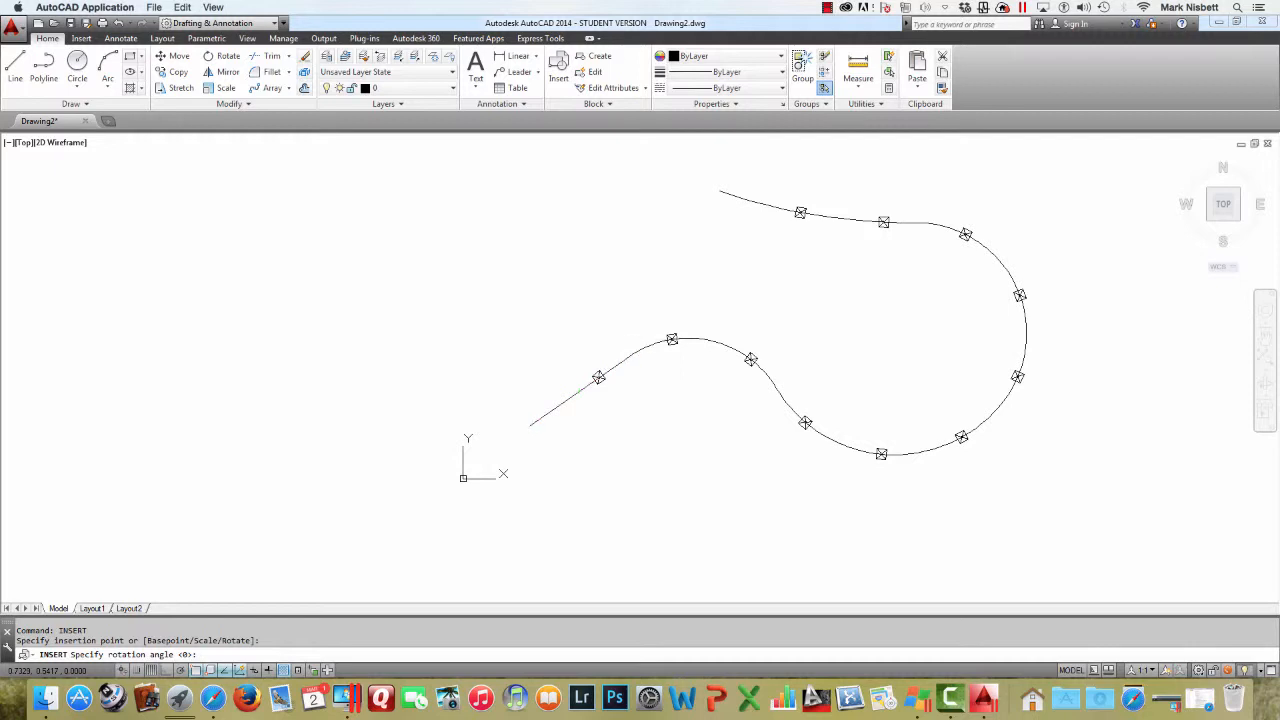
Insert another POST block at the polyline's other end, rotated to follow the curve
key("Return")
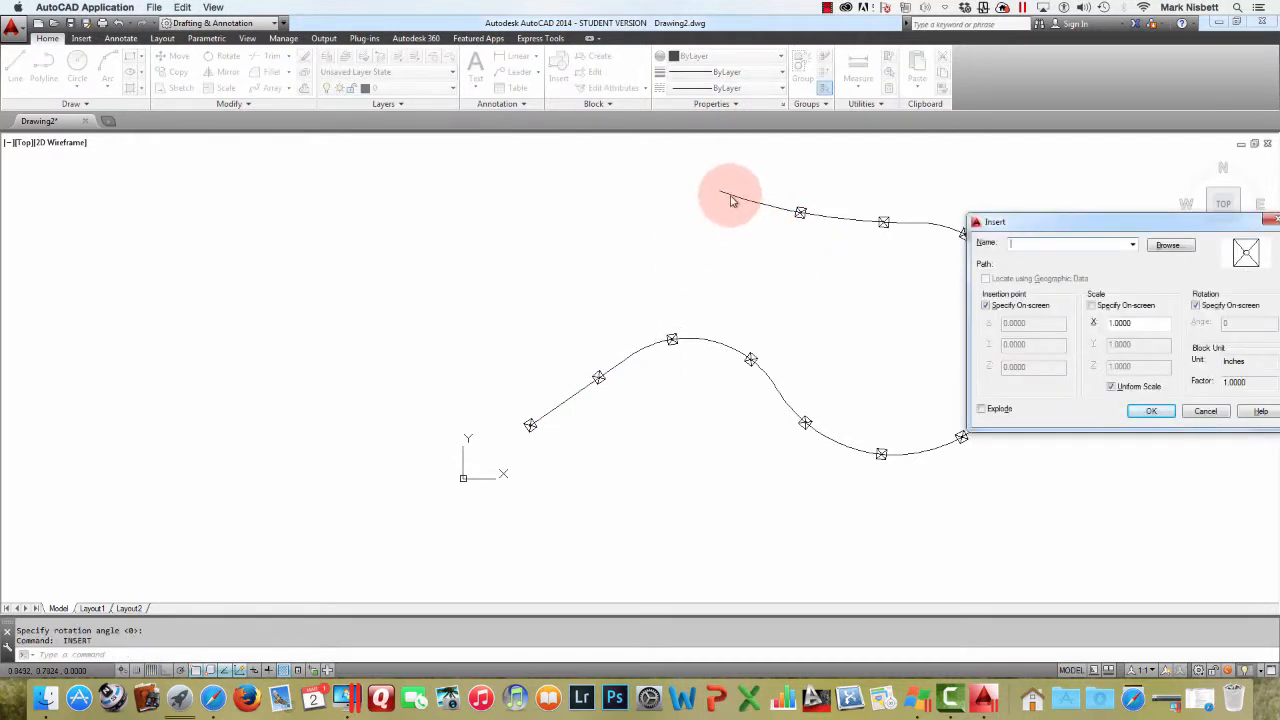
left_click(1151, 411)
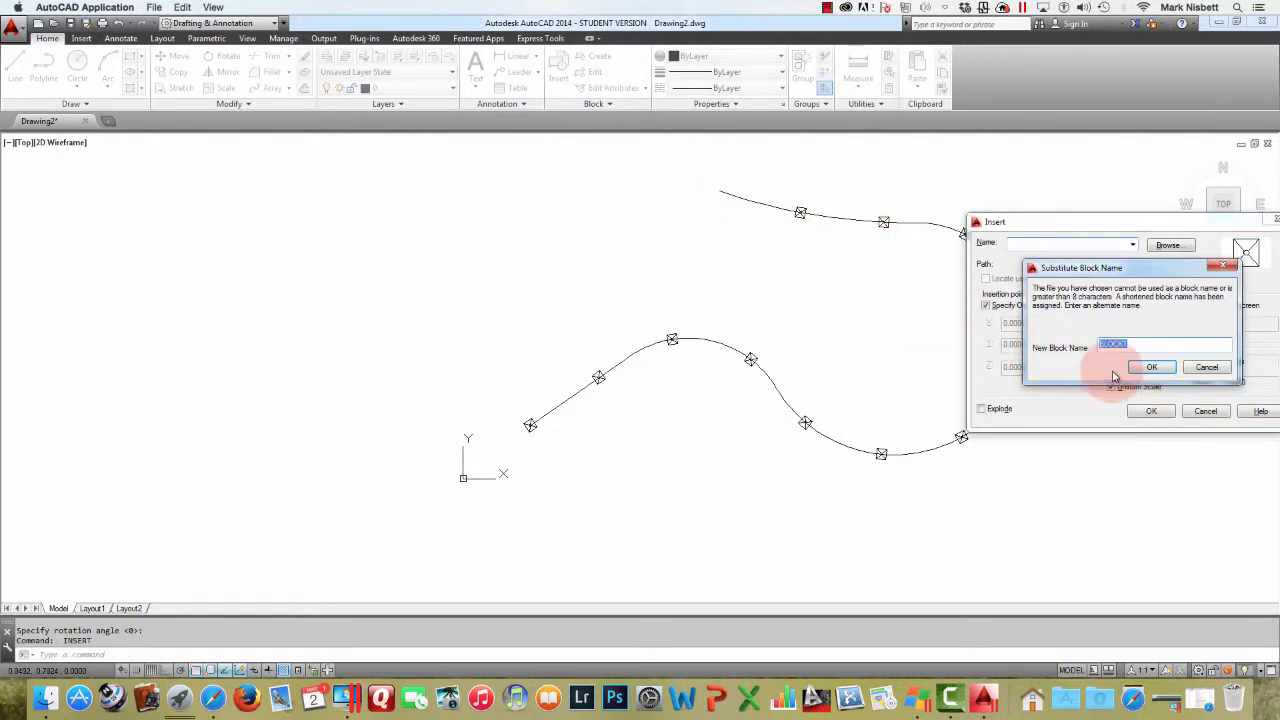
left_click(1206, 367)
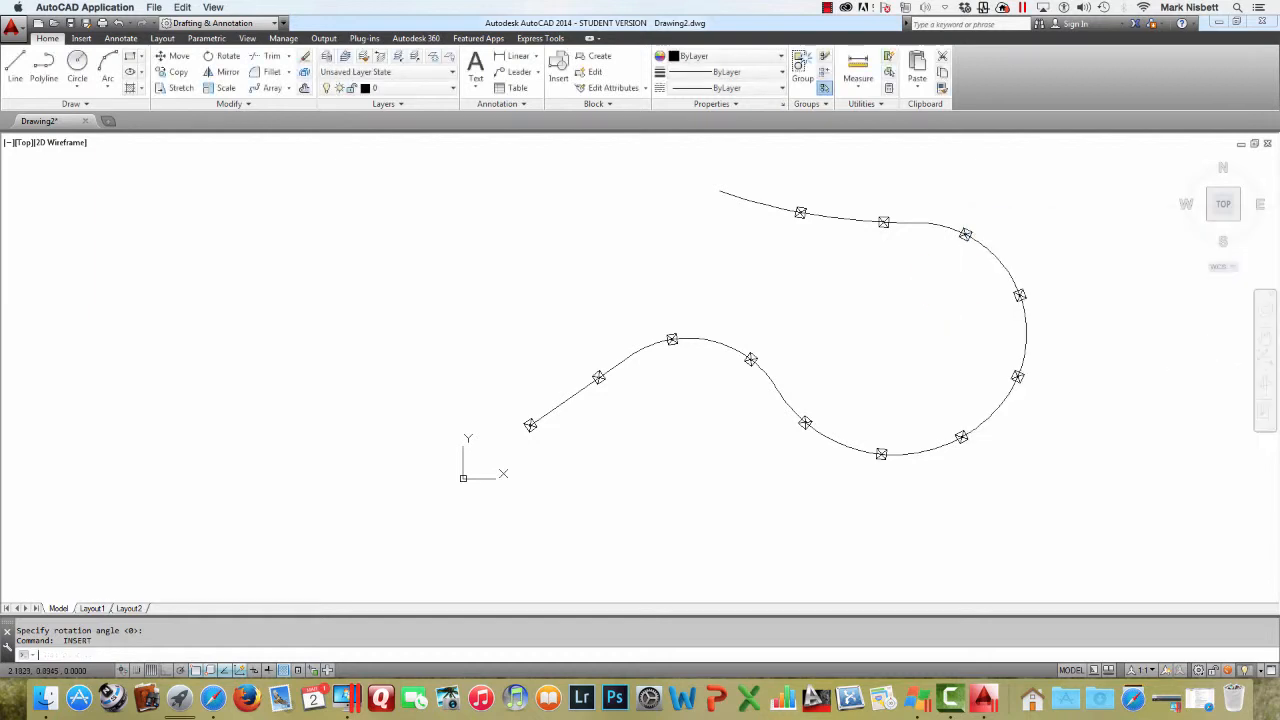
key("Return")
left_click(1153, 412)
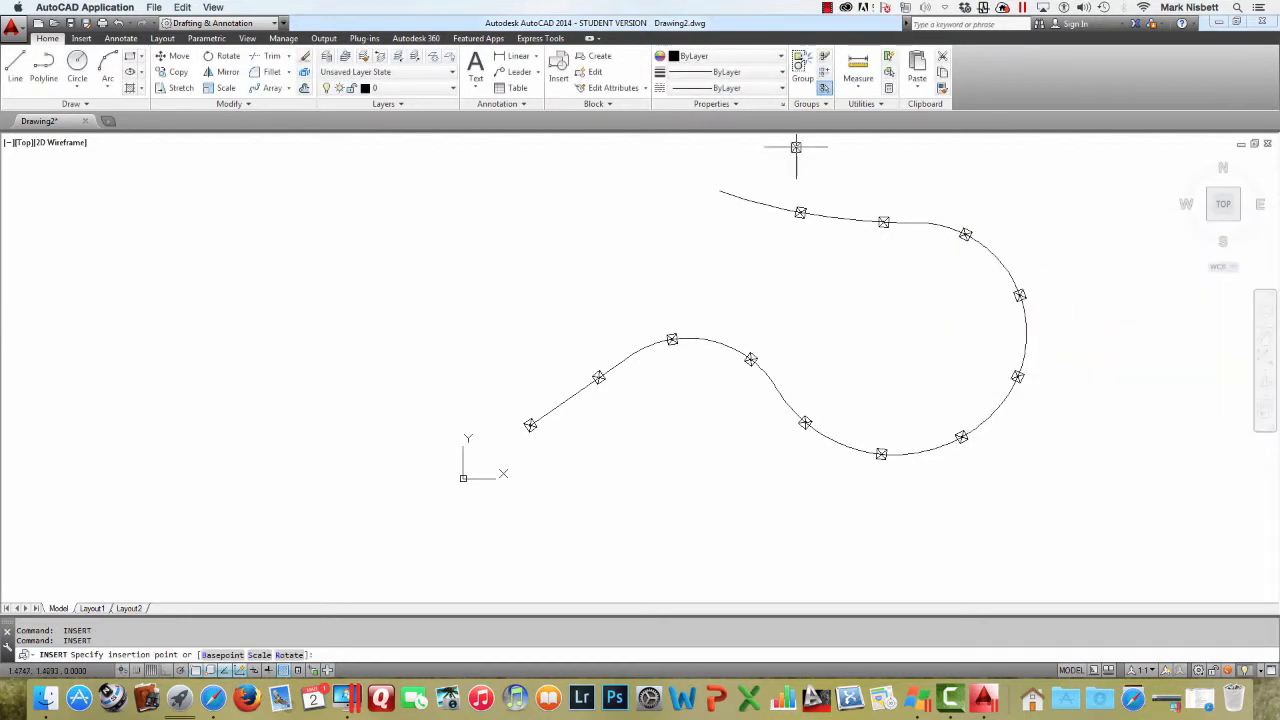
left_click(719, 191)
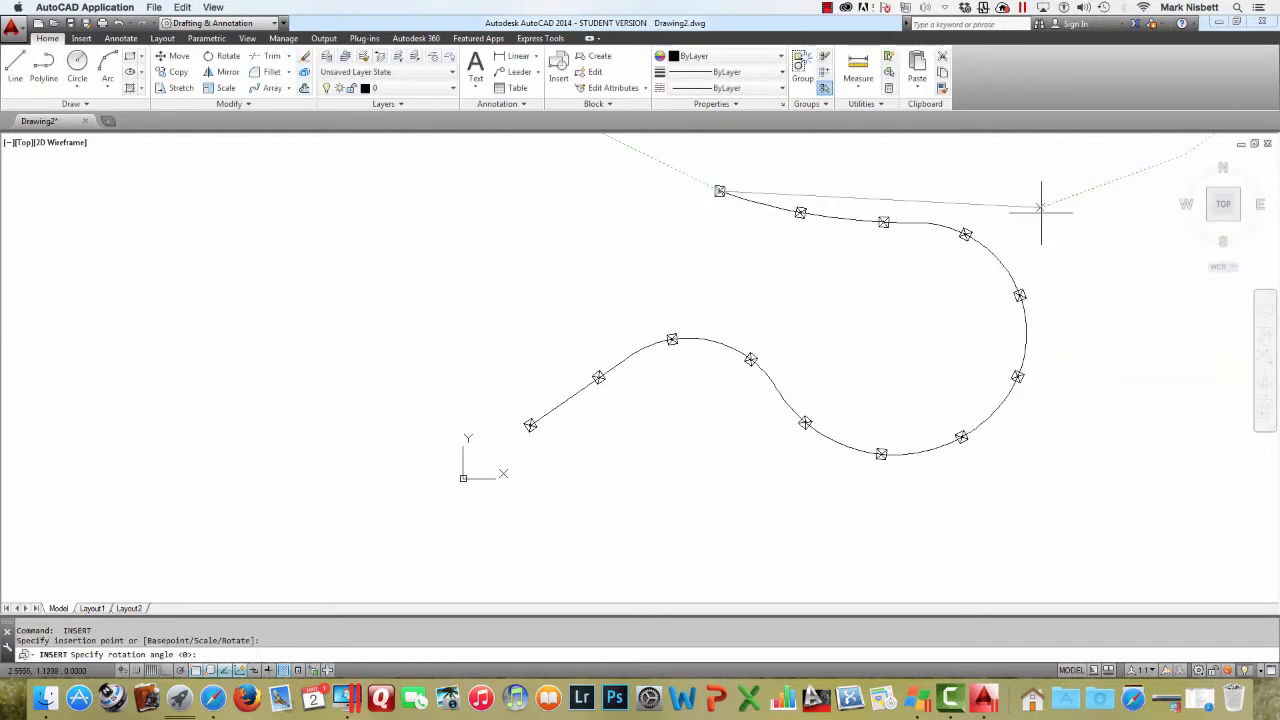
left_click(1081, 286)
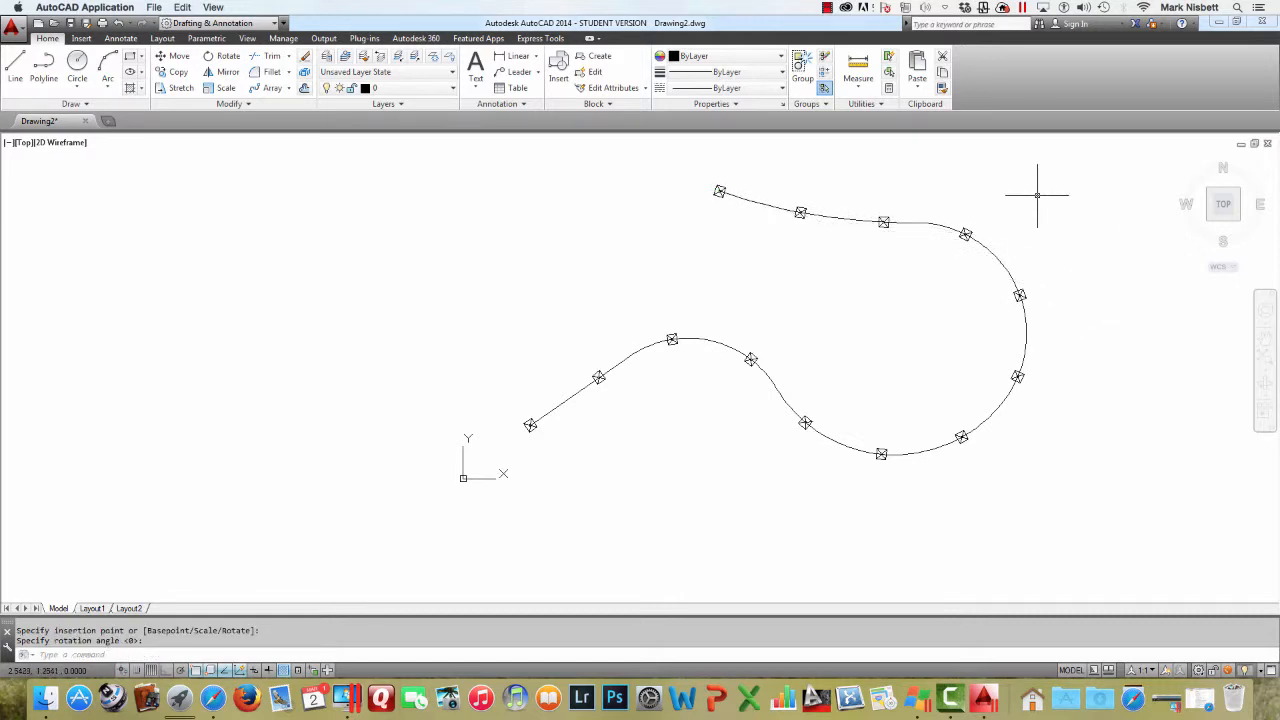
Erase the curved polyline and undo the erase
type("e")
key("Return")
left_click(906, 222)
key("Return")
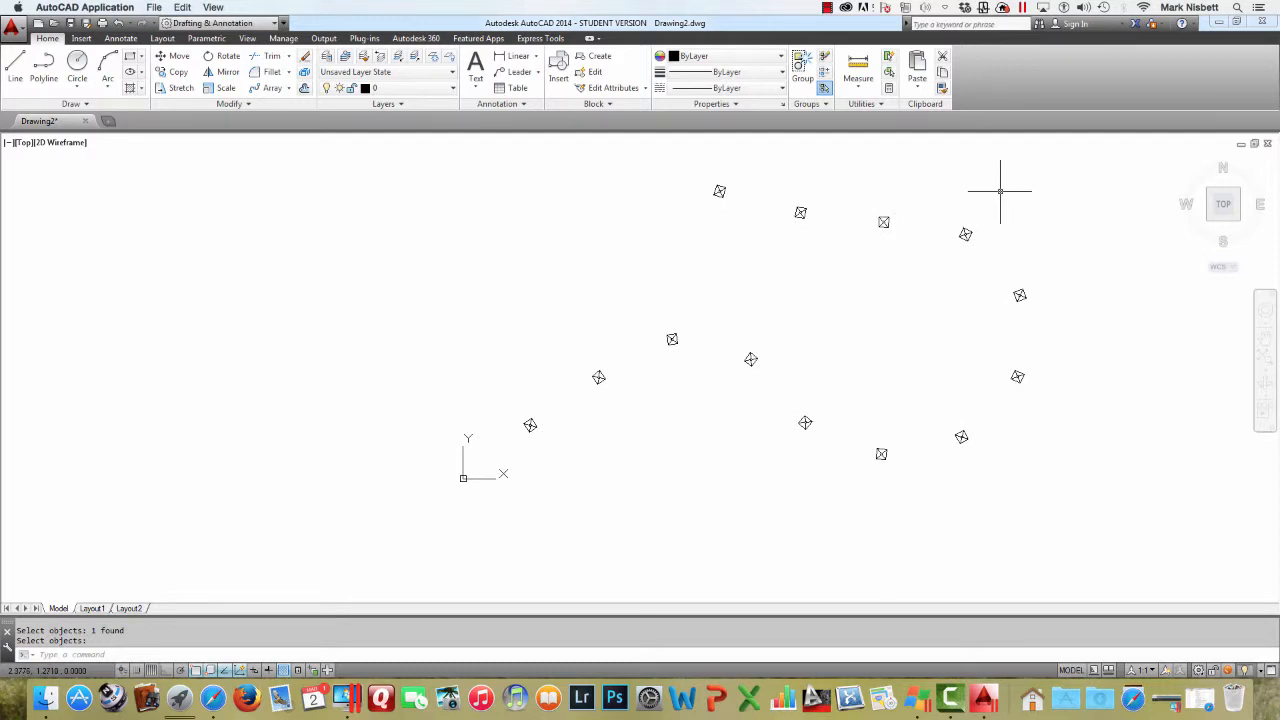
type("u")
key("Return")
Copy the curved polyline alone to empty space on the right
middle_click_drag(960, 226, 628, 229)
type("cop")
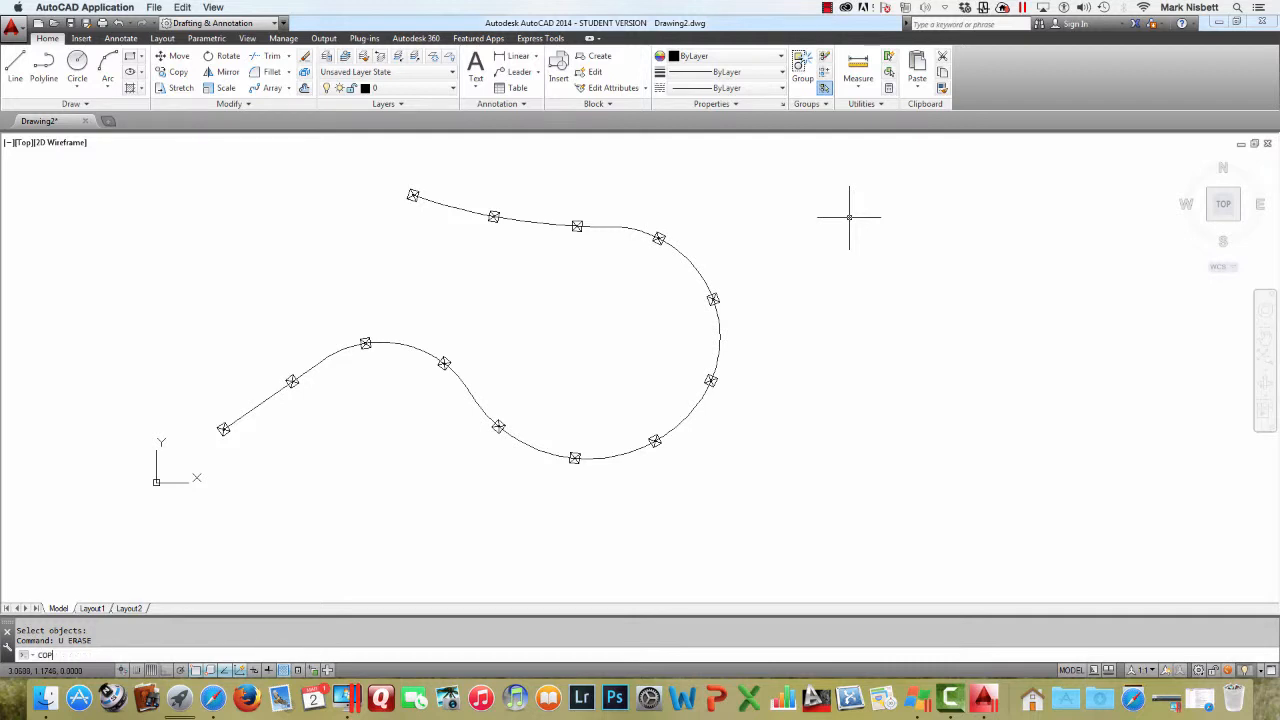
key("Return")
left_click(703, 271)
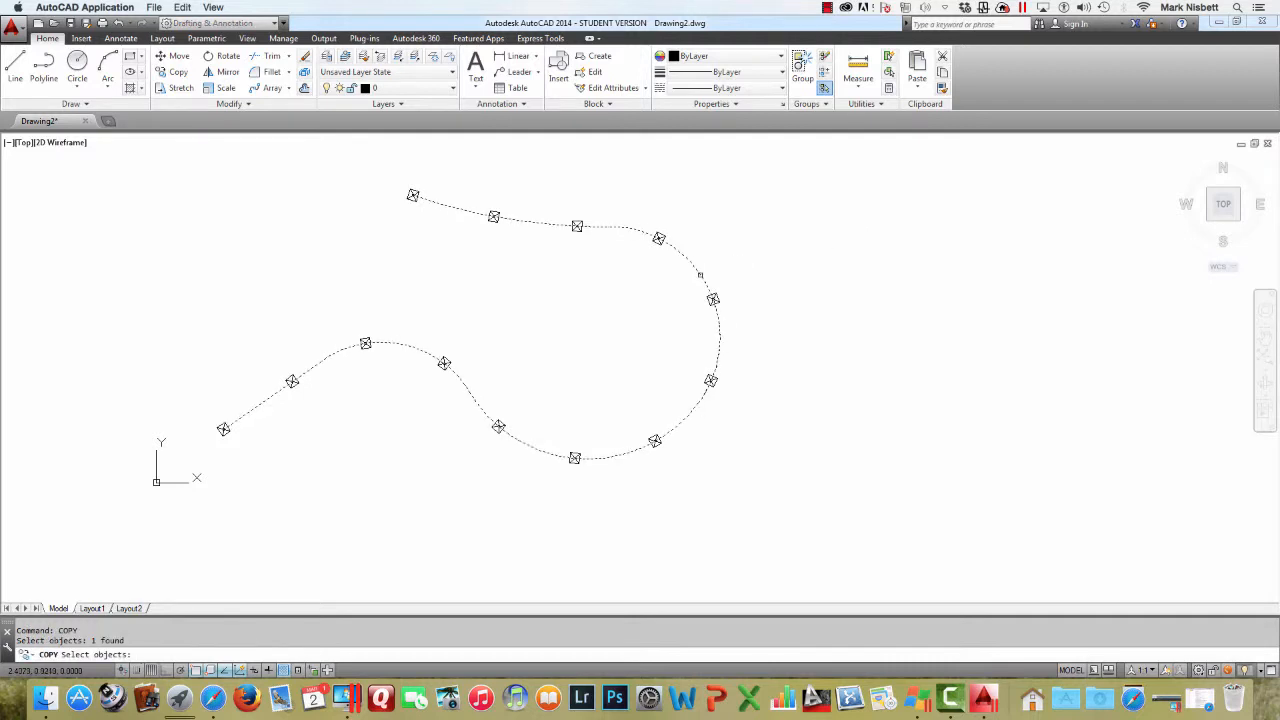
key("Return")
left_click(499, 292)
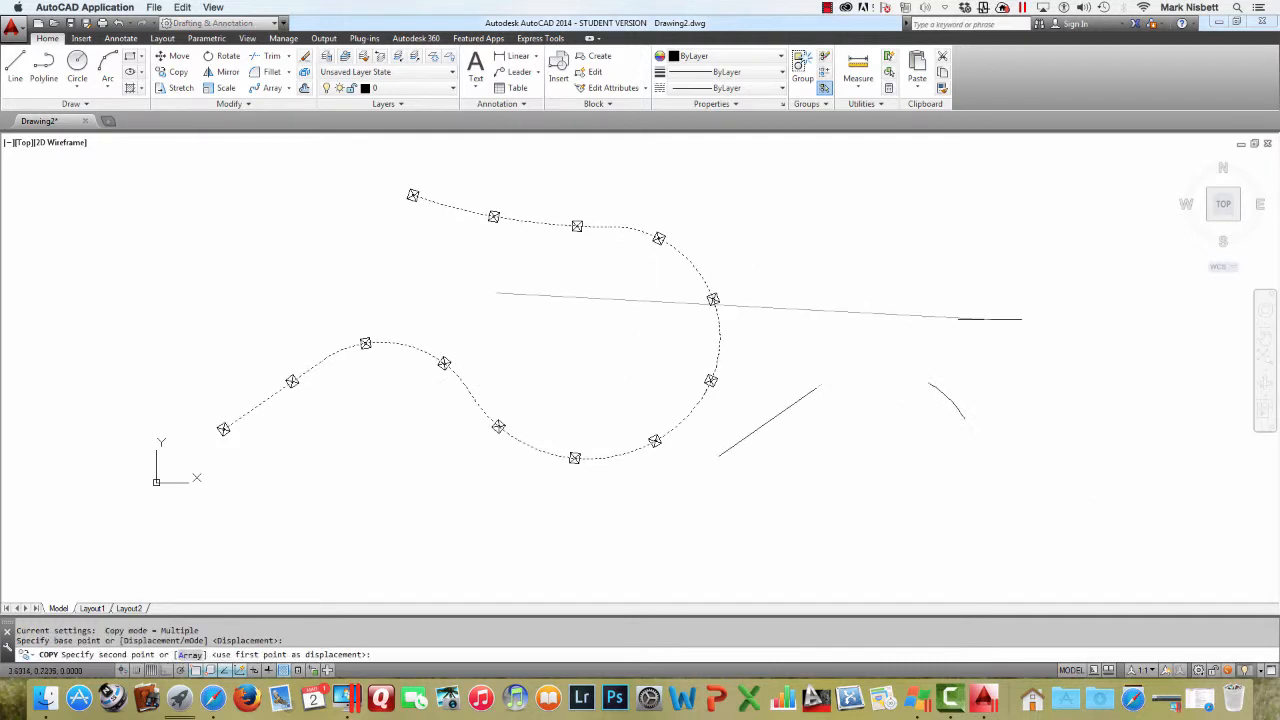
left_click(1072, 304)
middle_click_drag(937, 307, 791, 303)
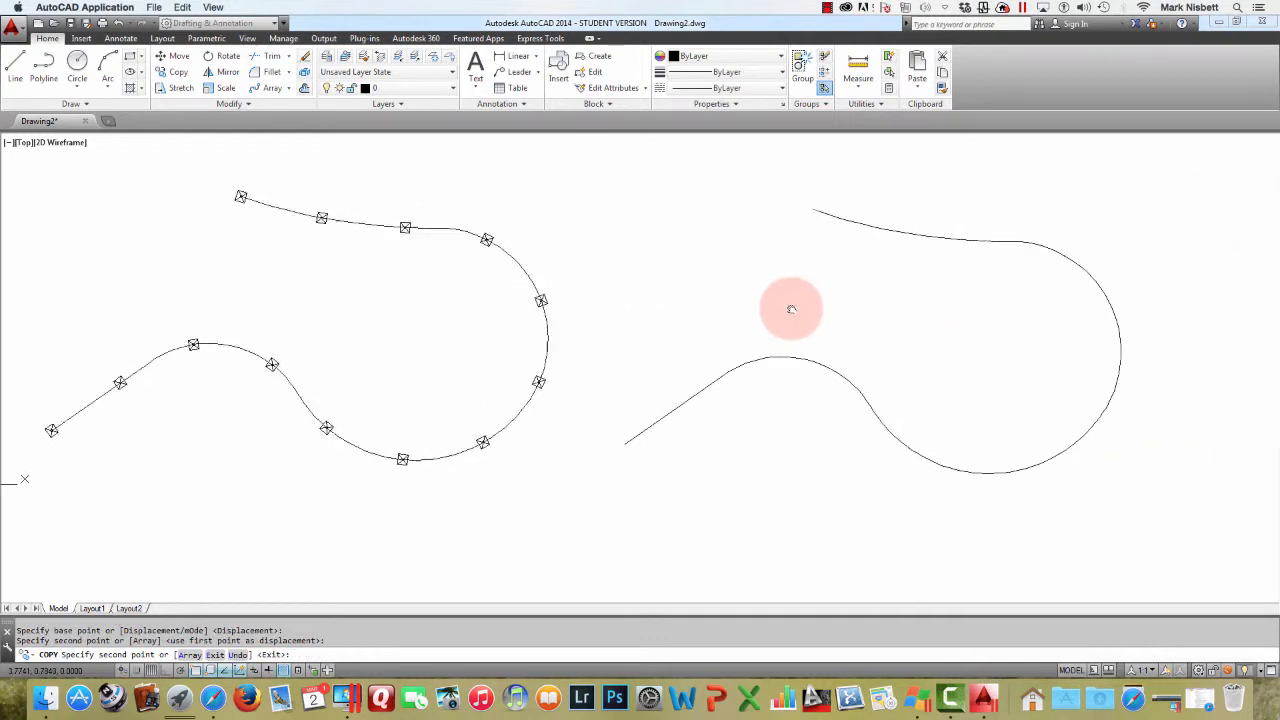
key("Escape")
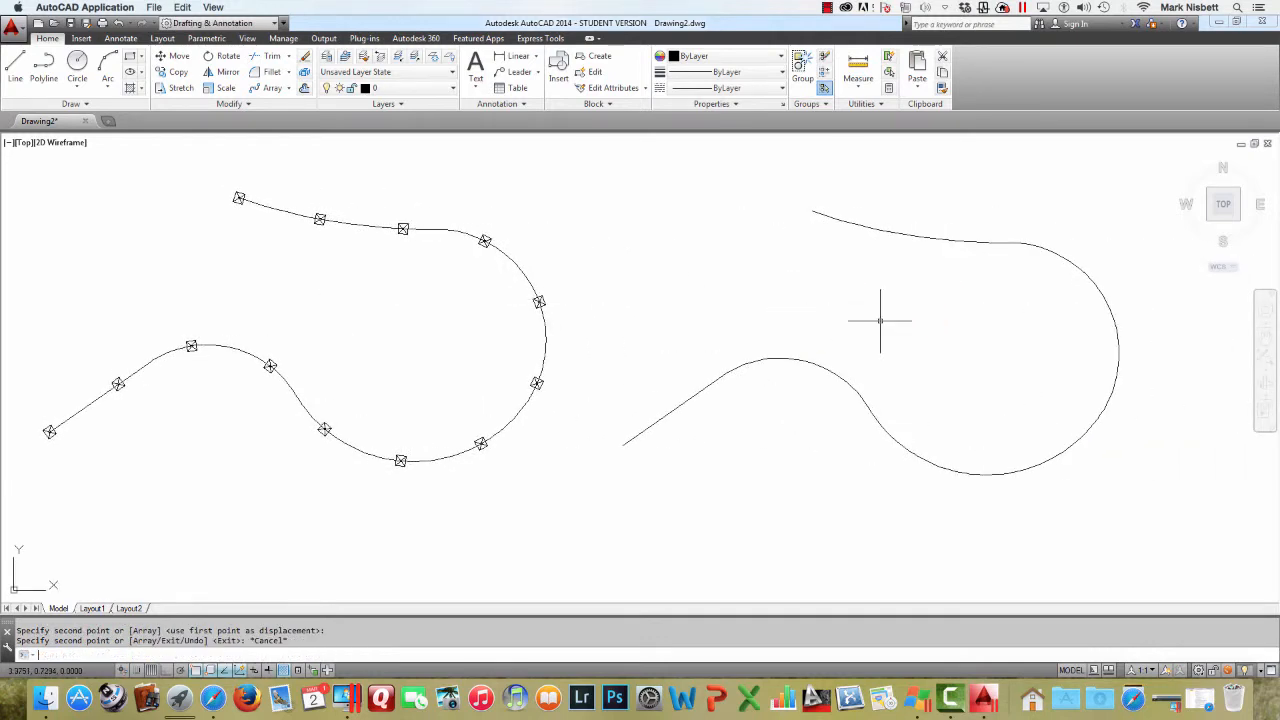
Measure the copied polyline with aligned POST blocks every 4 units, then undo that measure
type("MEASURE")
key("Return")
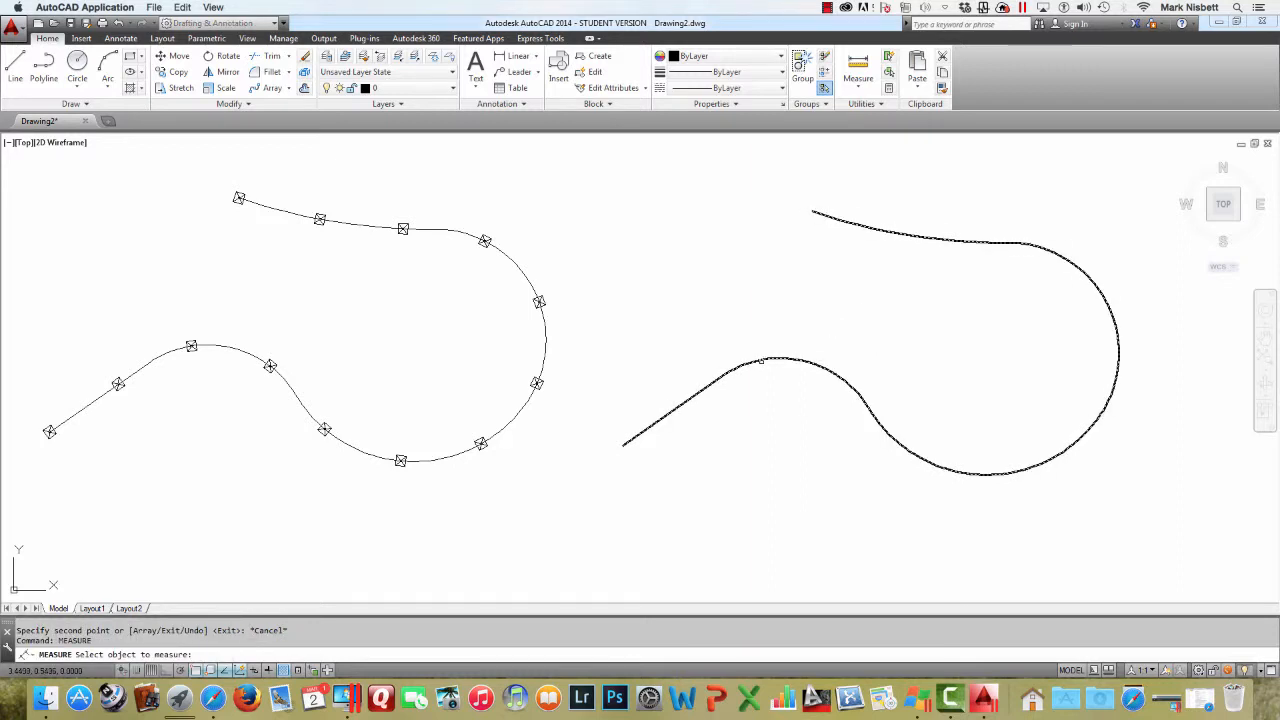
left_click(760, 360)
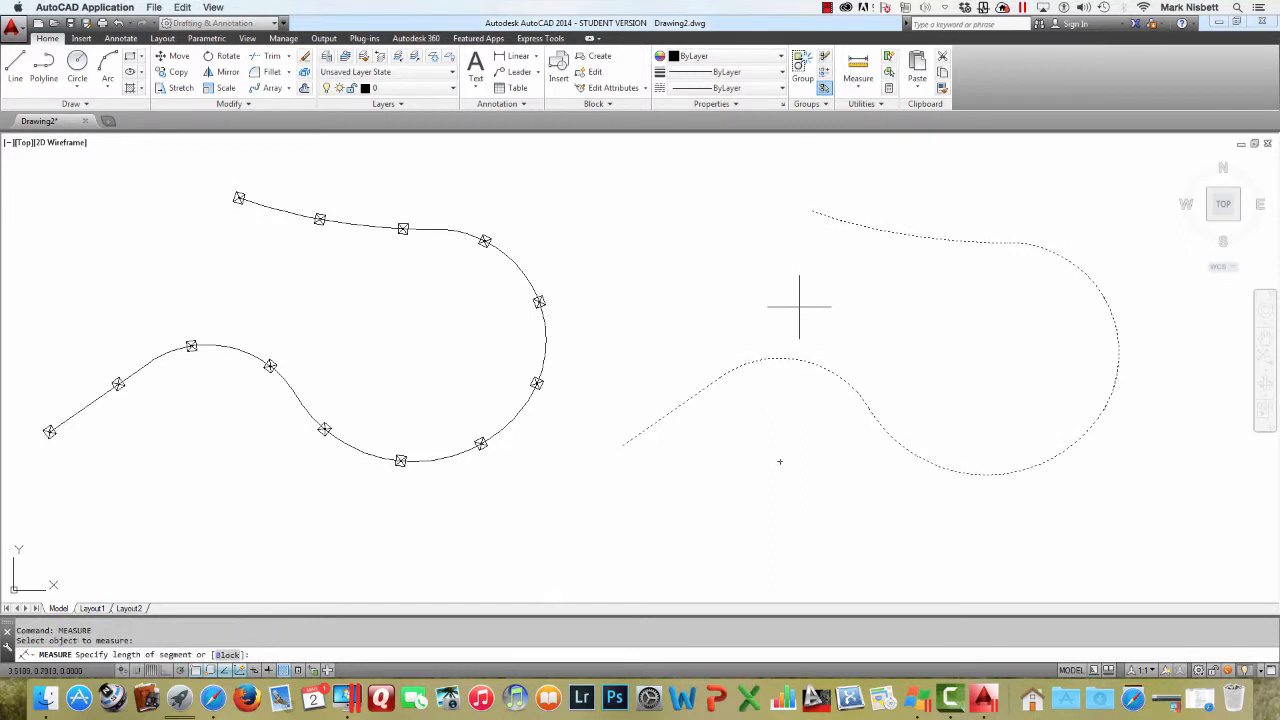
type("B")
key("Return")
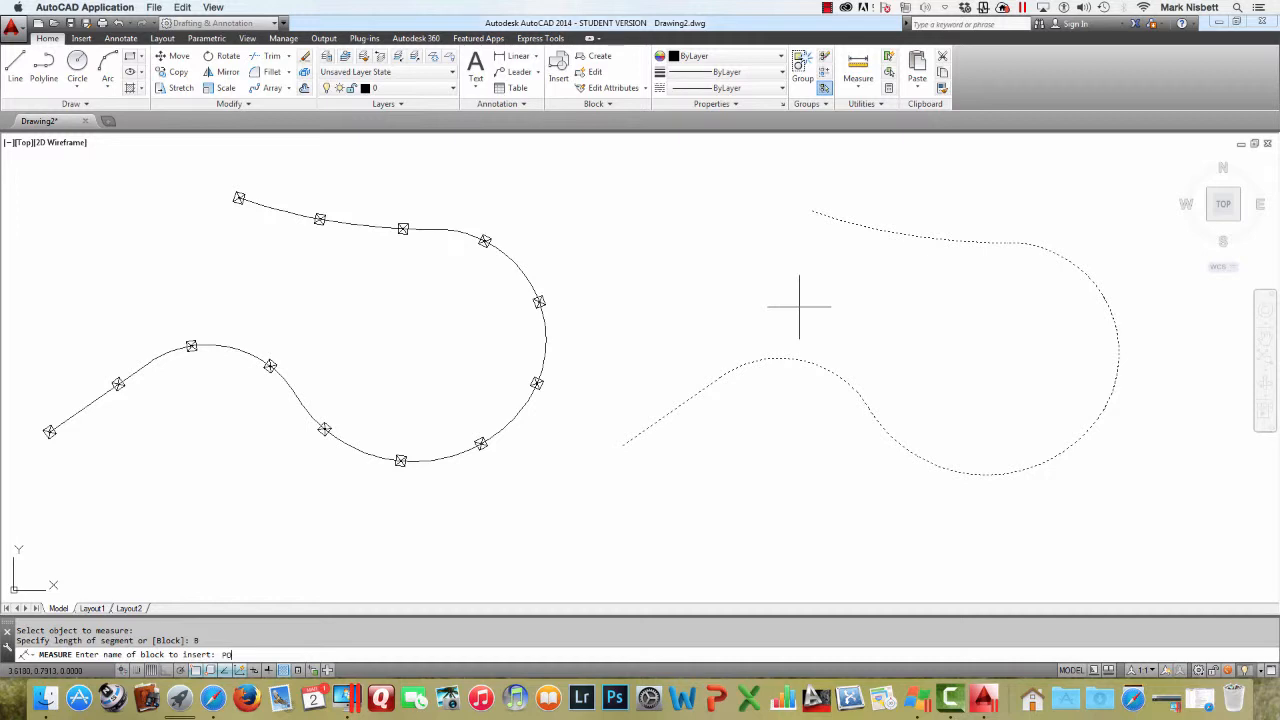
key("Return")
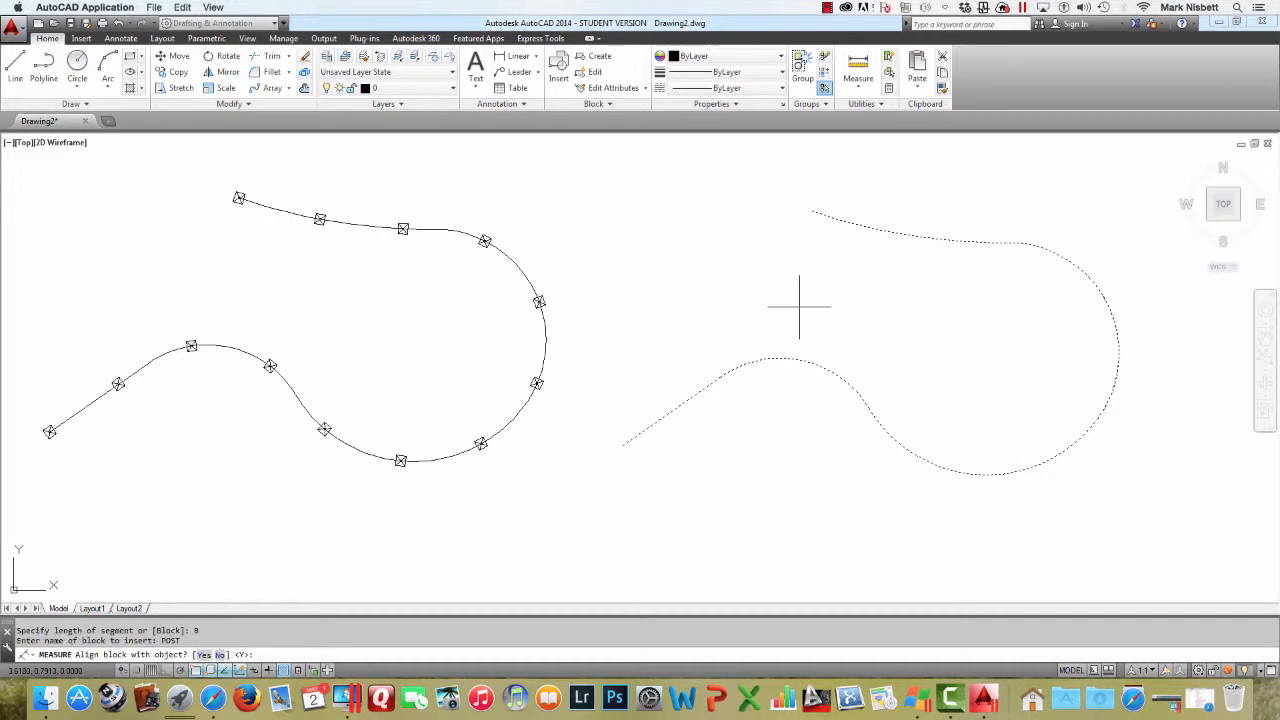
key("Return")
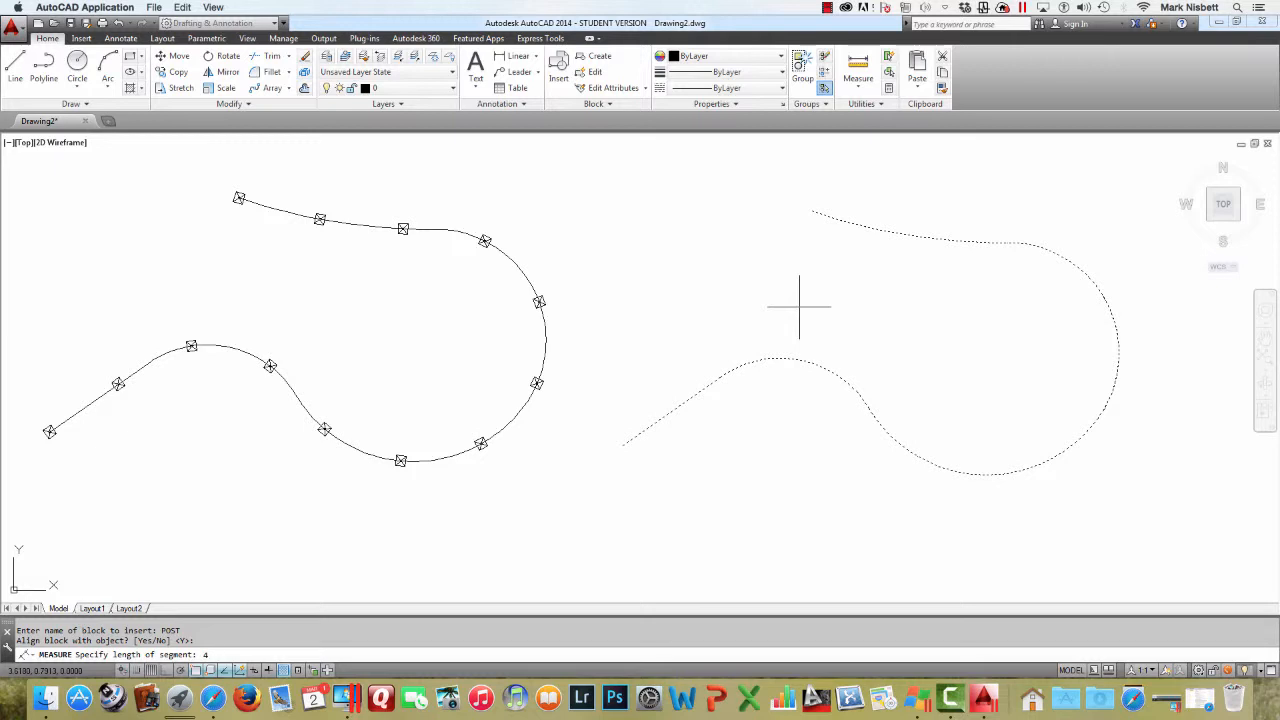
key("Return")
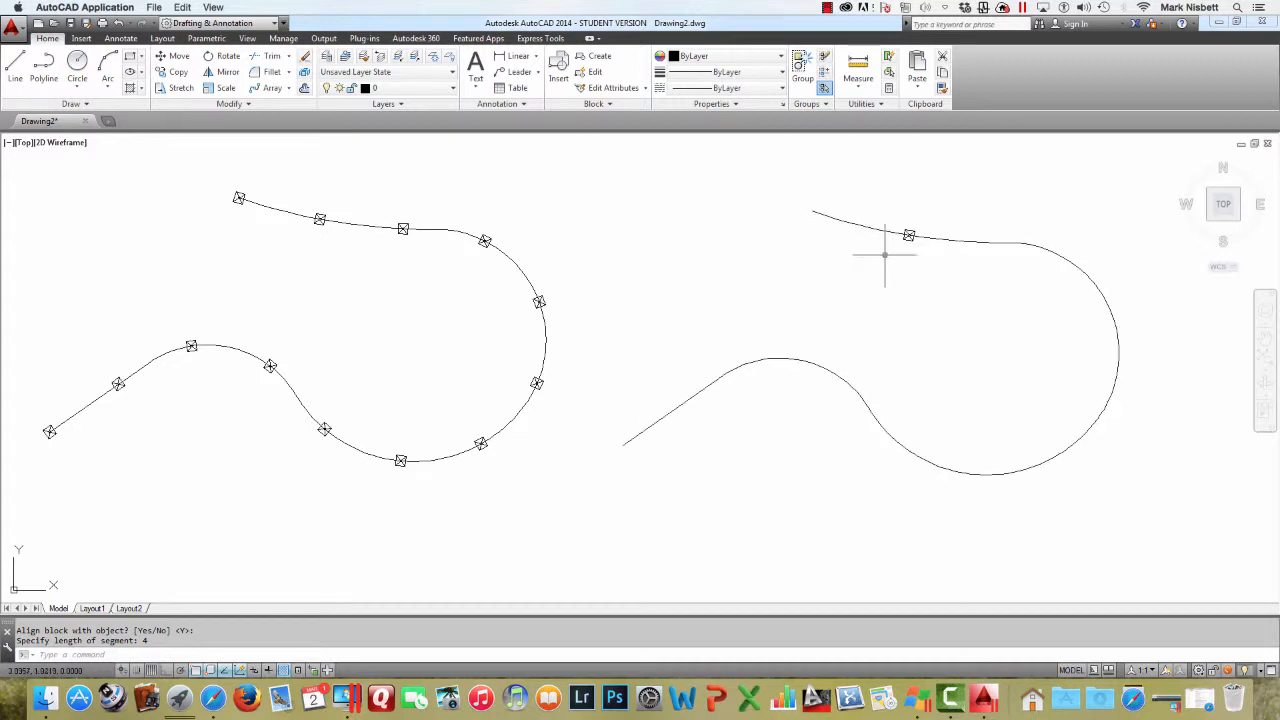
type("u")
key("Return")
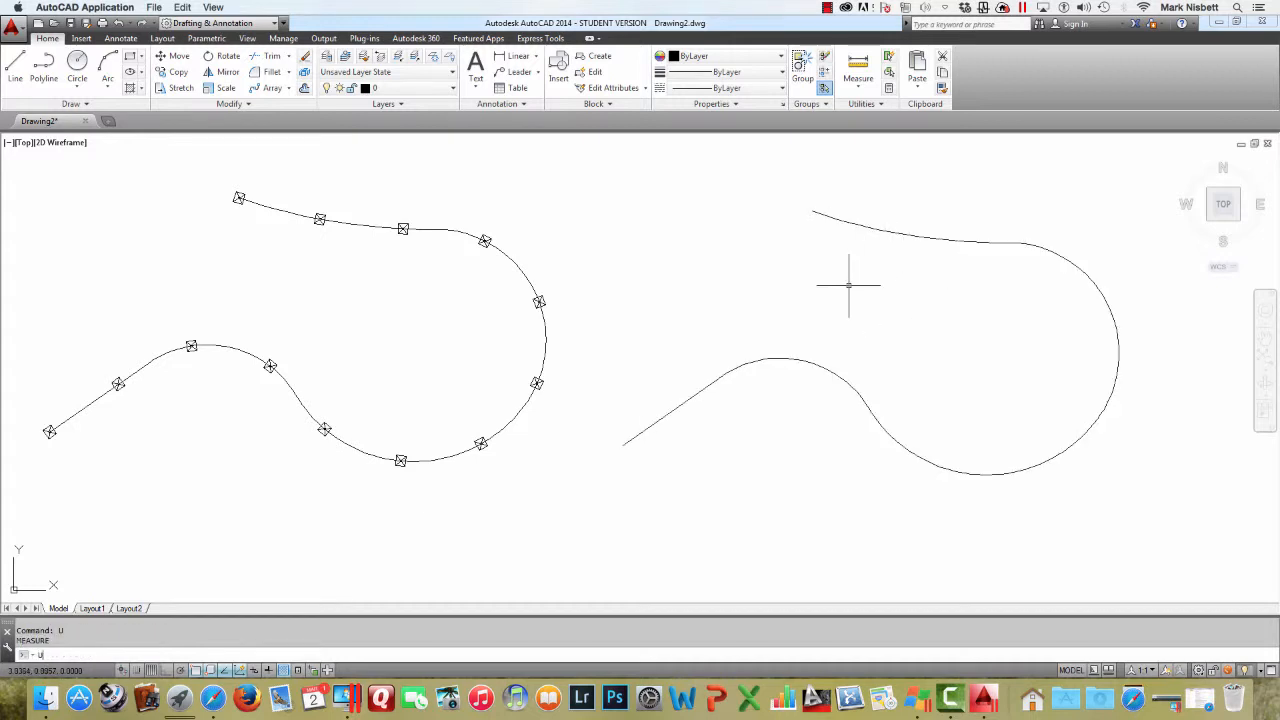
Measure the copied polyline with aligned POST blocks spaced every .25 units
key("Up")
key("Return")
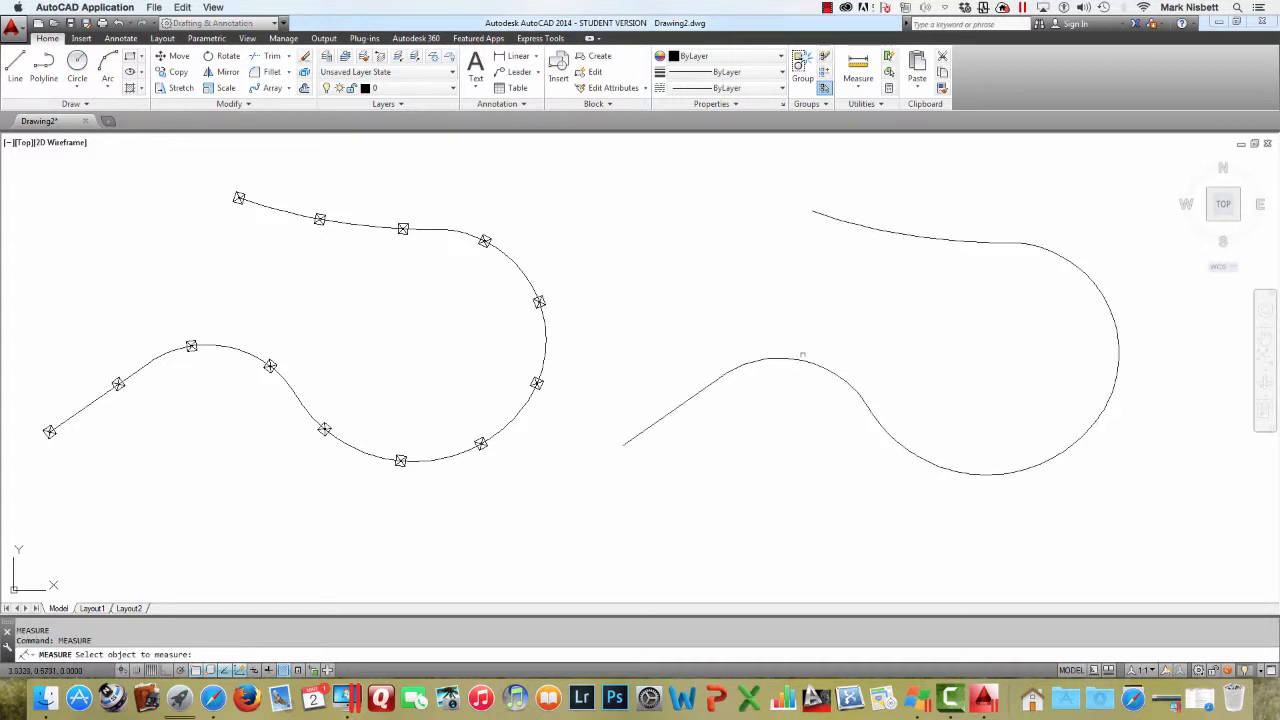
left_click(802, 355)
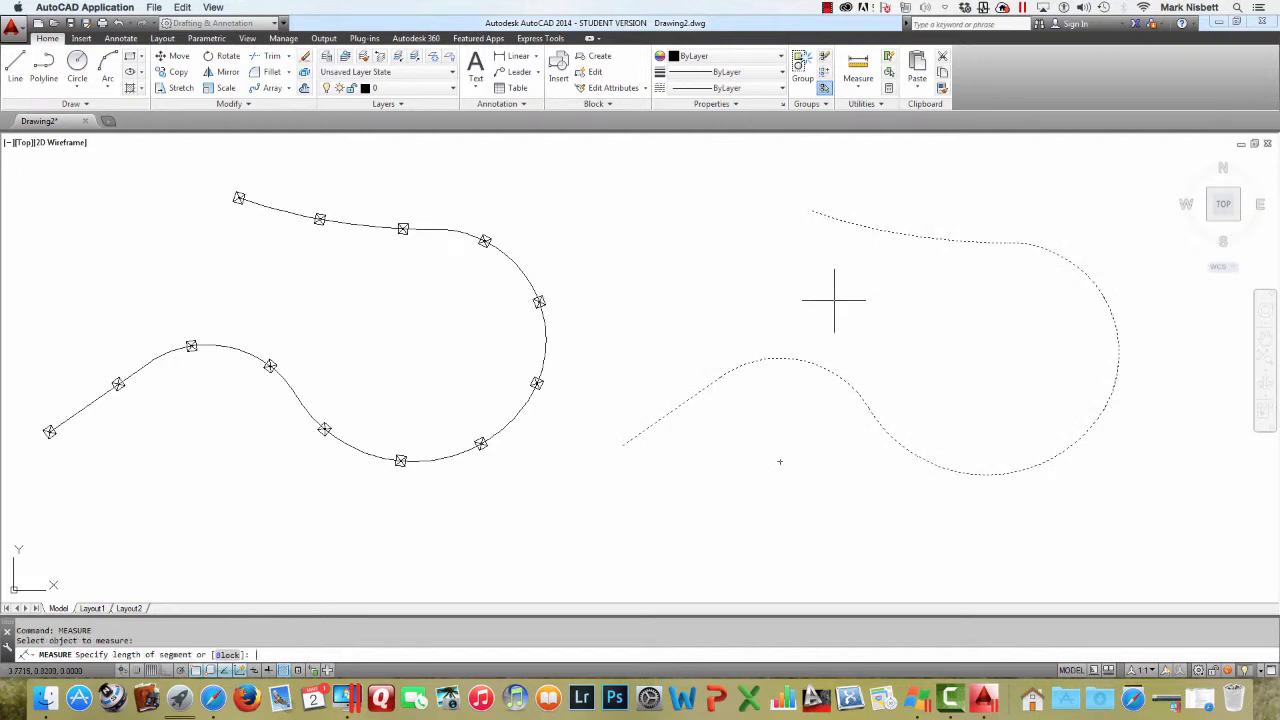
type("B")
key("Return")
type("POST")
key("Return")
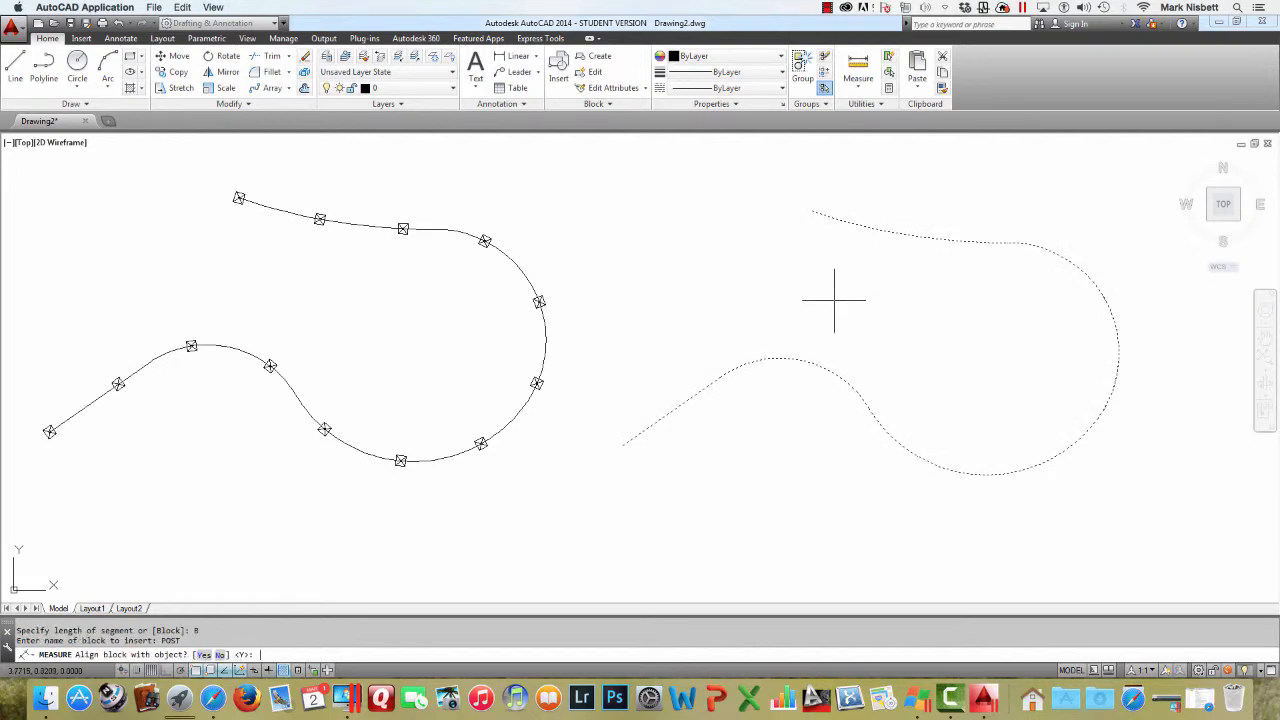
key("Return")
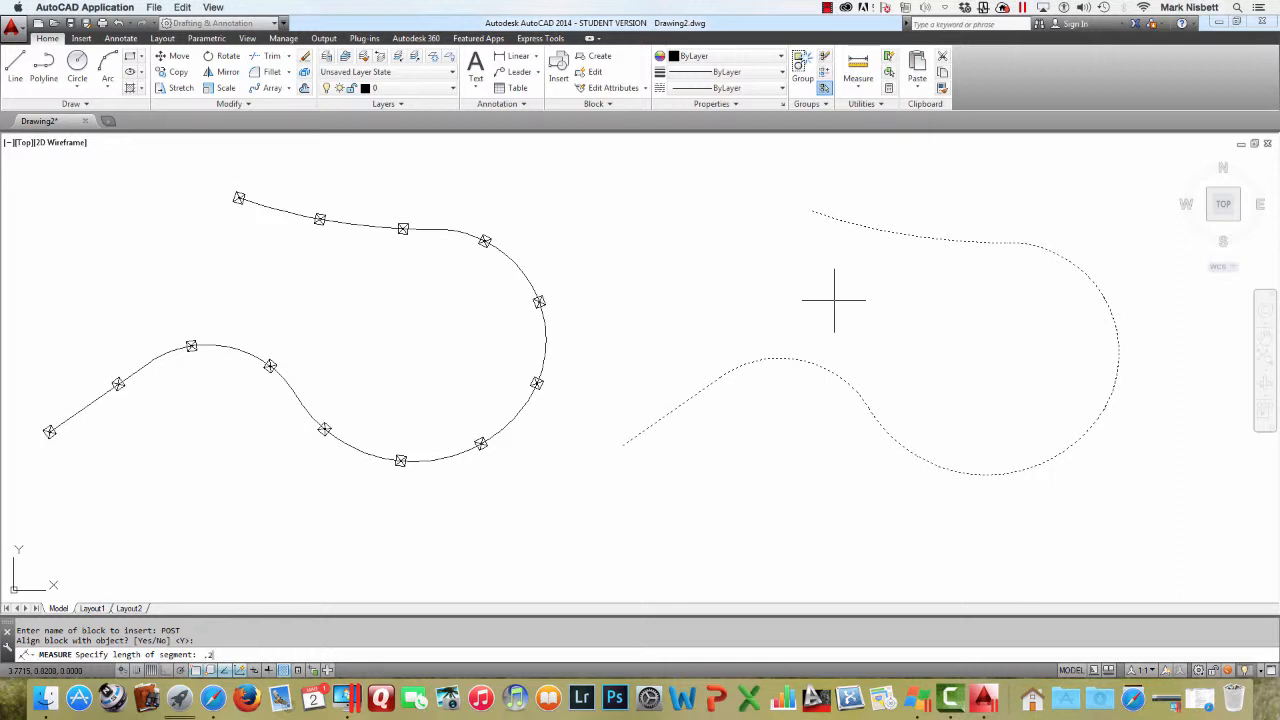
type(".25")
key("Return")
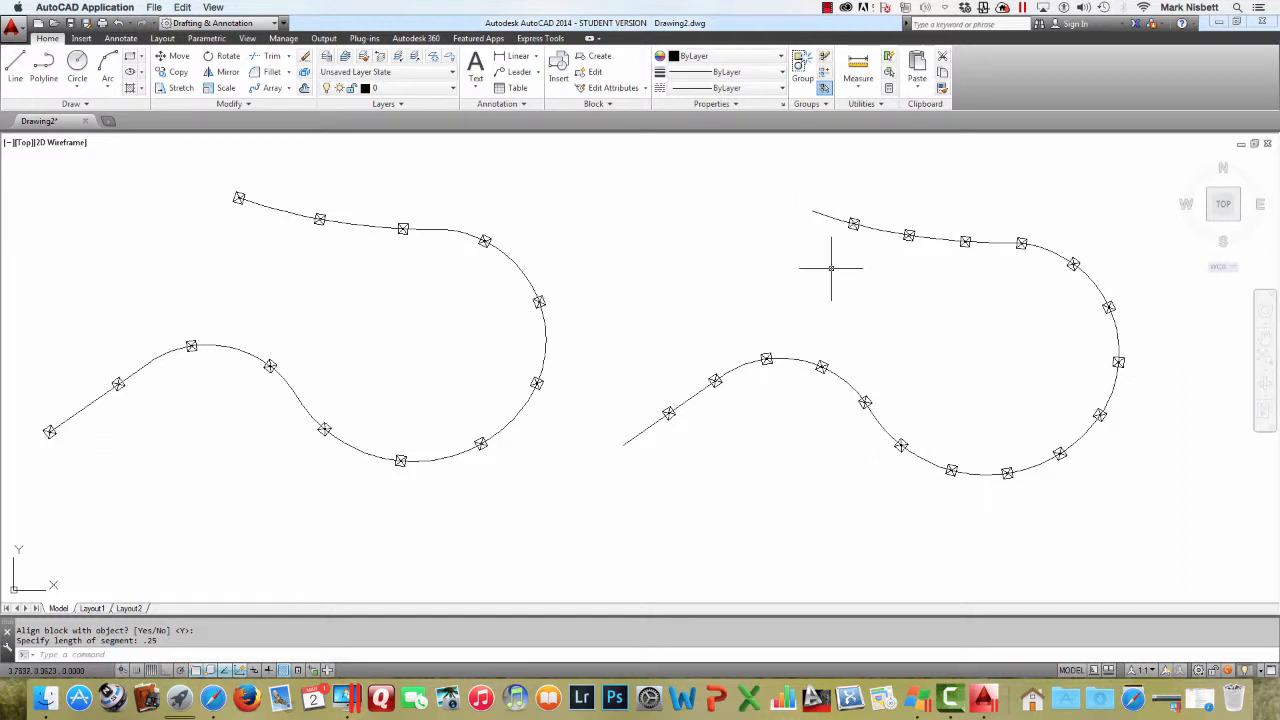
Copy the bare curved polyline to empty space below the measured copy
scroll(831, 266, "down", 3)
scroll(831, 268, "up", 4)
middle_click_drag(829, 271, 823, 214)
type("copy")
key("Return")
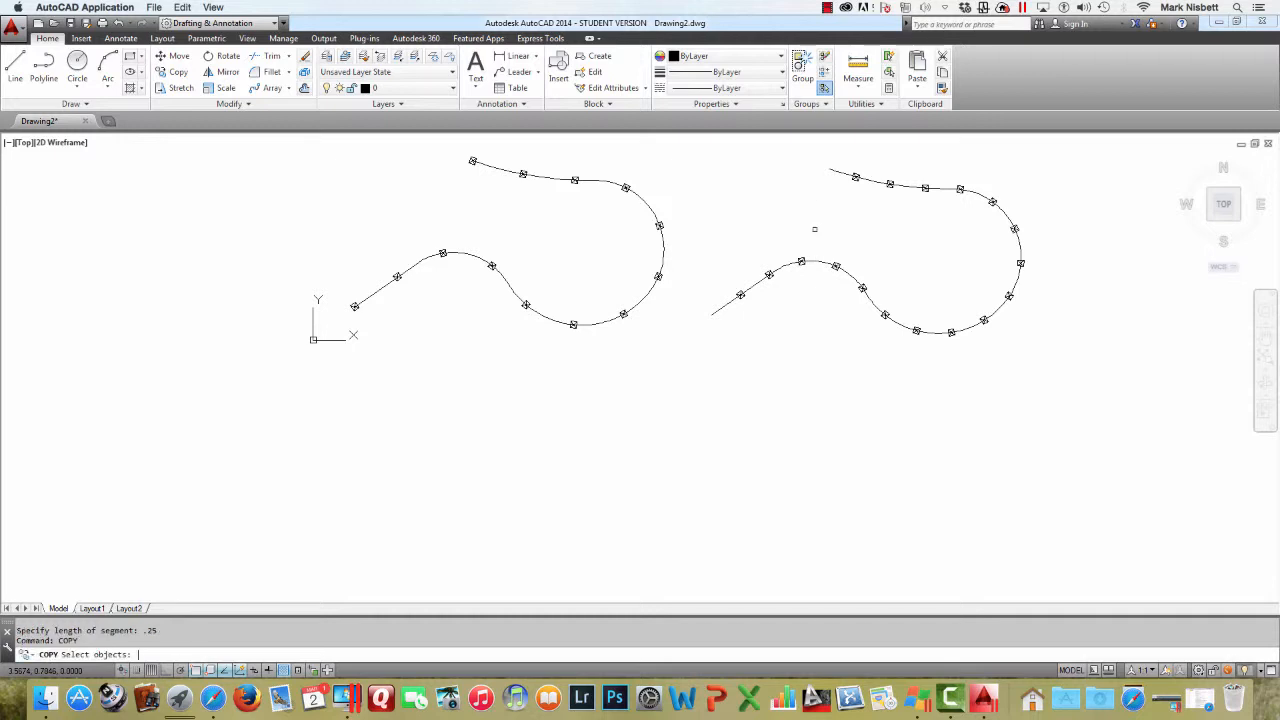
left_click(812, 258)
key("Return")
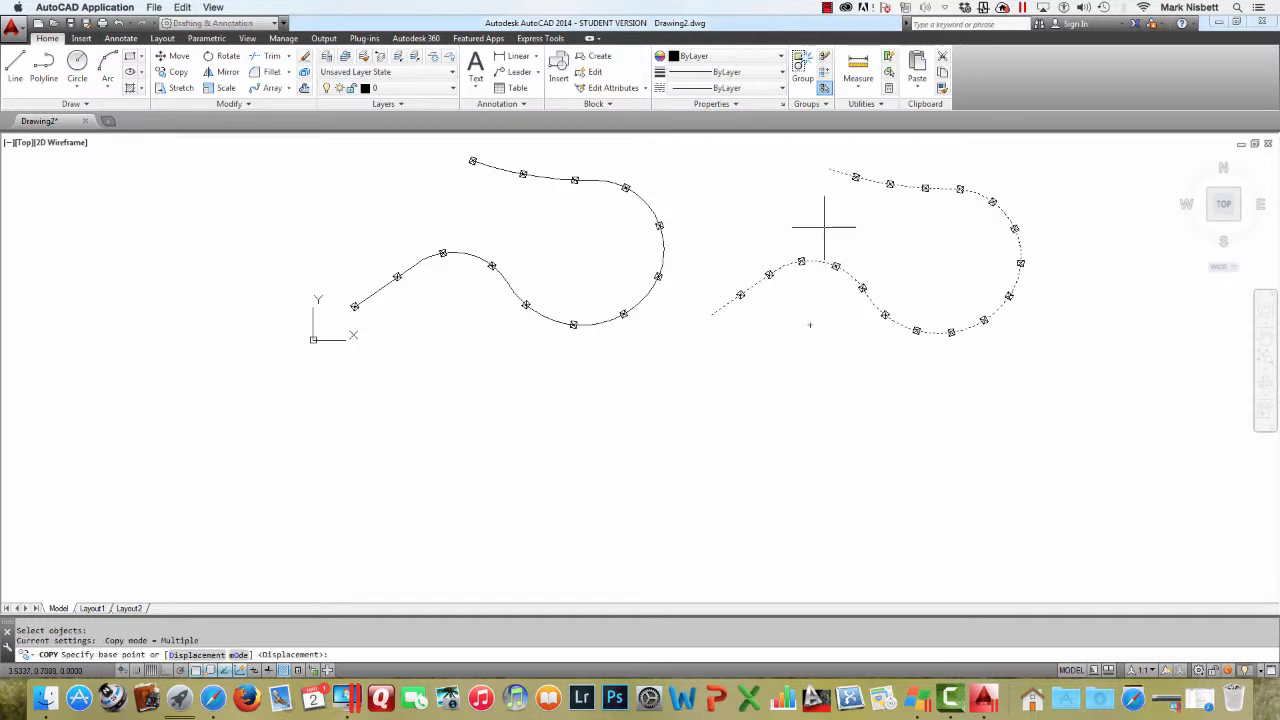
left_click(825, 228)
left_click(826, 432)
key("Escape")
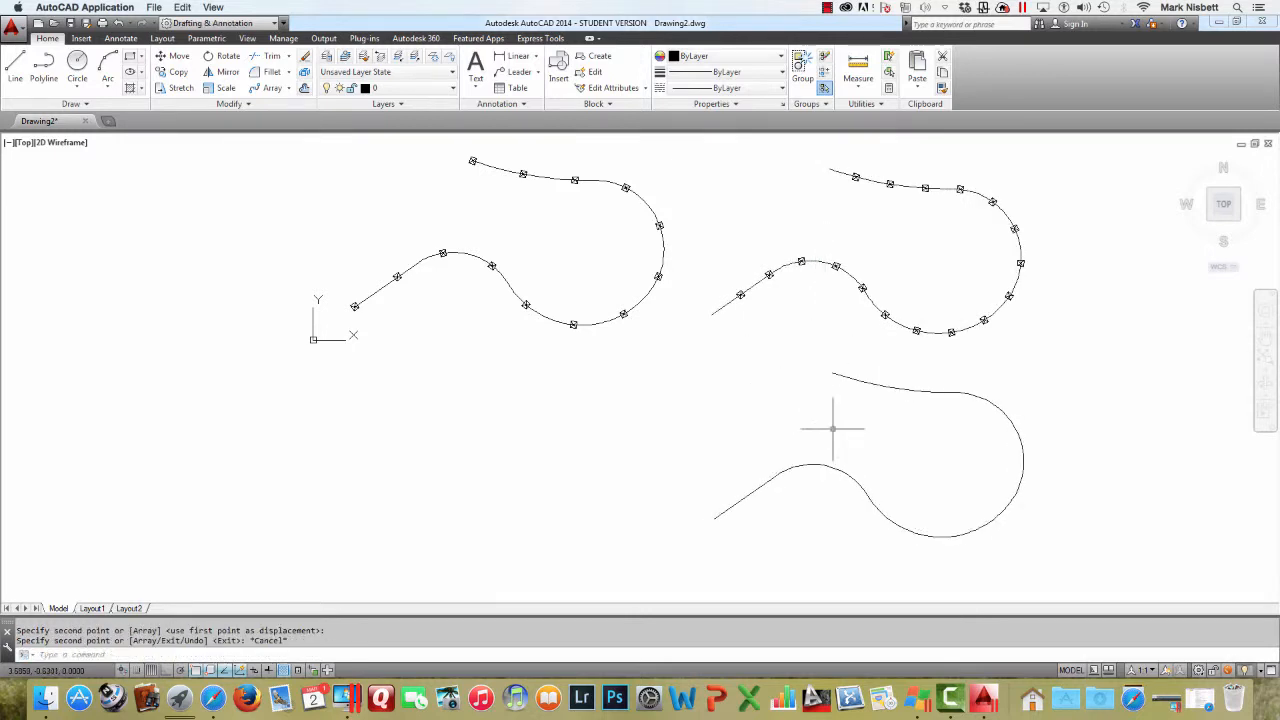
Measure the lower polyline with non-aligned POST blocks spaced every .25 units
type("measute")
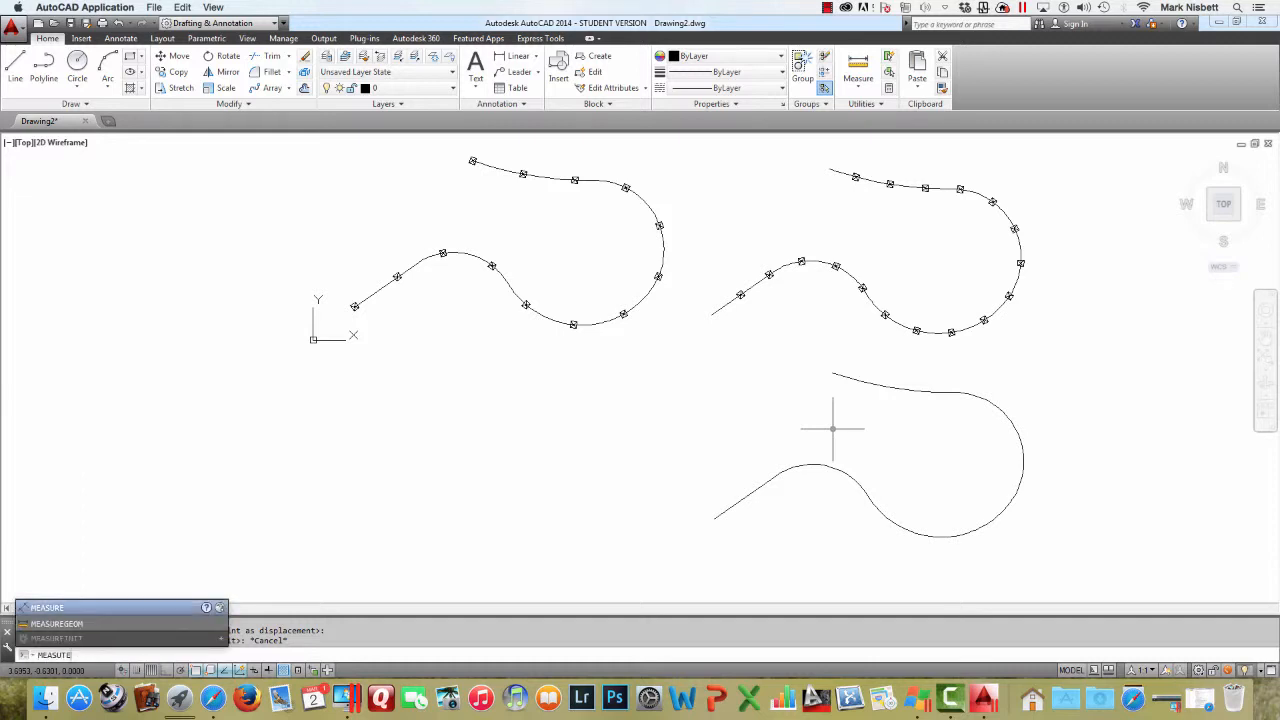
key("Return")
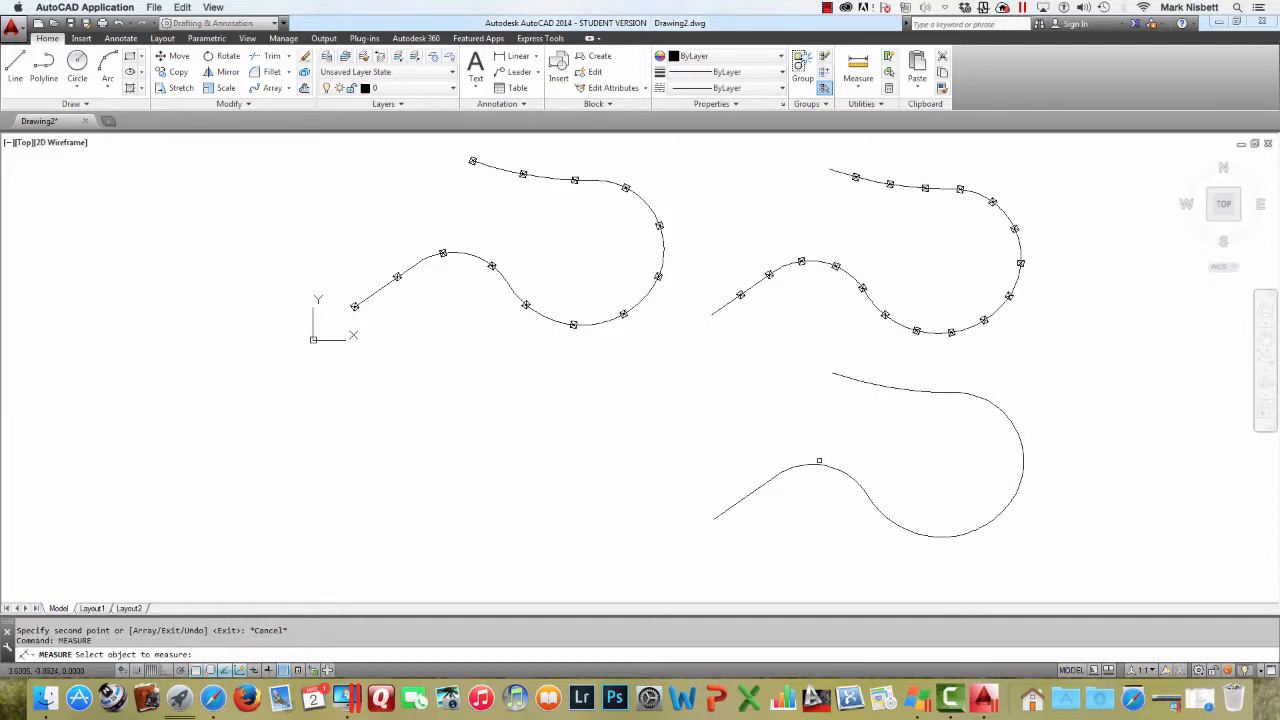
left_click(819, 461)
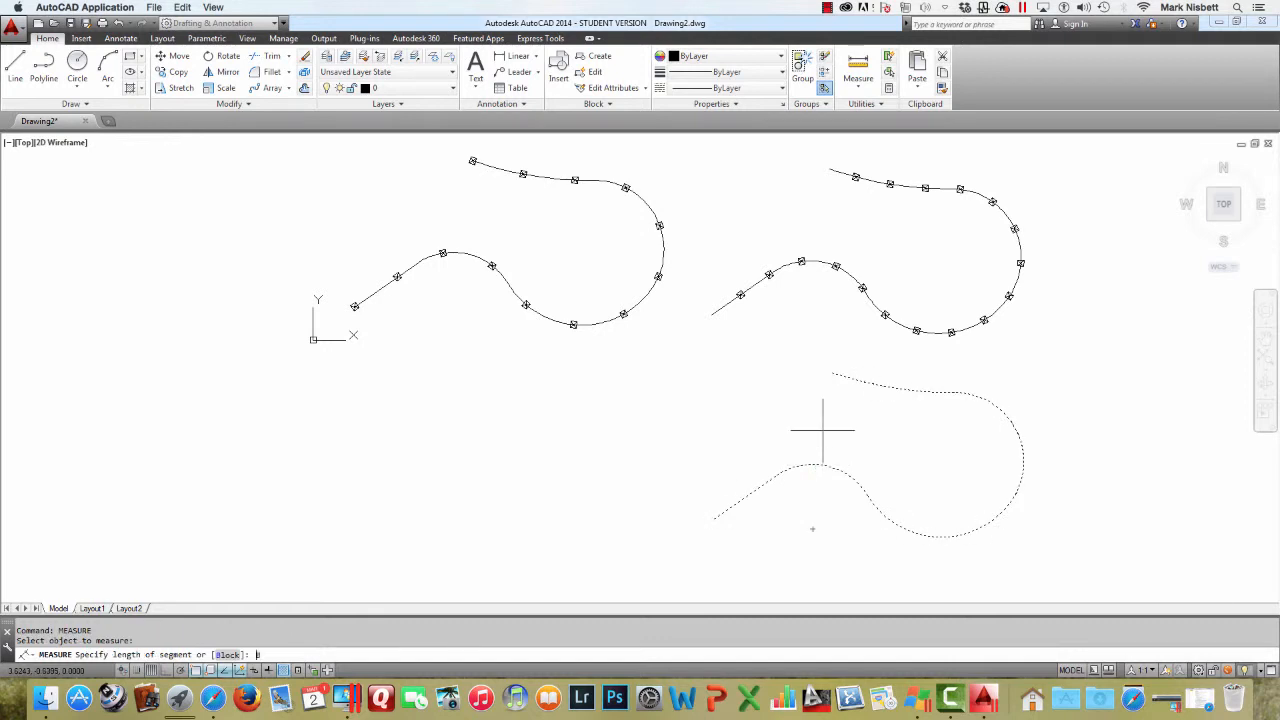
type("B")
key("Return")
type("POST")
key("Return")
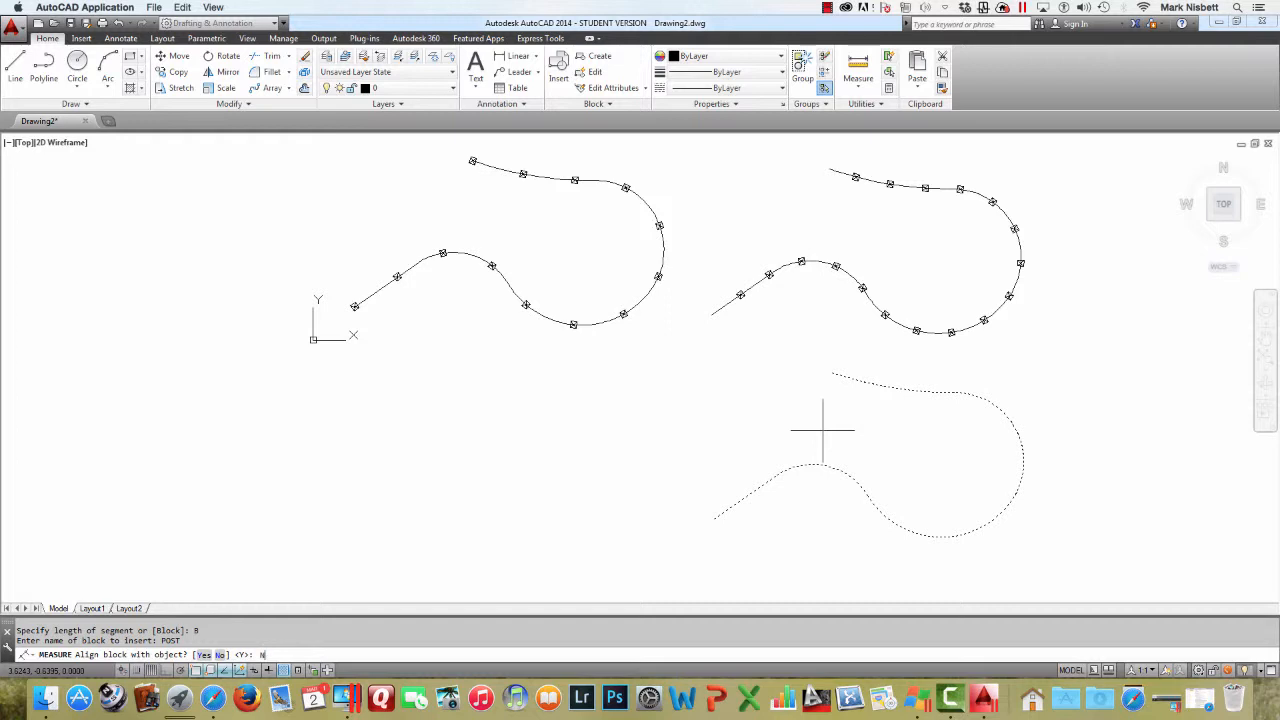
key("Return")
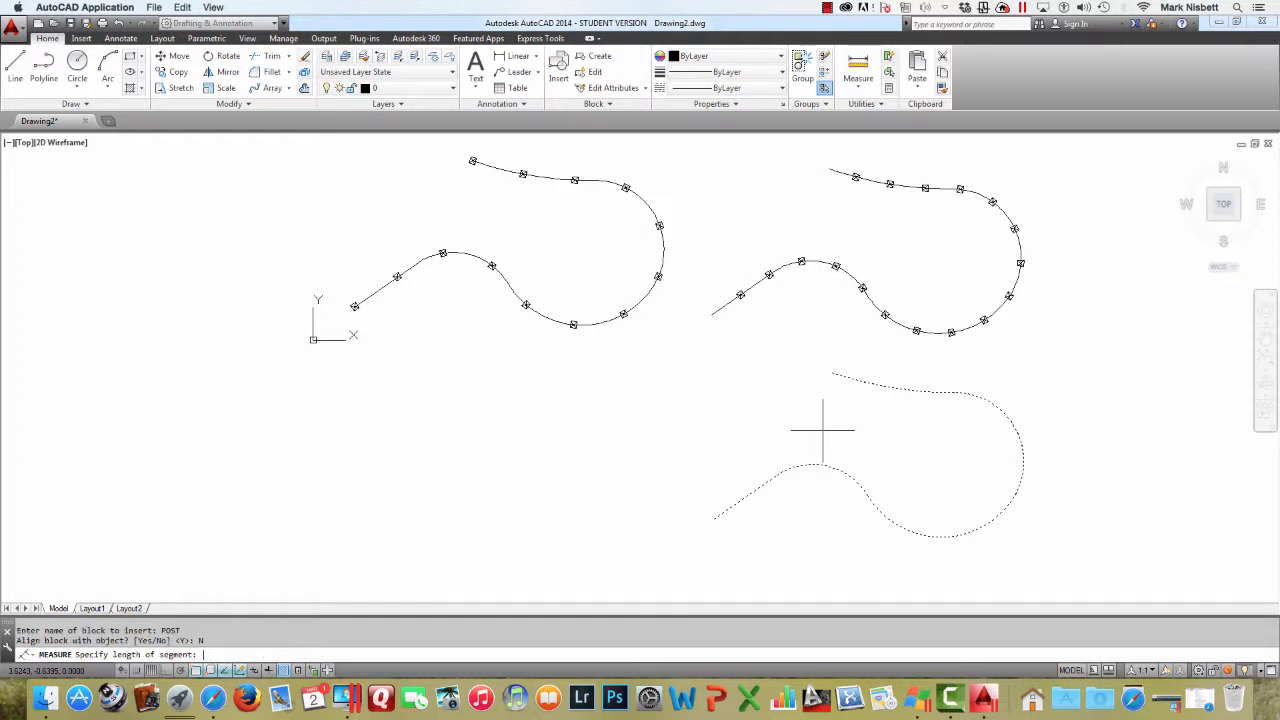
type(".25")
key("Return")
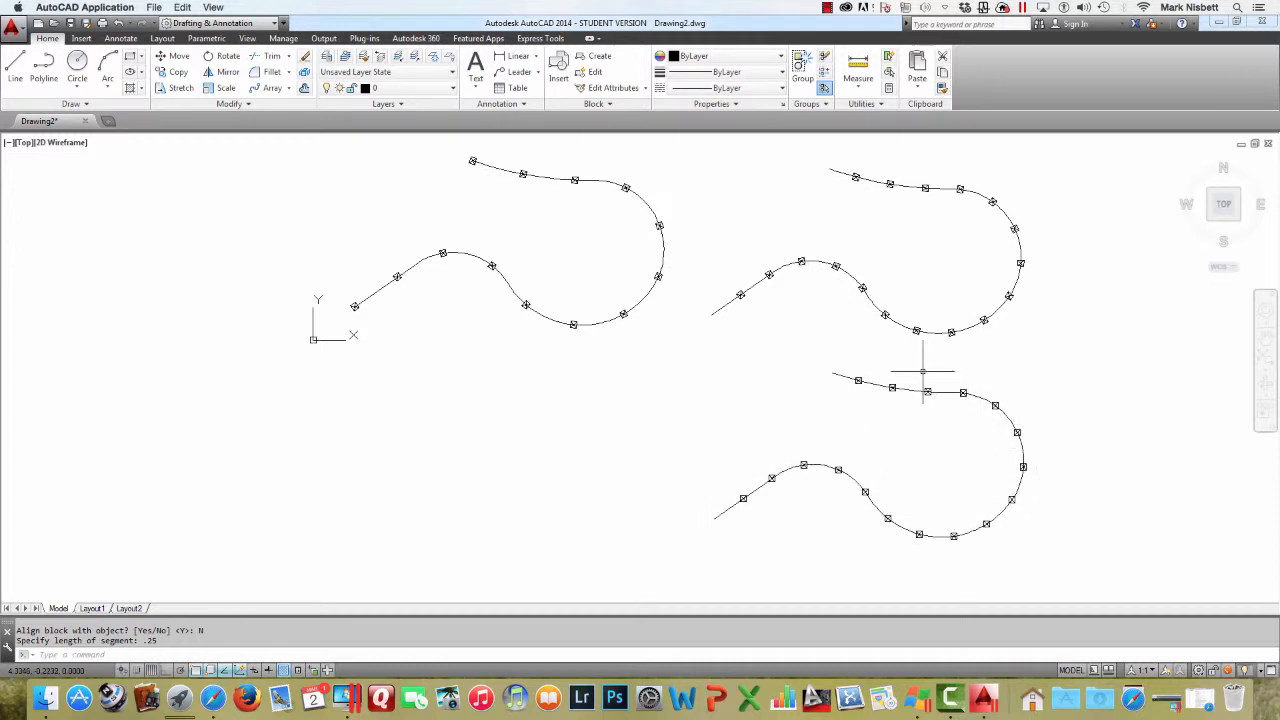
Cancel the Erase command and undo the non-aligned POST measure
type("e")
key("Return")
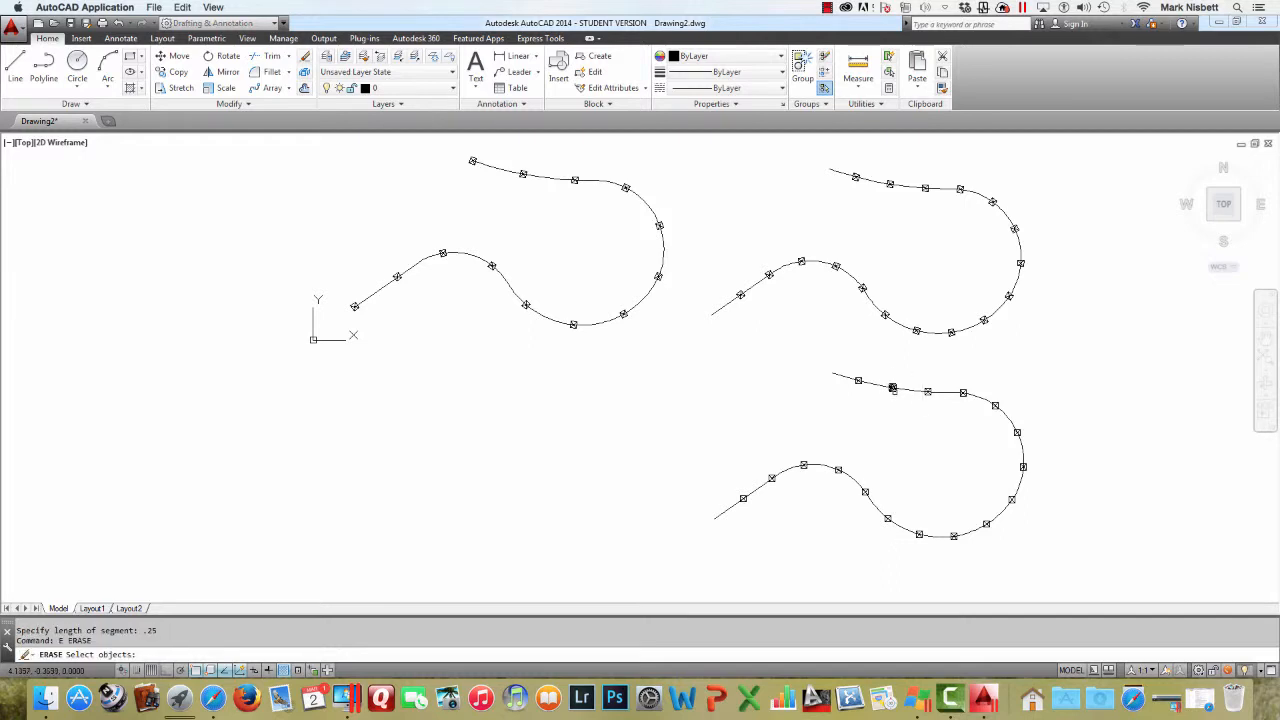
key("Escape")
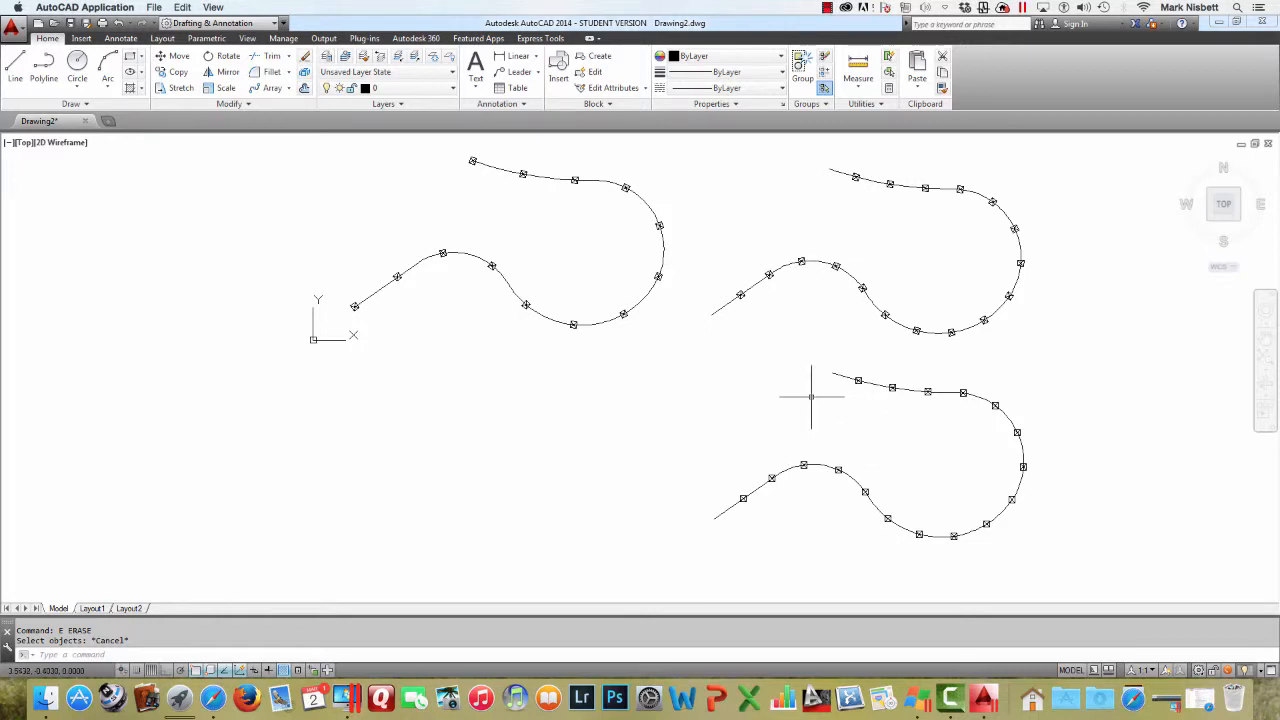
type("u")
key("Return")
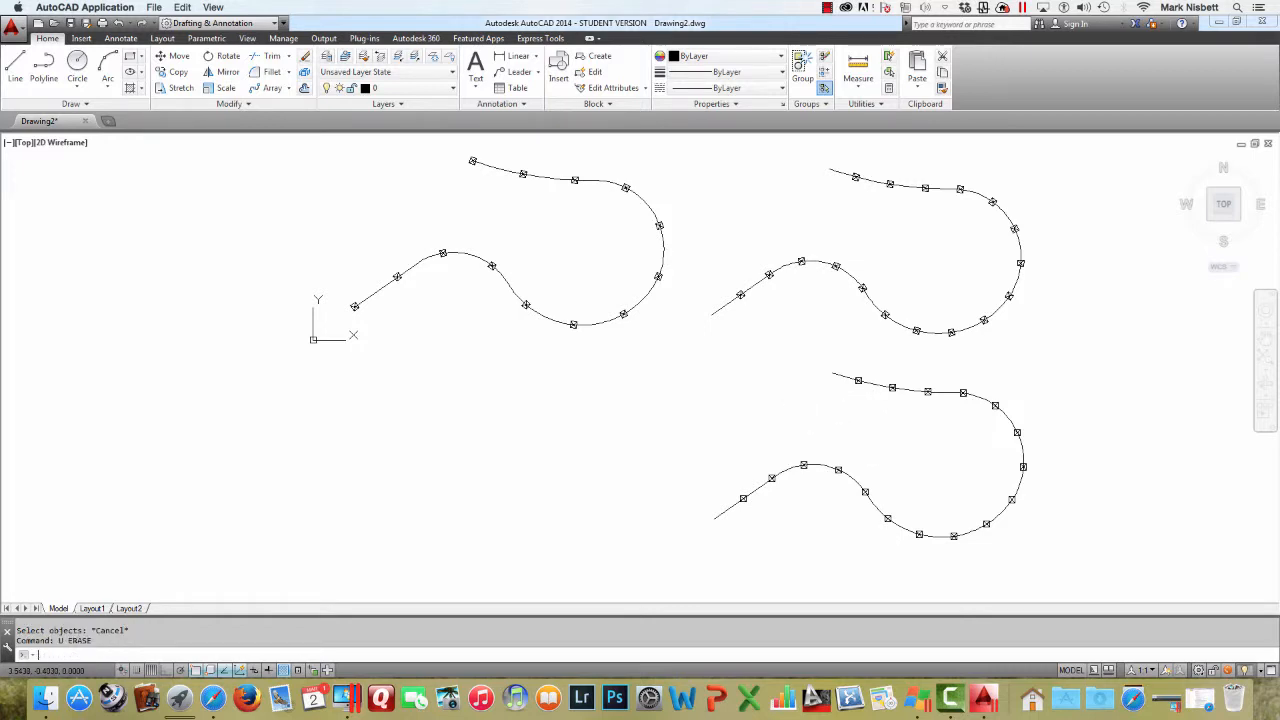
type("l")
key("Return")
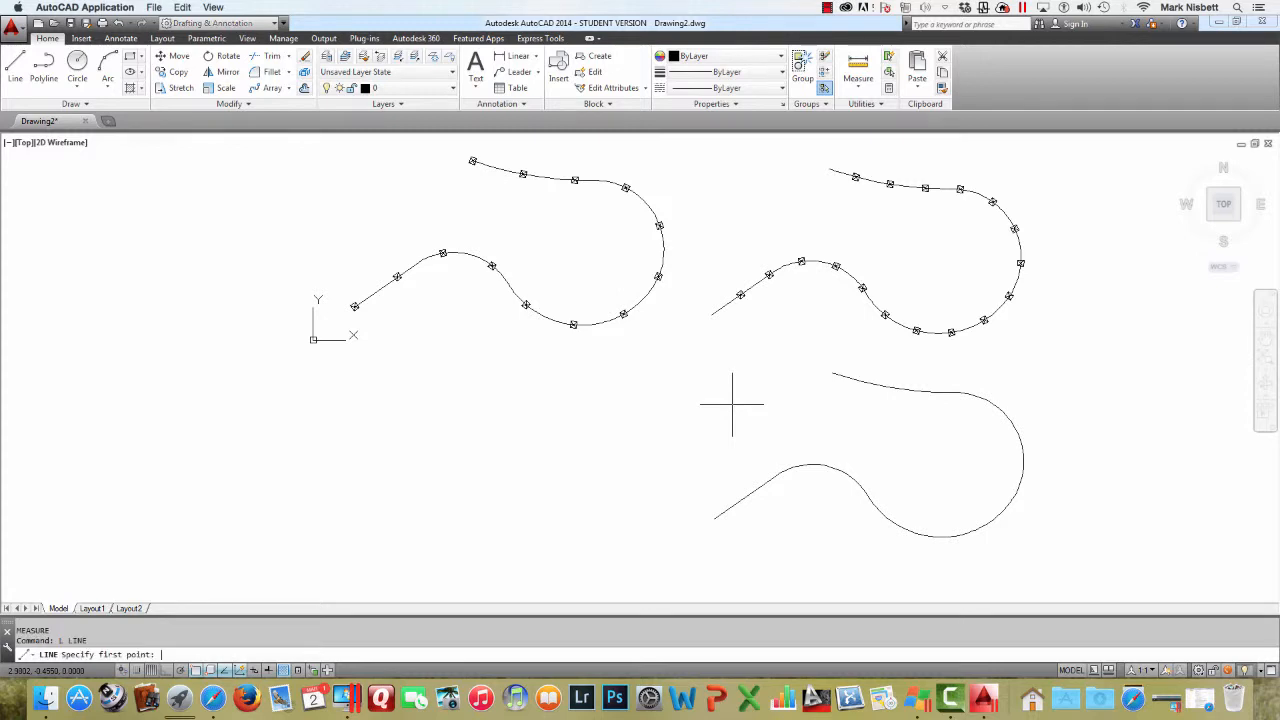
left_click(743, 438)
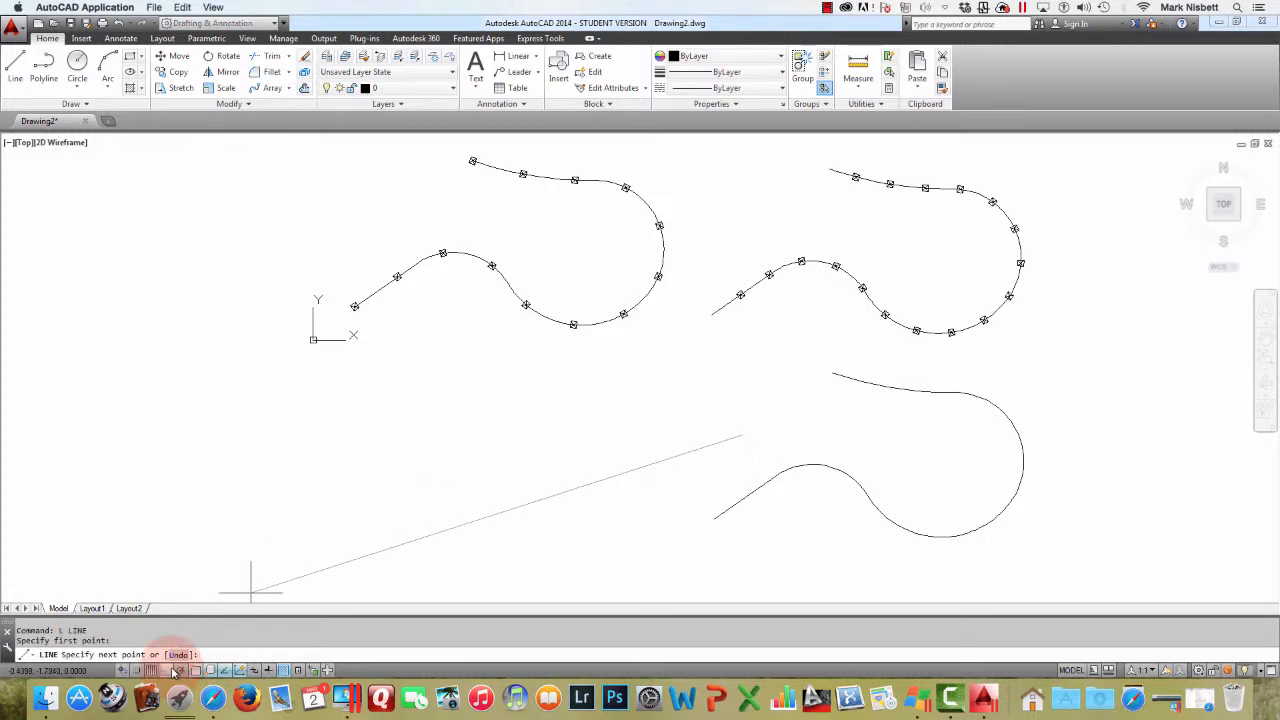
left_click(169, 669)
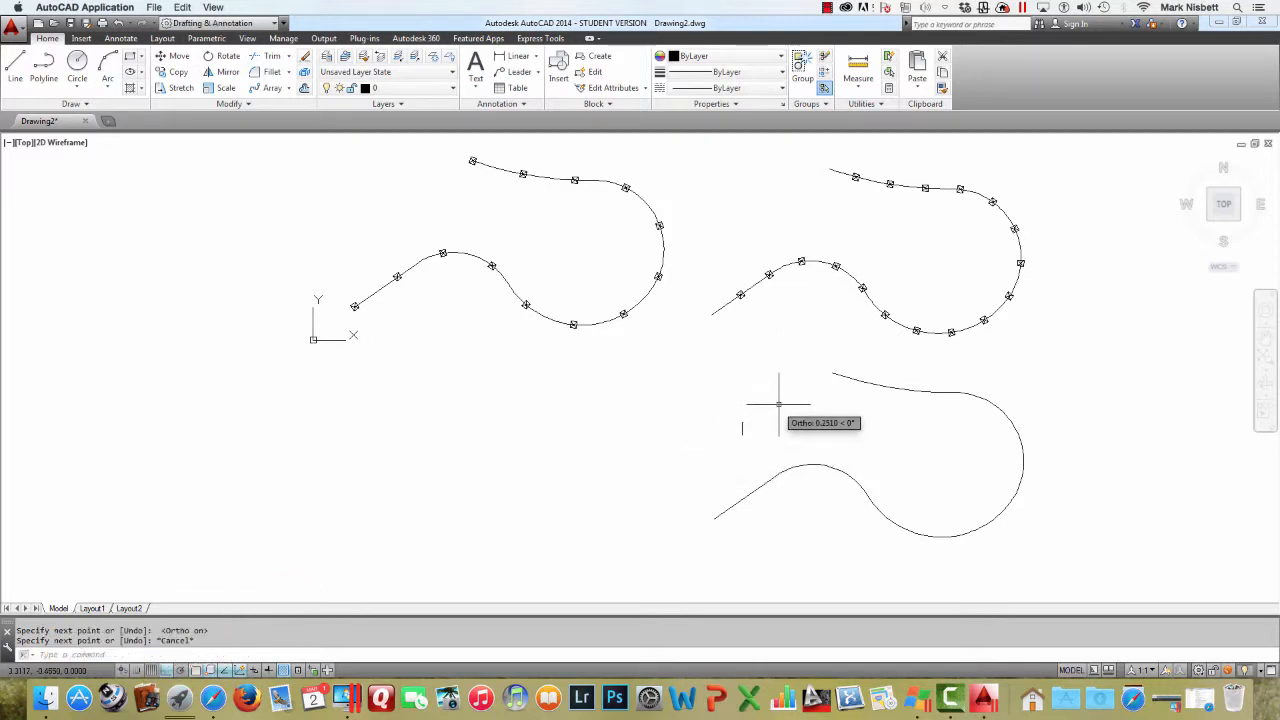
key("Escape")
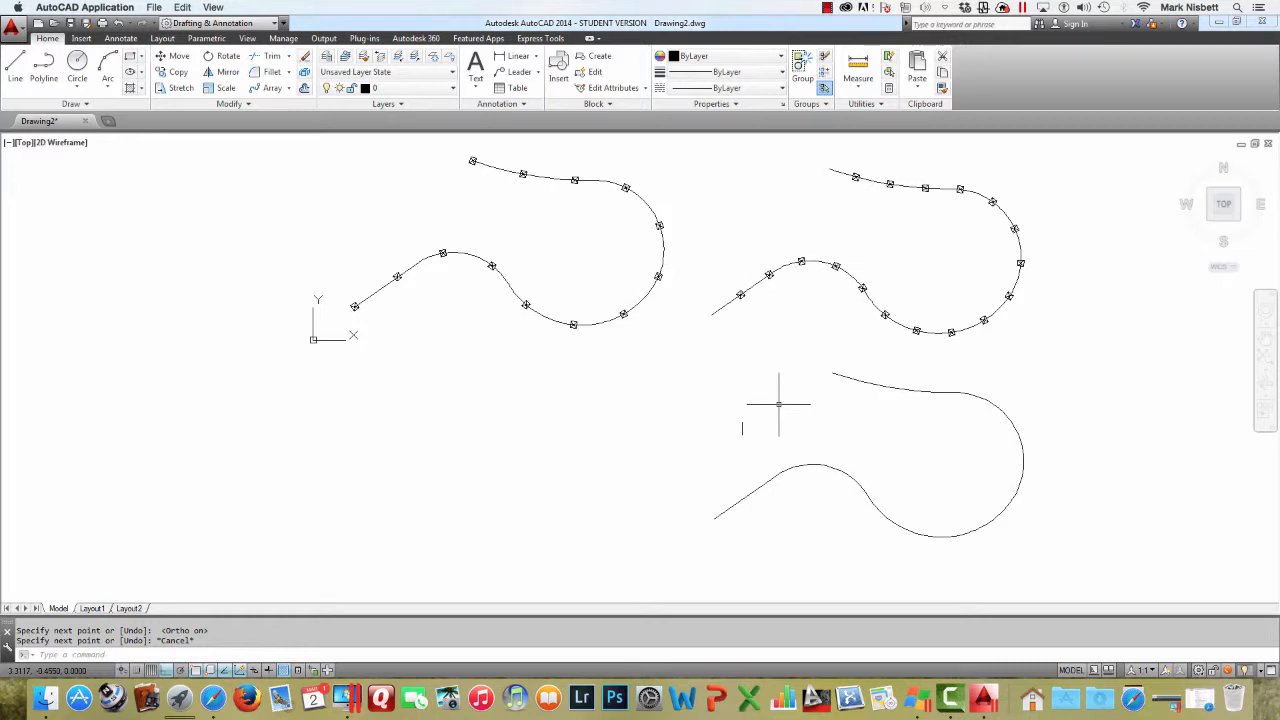
Define a block named TRACK from the short vertical line, picking its base point and converting the line to the block
type("B")
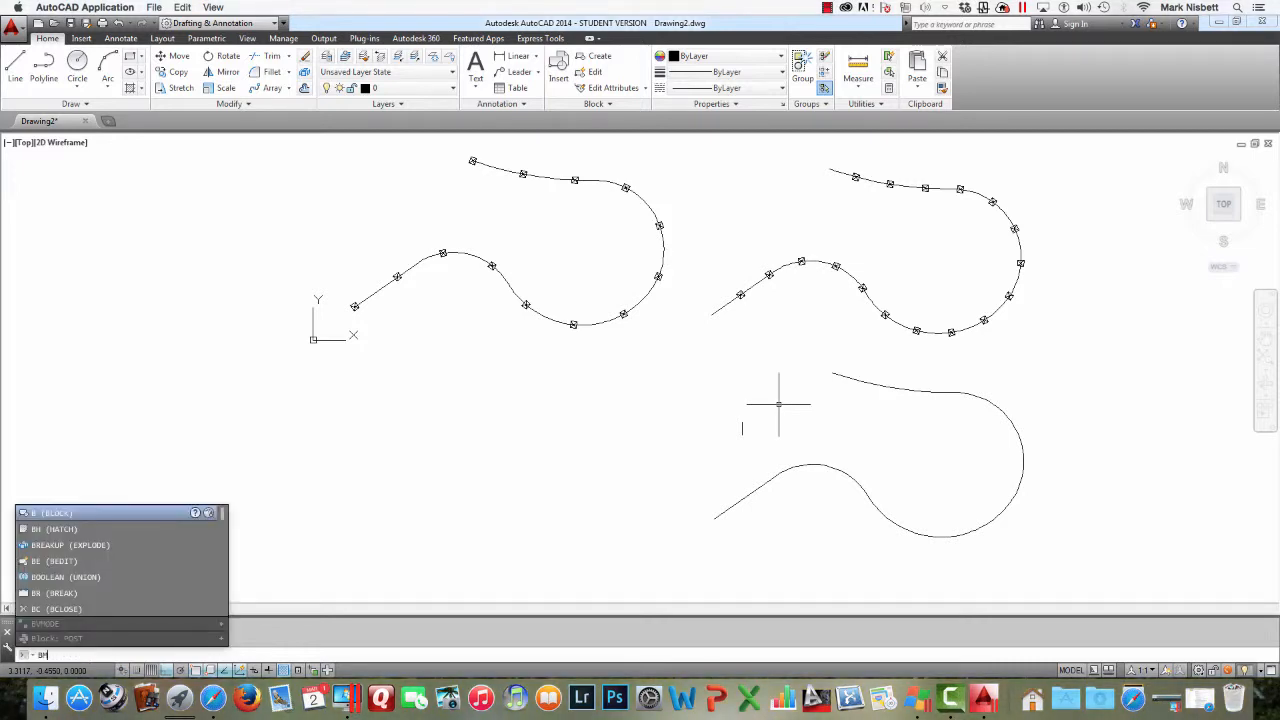
key("Return")
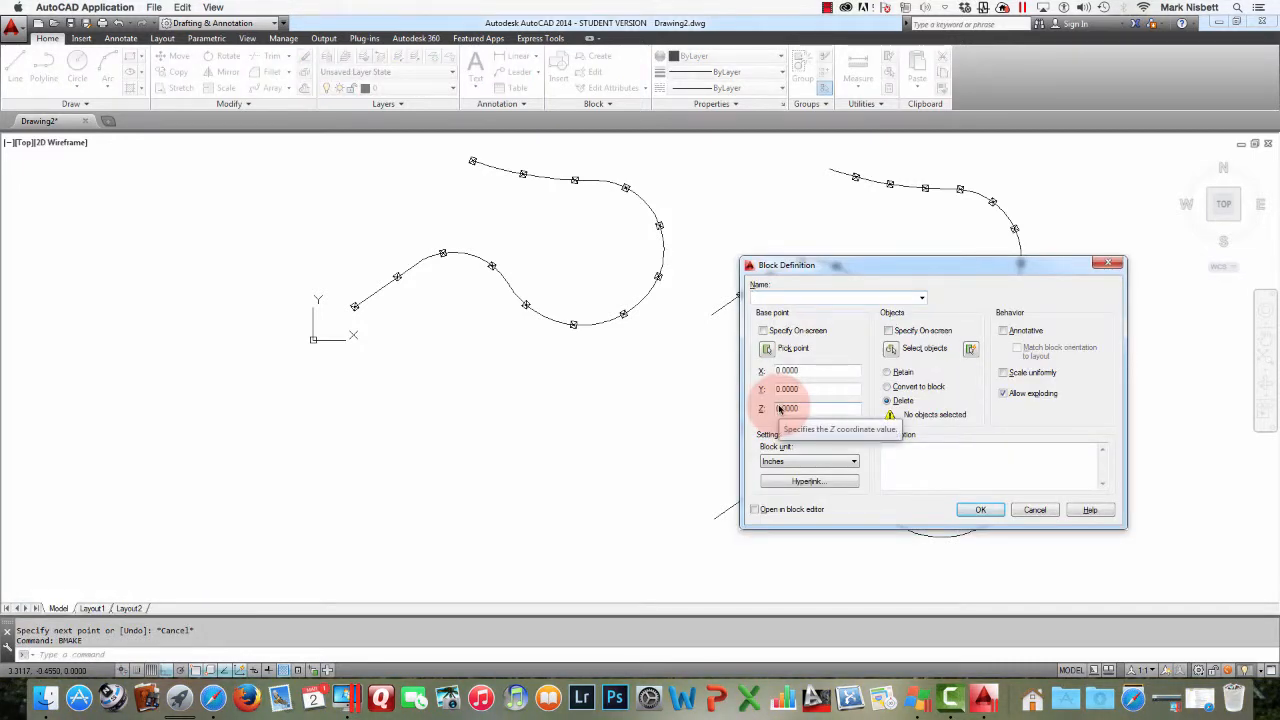
type("TRAC")
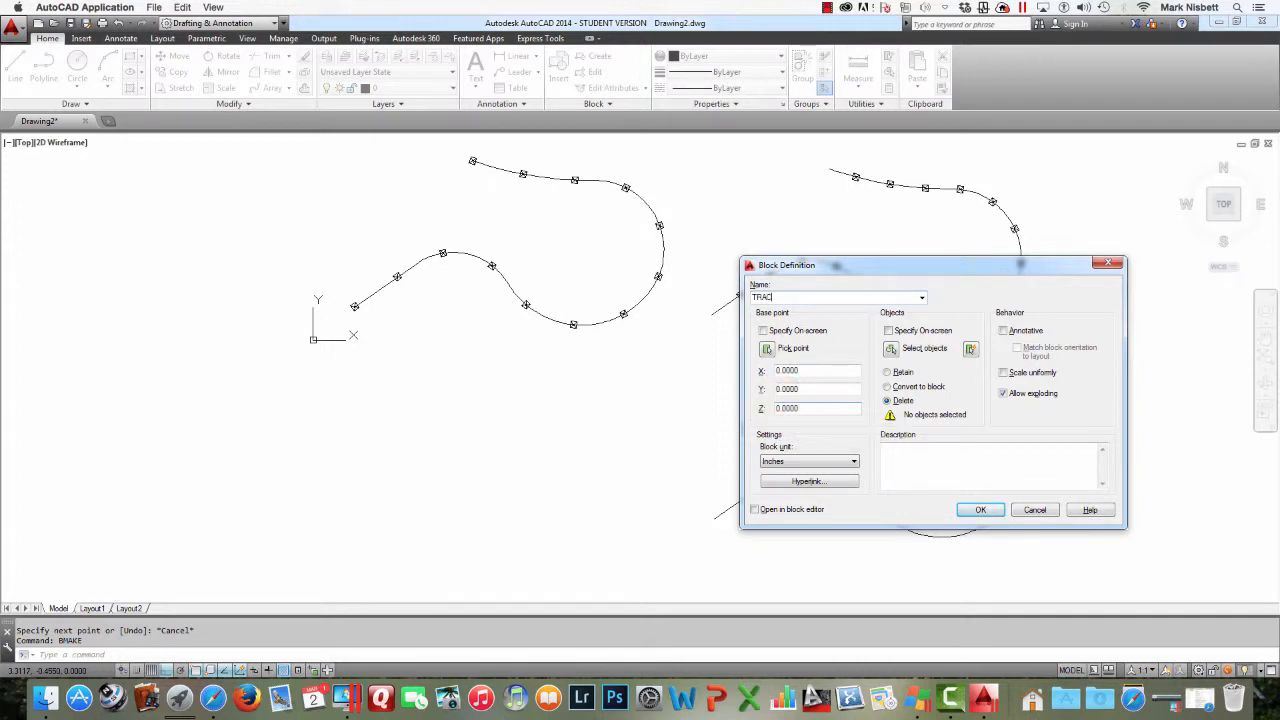
type("K")
left_click(767, 348)
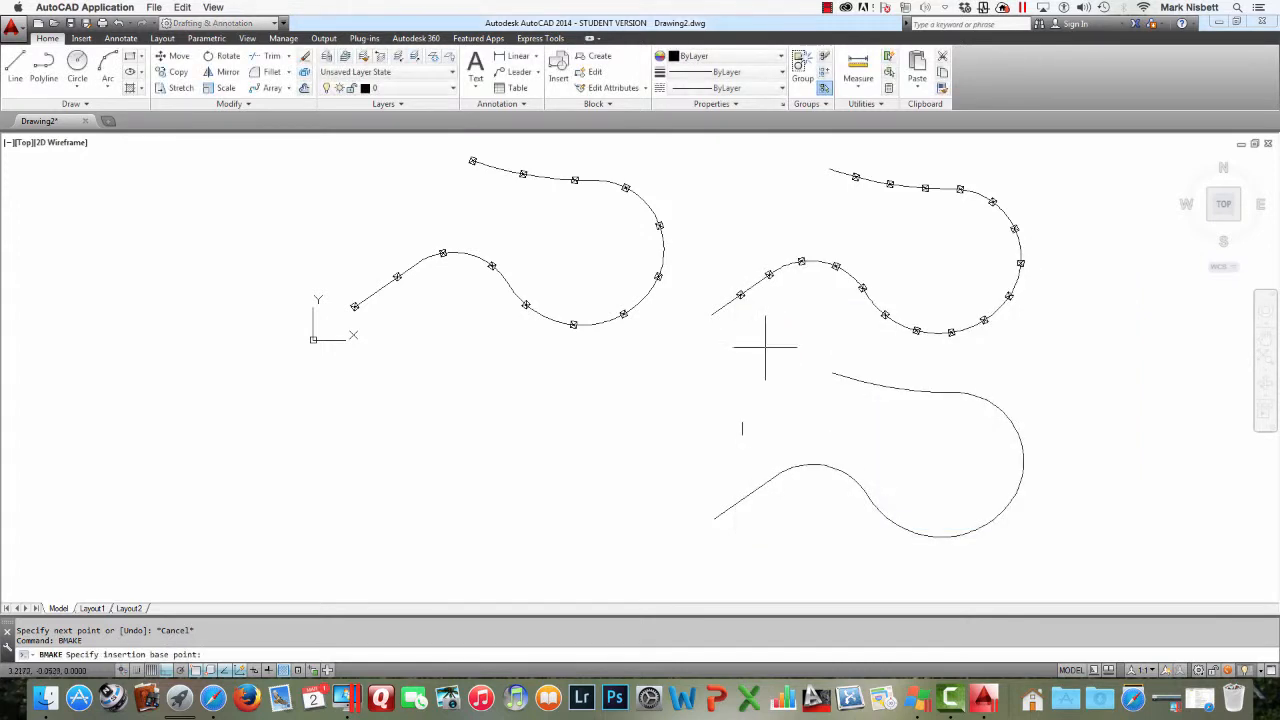
left_click(742, 423)
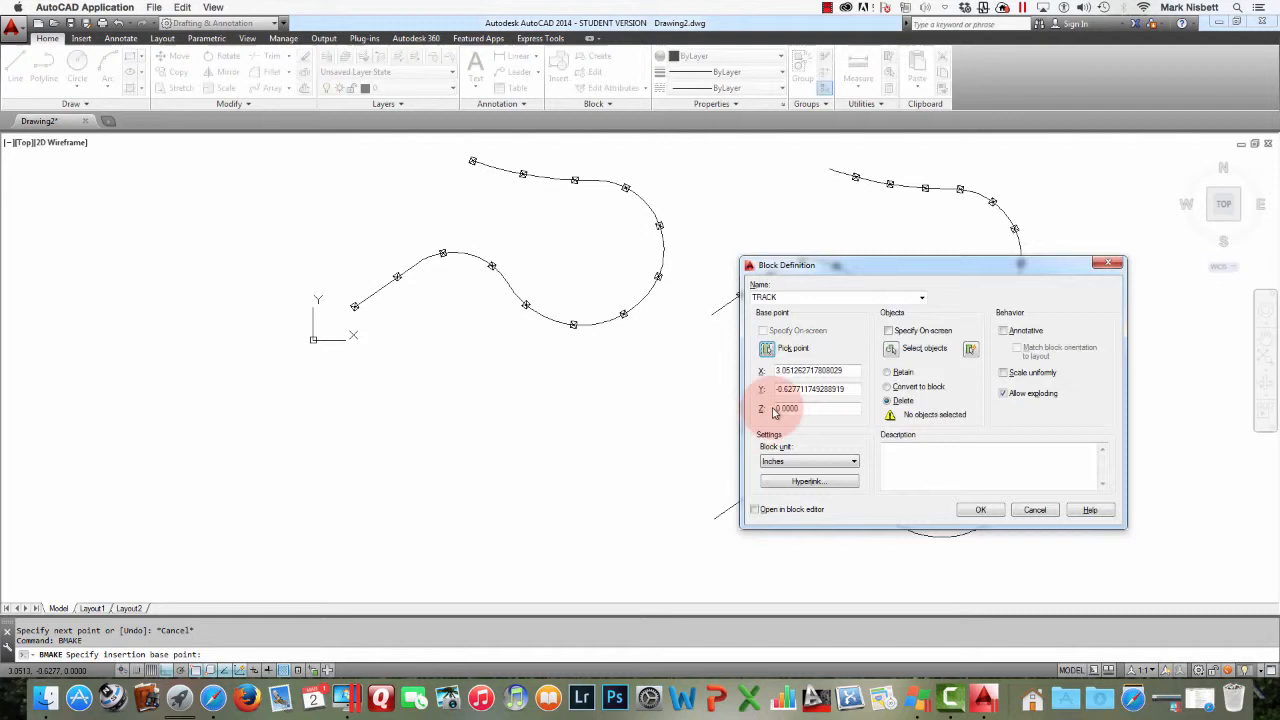
left_click(890, 349)
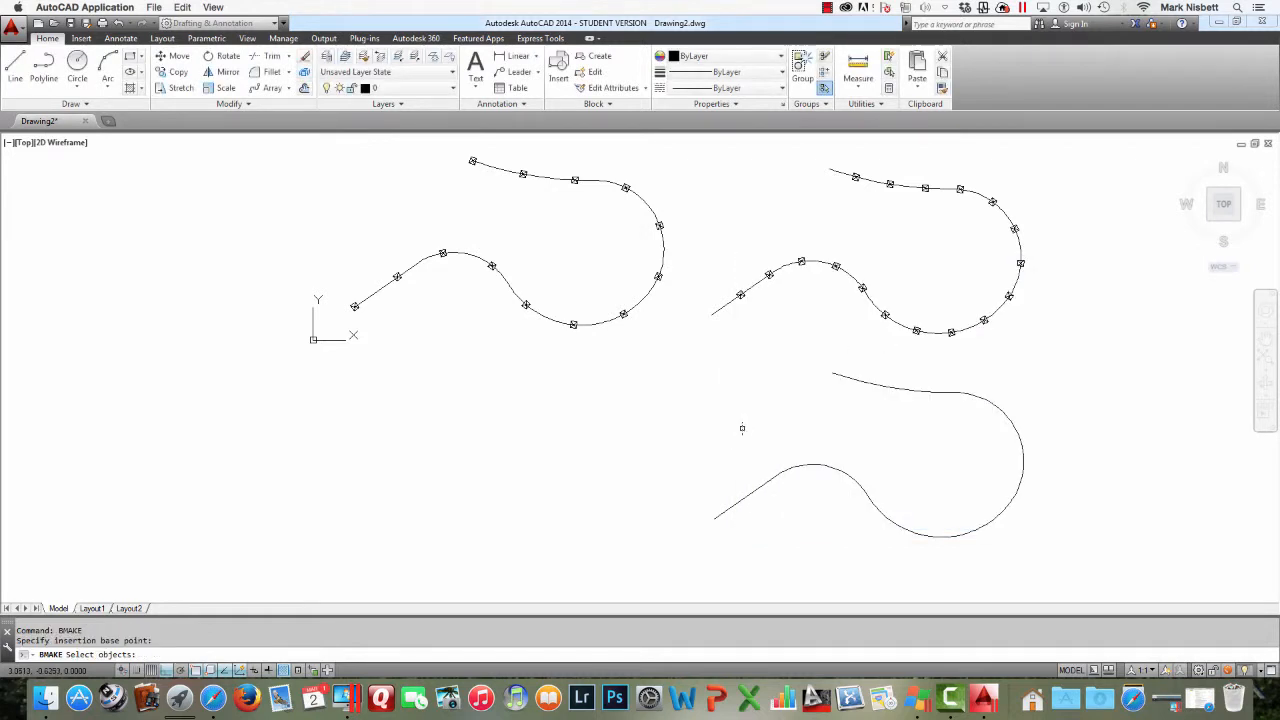
left_click(742, 428)
key("Return")
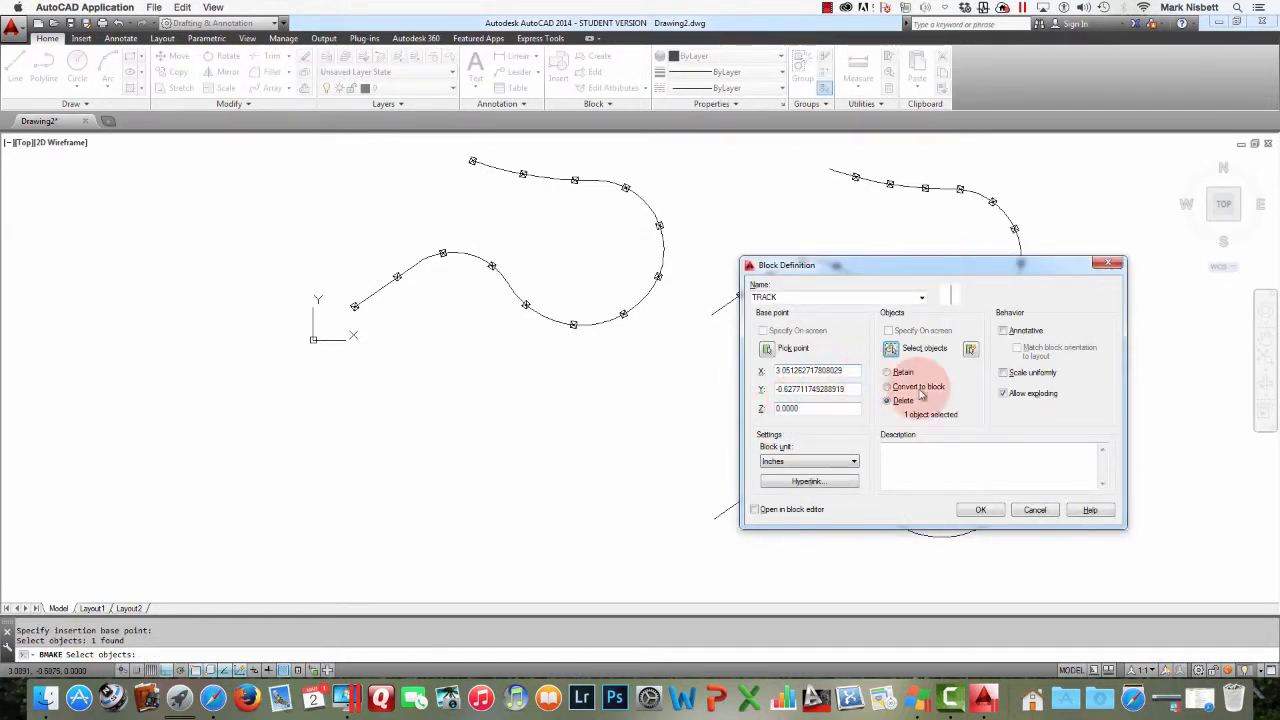
left_click(887, 387)
left_click(981, 510)
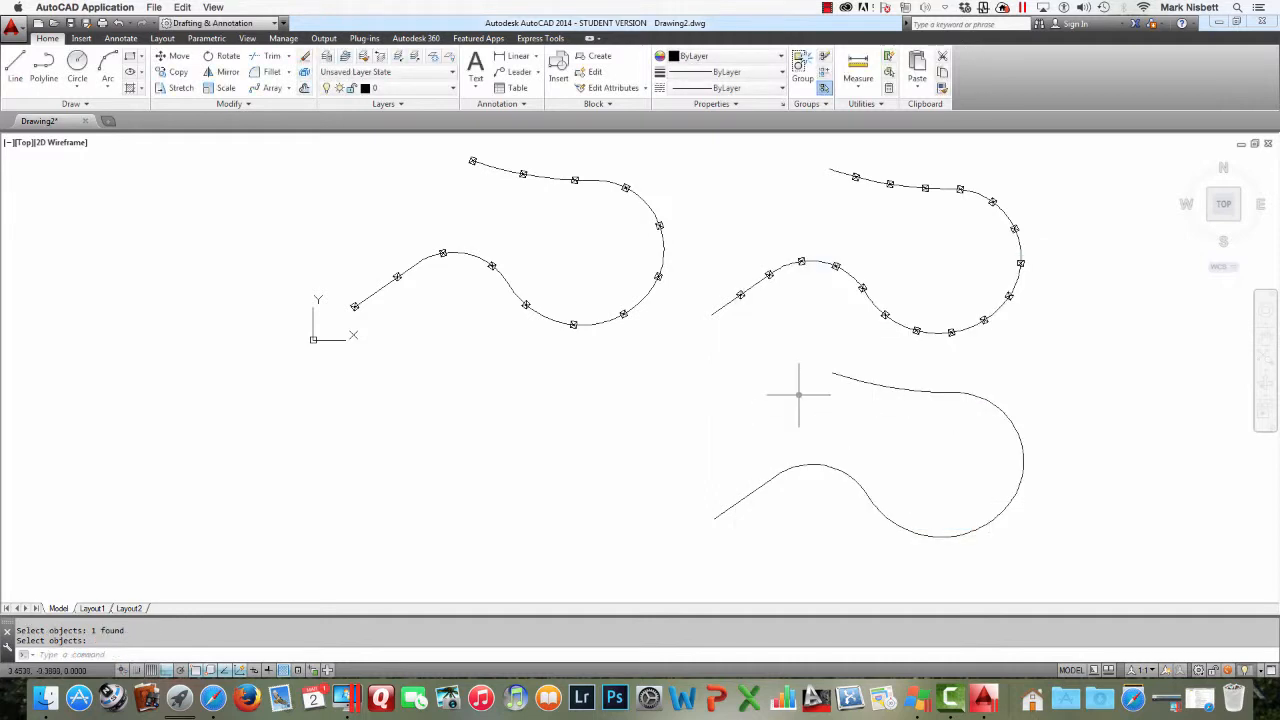
Measure the lower right polyline with aligned TRACK blocks spaced every .25 units
type("MEAS")
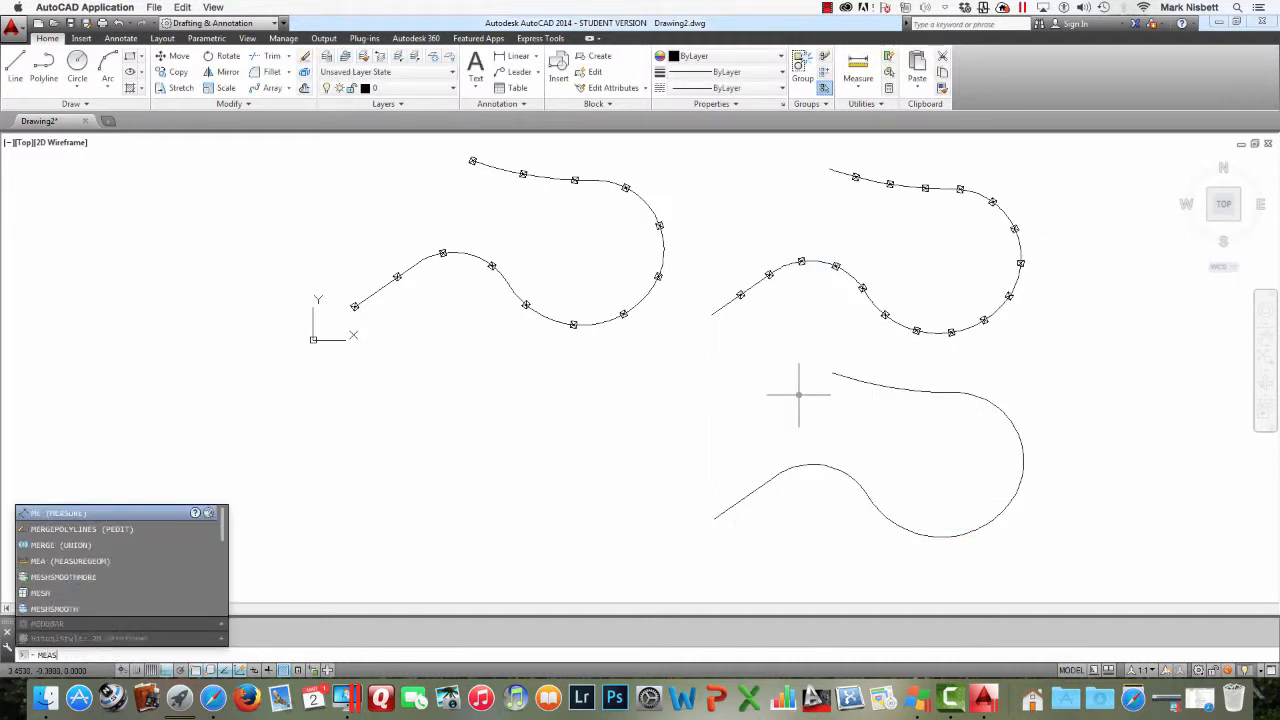
type("URE")
key("Return")
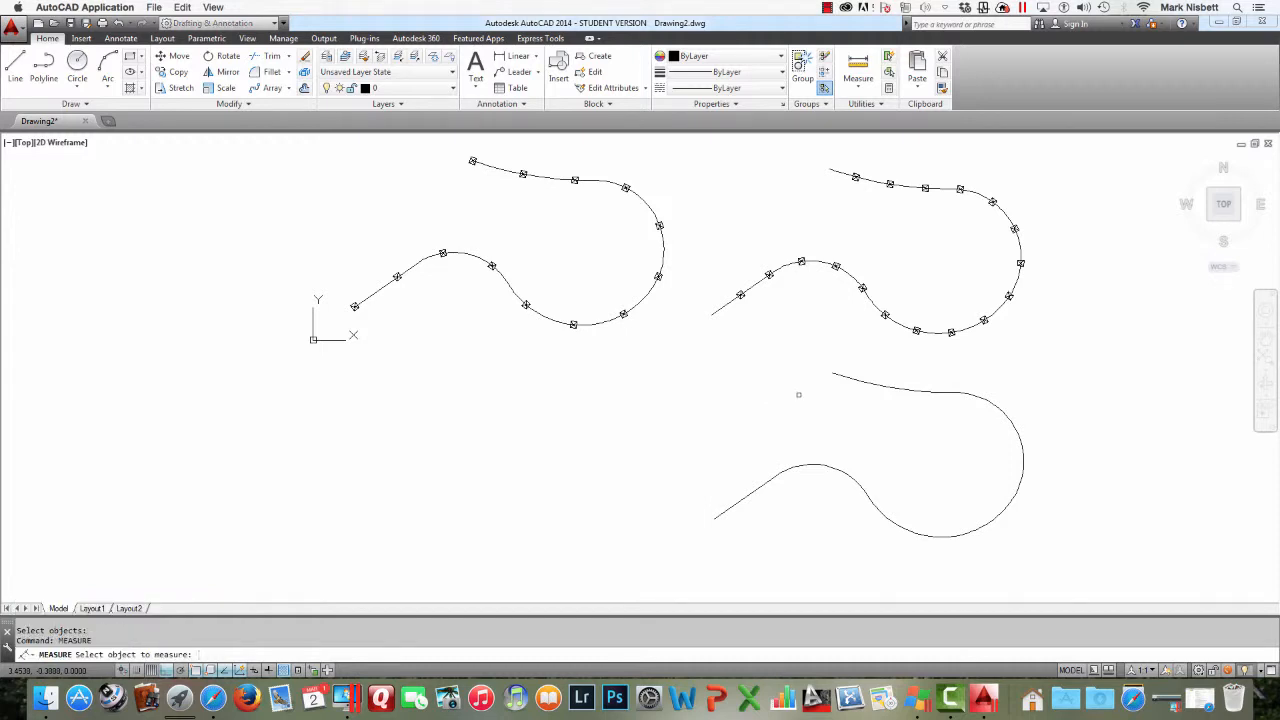
left_click(784, 478)
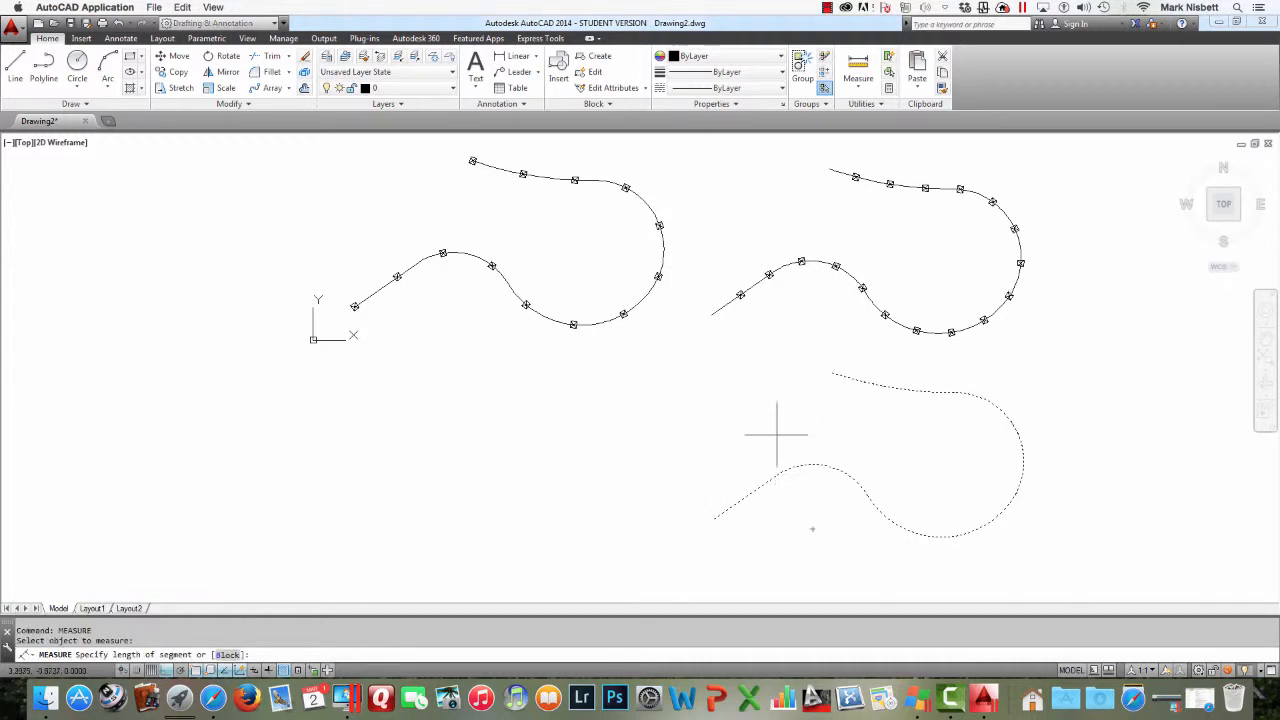
type("B")
key("Return")
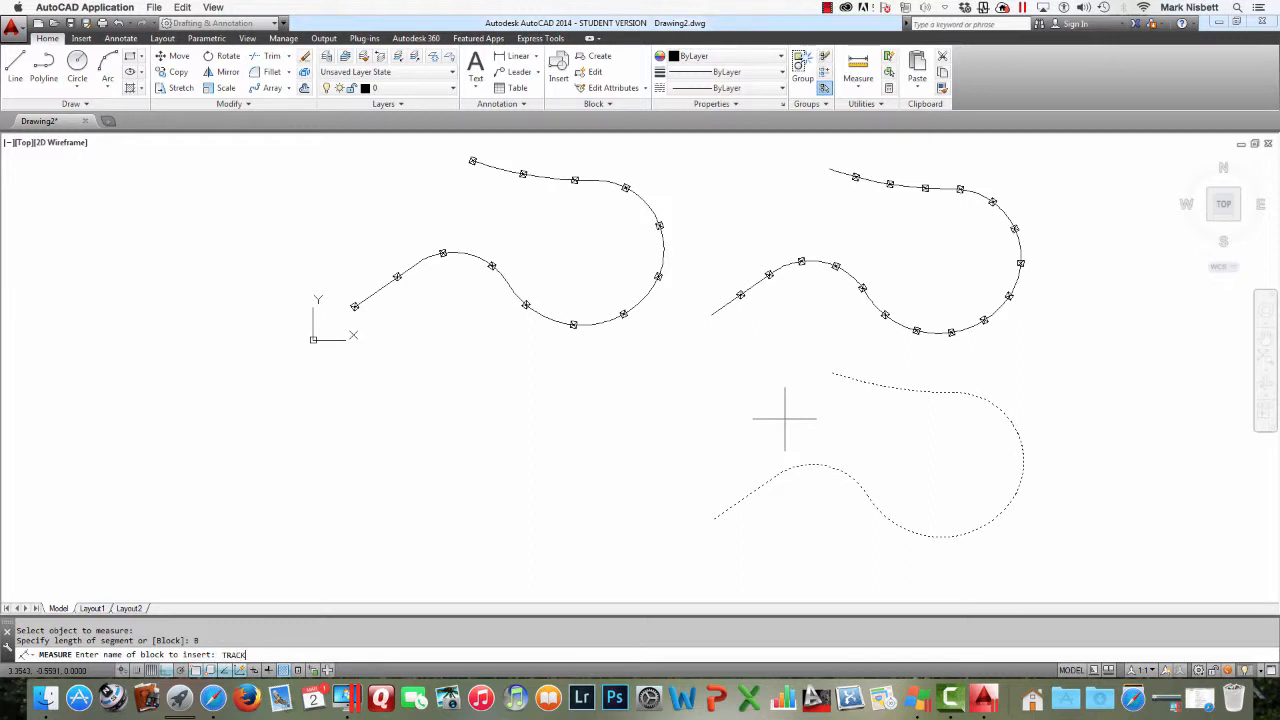
type("TRACK")
key("Return")
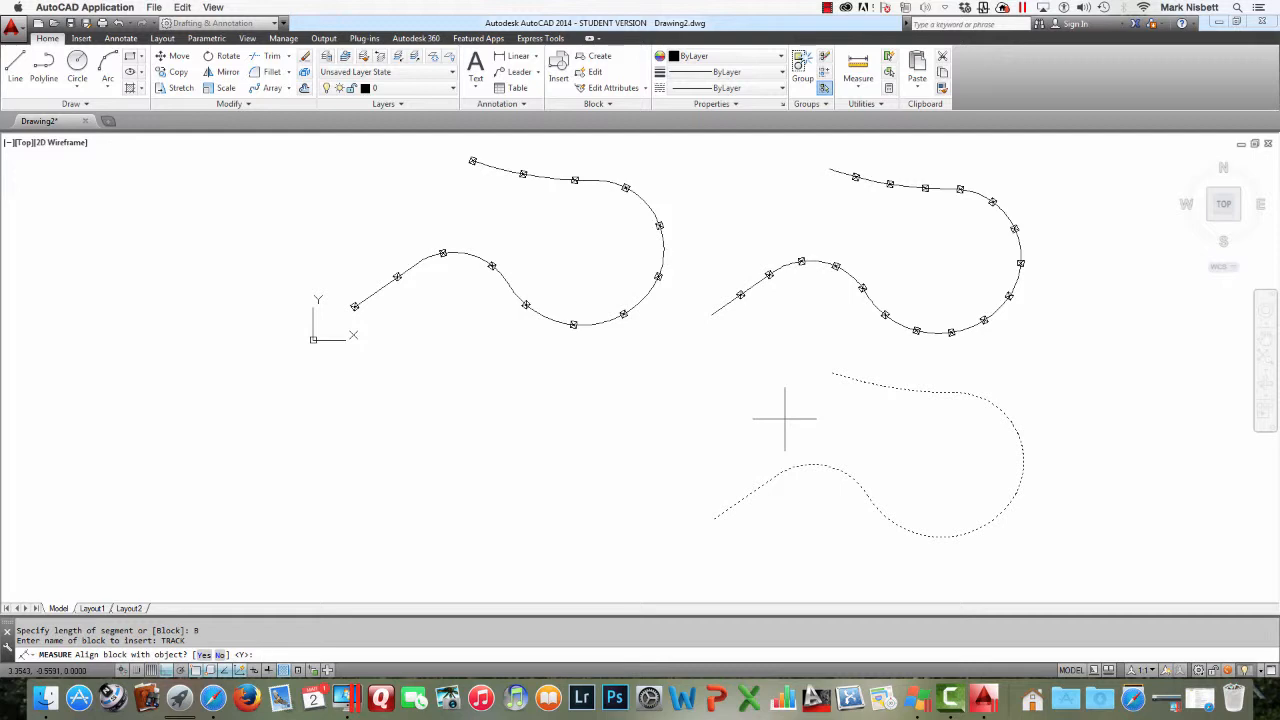
key("Return")
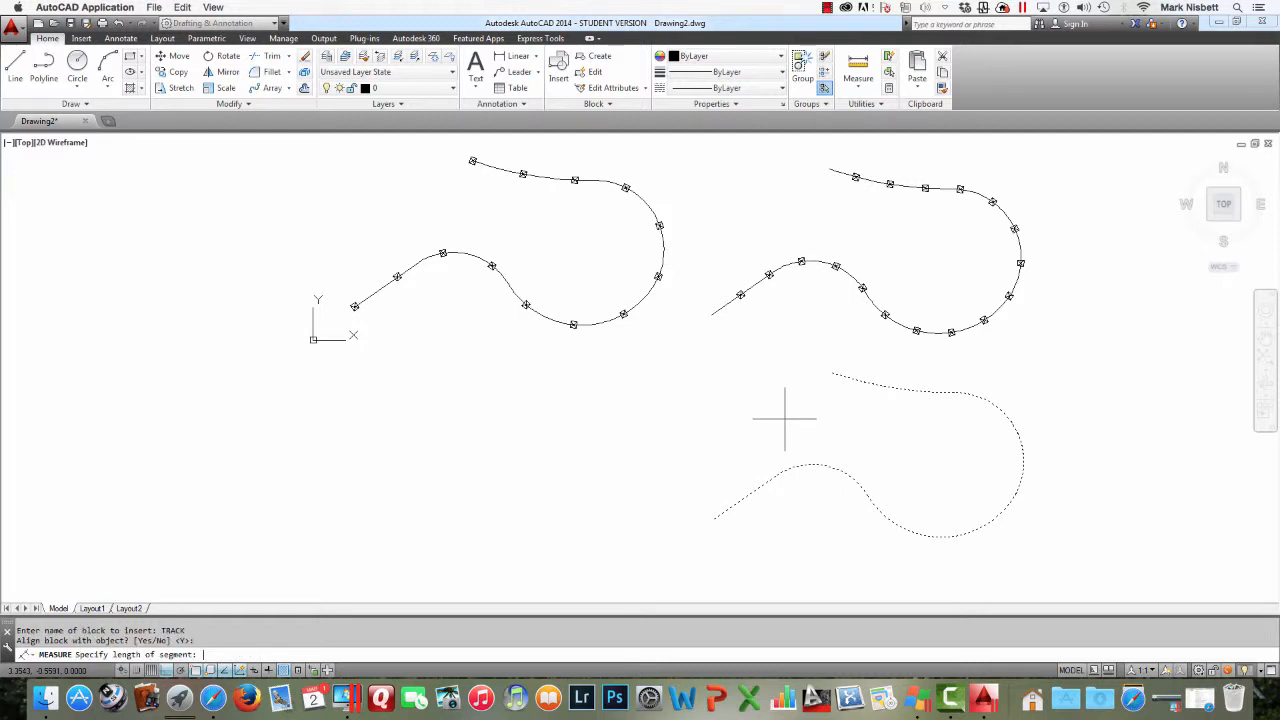
key("Return")
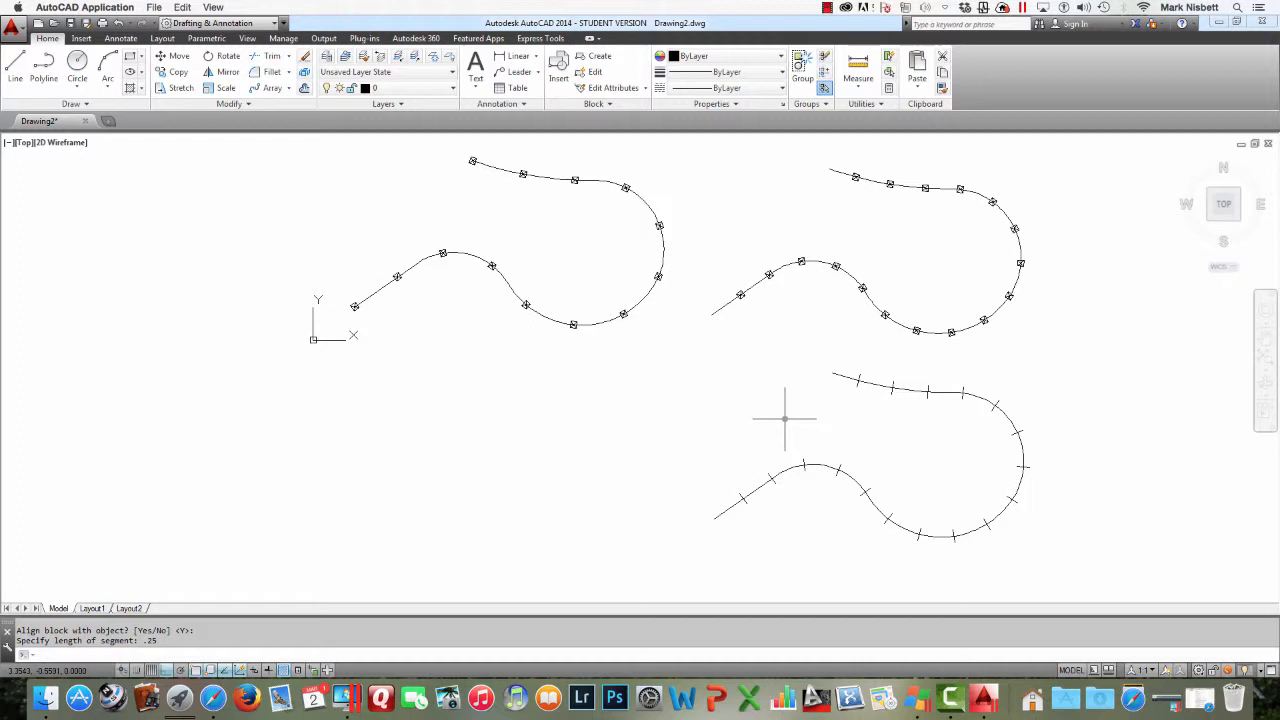
Copy the lower polyline's curve to empty space at the left
type("op")
key("Return")
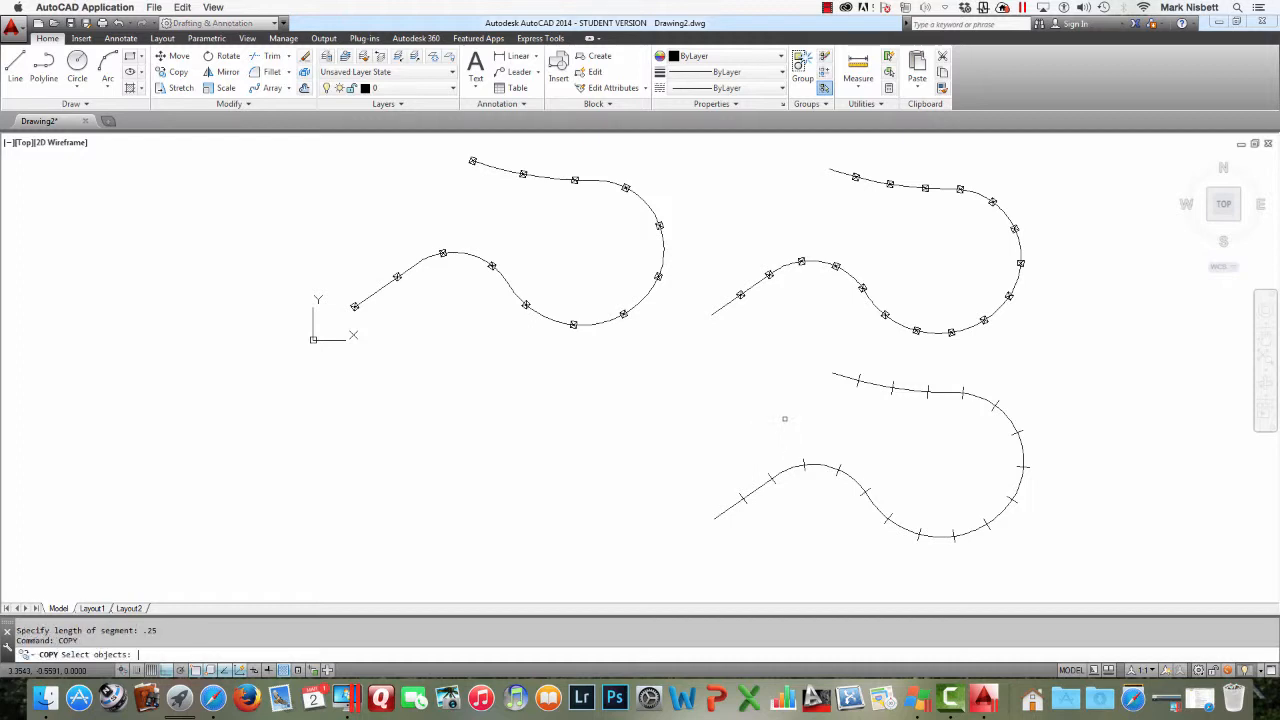
left_click(797, 465)
key("Return")
left_click(802, 443)
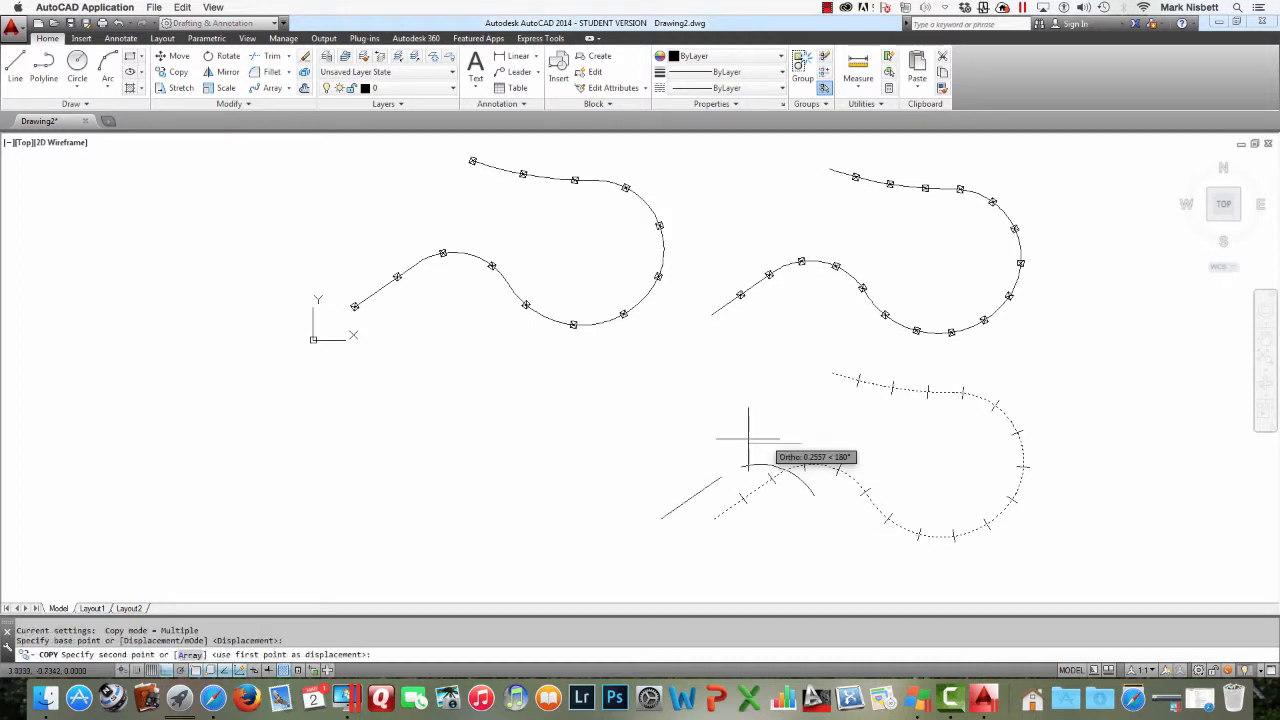
left_click(417, 448)
key("Escape")
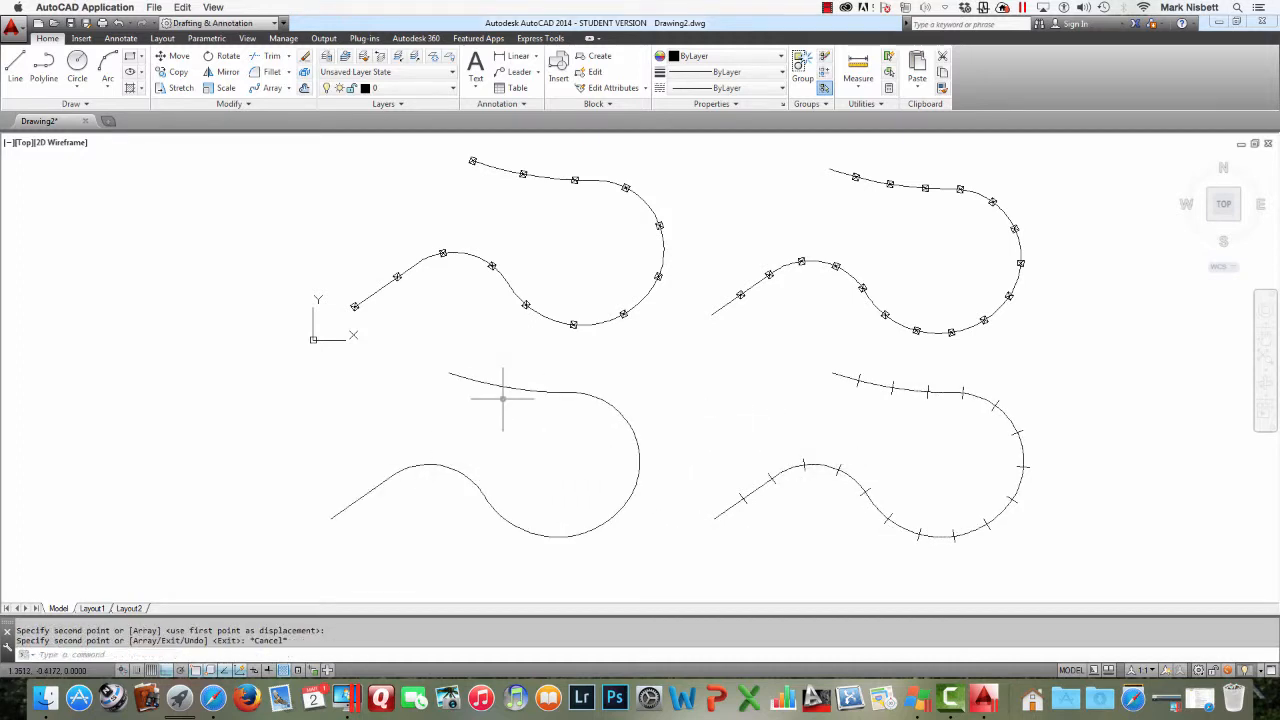
Measure the copied left polyline with non-aligned TRACK blocks spaced every .25 units
type("measure")
key("Return")
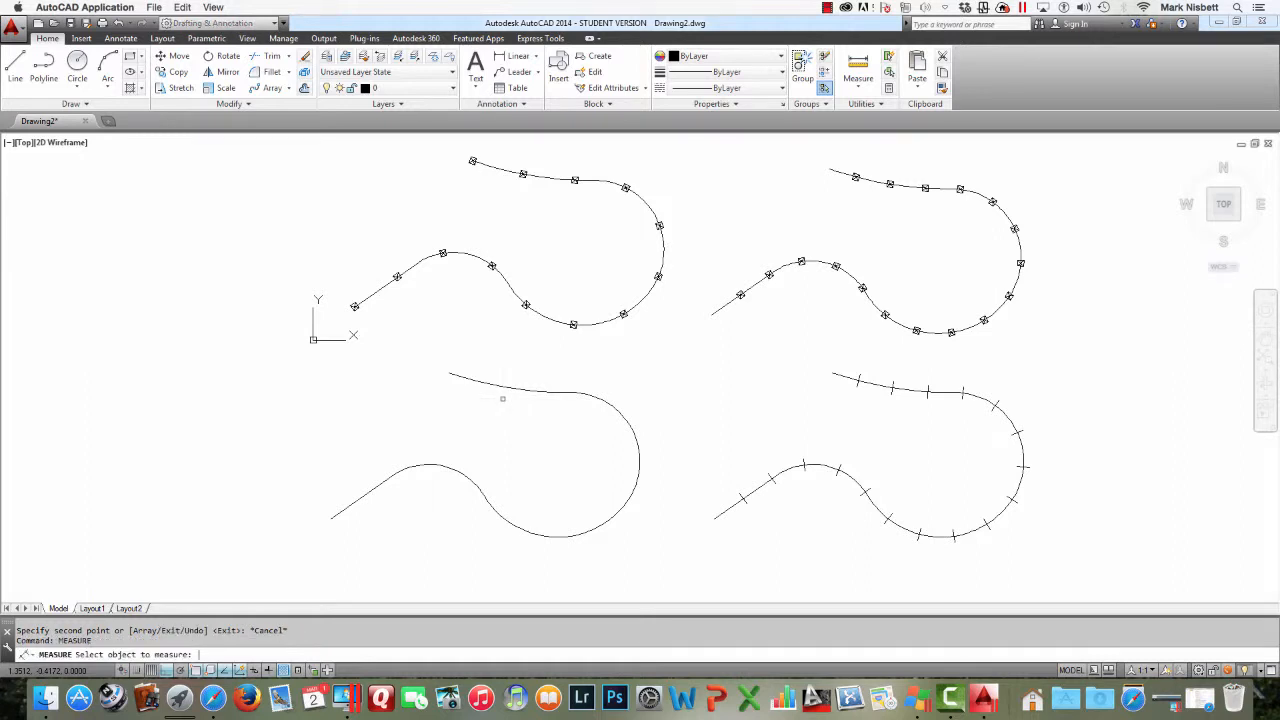
left_click(455, 463)
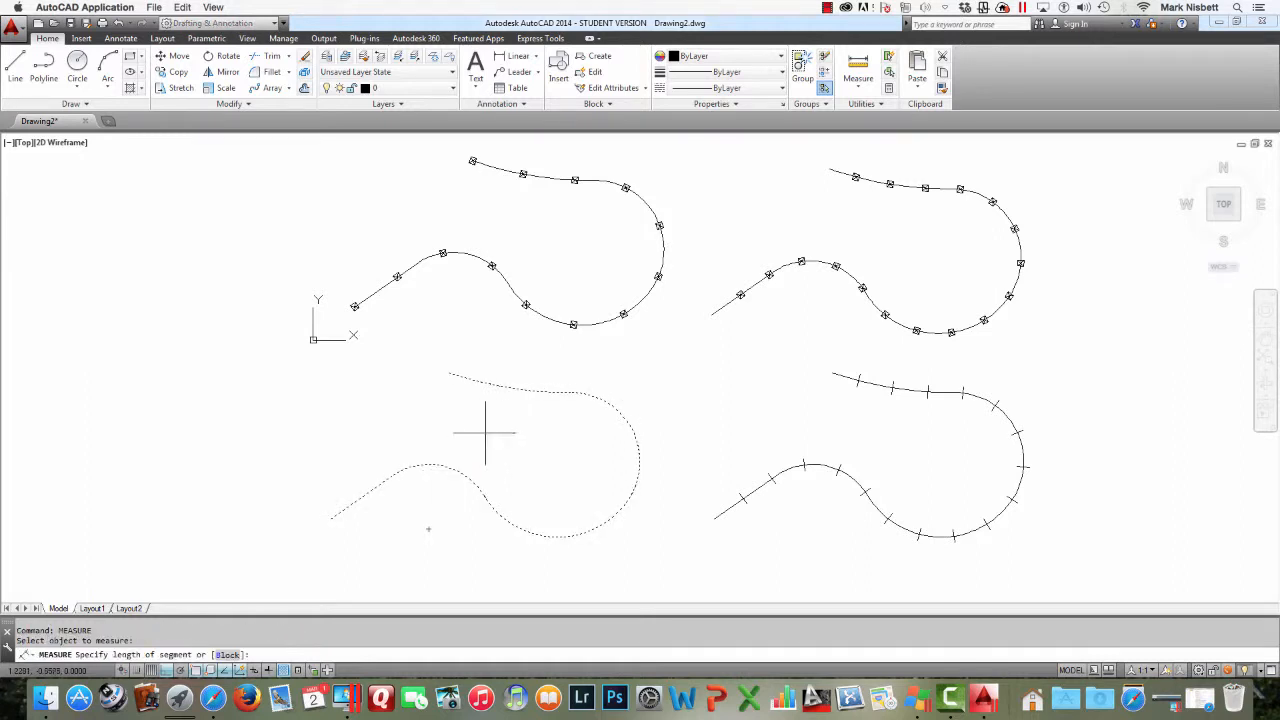
type("b")
key("Return")
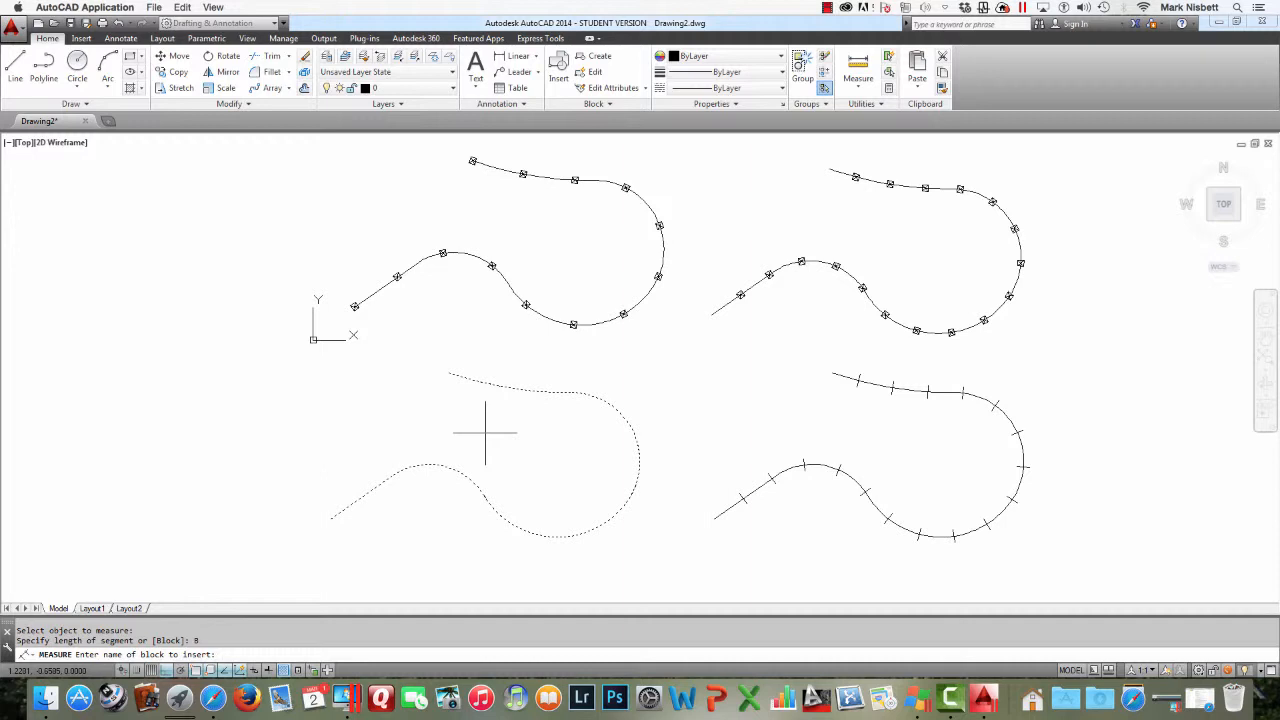
type("TRACK")
key("Return")
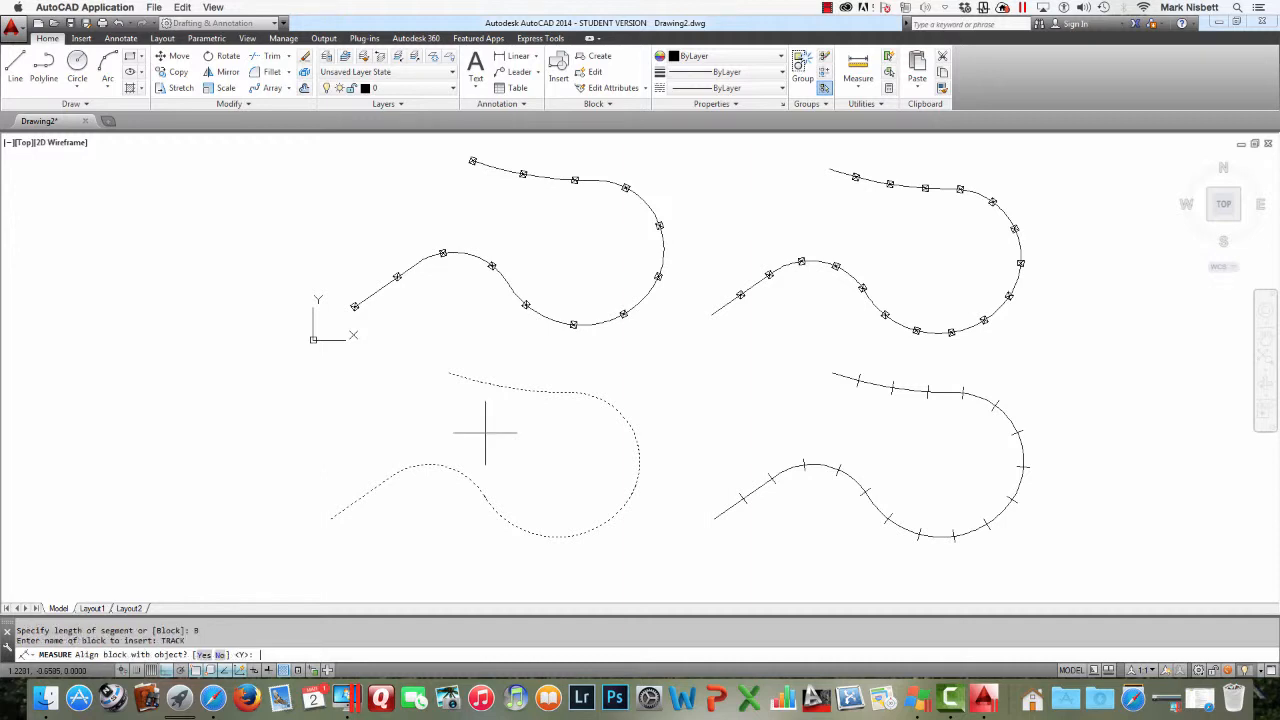
type("N")
key("Return")
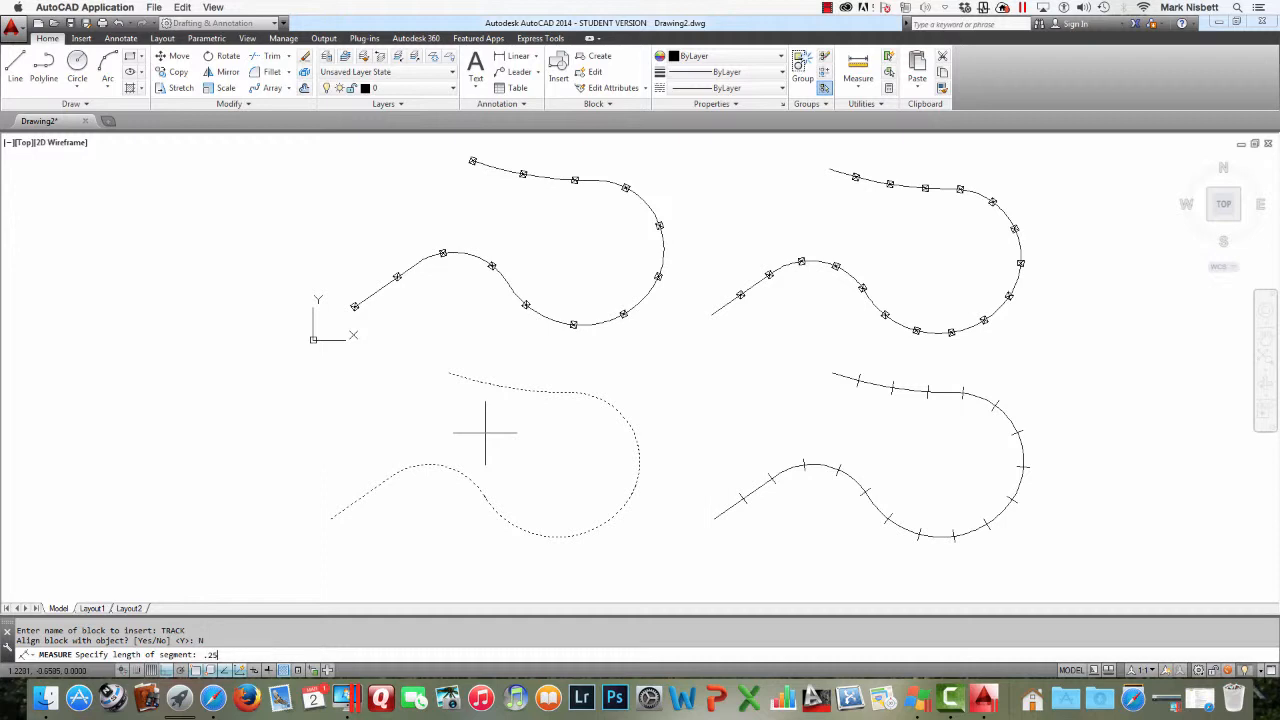
type(".25")
key("Return")
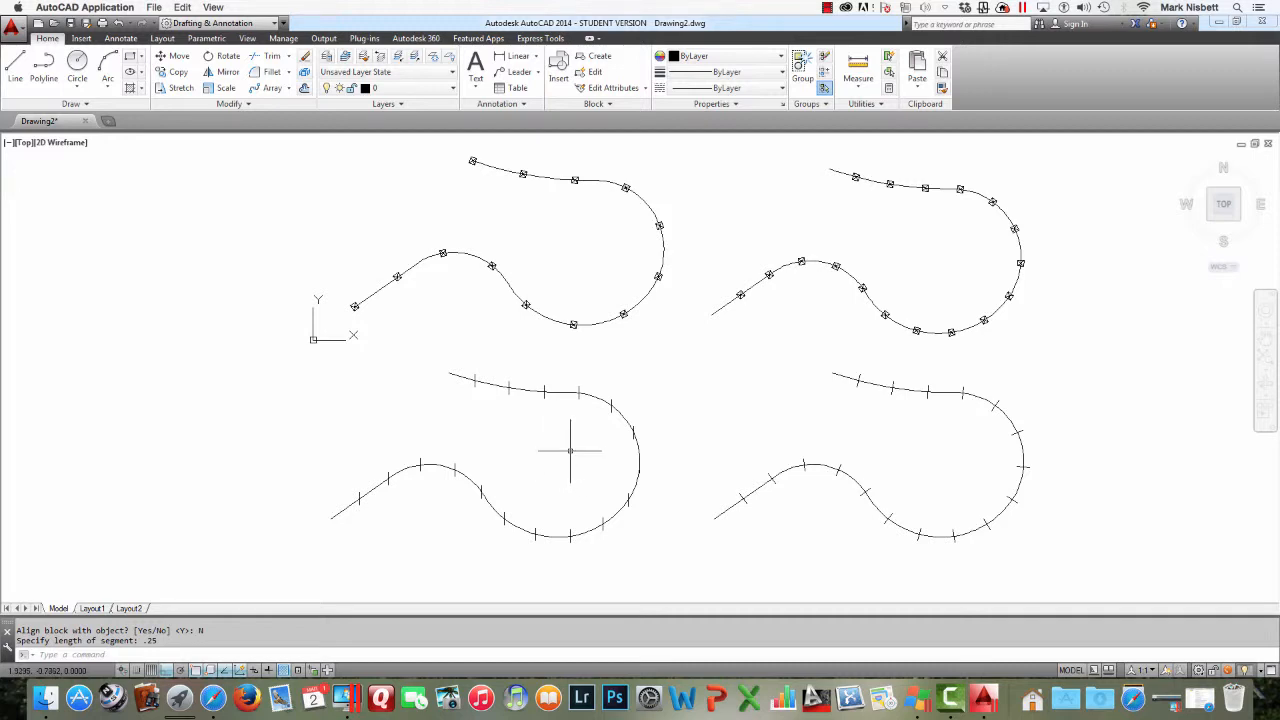
Erase all the polylines with a window selection, leaving the blocks, and undo the erasure
type("e")
key("Return")
left_click(845, 541)
left_click(594, 278)
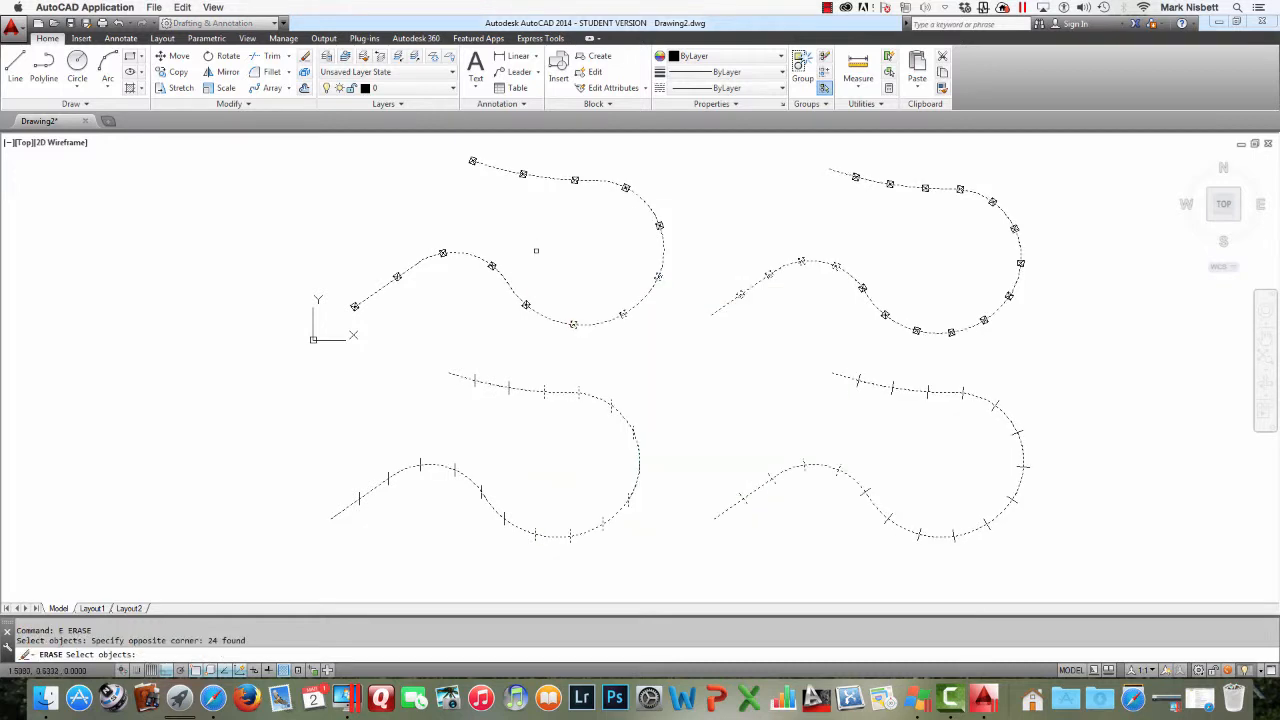
key("Return")
key("Return")
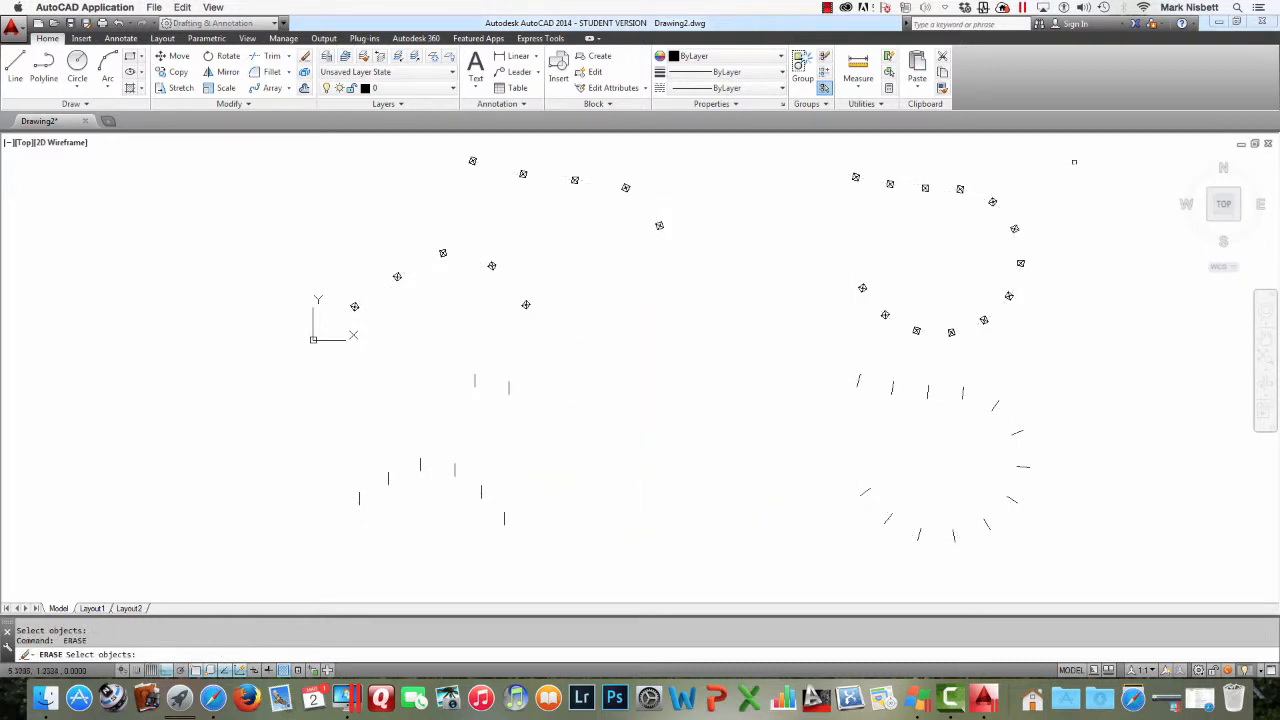
left_click(1020, 218)
left_click(1033, 190)
key("Escape")
type("u")
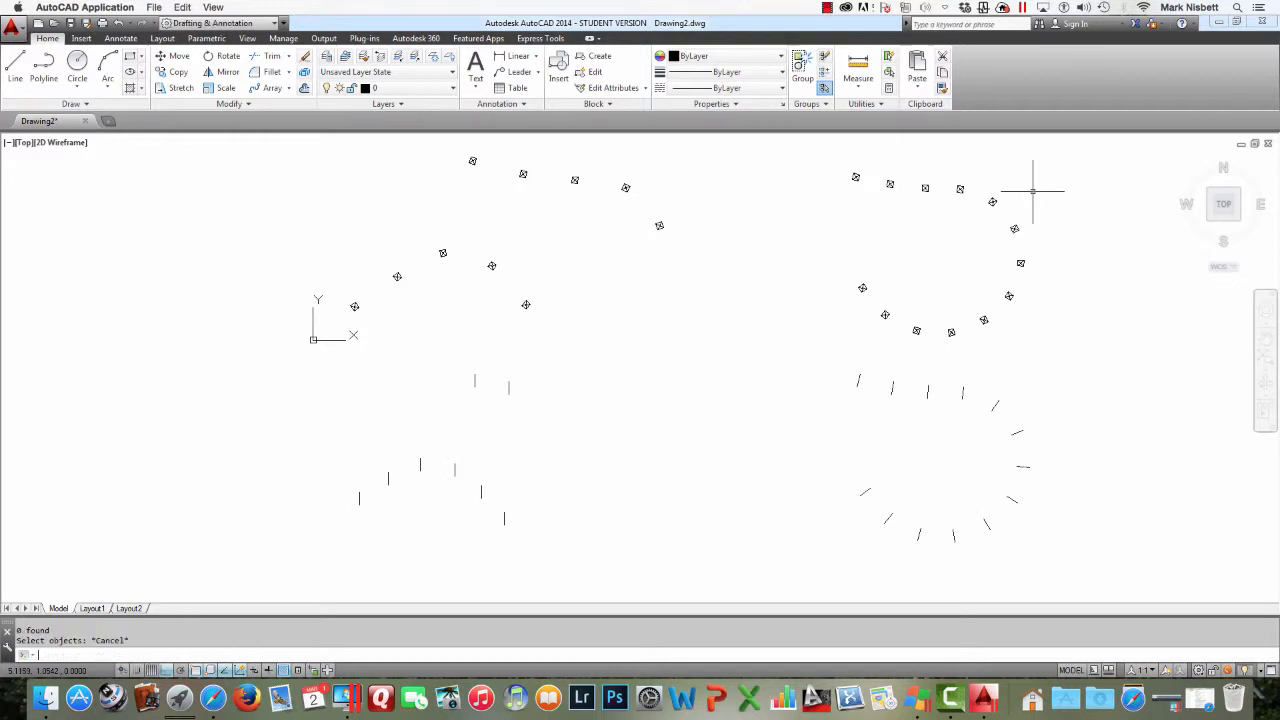
key("Return")
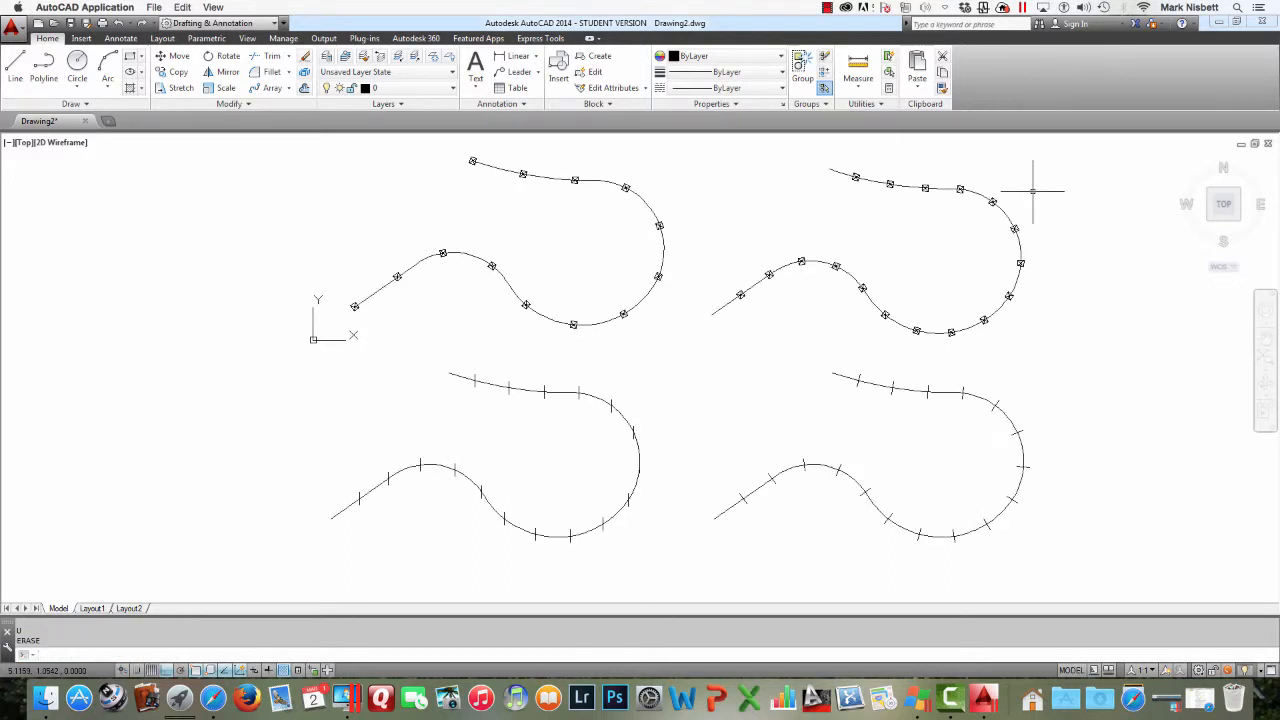
Copy the curve of the upper right POST polyline to empty space further right
type("copy")
key("Return")
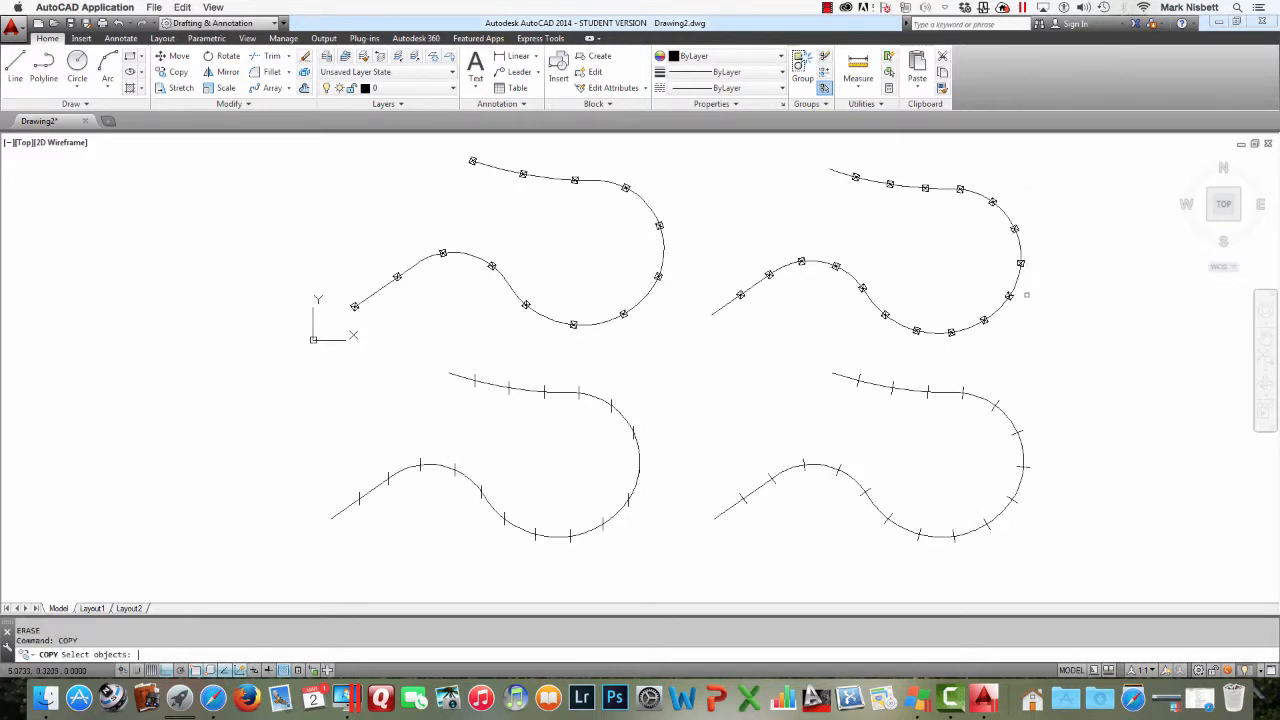
left_click(963, 331)
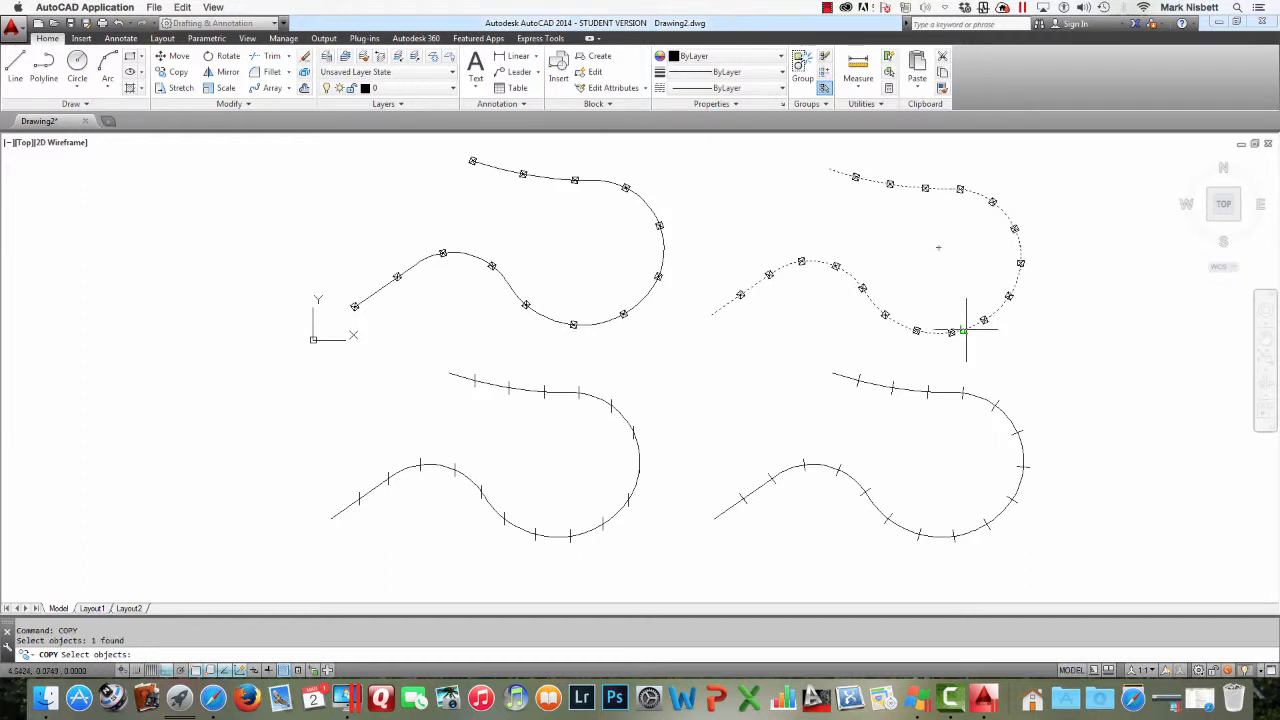
key("Return")
left_click(865, 244)
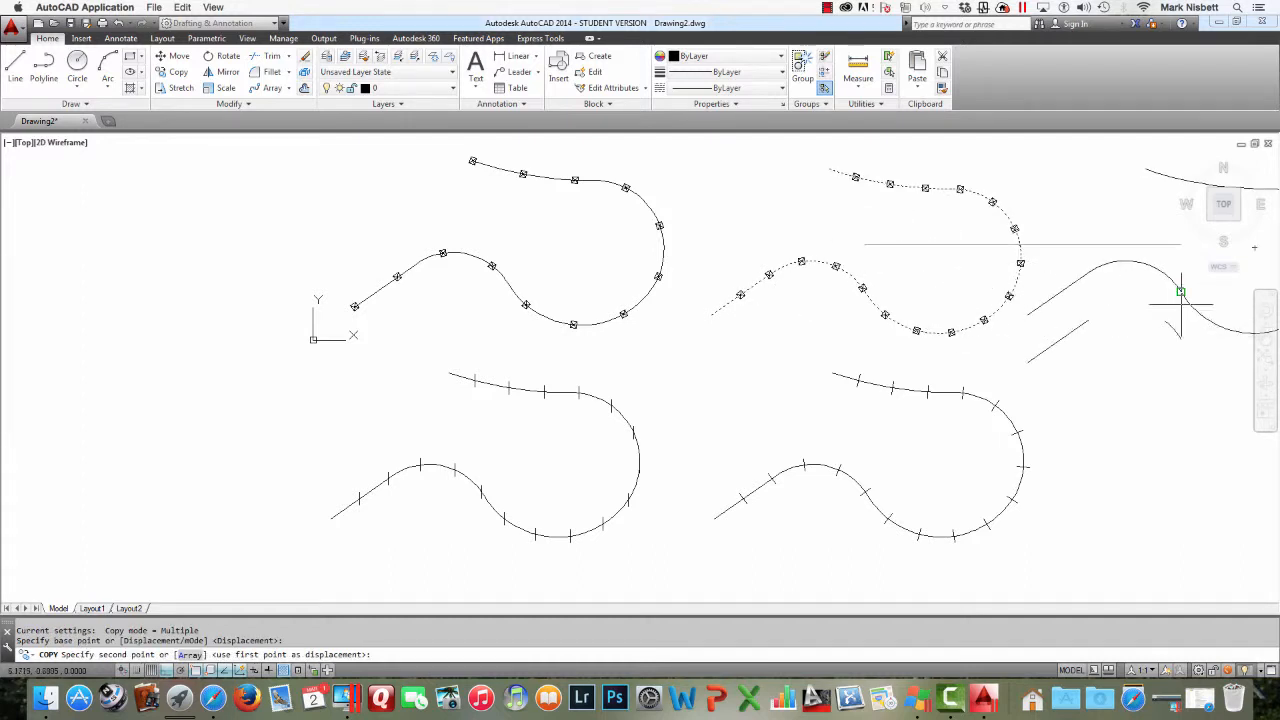
left_click(1181, 302)
middle_click_drag(1081, 324, 772, 364)
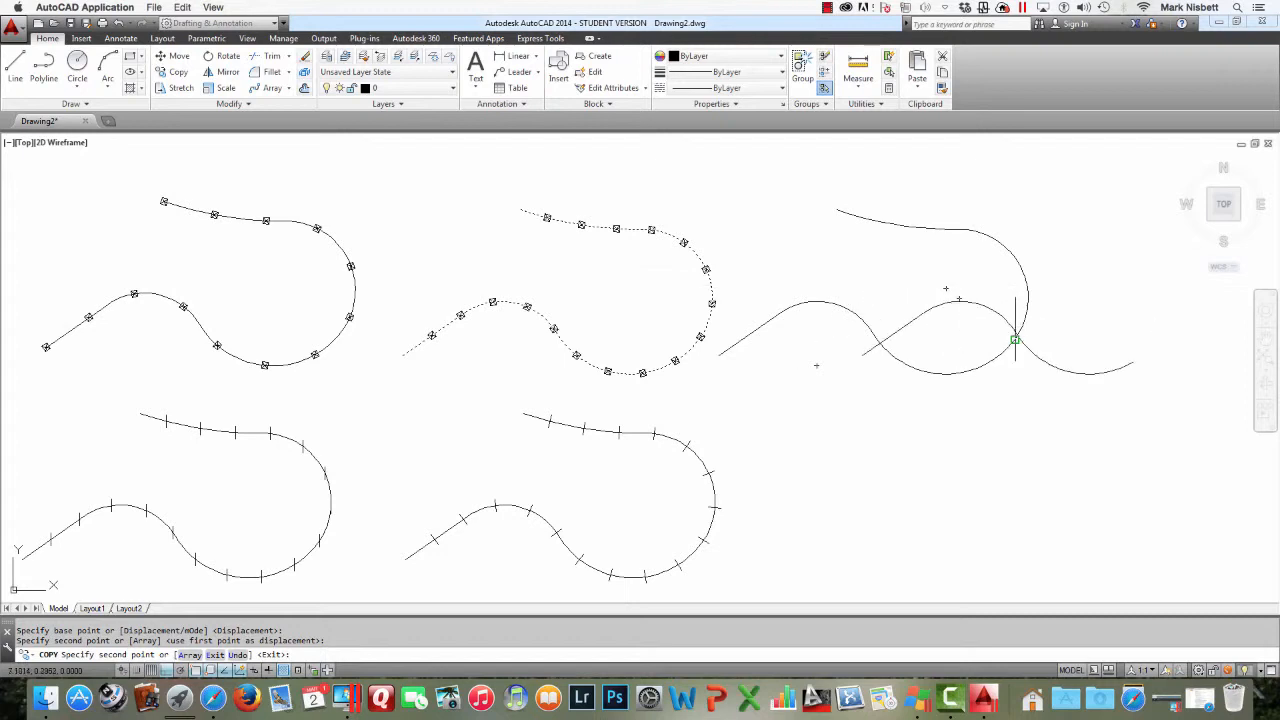
key("Return")
Move the new polyline copy slightly right and down
type("m")
key("Return")
left_click(1006, 360)
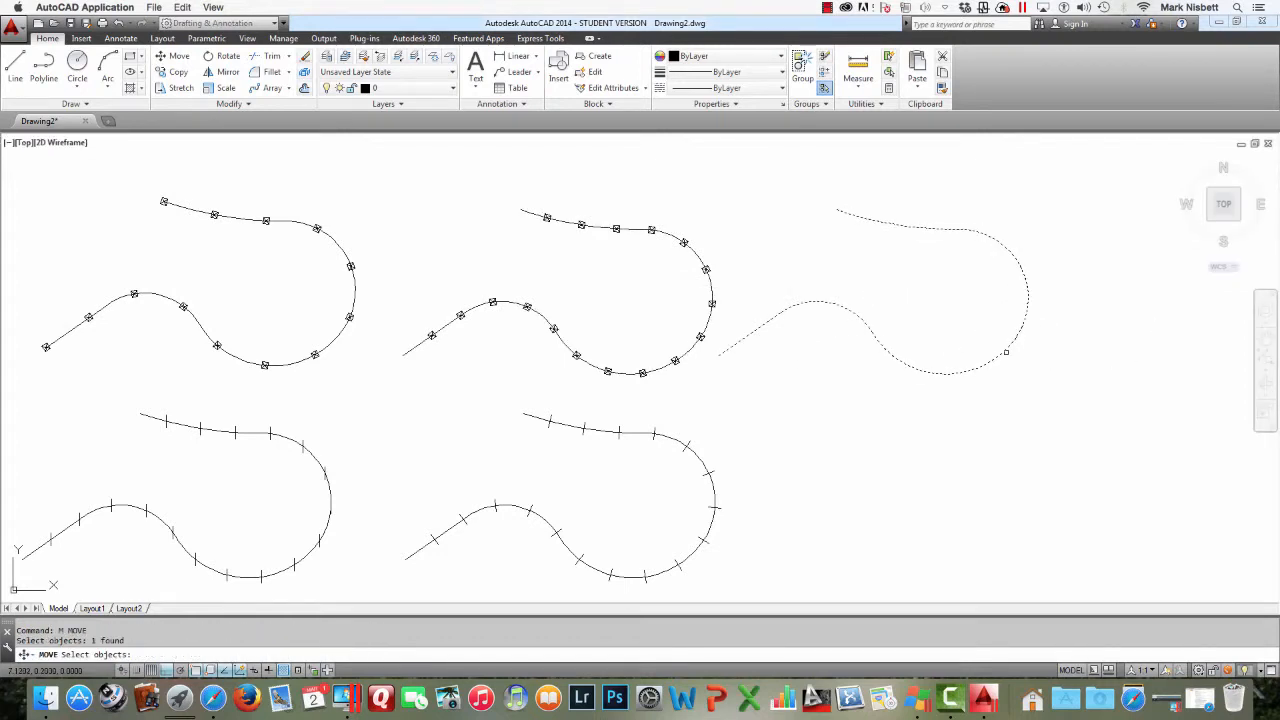
key("Return")
left_click(934, 289)
left_click(1025, 311)
key("Escape")
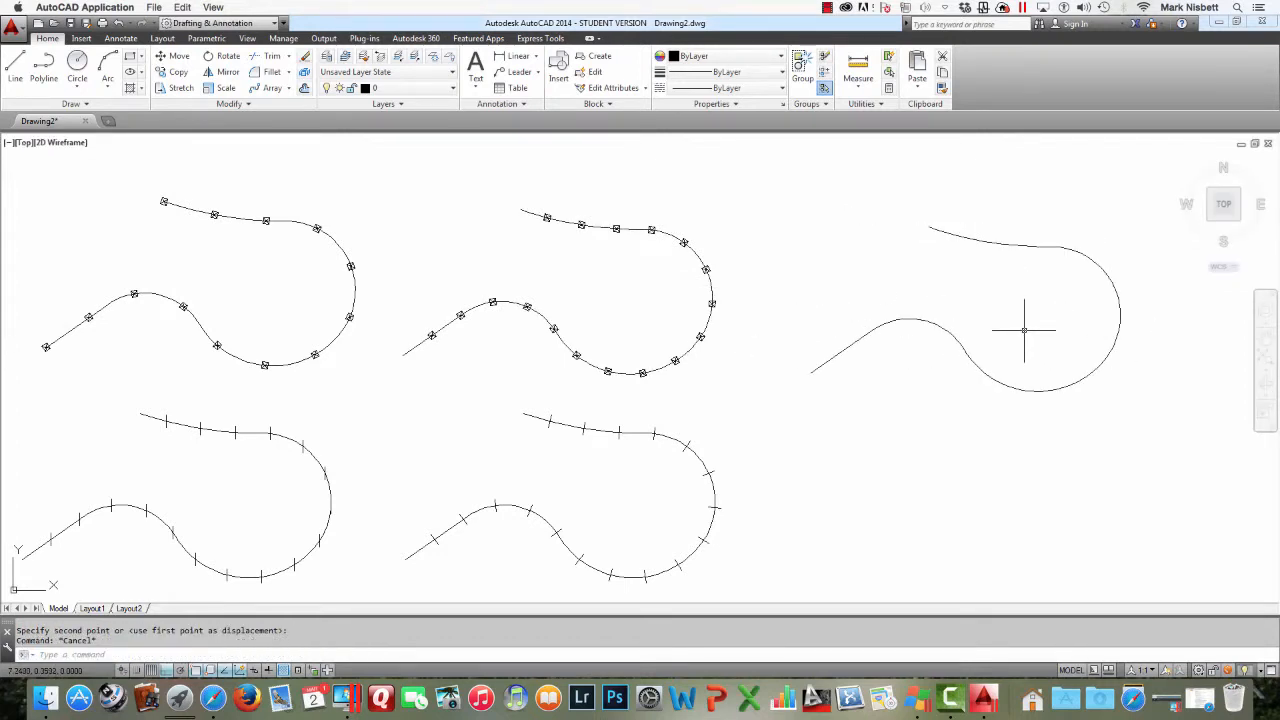
Copy the upper right polyline straight down to sit below the original
type("copy")
key("Return")
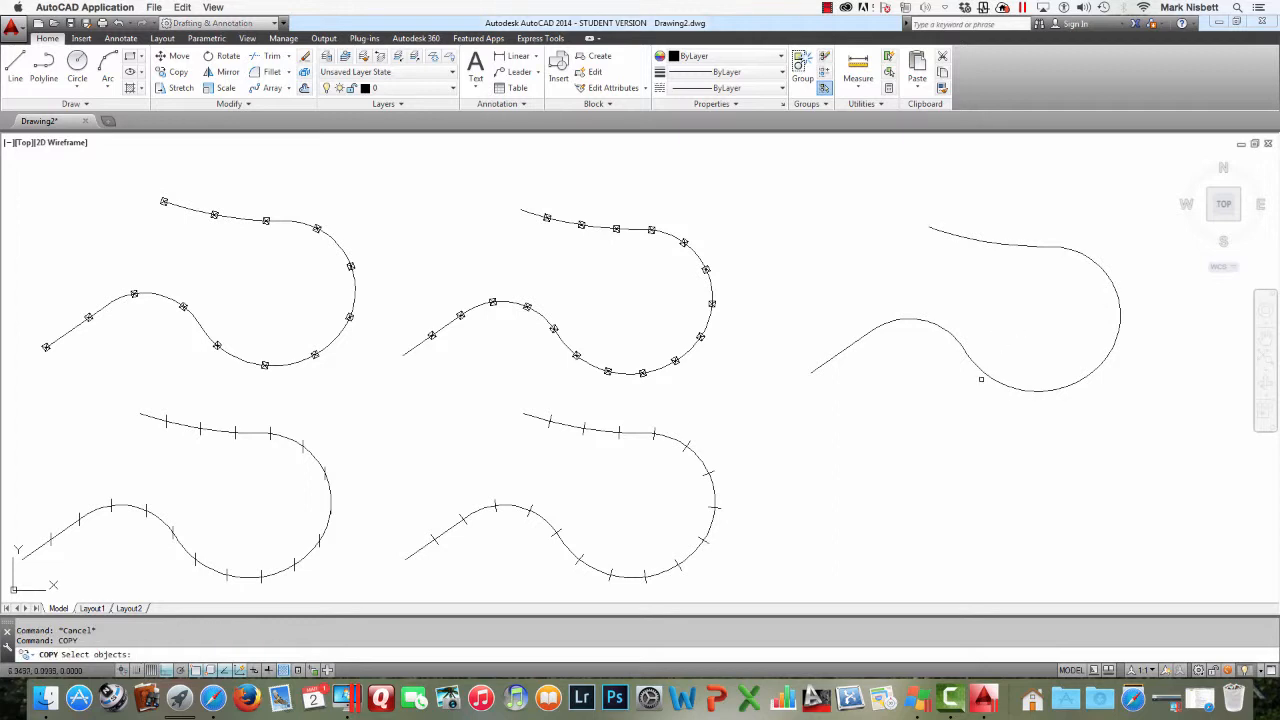
left_click(981, 379)
key("Return")
left_click(1008, 293)
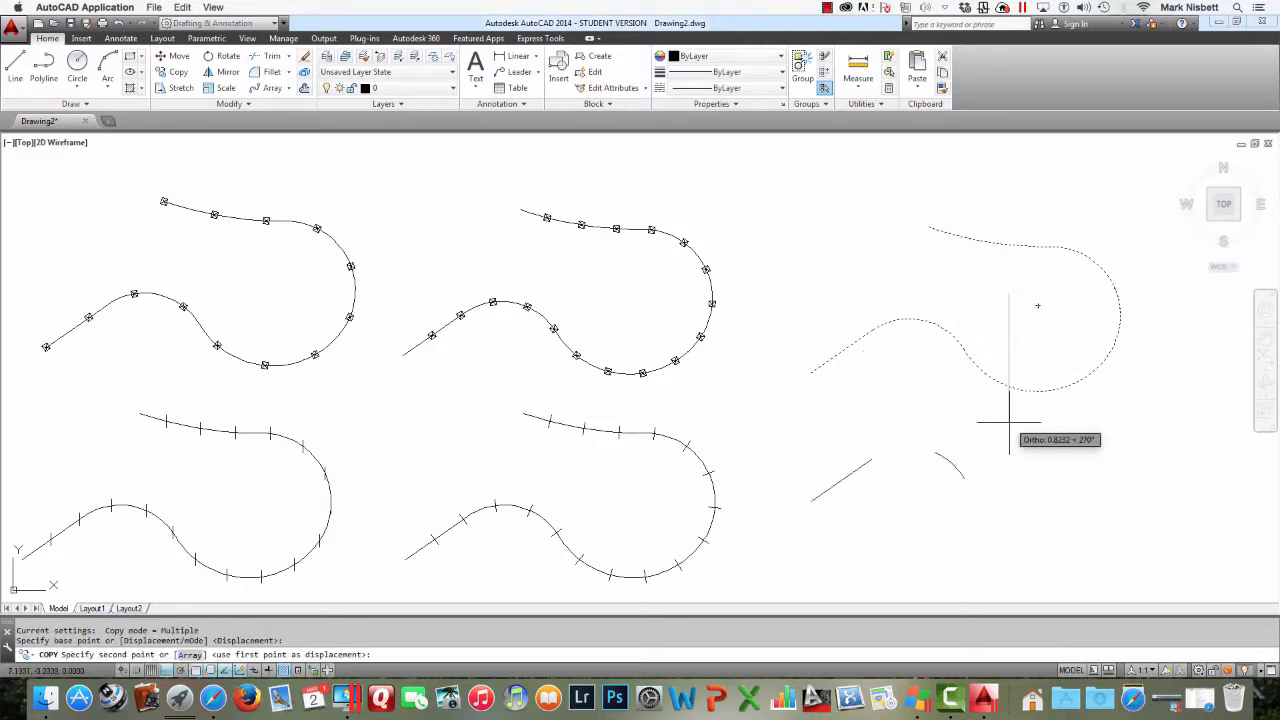
left_click(1008, 484)
key("Escape")
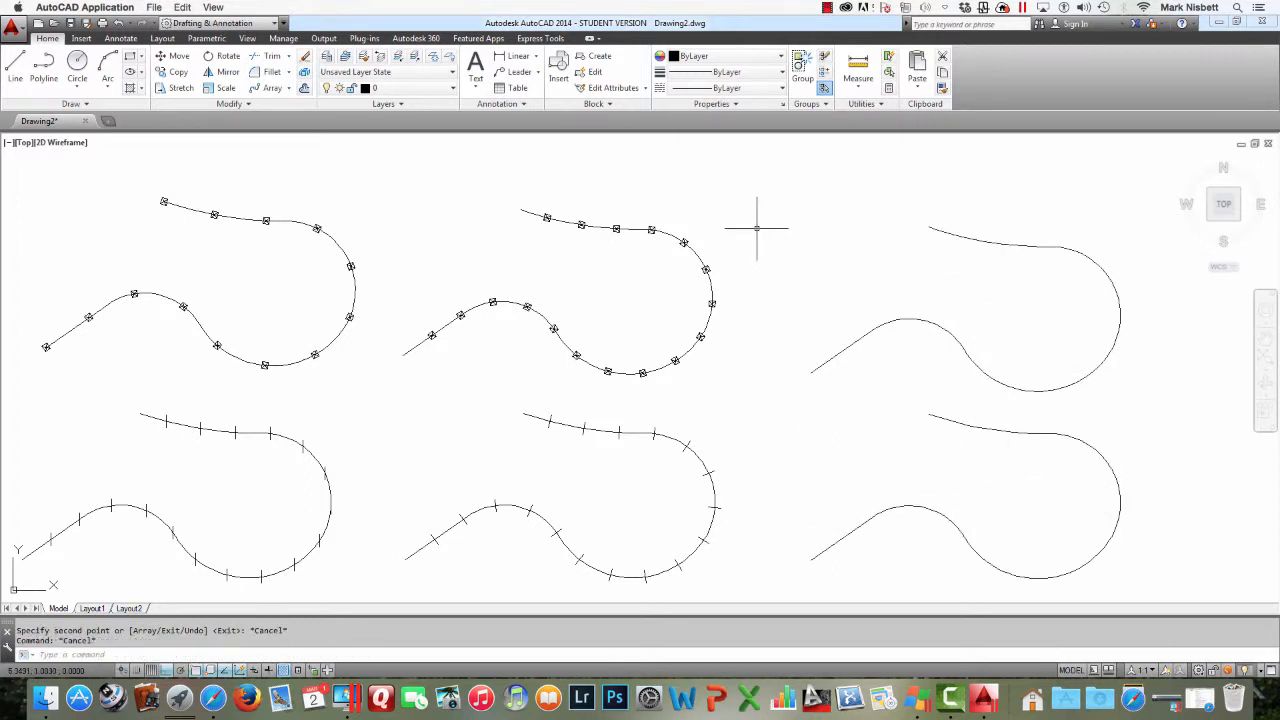
Open the layer linetype selection for layer 0 and load the HIDDEN linetype from acad.lin
left_click(325, 62)
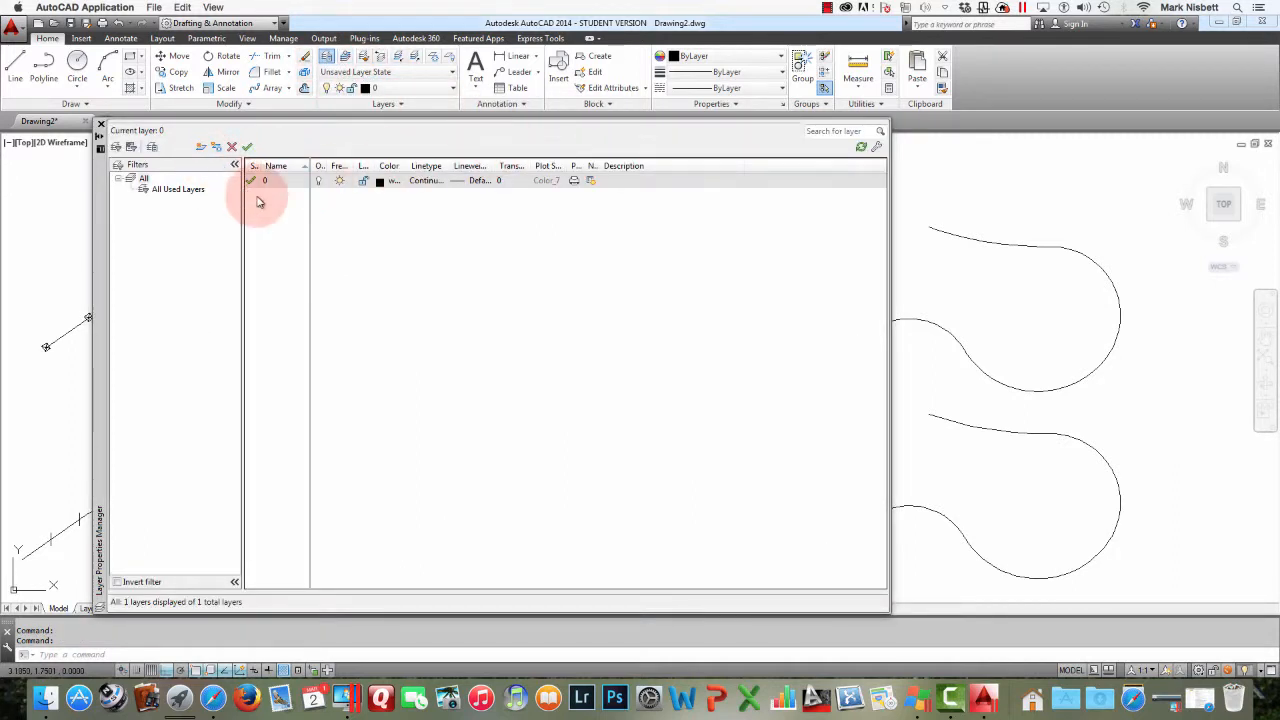
left_click(425, 180)
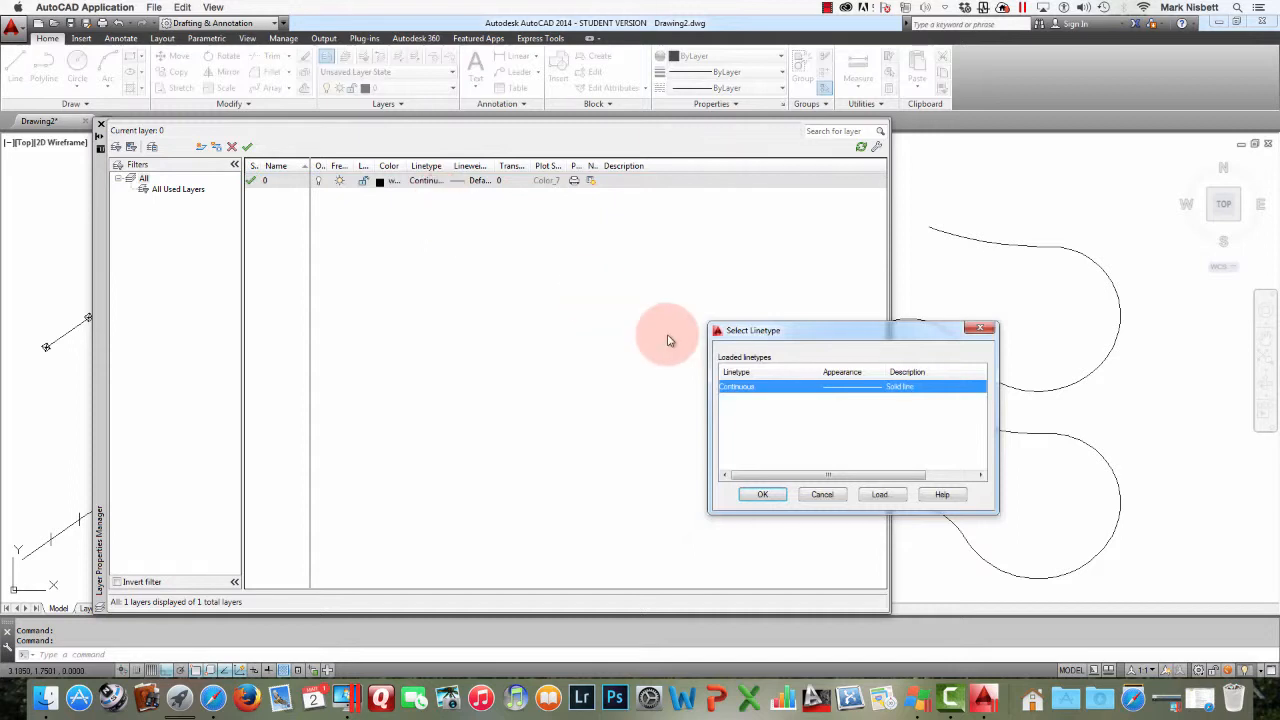
left_click(879, 494)
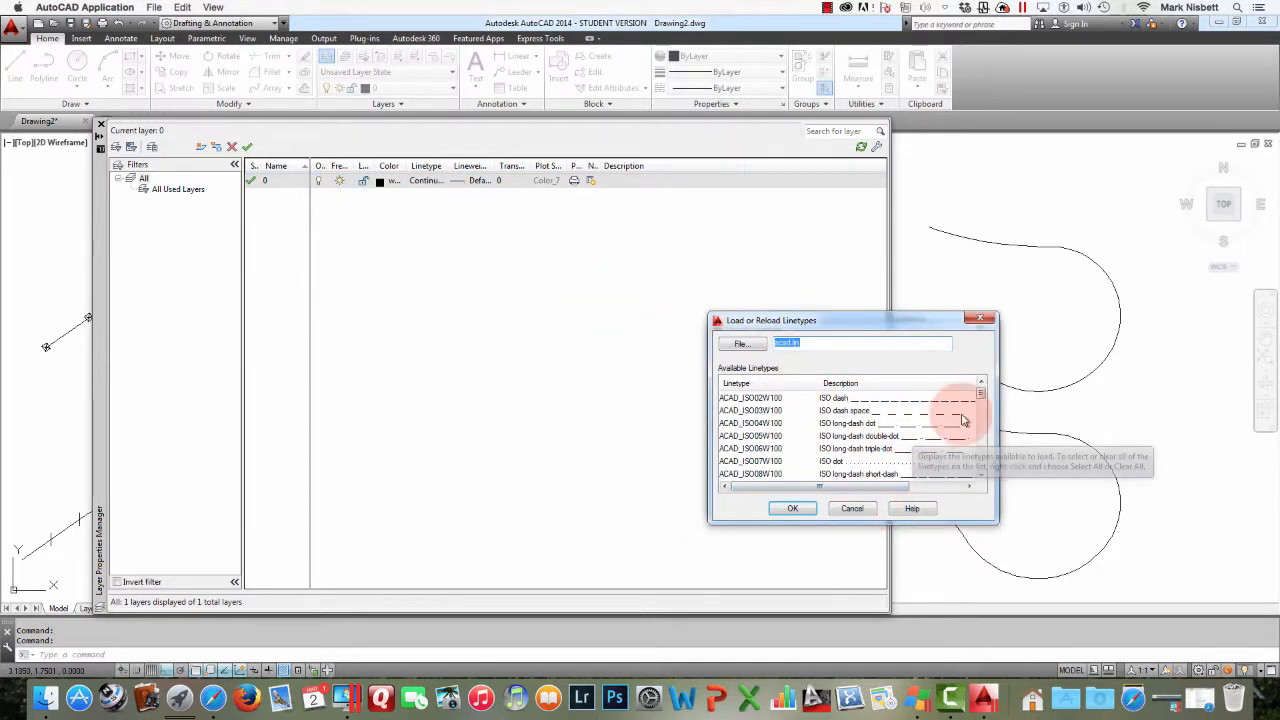
left_click_drag(982, 393, 984, 457)
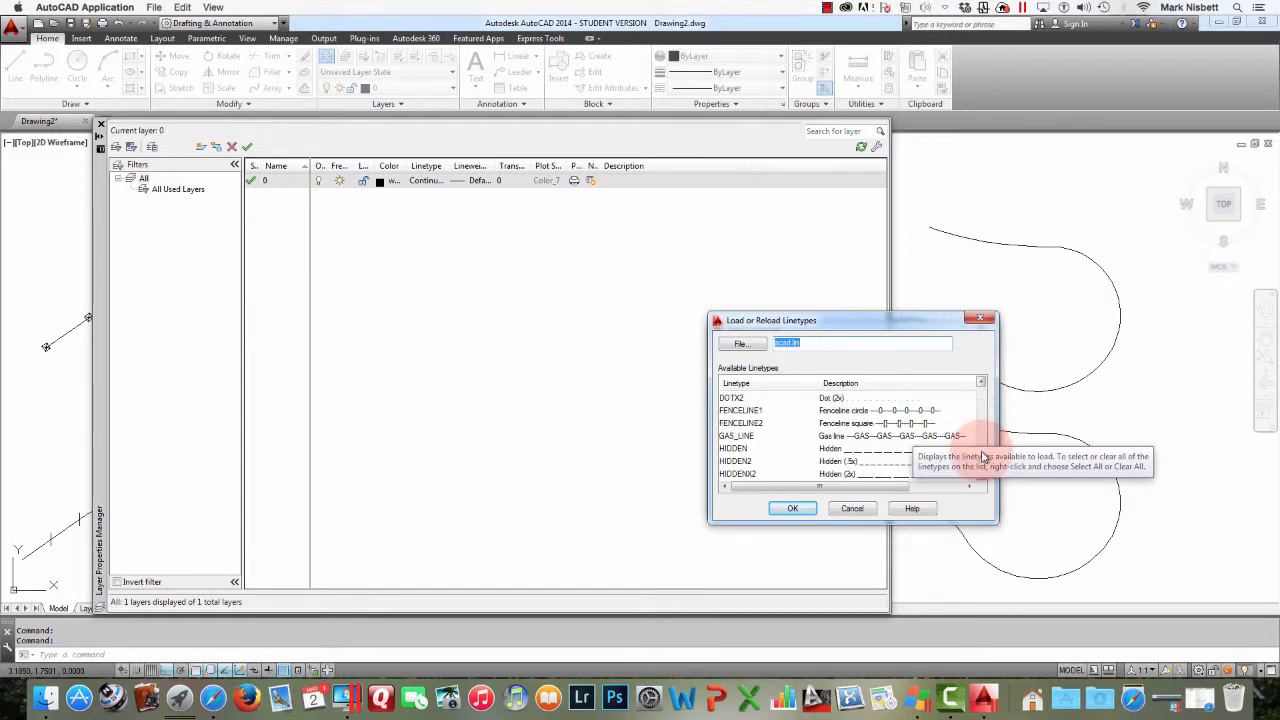
left_click(733, 448)
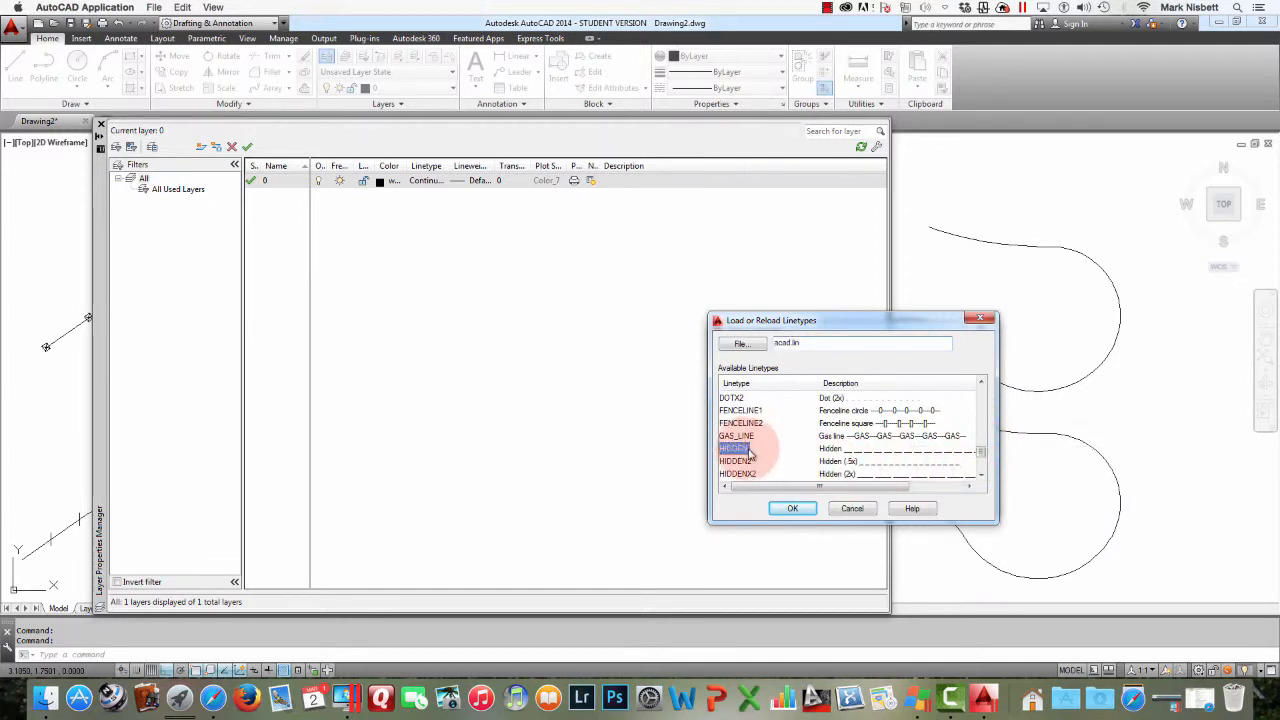
left_click(792, 508)
Load the FENCELINE1 linetype as well, keeping layer 0 Continuous, and close the layer manager
left_click(883, 491)
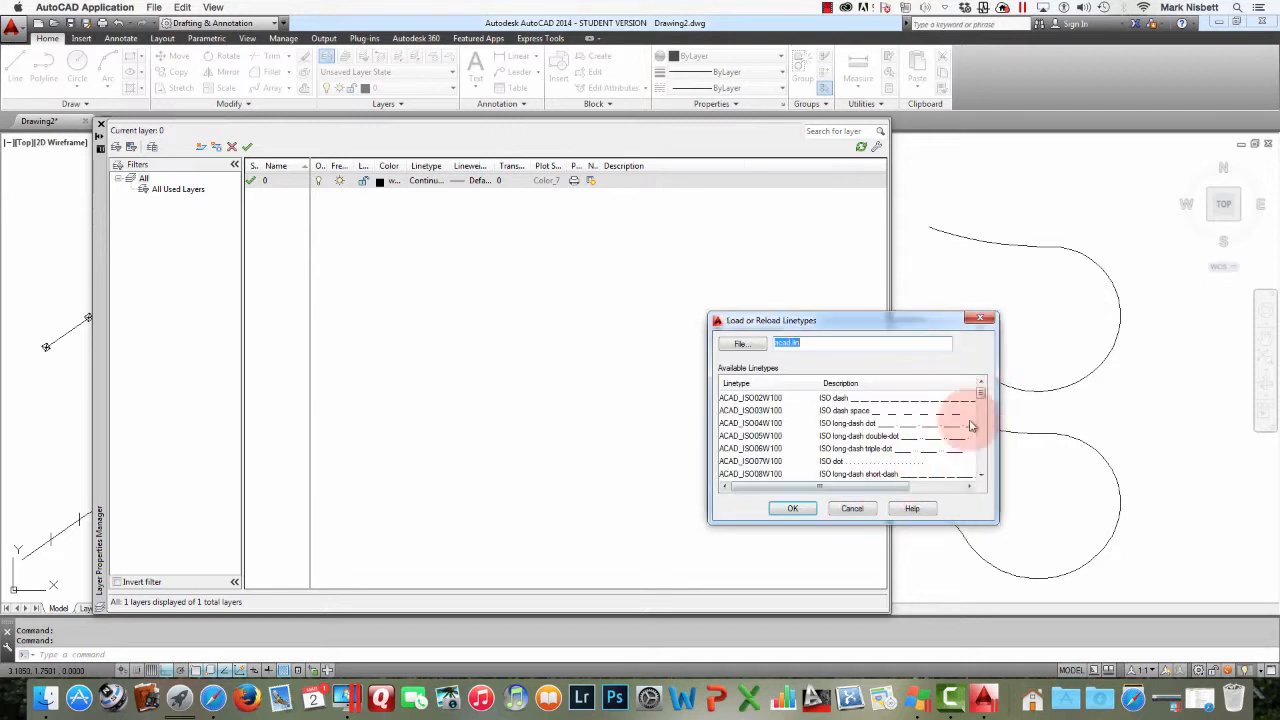
left_click_drag(983, 391, 983, 455)
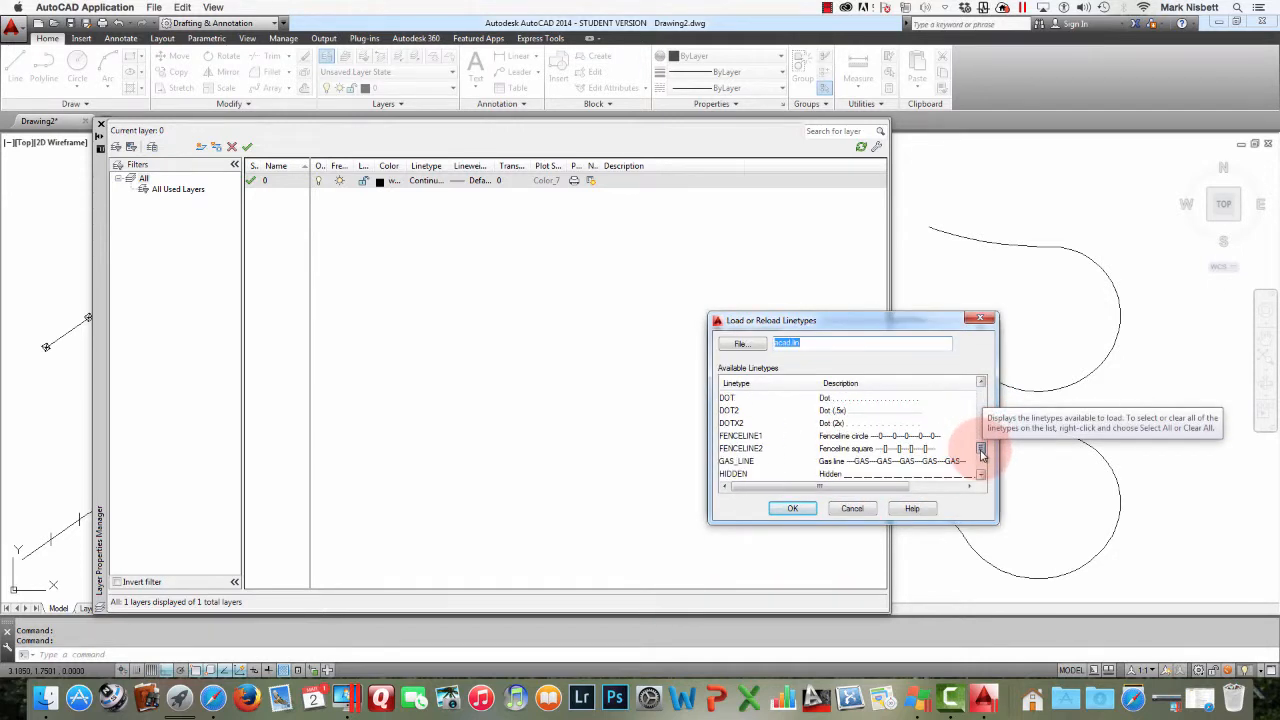
left_click(866, 450)
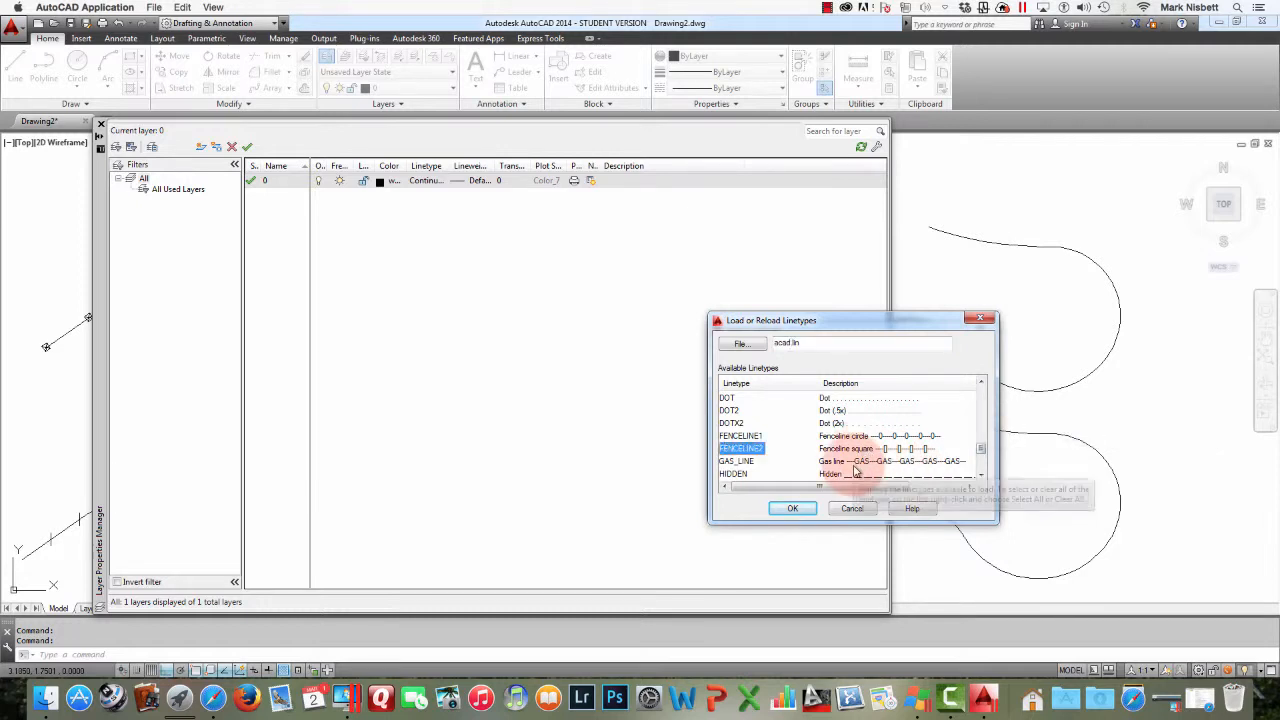
left_click(850, 437)
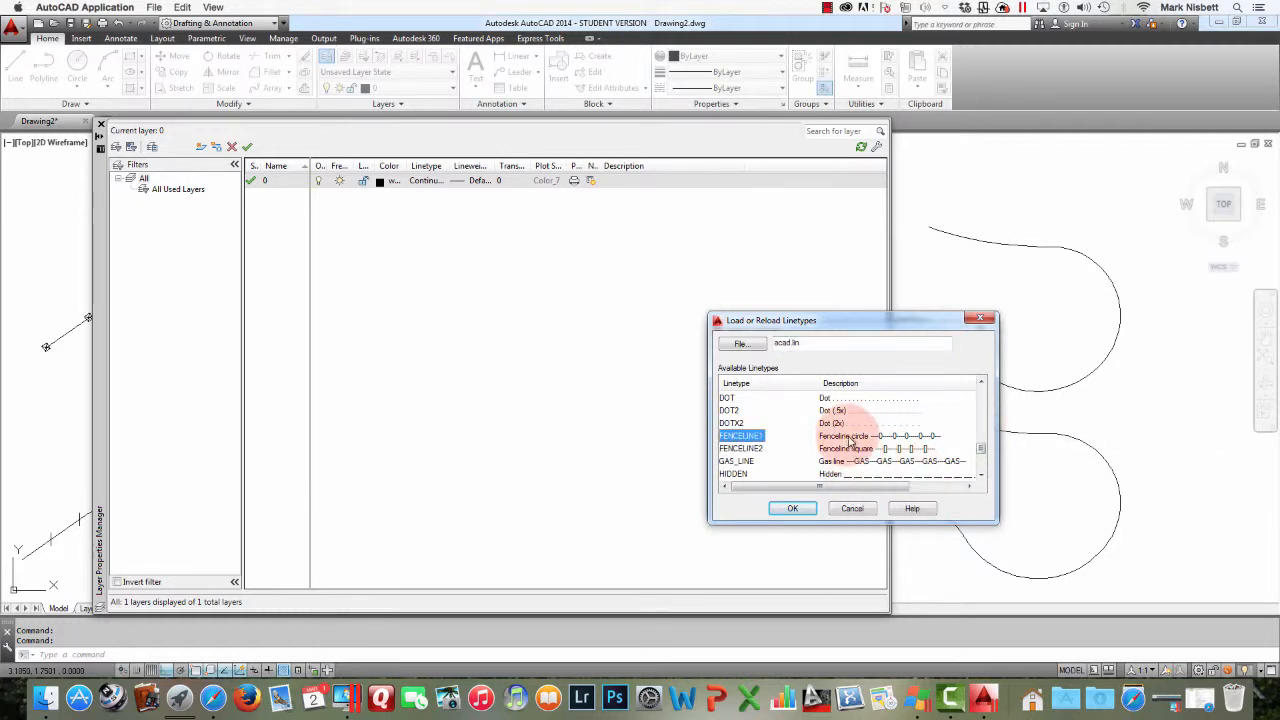
left_click(797, 508)
left_click(762, 495)
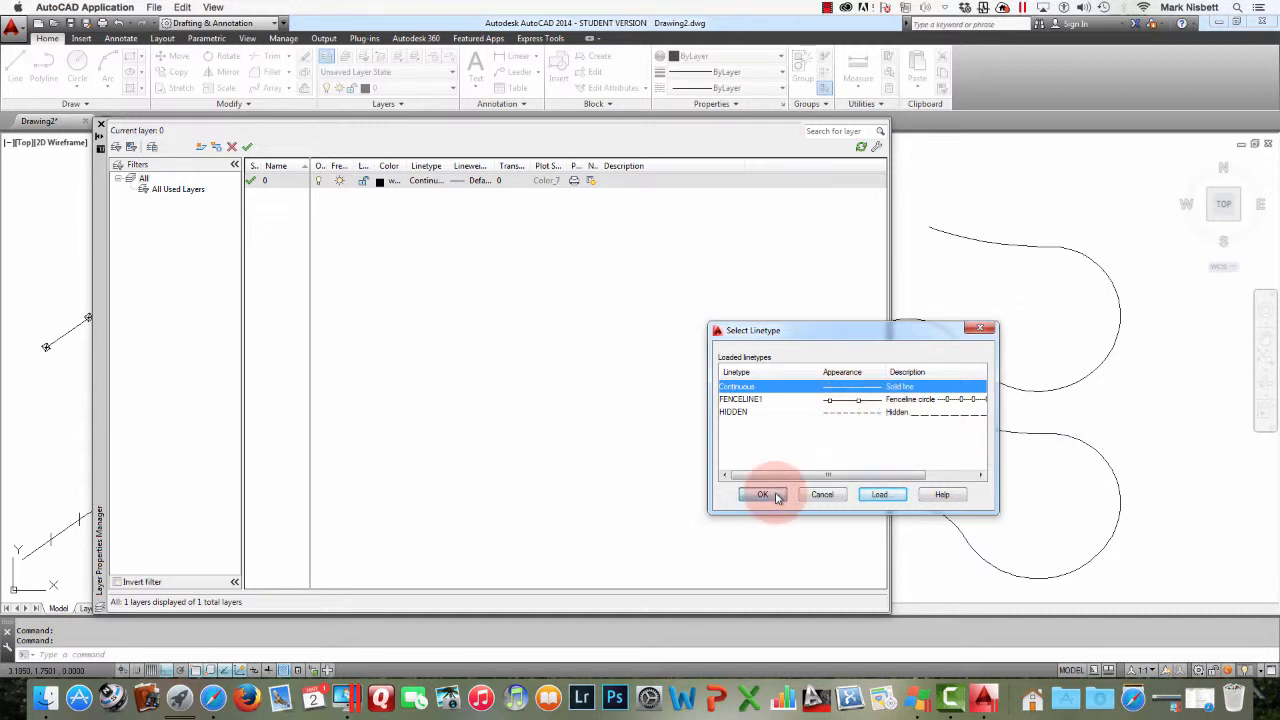
left_click(100, 123)
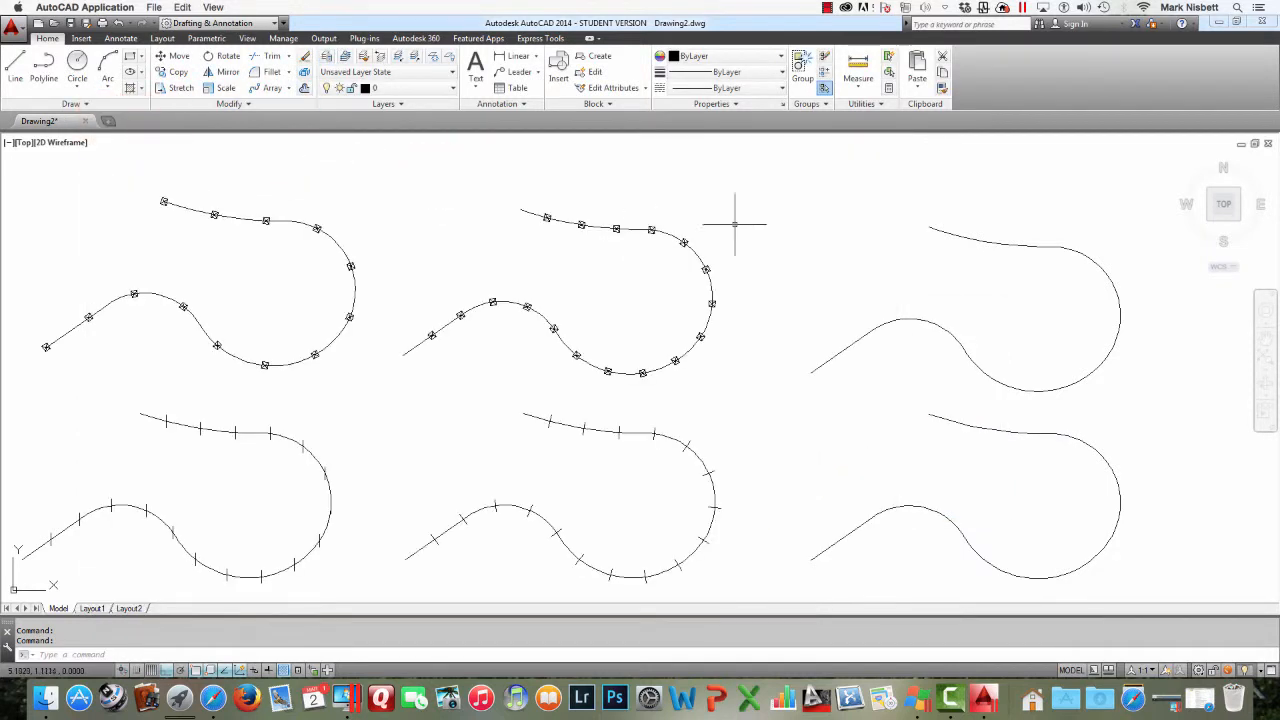
Set the upper right polyline's linetype to HIDDEN in its properties
left_click(940, 325)
right_click(940, 325)
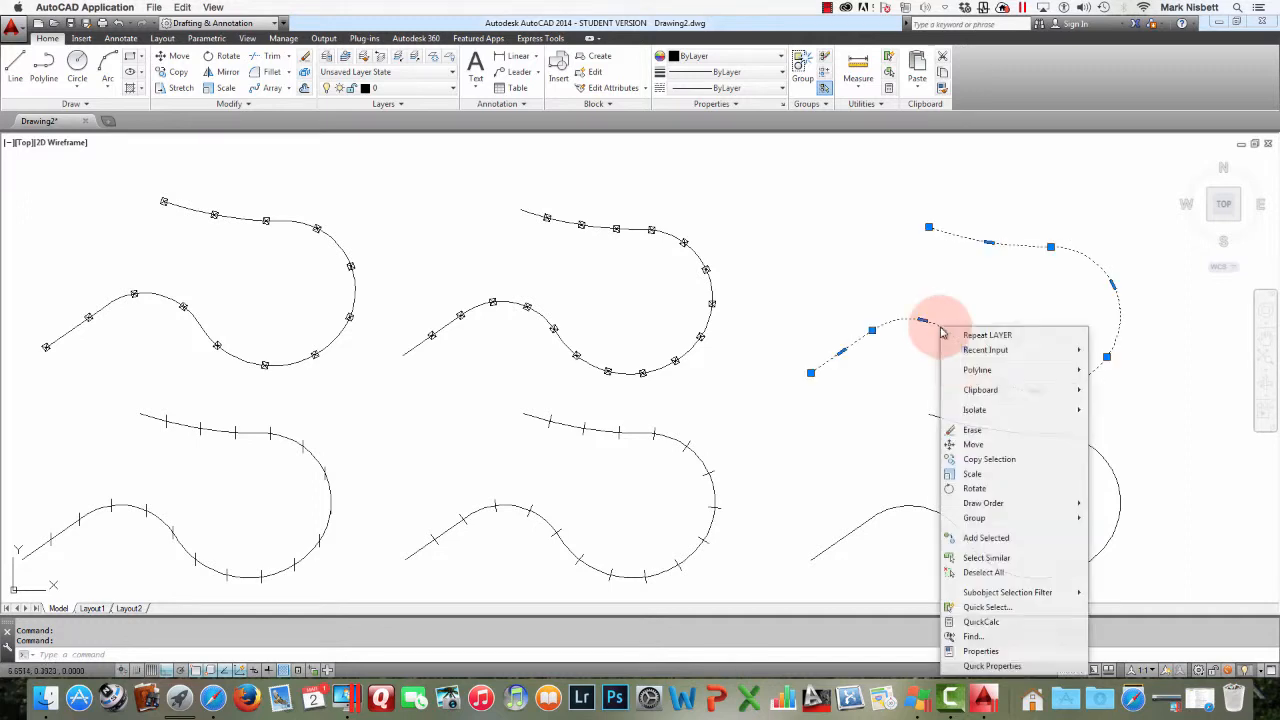
left_click(1006, 656)
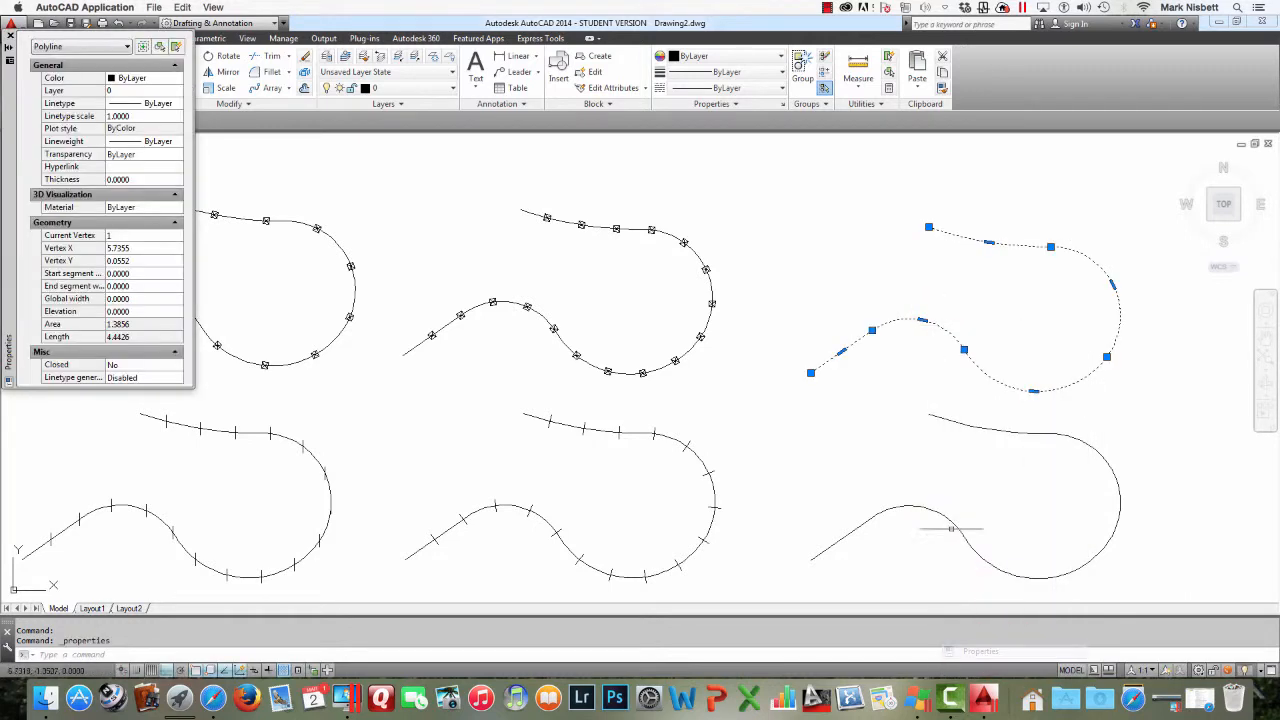
left_click(180, 105)
left_click(180, 104)
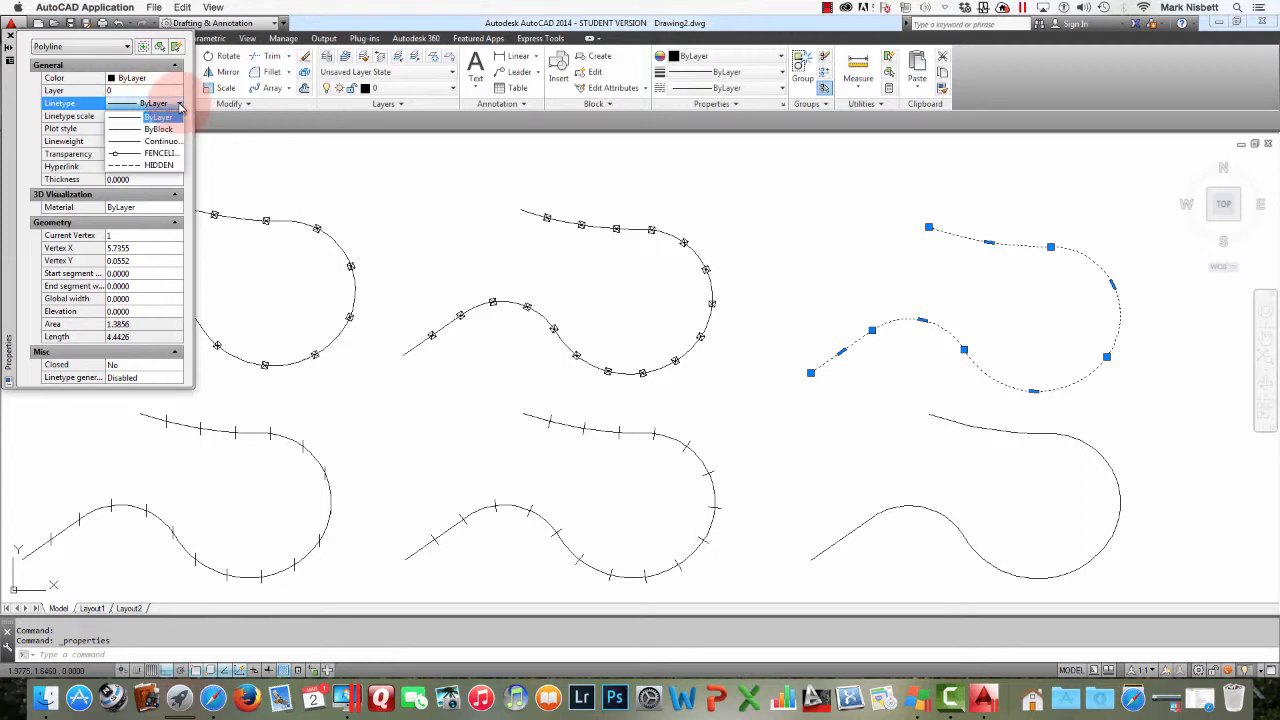
left_click(166, 167)
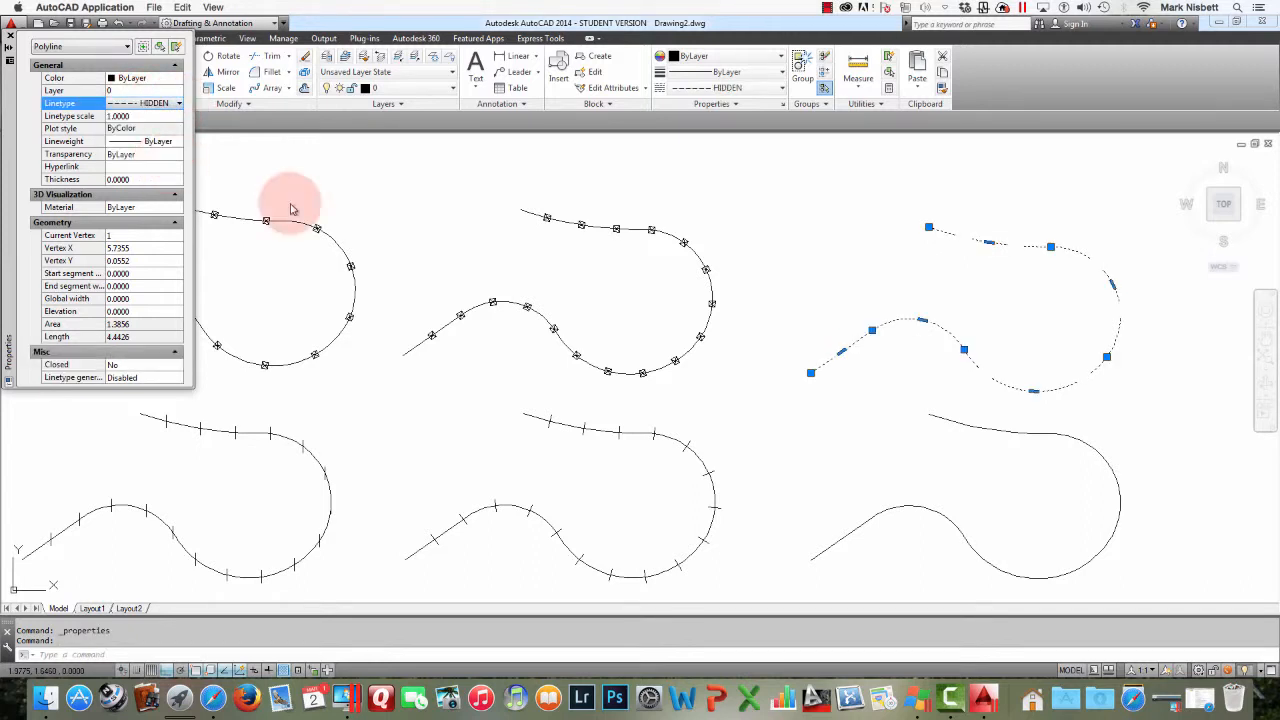
key("Escape")
key("Escape")
Set the lower right polyline's linetype to FENCELINE1 in its properties
left_click(972, 426)
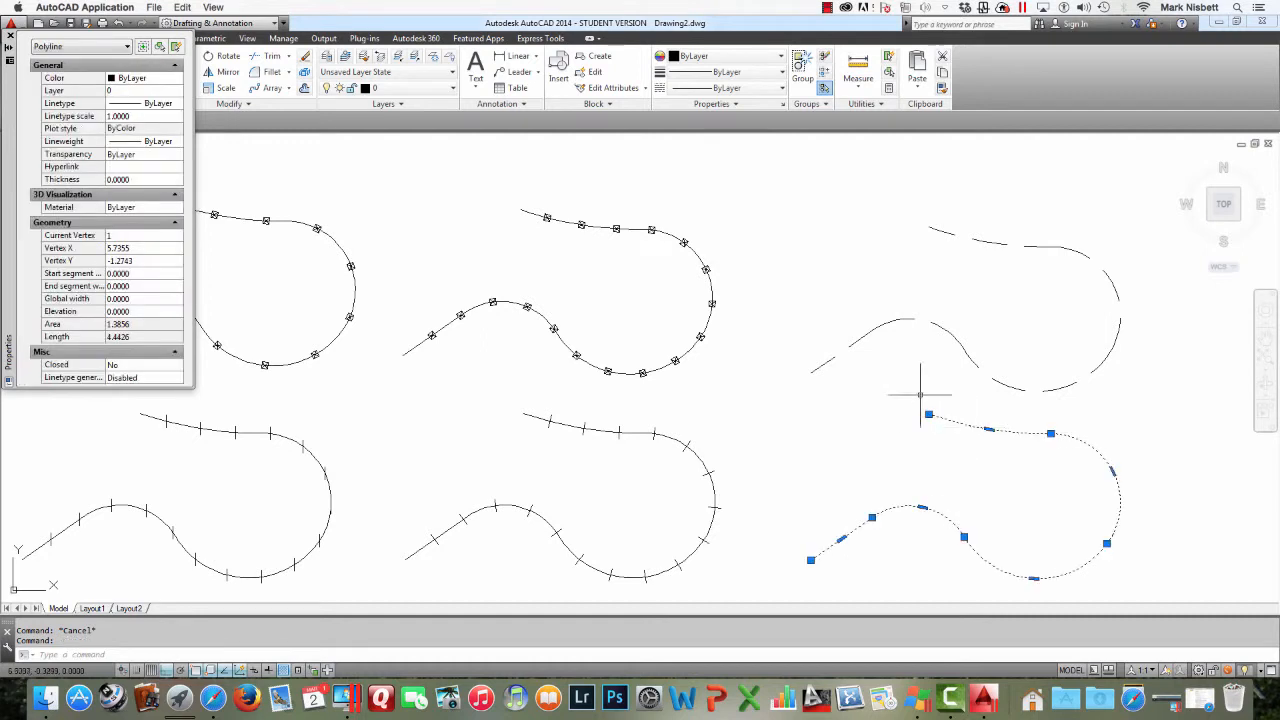
left_click(155, 103)
left_click(162, 104)
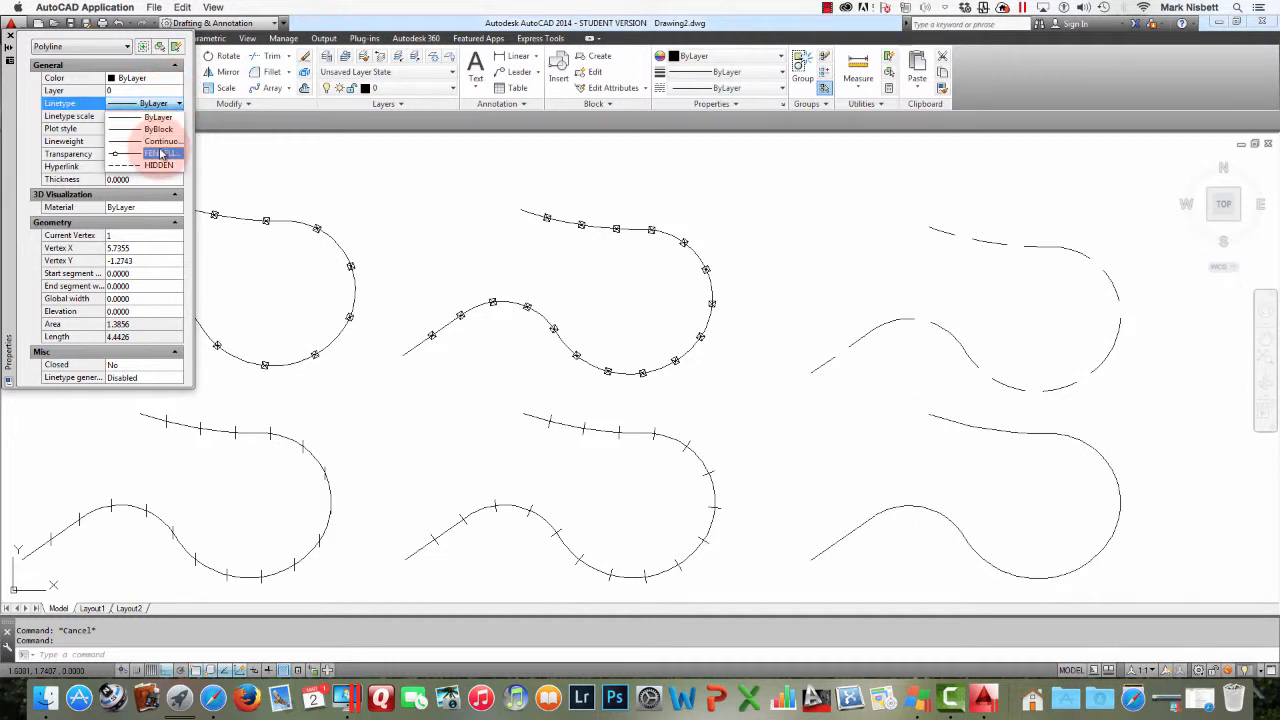
left_click(162, 153)
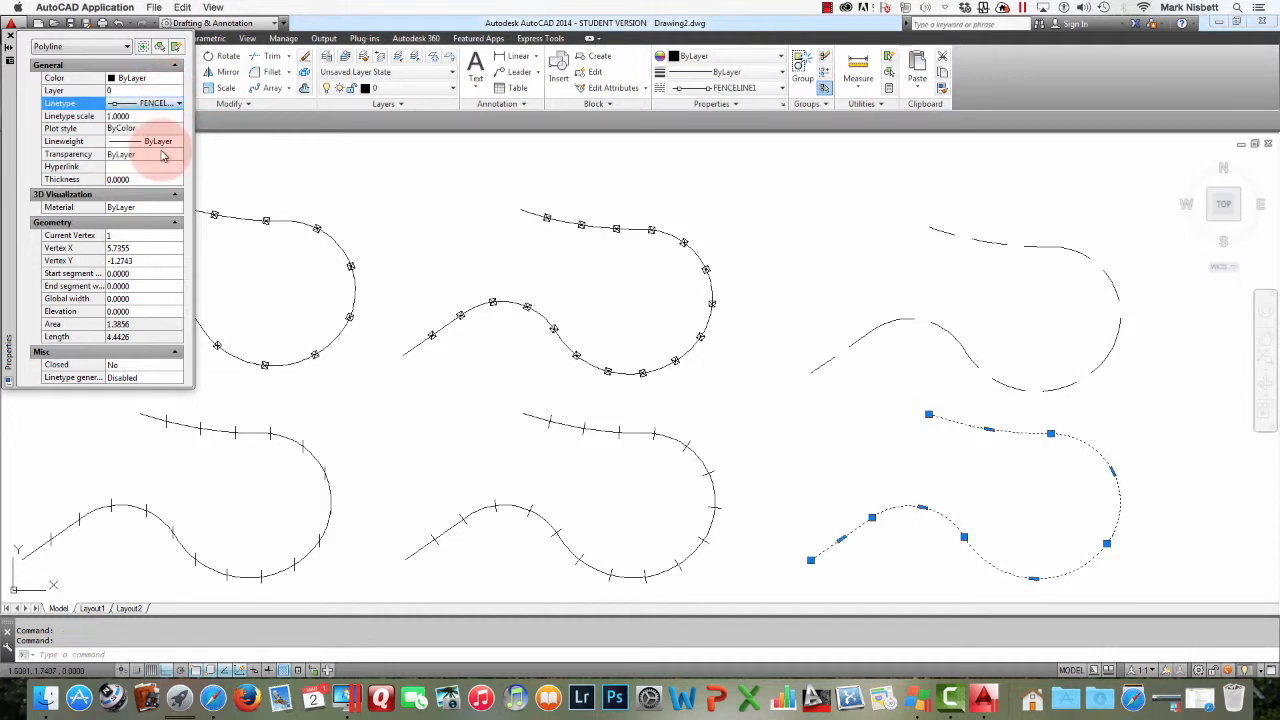
key("Escape")
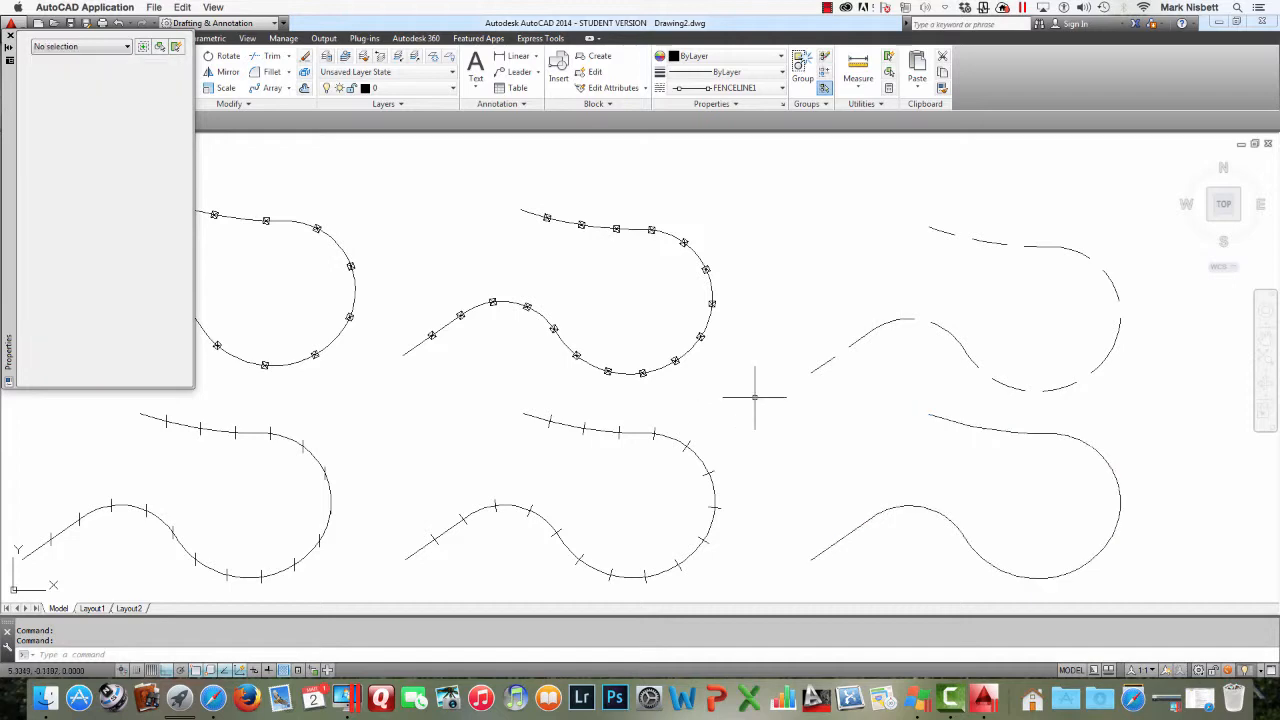
Set the global linetype scale (LTSCALE) to .5
middle_click_drag(797, 407, 622, 379)
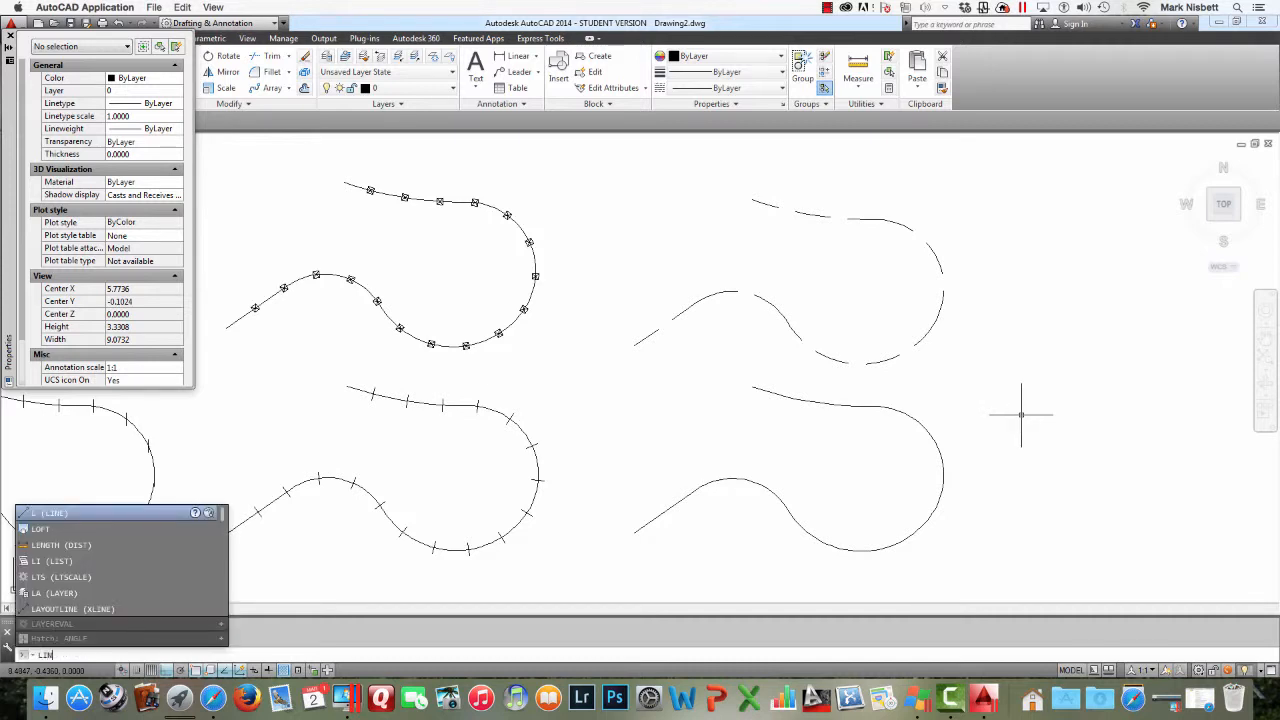
type("E")
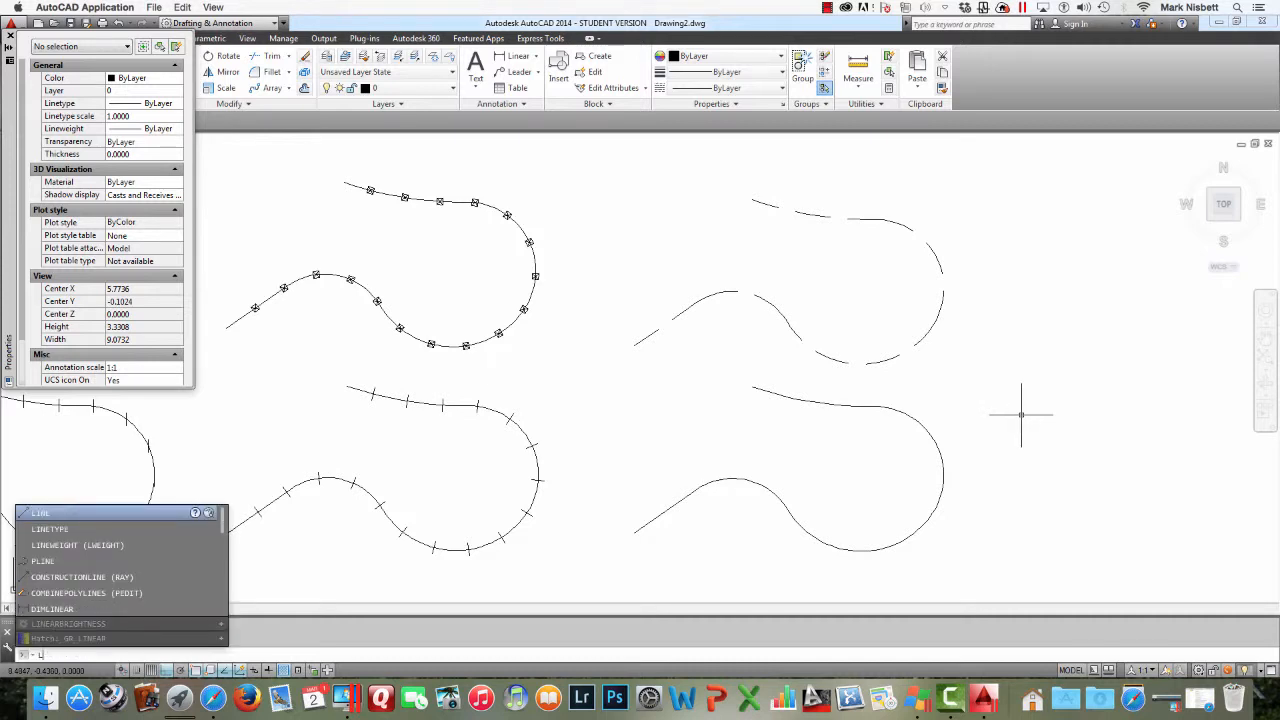
key("BackSpace")
key("BackSpace")
key("BackSpace")
type("TSCA")
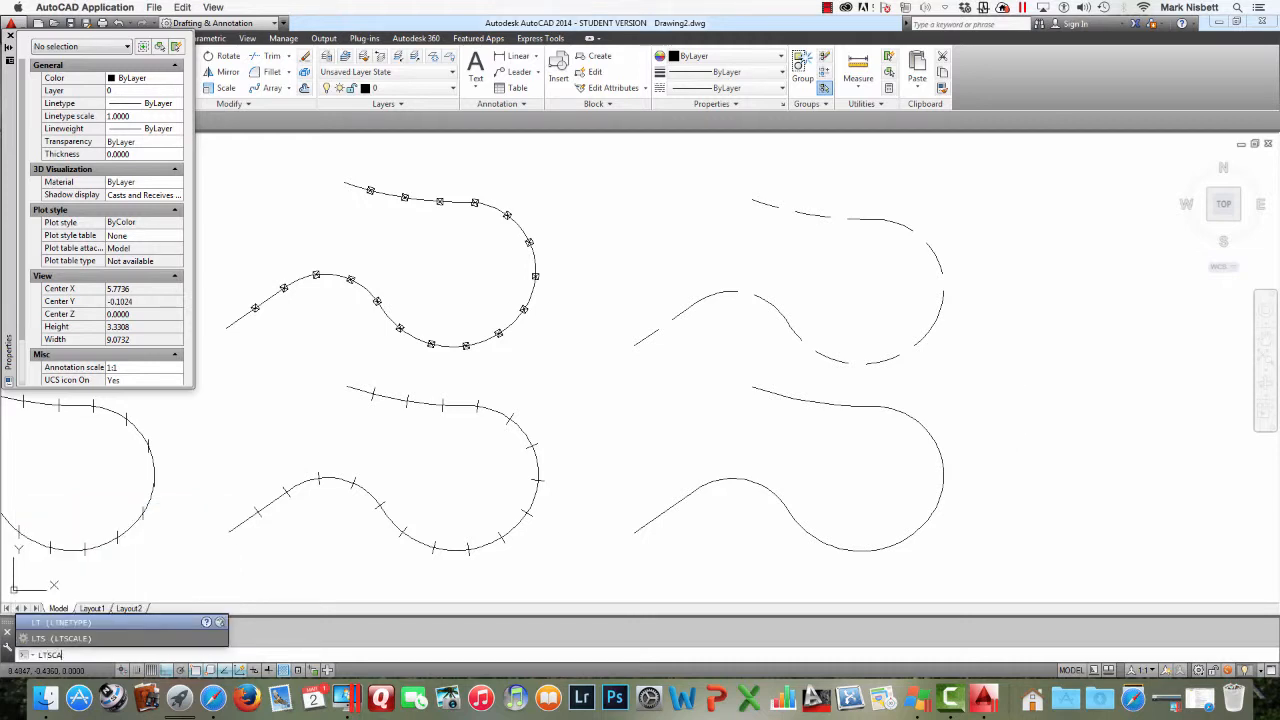
type("LE")
key("Return")
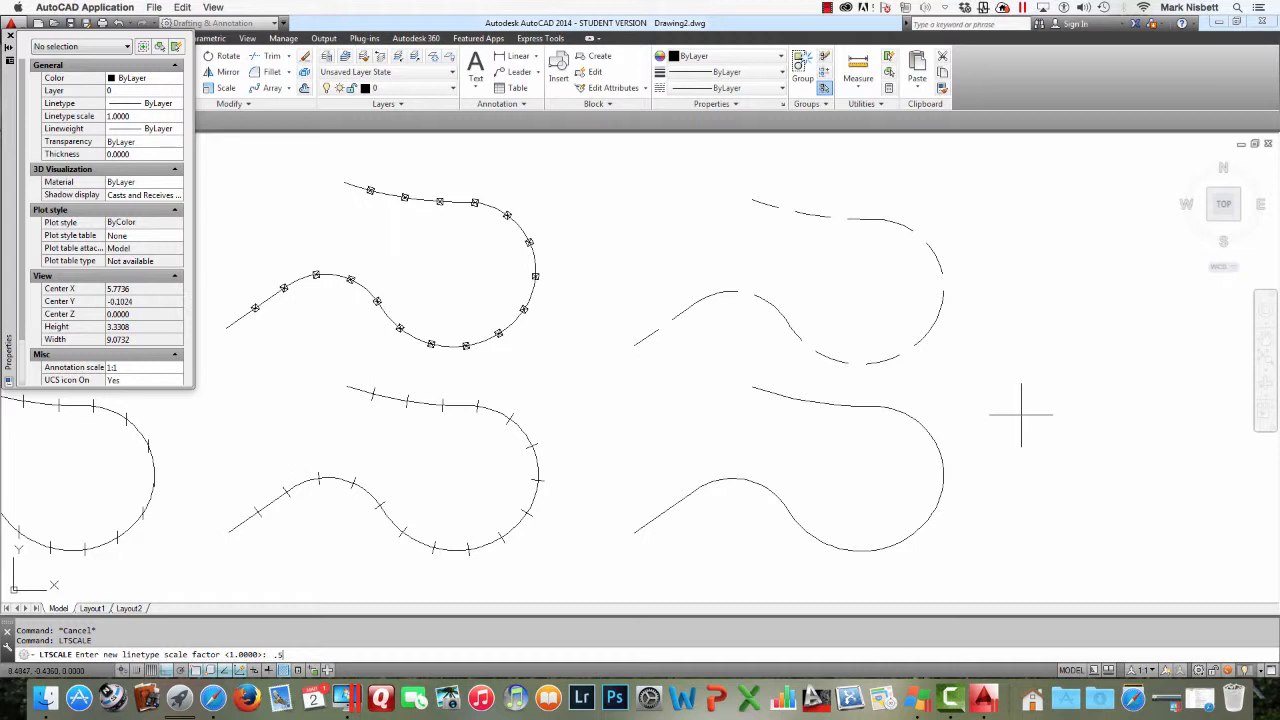
key("Return")
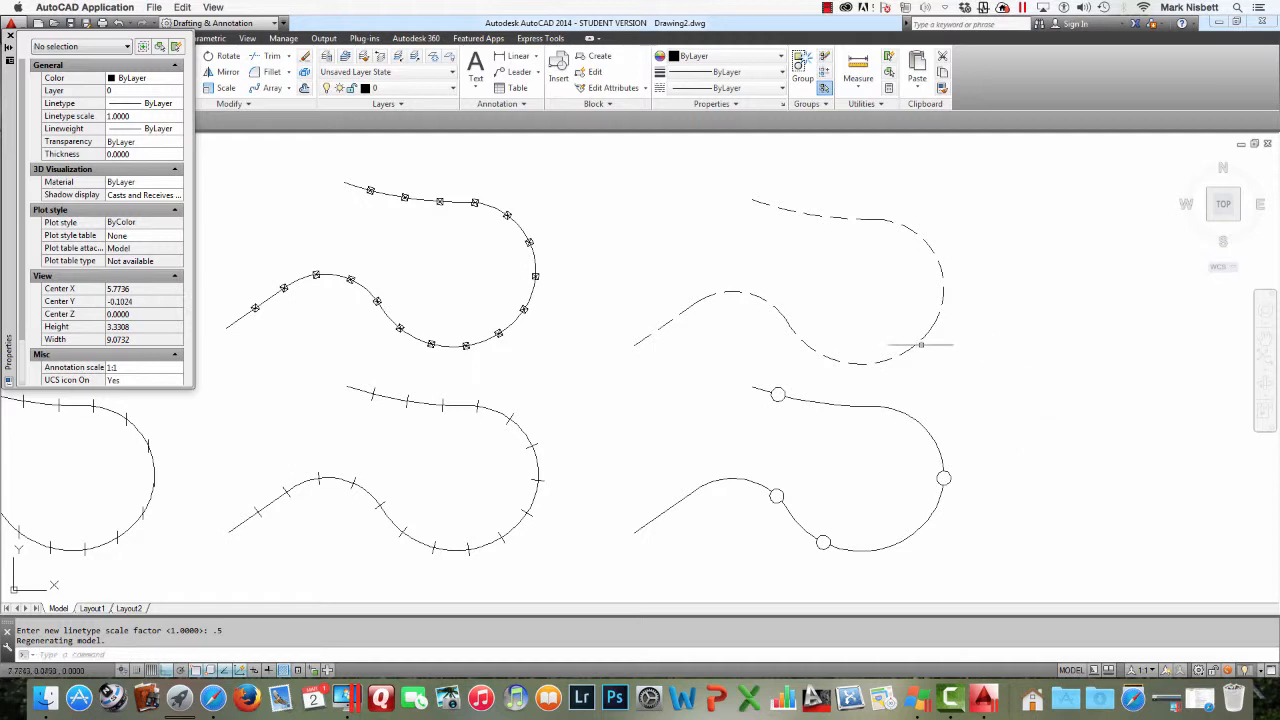
key("Escape")
key("Escape")
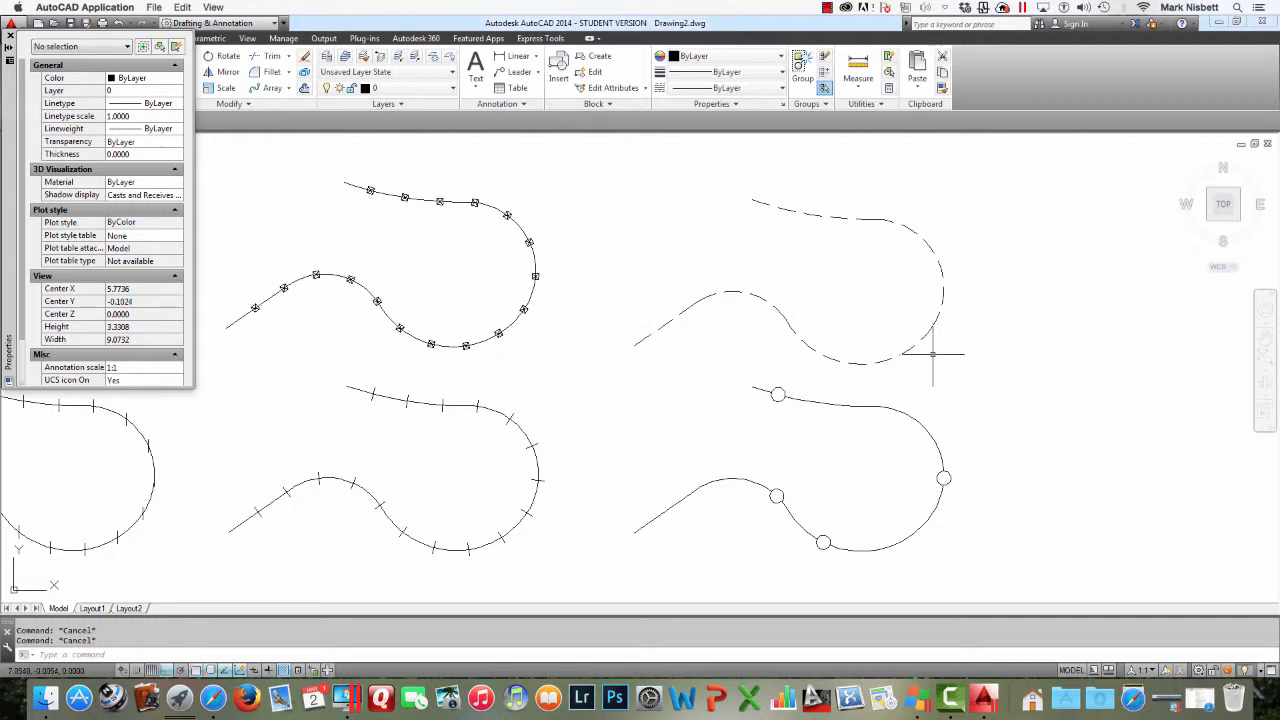
Turn linetype generation ON for the upper right HIDDEN polyline with PEDIT
type("pe")
key("Return")
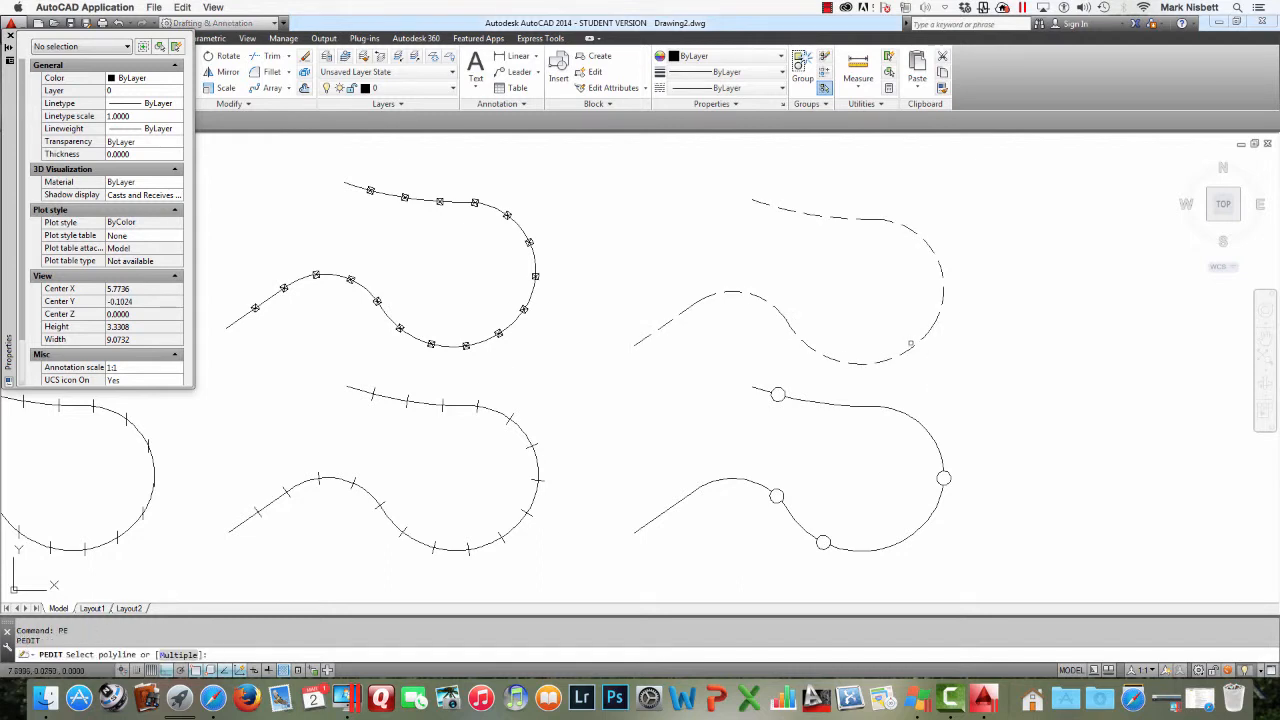
left_click(909, 341)
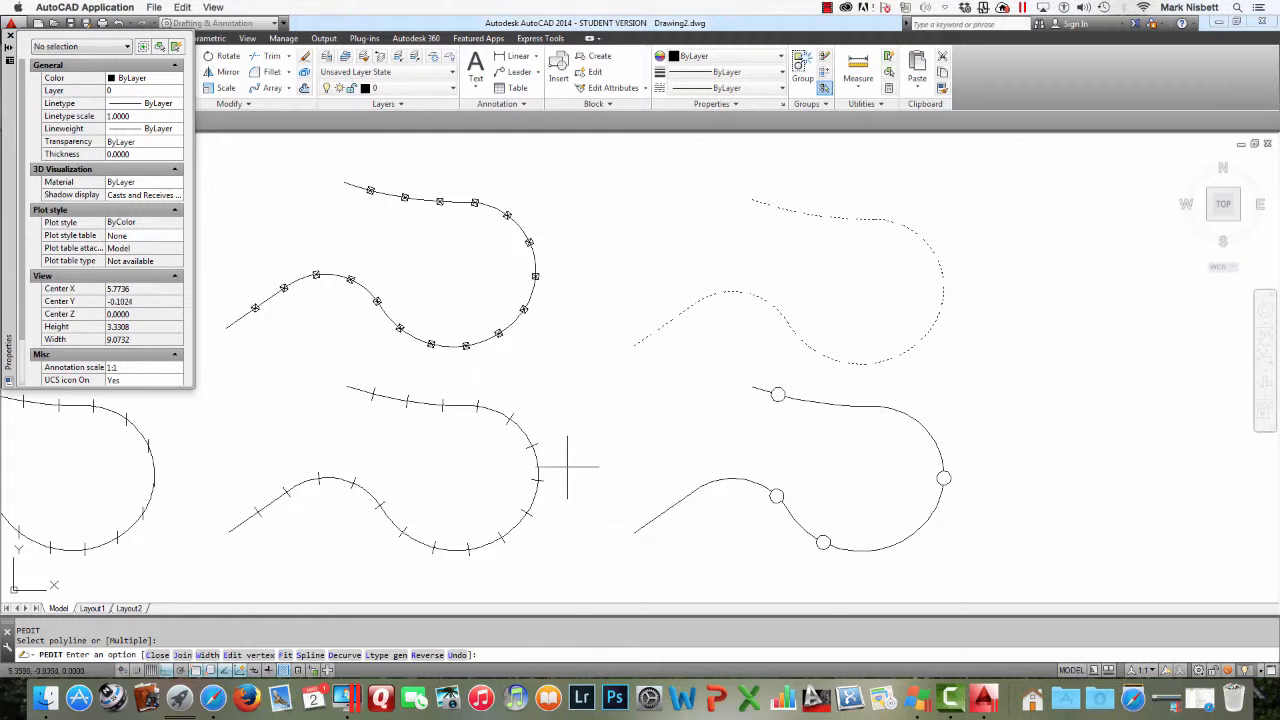
left_click(386, 655)
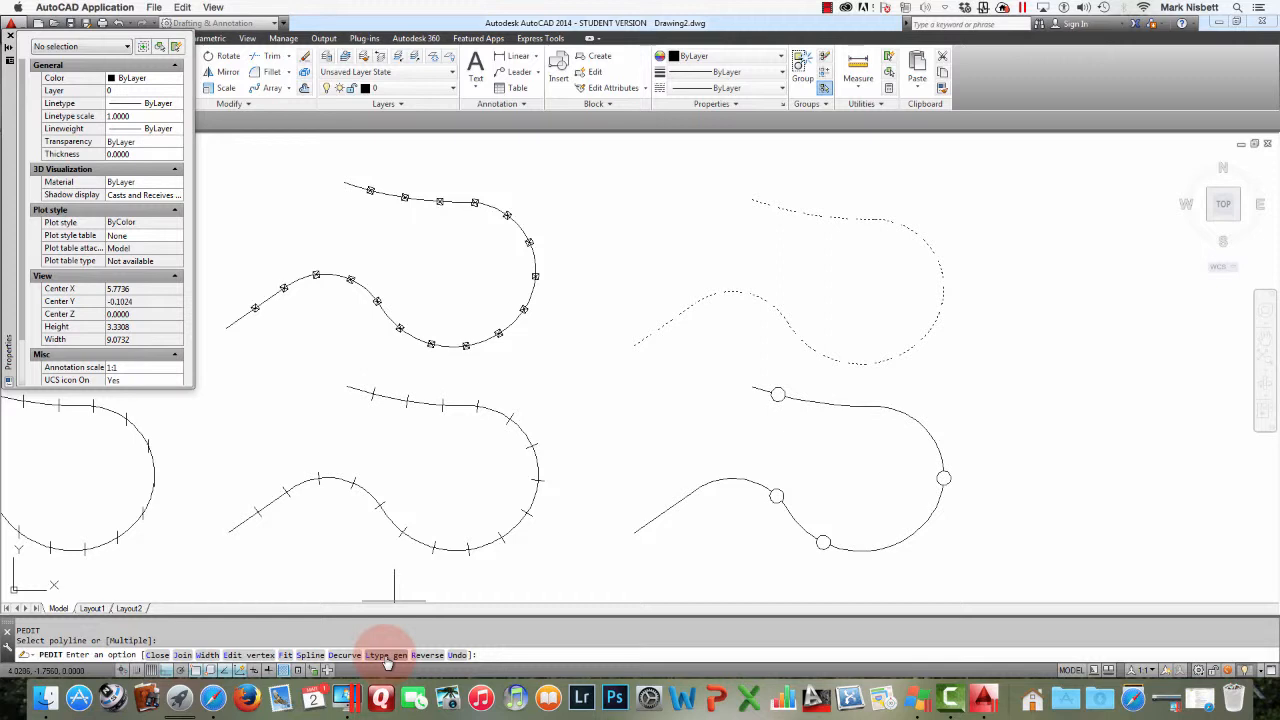
left_click(378, 655)
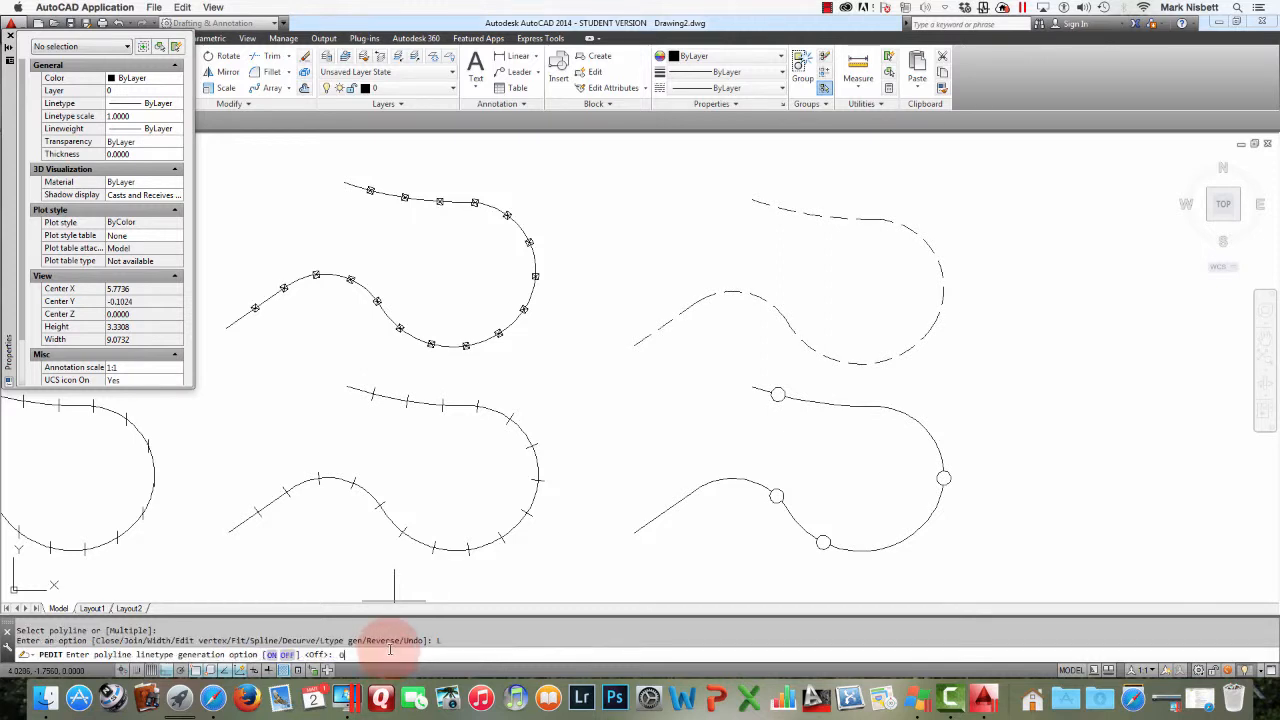
type("ON")
key("Return")
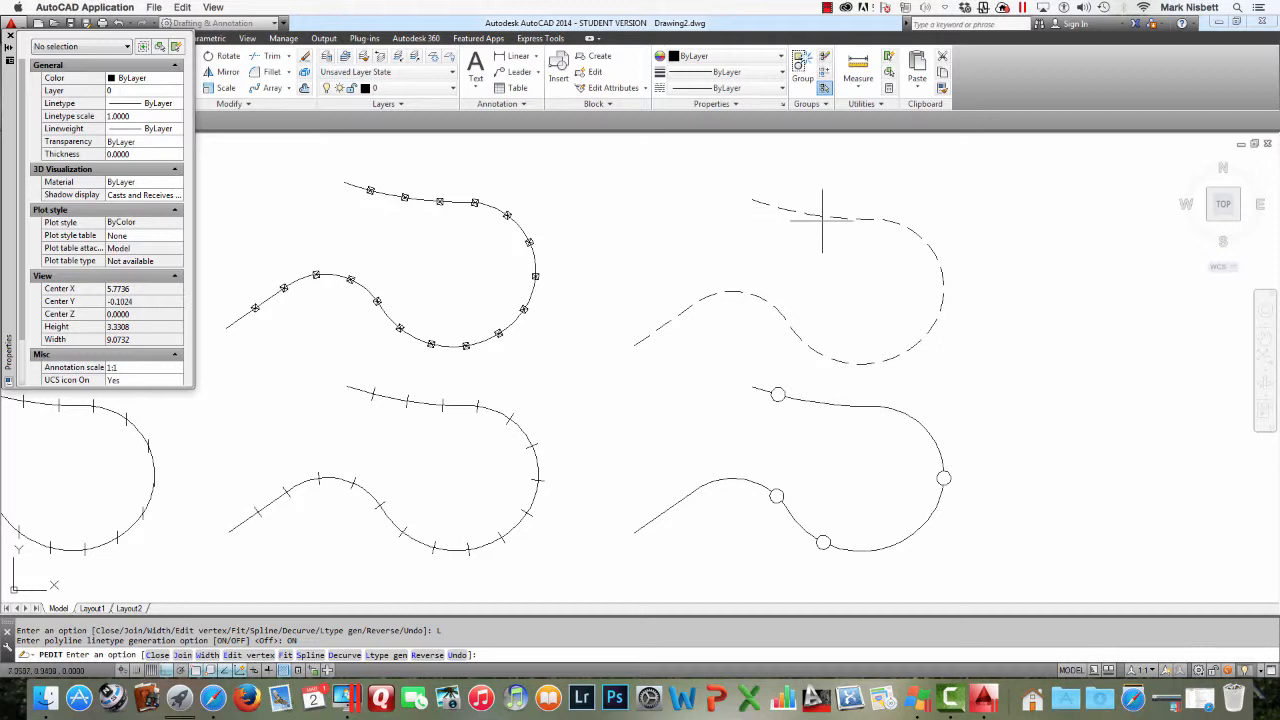
key("Escape")
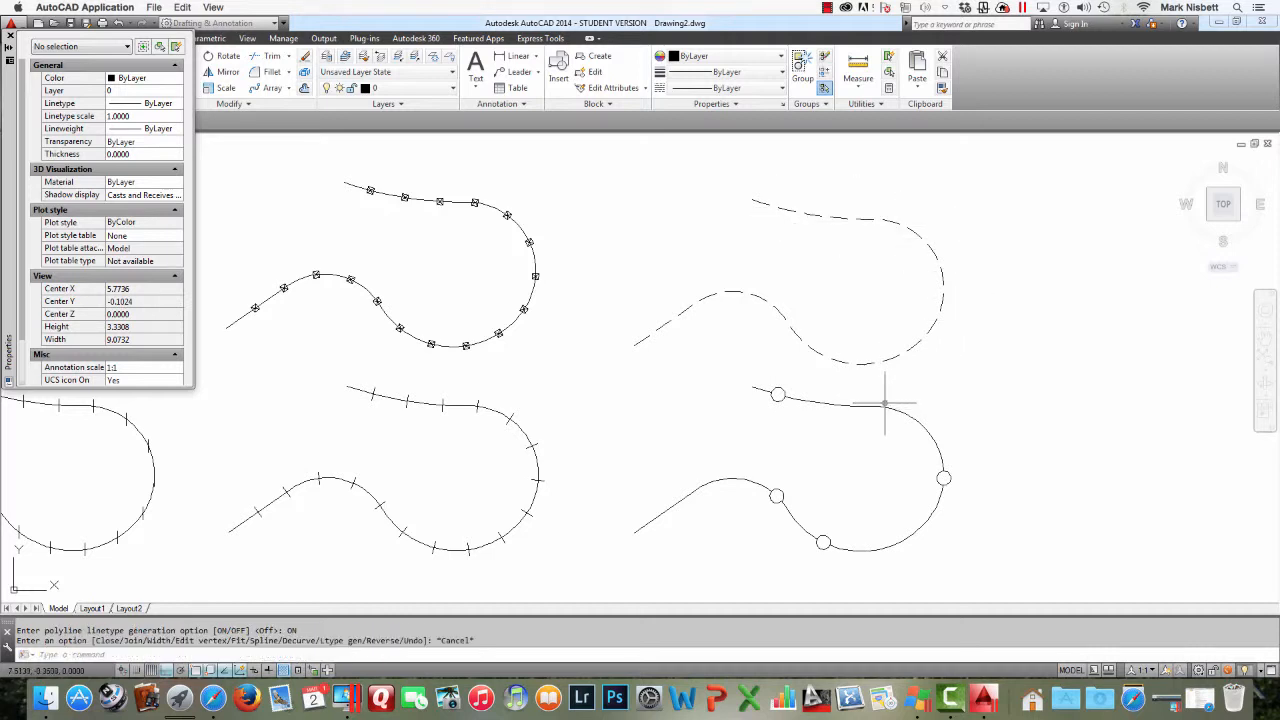
Enable linetype generation for the lower right FENCELINE1 polyline in its properties
left_click(871, 406)
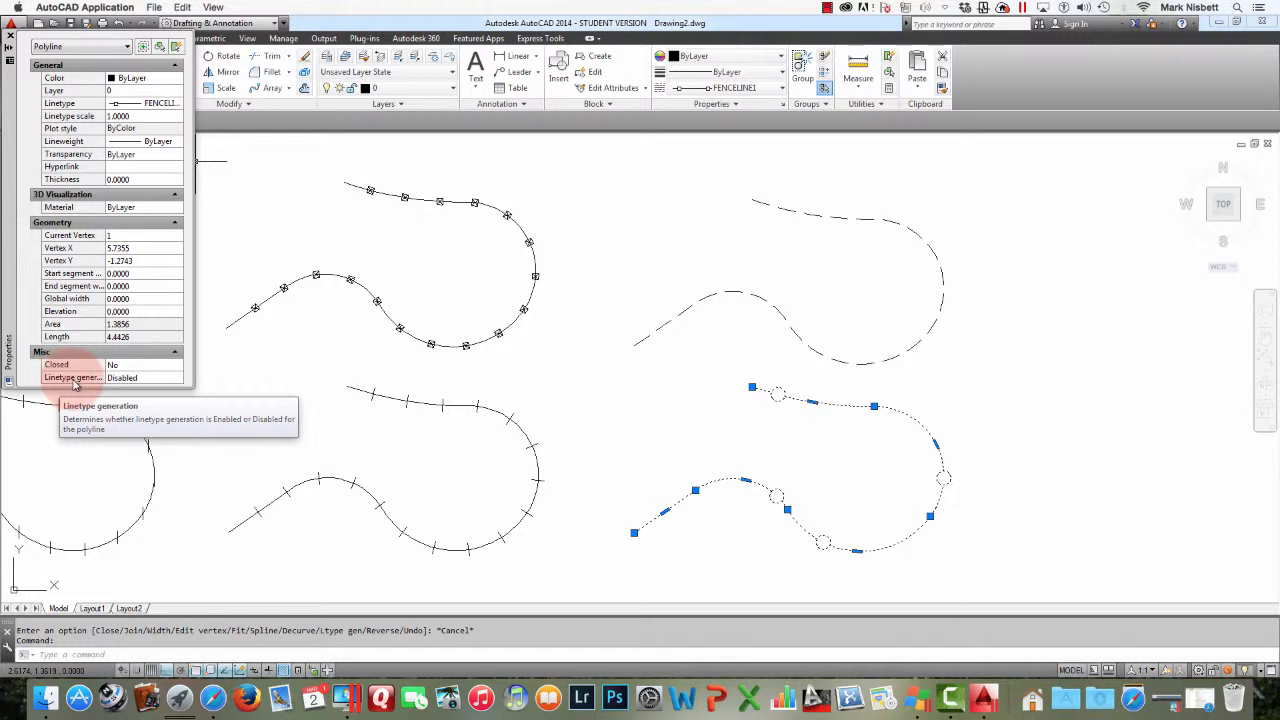
left_click(172, 379)
left_click(180, 381)
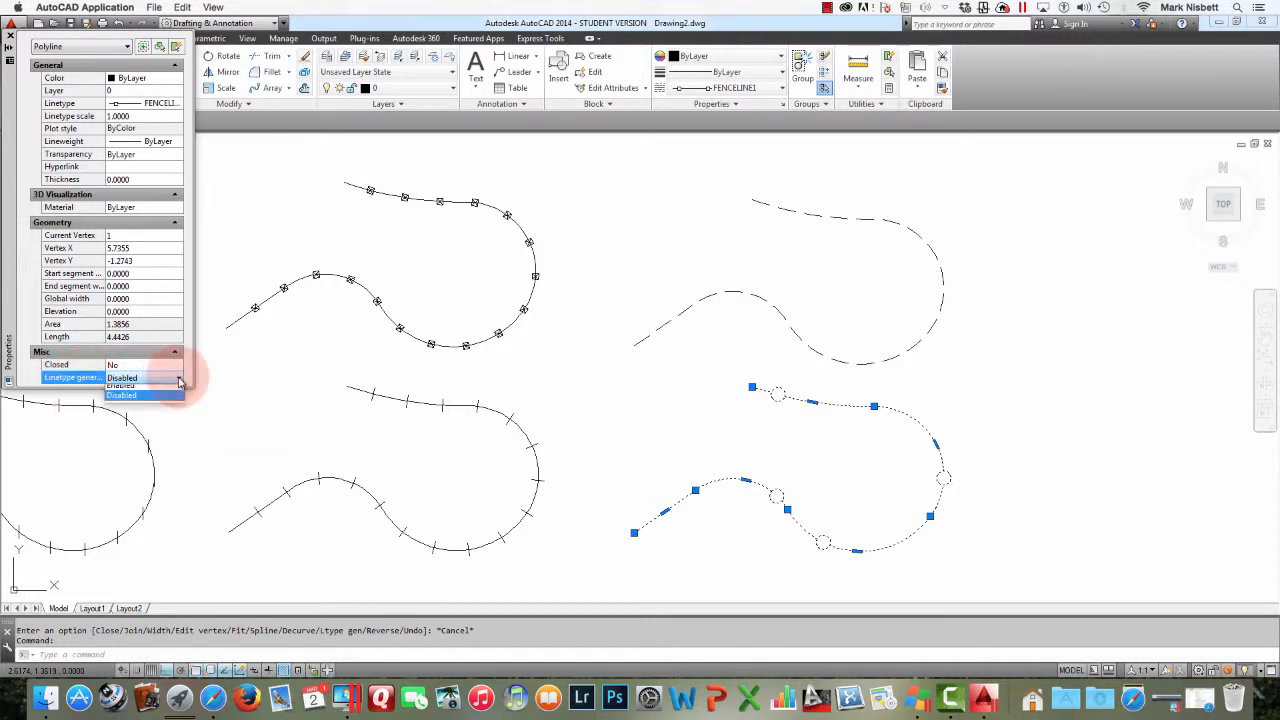
left_click(137, 392)
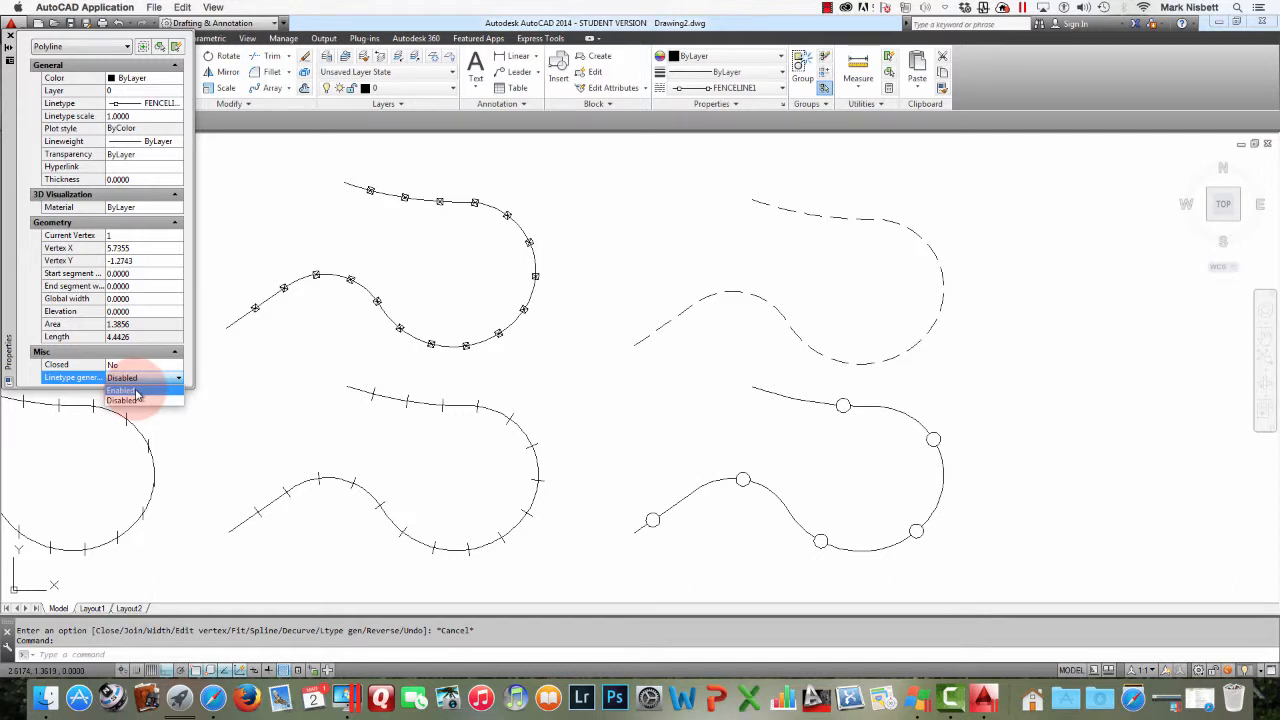
key("Escape")
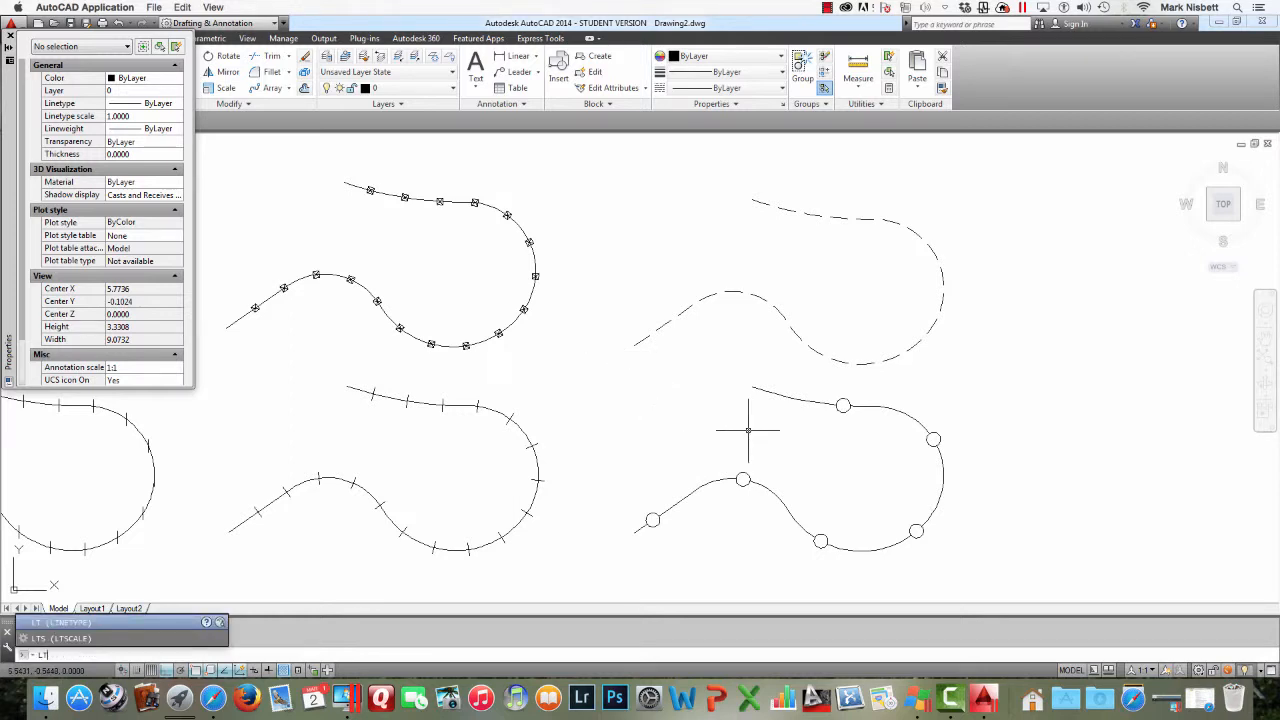
Set the global linetype scale (LTSCALE) to .25
type("S")
key("Return")
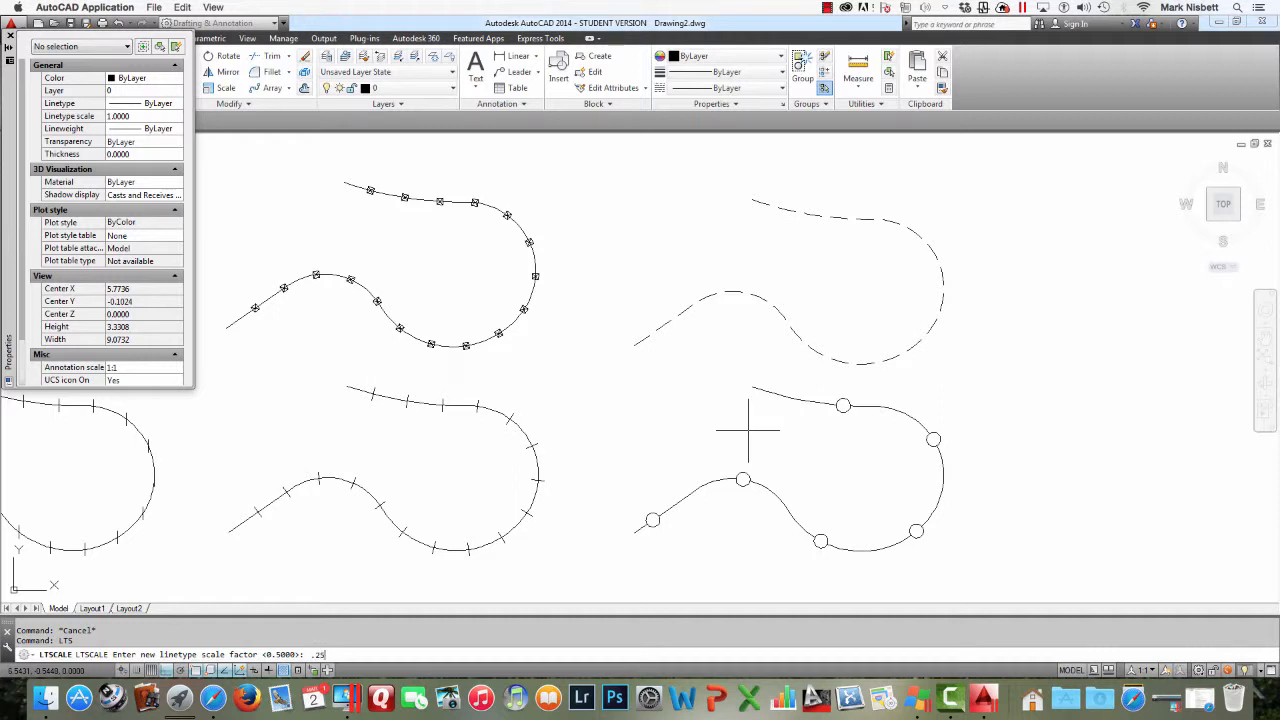
key("Return")
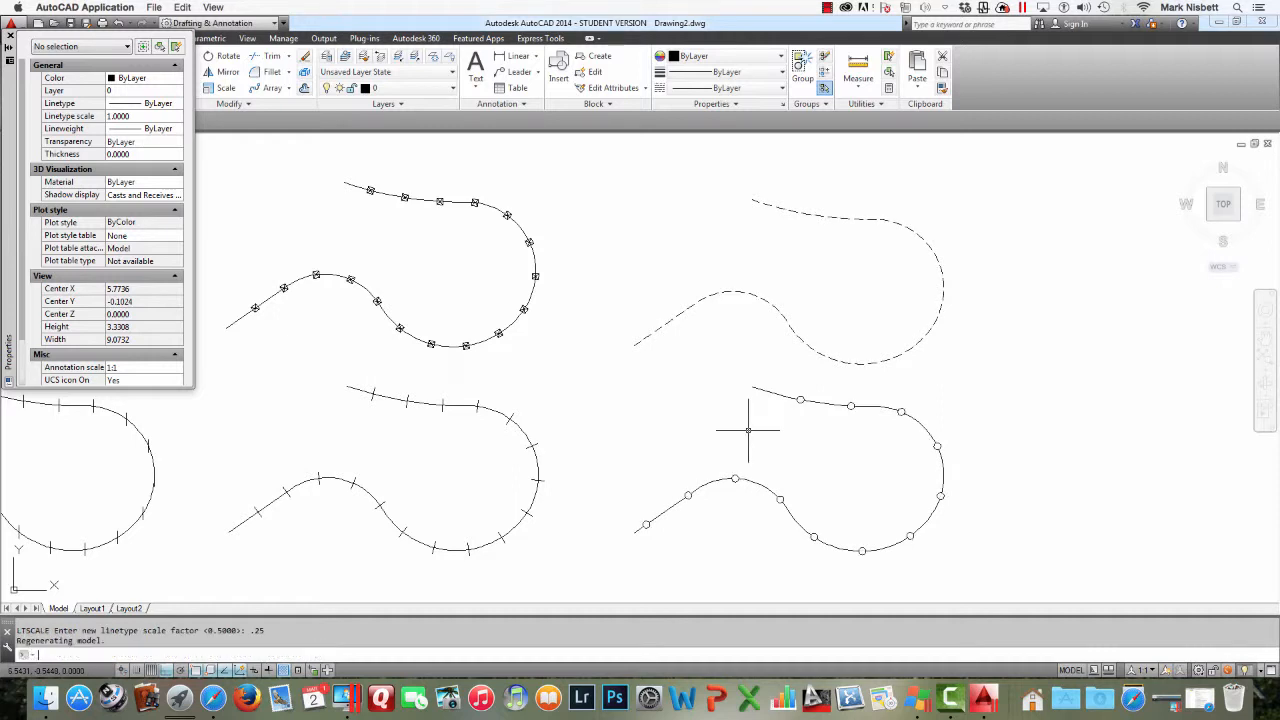
Repeat LTSCALE and set the global linetype scale to .1
key("Return")
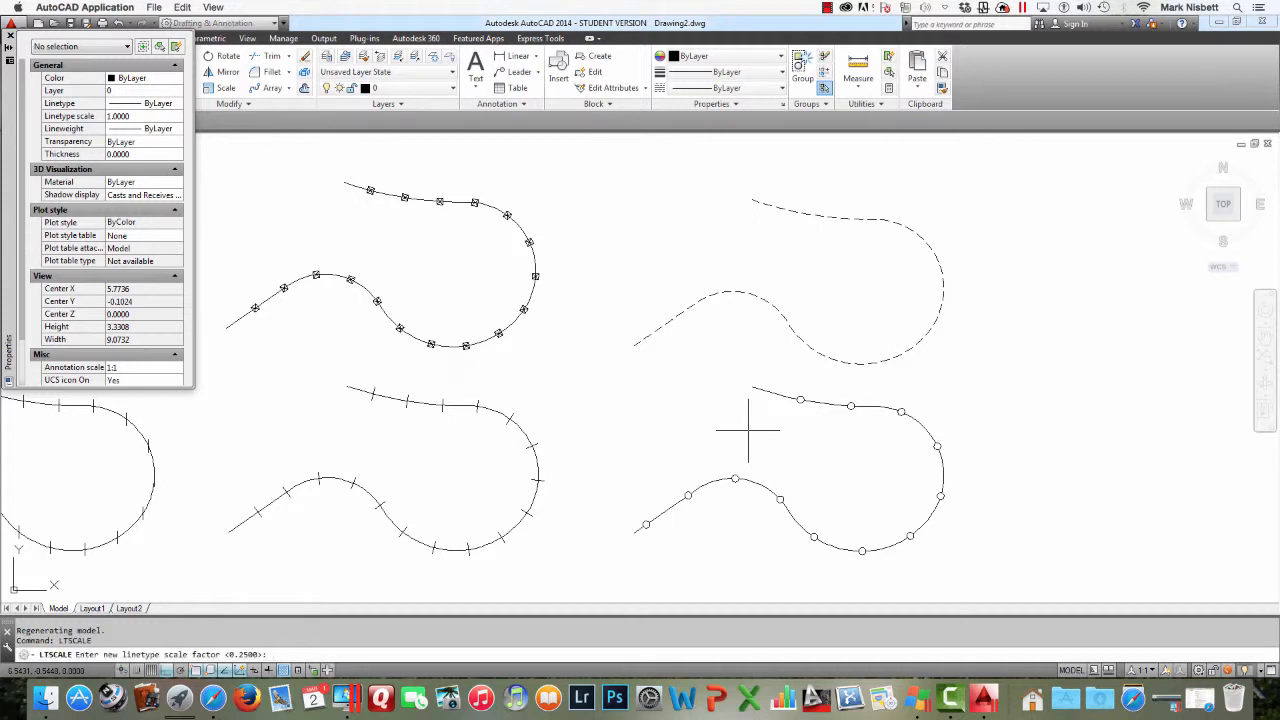
key("Return")
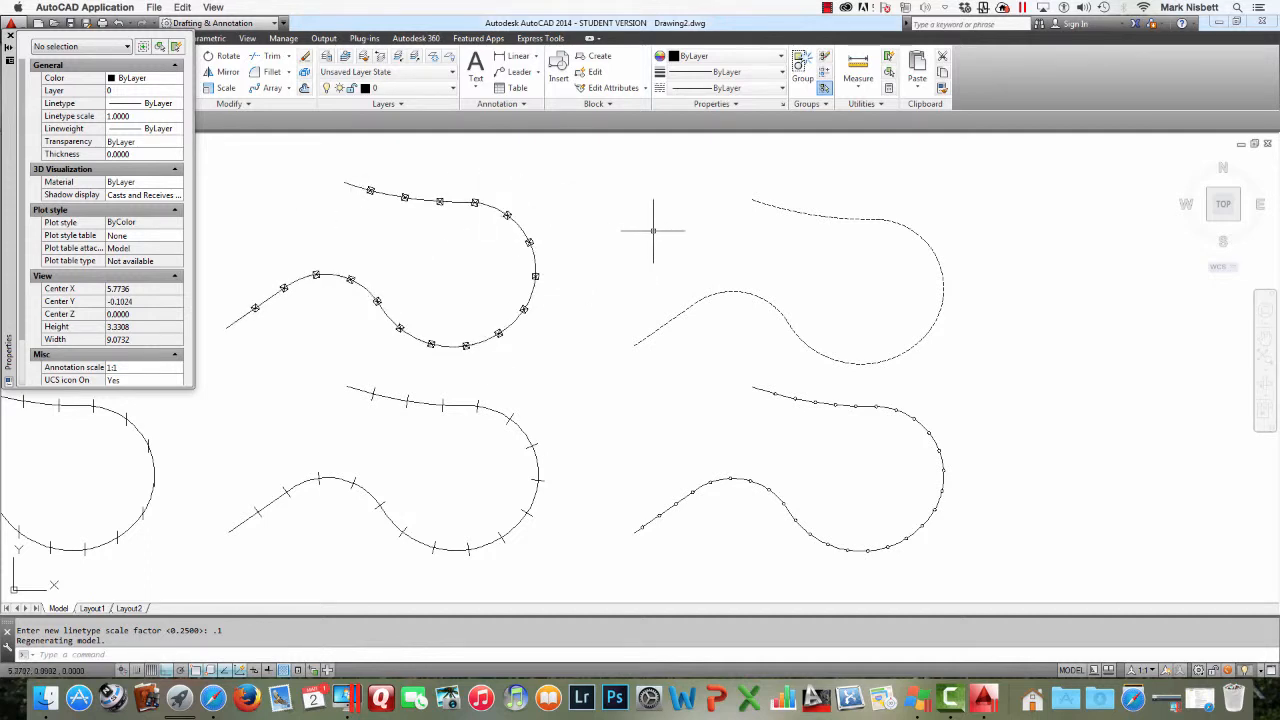
Close the Properties palette and zoom around the drawing to review the polylines at the new linetype scale
scroll(670, 237, "down", 3)
scroll(668, 237, "up", 3)
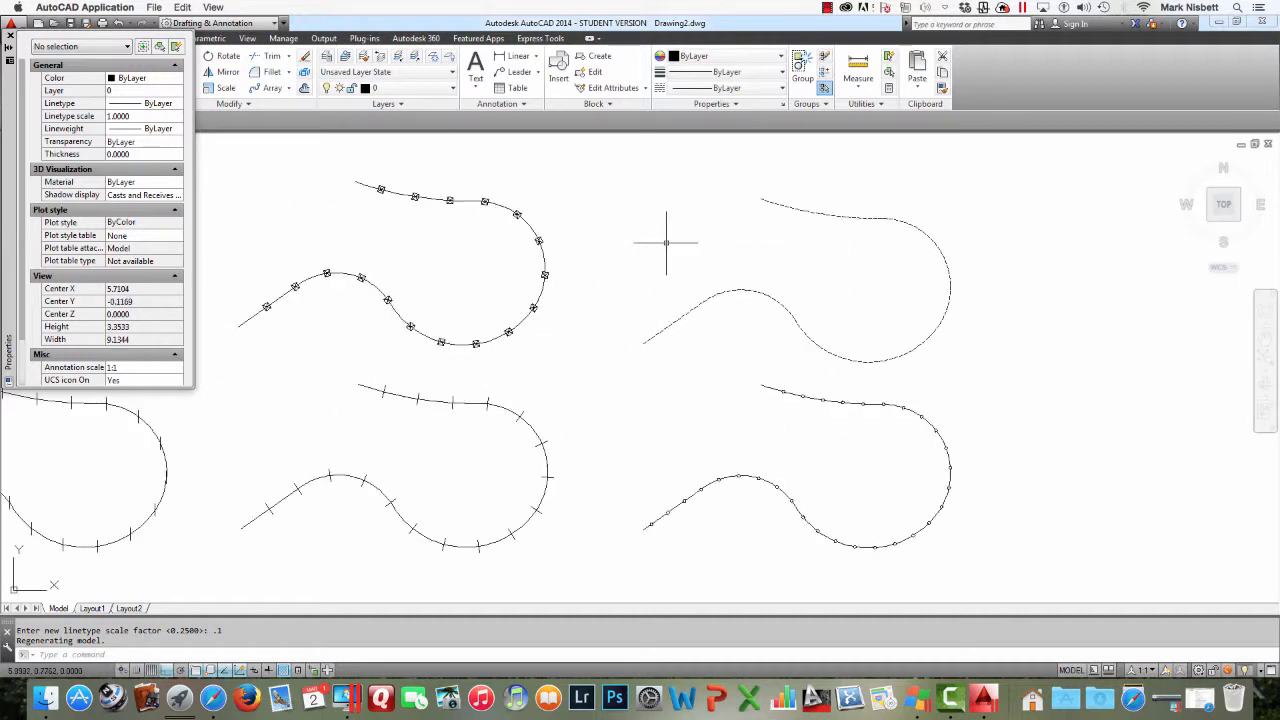
scroll(664, 242, "down", 5)
middle_click_drag(680, 247, 798, 335)
scroll(801, 337, "up", 3)
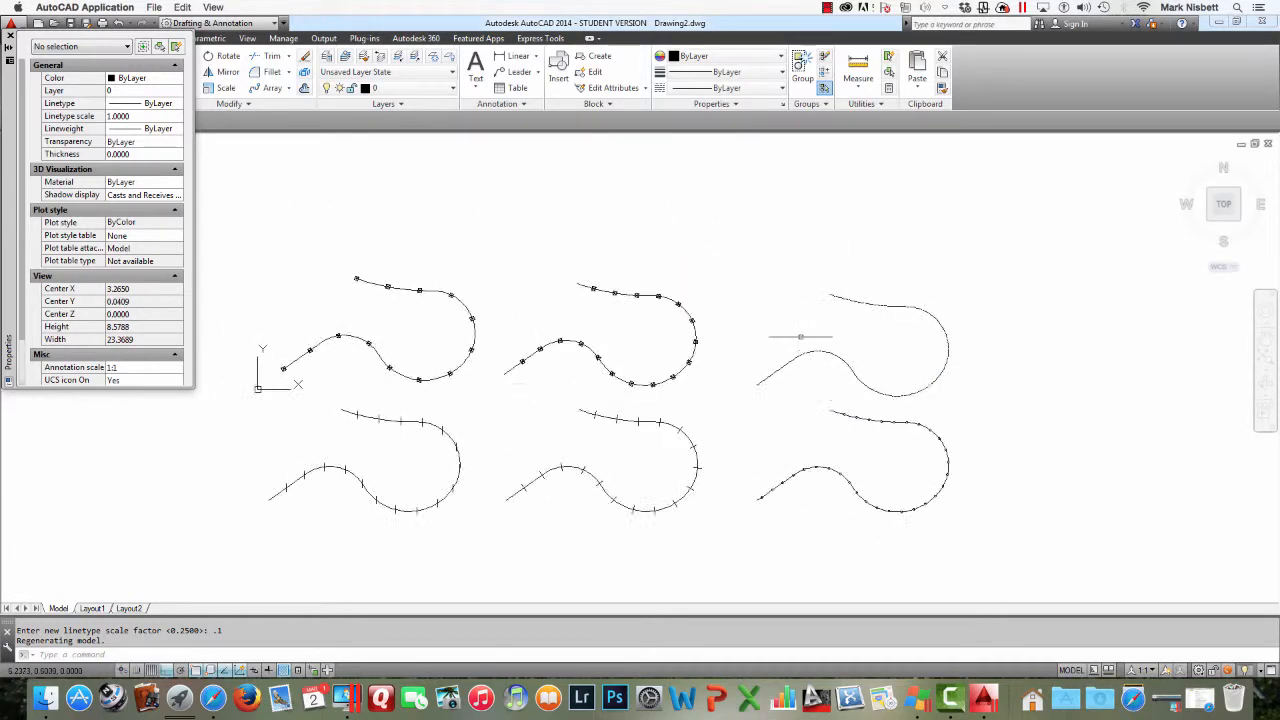
scroll(800, 337, "up", 3)
scroll(801, 337, "down", 5)
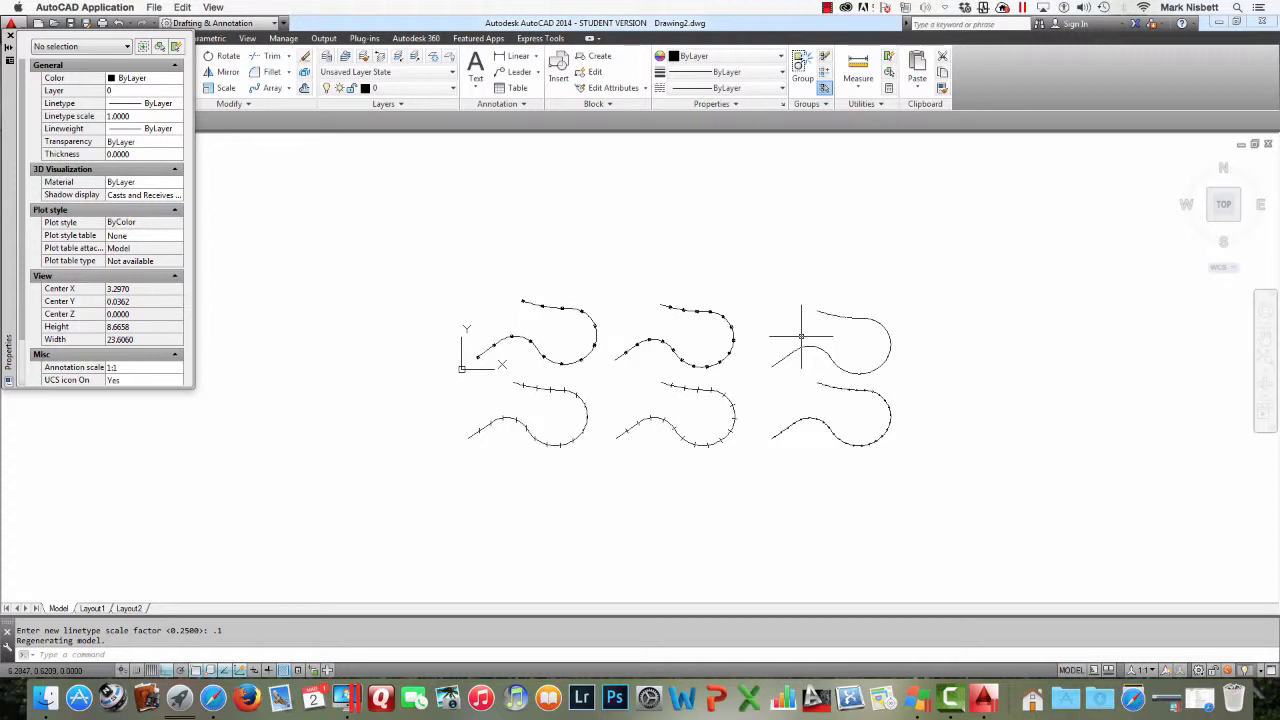
scroll(801, 337, "up", 3)
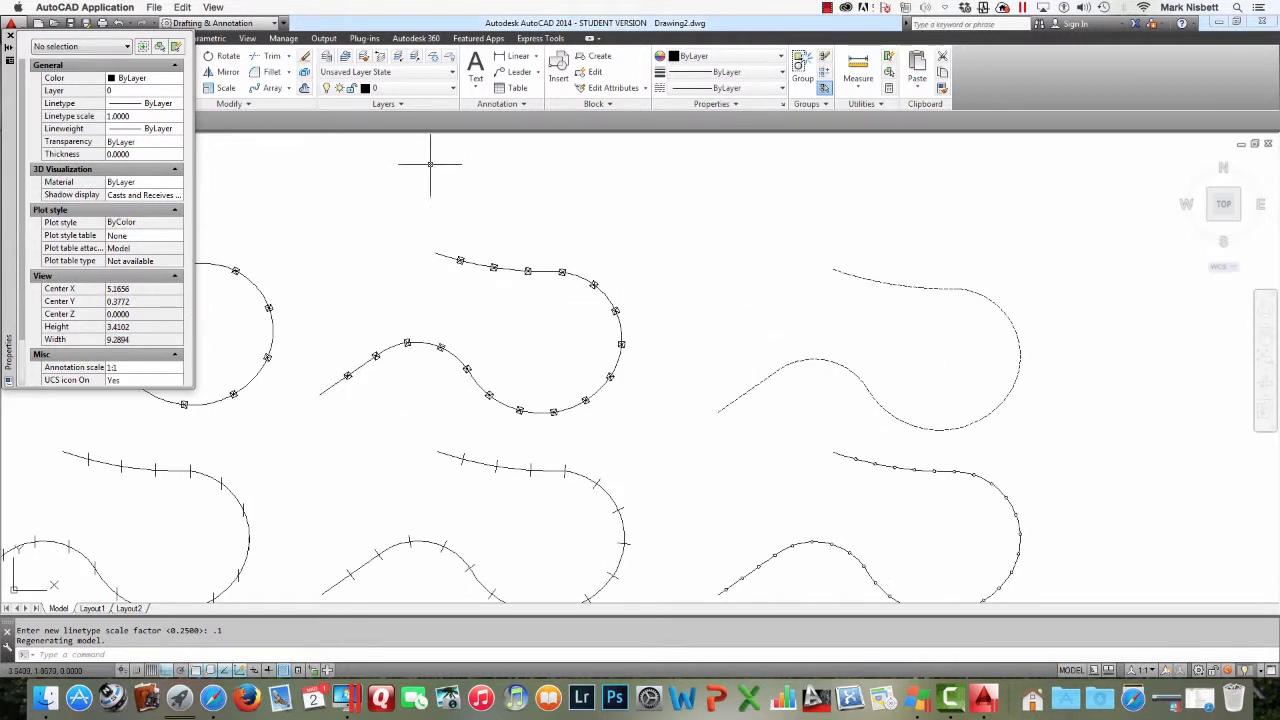
left_click(10, 35)
scroll(443, 226, "down", 5)
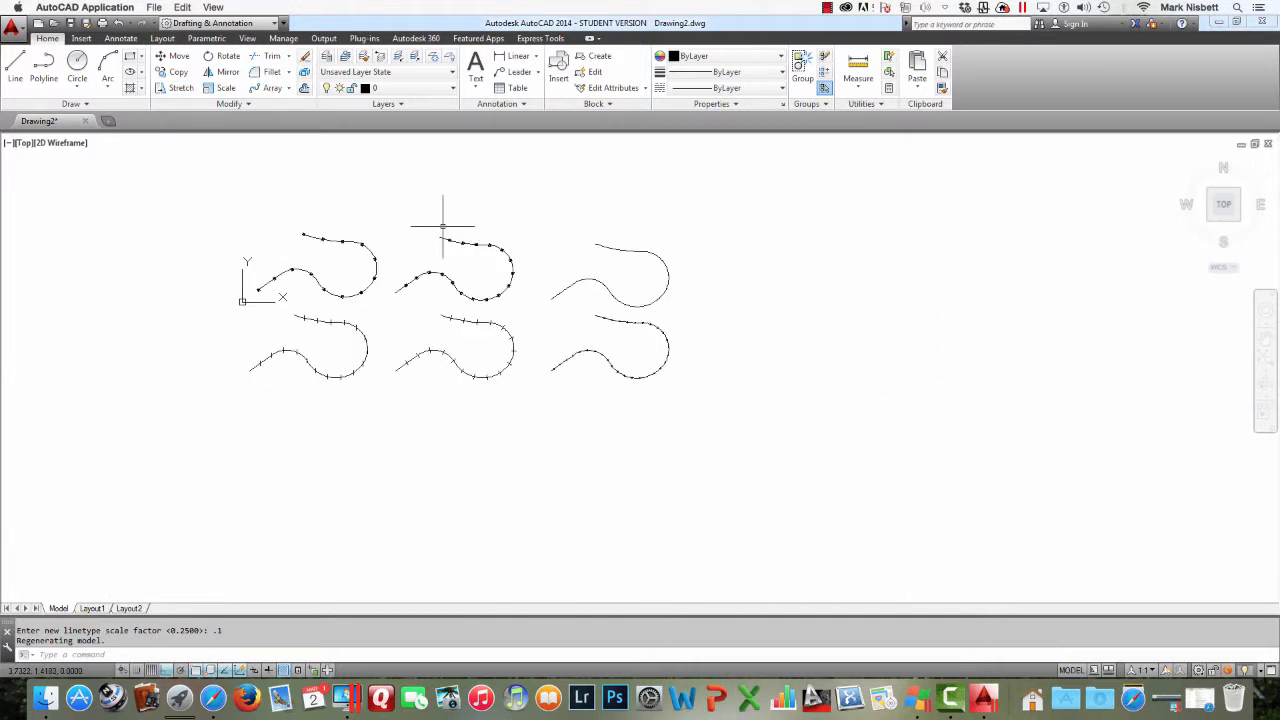
scroll(443, 226, "up", 2)
middle_click_drag(483, 242, 589, 236)
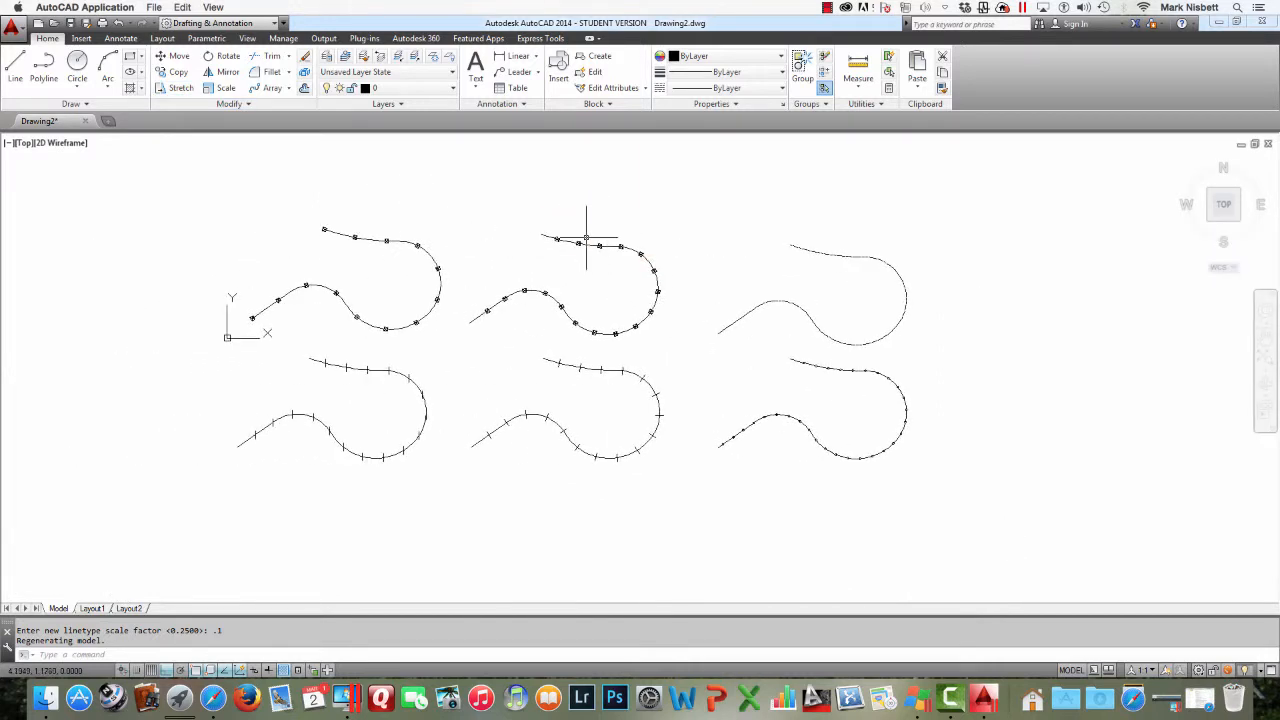
Erase all the polylines and their blocks with two window selections
type("e")
key("Return")
left_click(853, 287)
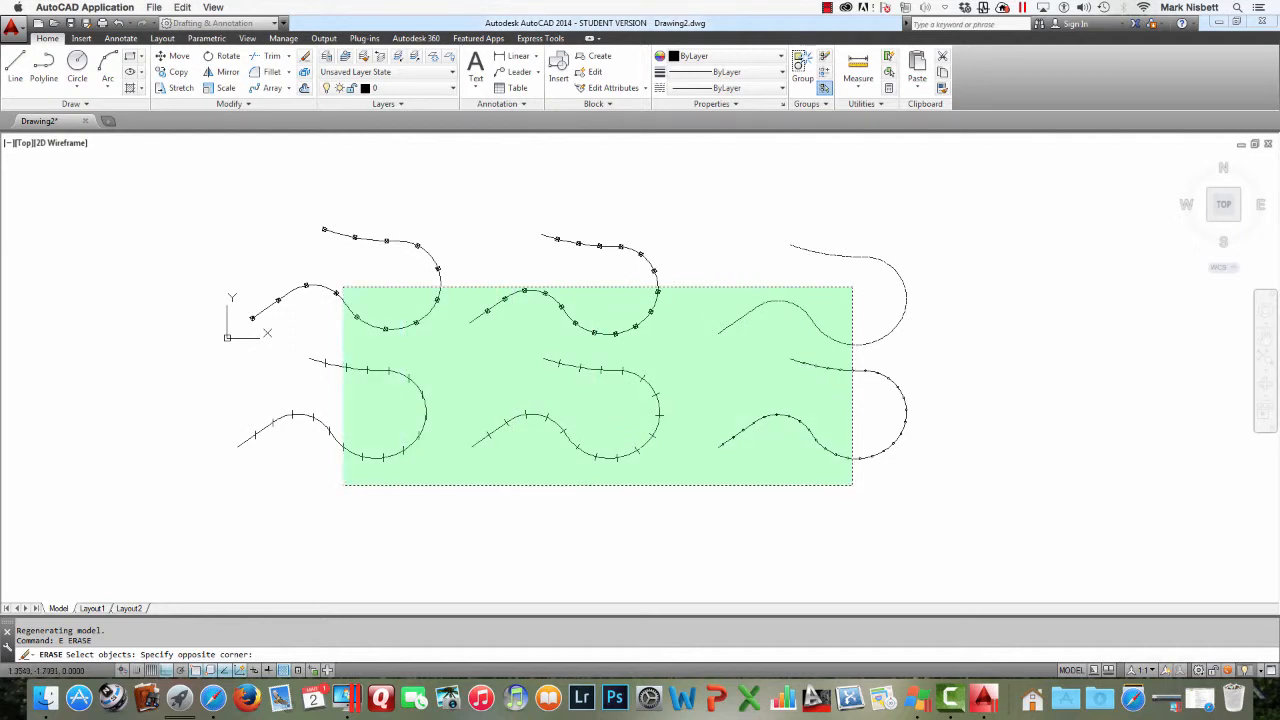
left_click(342, 485)
key("Return")
key("Return")
left_click(796, 180)
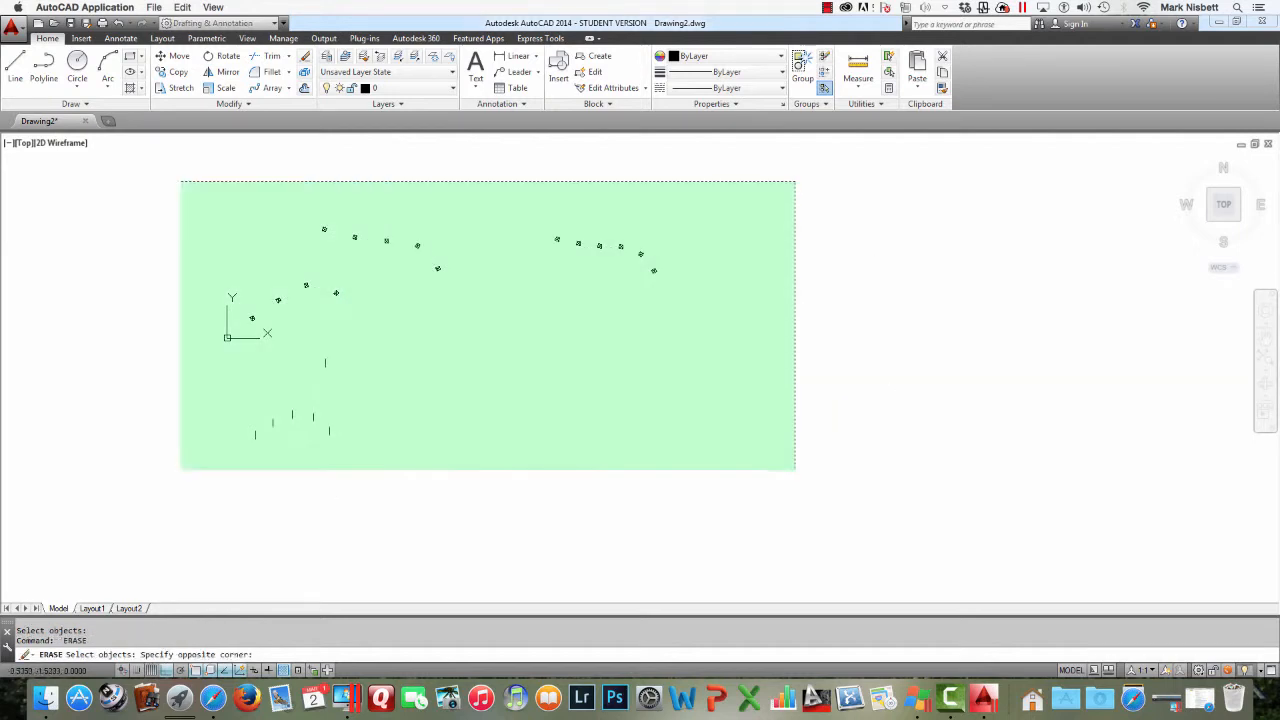
left_click(104, 536)
key("Return")
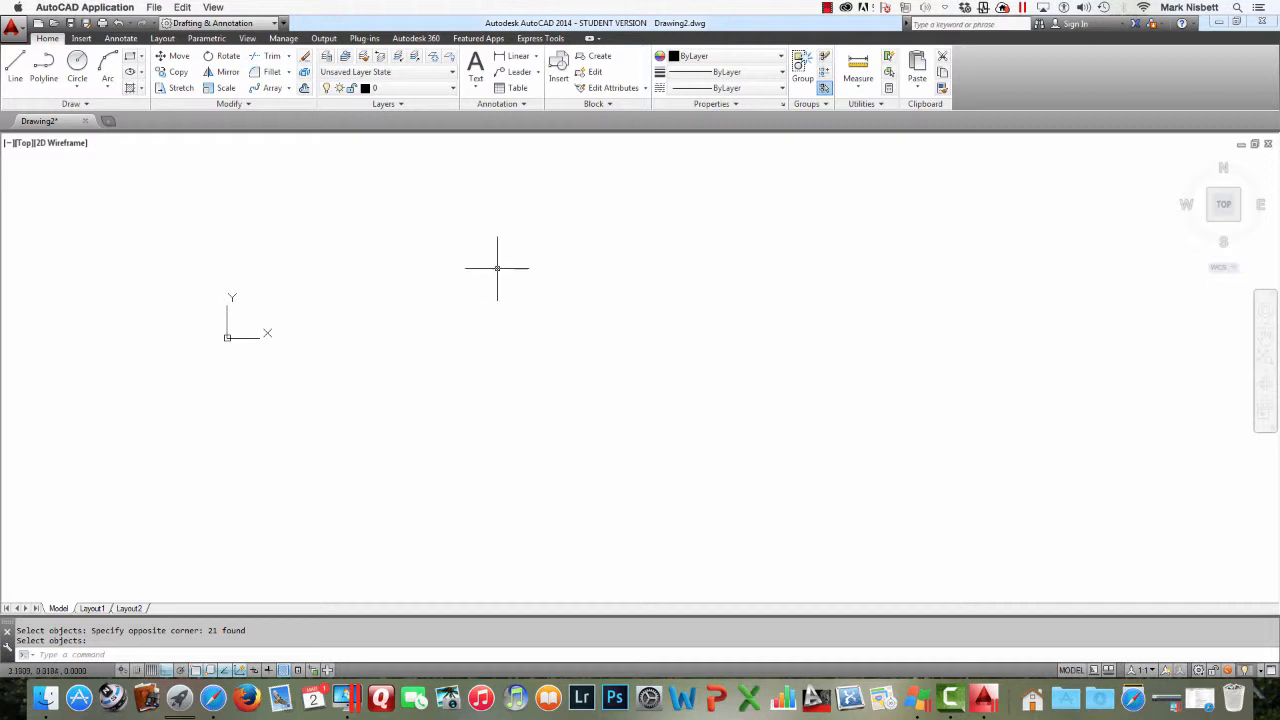
Start a new polyline with an angled straight segment followed by arc segments
mouse_move(484, 291)
middle_mouse_down()
mouse_move(431, 380)
mouse_move(451, 387)
middle_mouse_up()
left_click(43, 65)
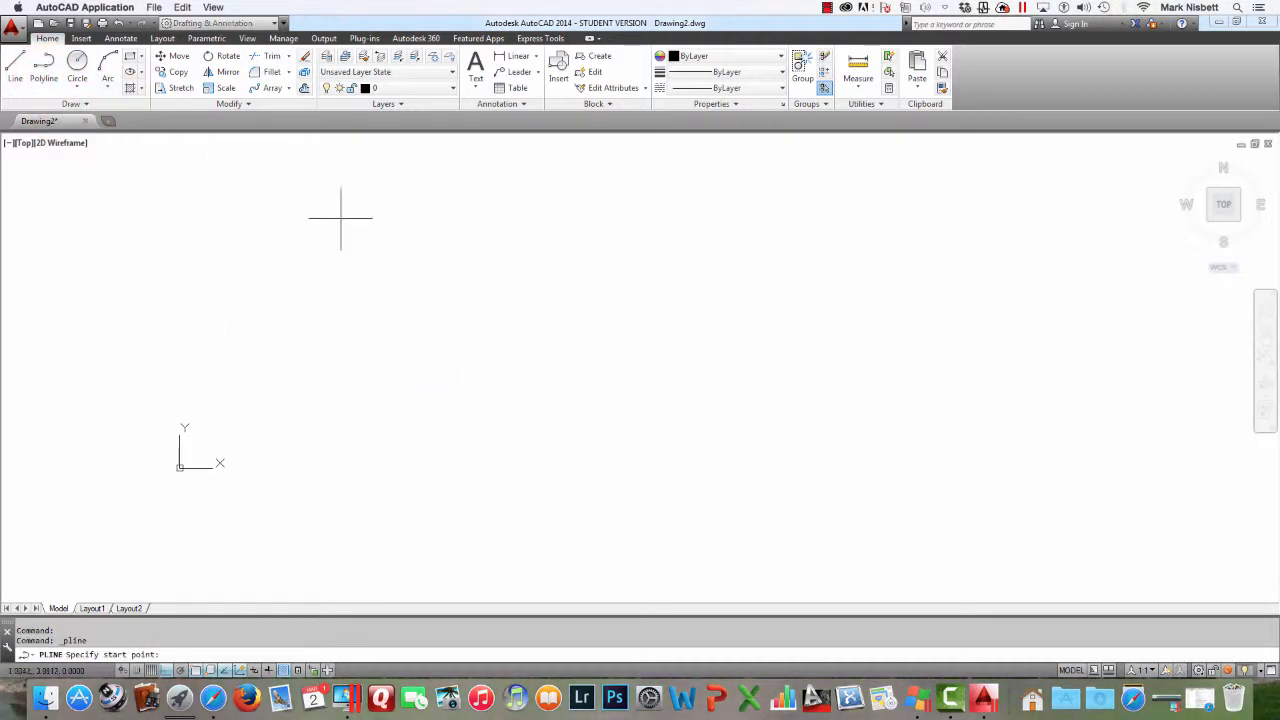
left_click(423, 408)
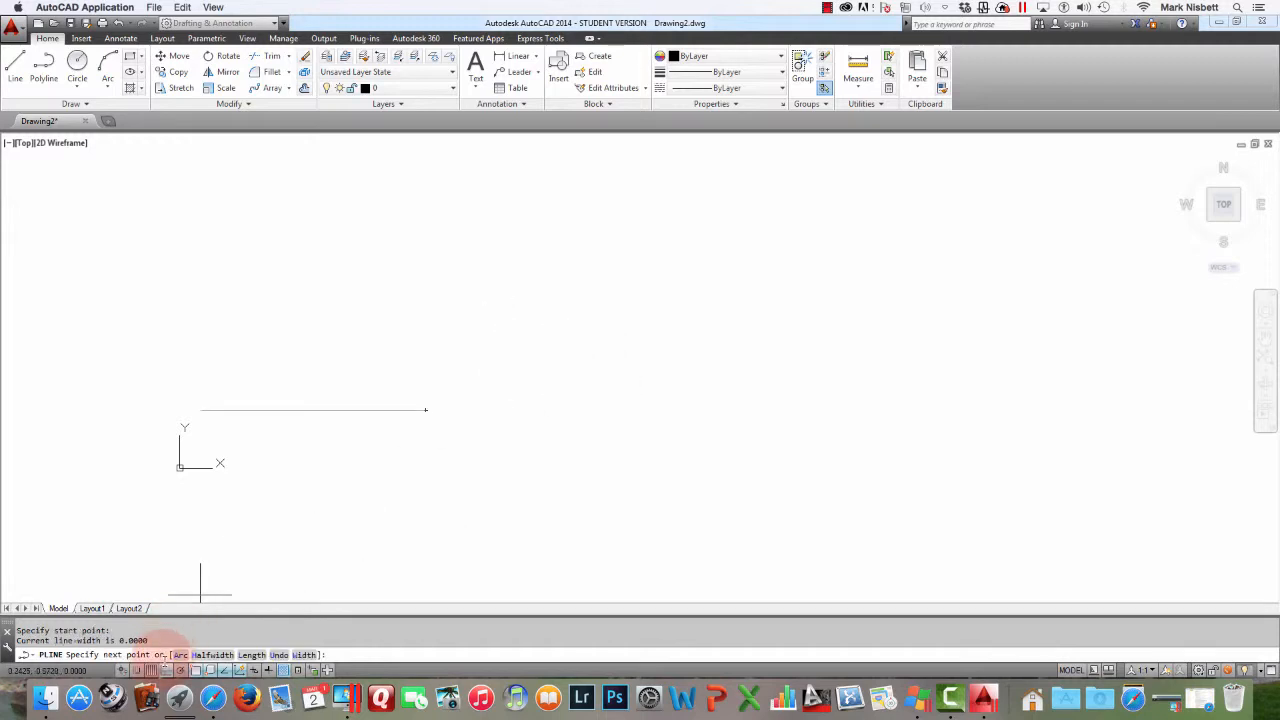
key("F8")
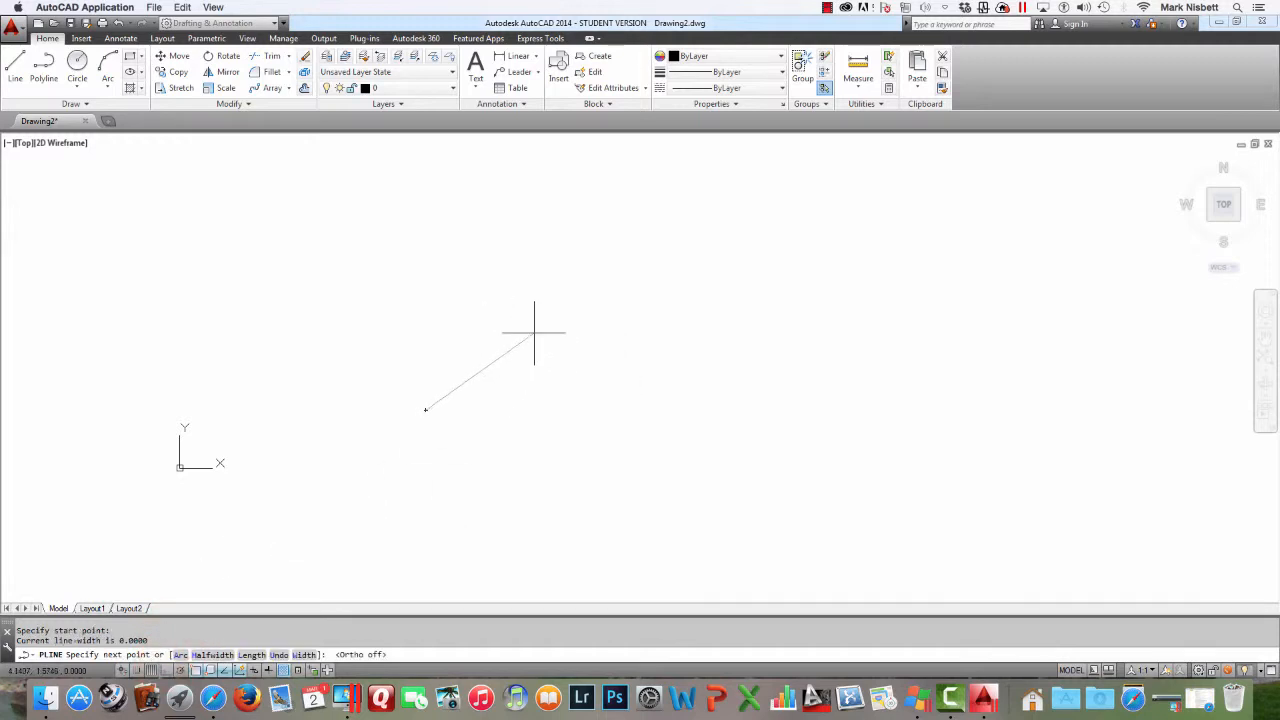
left_click(534, 332)
type("A")
key("Return")
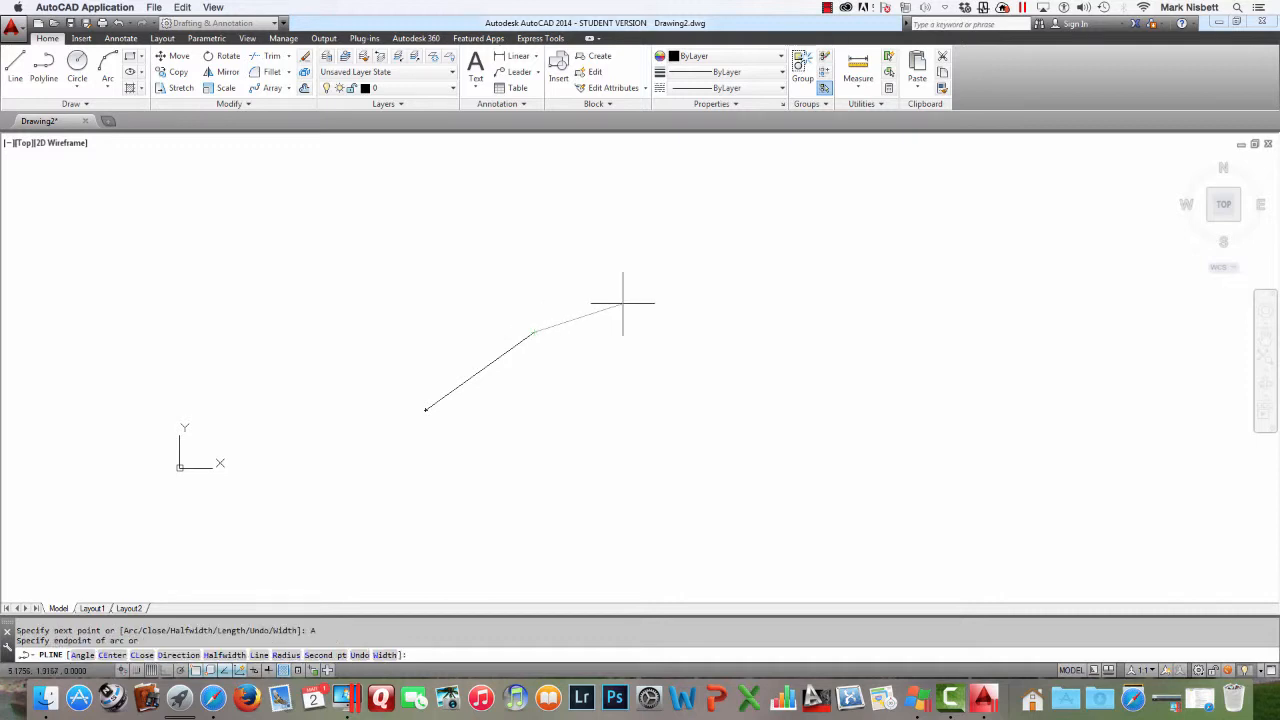
left_click(676, 364)
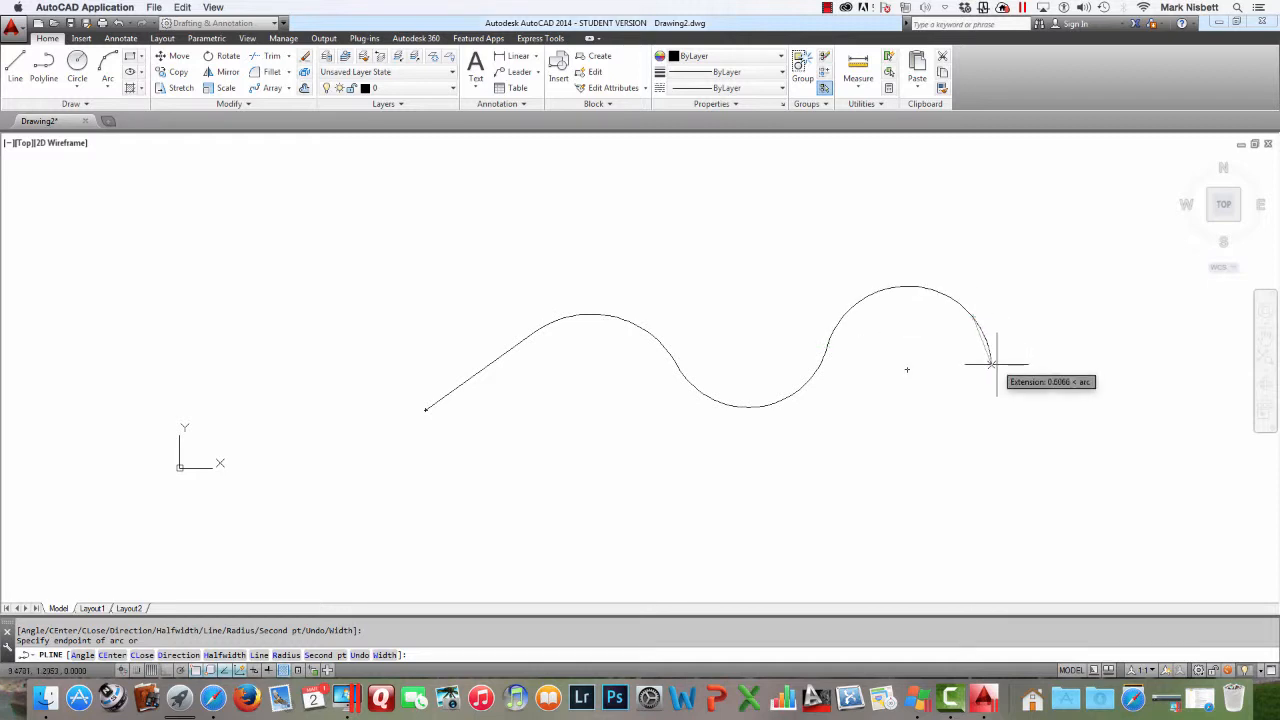
Switch the polyline back to line segments, draw three straight segments, and finish it
type("L")
key("Return")
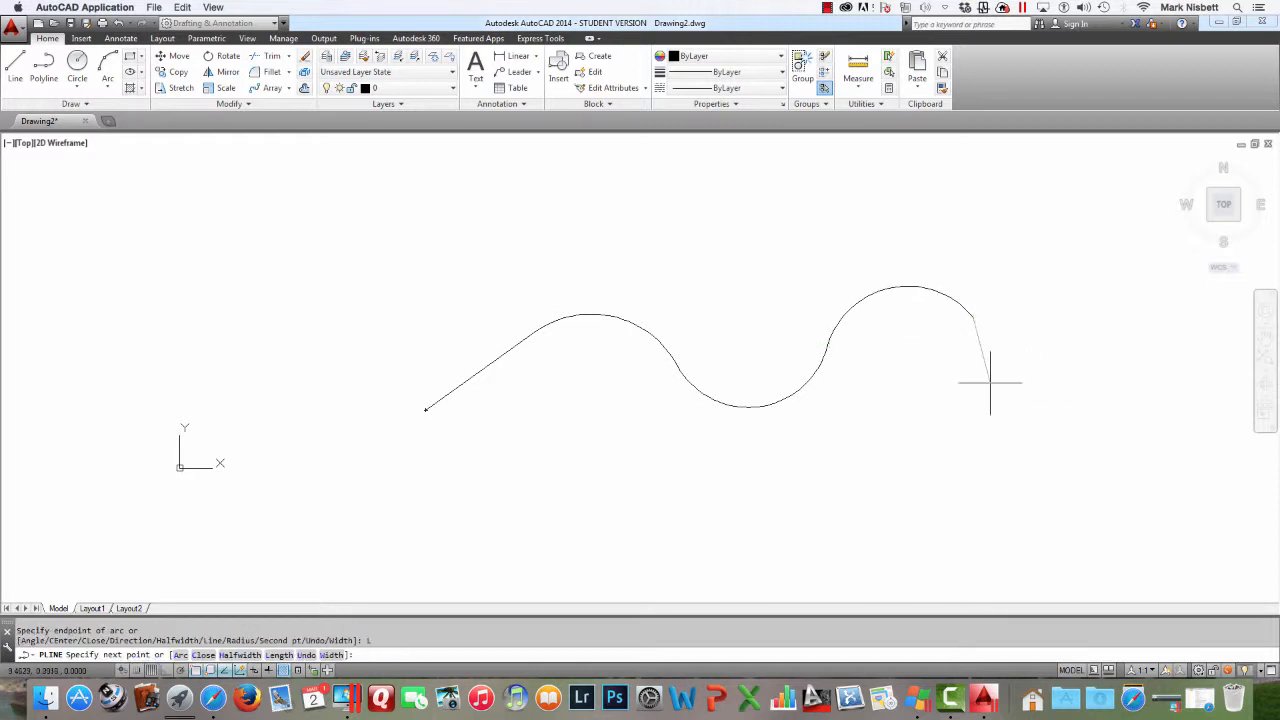
left_click(929, 451)
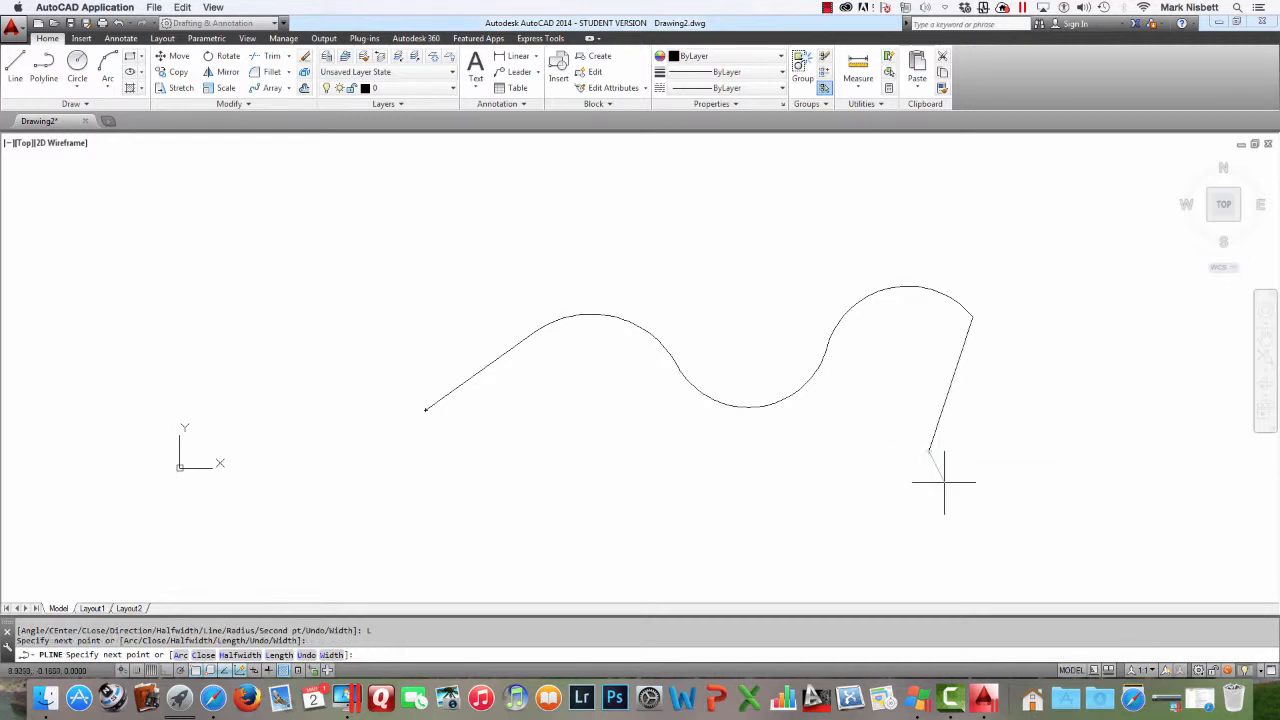
left_click(987, 547)
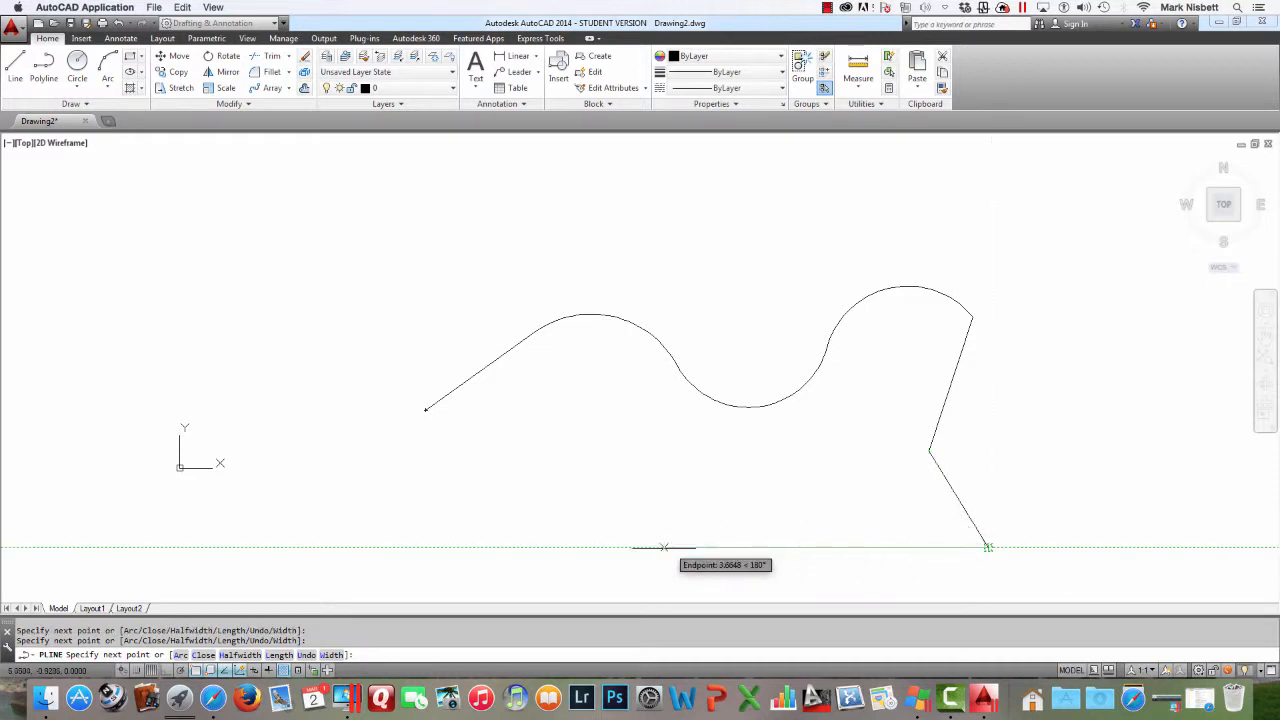
left_click(444, 547)
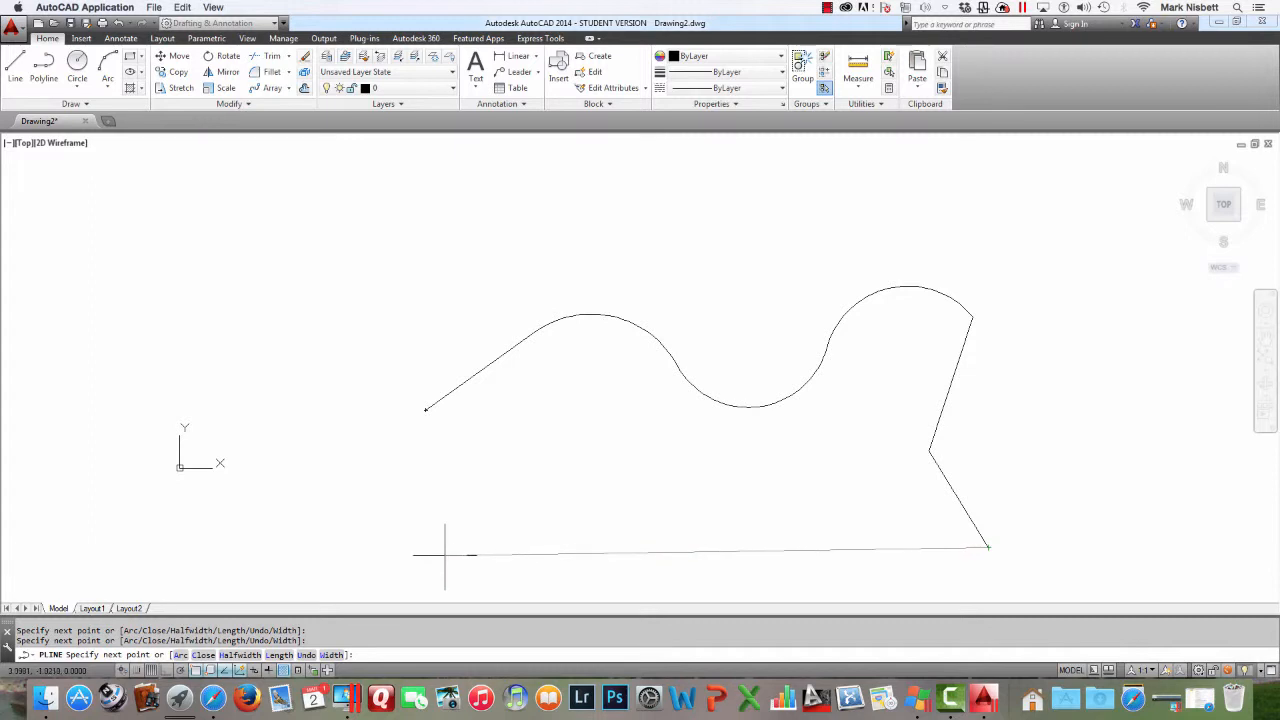
key("Return")
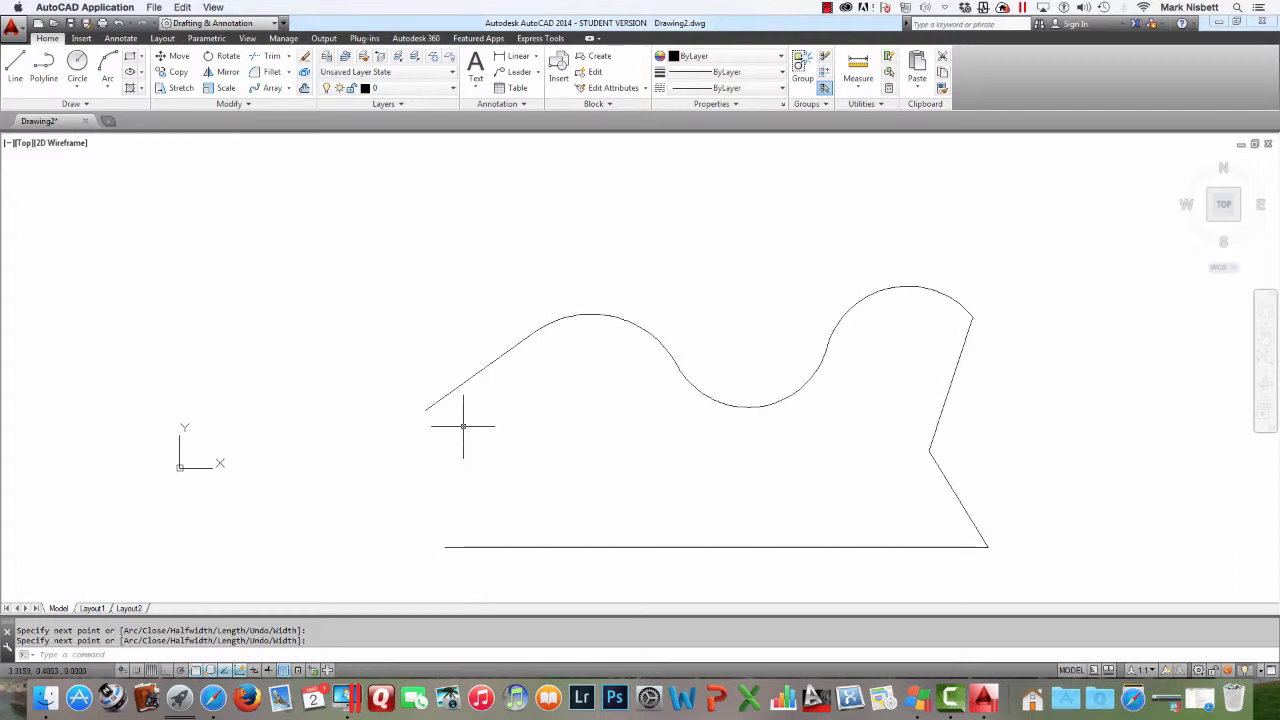
Select the new polyline and stretch the upper right arc's midpoint grip upward
left_click(455, 389)
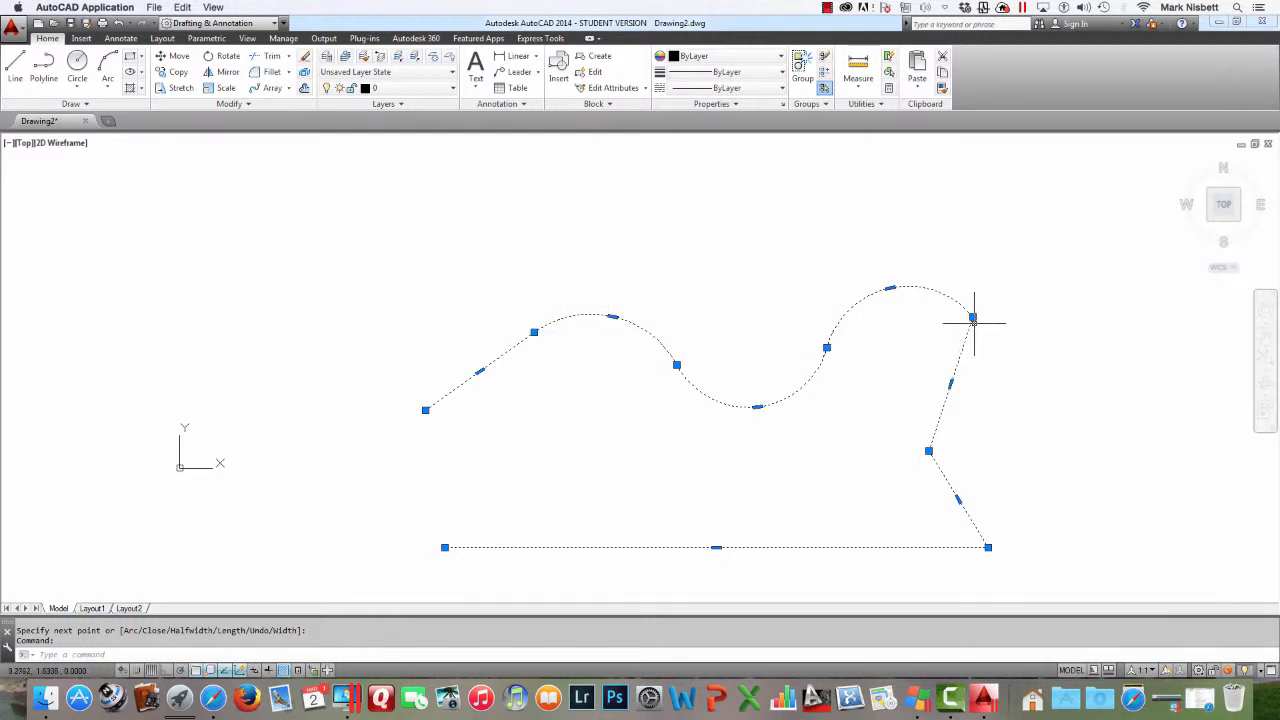
left_click(890, 288)
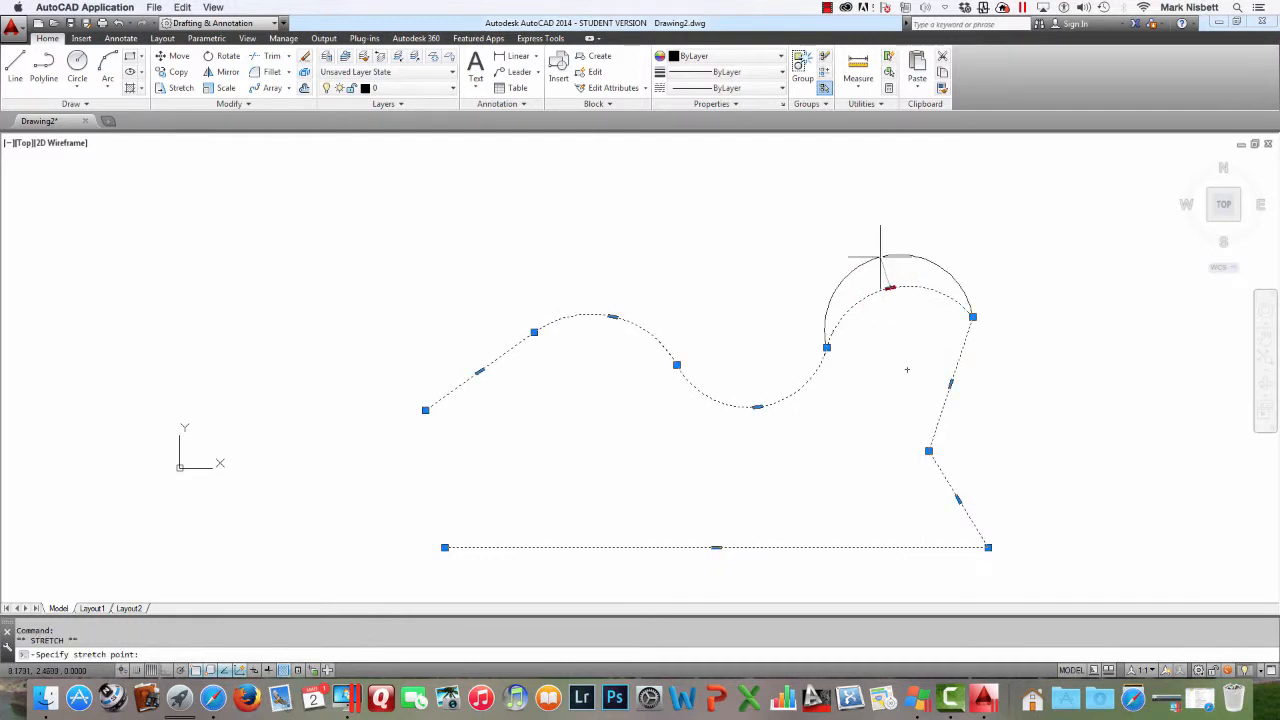
left_click(879, 254)
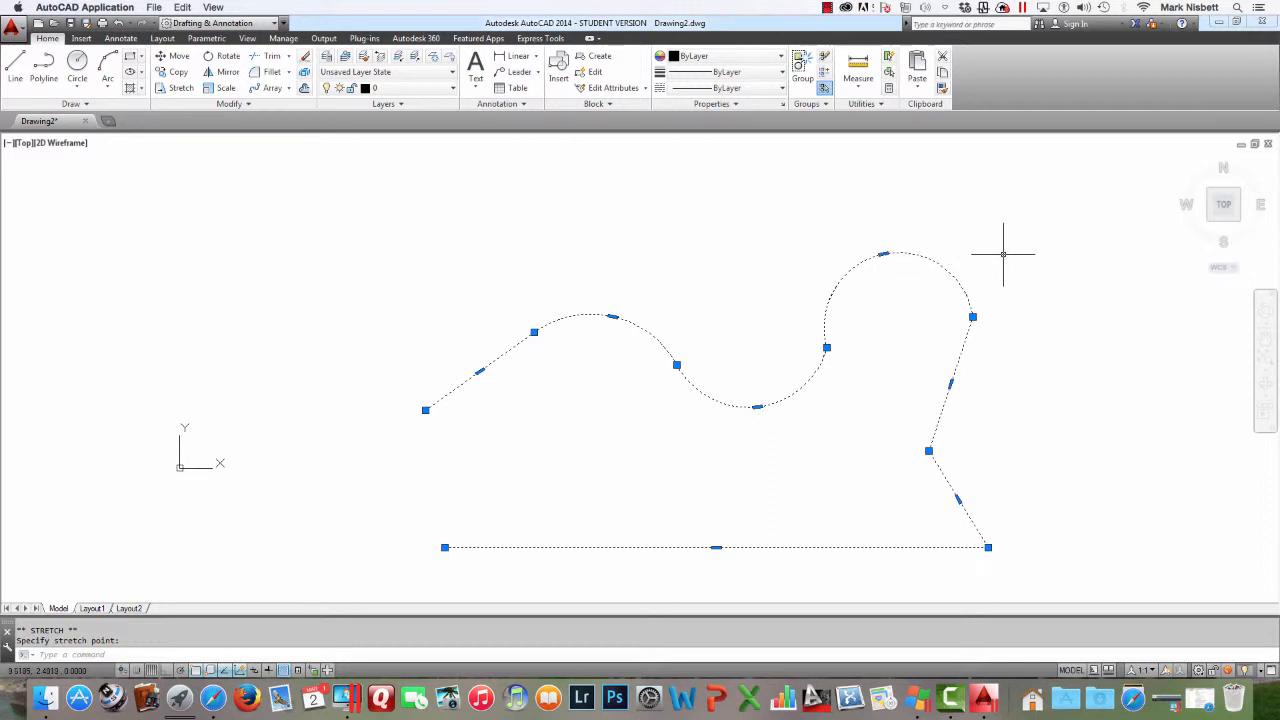
Move the vertex between the arcs up and right, then pull the lower arc's midpoint grip down
key("Escape")
left_click(814, 389)
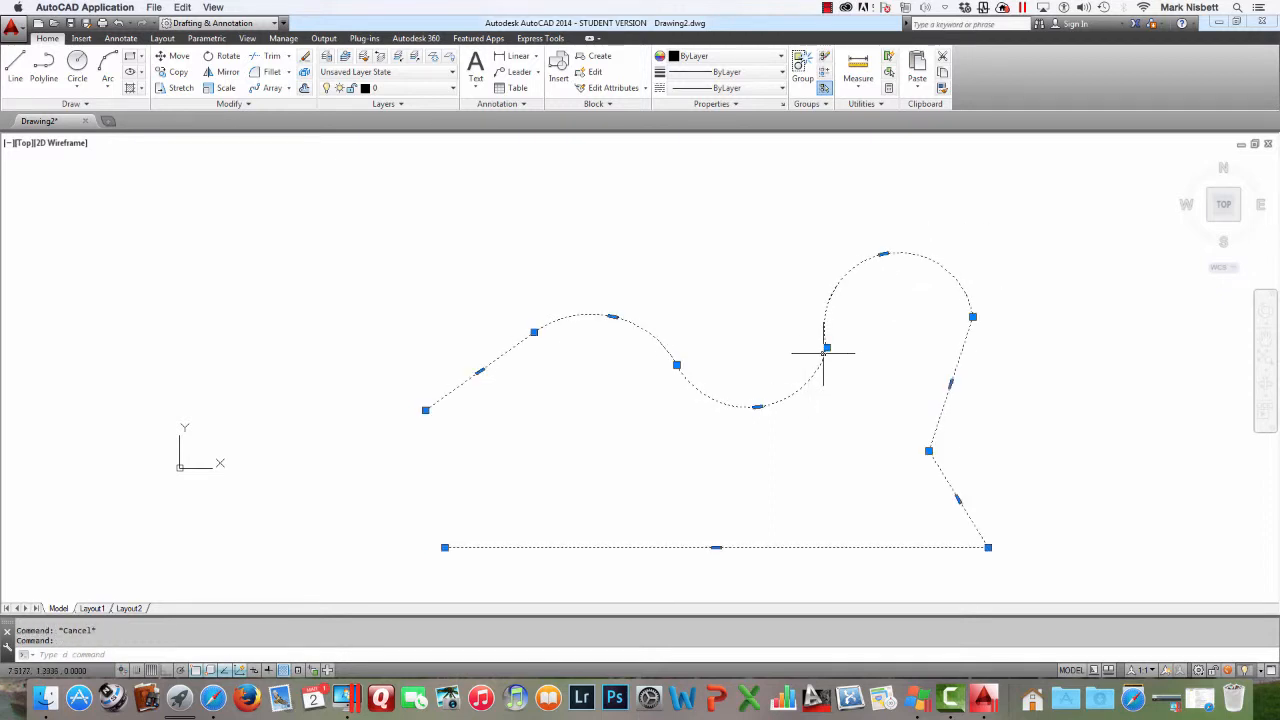
left_click(826, 348)
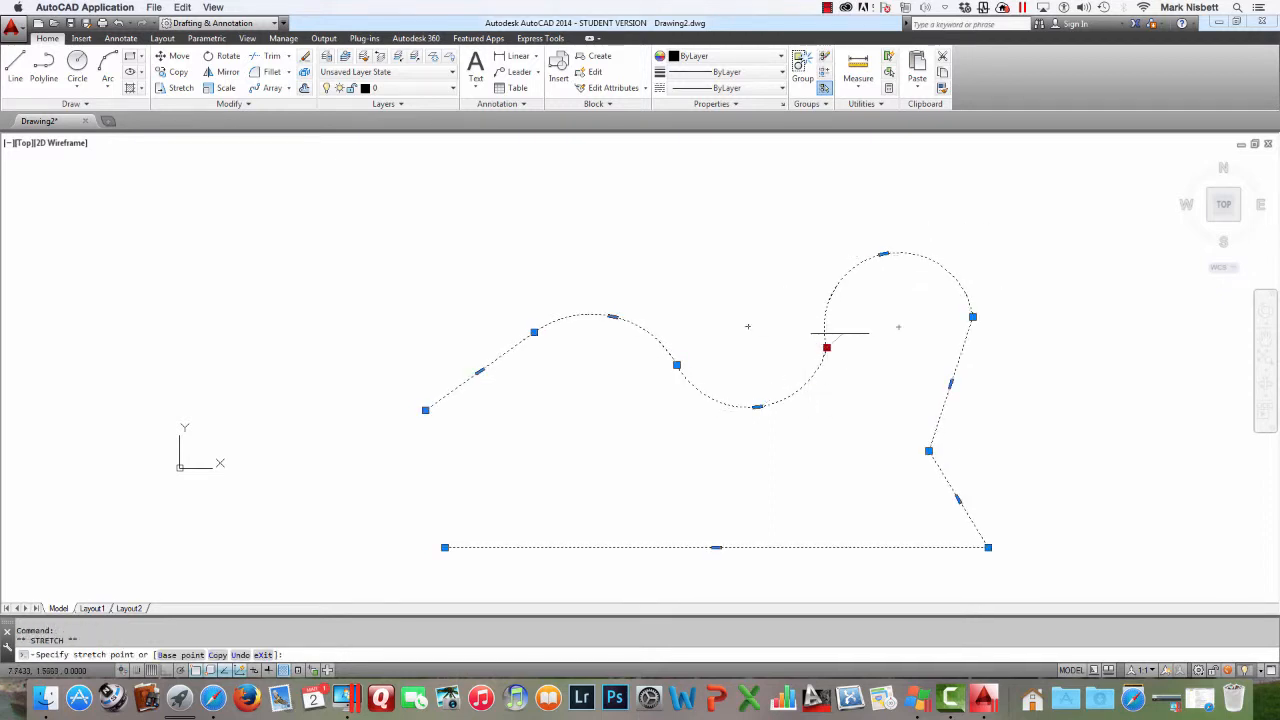
left_click(866, 337)
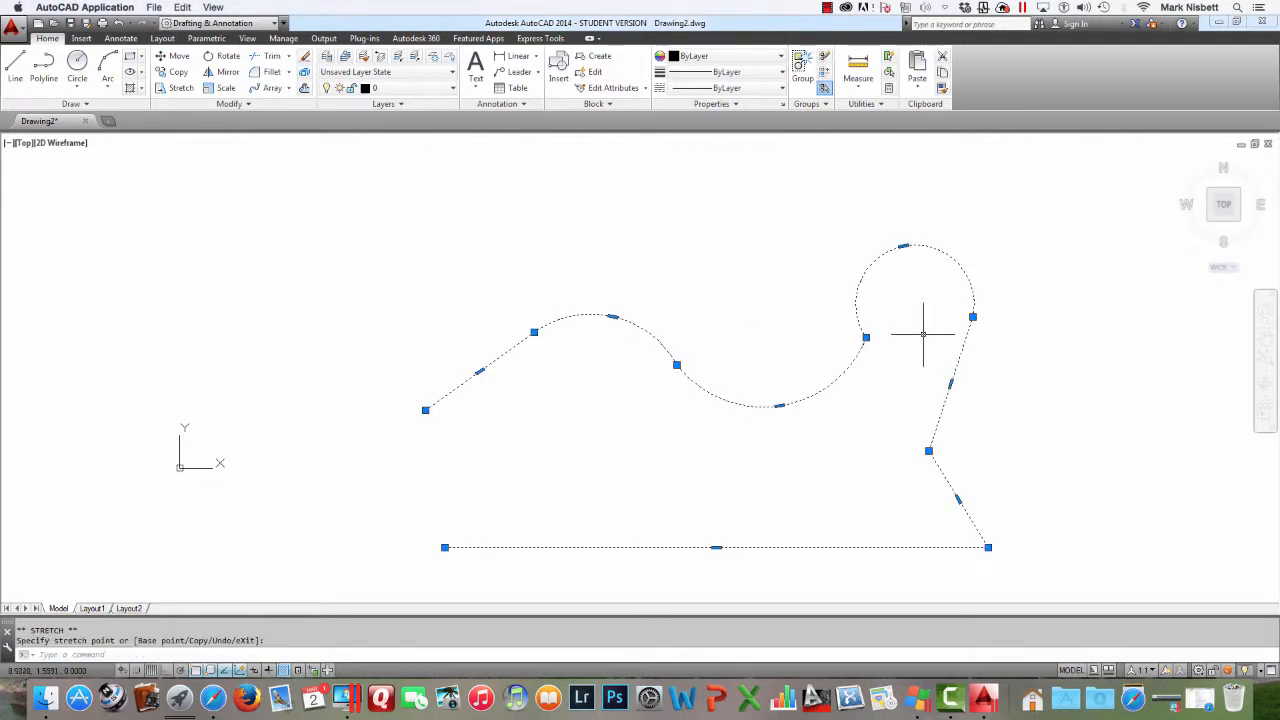
left_click(779, 405)
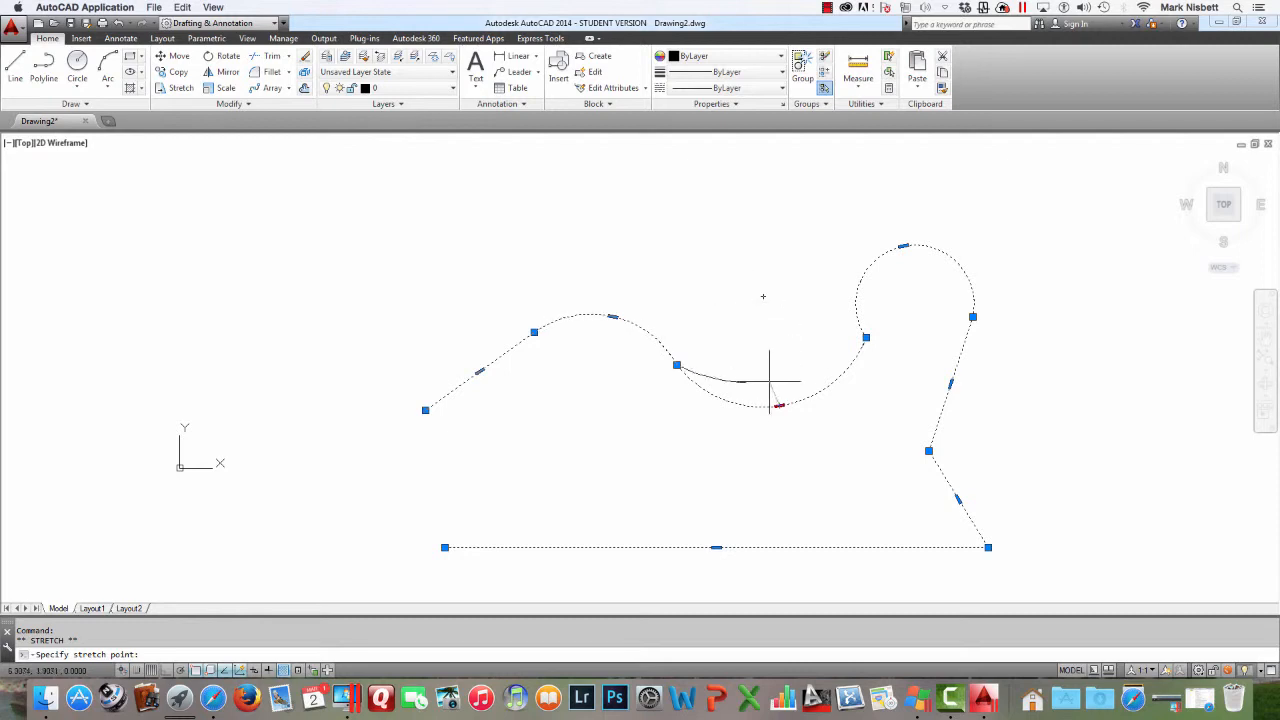
left_click(790, 433)
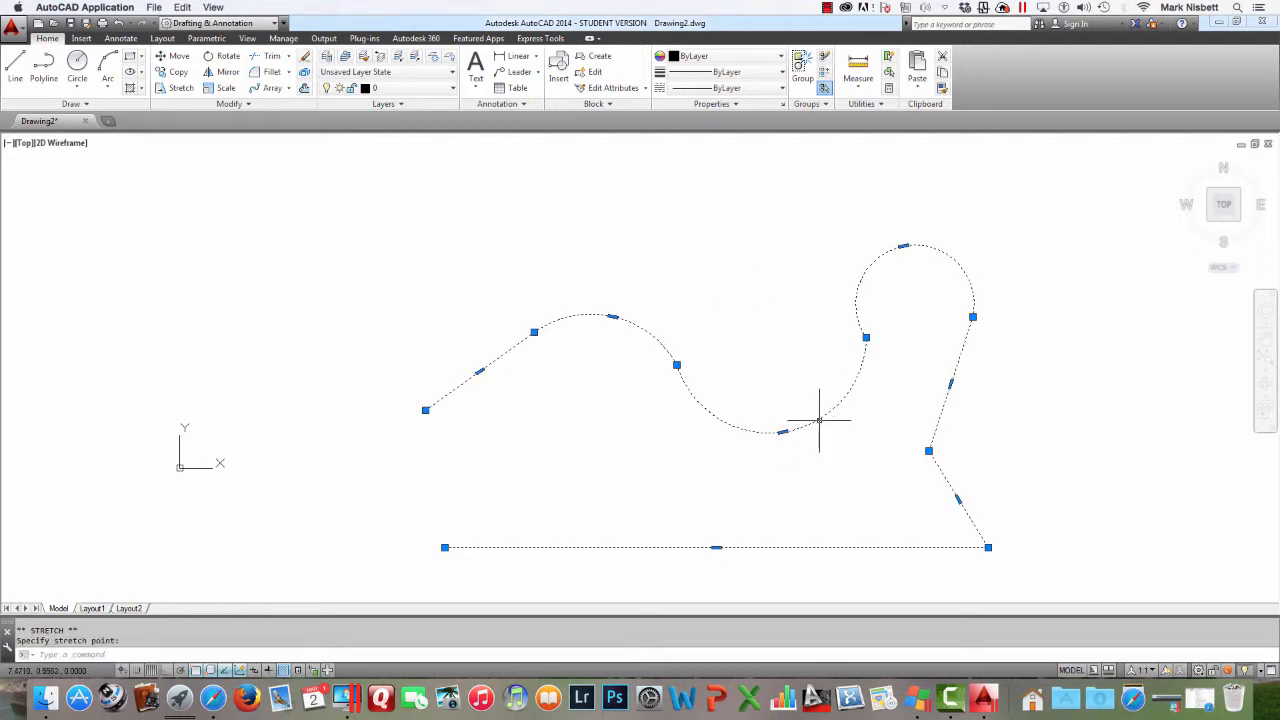
Close the polyline with Polyline Edit and reopen it
key("Escape")
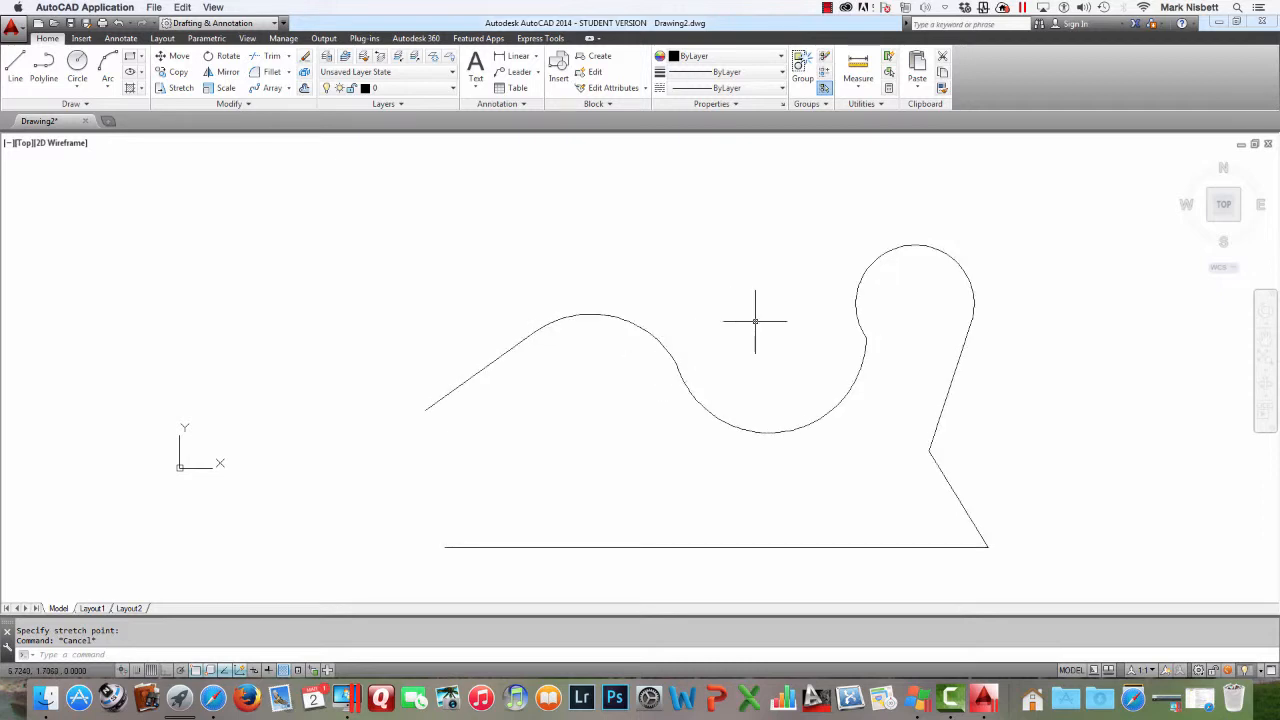
type("PE")
key("Return")
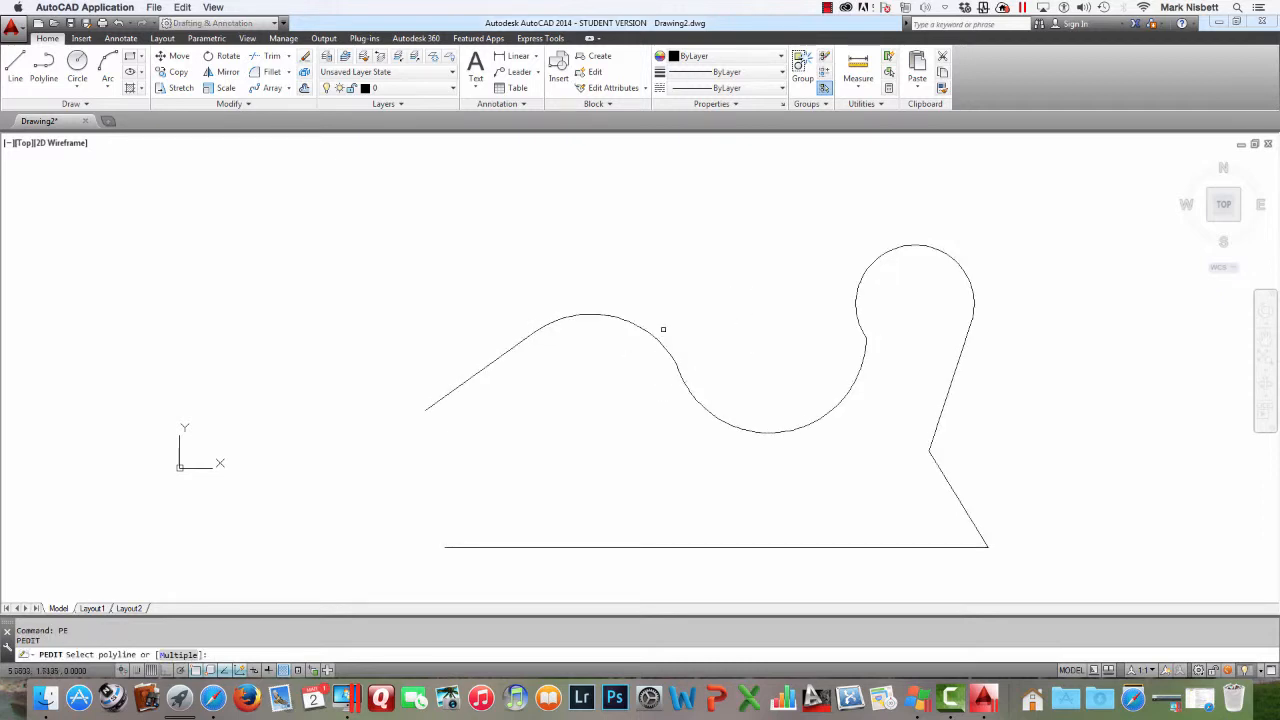
left_click(658, 338)
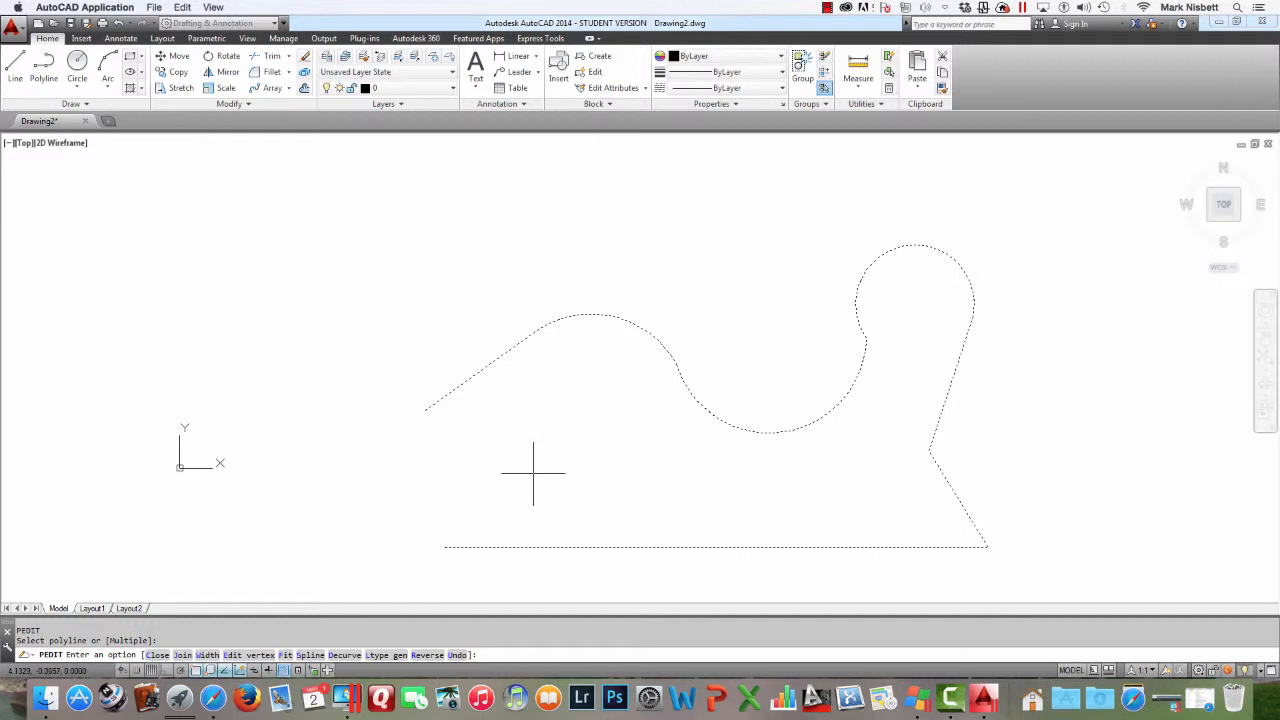
key("Return")
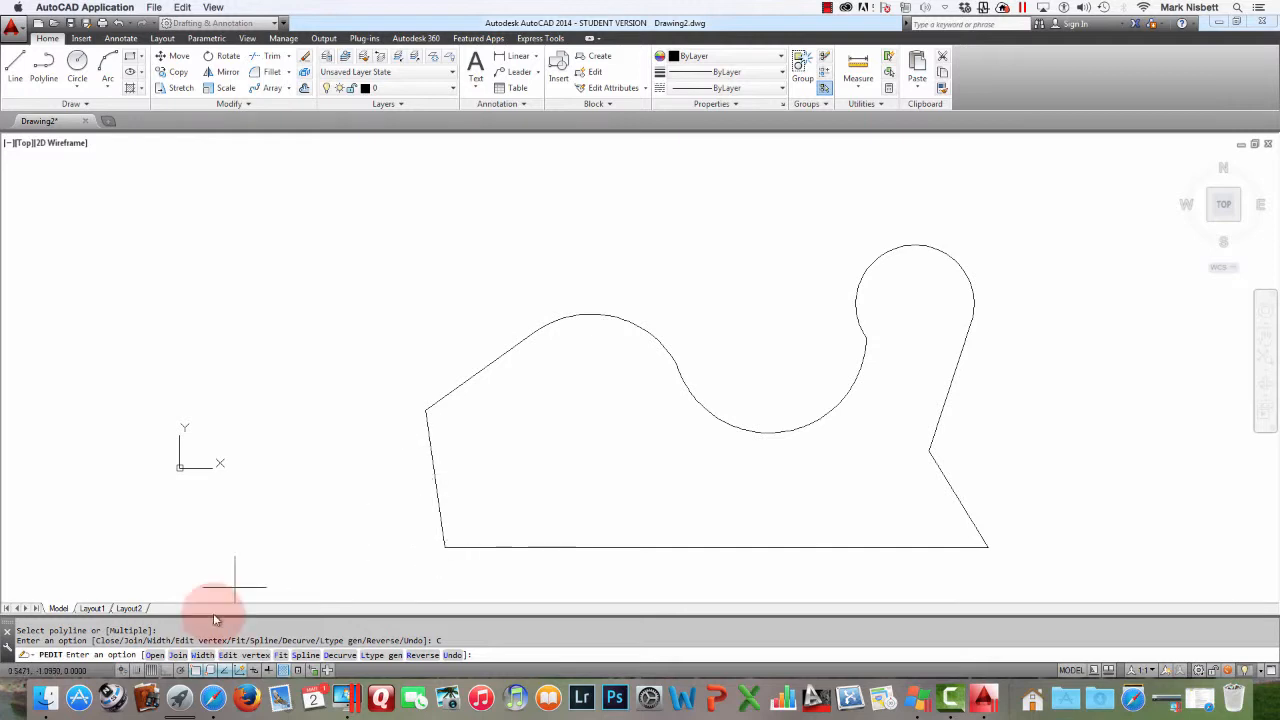
left_click(154, 656)
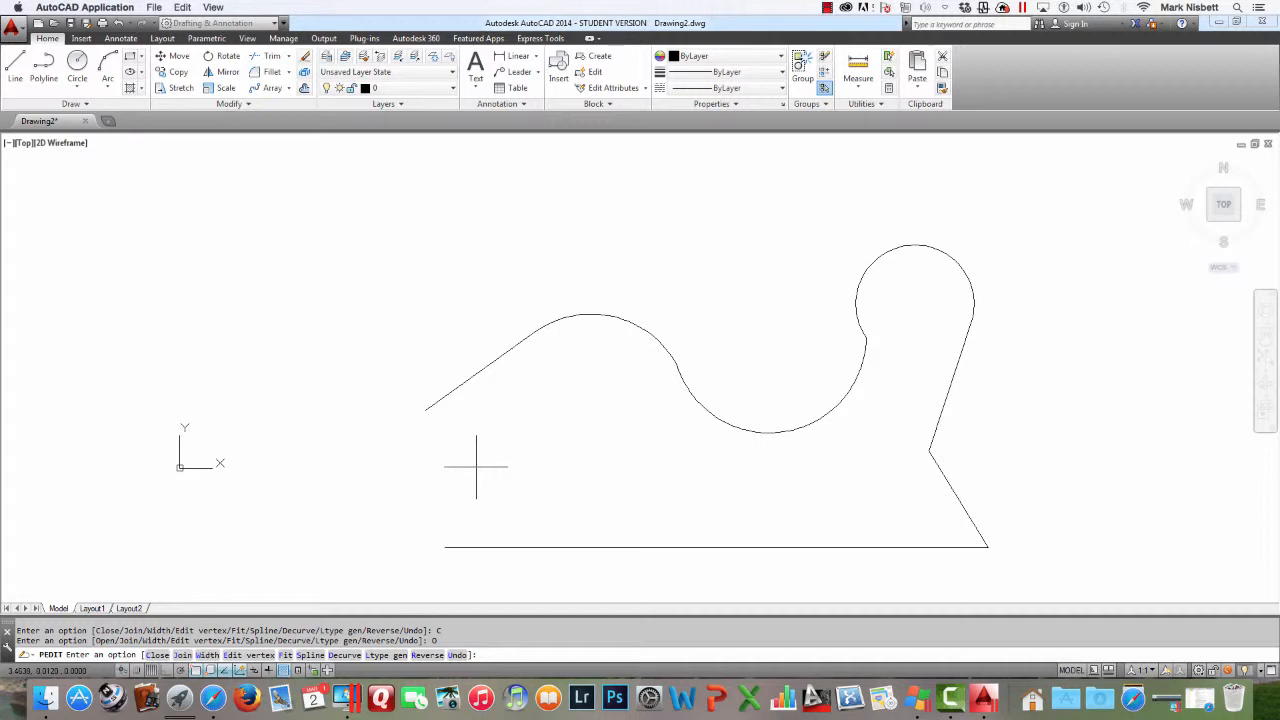
Set the width of all polyline segments to 0.1, inspect the joint between the arcs, and exit Polyline Edit
key("Return")
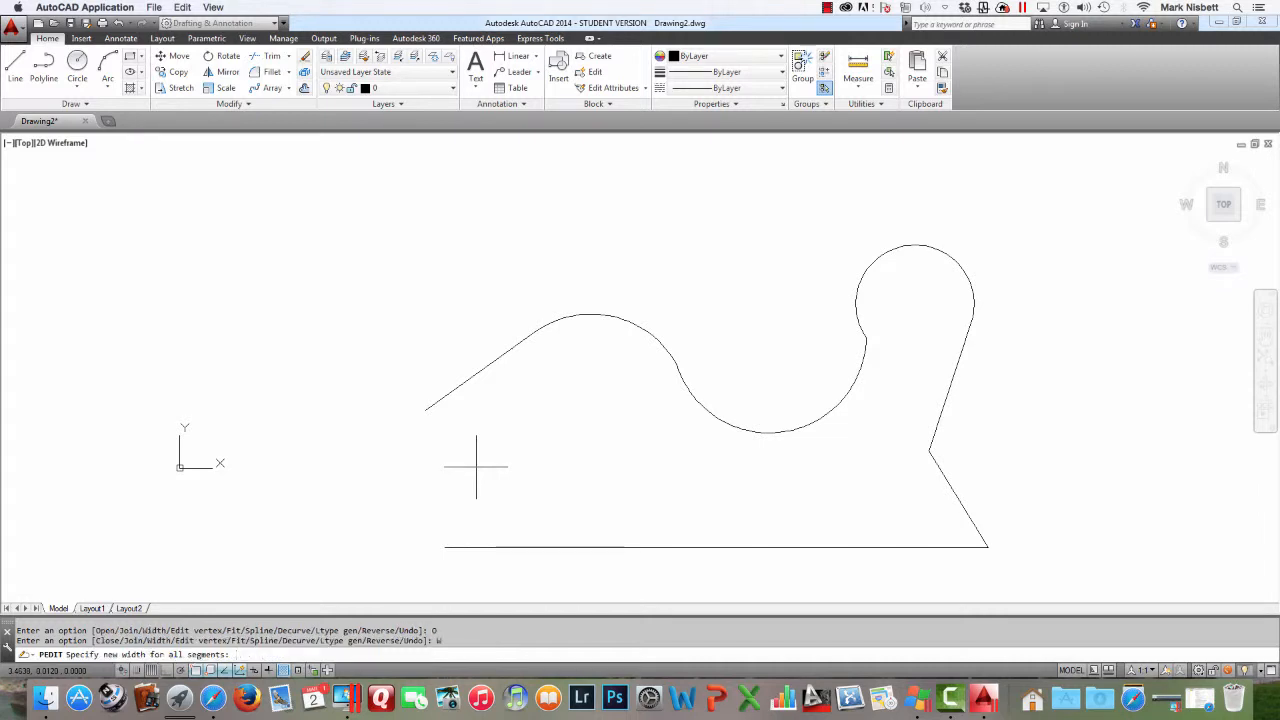
type(".1")
key("Return")
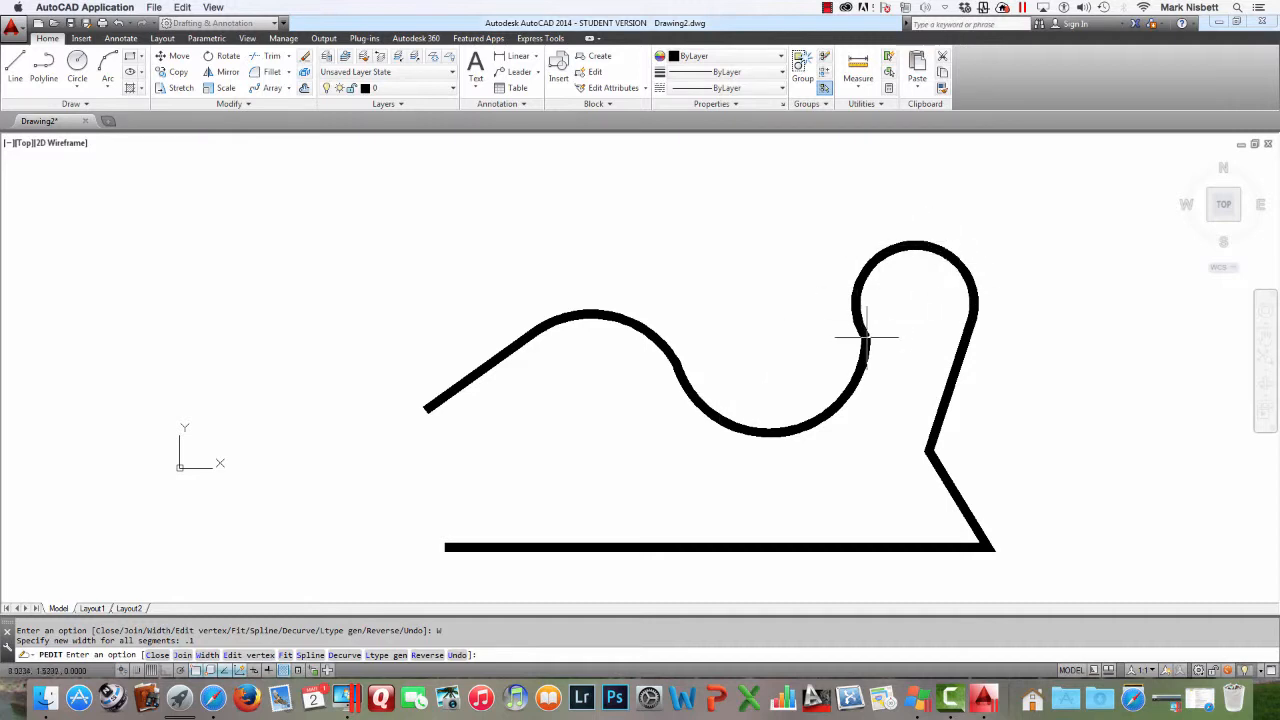
scroll(878, 337, "up", 3)
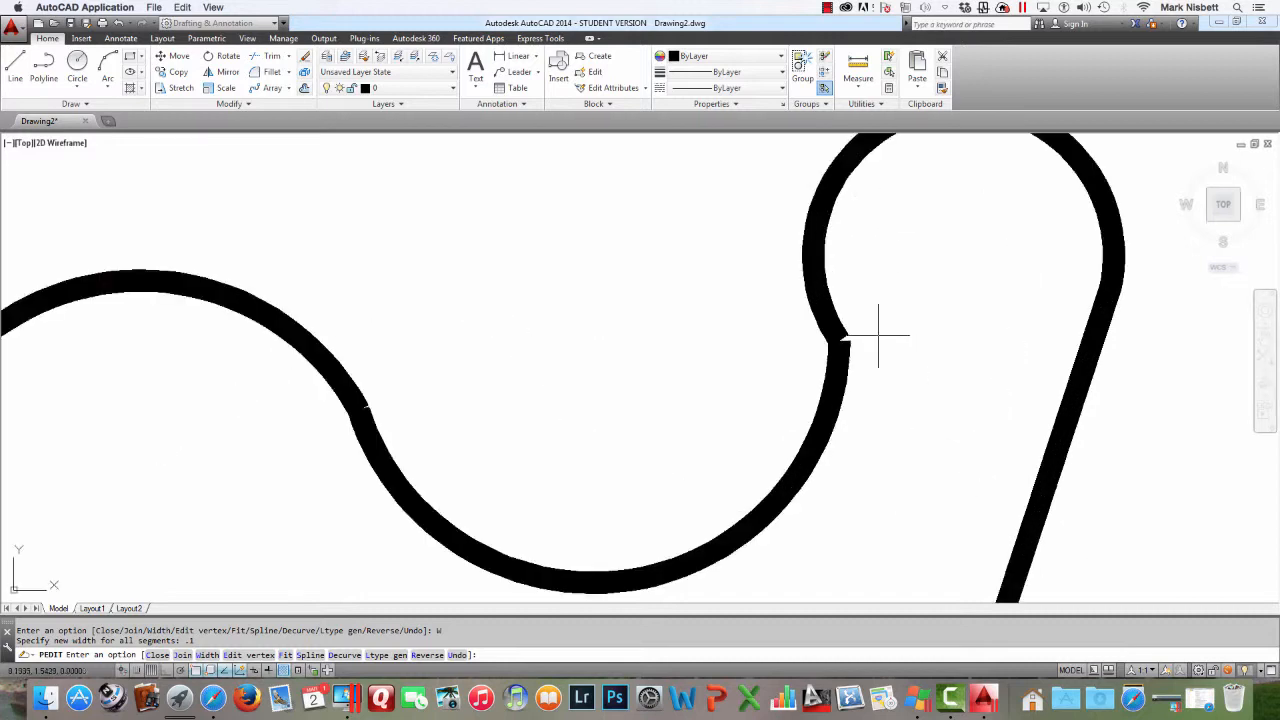
scroll(878, 337, "up", 4)
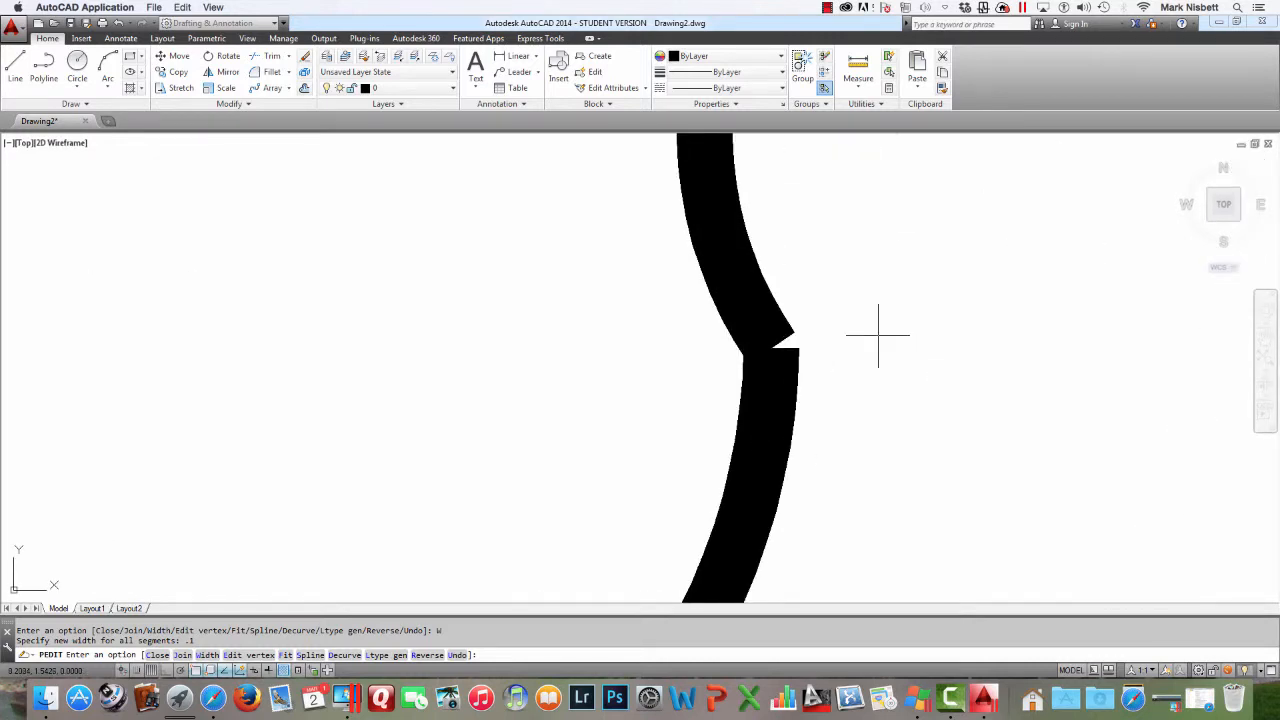
scroll(878, 337, "down", 7)
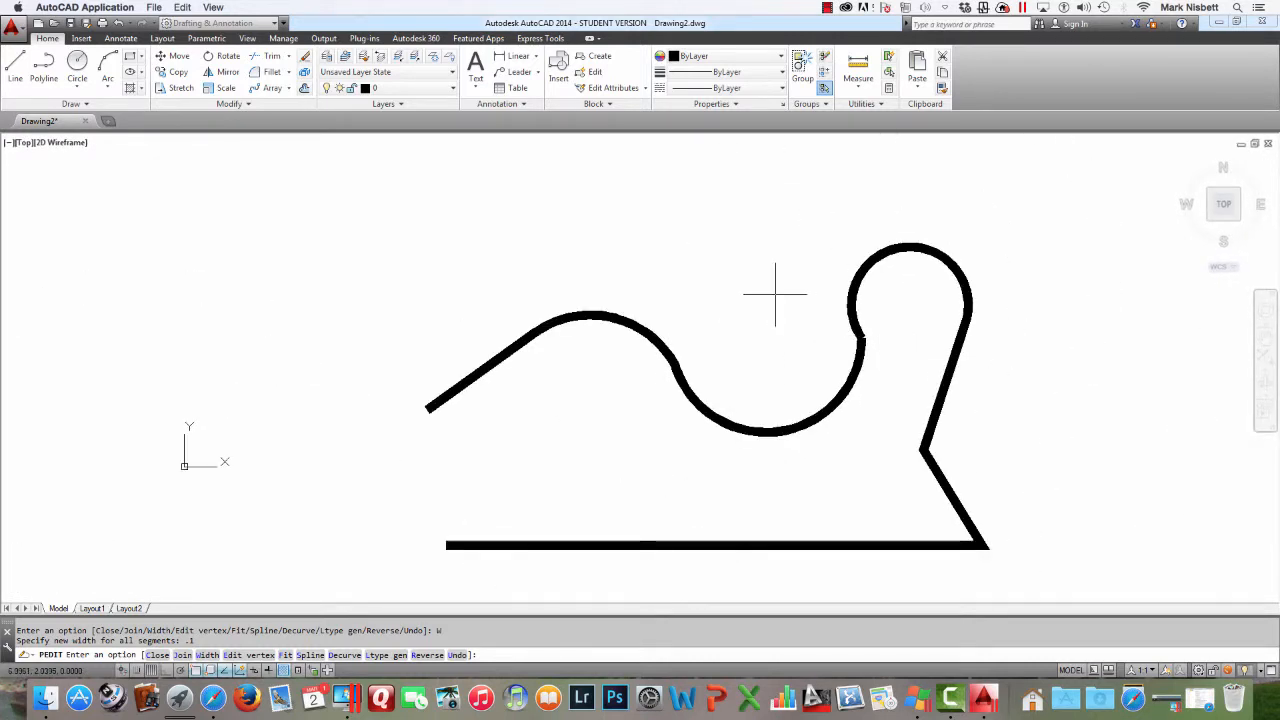
key("Return")
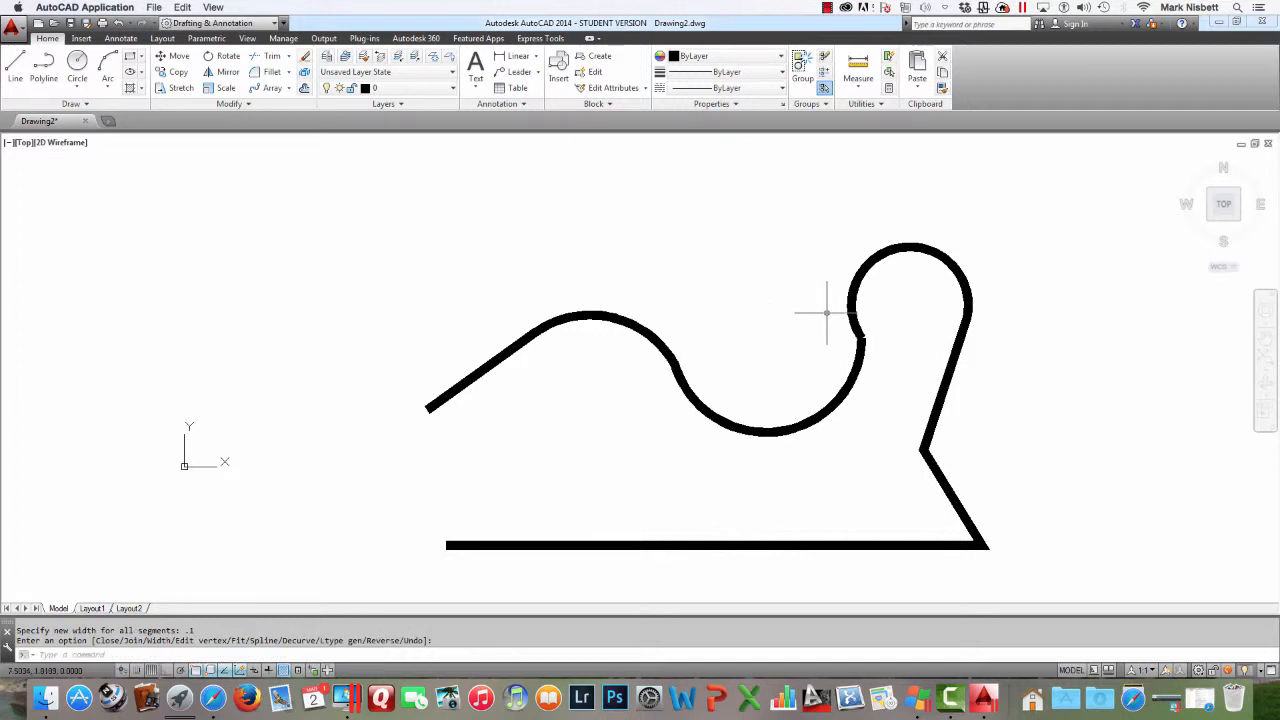
Undo the polyline width change
scroll(882, 341, "up", 8)
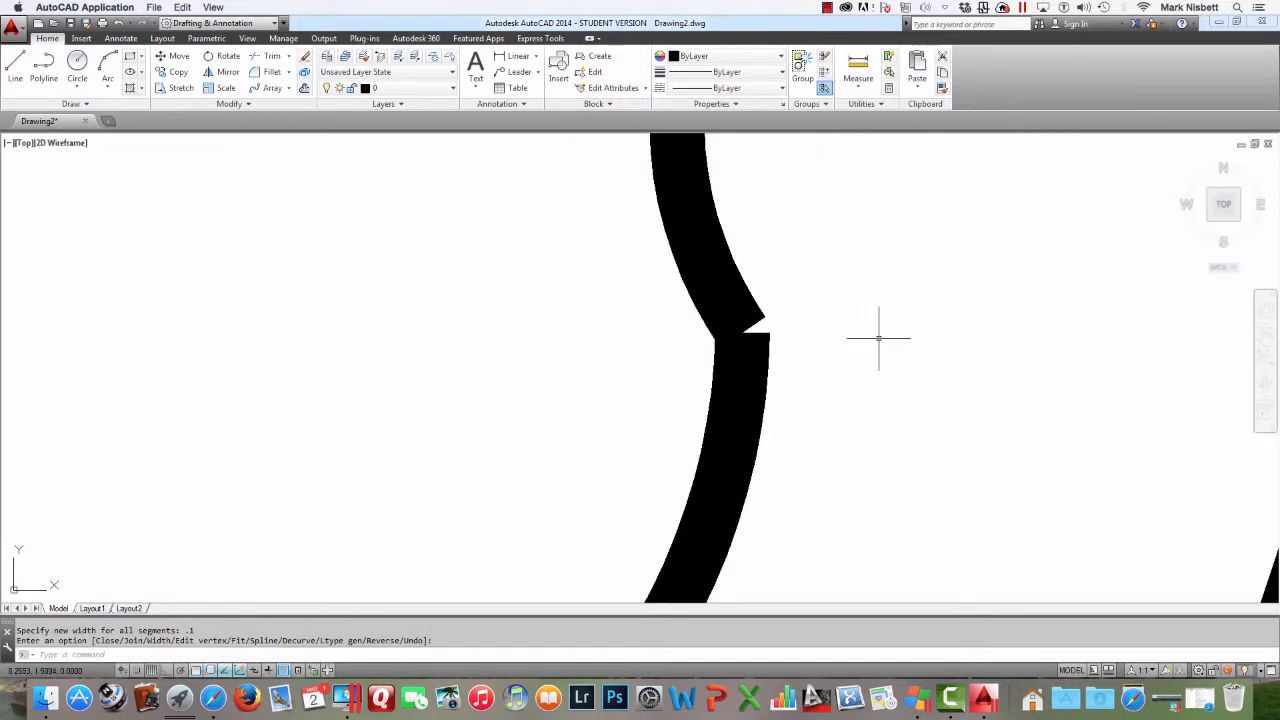
scroll(879, 338, "down", 7)
scroll(876, 338, "down", 3)
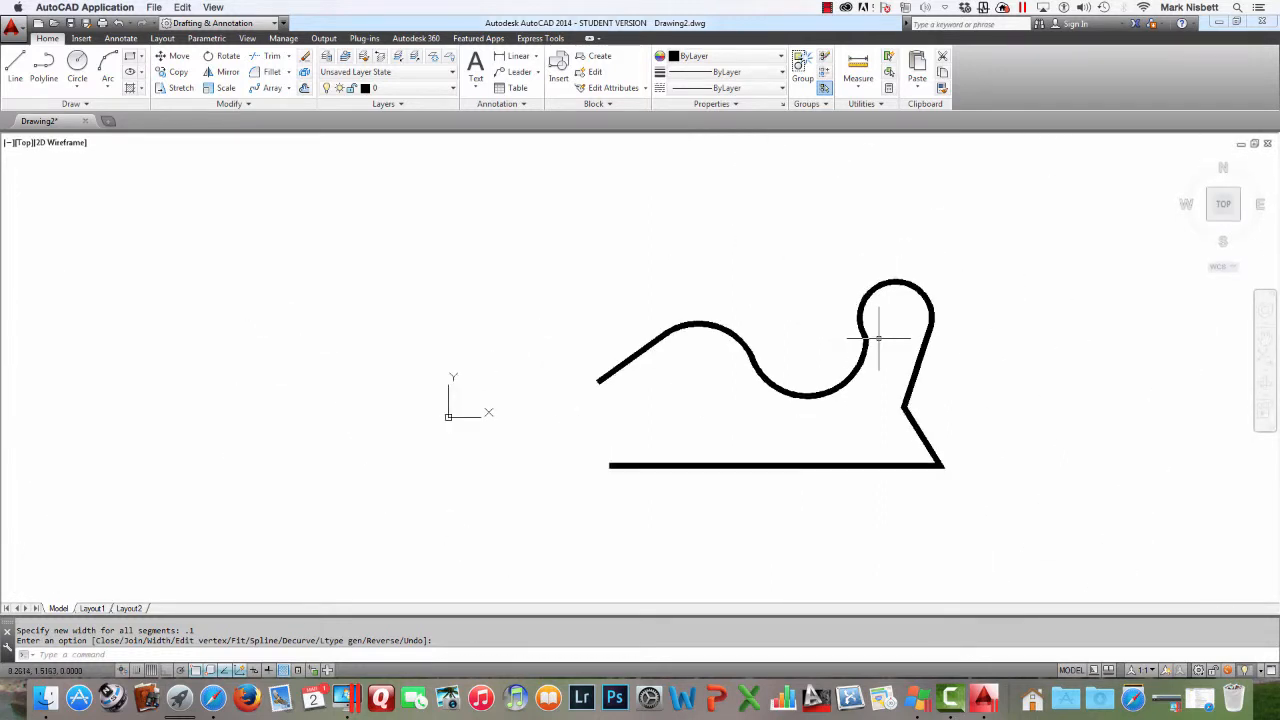
scroll(880, 337, "up", 2)
key("Return")
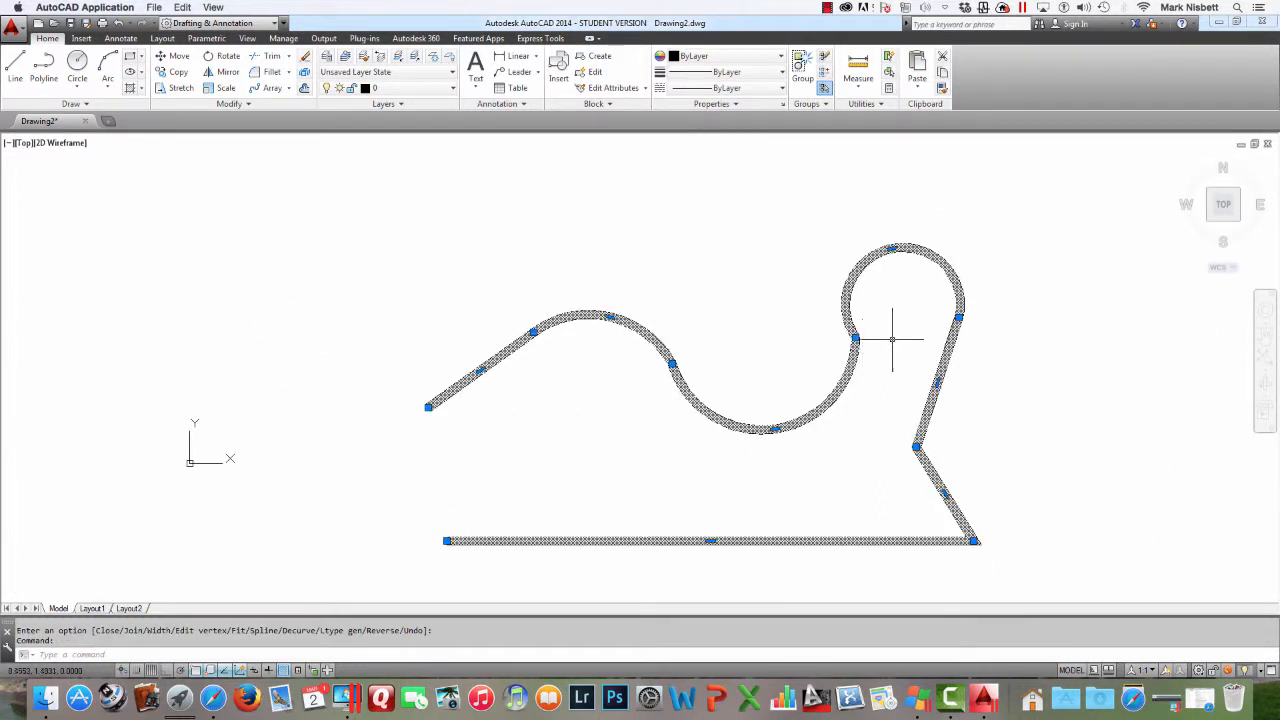
type("u")
key("Return")
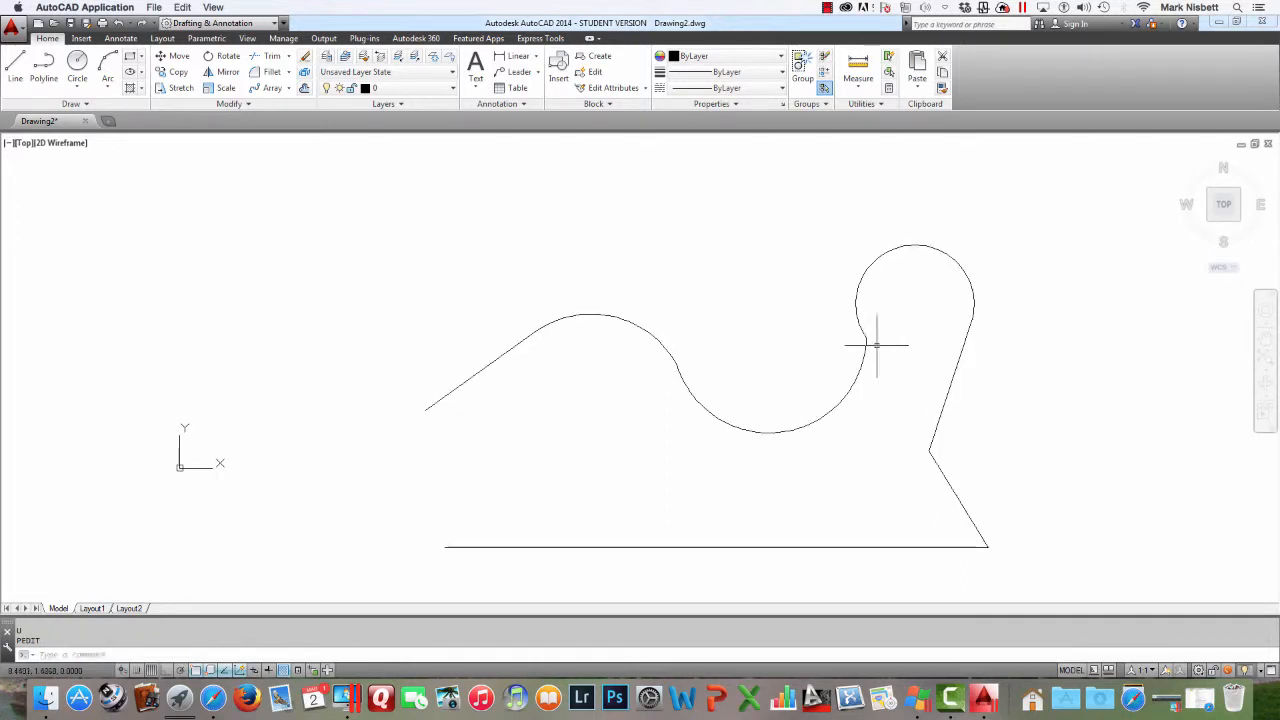
Start Edit vertex on the polyline and step the vertex marker forward through several vertices with Next
type("PE")
key("Return")
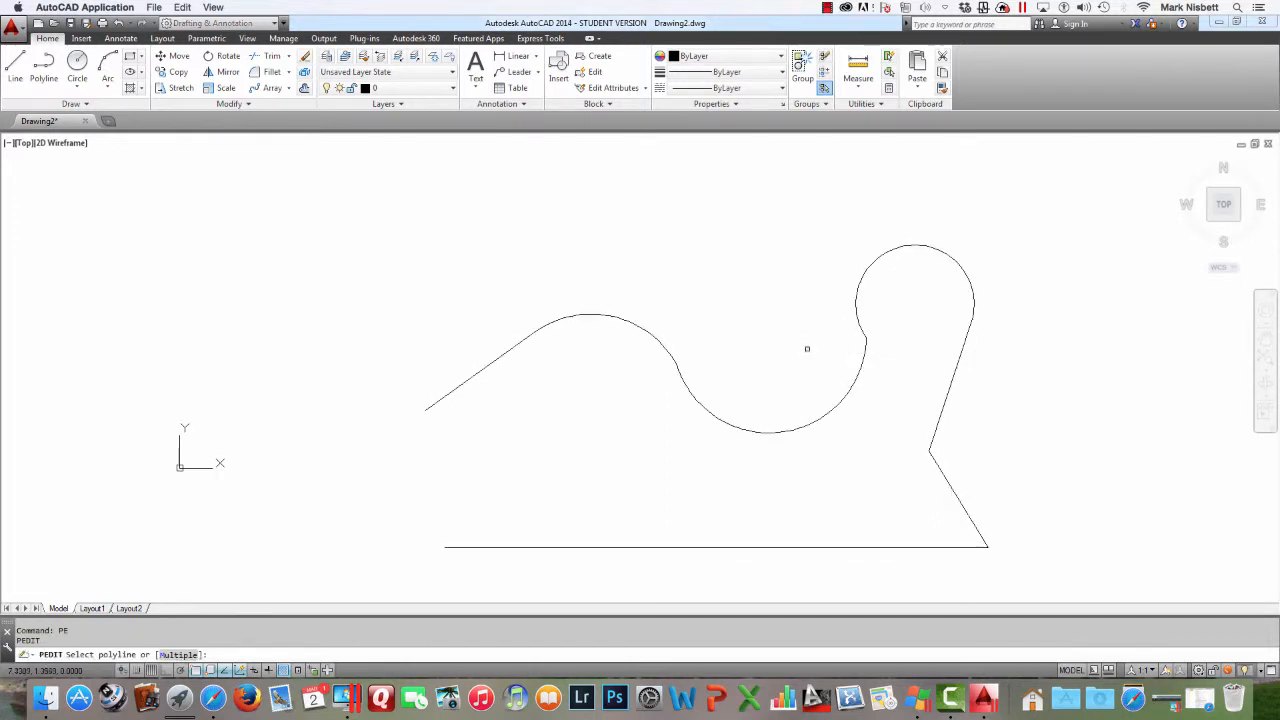
left_click(820, 423)
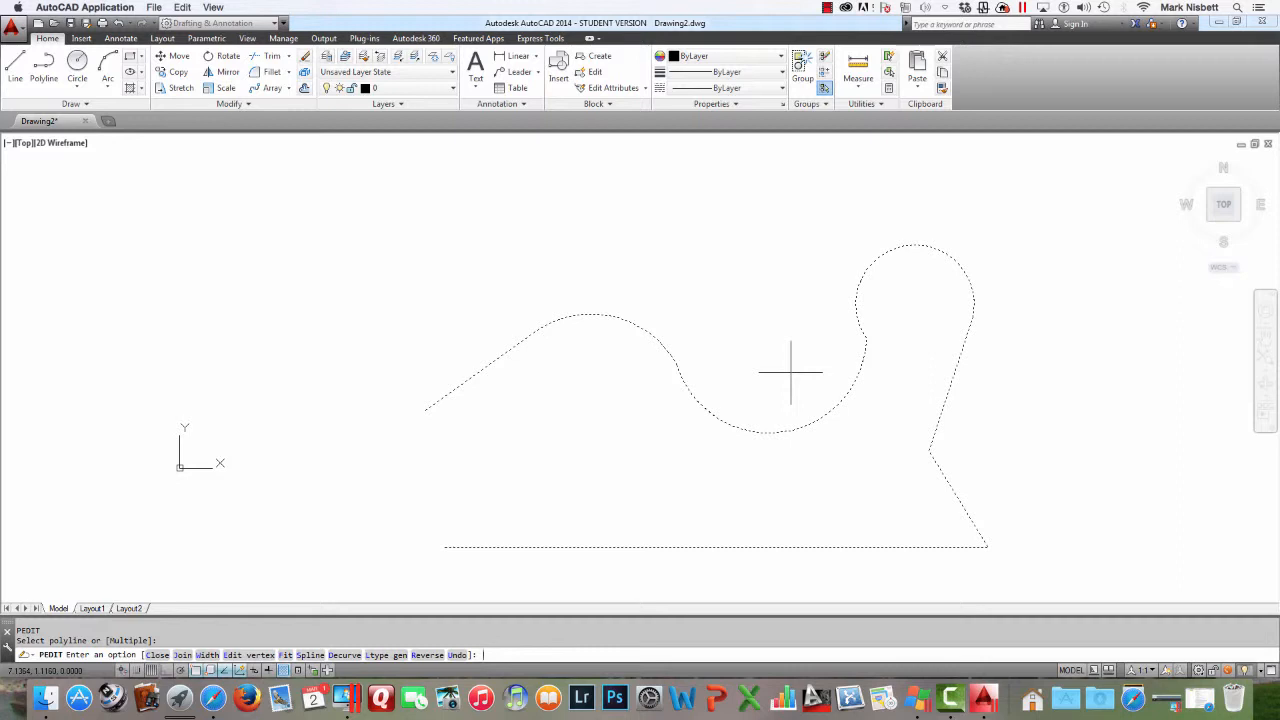
key("Return")
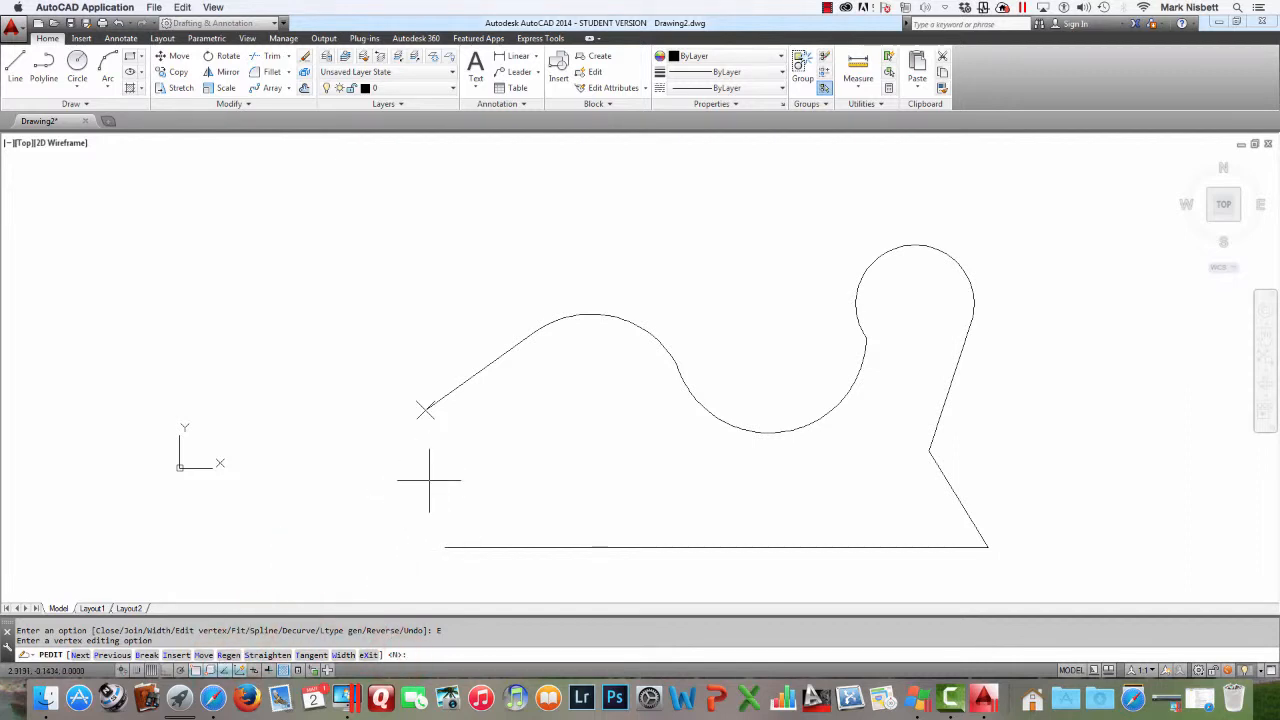
key("Return")
key("Return")
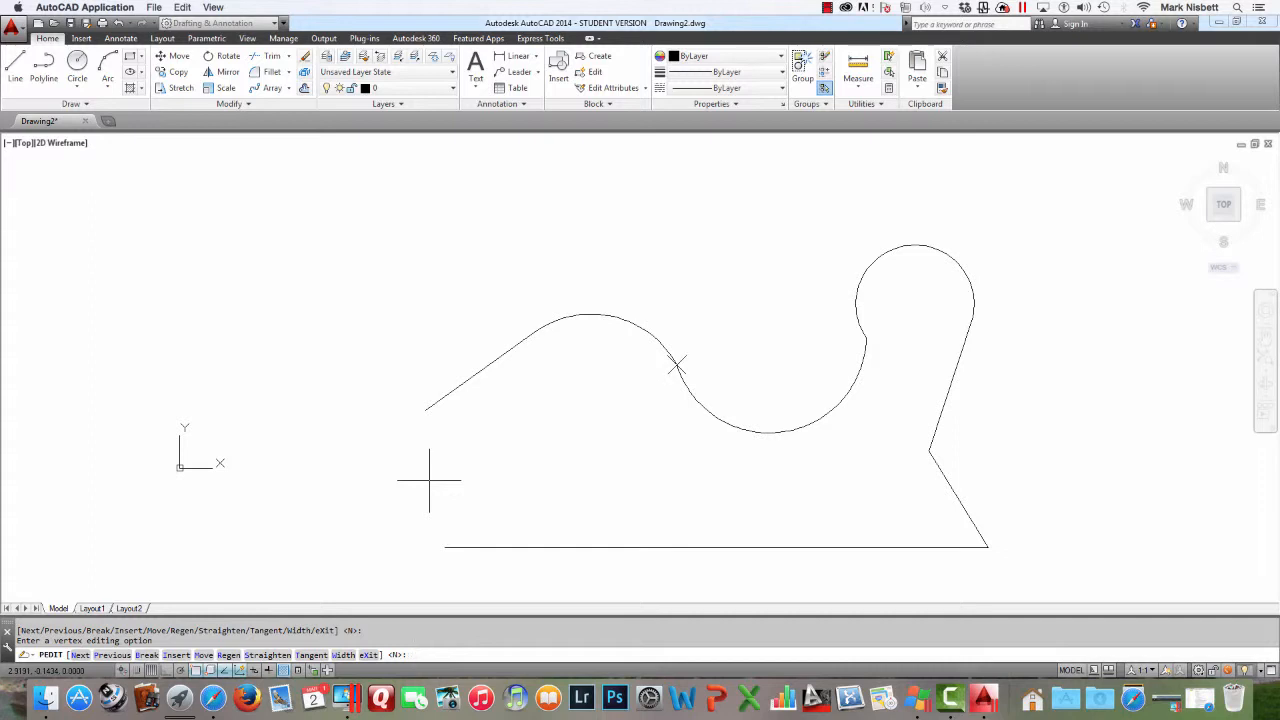
Step the vertex marker back through the vertices with Previous
key("Return")
Step the vertex marker forward again with Next and exit vertex editing
key("Return")
key("Return")
key("Return")
key("Return")
type("P")
key("Return")
key("Return")
key("Return")
key("Return")
key("Return")
key("Return")
key("Return")
type("N")
key("Return")
key("Return")
type("x")
key("Return")
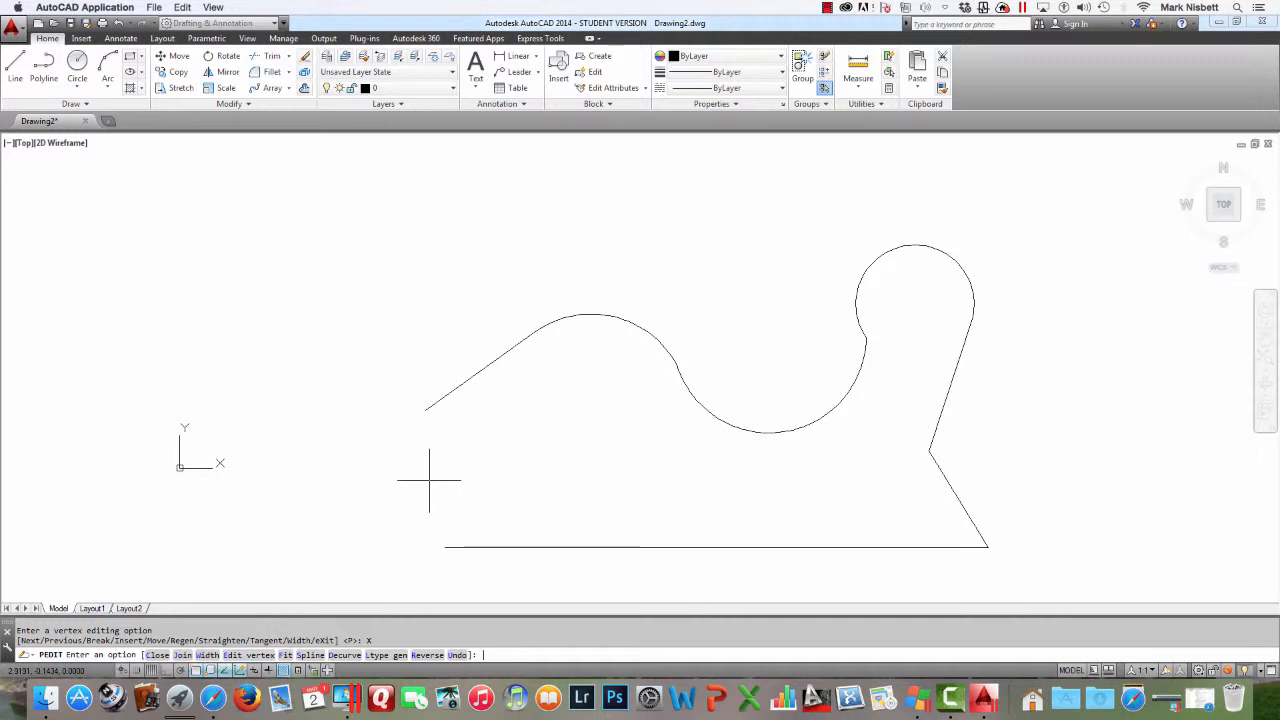
Restart Edit vertex on the polyline
type("E")
key("Return")
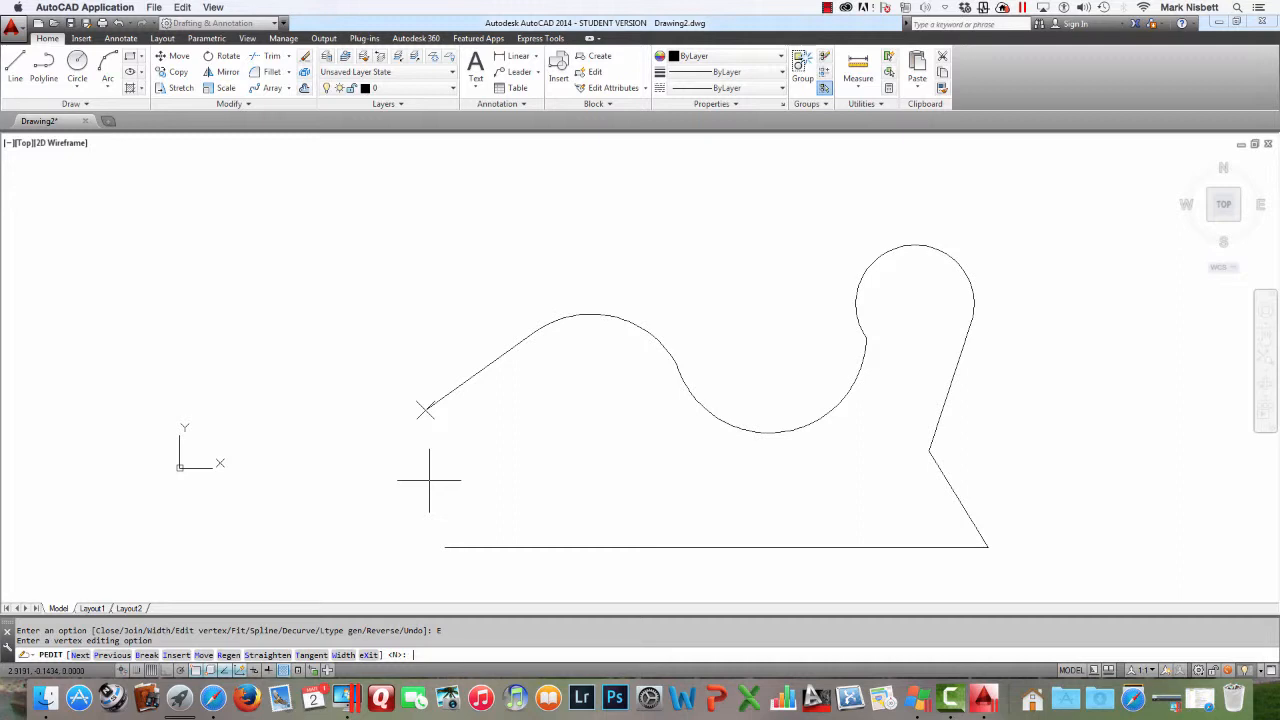
Taper the first segment's width from 0 at the starting vertex to 1 at the end
type("w")
key("Return")
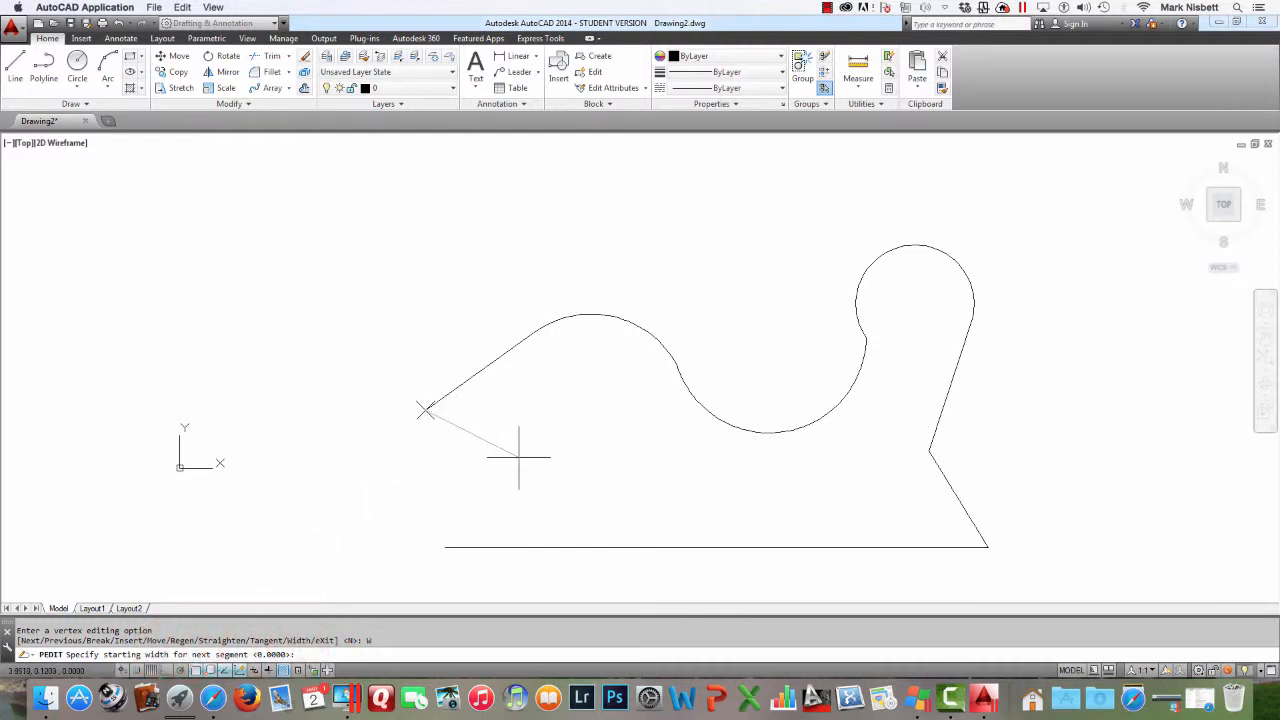
key("Return")
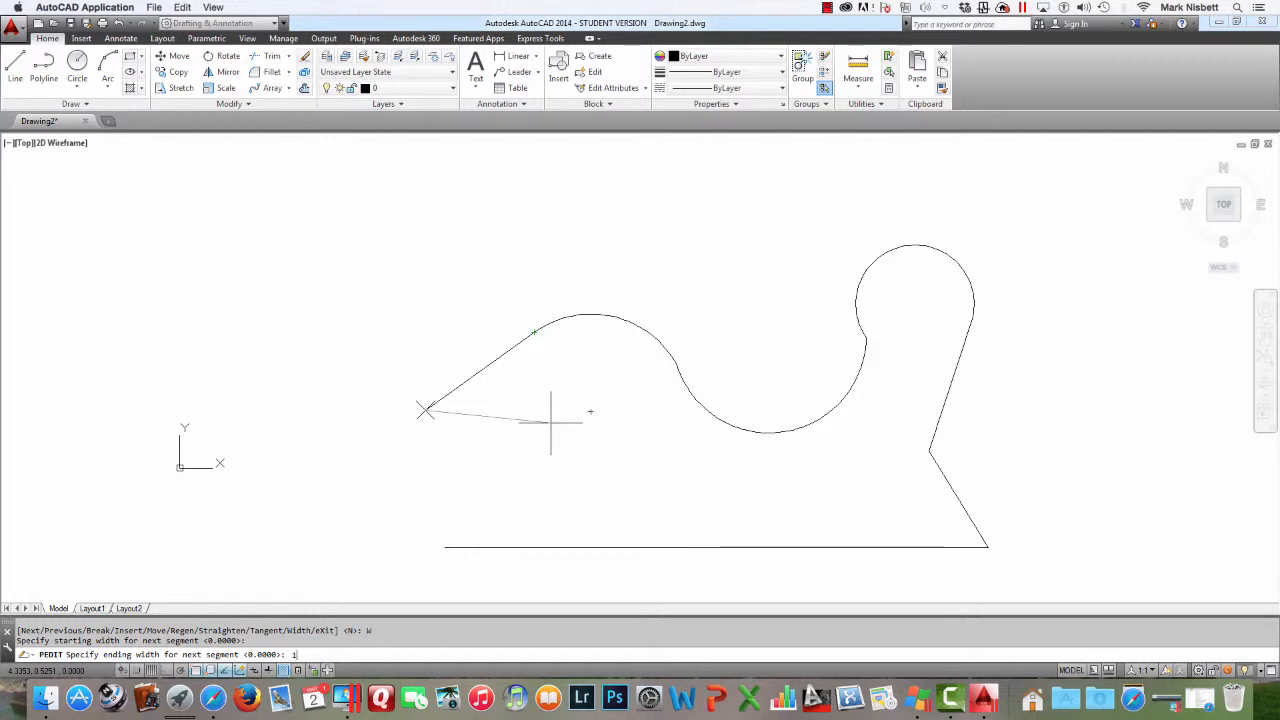
key("Return")
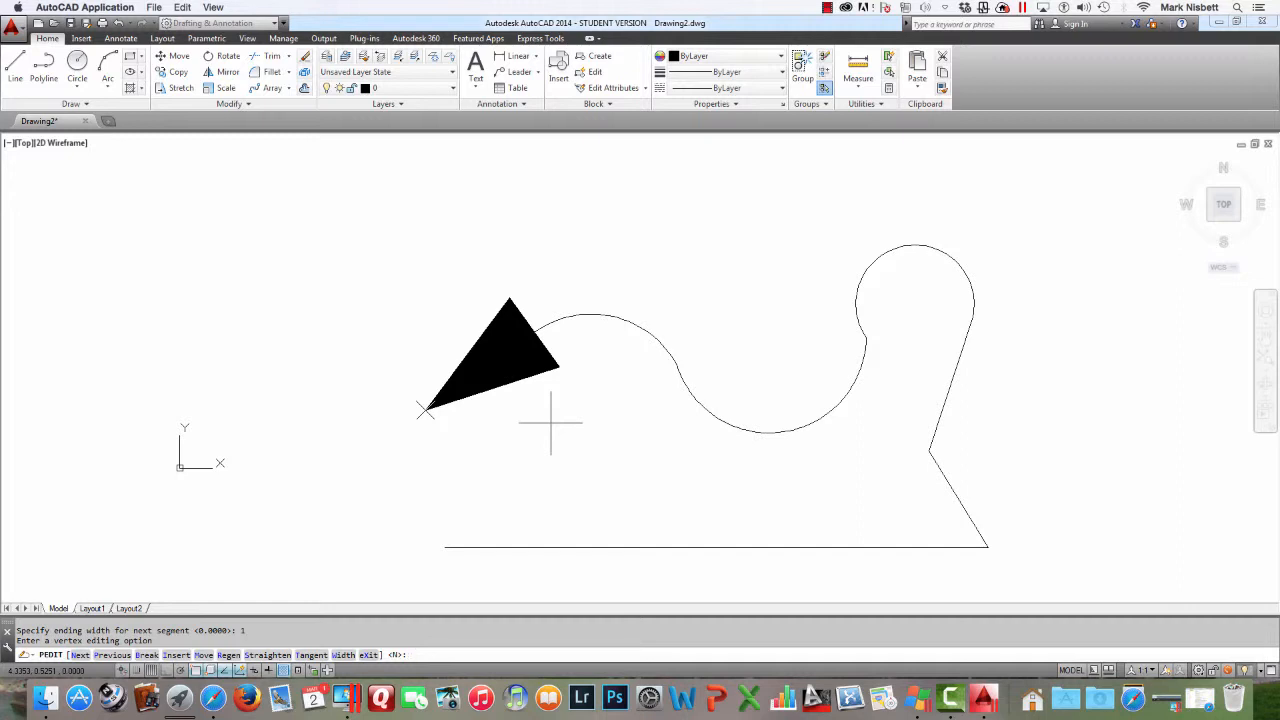
Move to the next vertex and taper the following arc segment's width from 1 down to 0
type("n")
key("Return")
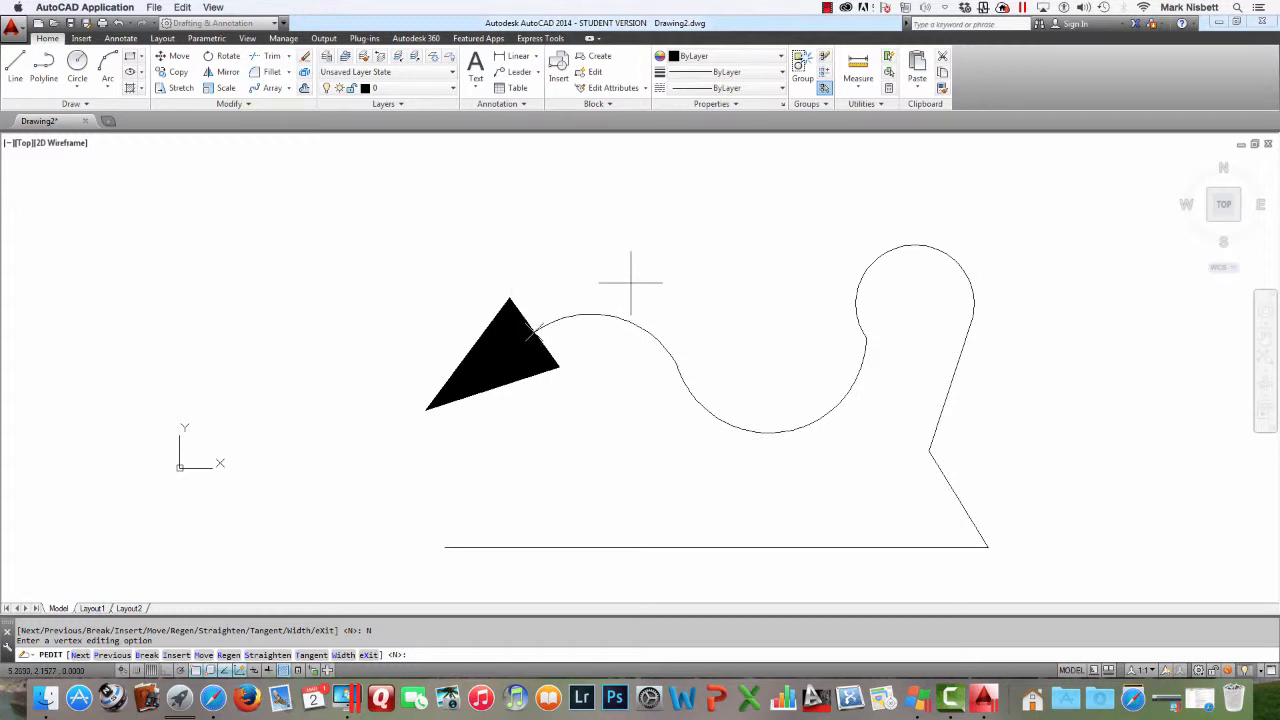
type("w")
key("Return")
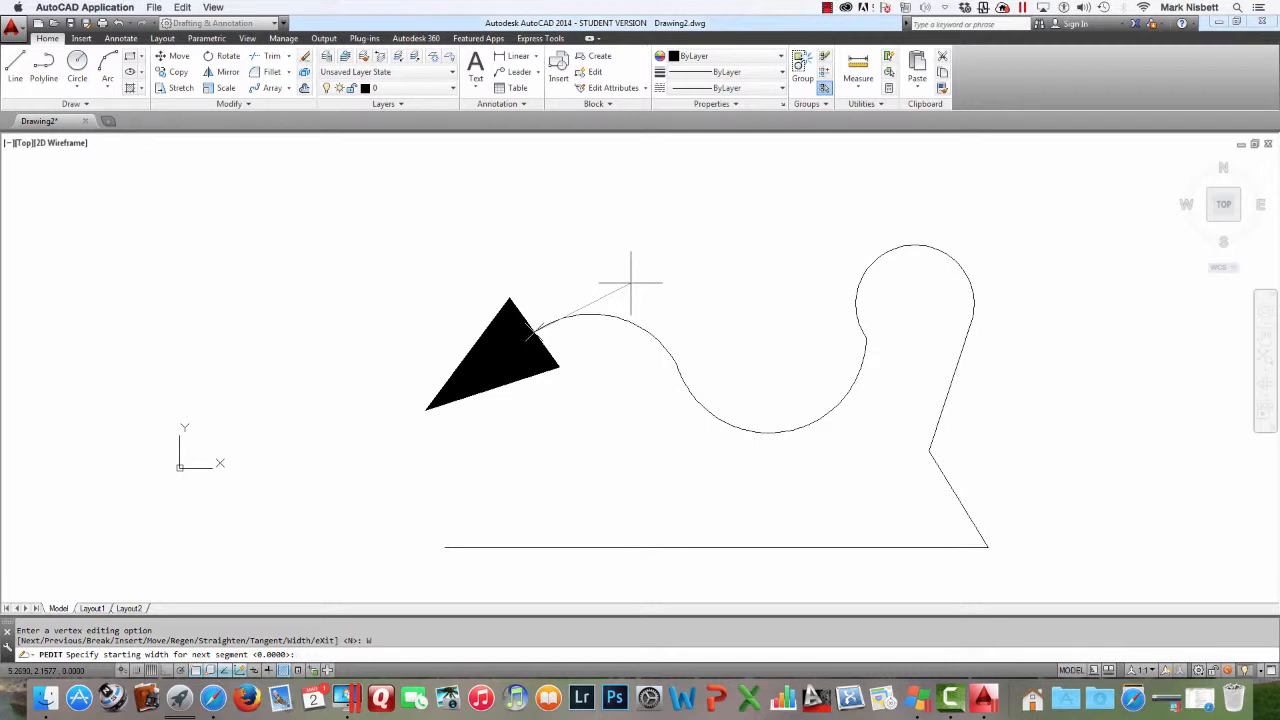
type("1")
key("Return")
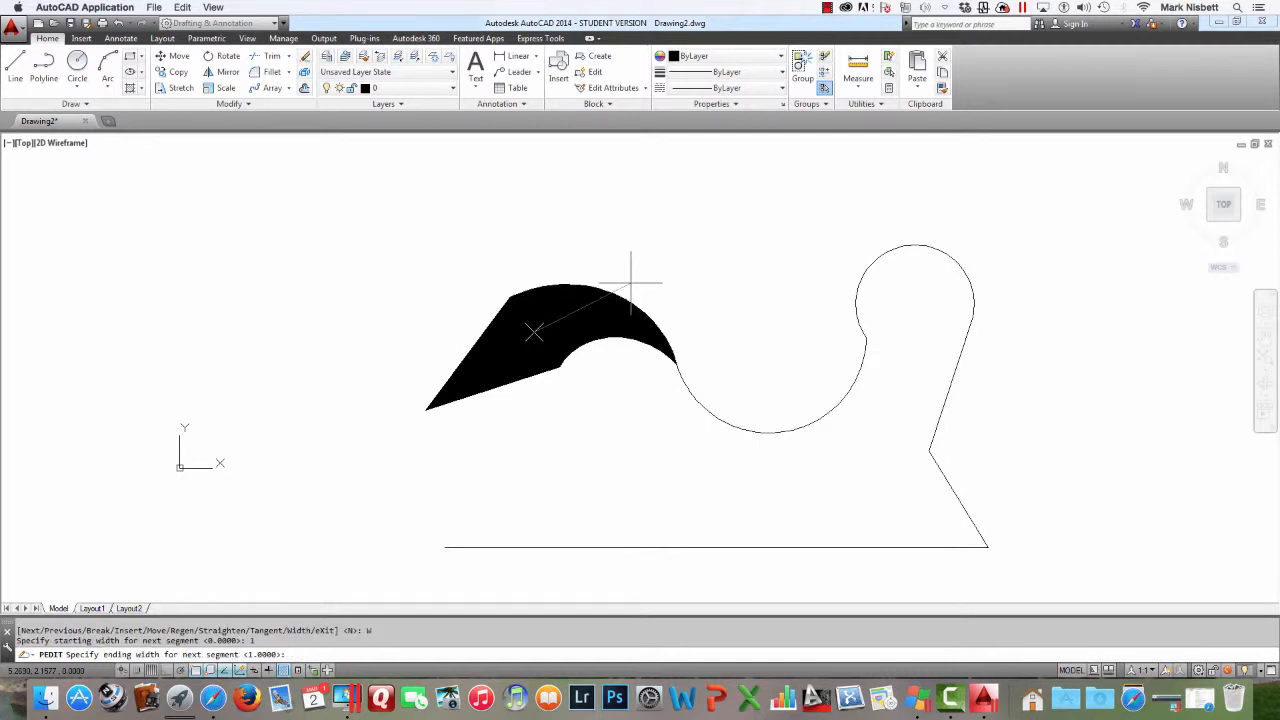
type("0")
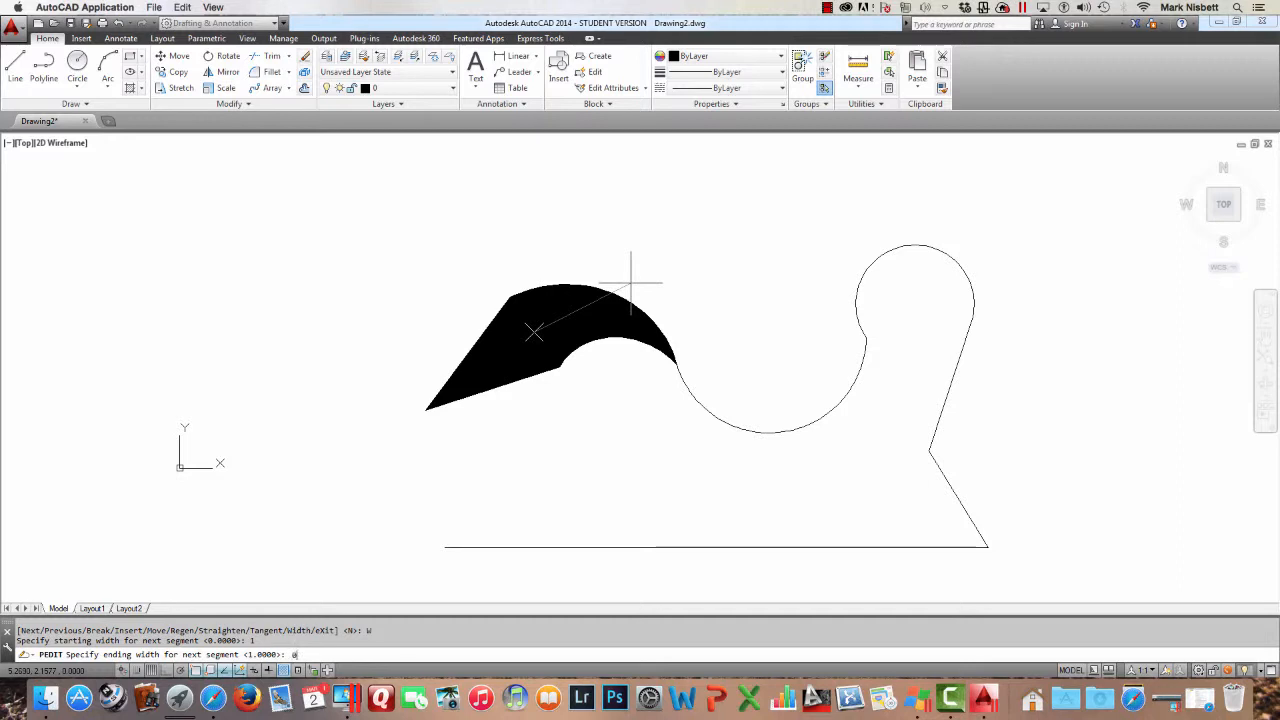
key("Return")
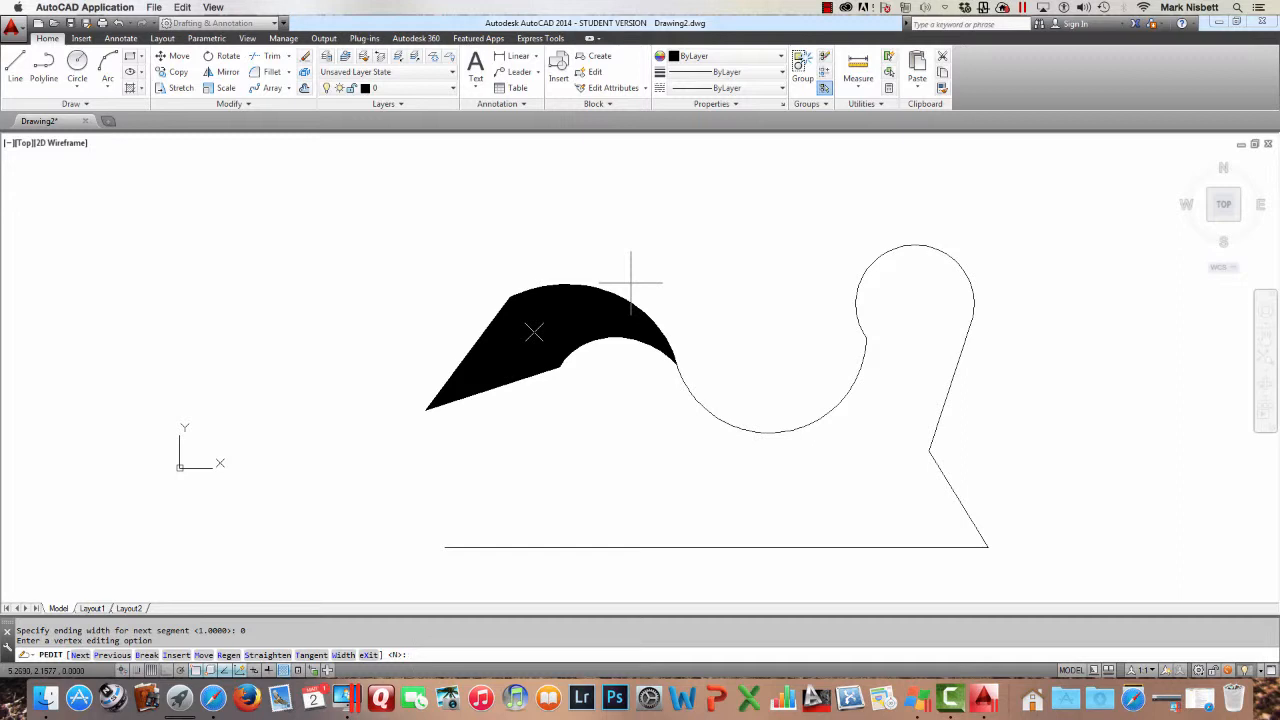
Move to the next vertex and taper the following arc segment's width from 0 to 0.25
type("N")
key("Return")
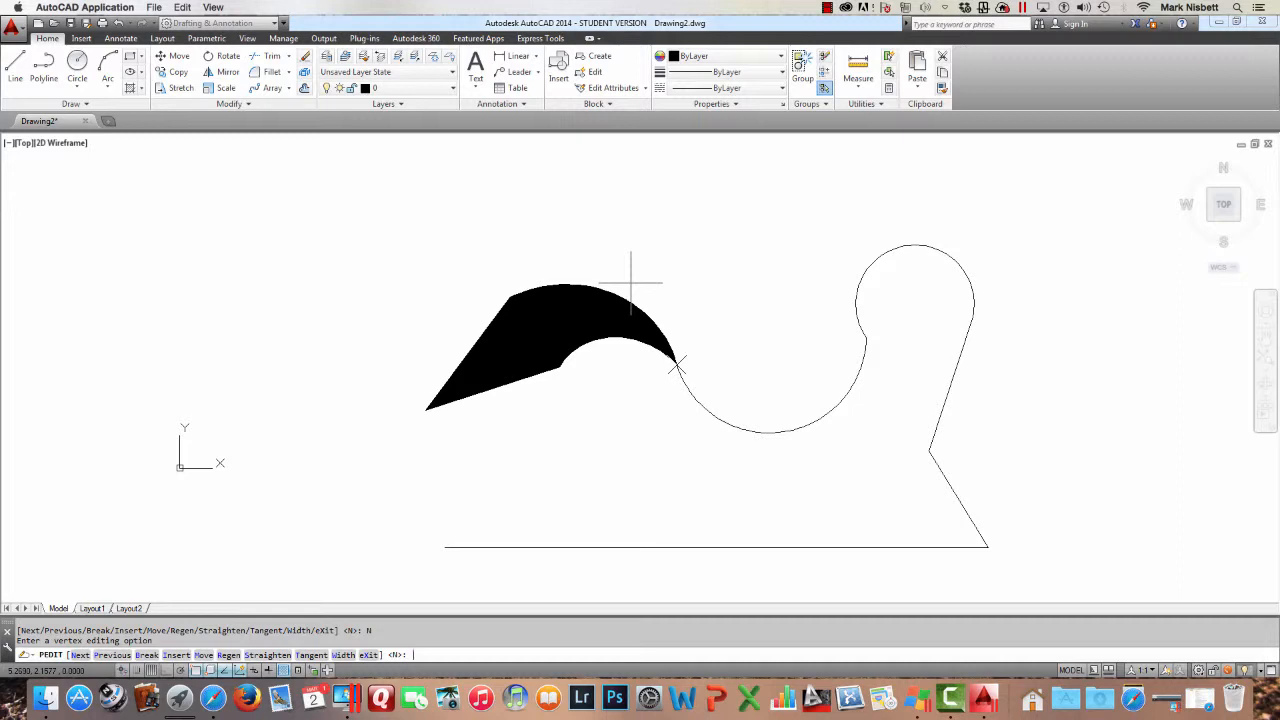
type("W")
key("Return")
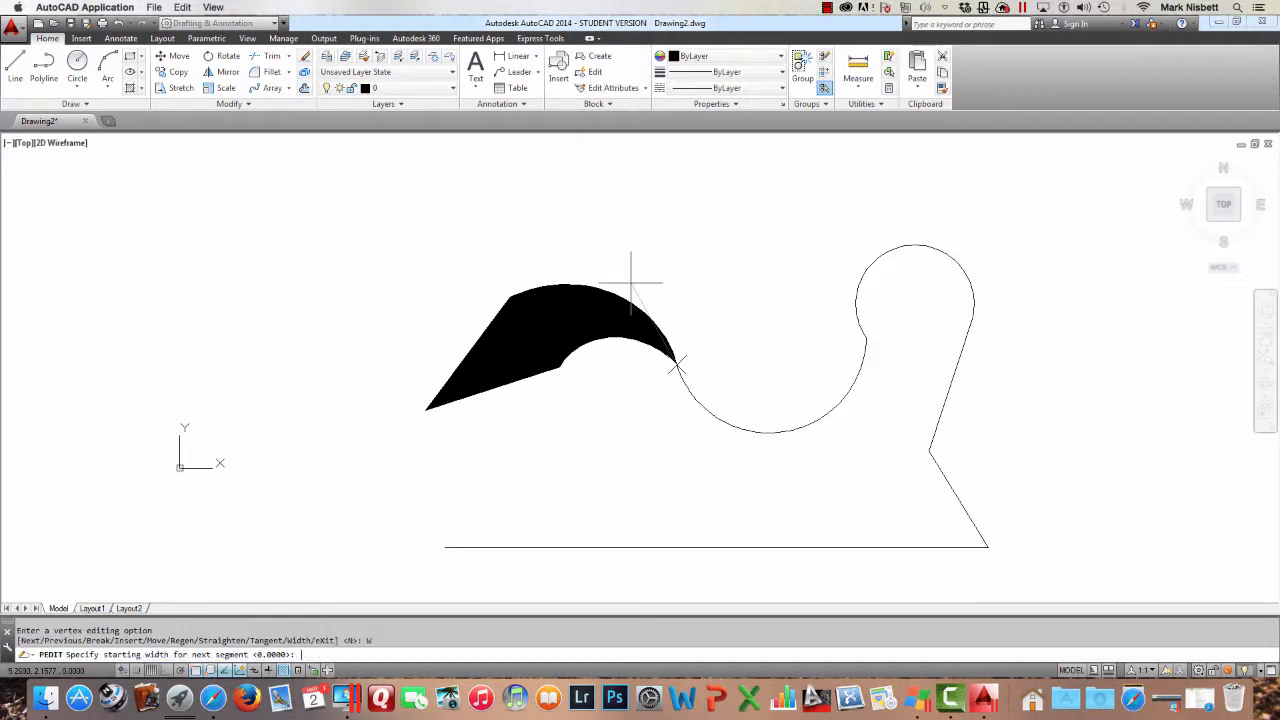
key("Return")
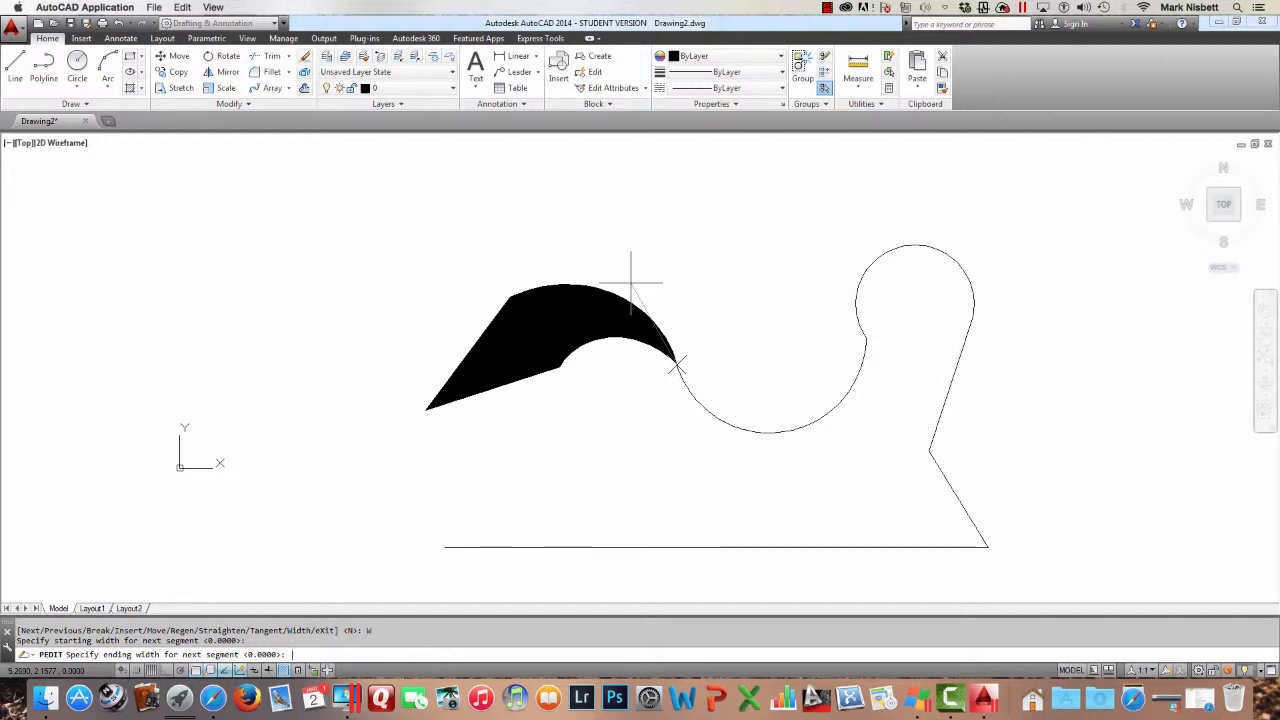
type(".25")
key("Return")
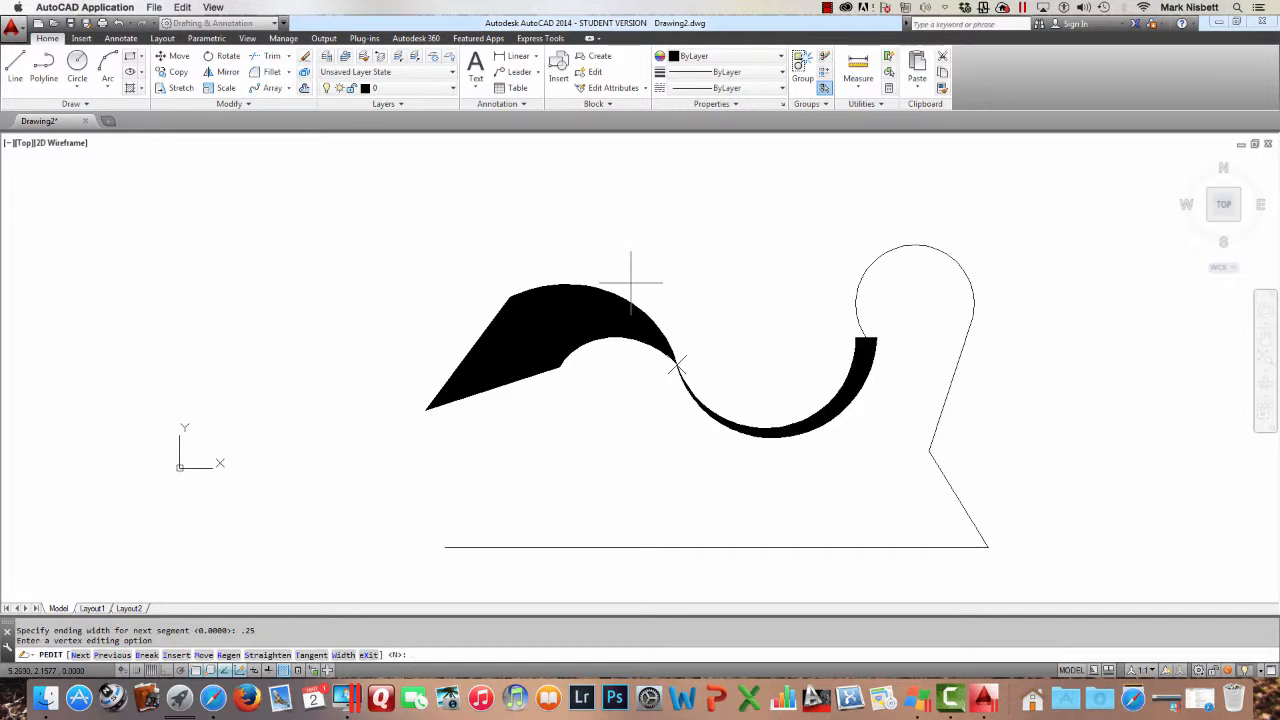
Move to the next vertex and give the loop arc a constant width of 0.25
type("N")
key("Return")
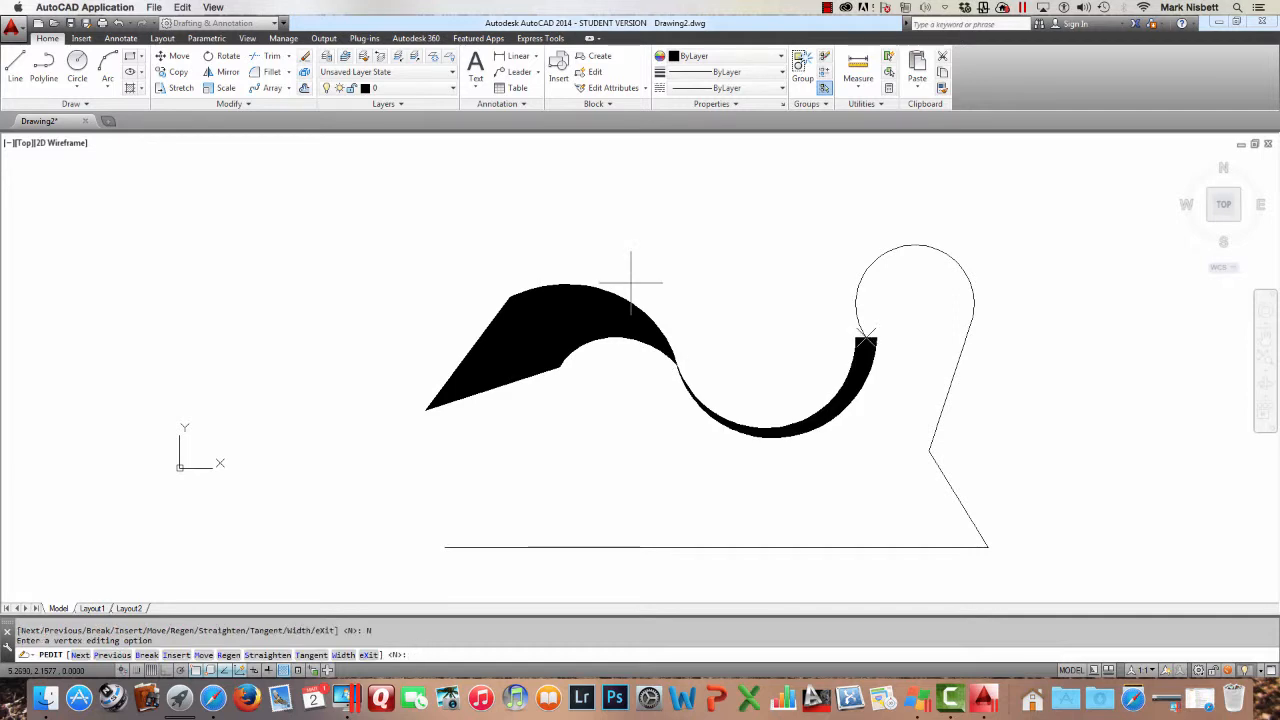
type("W")
key("Return")
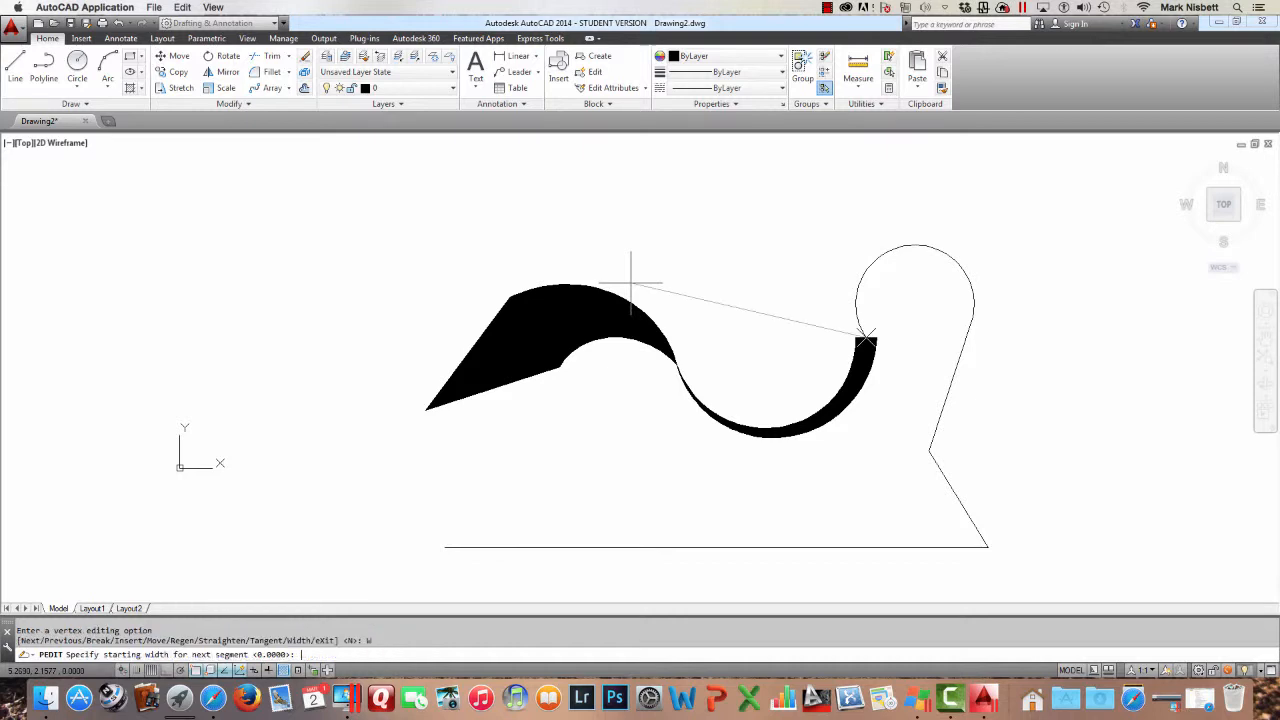
type(".25")
key("Return")
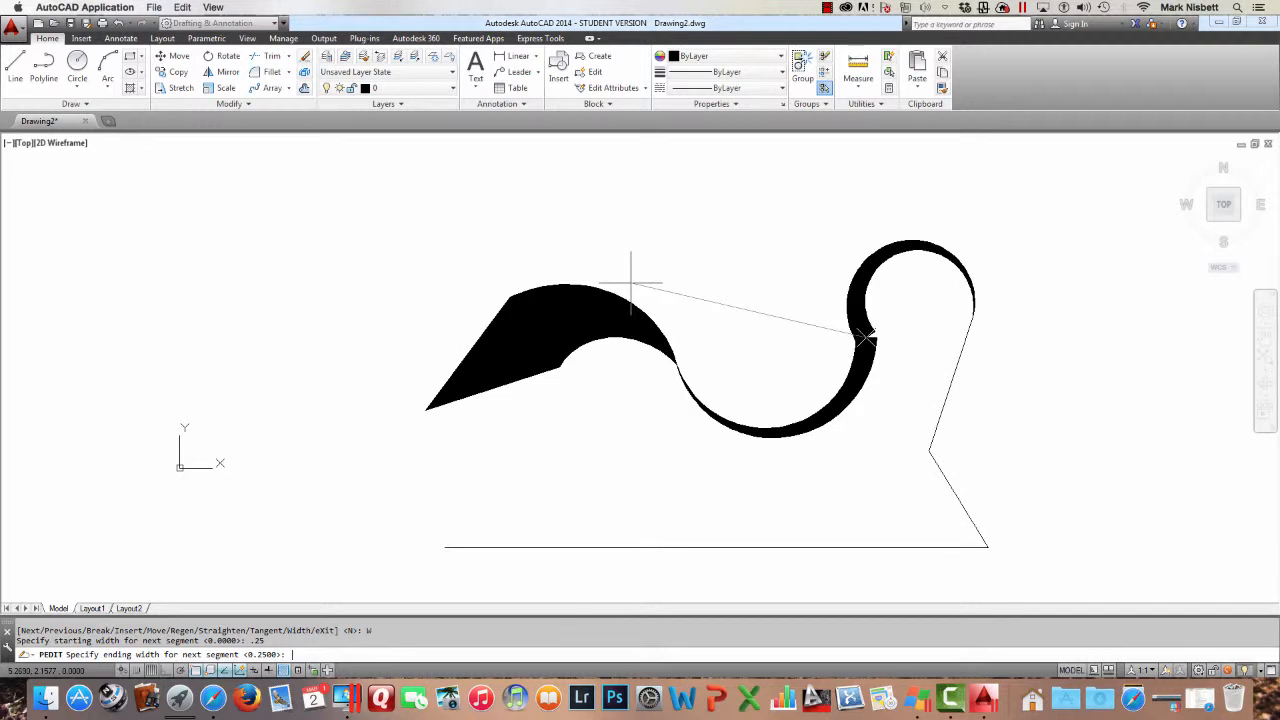
type(".25")
key("Return")
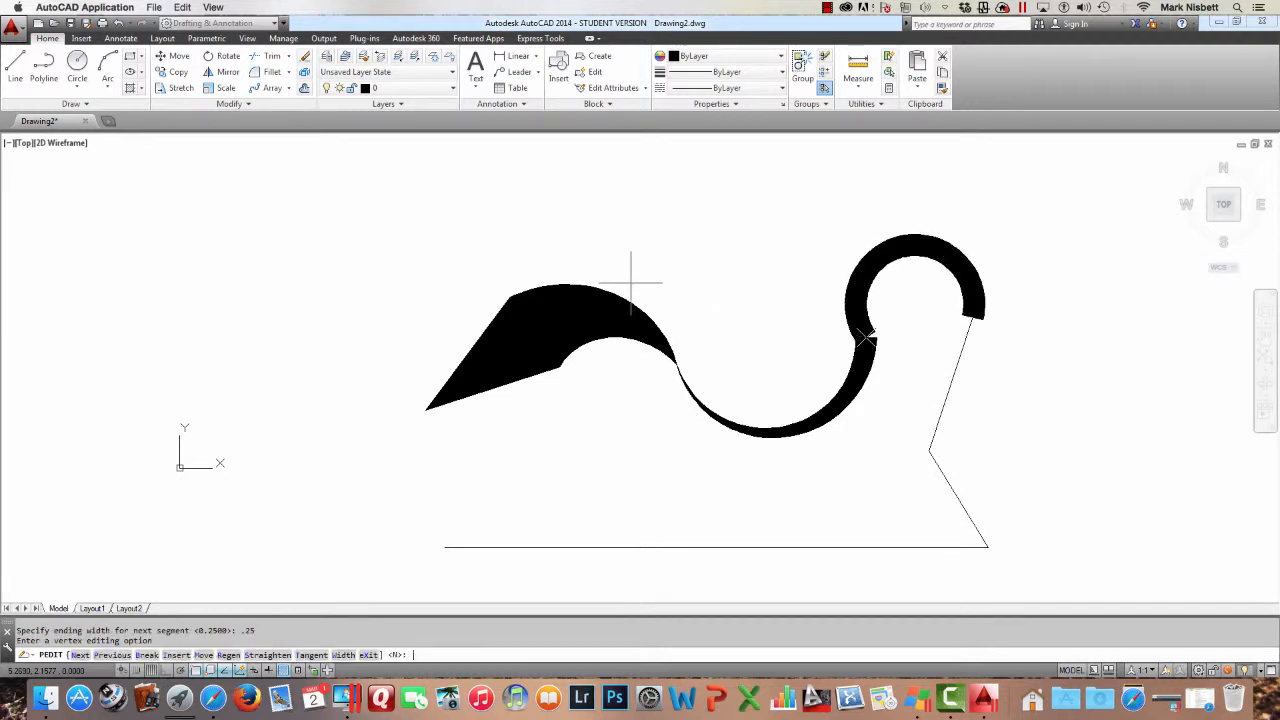
Advance to the next vertex and give the following straight segment a constant width of 0.25
type("N")
key("Return")
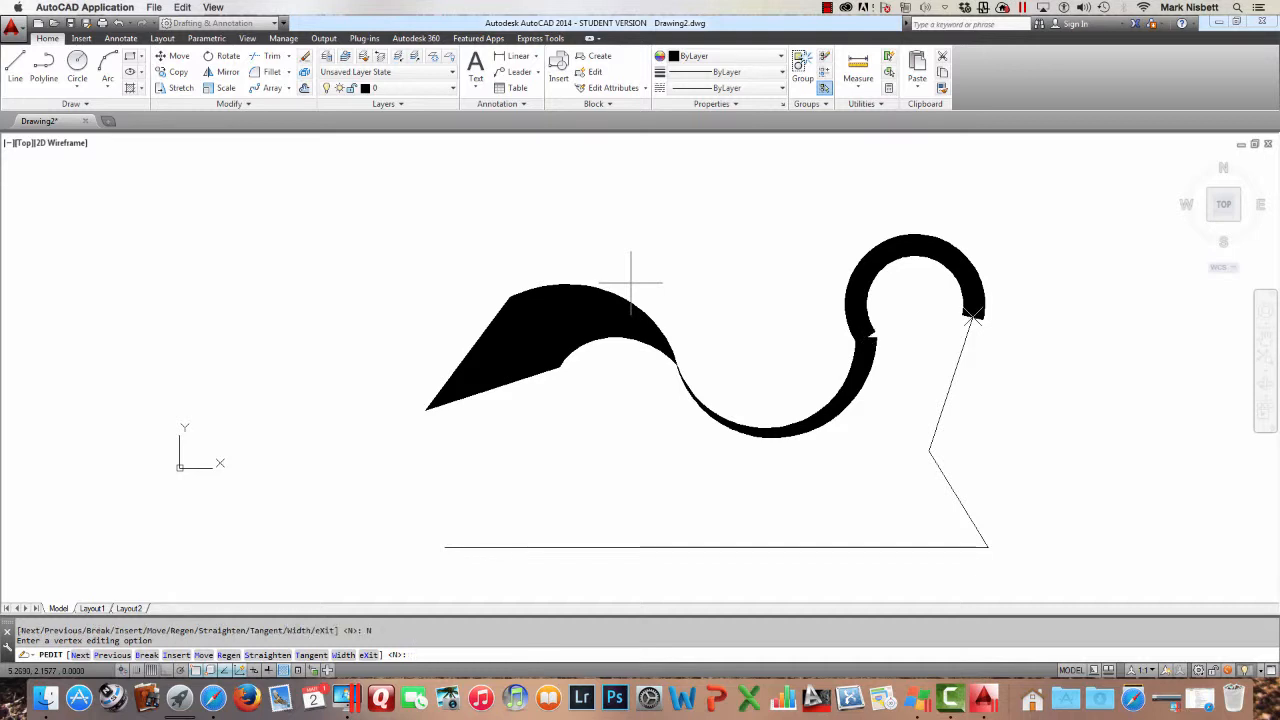
type("w")
key("Return")
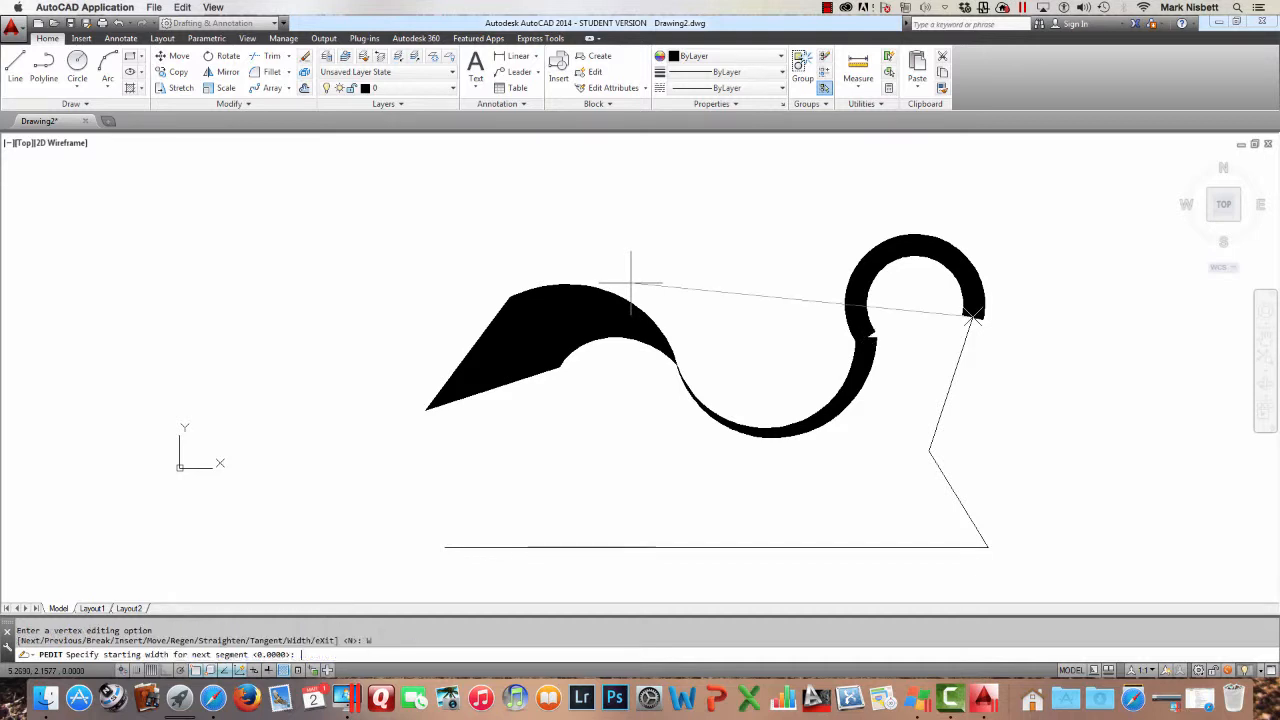
type(".25")
key("Return")
Advance one vertex and set the next angled segment's width to 0.25 at both ends
key("Return")
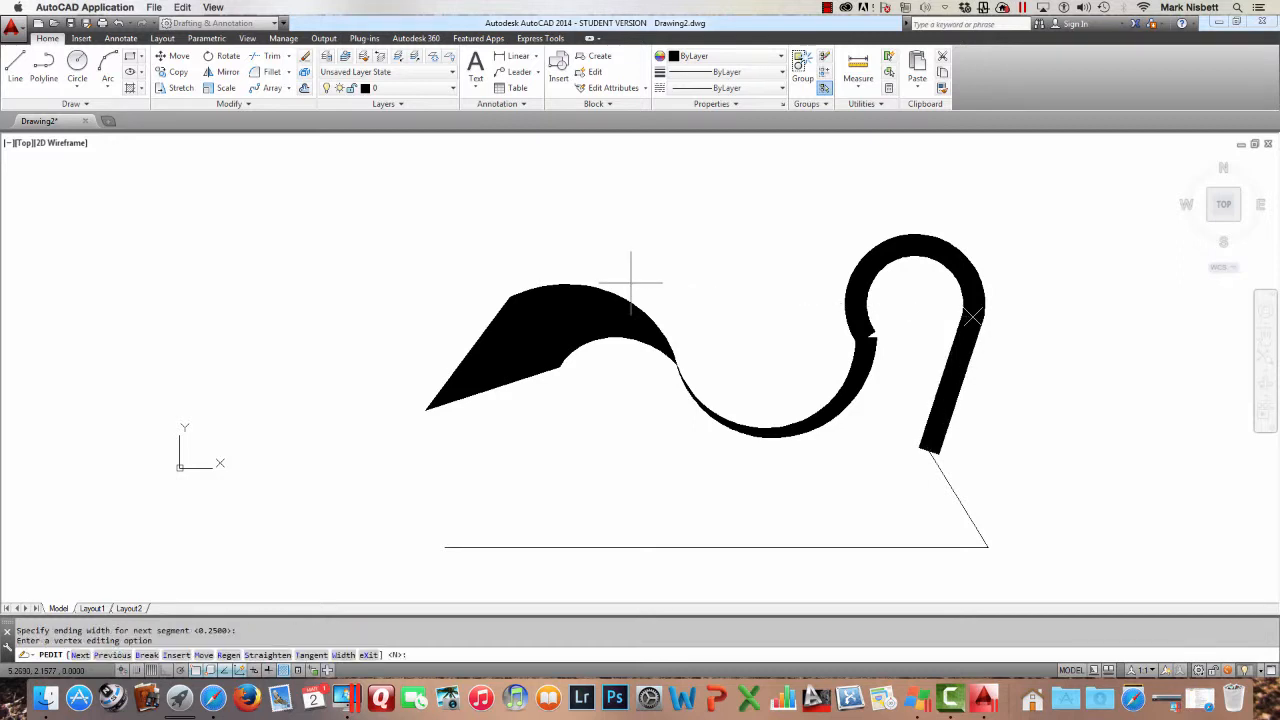
type("n")
key("Return")
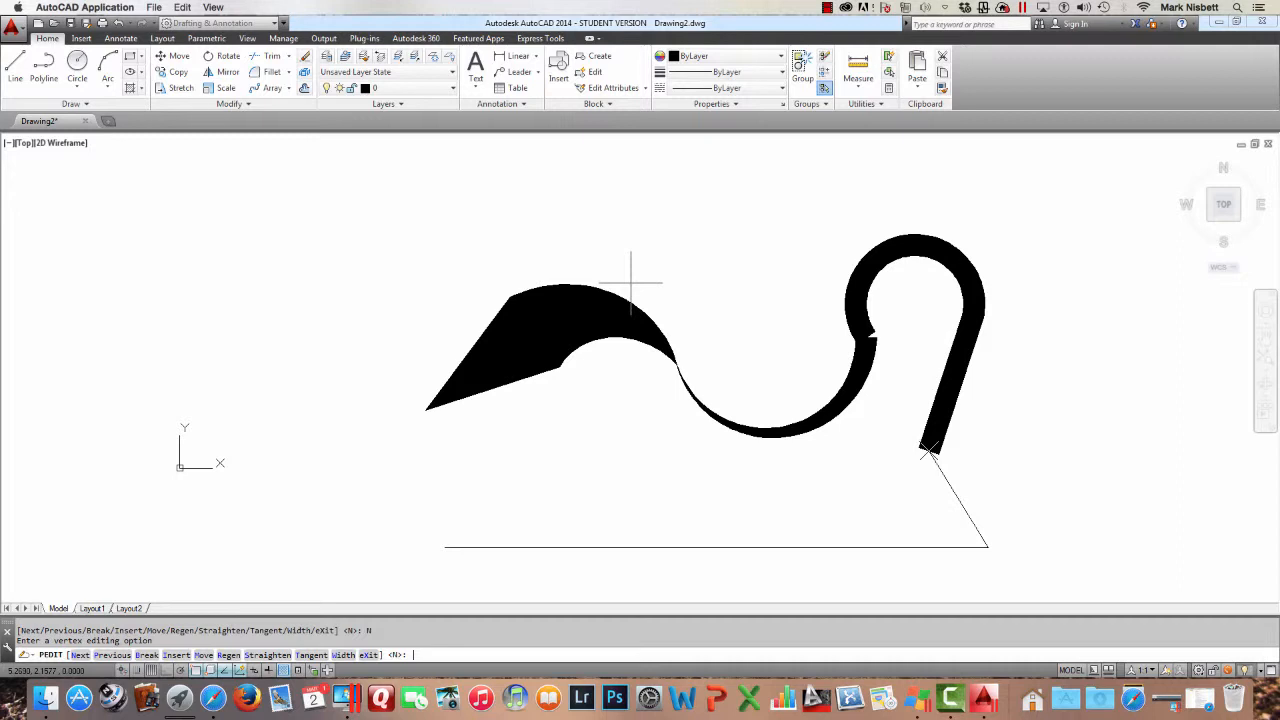
type("w")
key("Return")
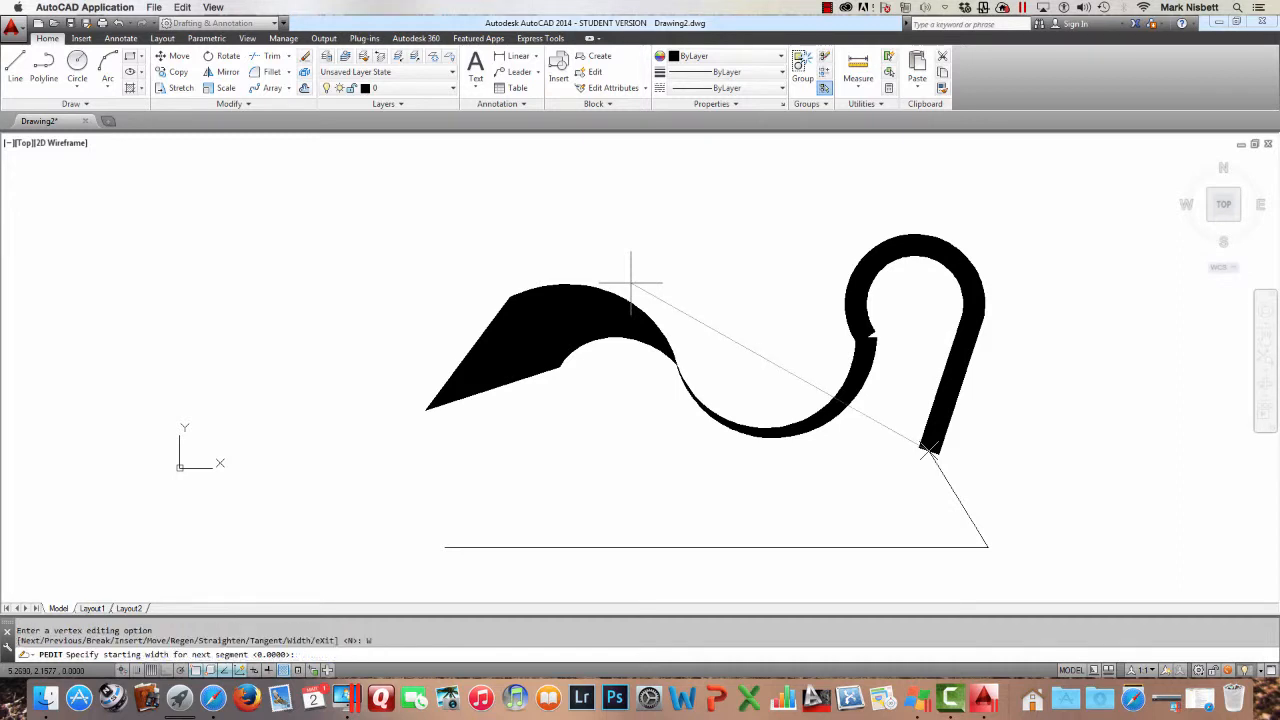
type(".25")
key("Return")
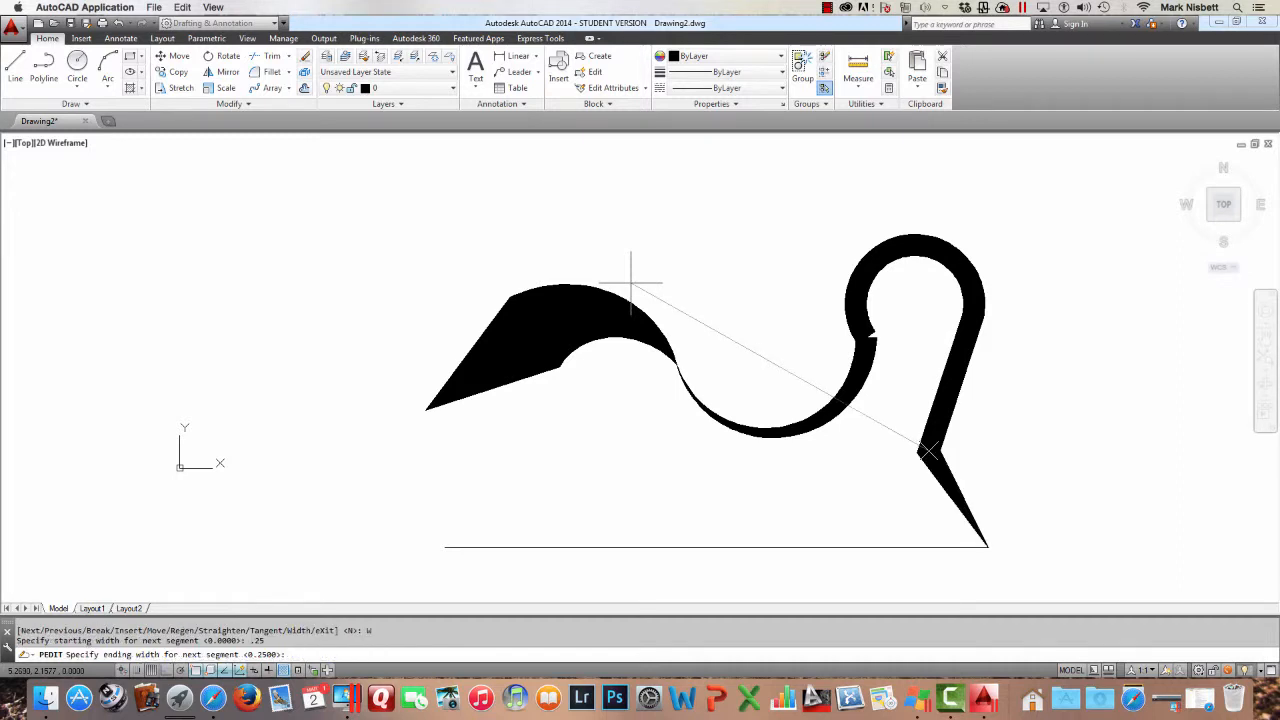
type(".25")
Advance to the bottom segment, taper its width from 0.25 to 0, and exit polyline editing
key("Return")
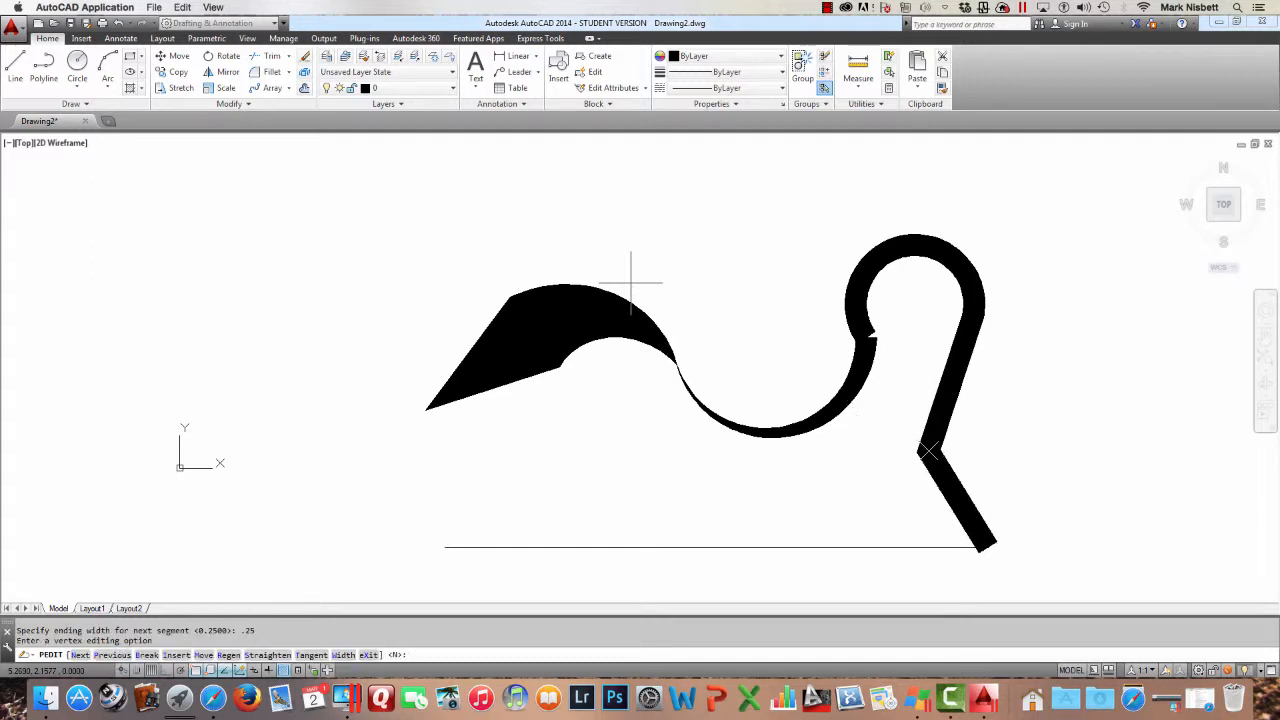
type("n")
key("Return")
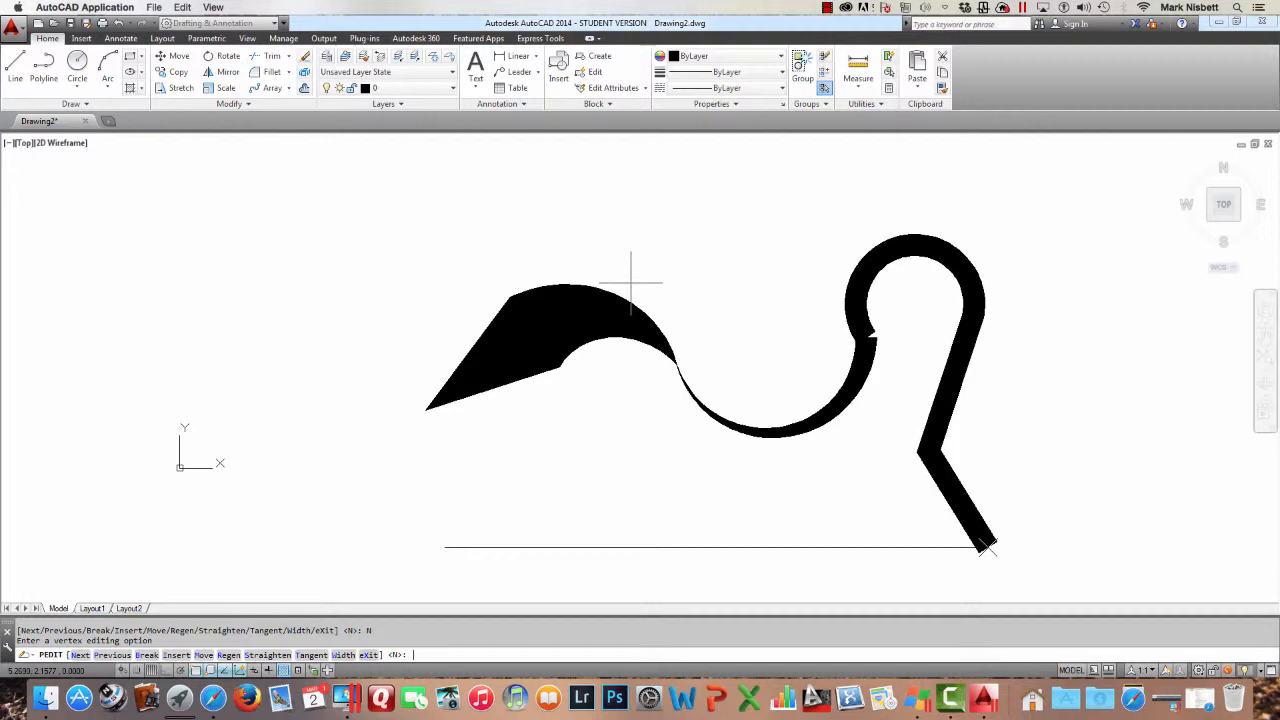
type("w")
key("Return")
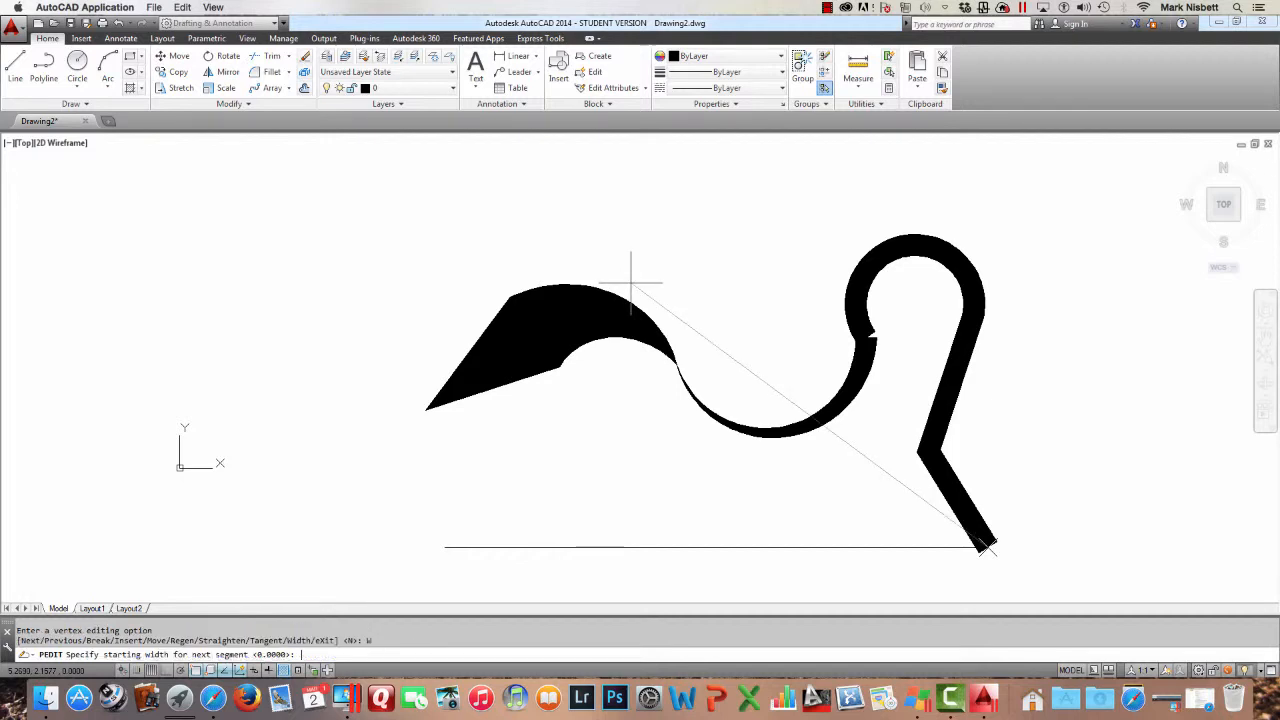
type(".25")
key("Return")
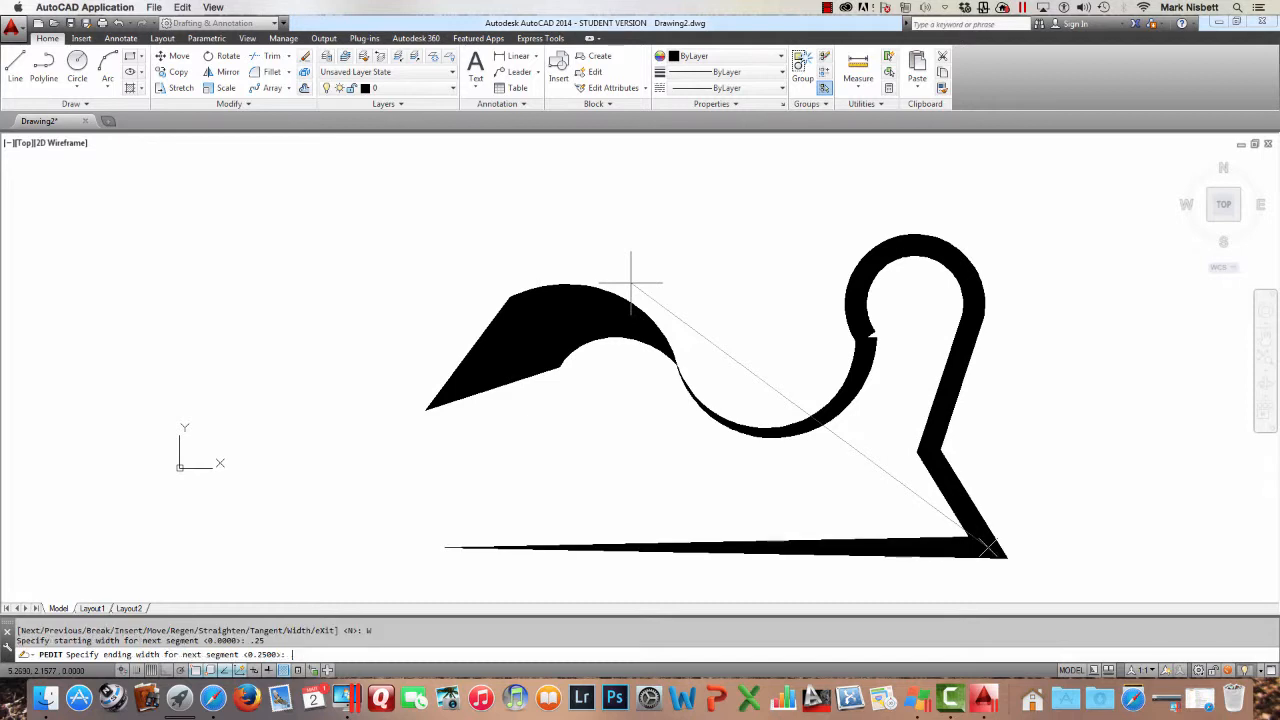
type("0")
key("Return")
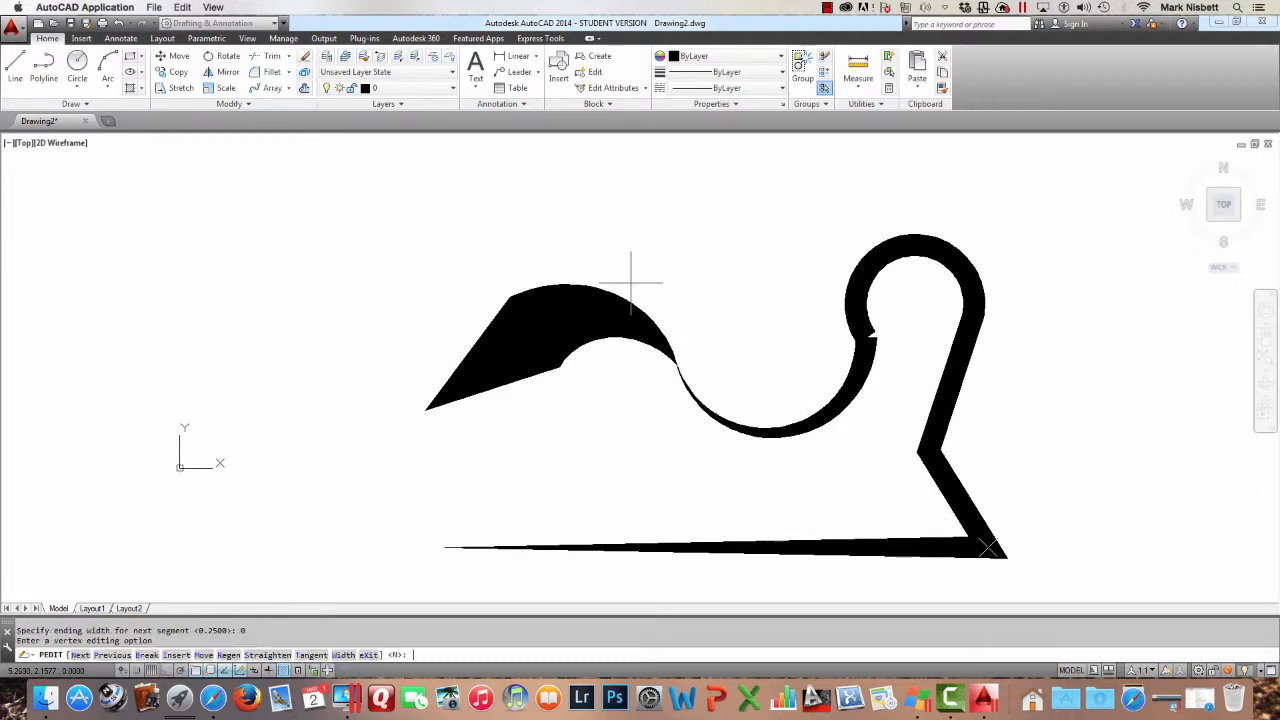
type("X")
key("Return")
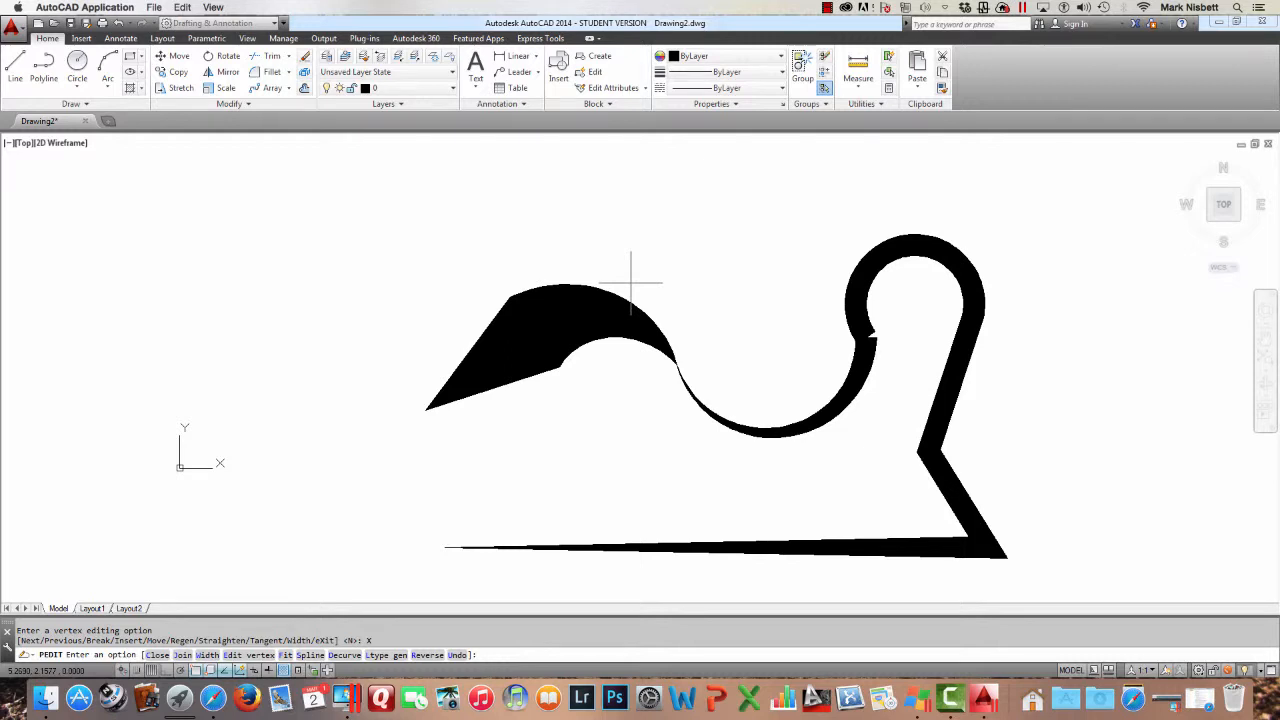
key("Escape")
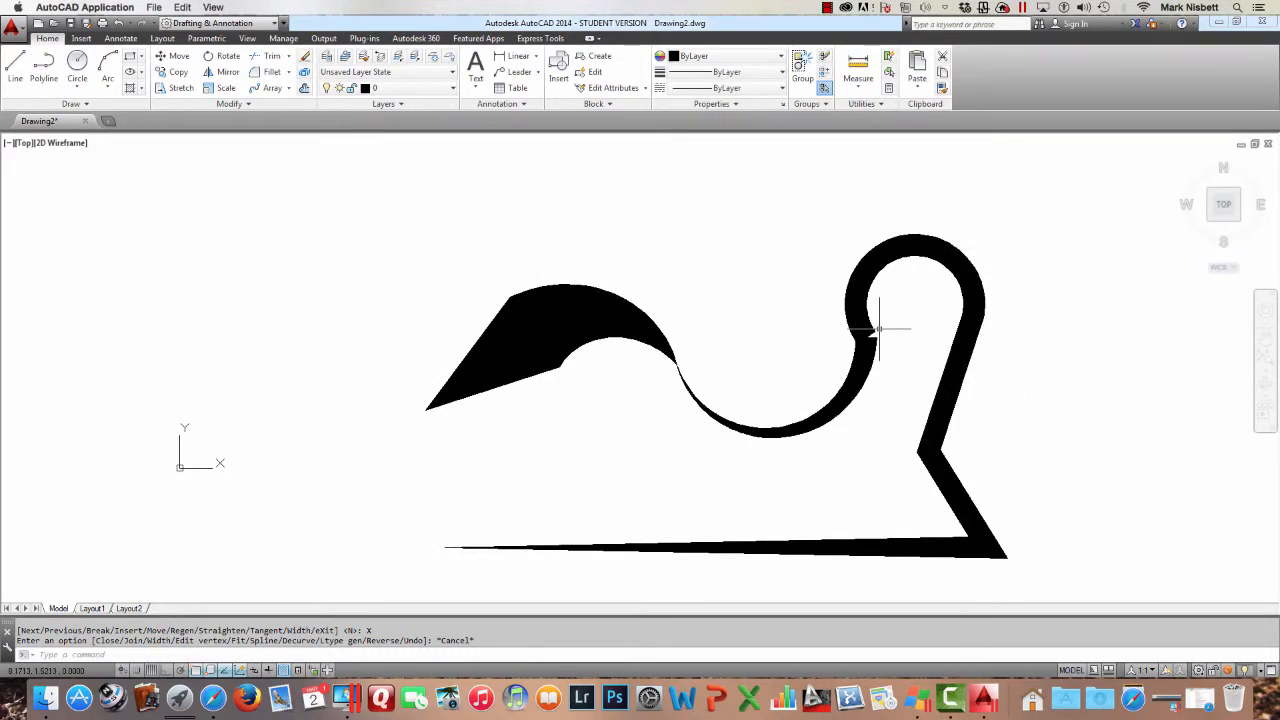
Zoom and pan in to examine the width transition where the arc segments join near the loop
scroll(880, 330, "up", 3)
scroll(879, 329, "down", 3)
scroll(879, 330, "up", 3)
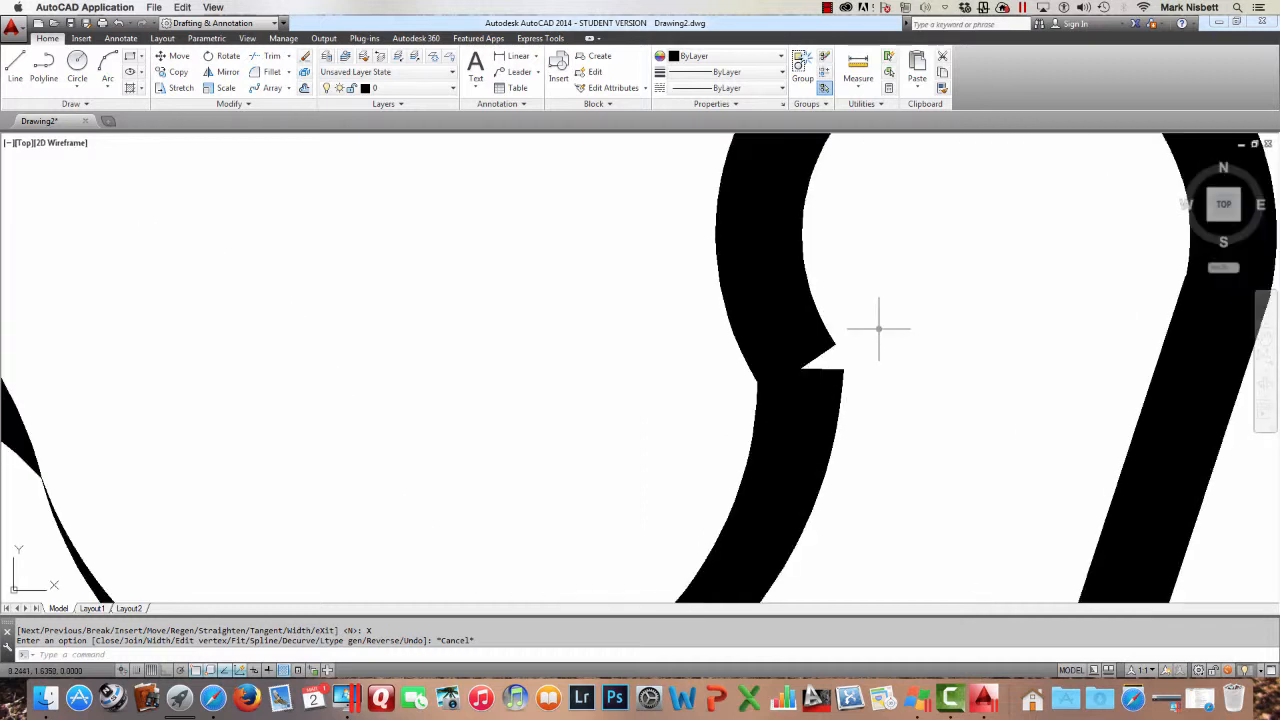
scroll(838, 347, "up", 4)
scroll(840, 346, "down", 4)
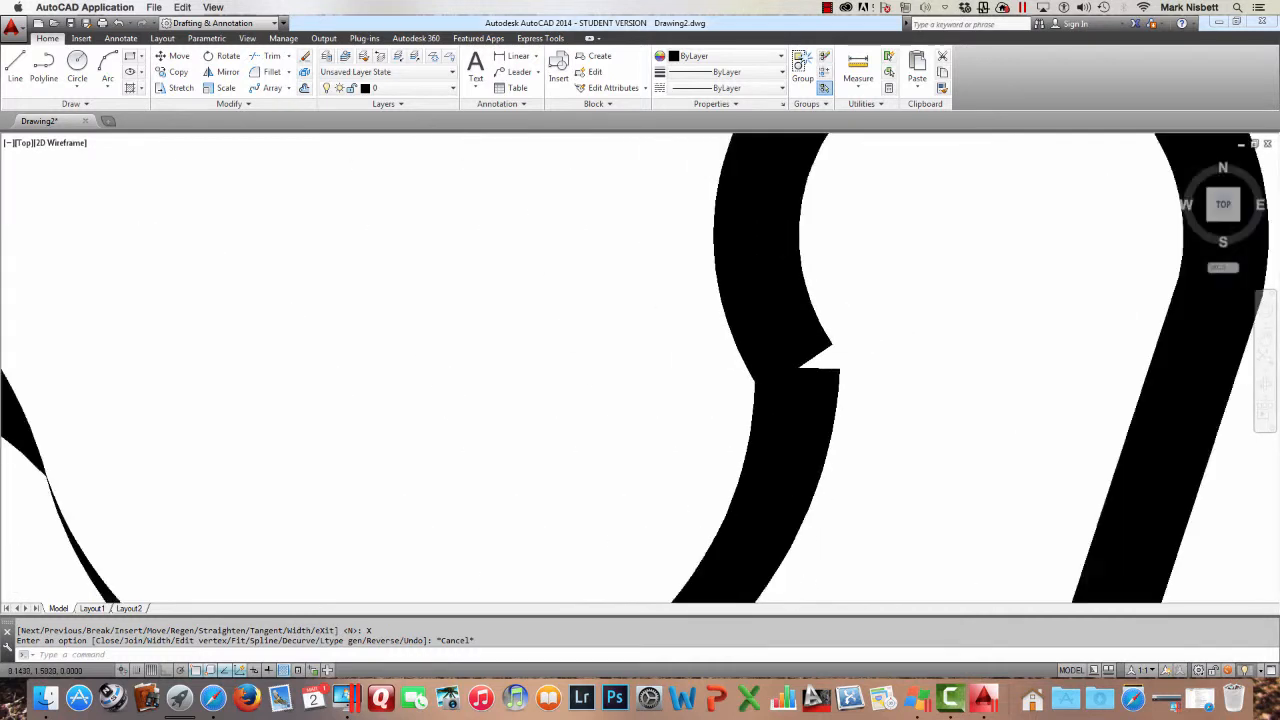
scroll(840, 346, "up", 2)
middle_click_drag(846, 340, 852, 365)
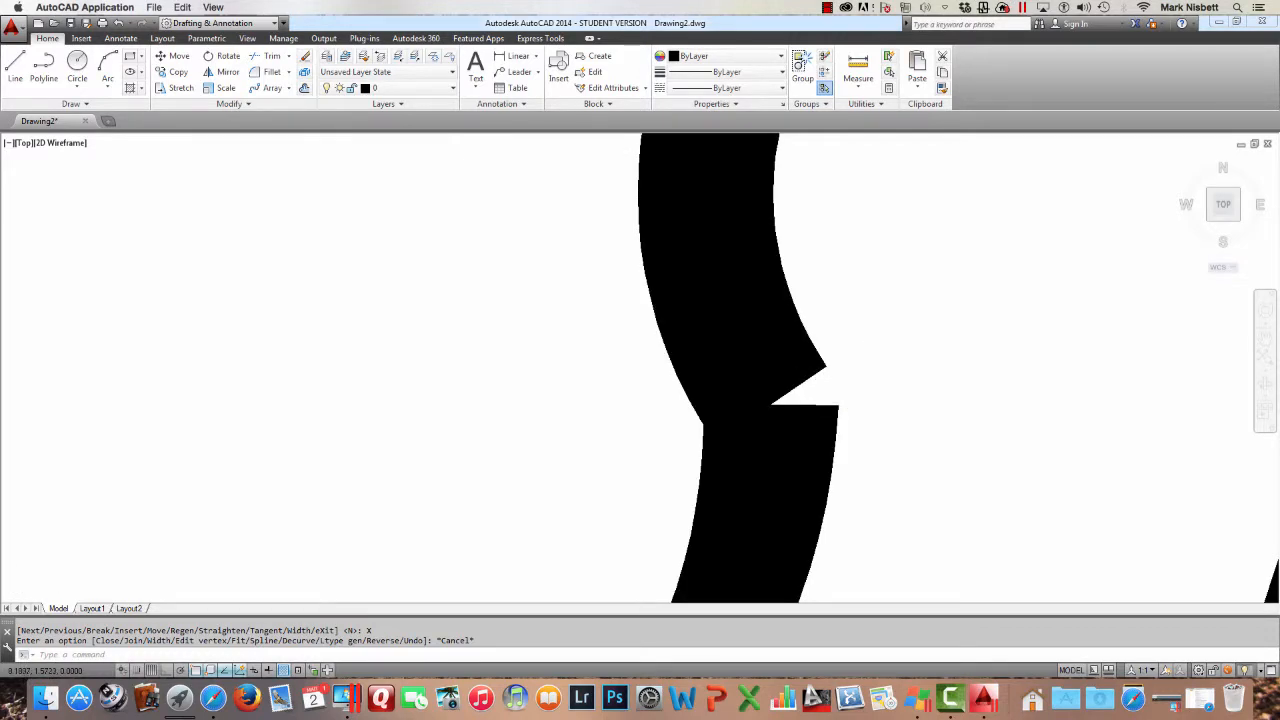
scroll(865, 376, "down", 10)
scroll(865, 376, "up", 3)
scroll(865, 376, "up", 4)
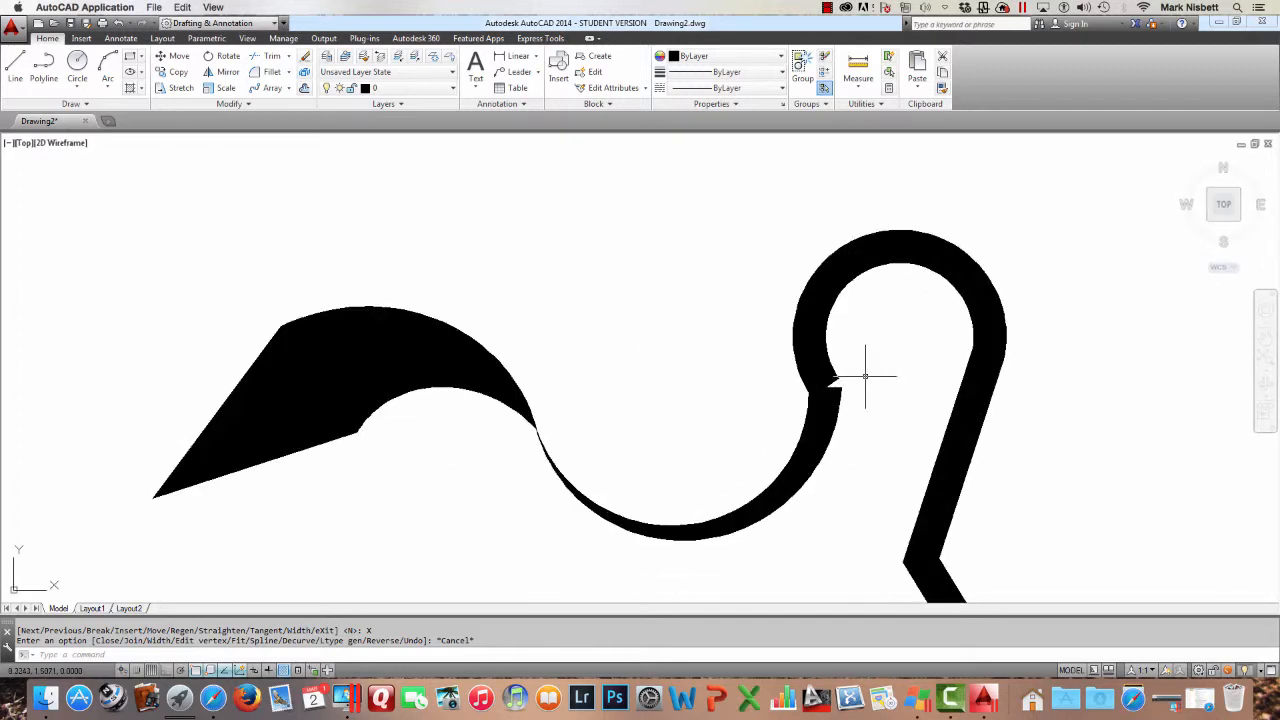
scroll(865, 376, "down", 4)
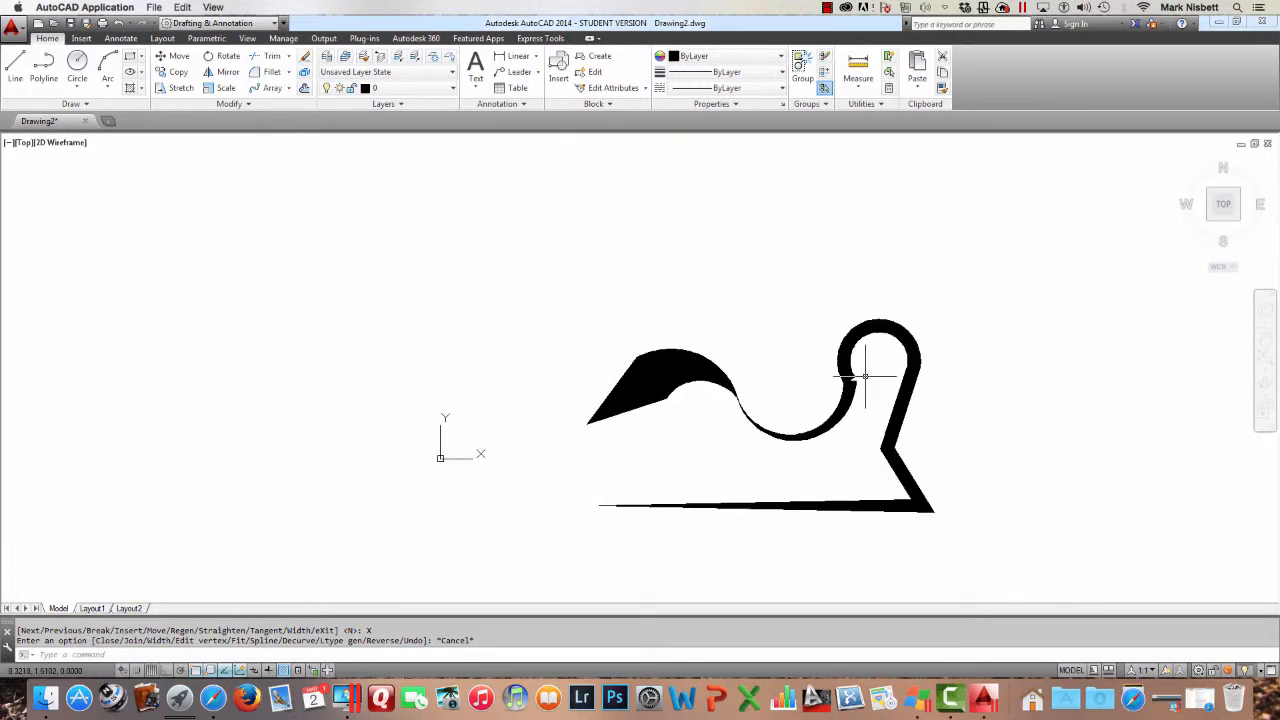
scroll(865, 376, "up", 2)
scroll(857, 366, "up", 2)
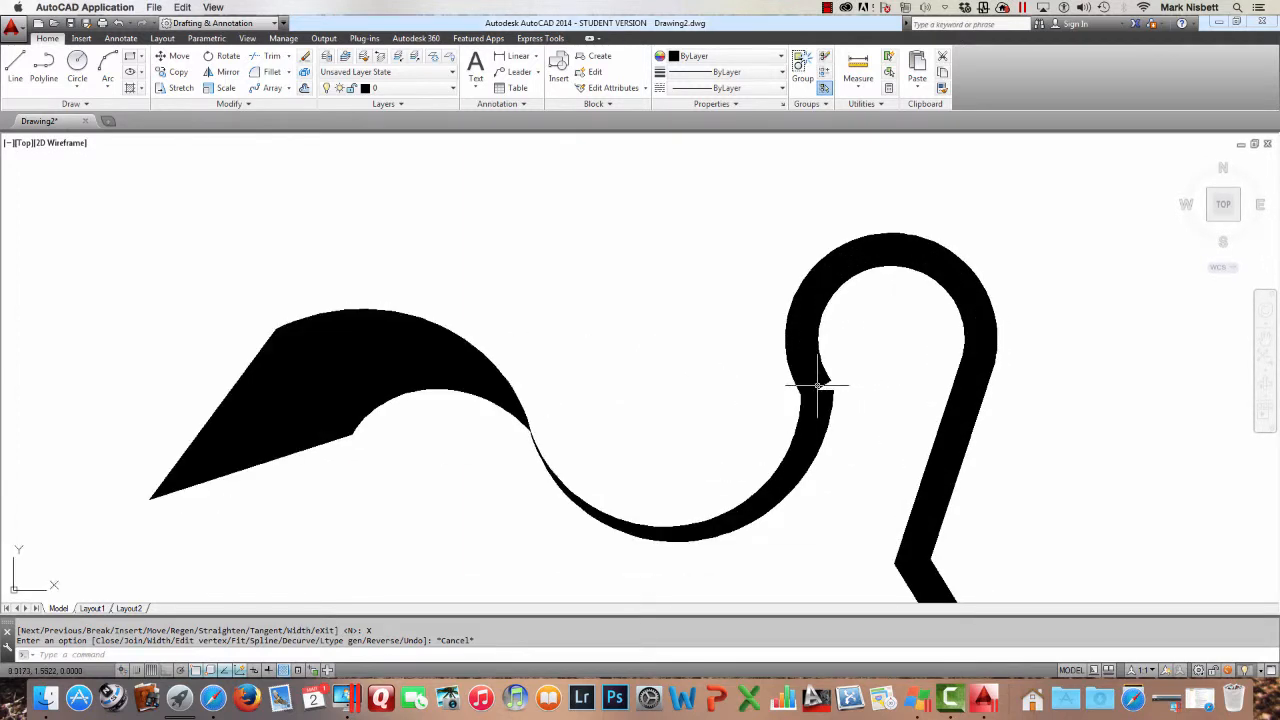
Grip-edit the polyline's vertices at the arc junction and top of the loop to reshape it
left_click(818, 385)
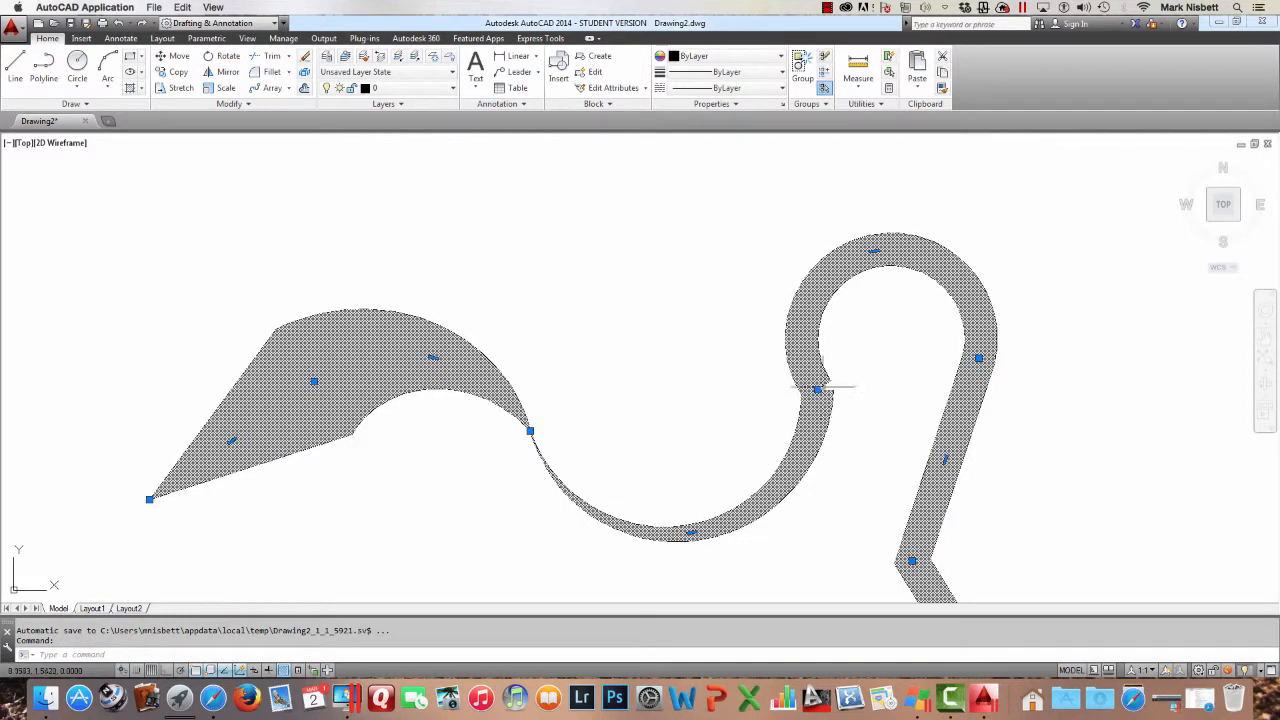
left_click(818, 388)
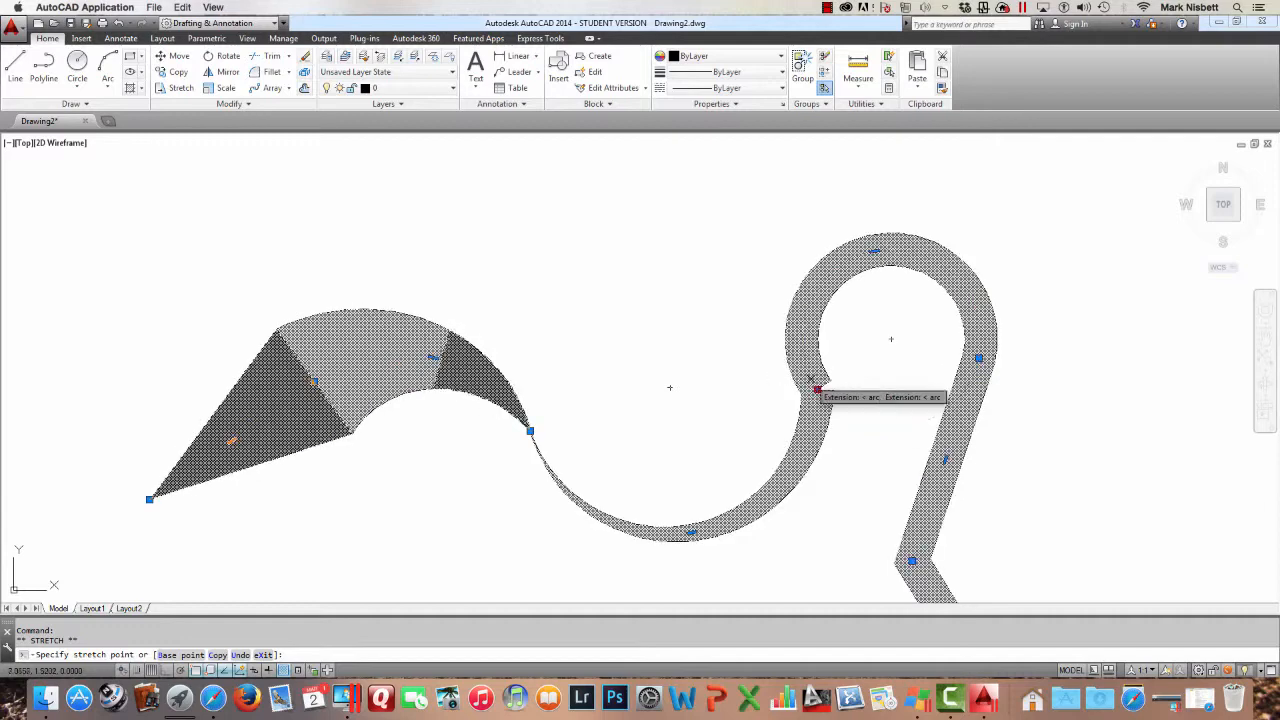
left_click(811, 379)
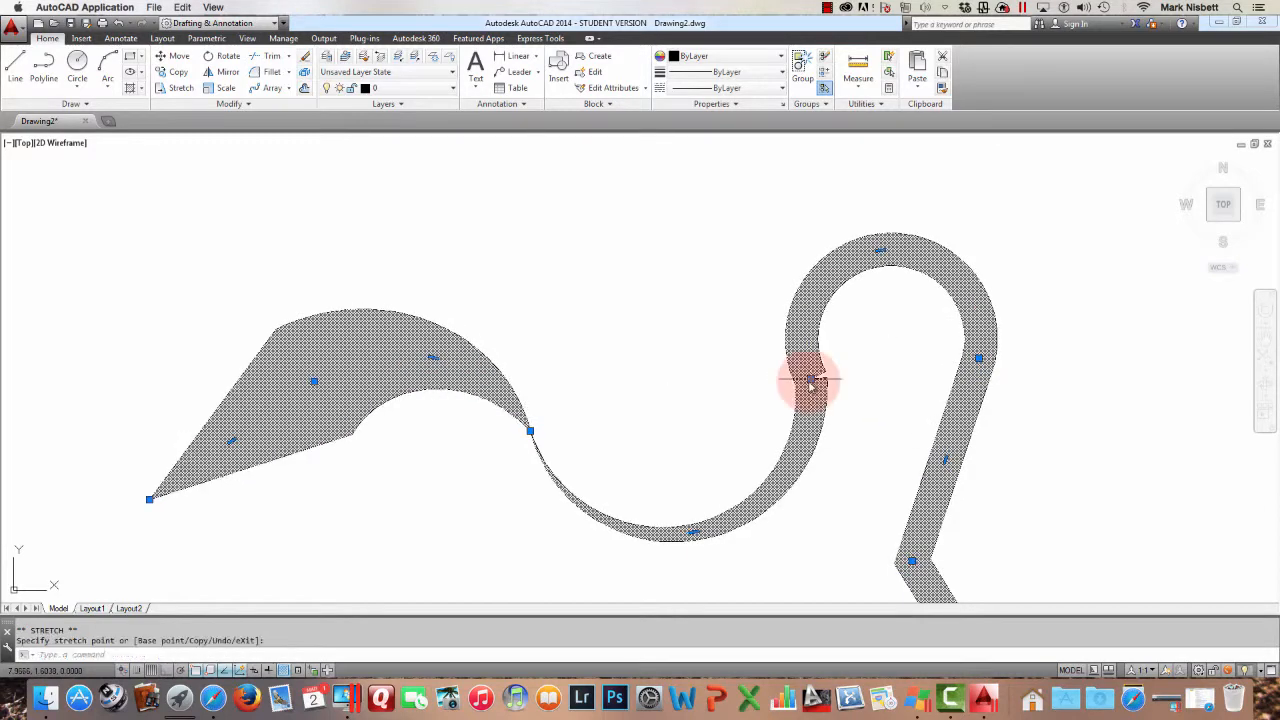
left_click(880, 249)
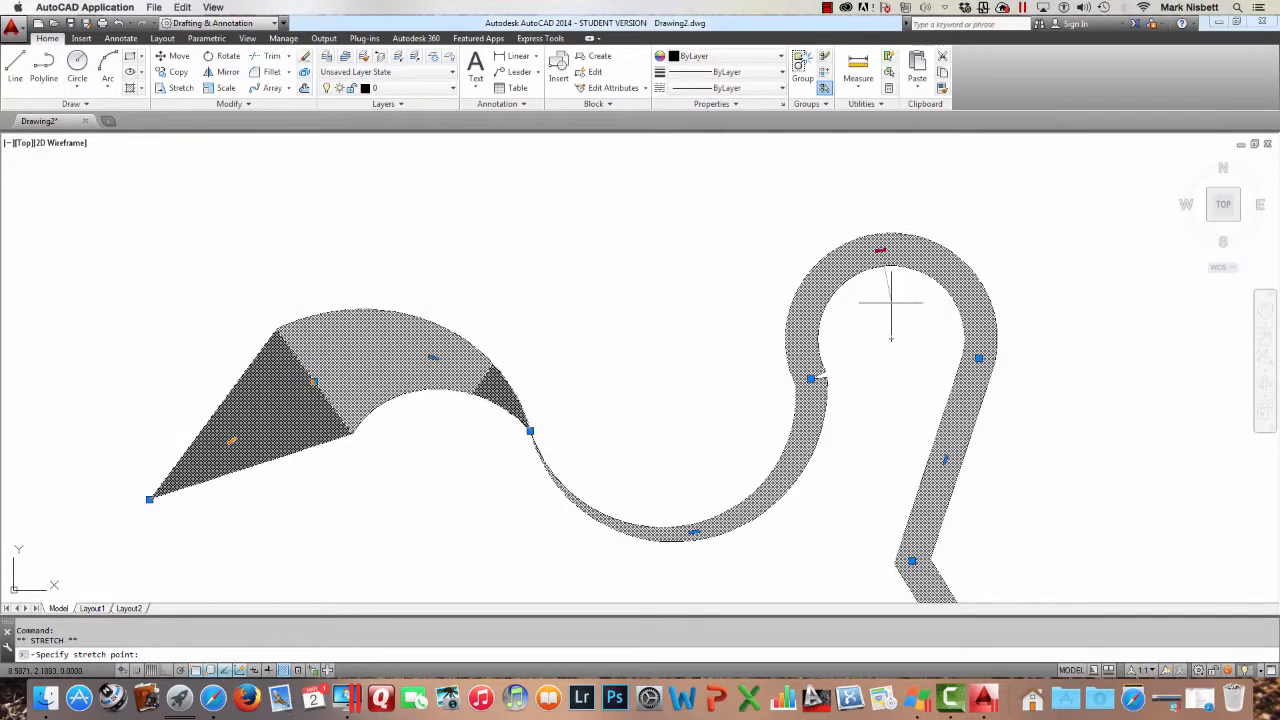
key("Escape")
key("Escape")
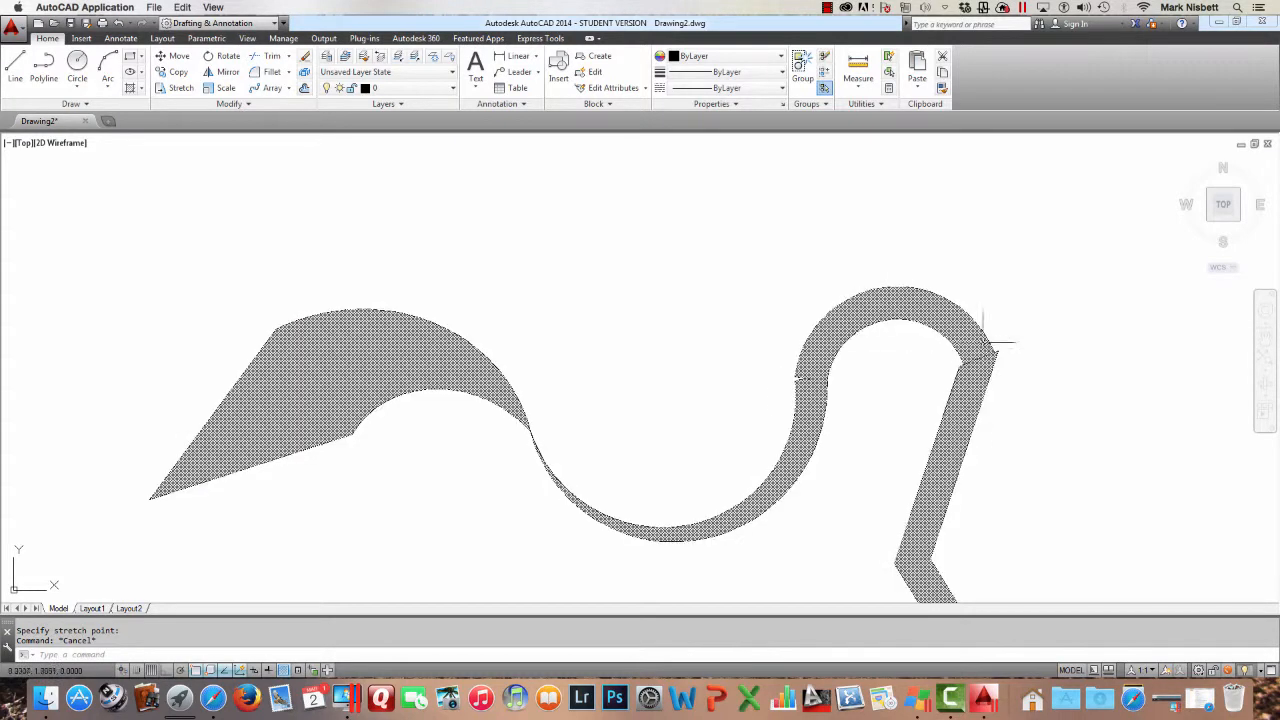
Erase the wide polyline
scroll(943, 237, "down", 3)
scroll(945, 235, "up", 2)
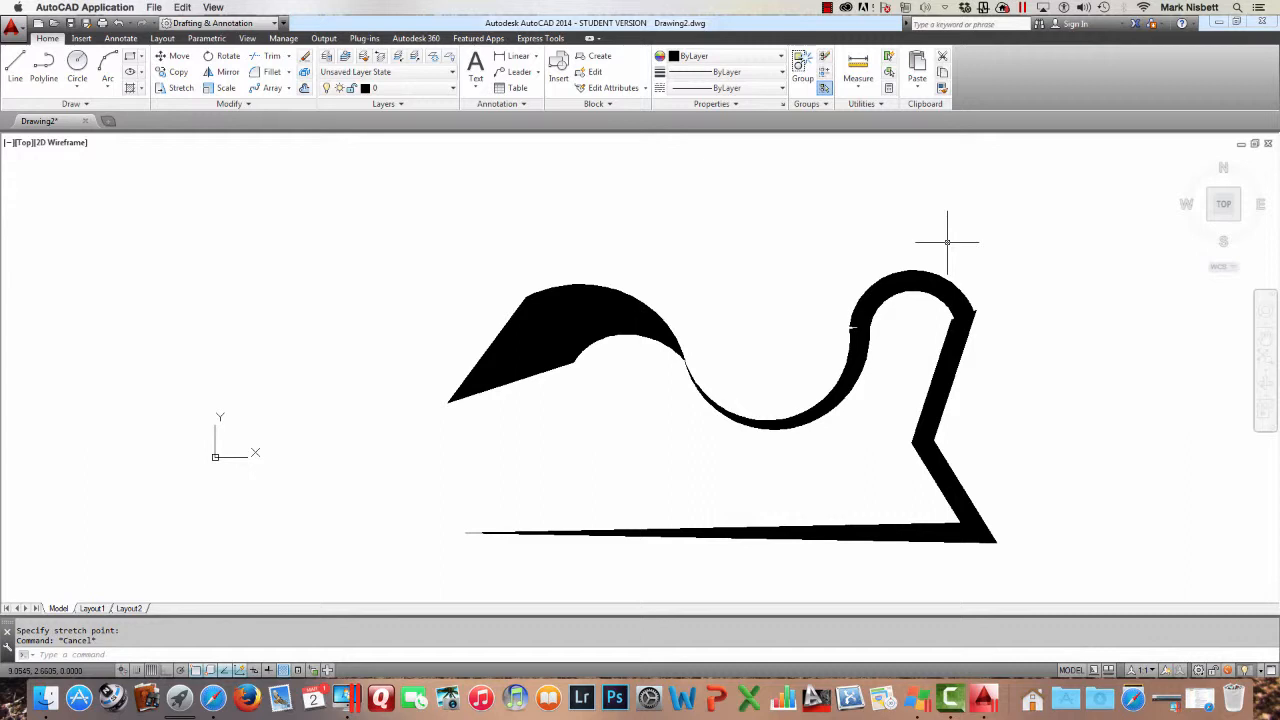
key("Return")
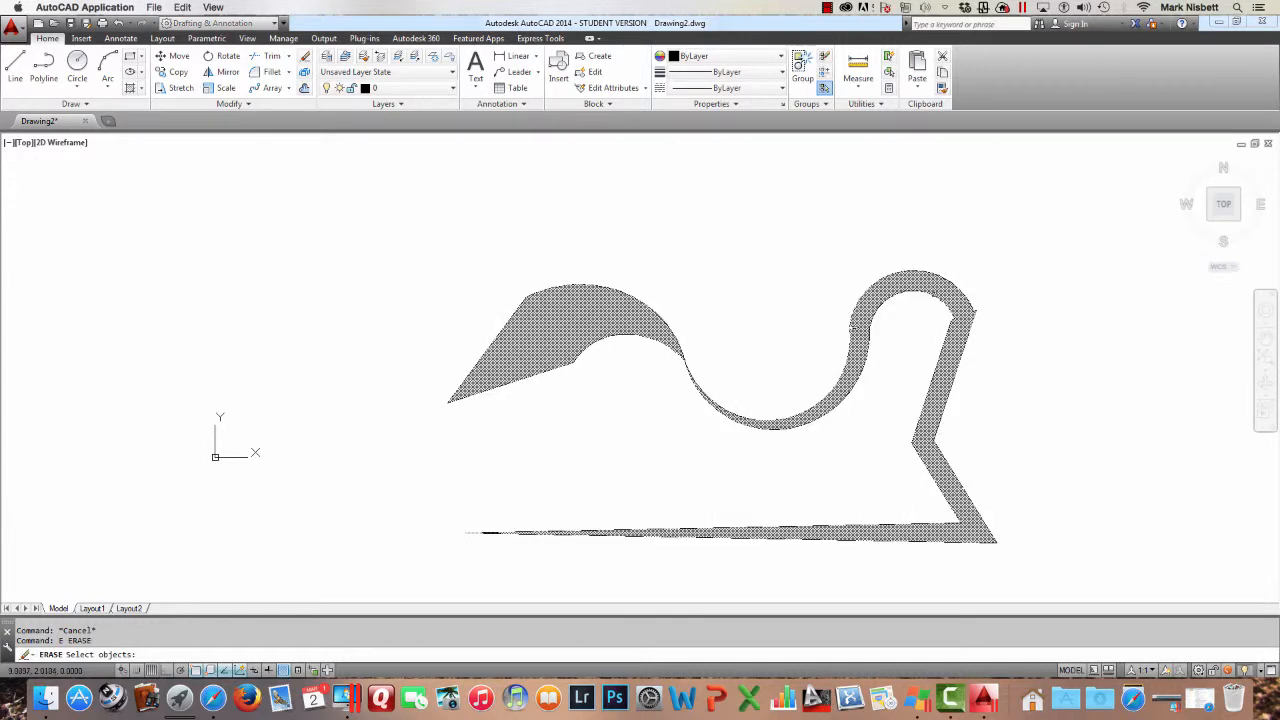
left_click(933, 294)
key("Return")
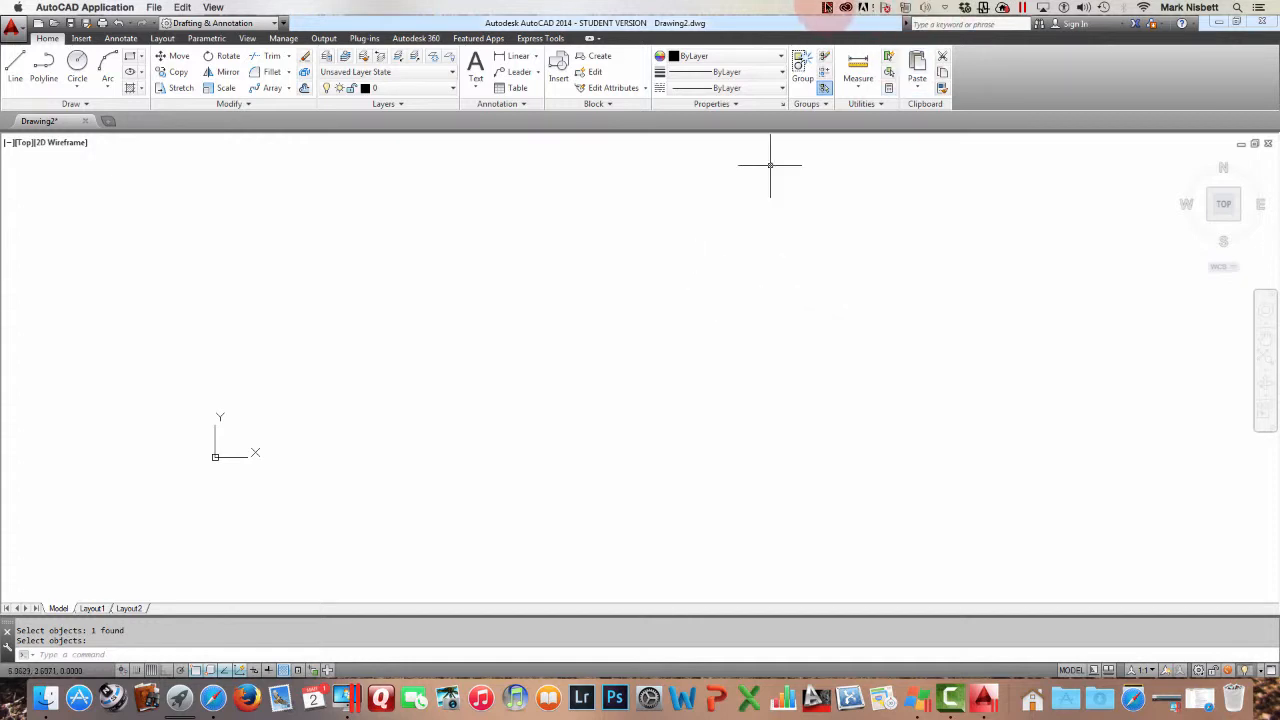
Draw a zigzag polyline of ten straight segments with five peaks
left_click(827, 7)
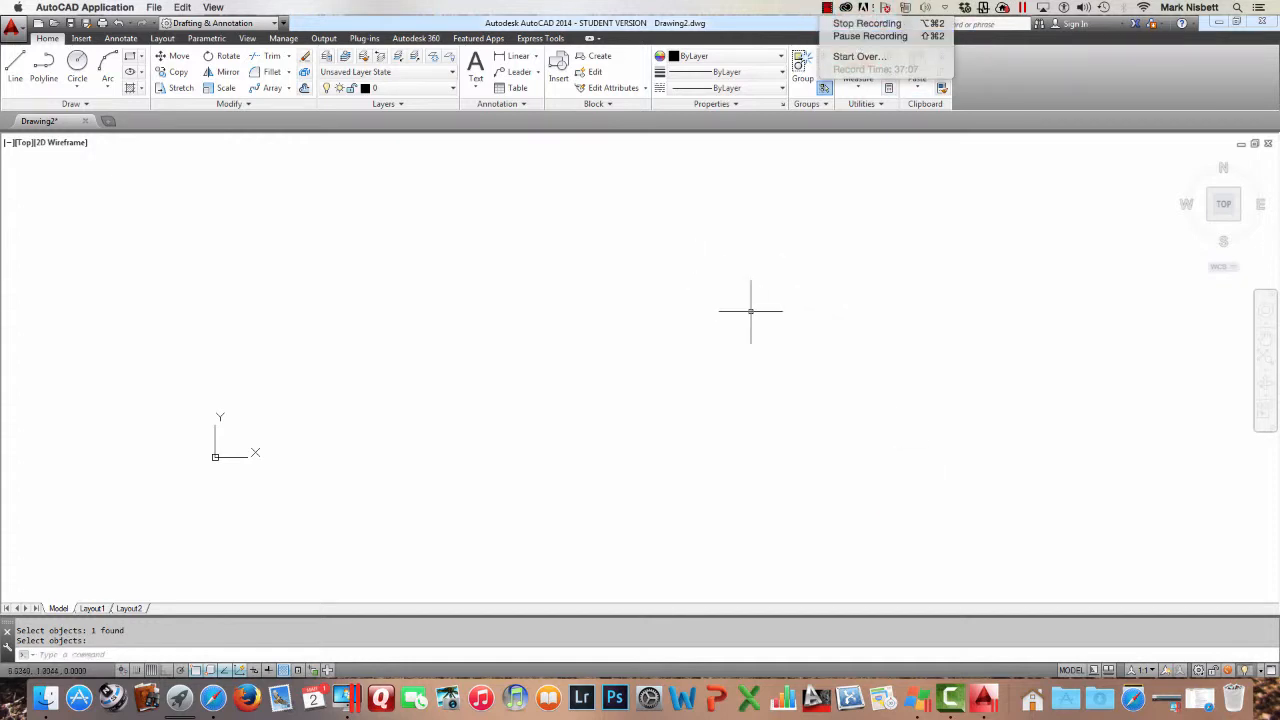
left_click(43, 66)
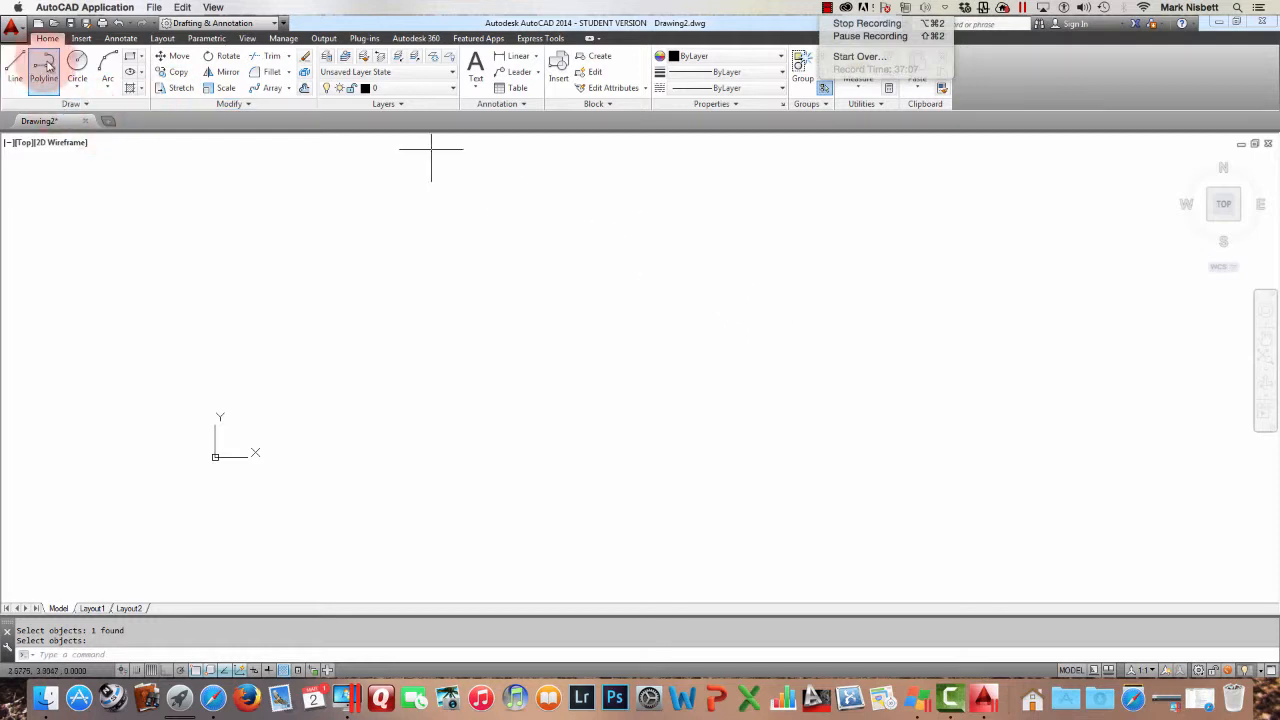
left_click(379, 265)
left_click(402, 341)
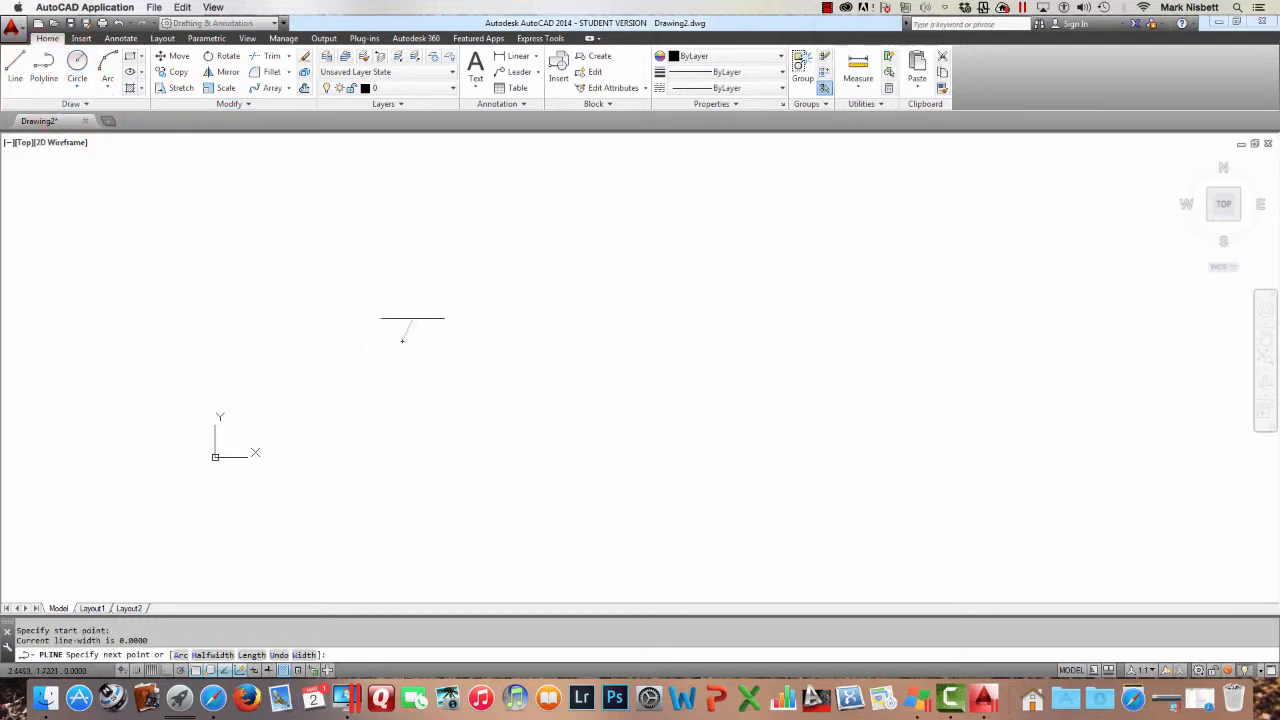
left_click(449, 252)
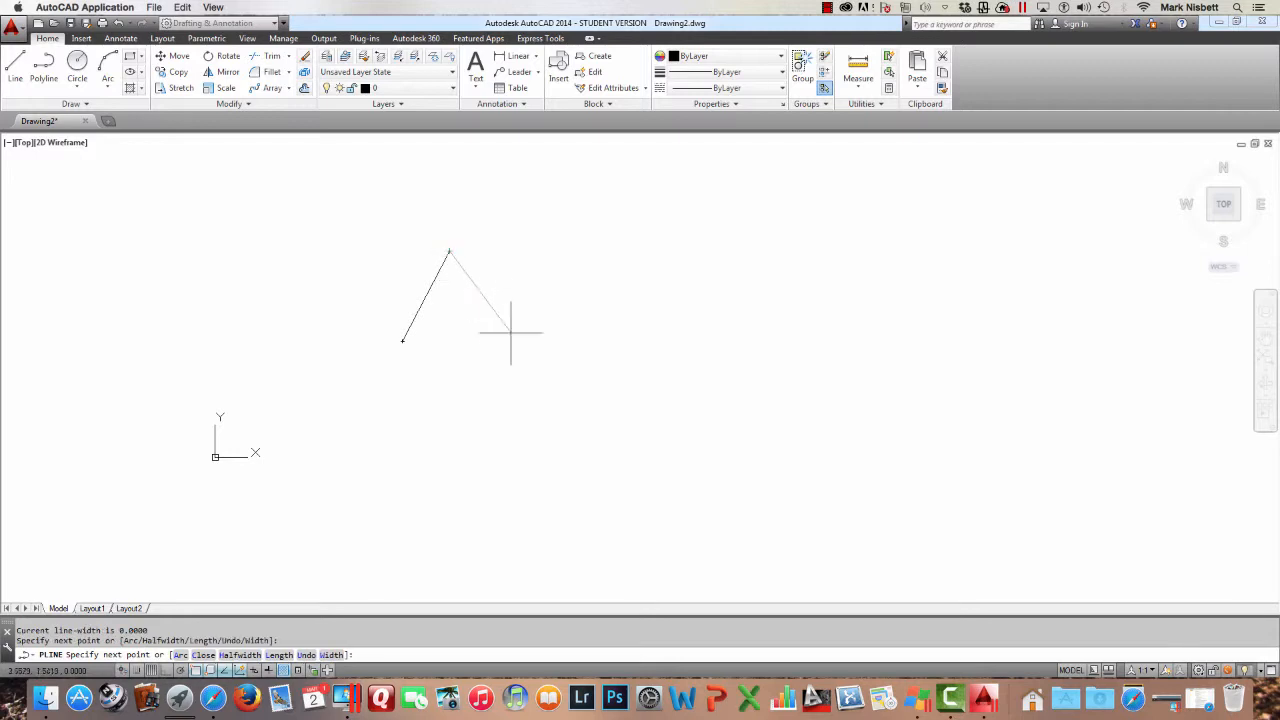
left_click(497, 338)
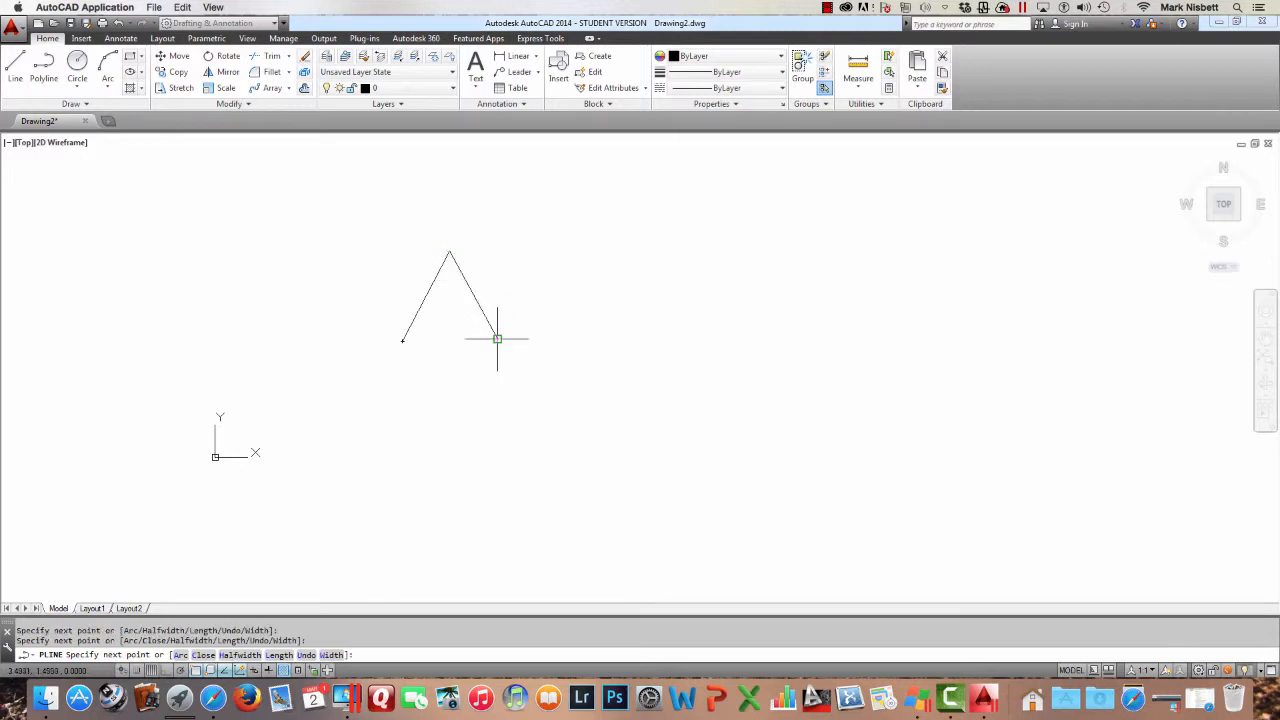
left_click(545, 252)
left_click(589, 338)
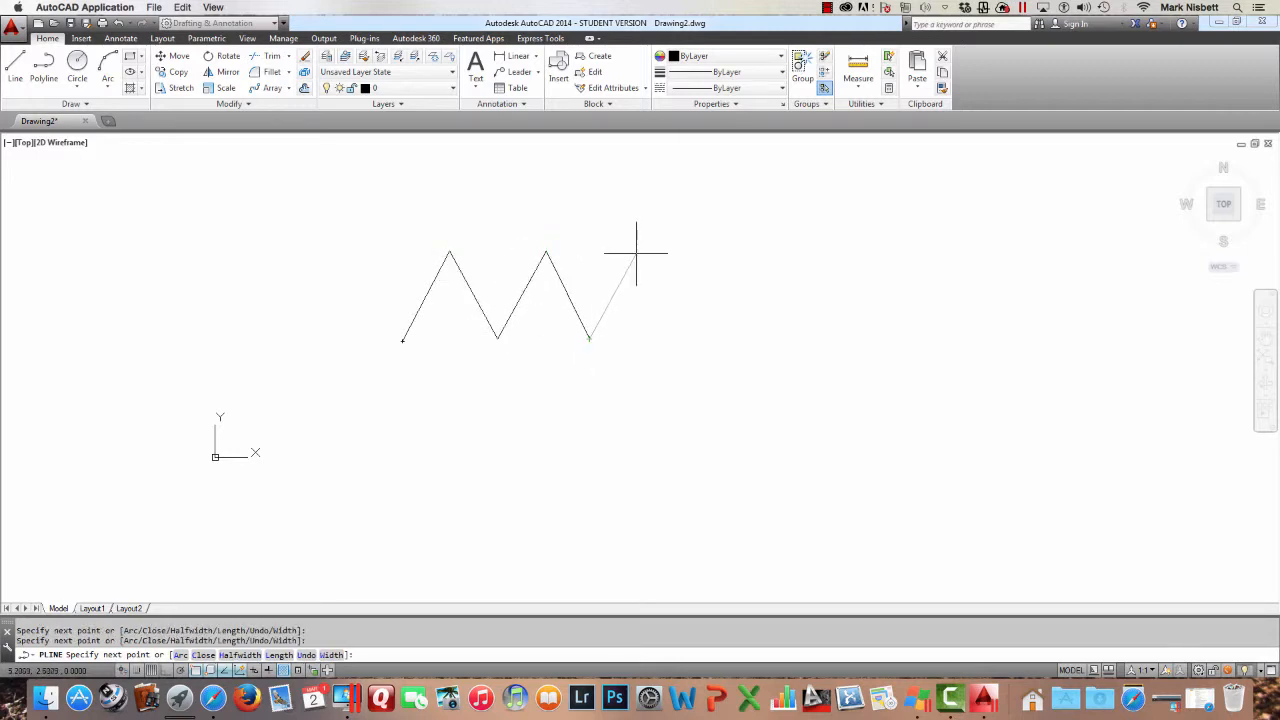
left_click(636, 252)
left_click(680, 333)
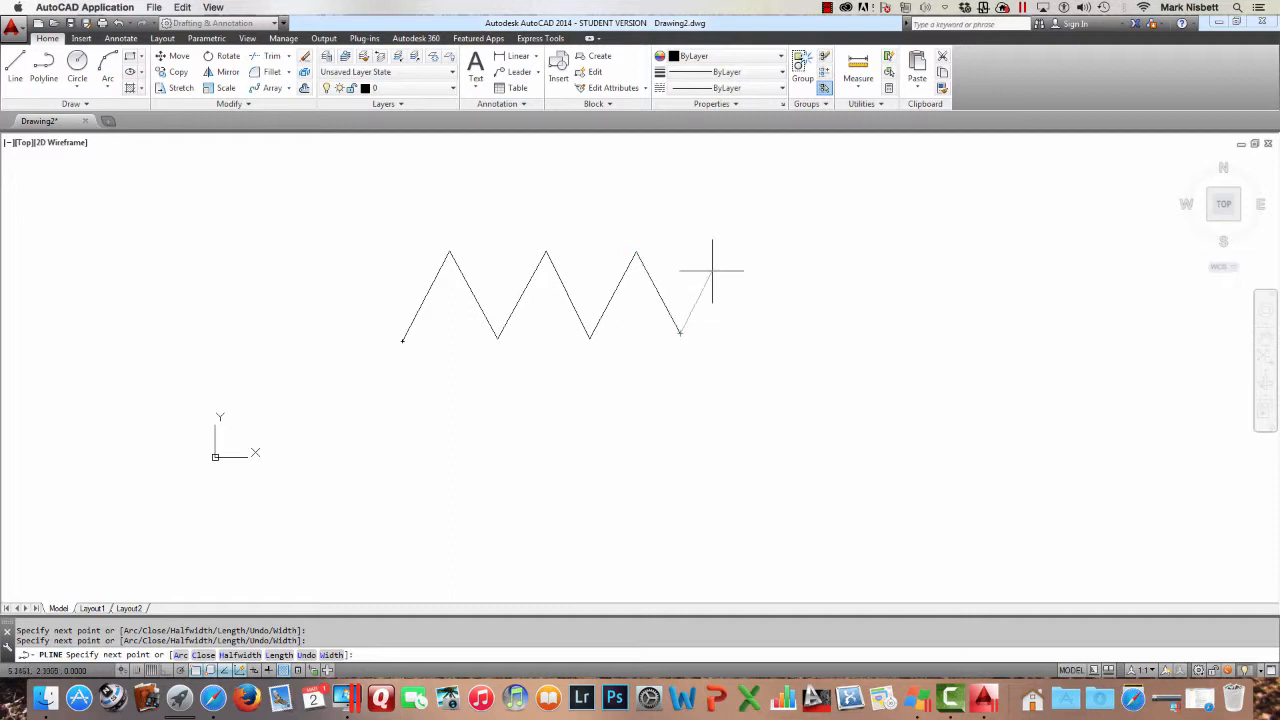
left_click(724, 252)
left_click(775, 330)
left_click(820, 252)
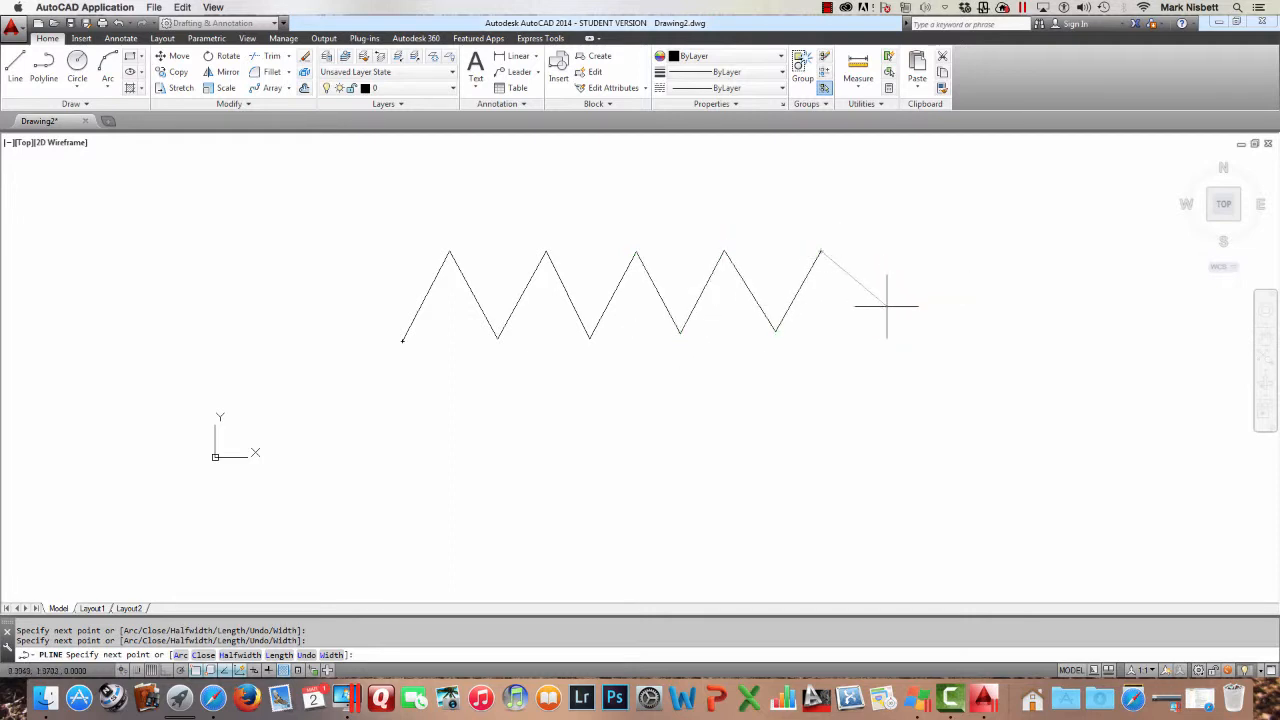
left_click(869, 325)
key("Return")
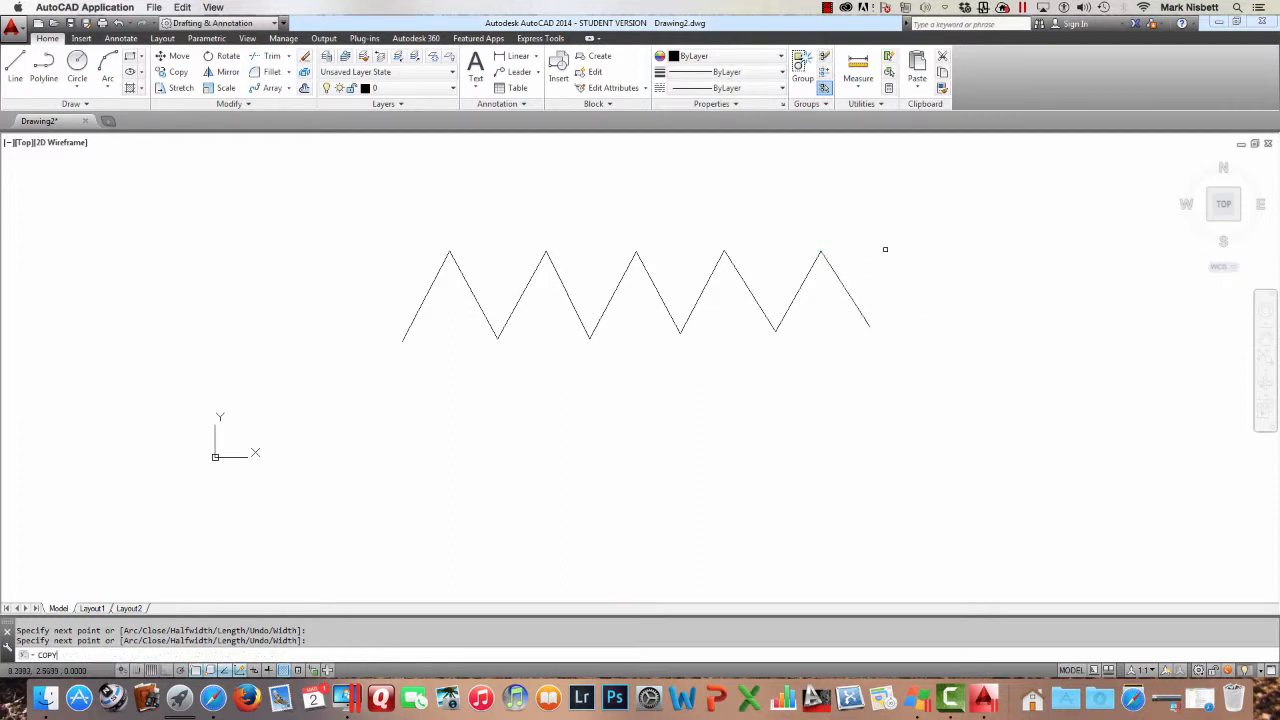
Copy the zigzag polyline twice, stacking the copies below the original
key("Return")
left_click(809, 268)
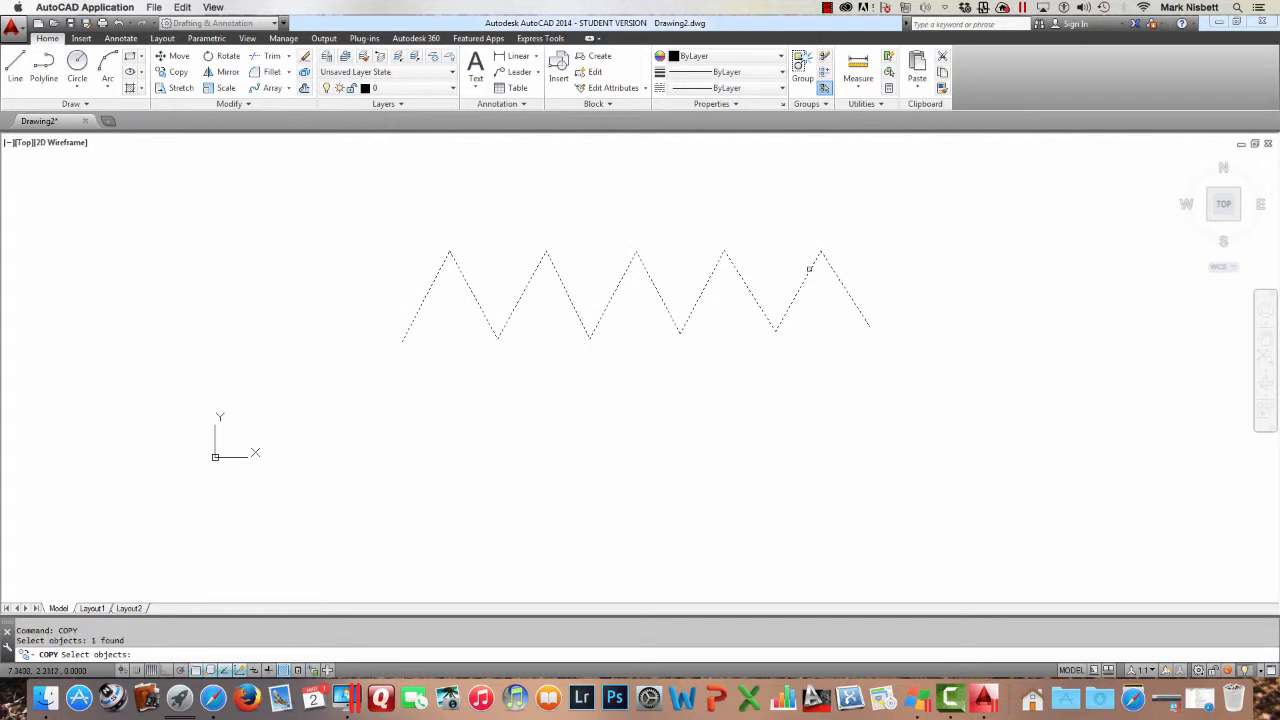
key("Return")
left_click(864, 206)
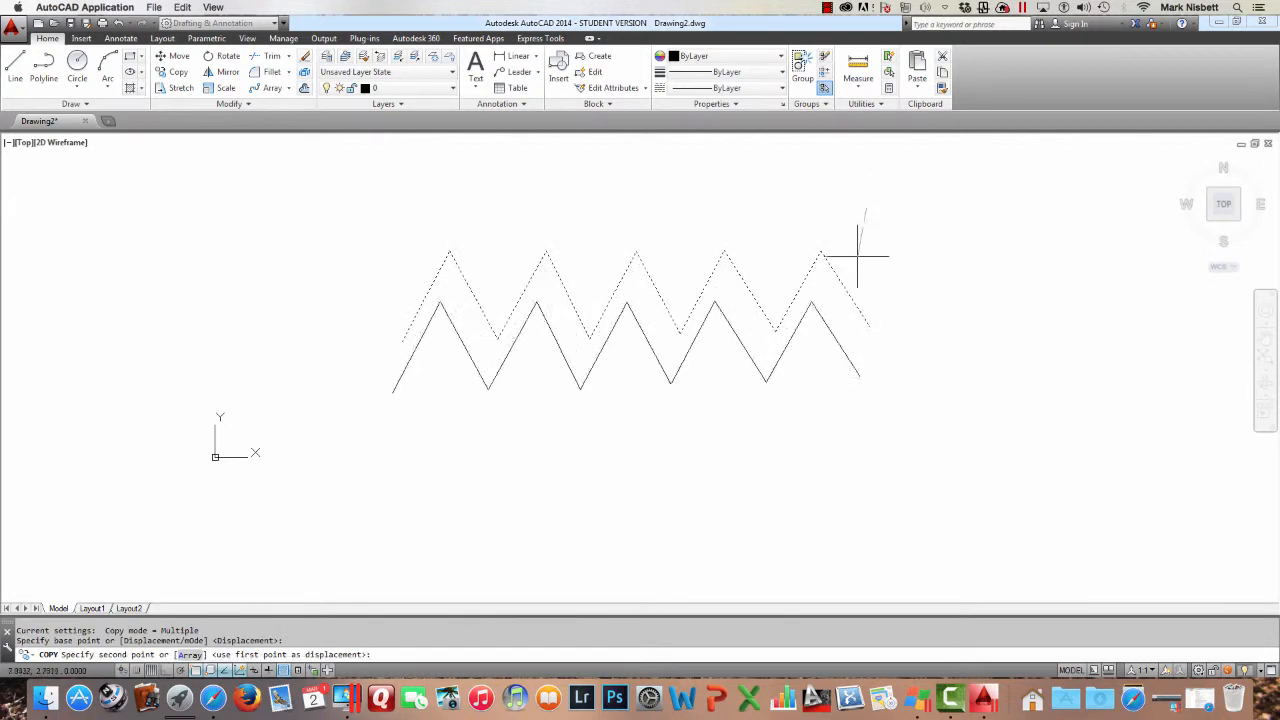
left_click(866, 327)
left_click(879, 449)
key("Escape")
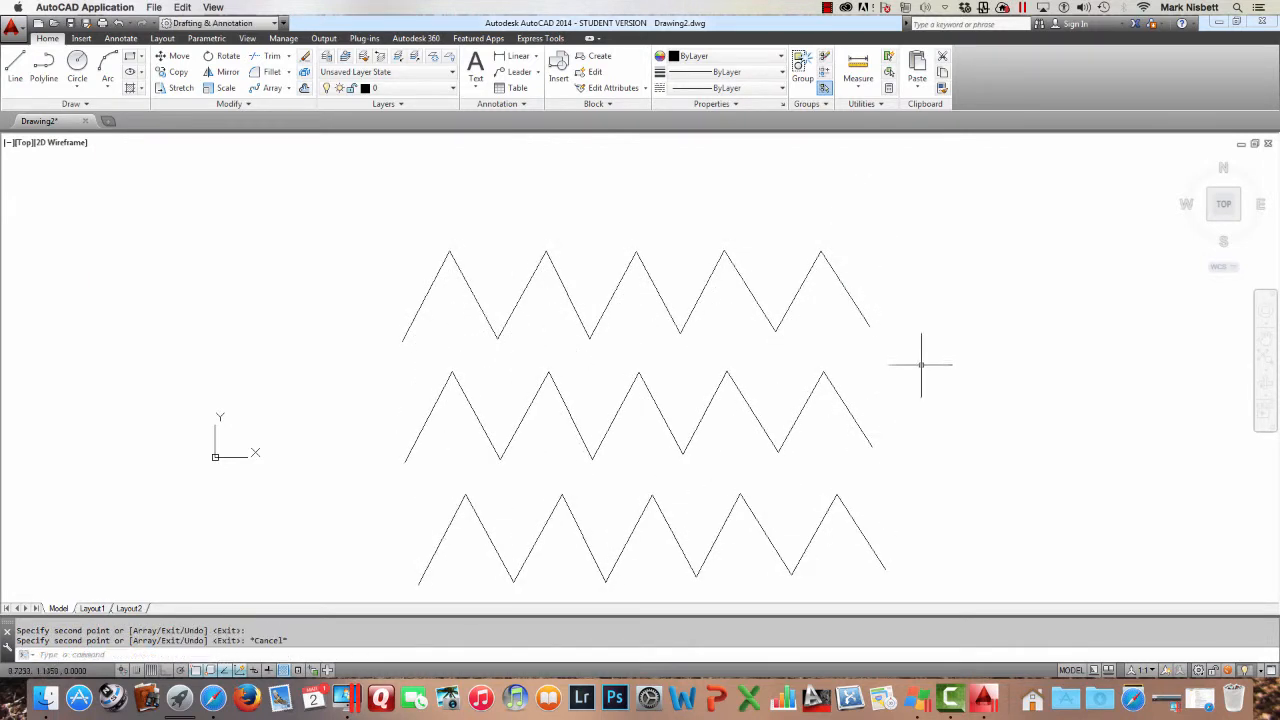
Apply the Fit option of Polyline Edit to the middle zigzag to curve it
mouse_move(921, 364)
middle_mouse_down()
mouse_move(943, 323)
mouse_move(937, 286)
middle_mouse_up()
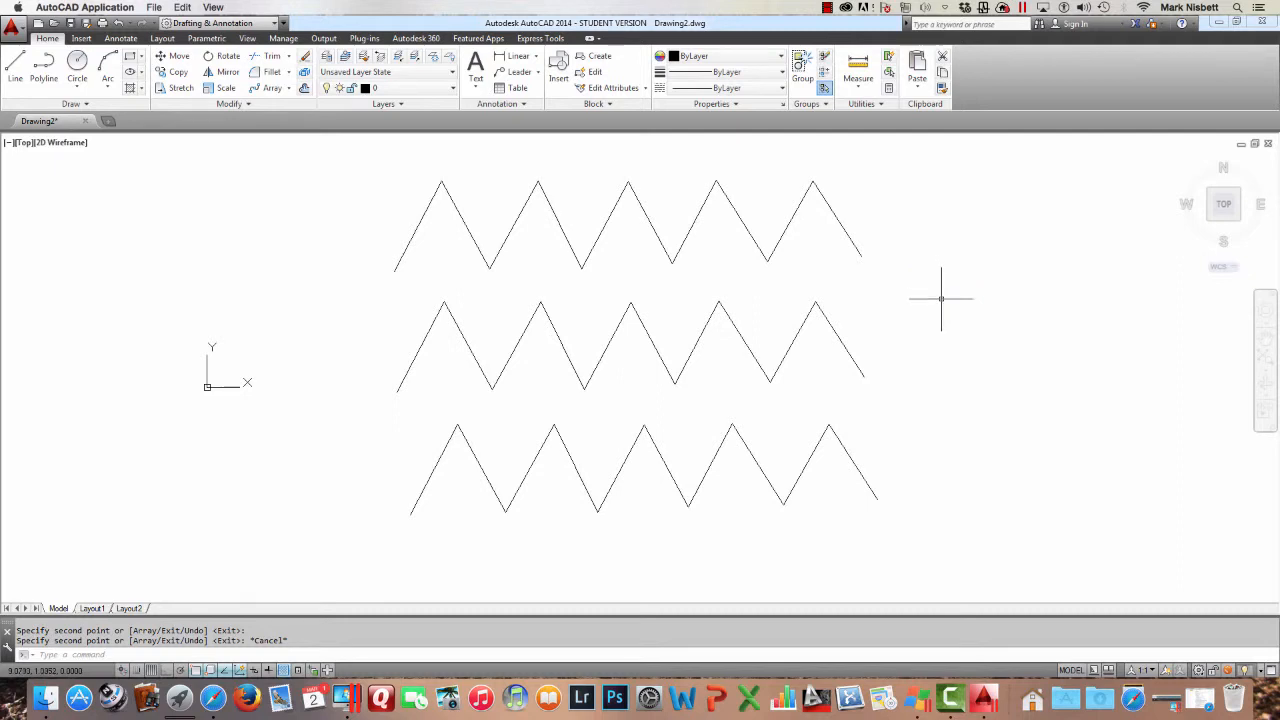
key("Return")
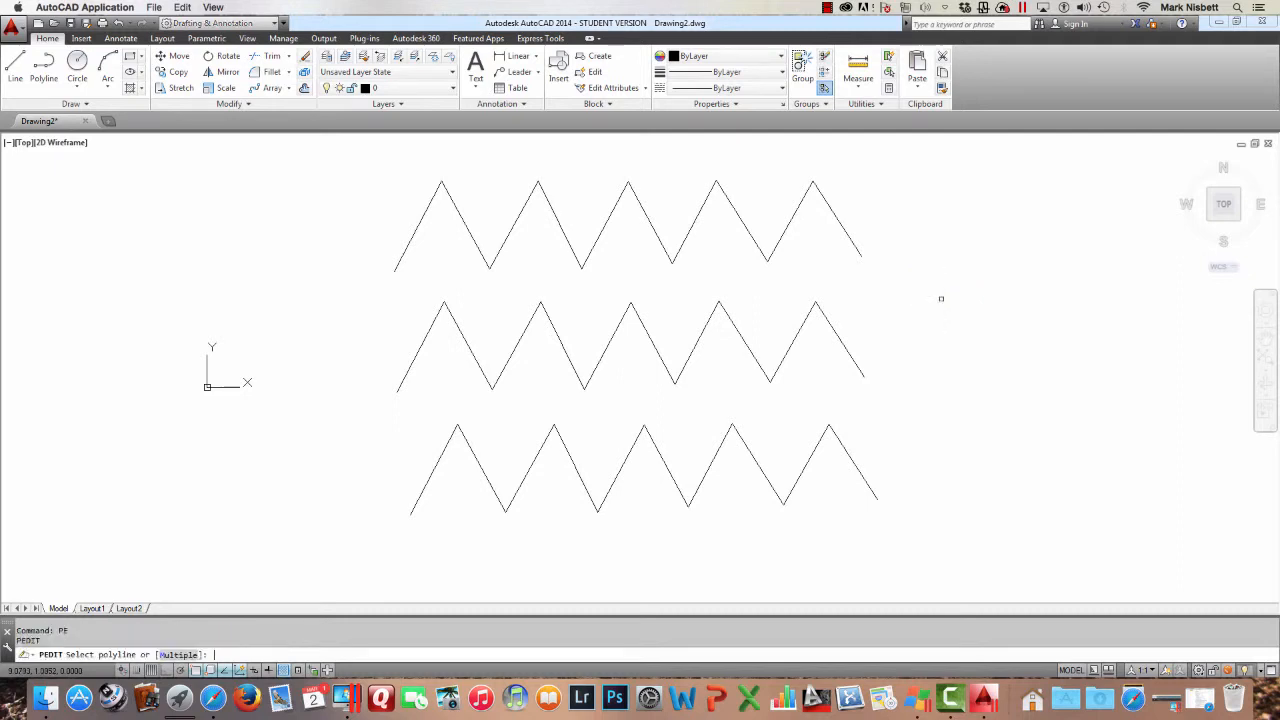
left_click(832, 326)
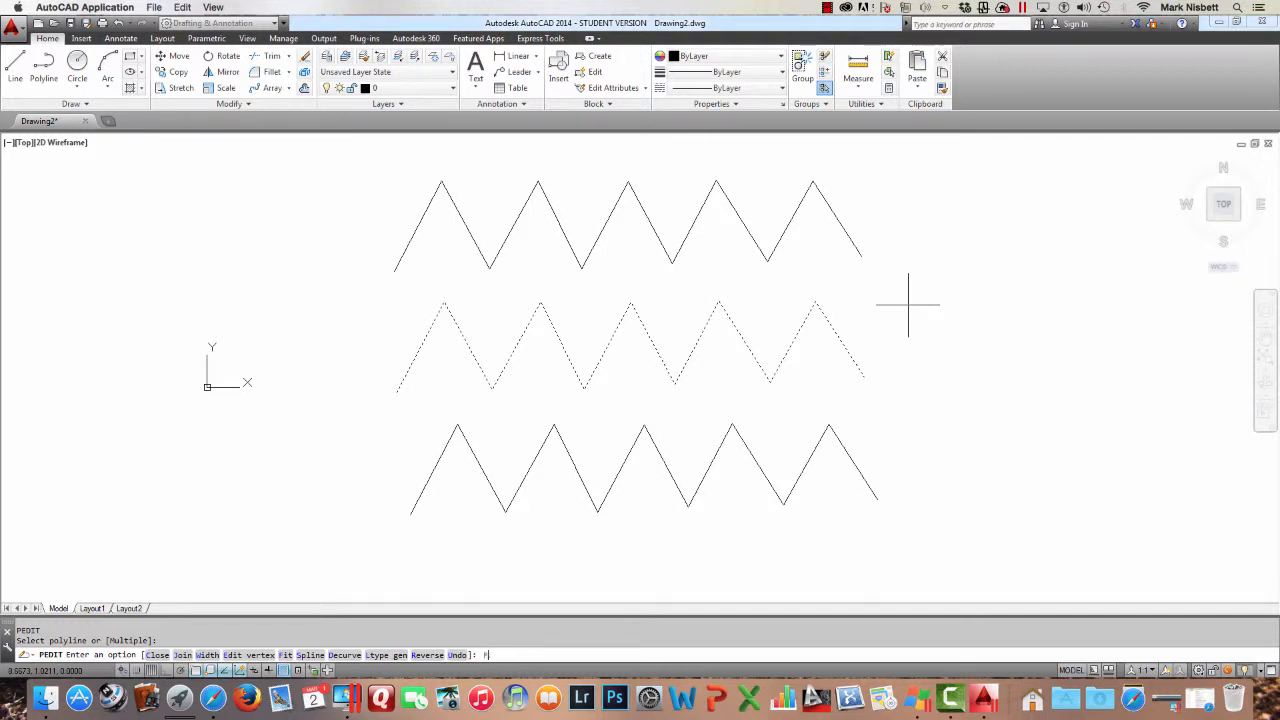
key("Return")
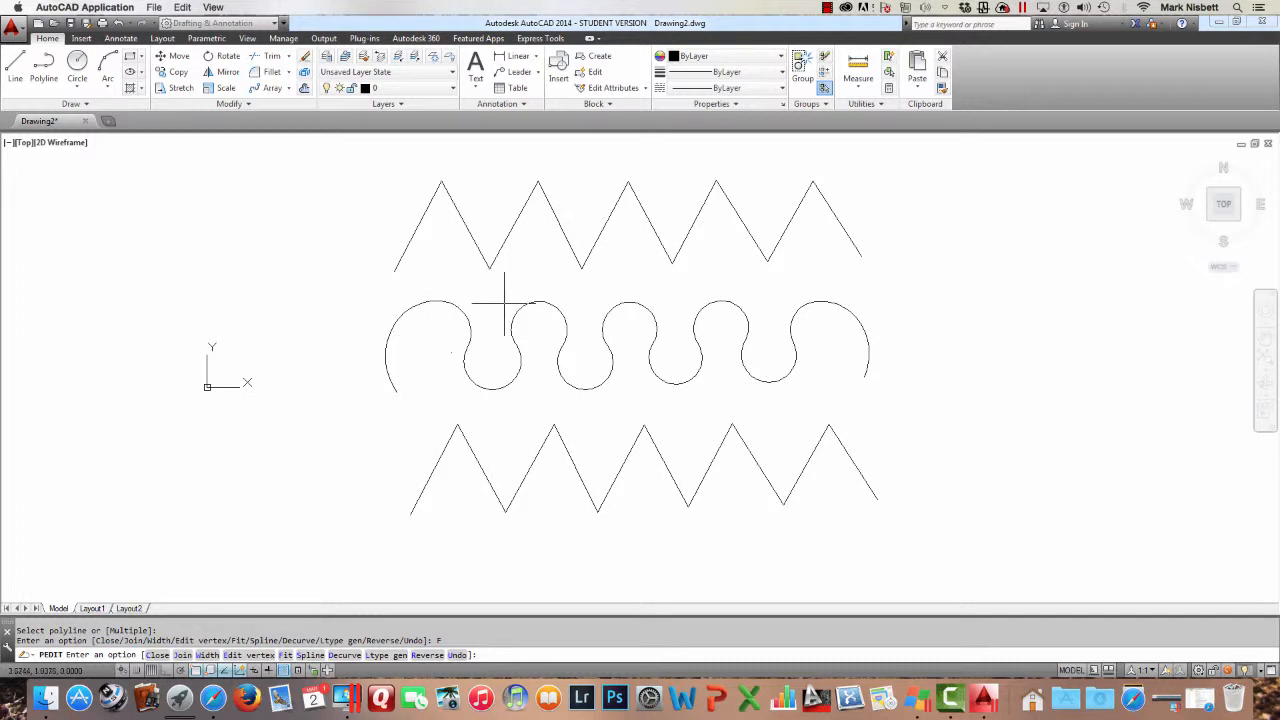
key("Return")
key("Escape")
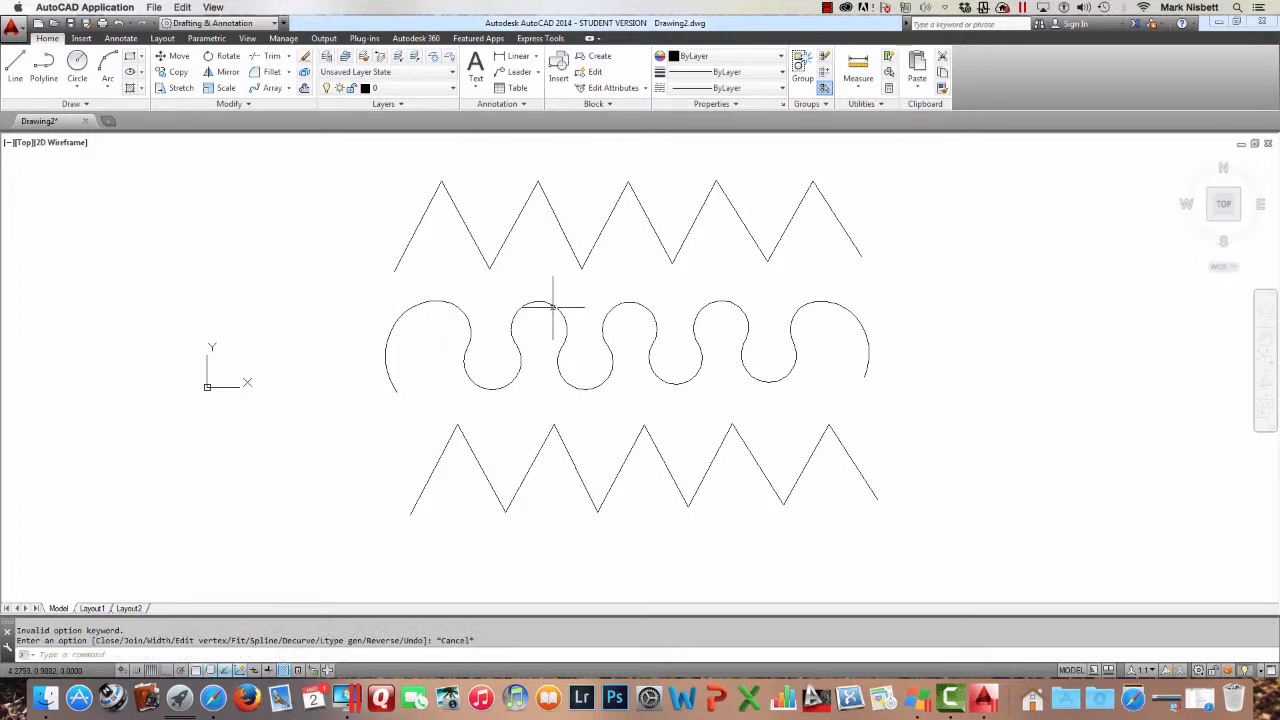
key("Return")
key("Escape")
type("m")
key("Return")
left_click(553, 297)
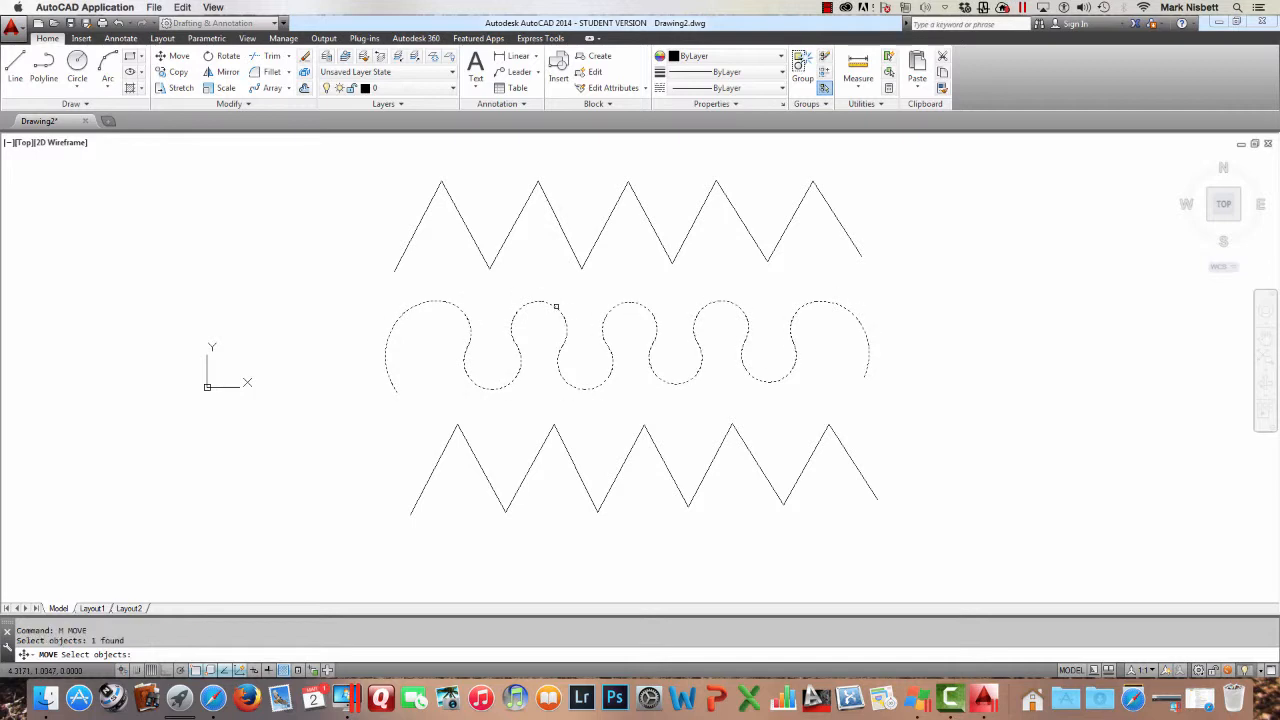
key("Return")
left_click(584, 298)
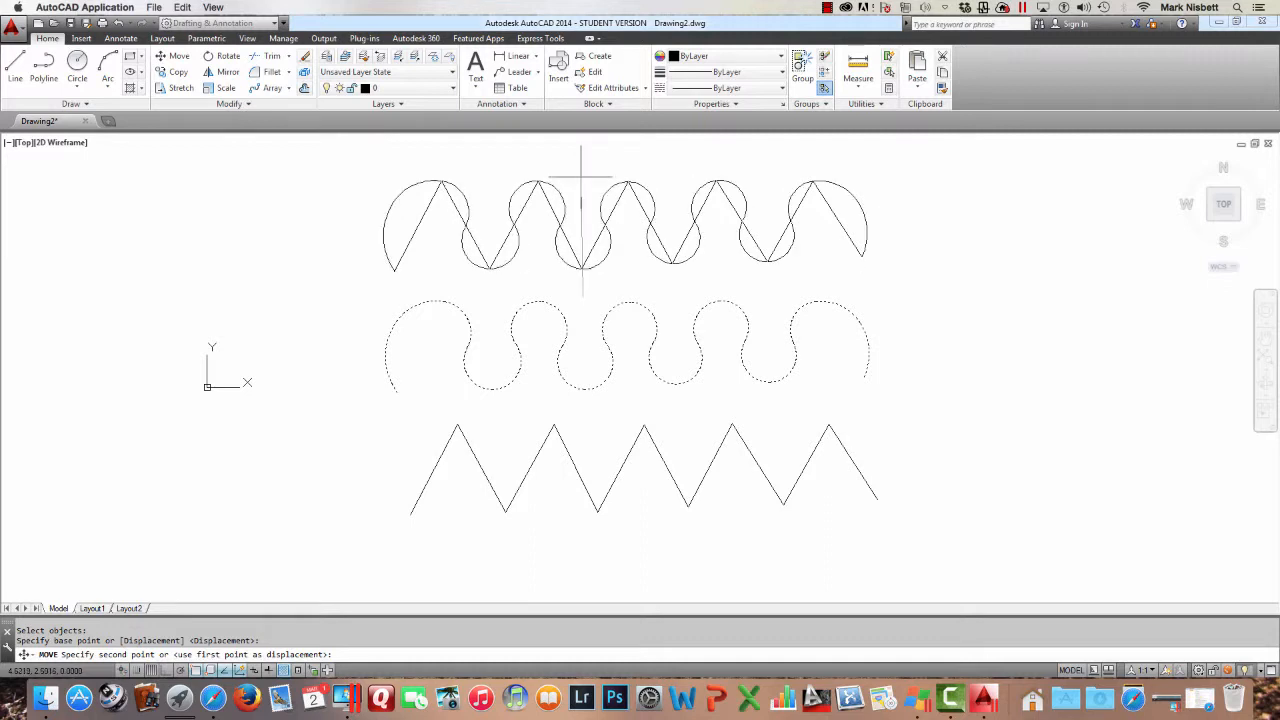
key("Escape")
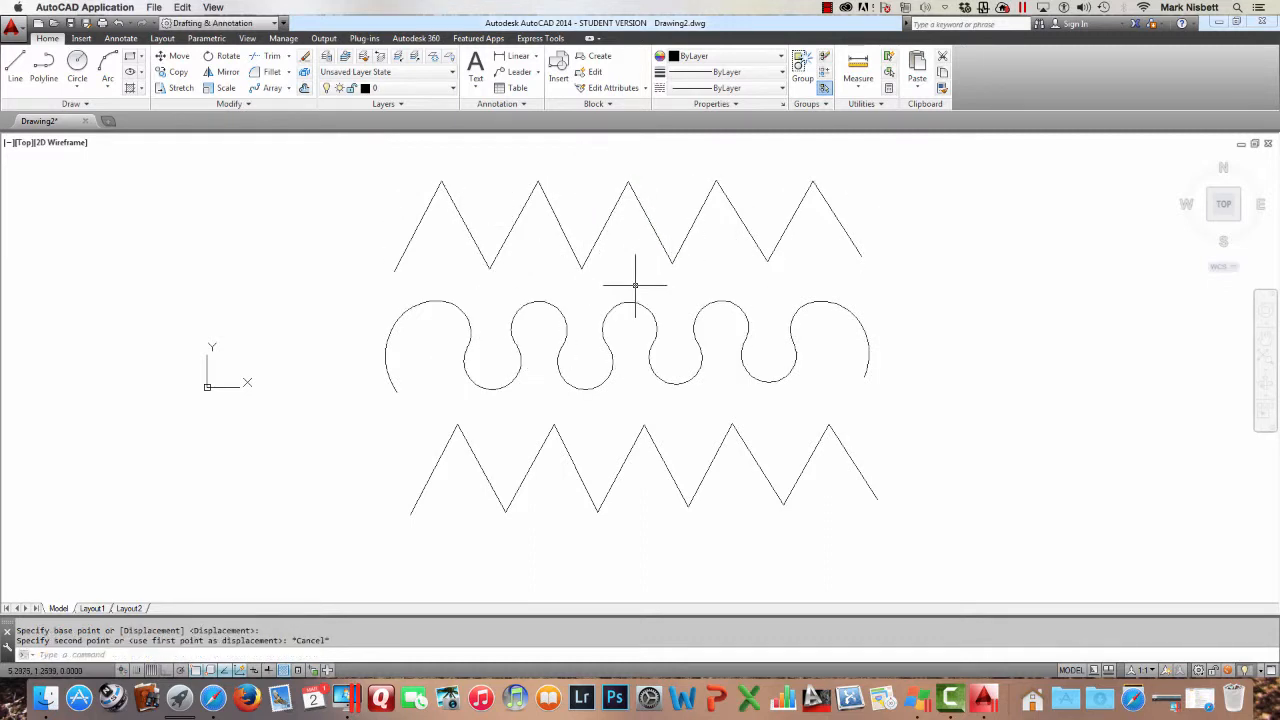
Move the fitted curve up to overlay it on the top zigzag
type("m")
key("Return")
left_click(633, 300)
key("Return")
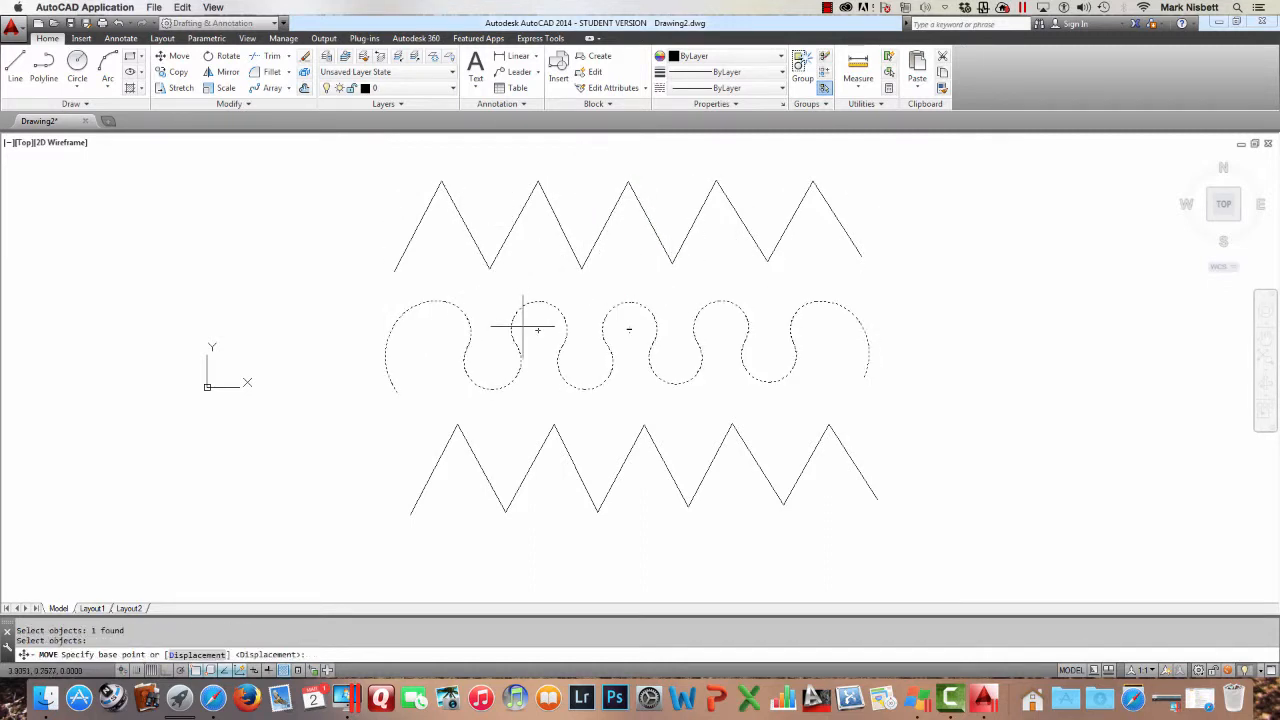
left_click(395, 390)
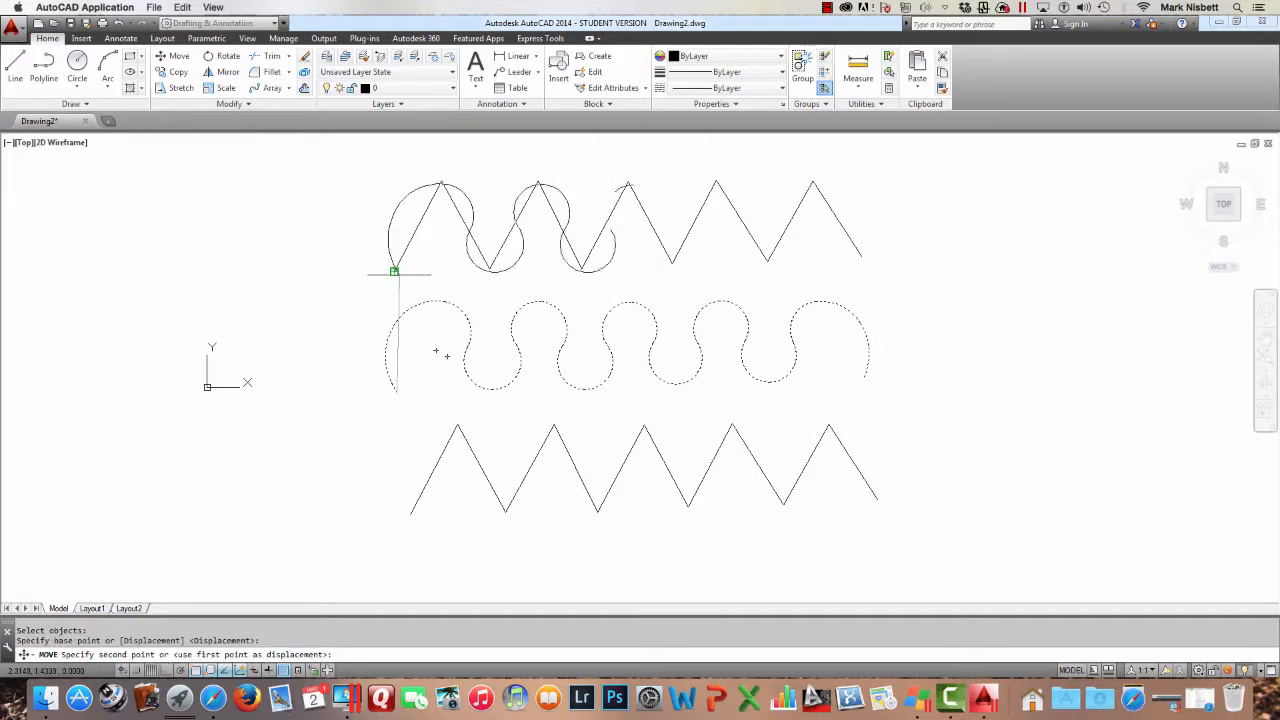
left_click(395, 270)
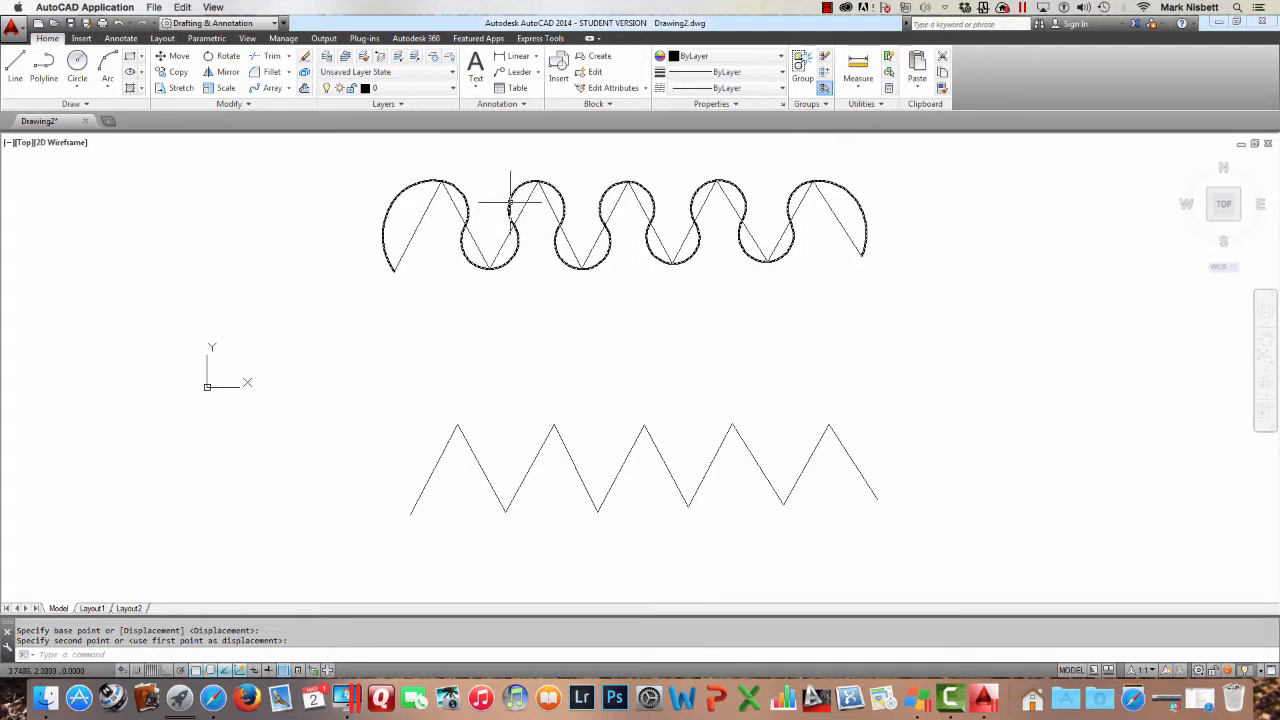
Move the fitted curve back down into the middle row
key("Return")
left_click(628, 215)
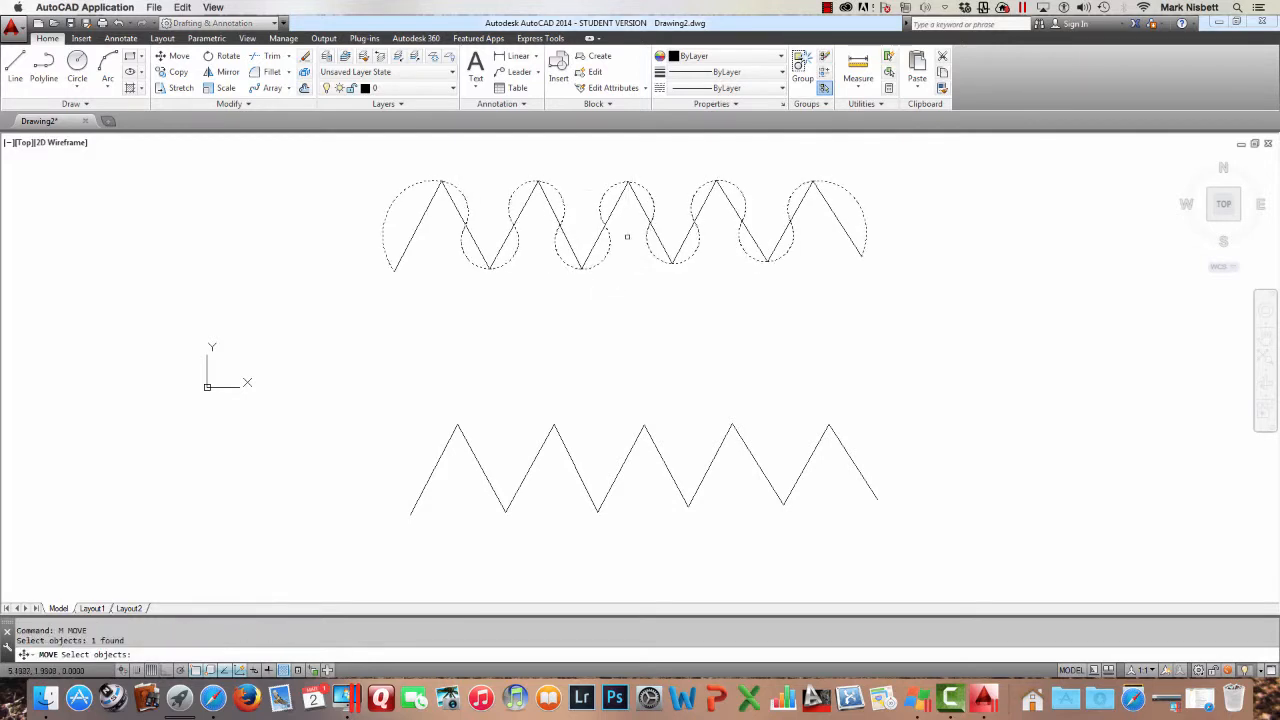
key("Return")
left_click(631, 251)
left_click(633, 368)
key("Escape")
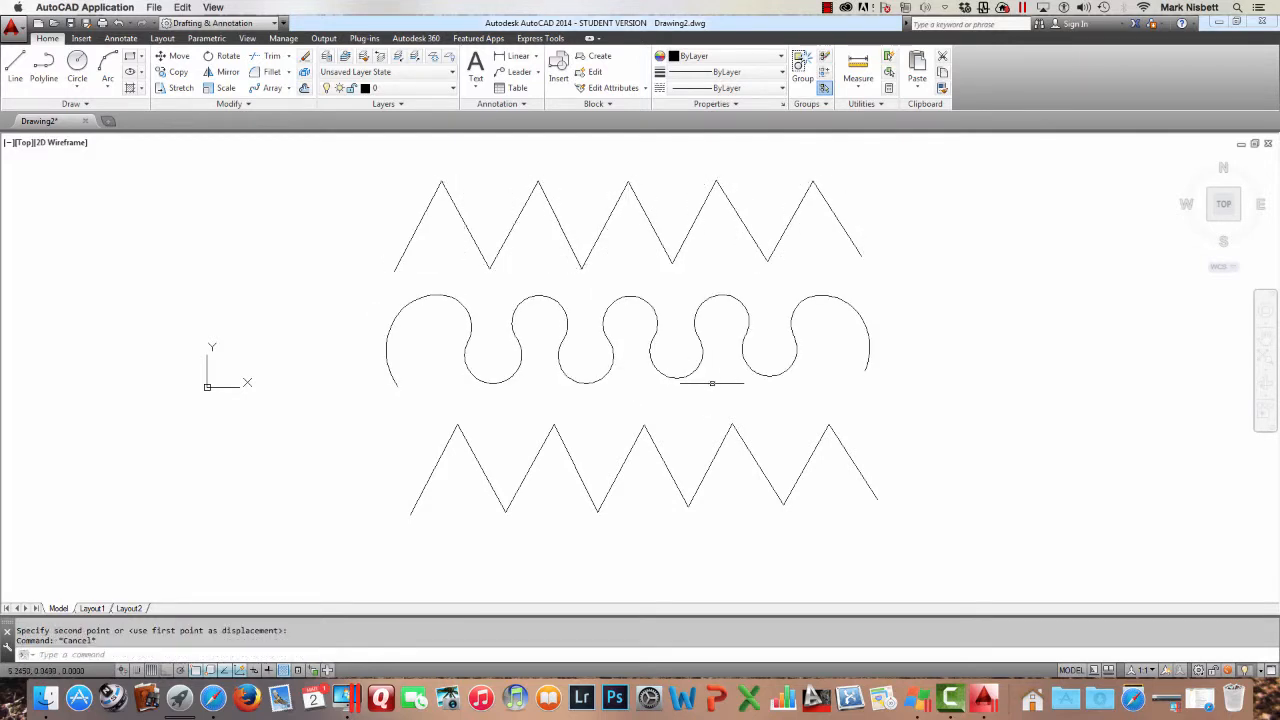
Apply the Spline option of Polyline Edit to the bottom zigzag to turn it into a smooth curve
type("pe")
key("Return")
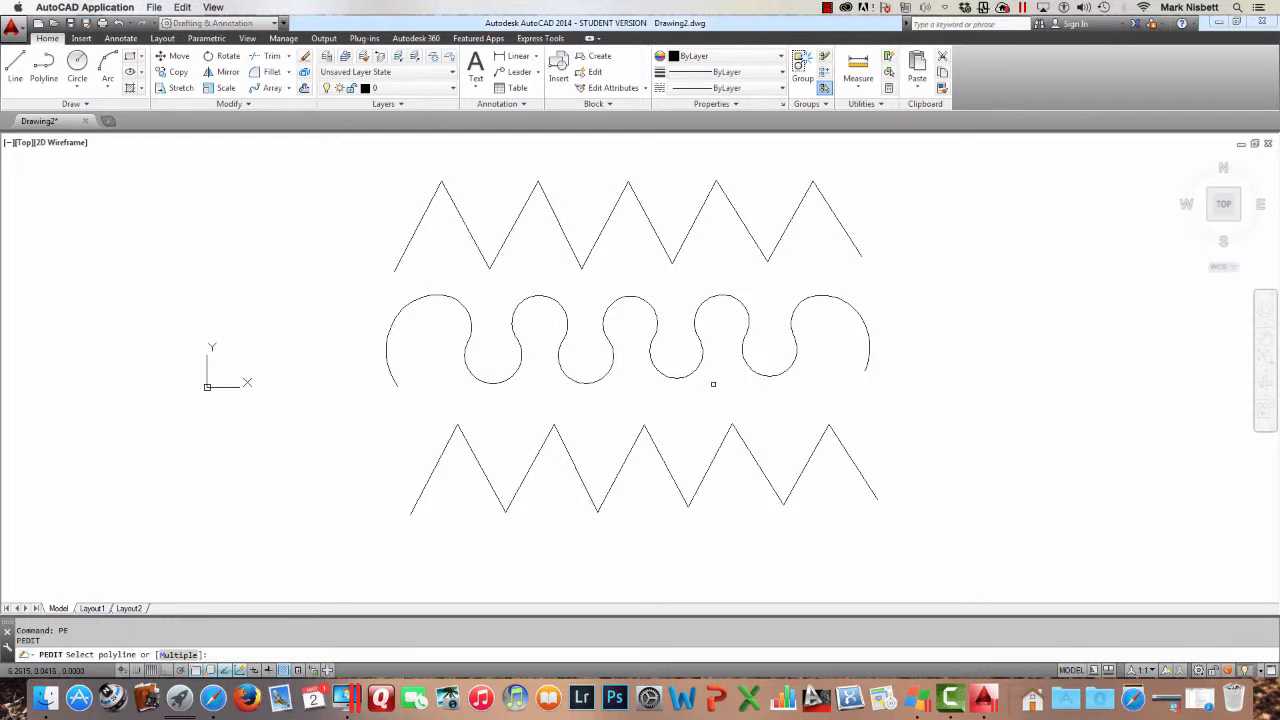
left_click(719, 448)
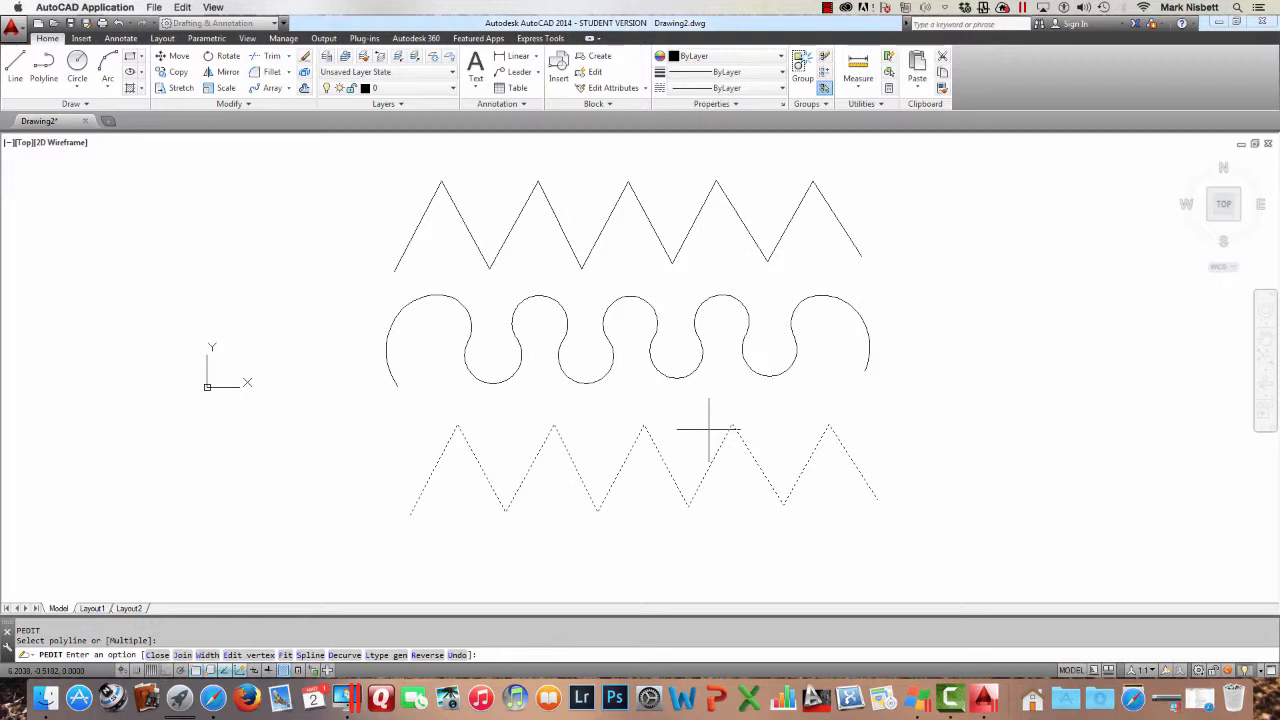
key("Return")
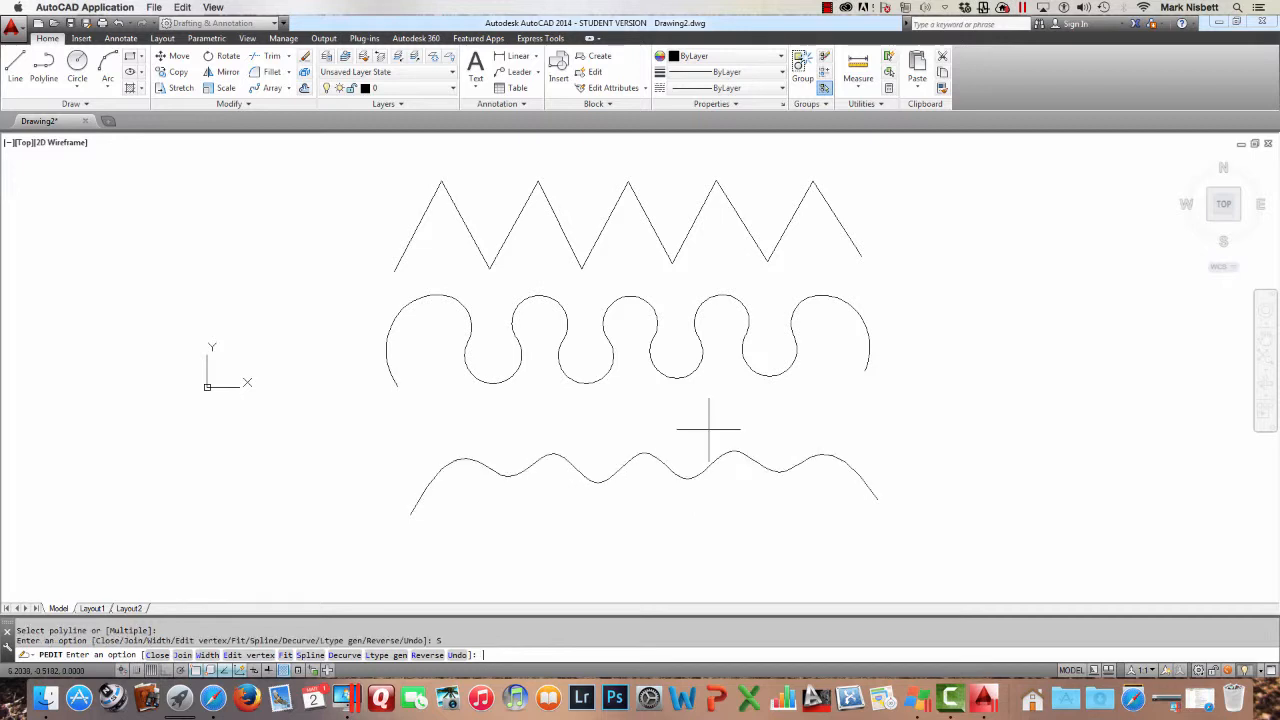
Move the spline curve up from its left end to overlay it on the top zigzag
type("M")
key("Return")
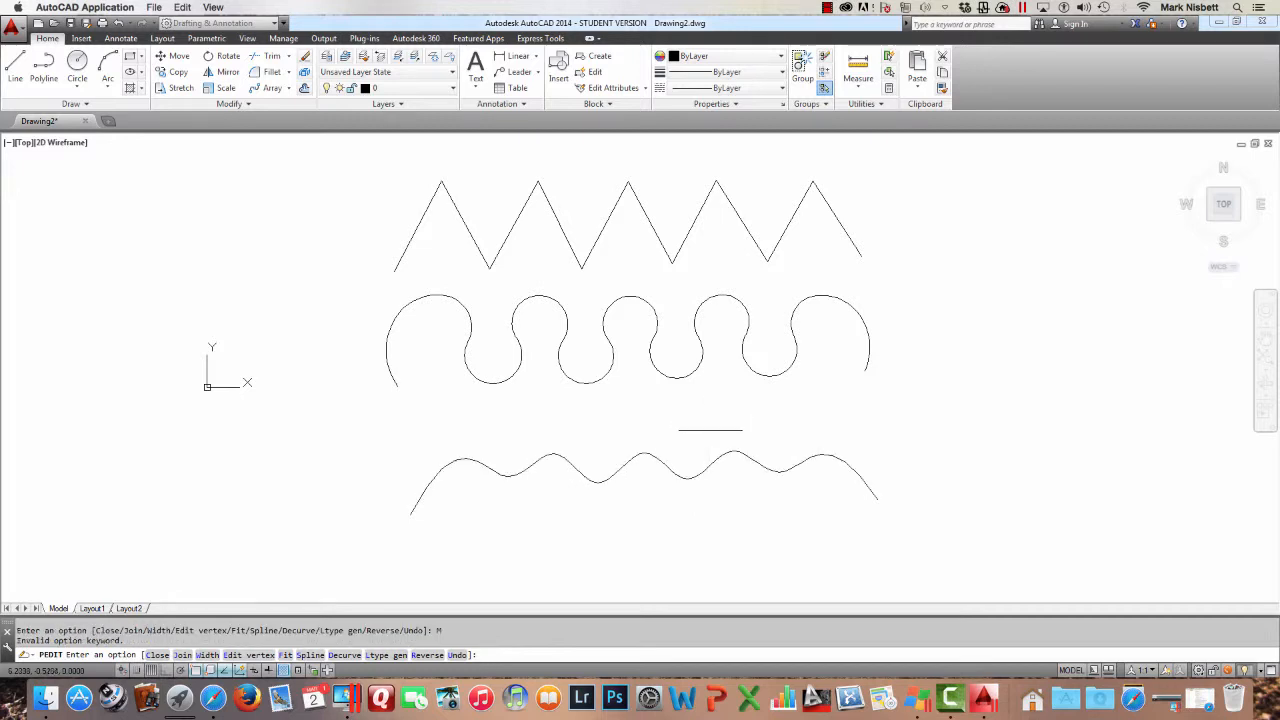
key("Escape")
type("M")
key("Return")
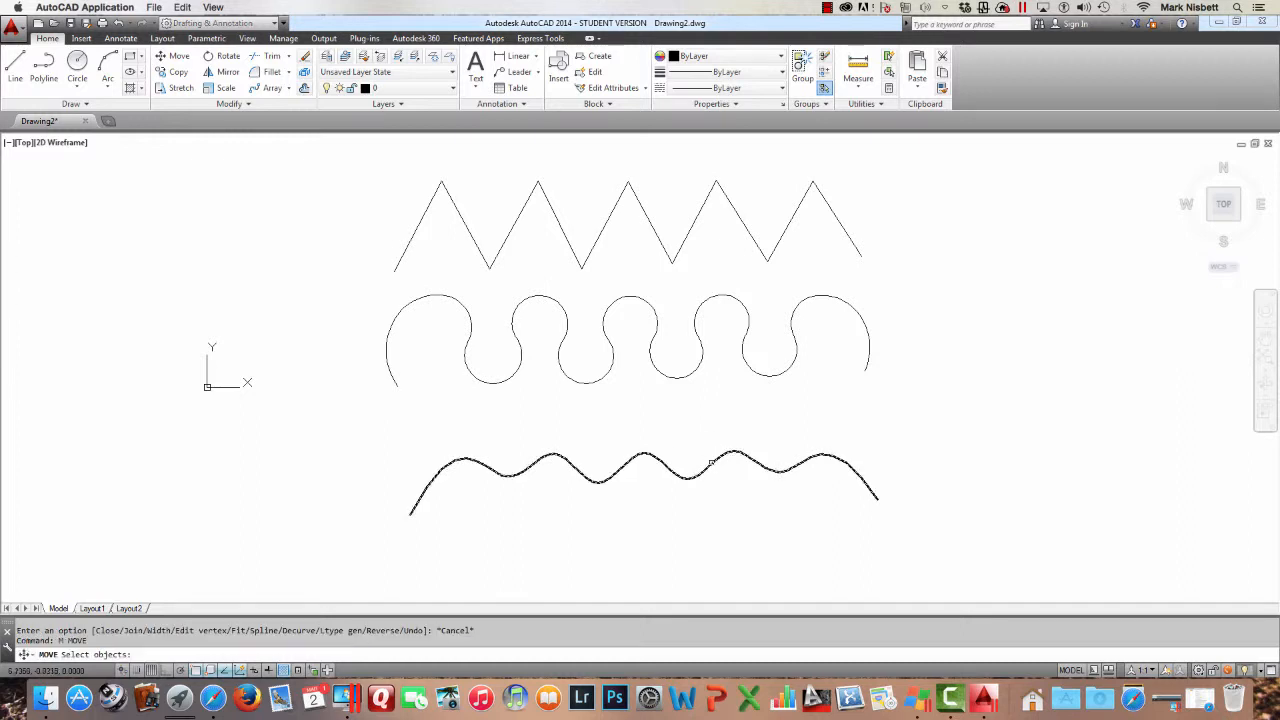
left_click(700, 450)
key("Return")
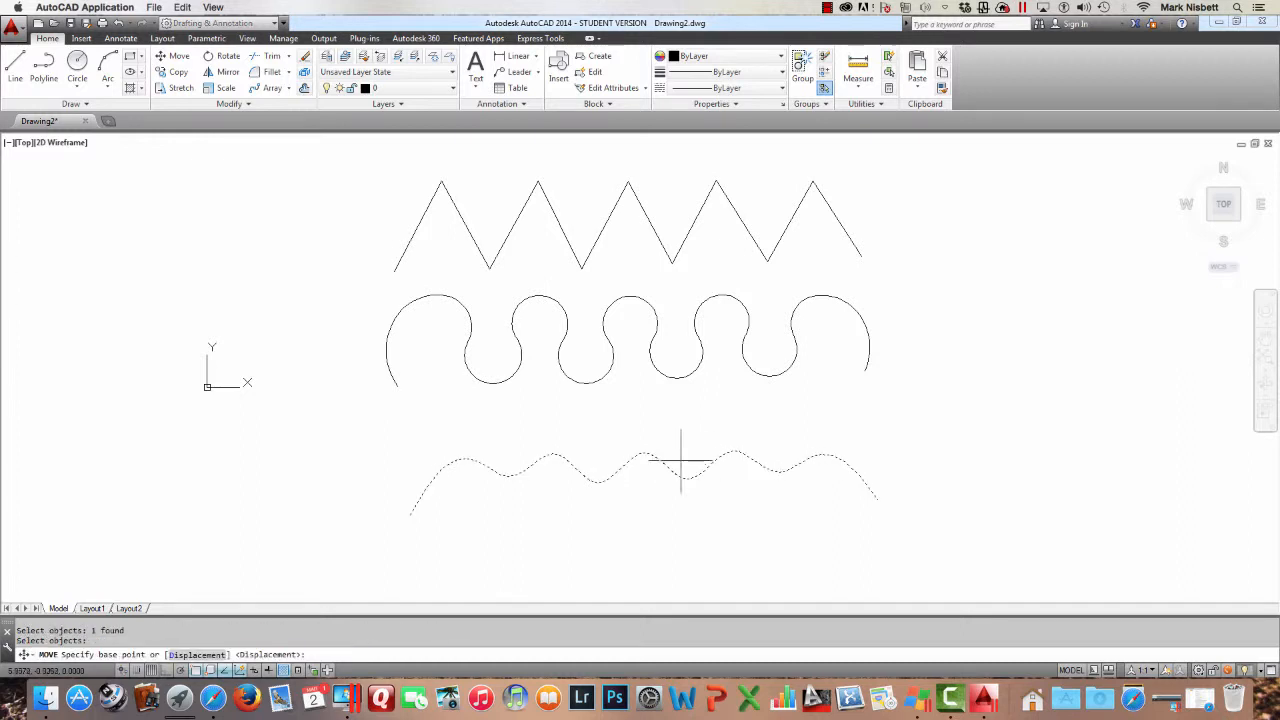
left_click(410, 514)
left_click(394, 270)
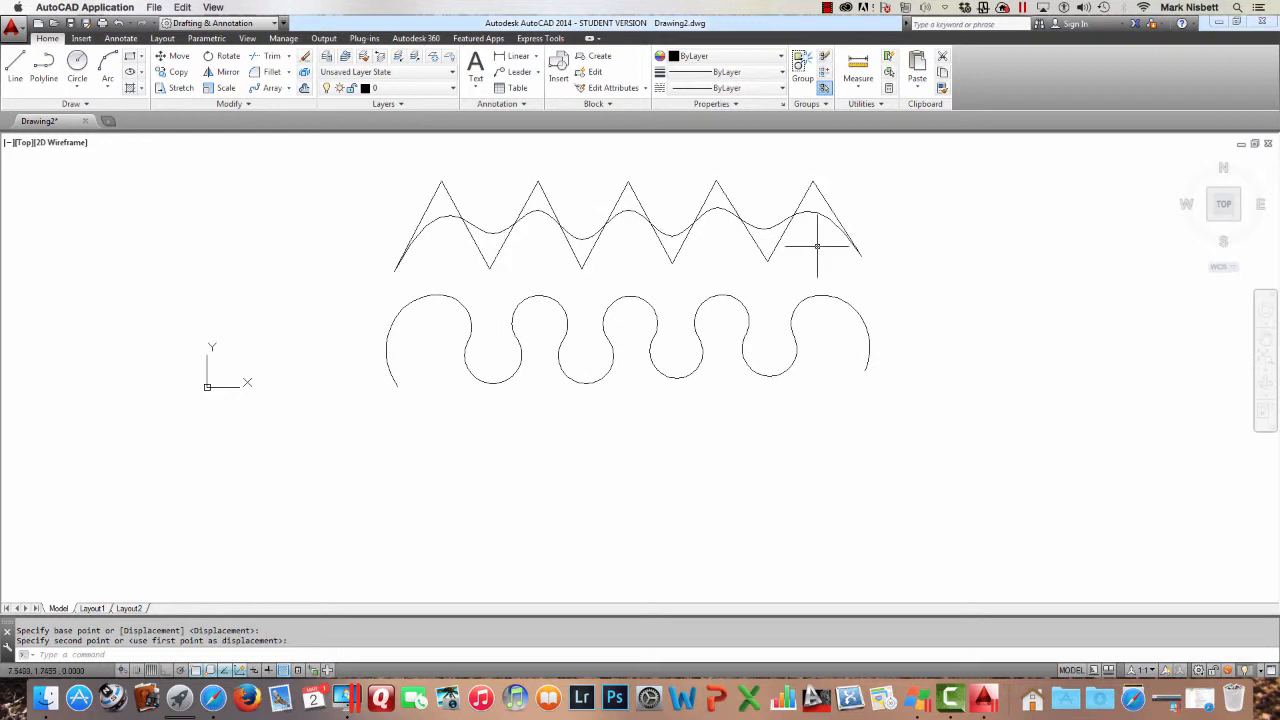
Move the spline curve back down into the bottom row
type("m")
key("Return")
left_click(780, 212)
key("Return")
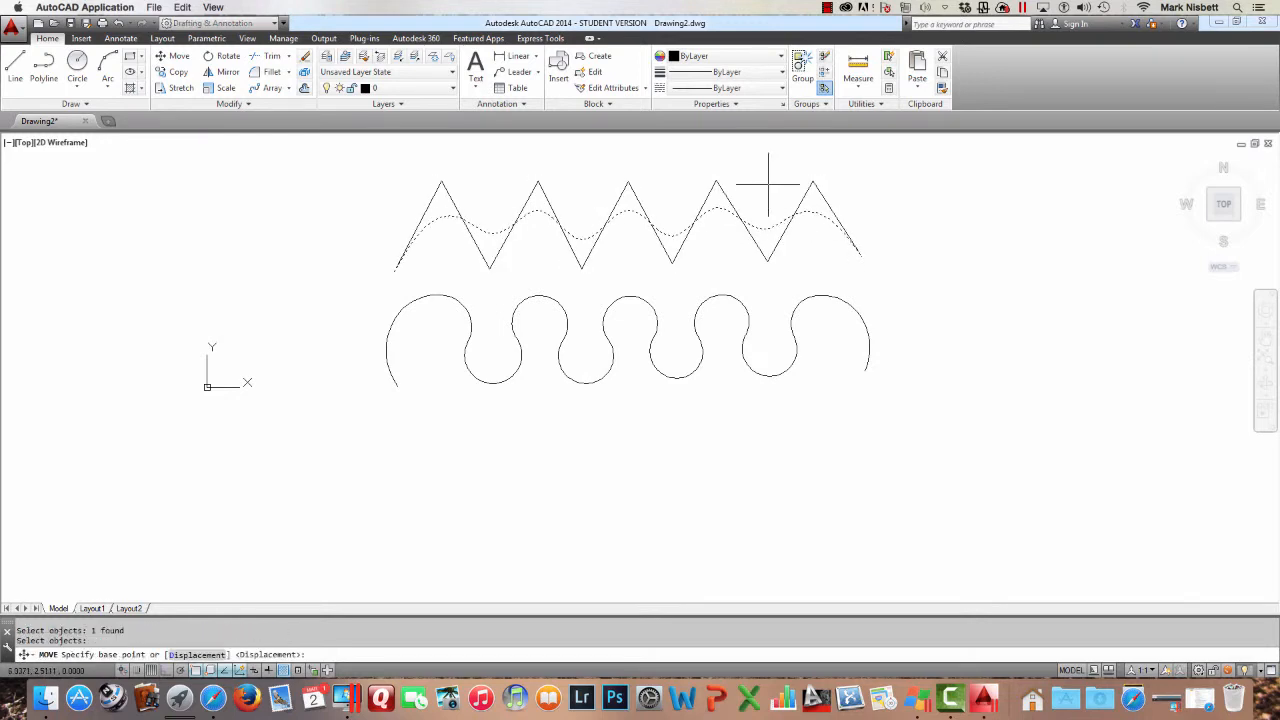
left_click(769, 179)
left_click(753, 418)
key("Escape")
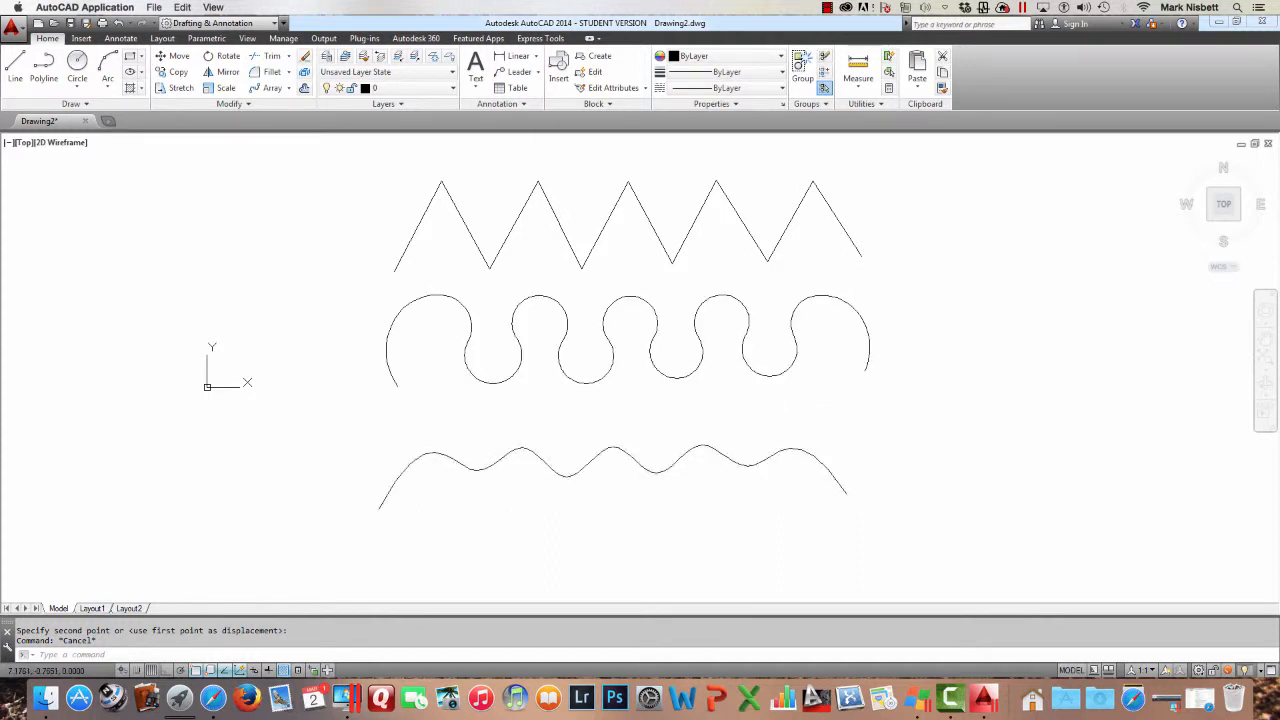
Set the spline curve's linetype to HIDDEN in its properties and close the Properties palette
left_click(791, 450)
key("Escape")
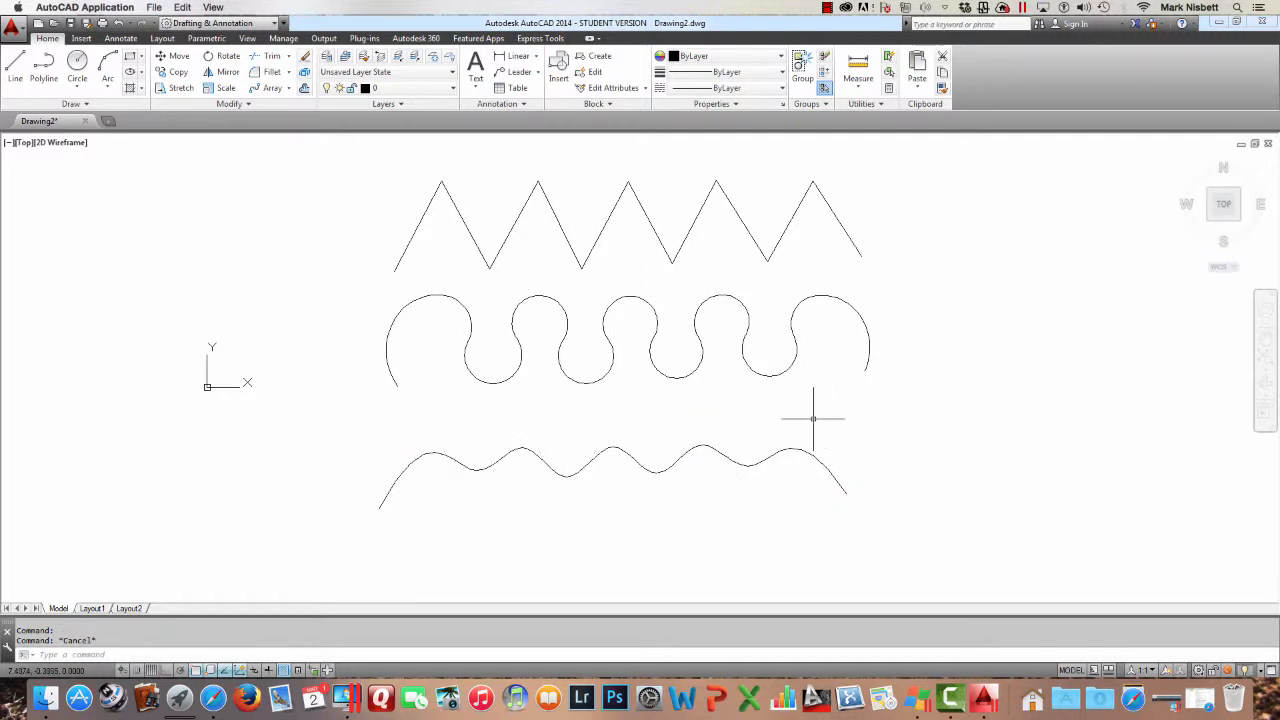
left_click(830, 434)
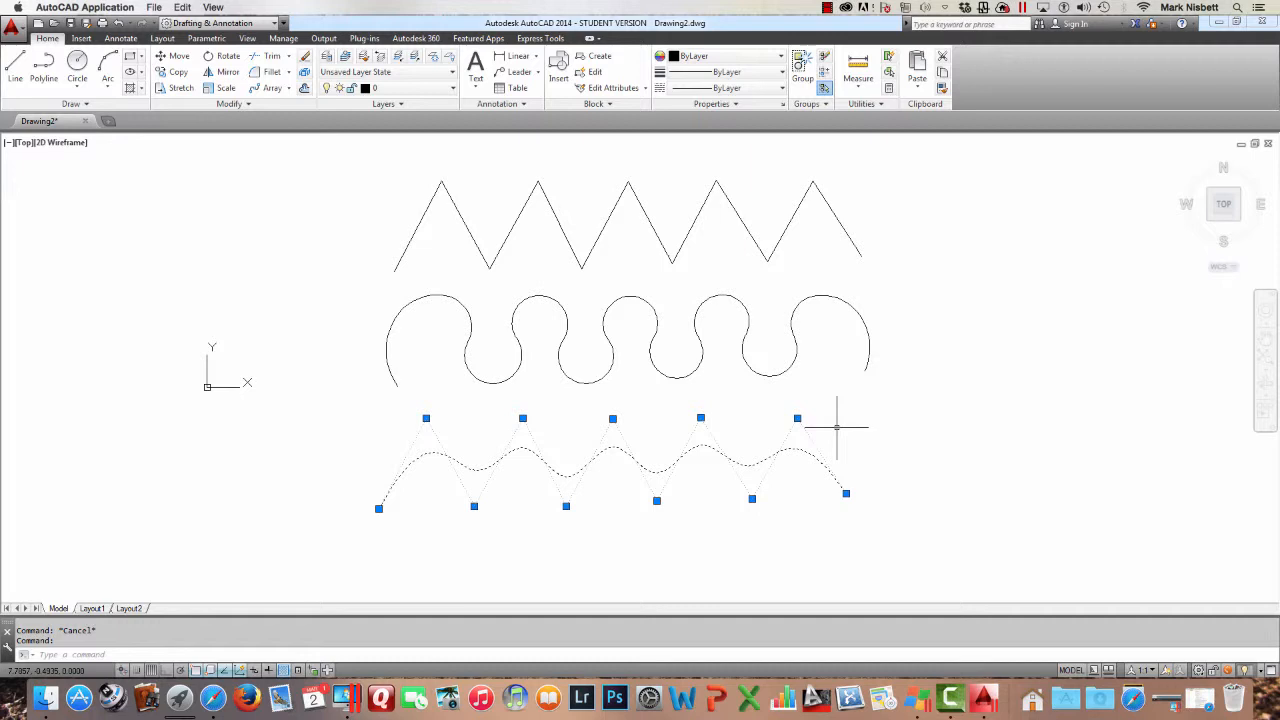
key("Escape")
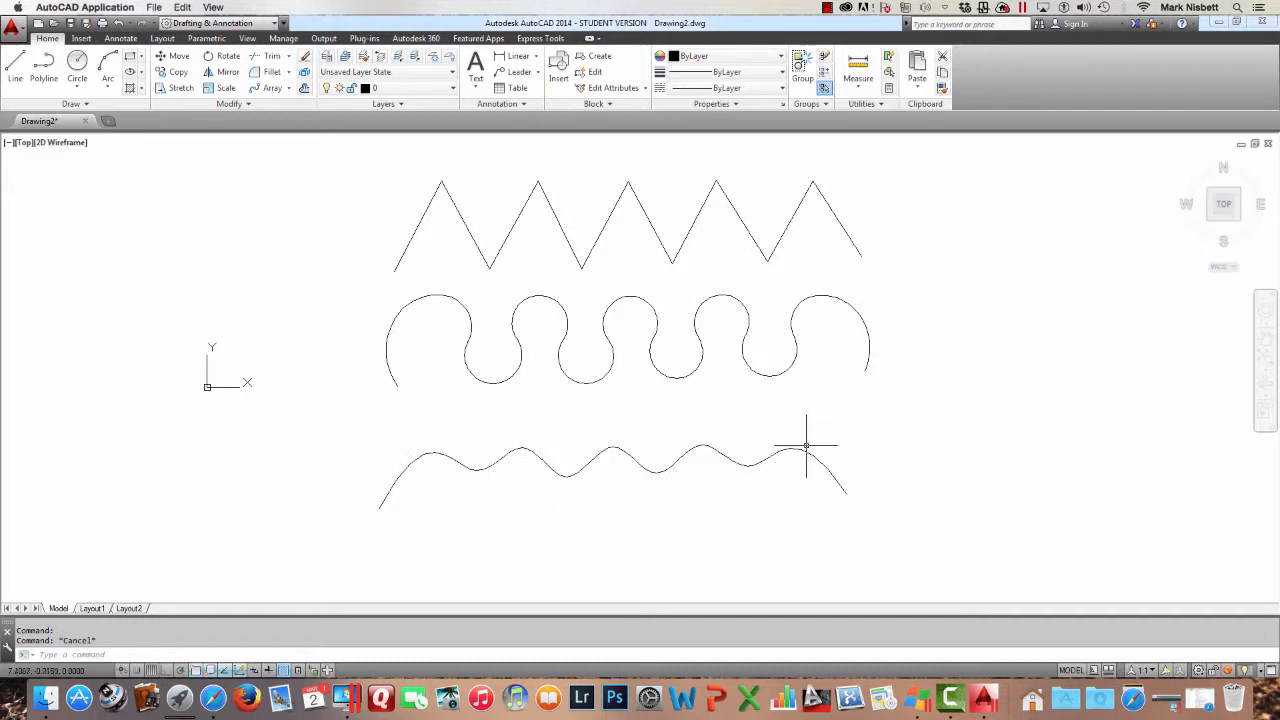
left_click(802, 449)
right_click(805, 444)
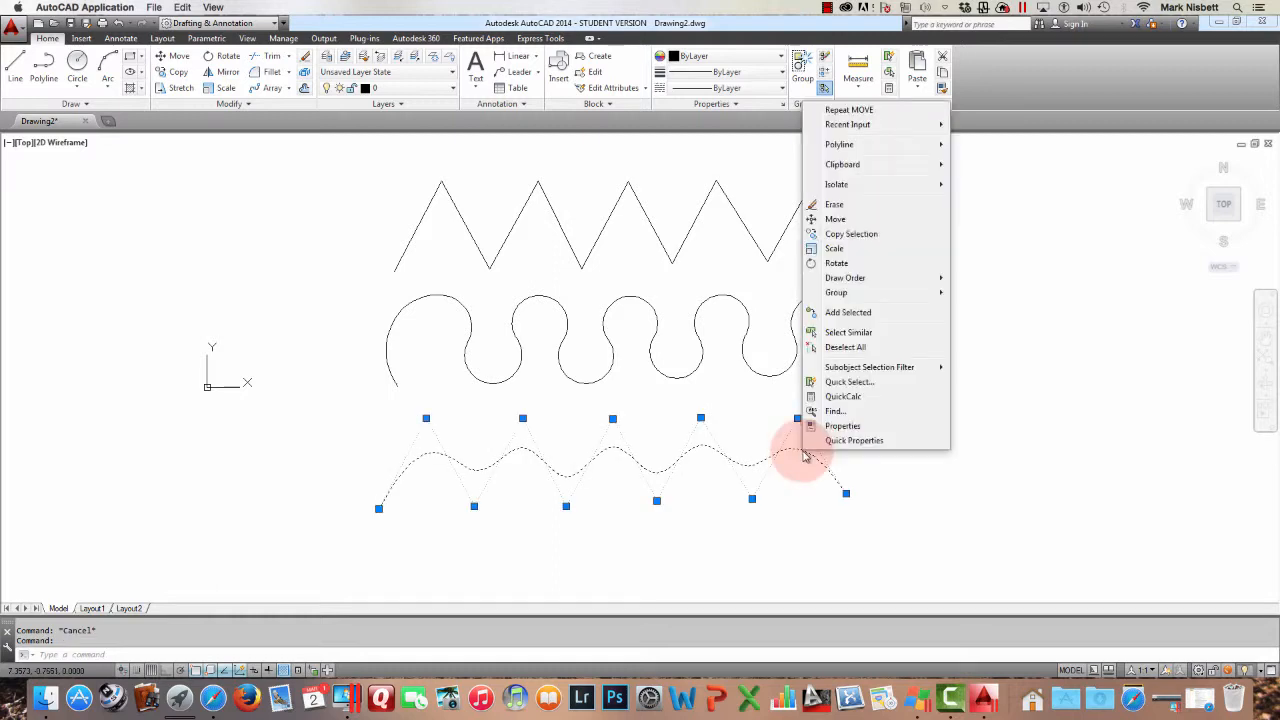
left_click(836, 427)
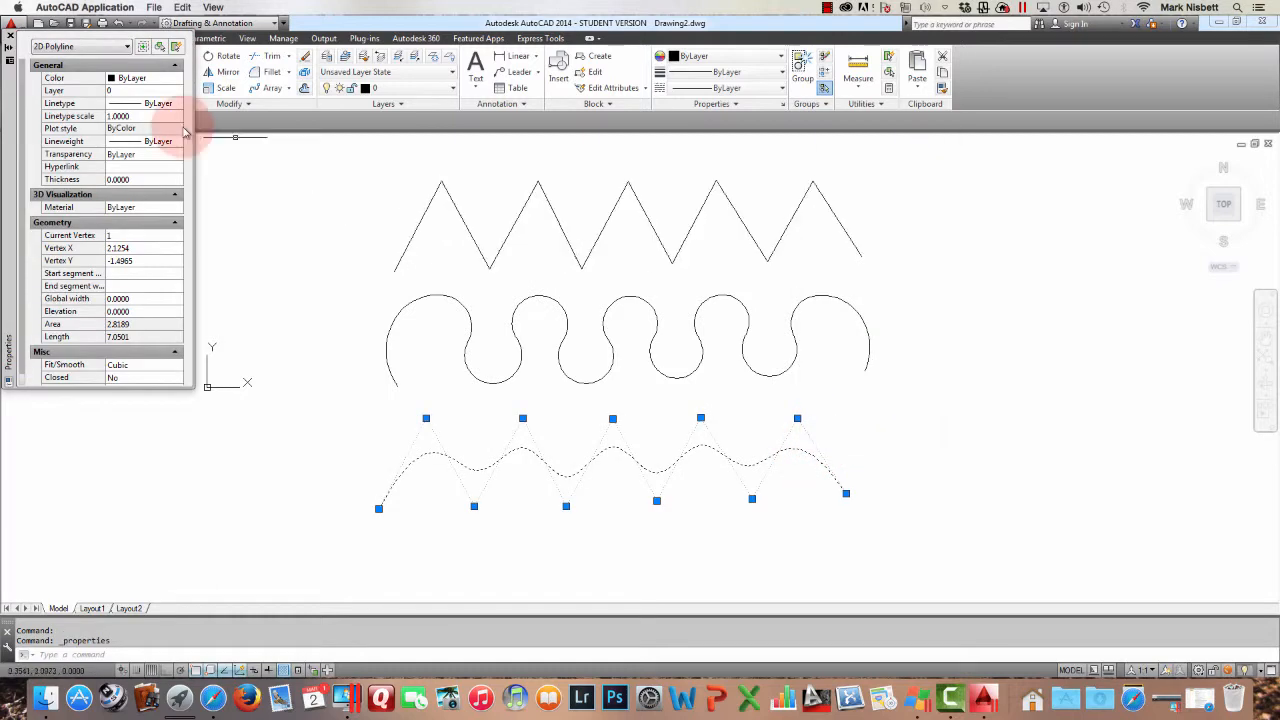
left_click(164, 102)
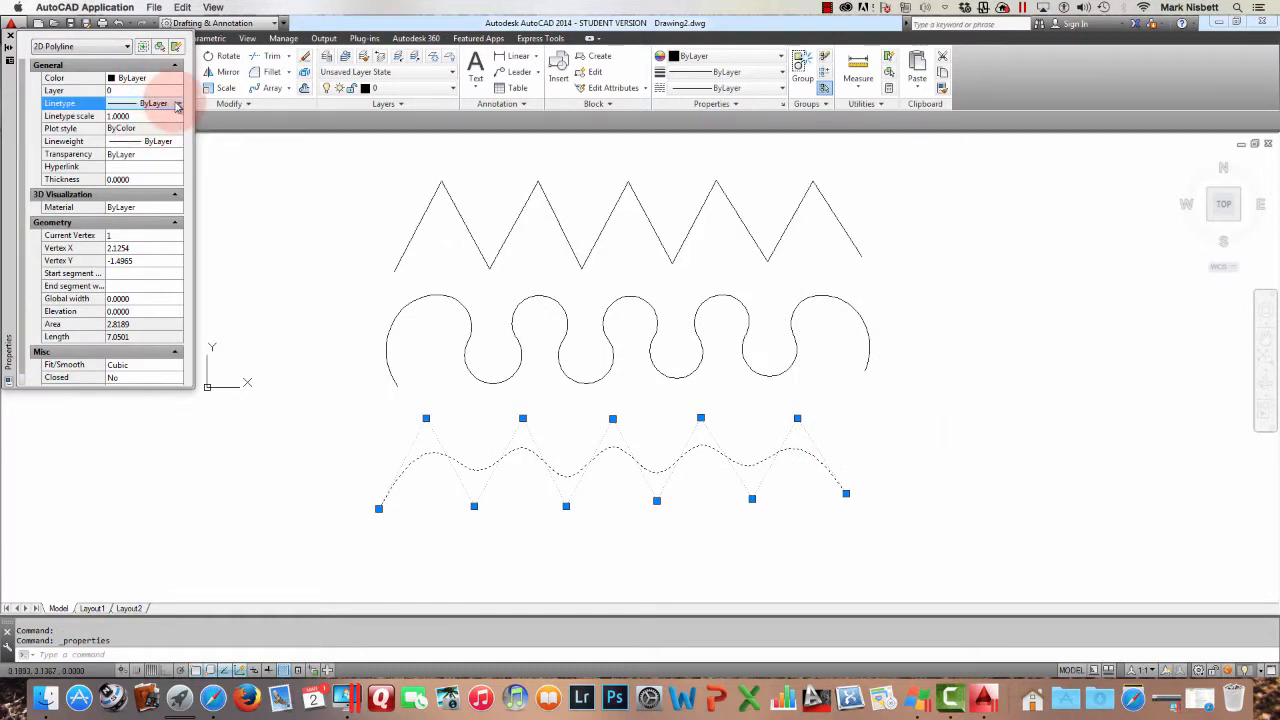
left_click(177, 103)
left_click(150, 176)
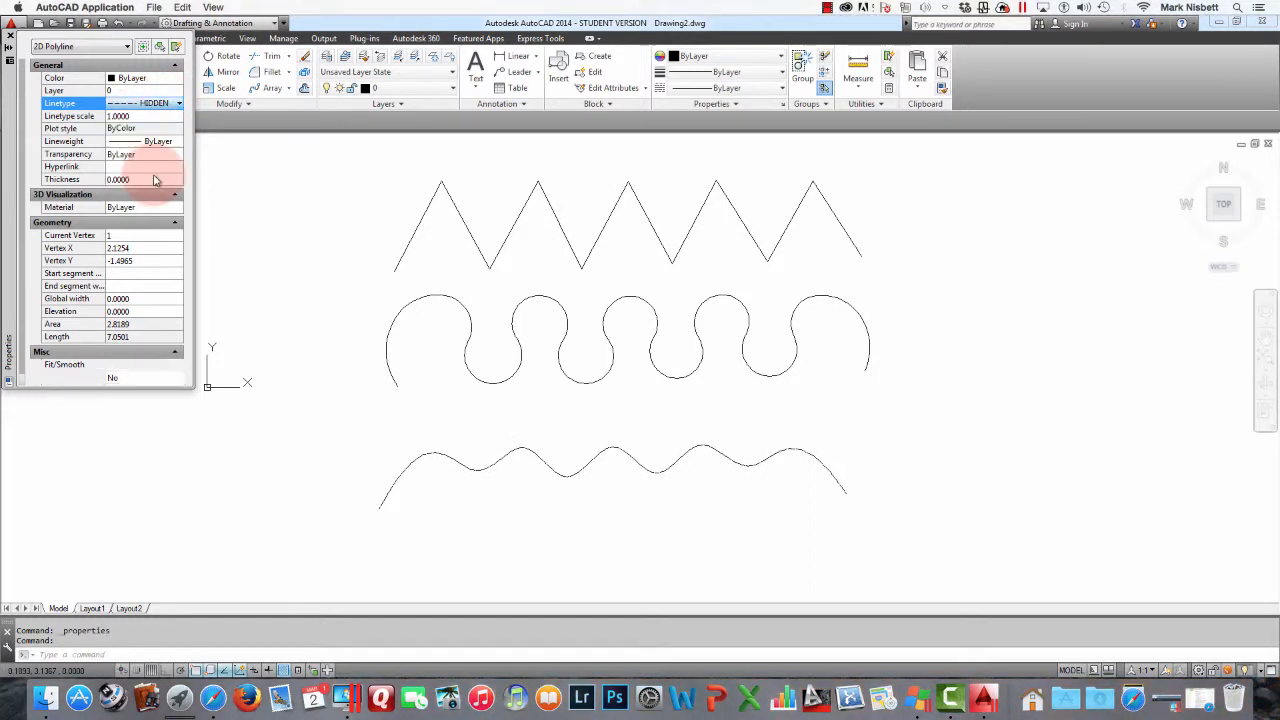
key("Escape")
key("Escape")
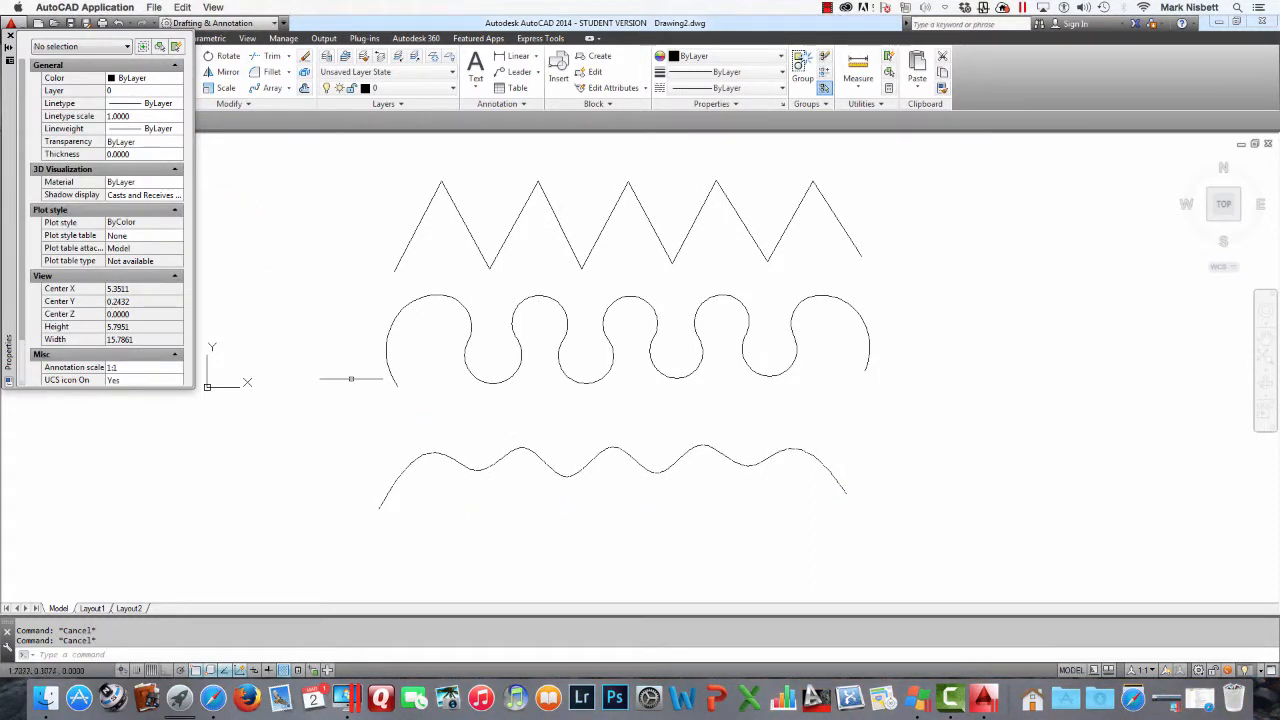
left_click(10, 35)
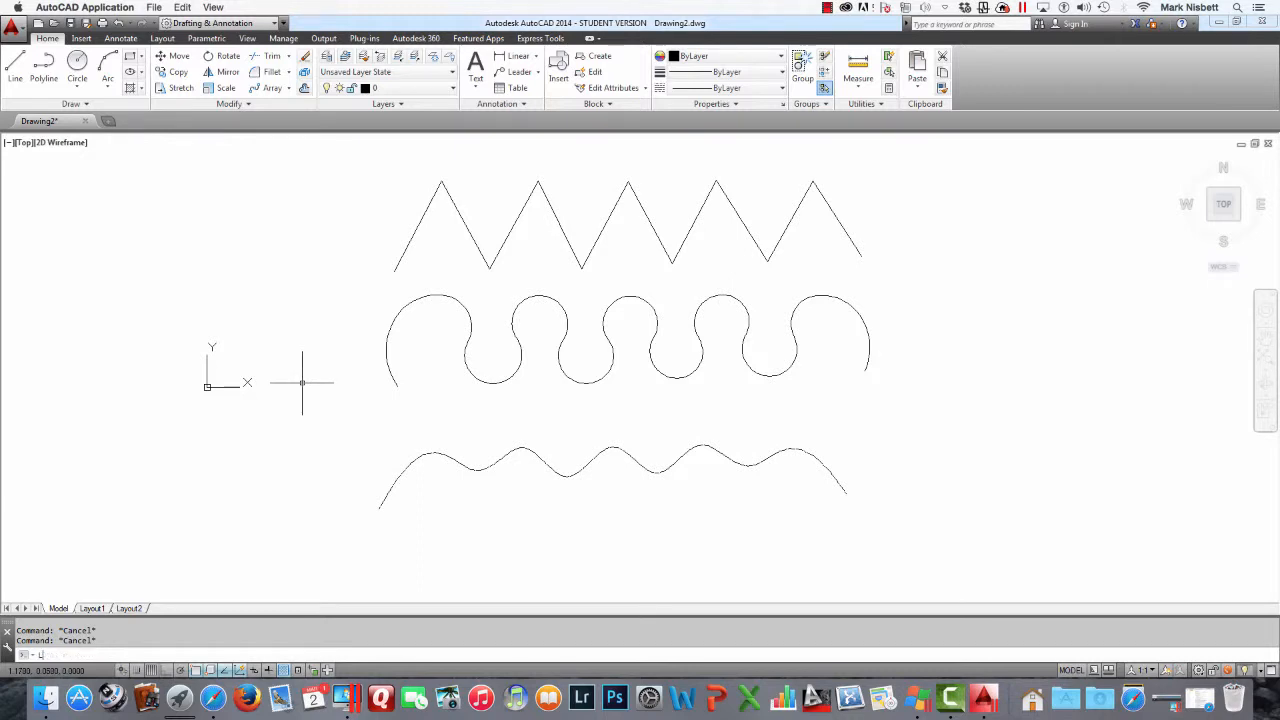
Set the global linetype scale (LTSCALE) to 1
type("T")
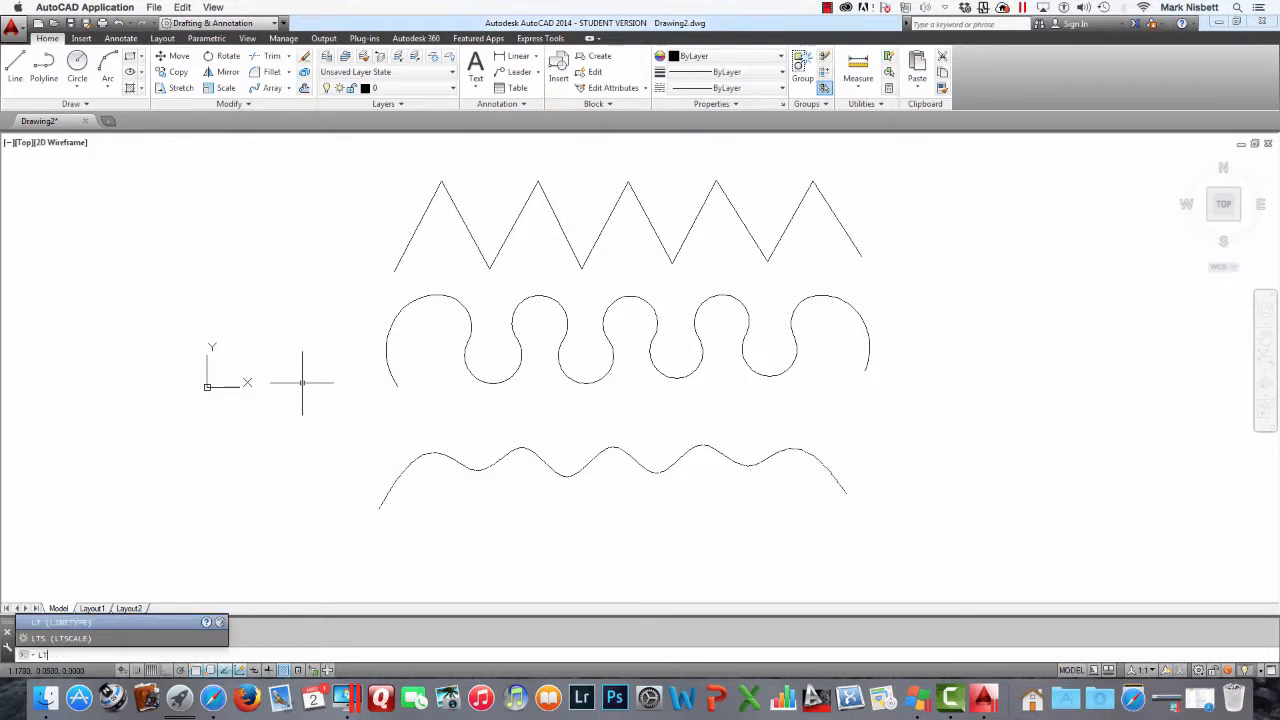
type("S")
key("Return")
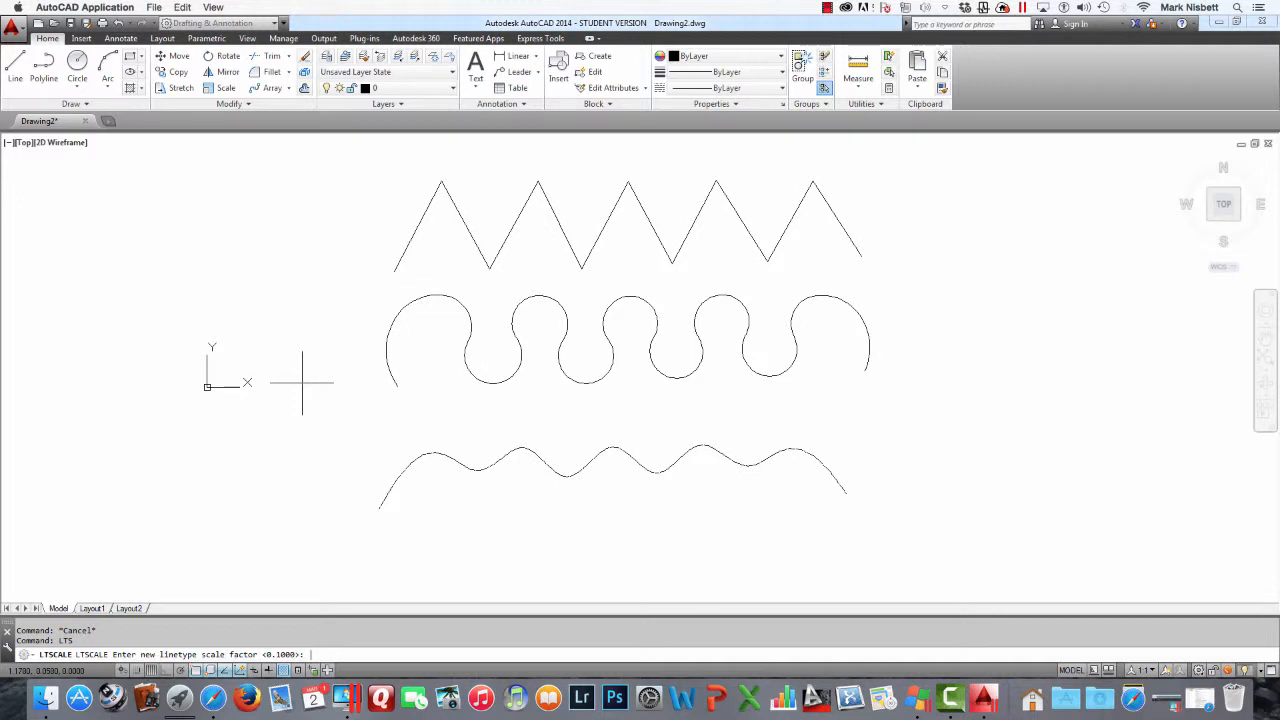
type("1")
key("Return")
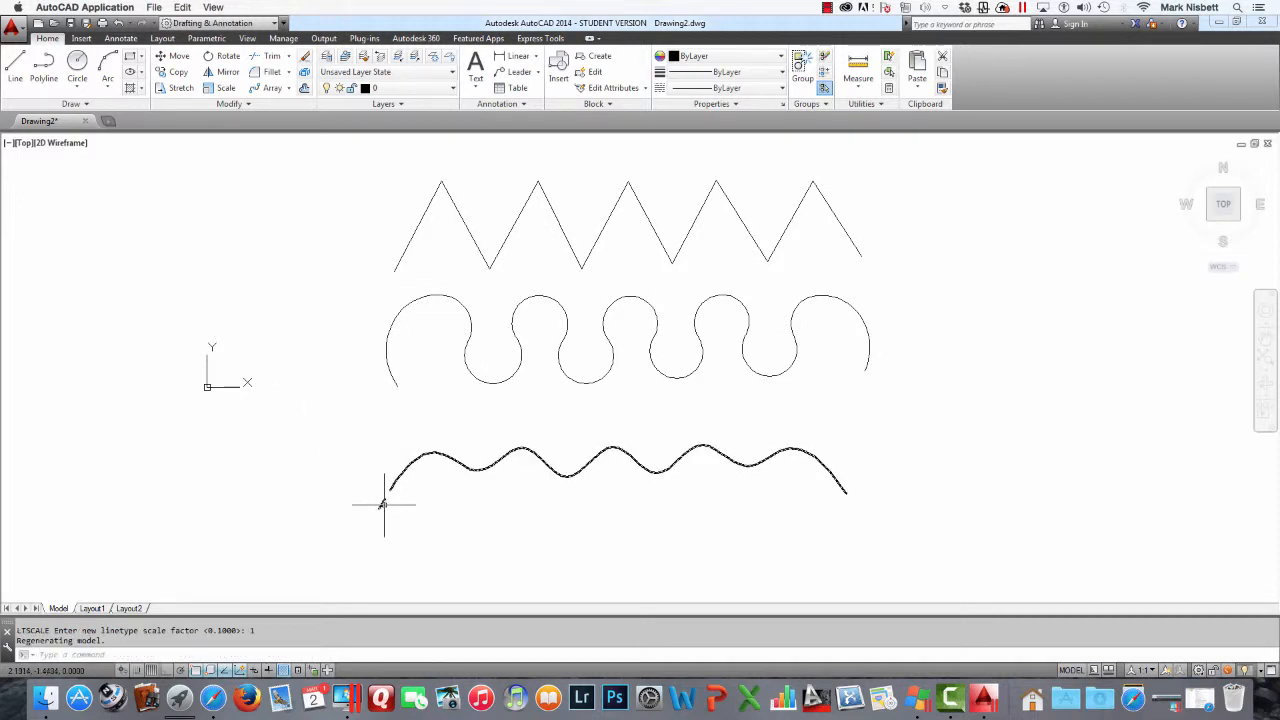
Enable linetype generation for the spline curve in its properties and close the Properties palette
left_click(545, 465)
left_click(483, 470)
right_click(483, 470)
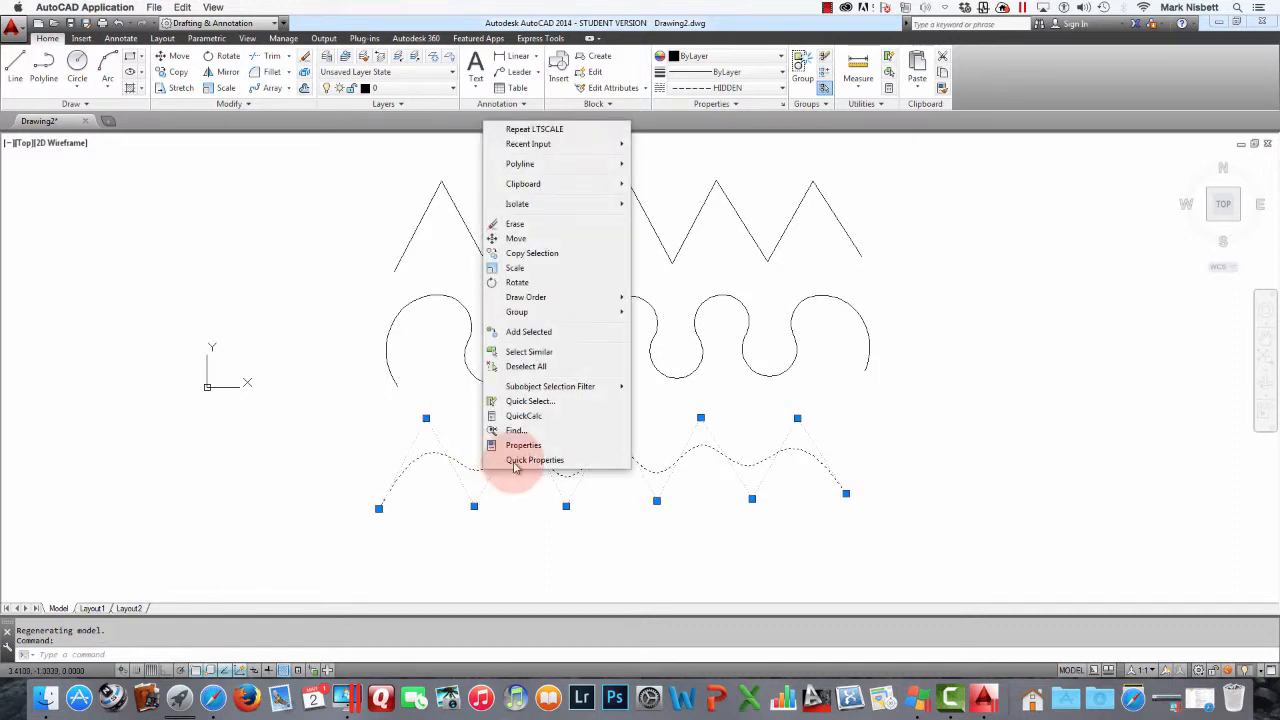
left_click(525, 463)
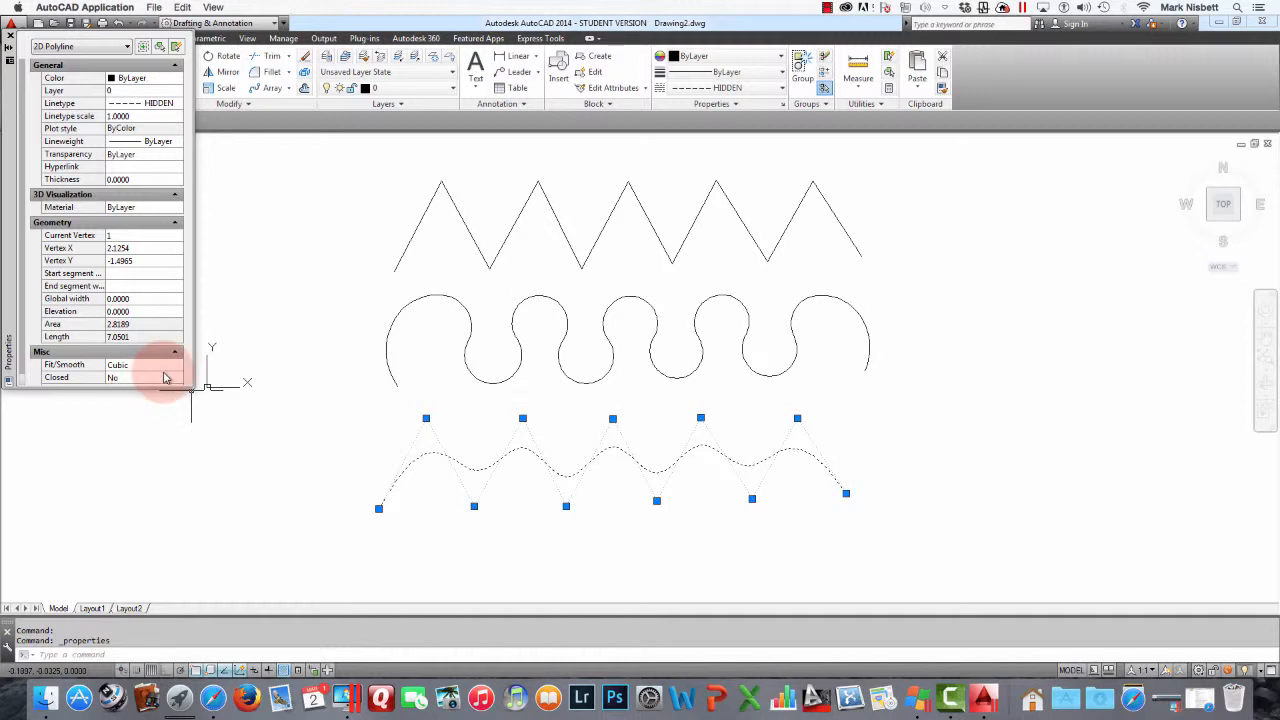
left_click(166, 377)
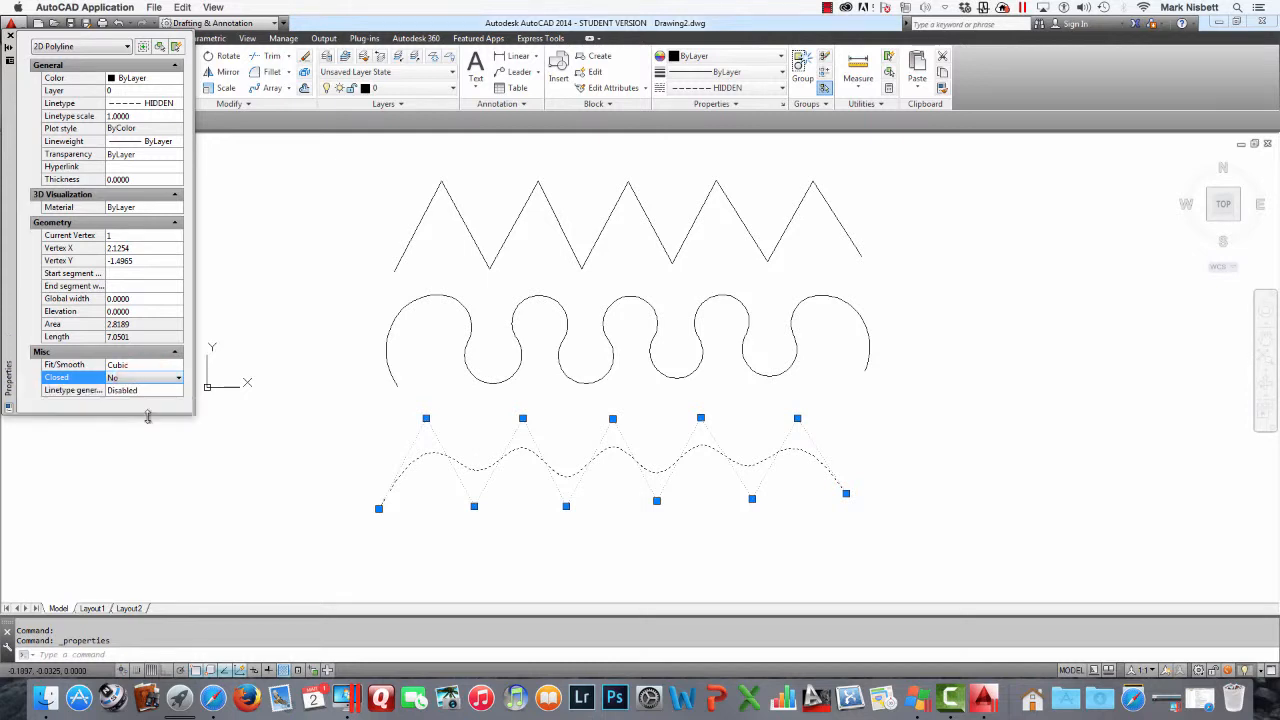
left_click(172, 391)
left_click(178, 391)
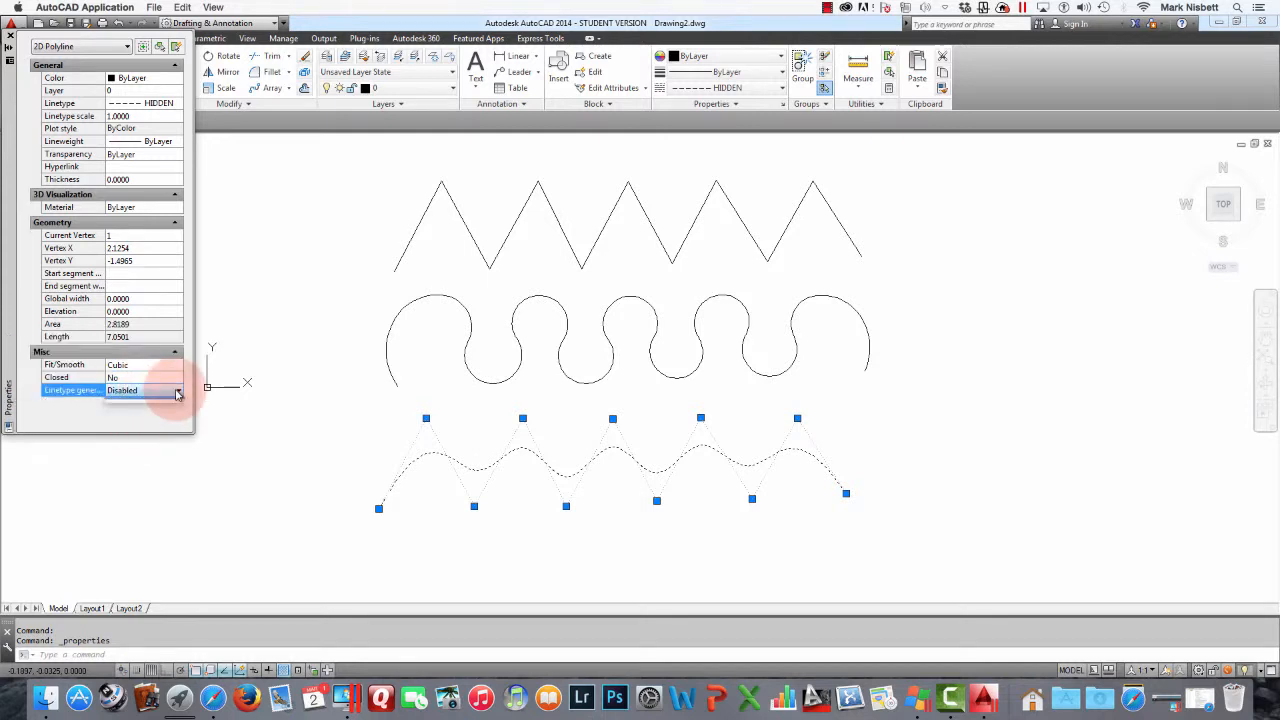
left_click(120, 403)
key("Escape")
key("Escape")
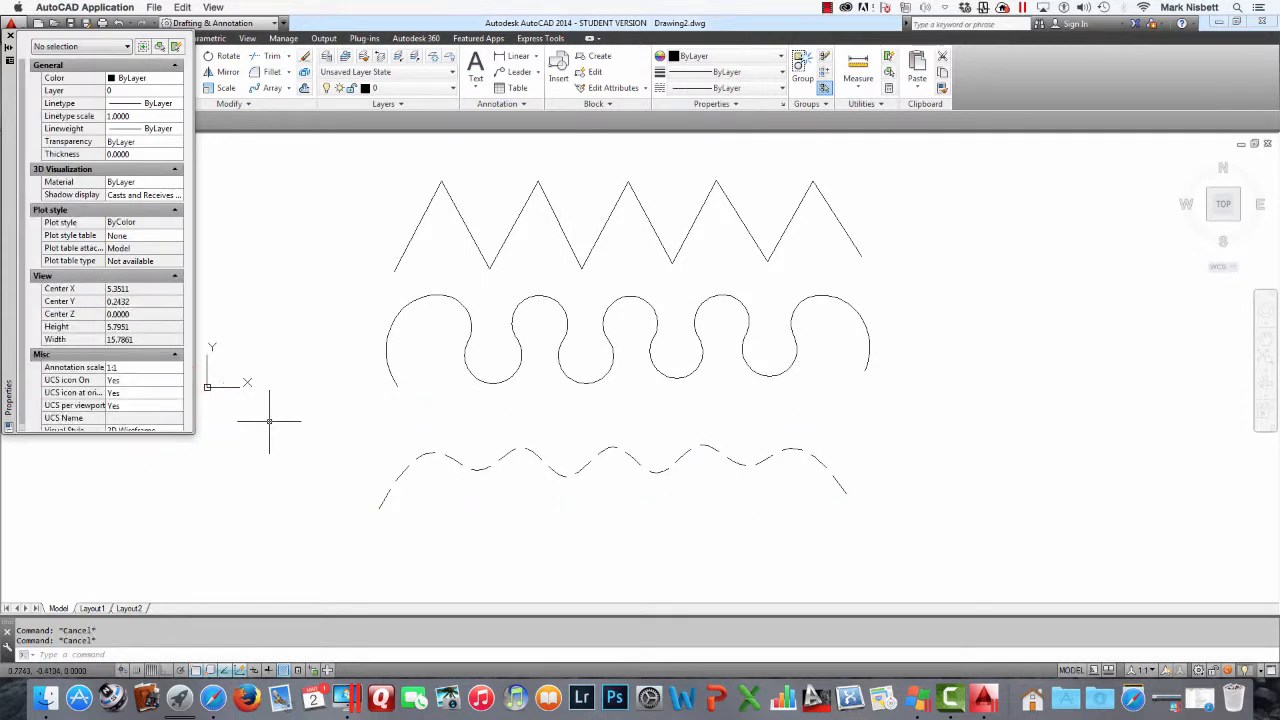
left_click(10, 36)
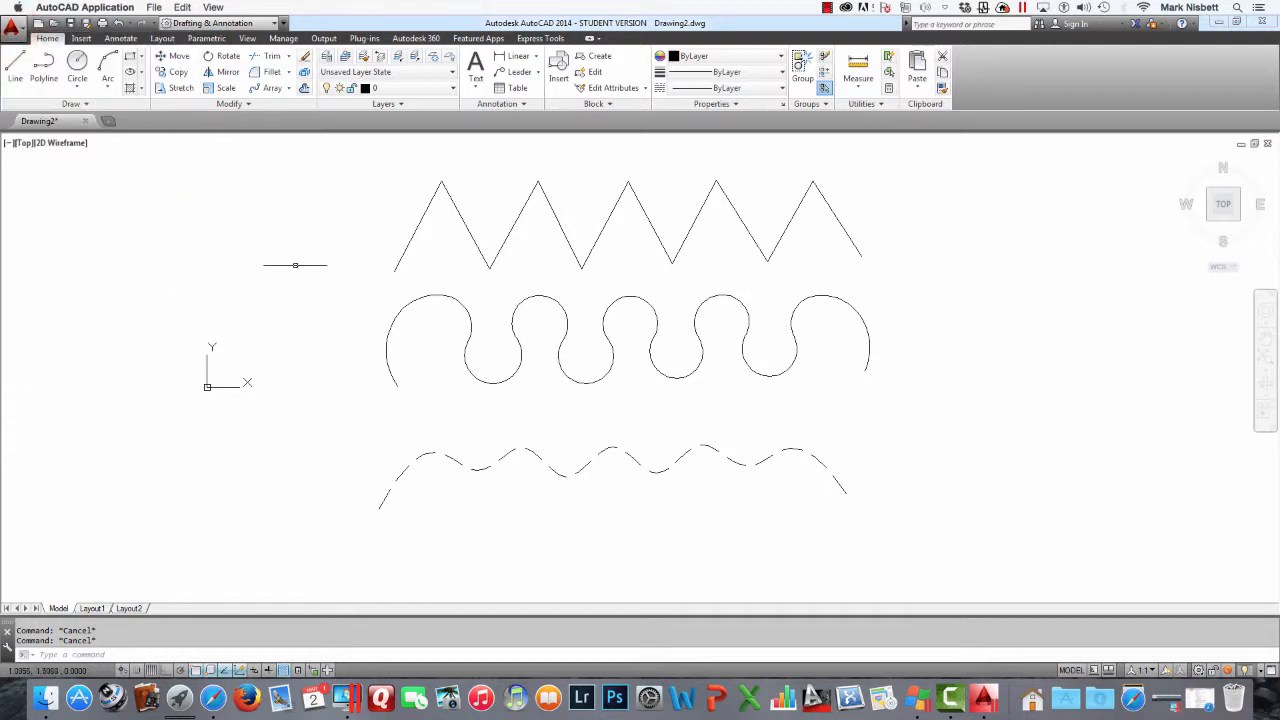
Grip-stretch the fitted curve's first peak vertex slightly down and to the left
left_click(509, 455)
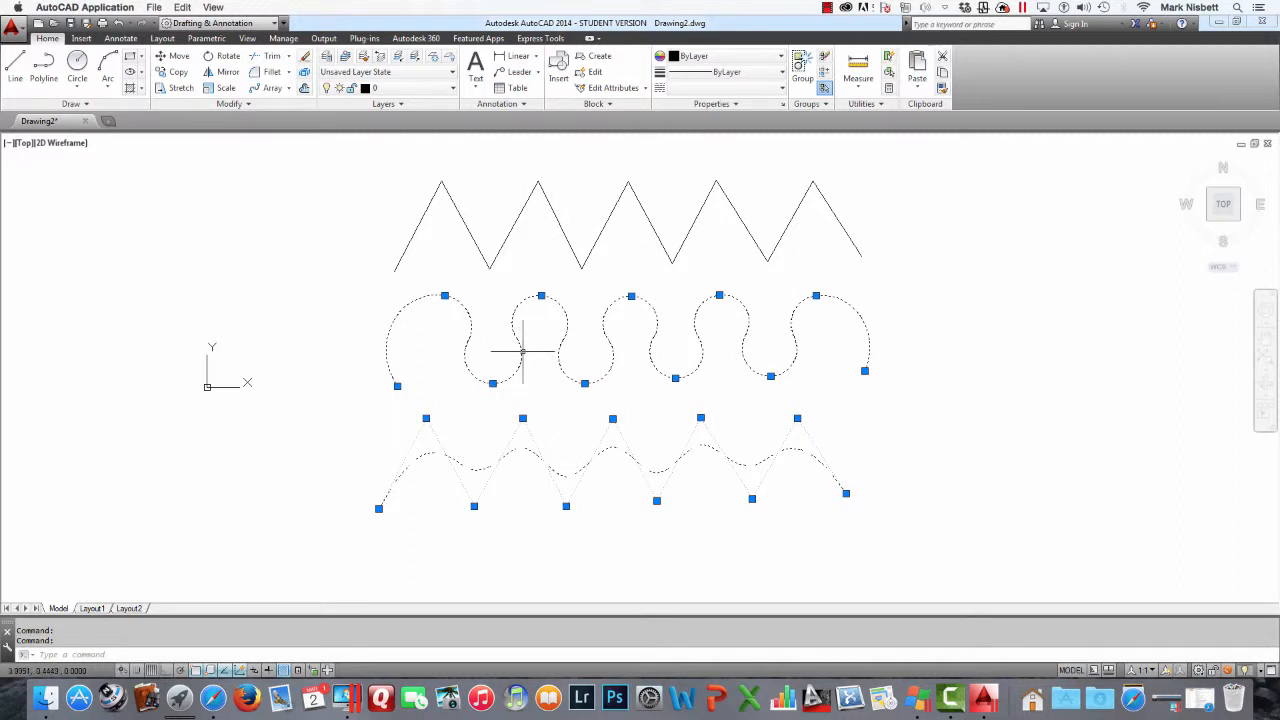
left_click(444, 296)
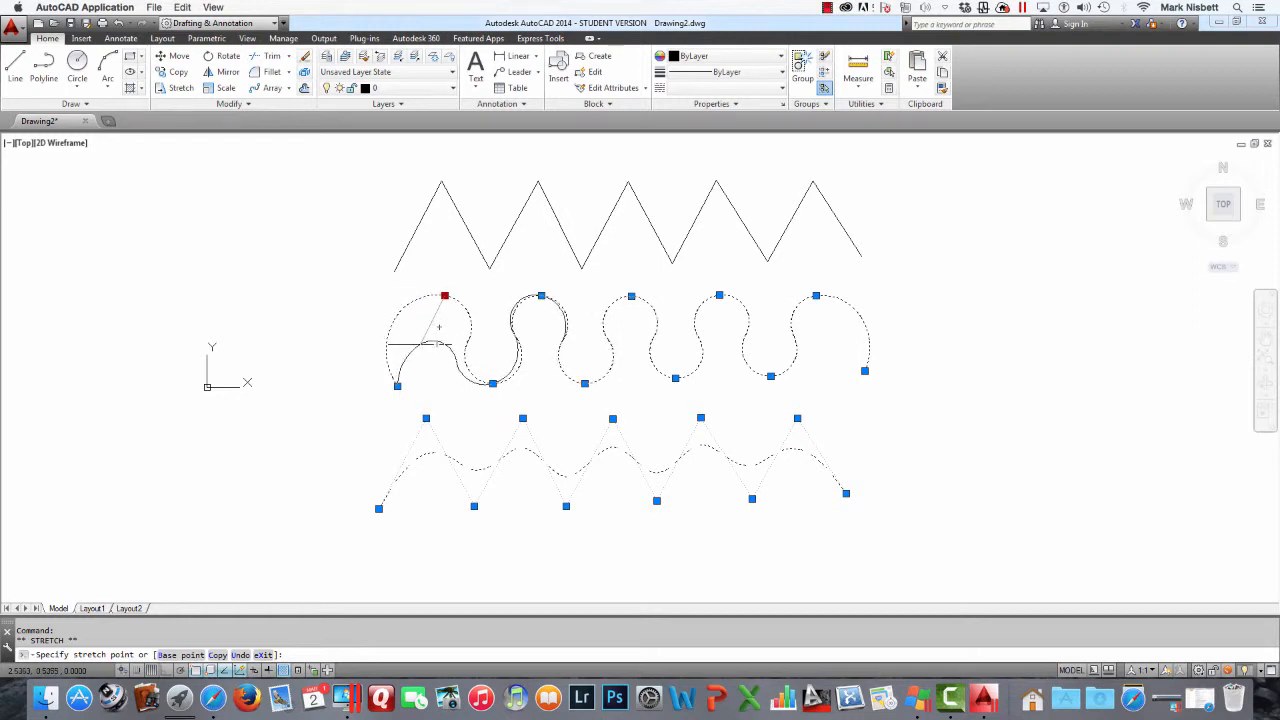
left_click(420, 344)
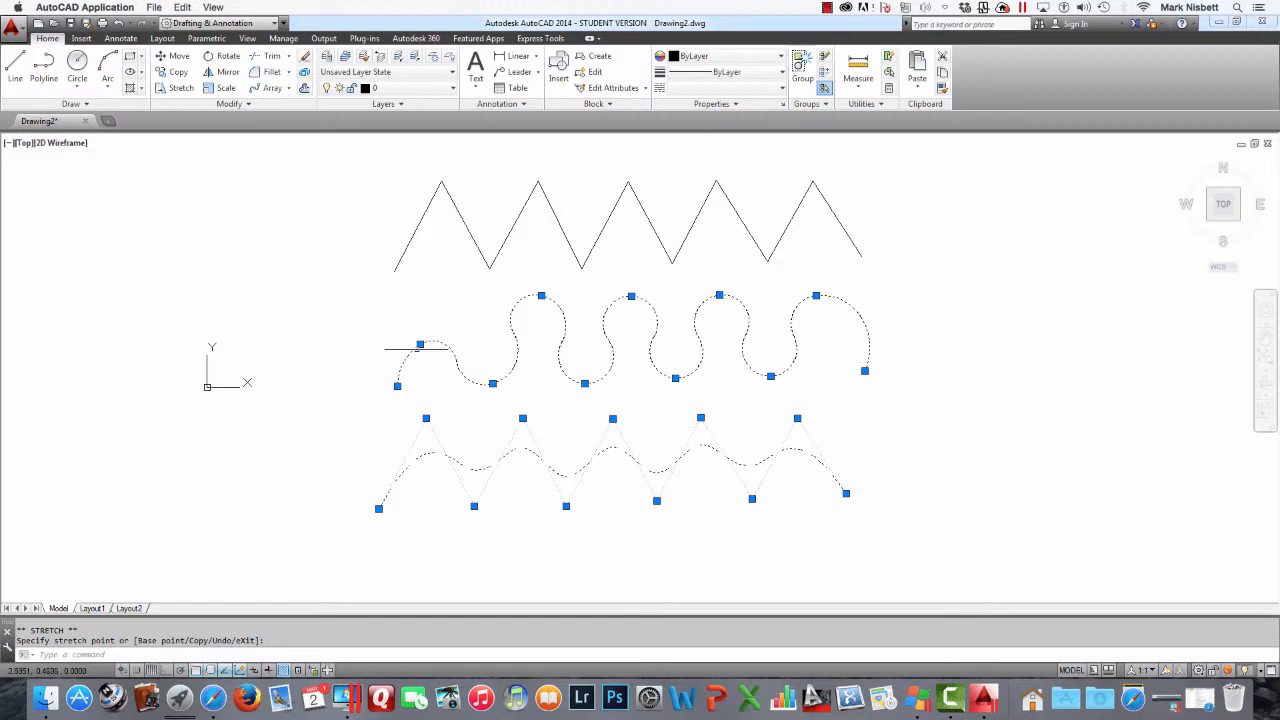
left_click(420, 344)
left_click(428, 313)
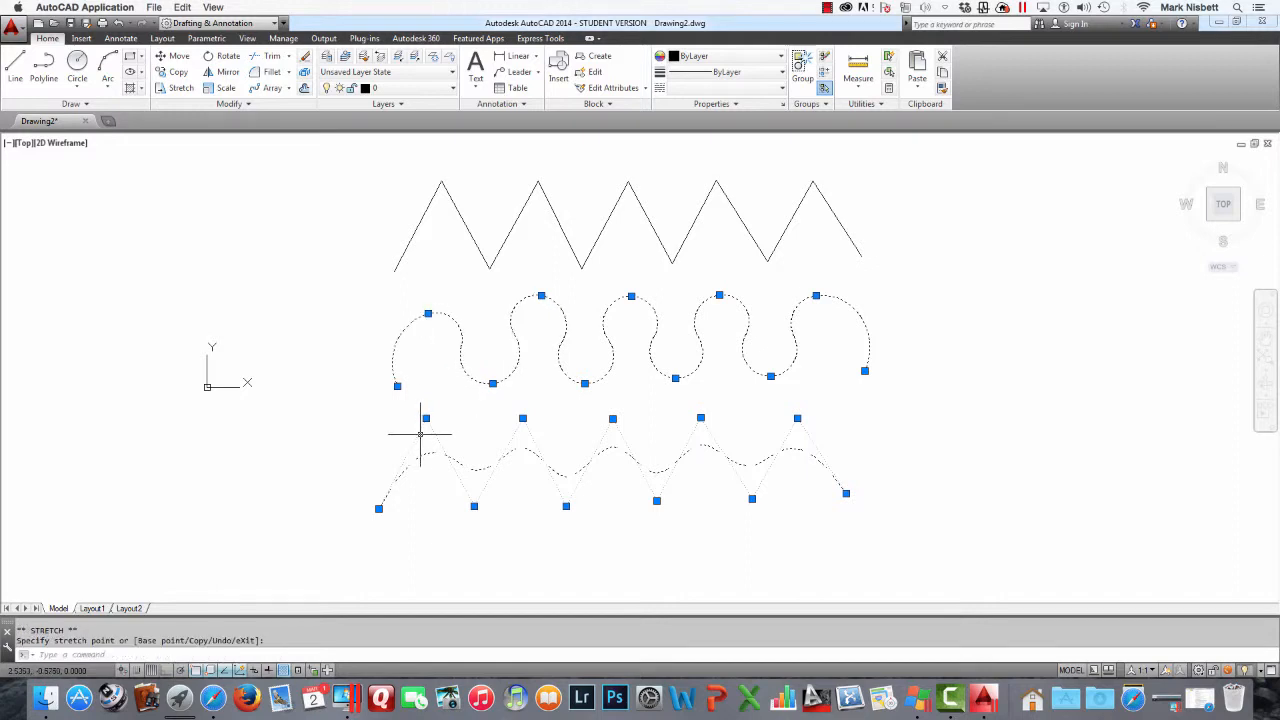
Grip-stretch the spline curve's first peak and first valley control vertices slightly to the left
left_click(426, 418)
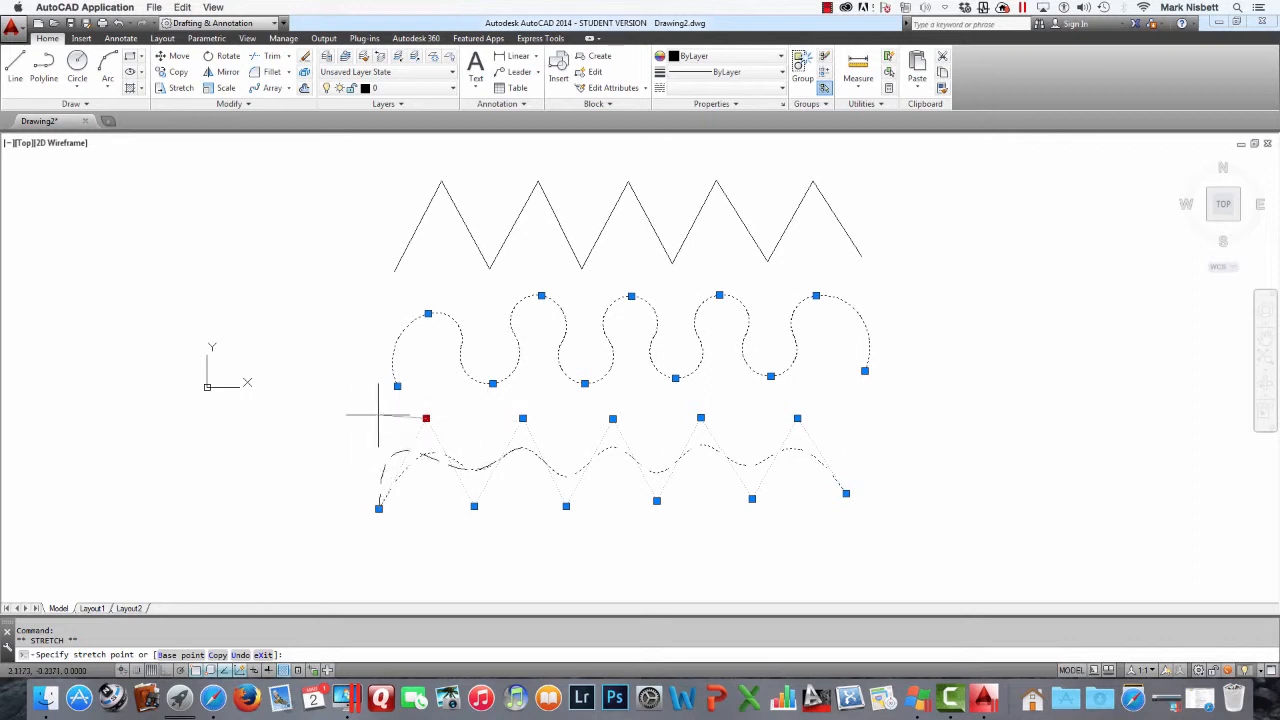
left_click(402, 427)
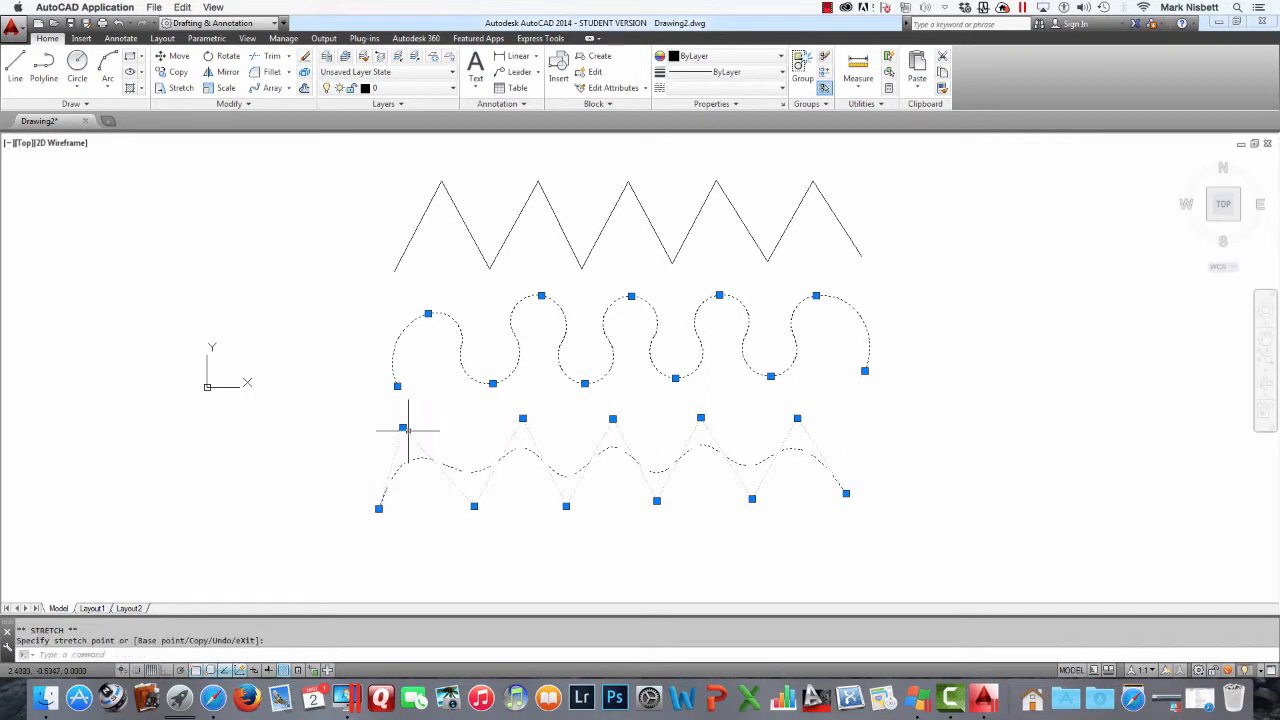
left_click(474, 506)
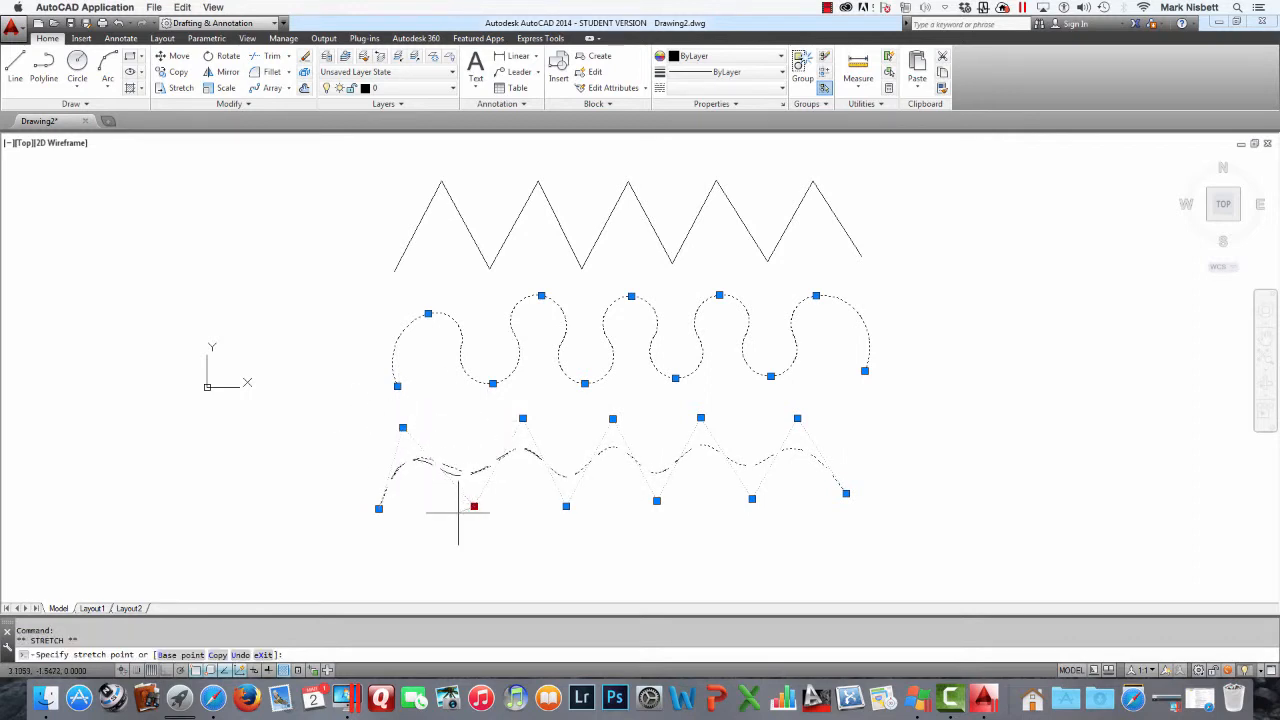
left_click(449, 499)
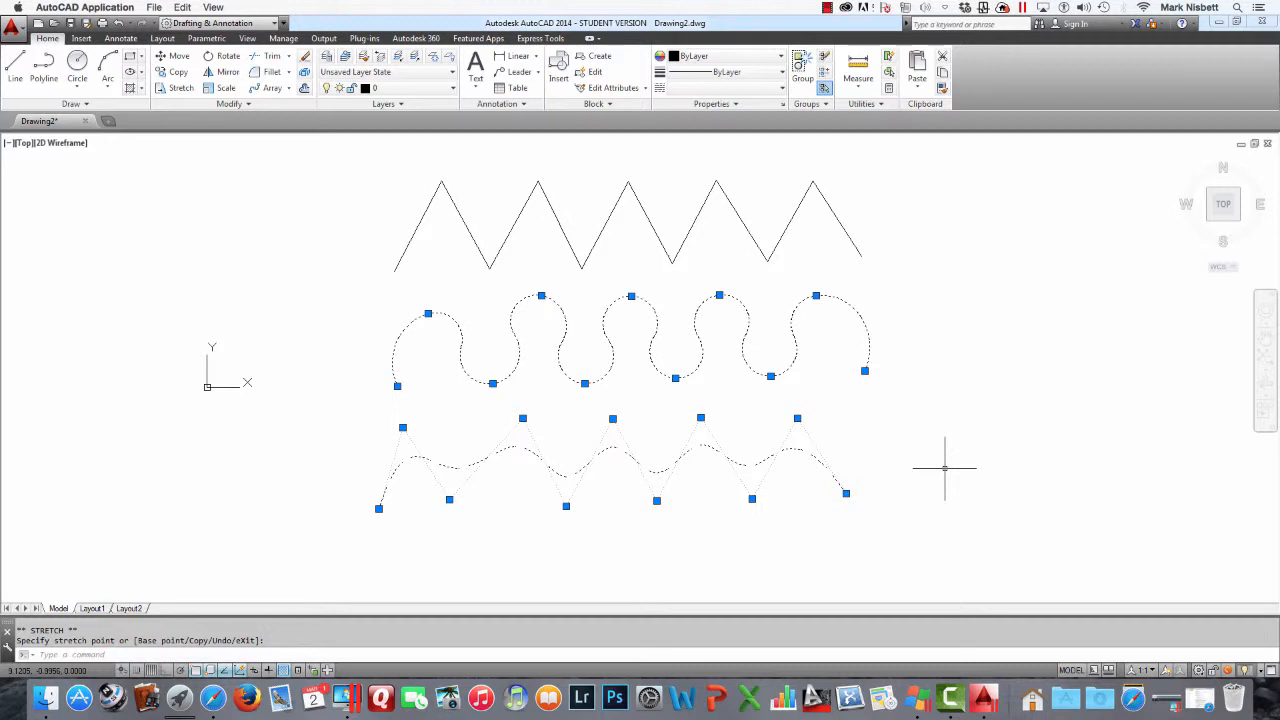
key("Escape")
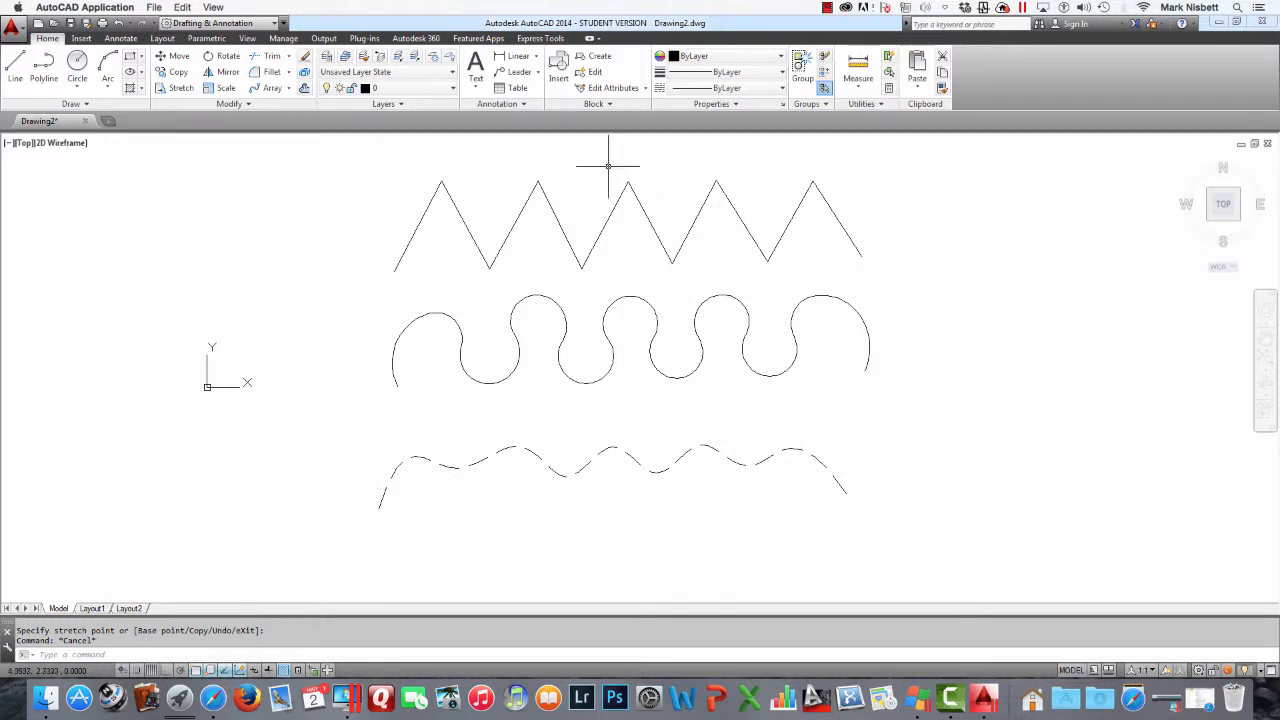
left_click(826, 11)
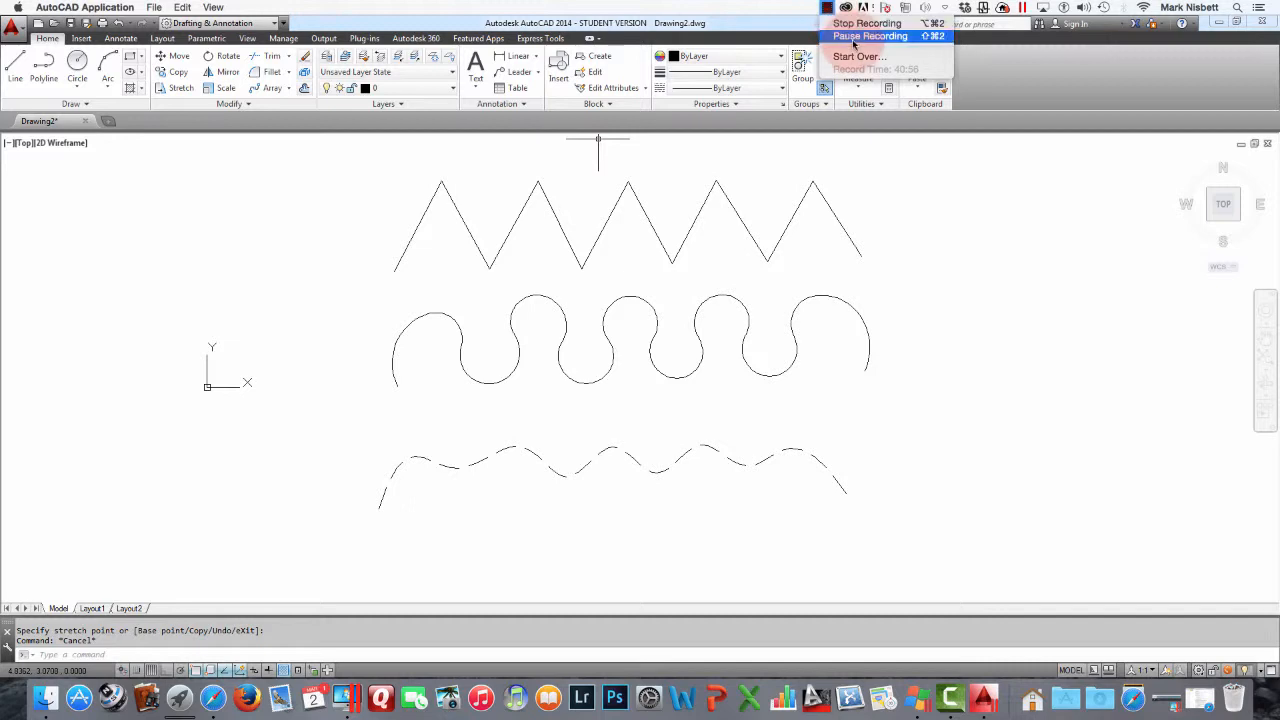
left_click(854, 39)
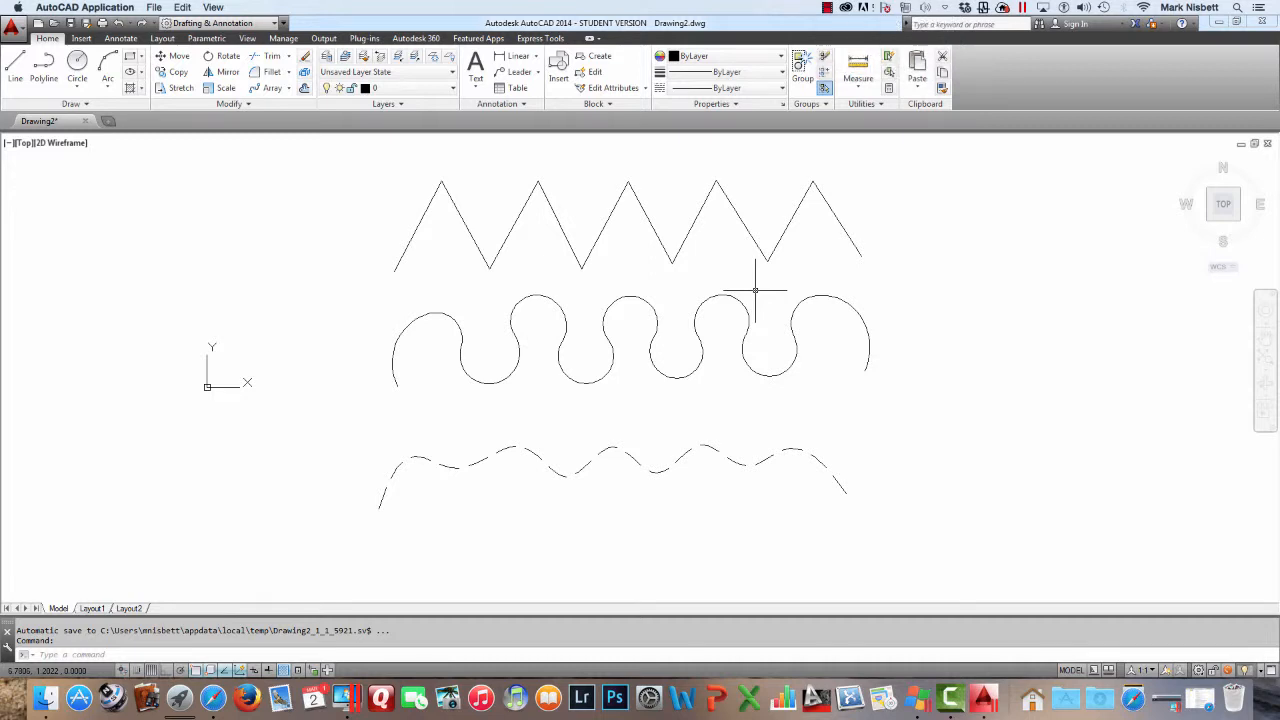
Set the SPLINETYPE system variable to 5
type("SL")
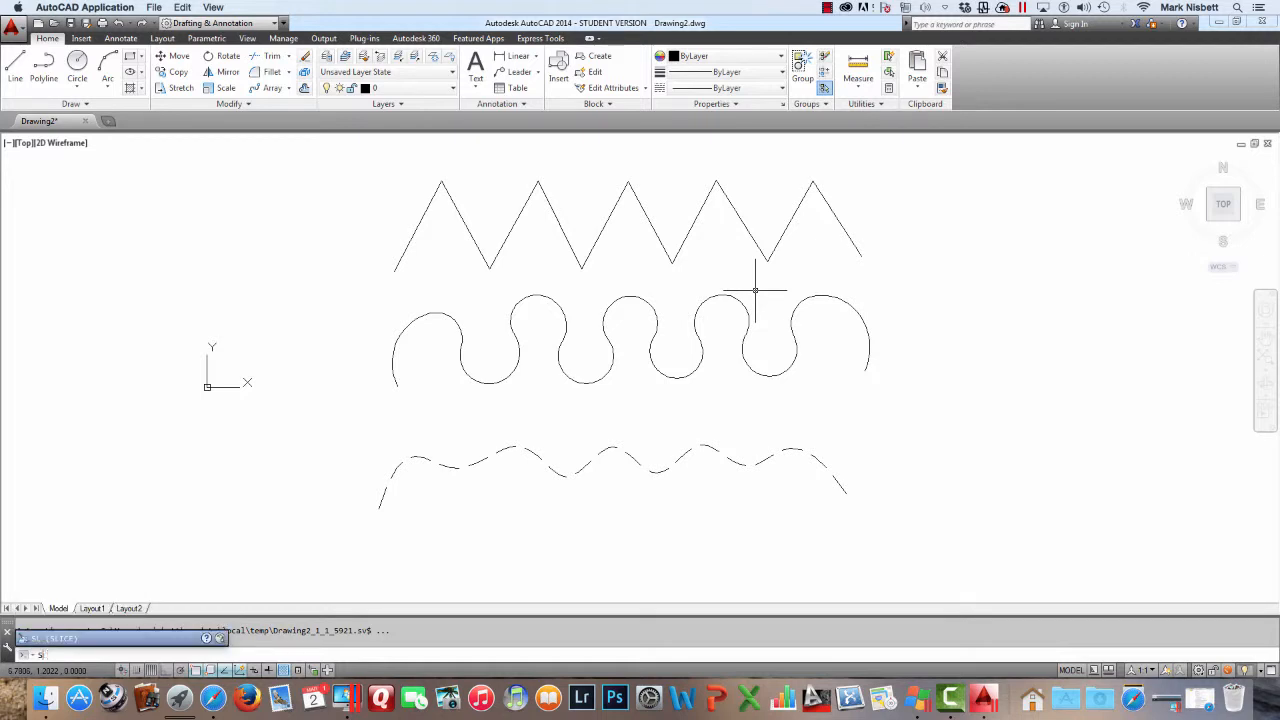
key("BackSpace")
type("PLINE")
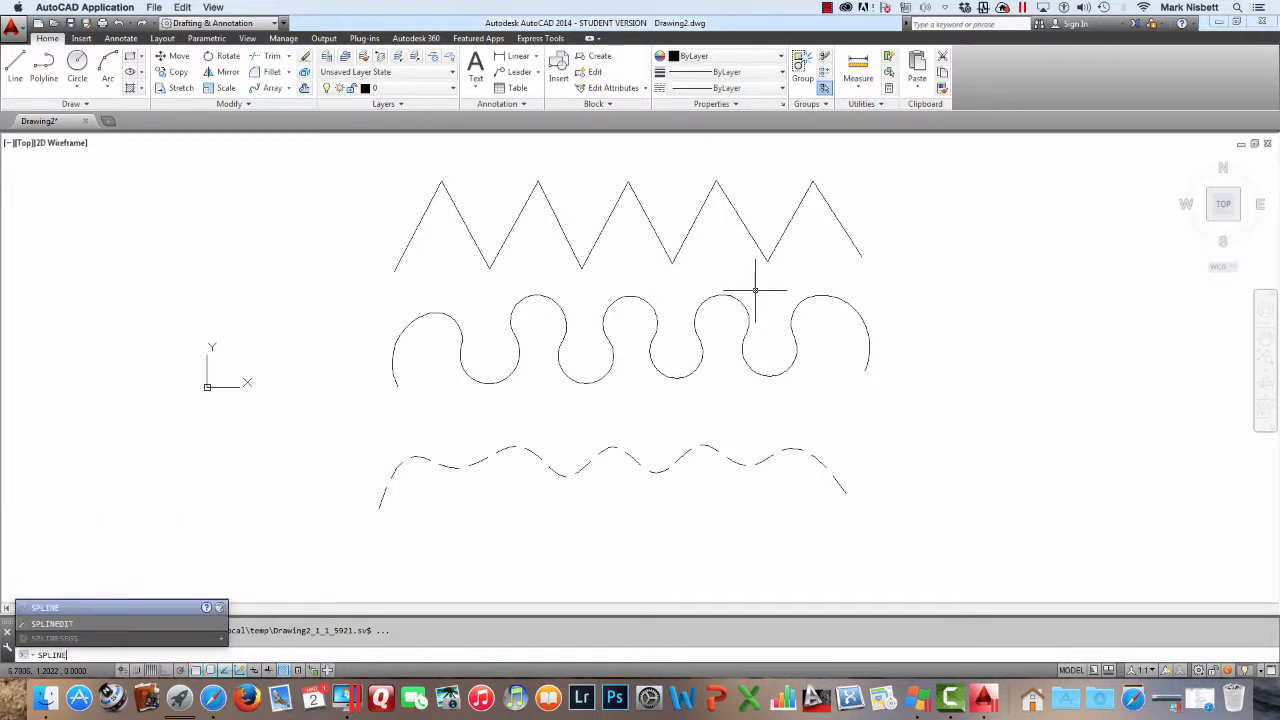
type("T")
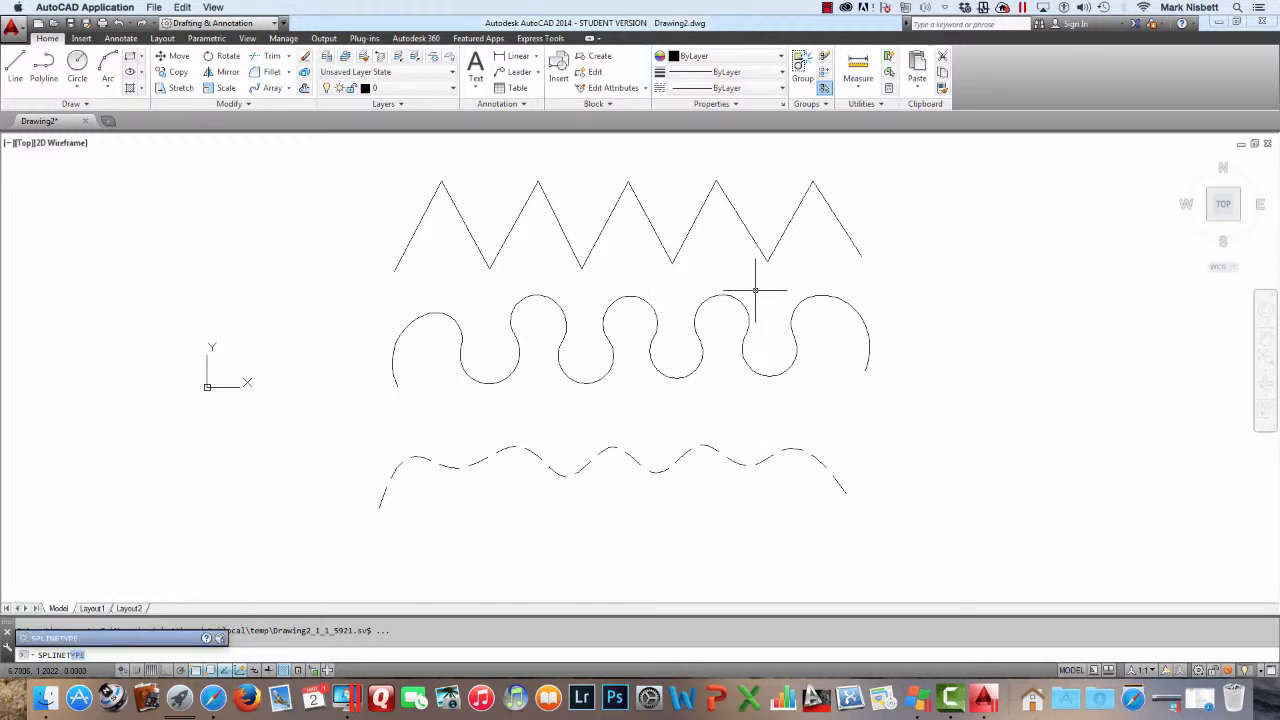
key("Return")
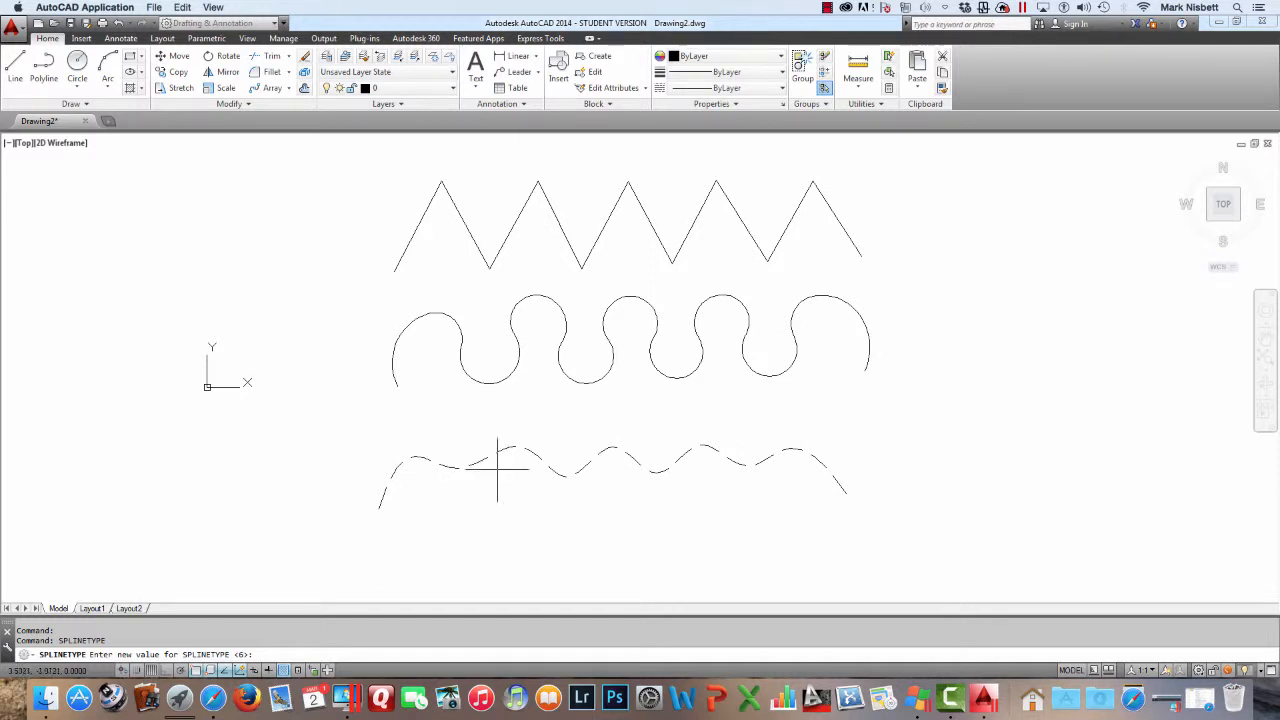
key("Return")
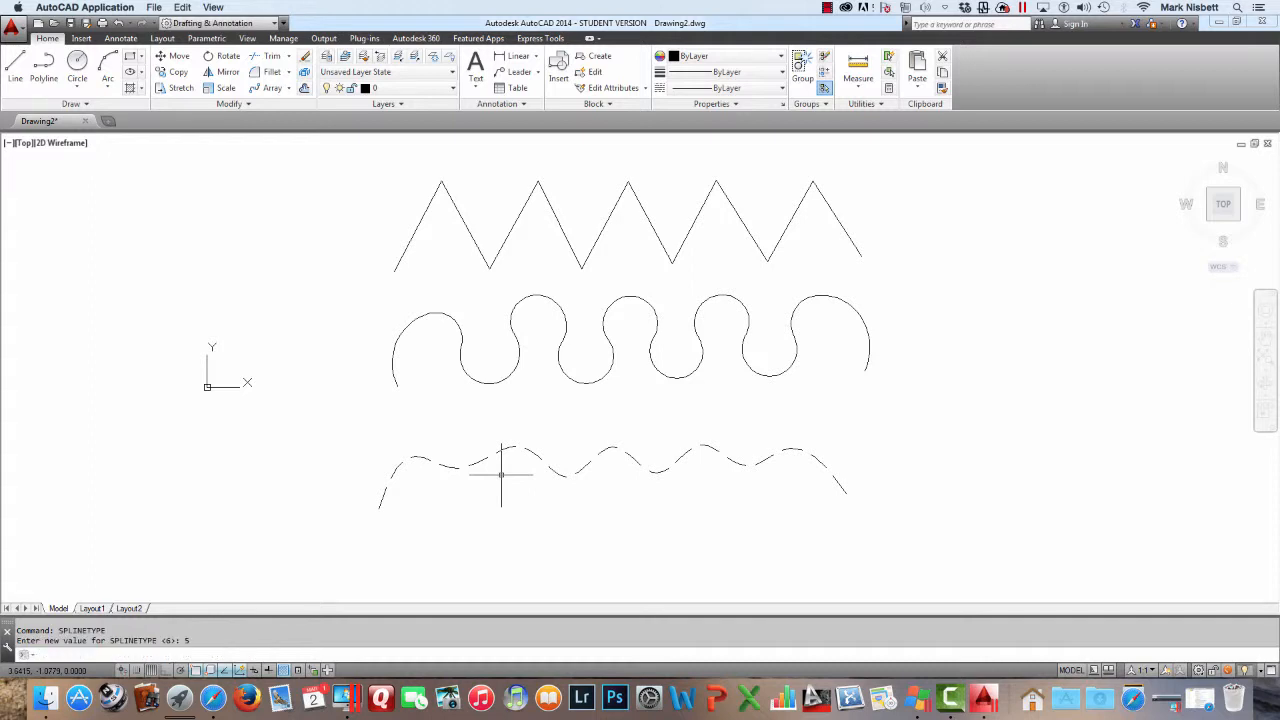
Copy the top zigzag polyline to a new position below the spline curve
type("copy")
key("Return")
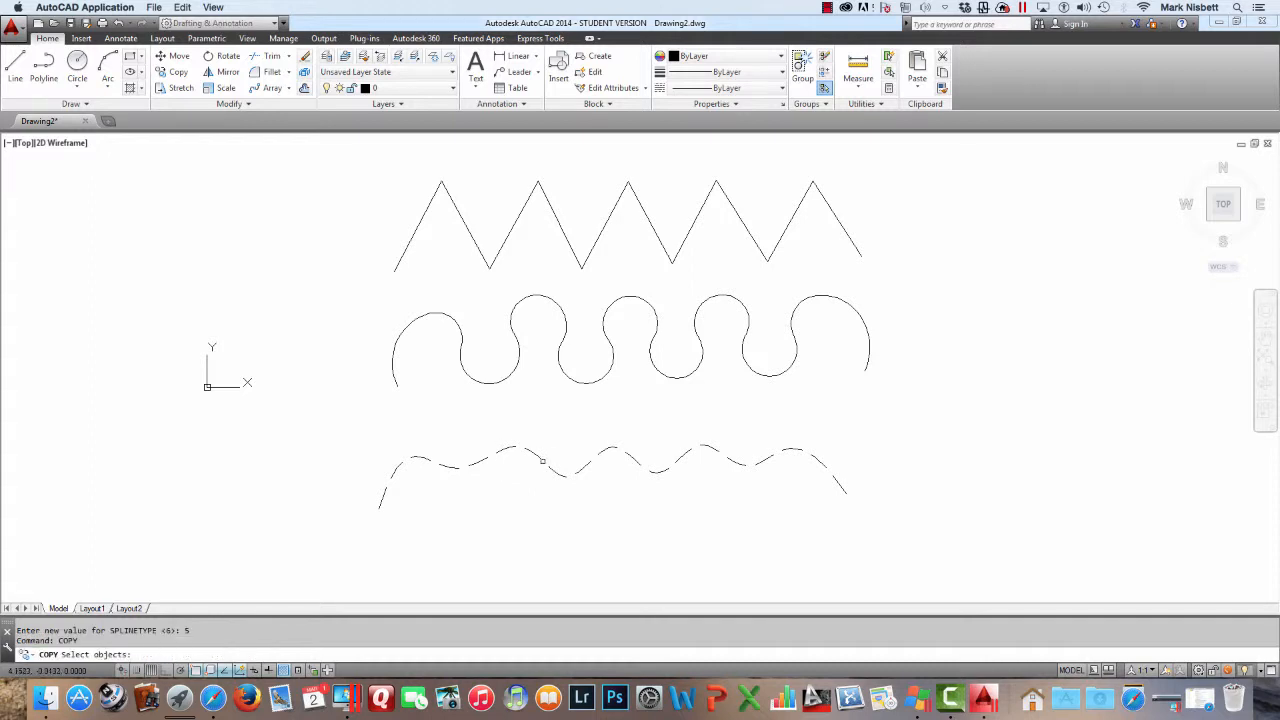
left_click(583, 262)
key("Return")
left_click(587, 218)
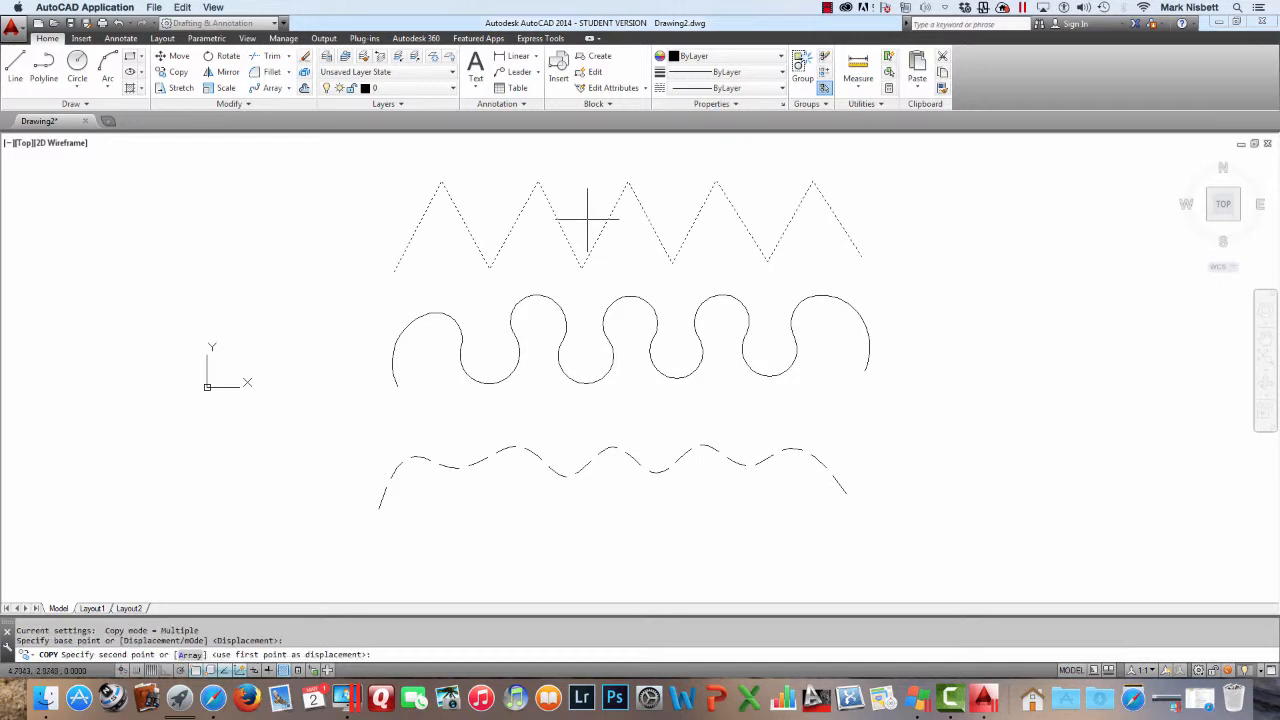
left_click(573, 543)
key("Escape")
left_click(641, 407)
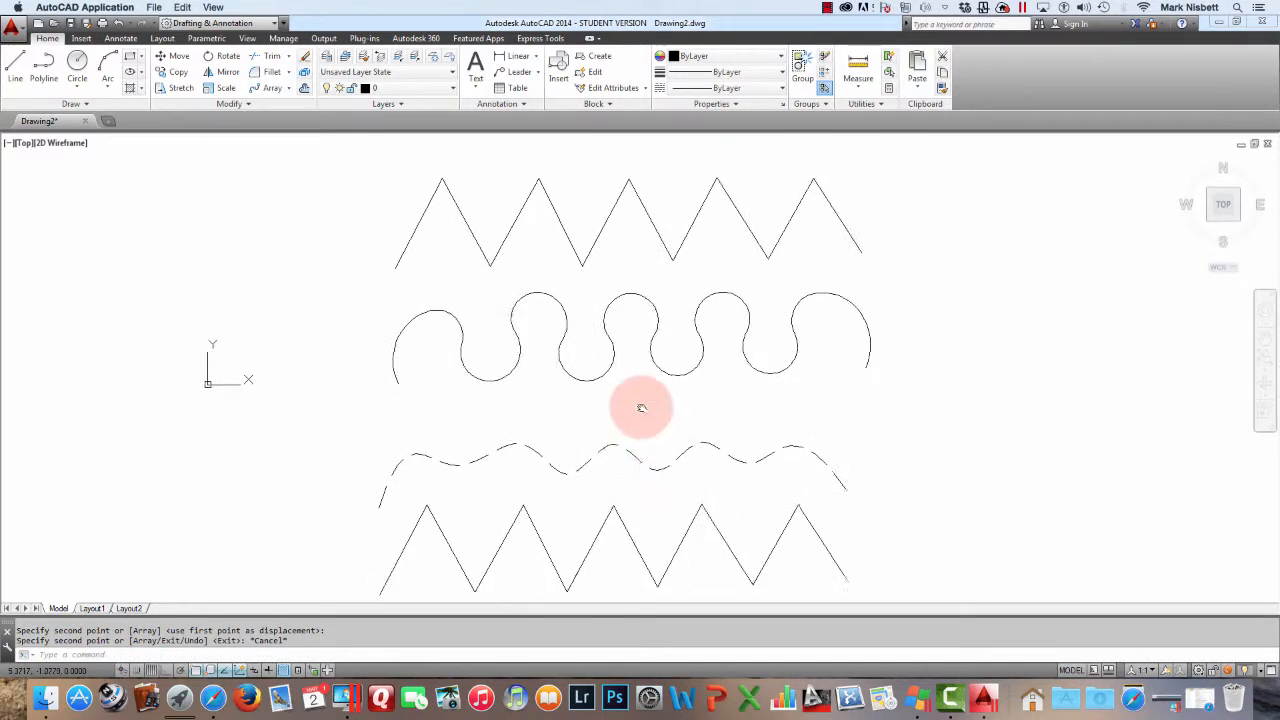
Convert the copied zigzag into a spline curve with the PEDIT Spline option
scroll(641, 407, "down", 2)
type("pe")
key("Return")
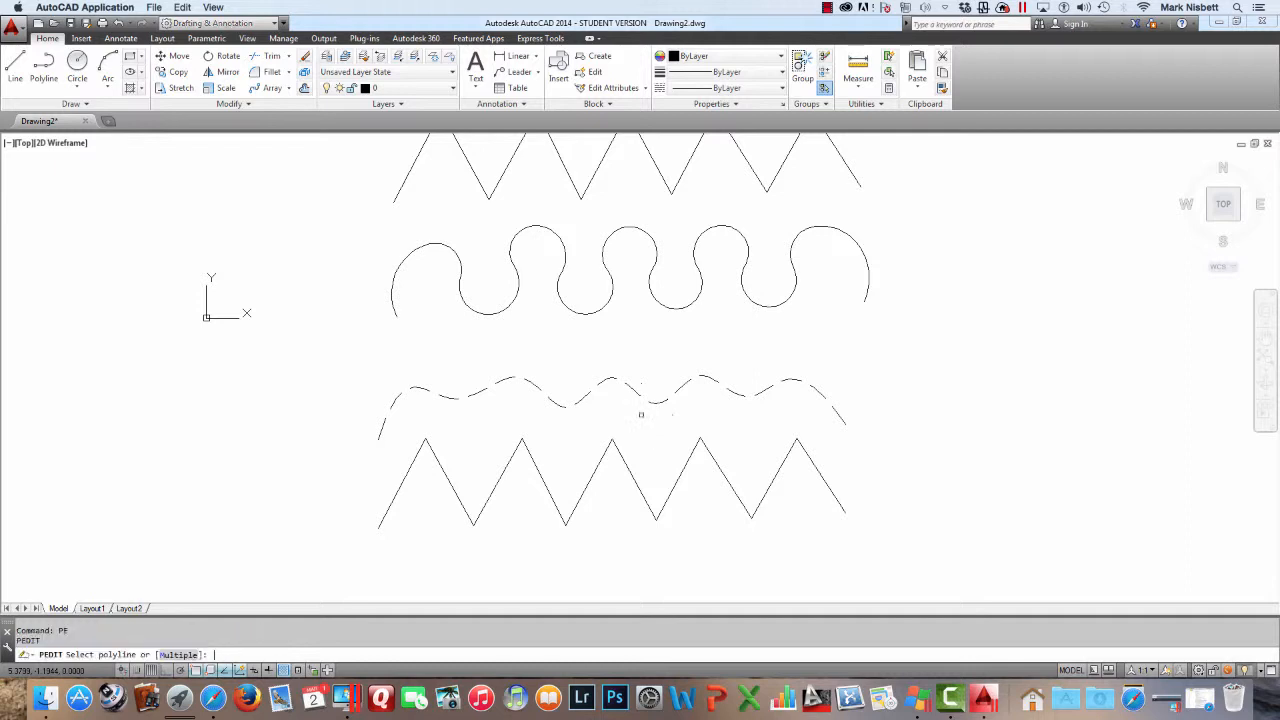
left_click(620, 452)
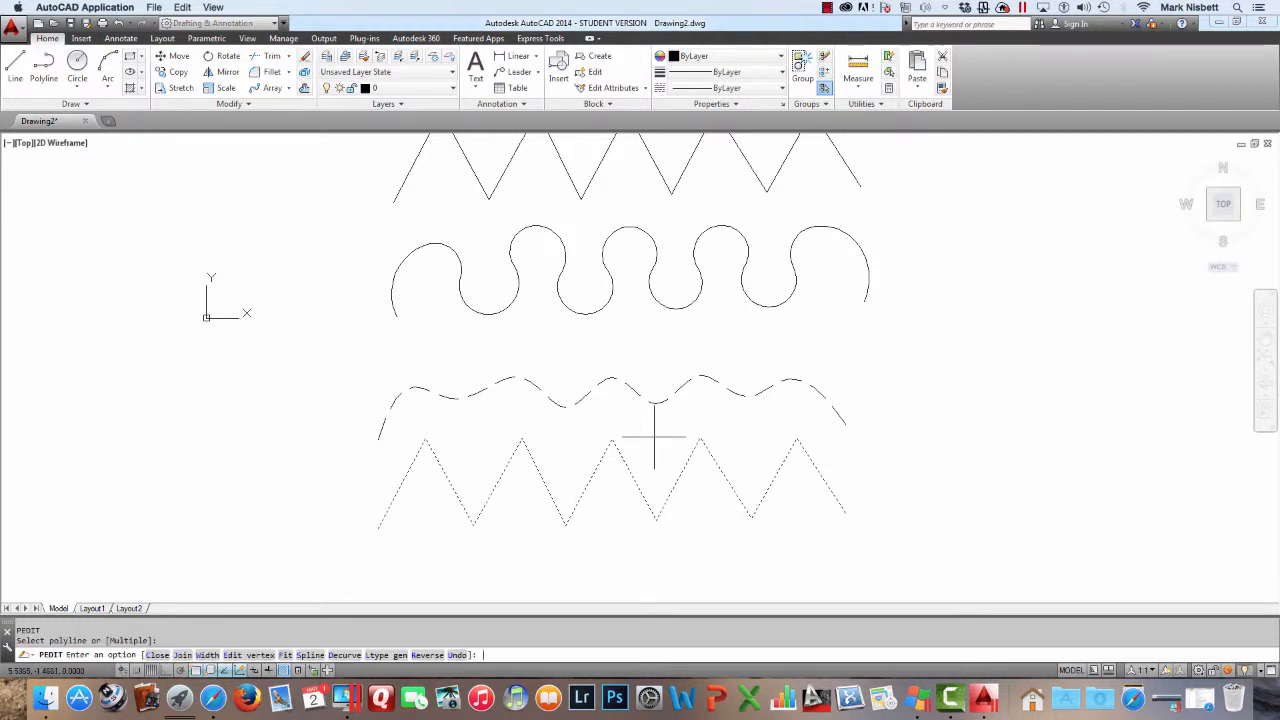
type("S")
key("Return")
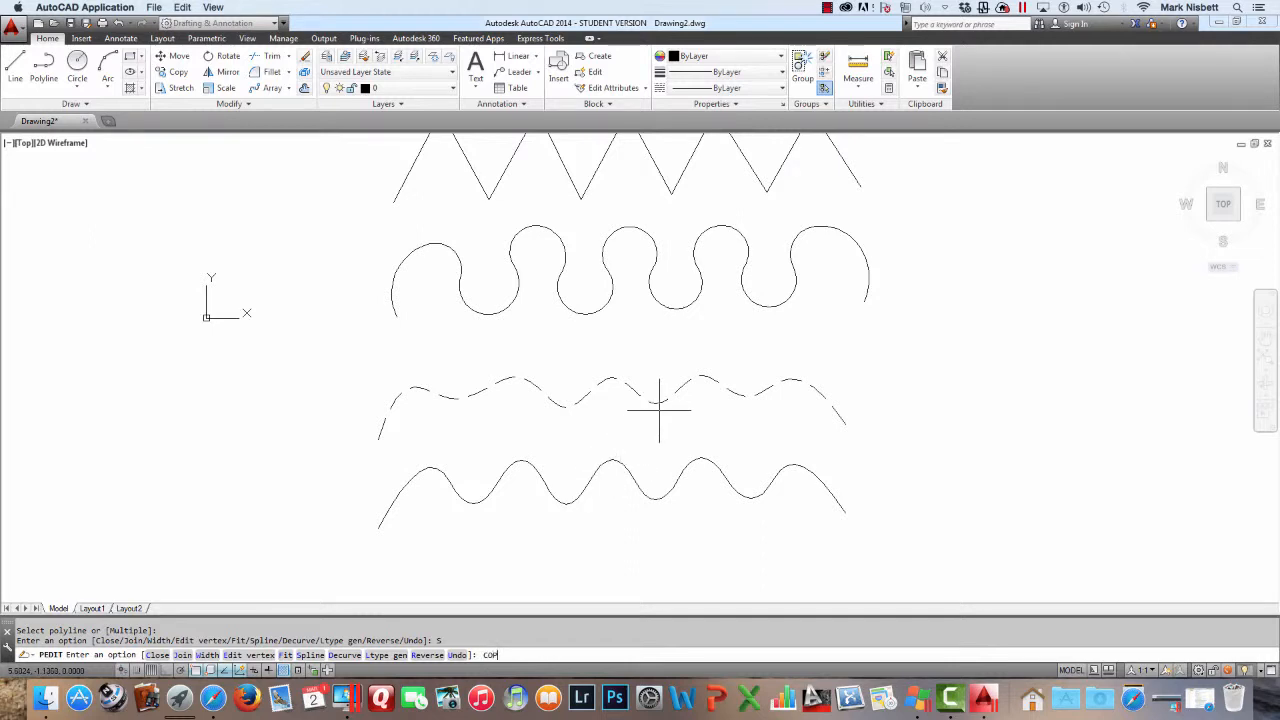
key("Escape")
key("Return")
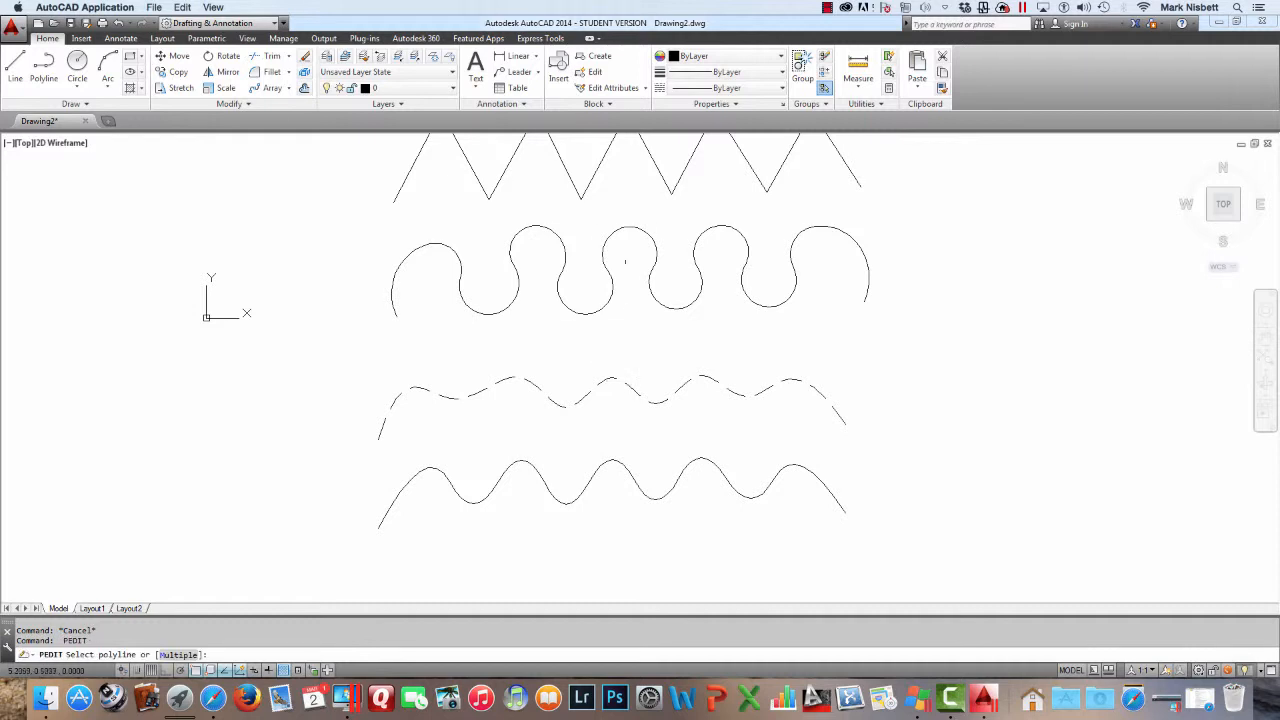
left_click(660, 172)
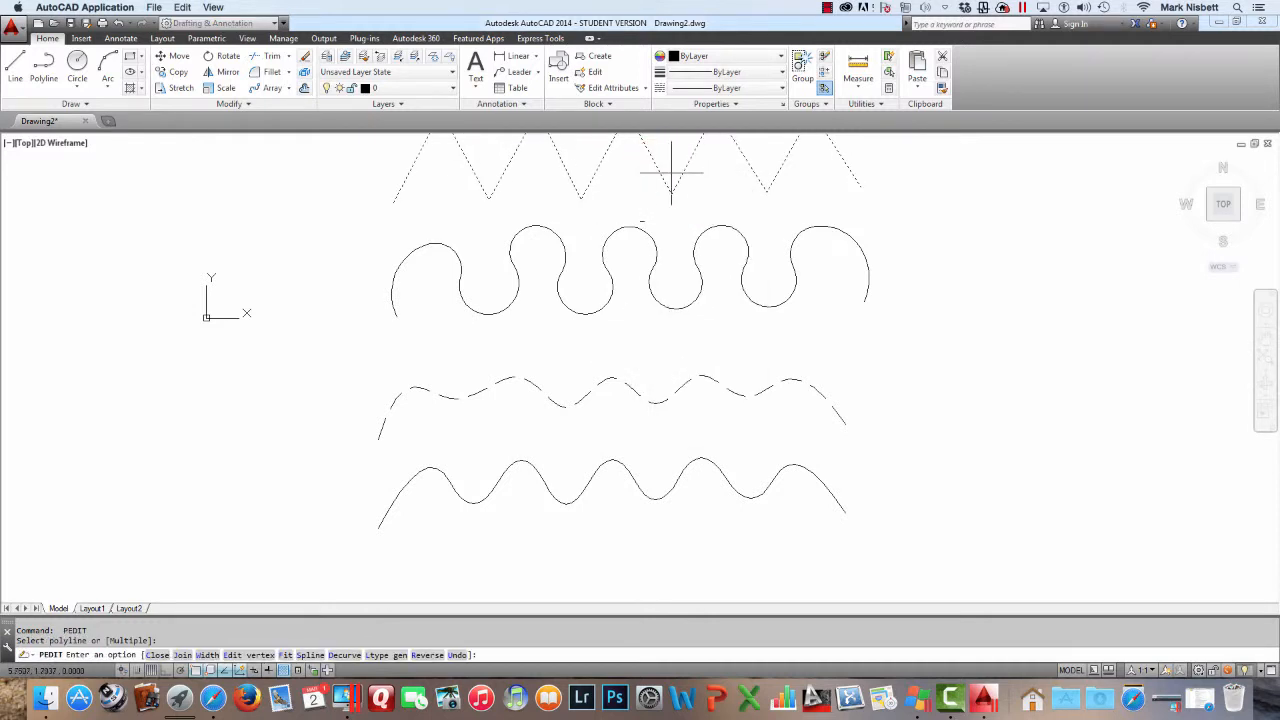
key("Escape")
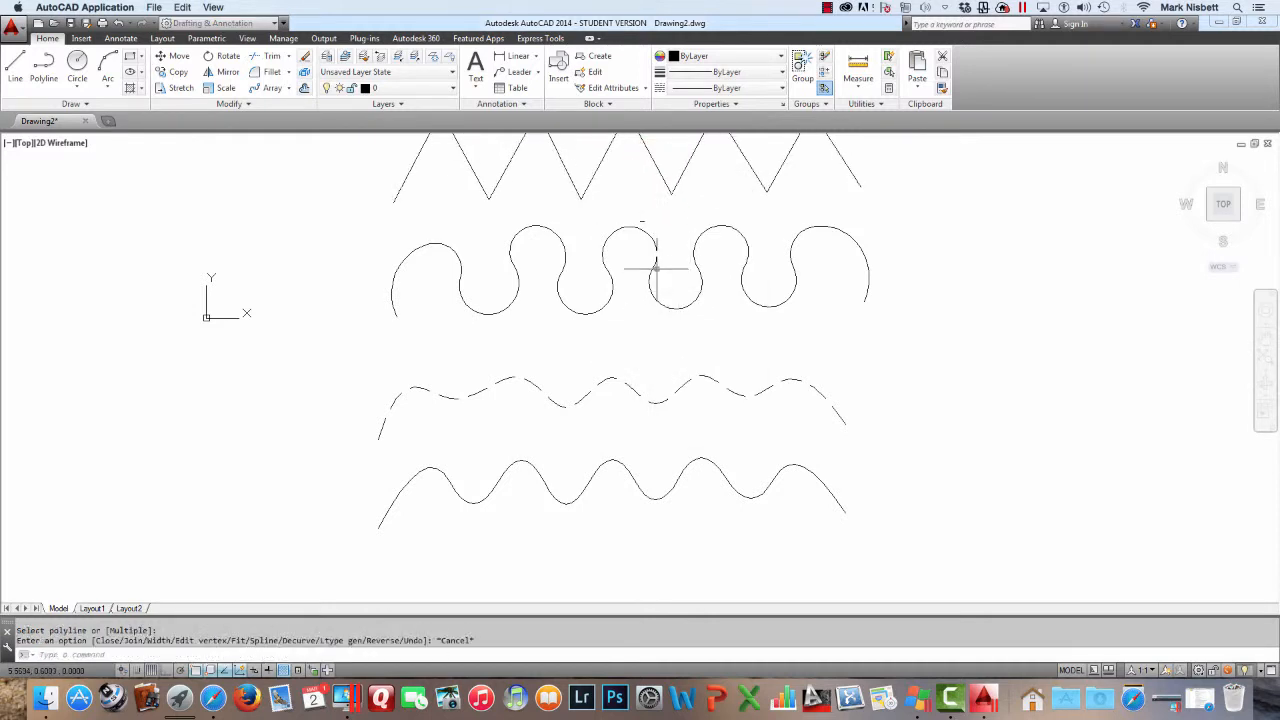
key("Escape")
Copy the top zigzag polyline again to a position below the new spline curve
type("c")
key("Return")
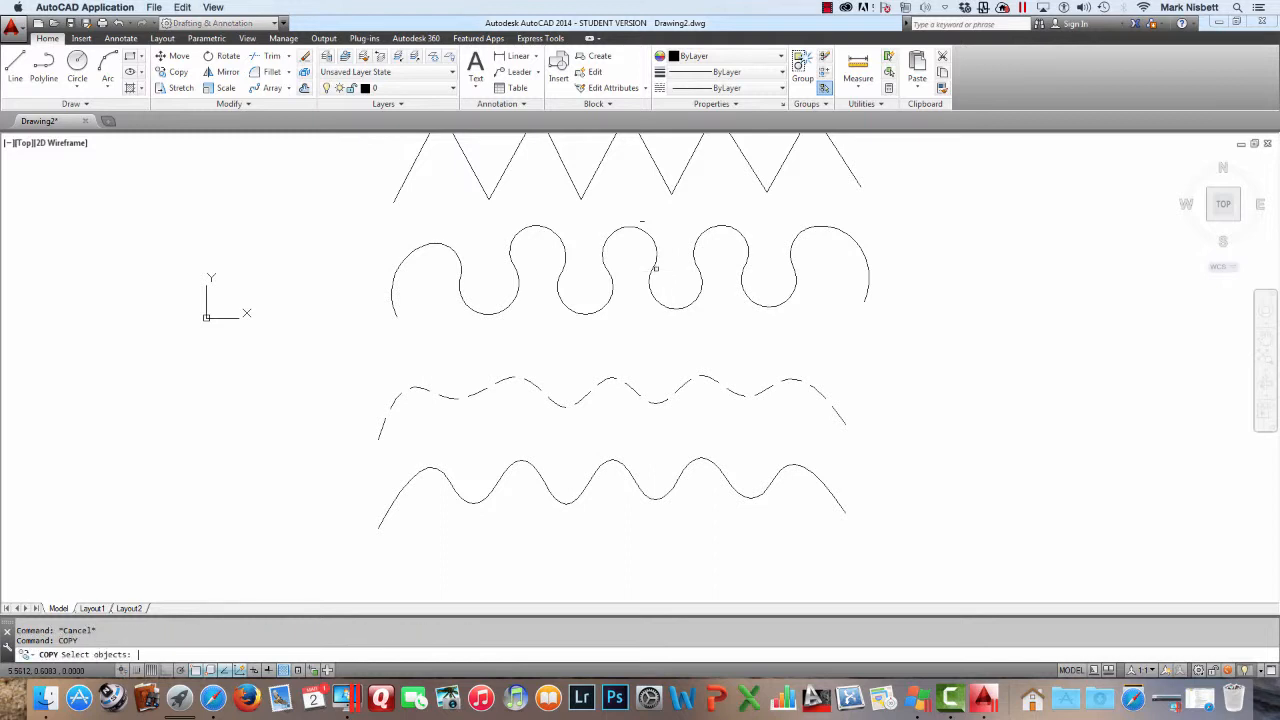
left_click(669, 190)
key("Return")
left_click(669, 190)
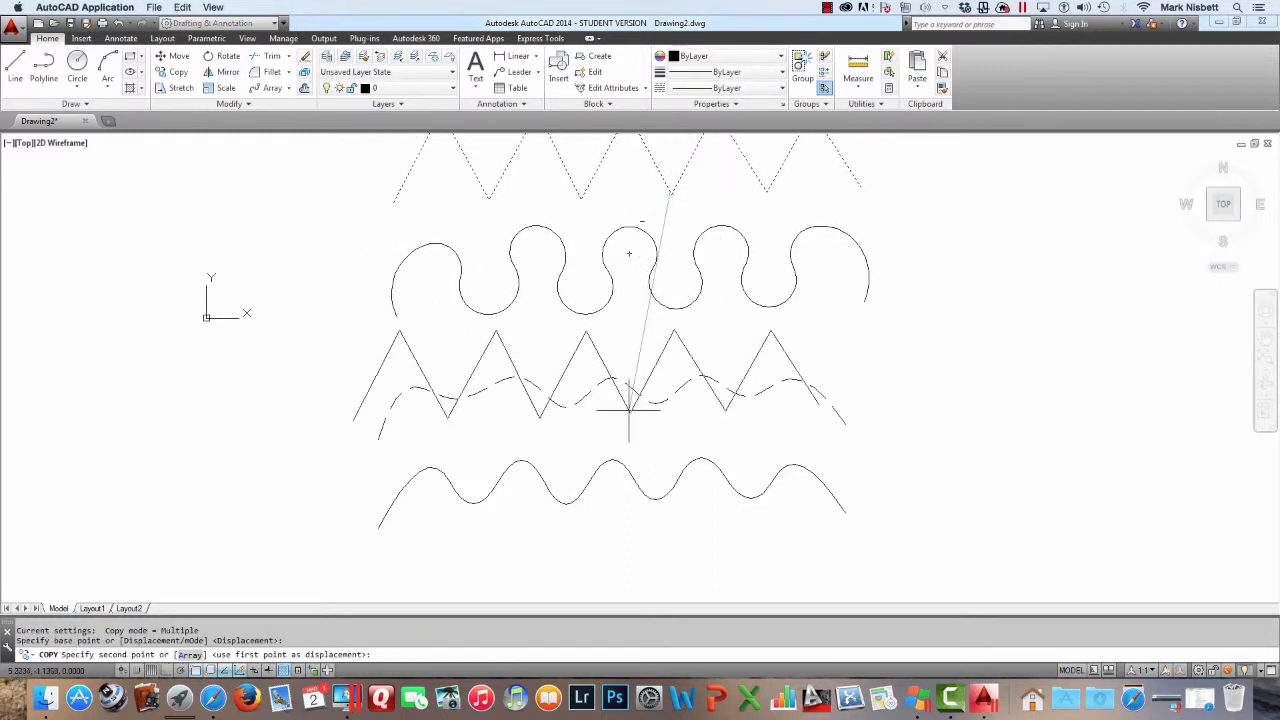
left_click(660, 594)
middle_click_drag(700, 385, 703, 241)
key("Escape")
Set SPLINETYPE to 5 by recalling the previous command
type("COPY")
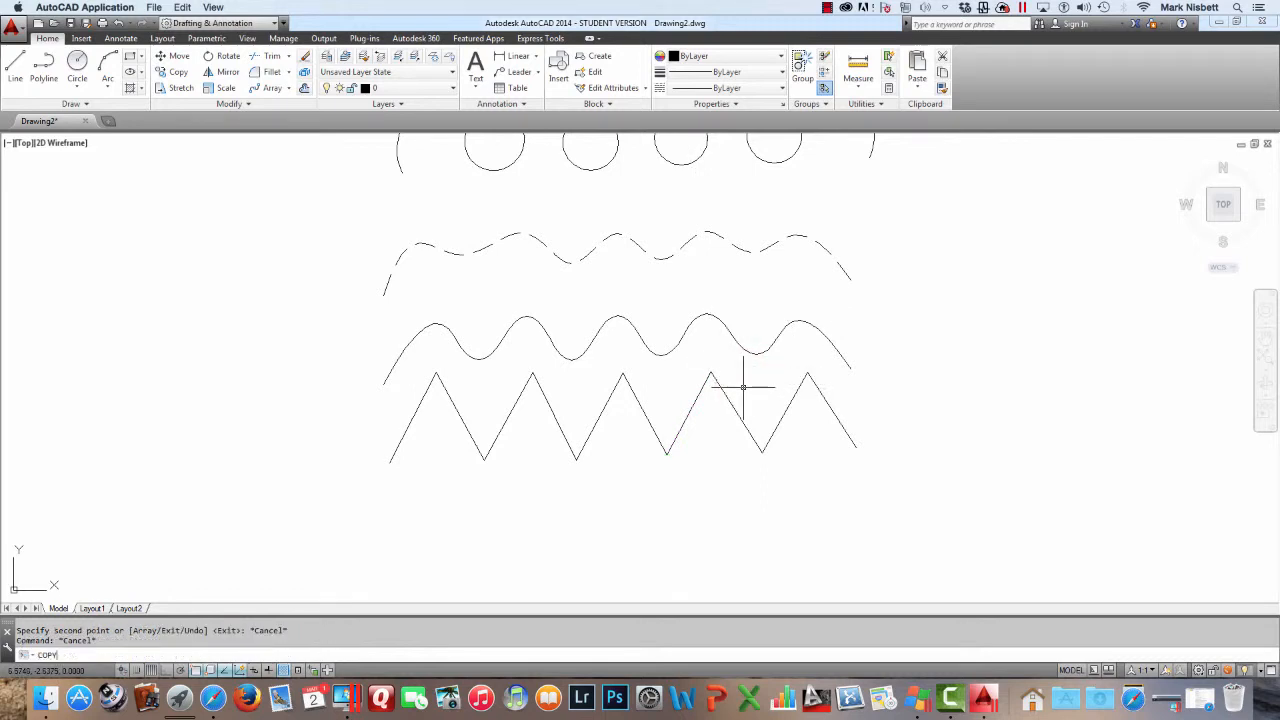
key("Up")
key("Return")
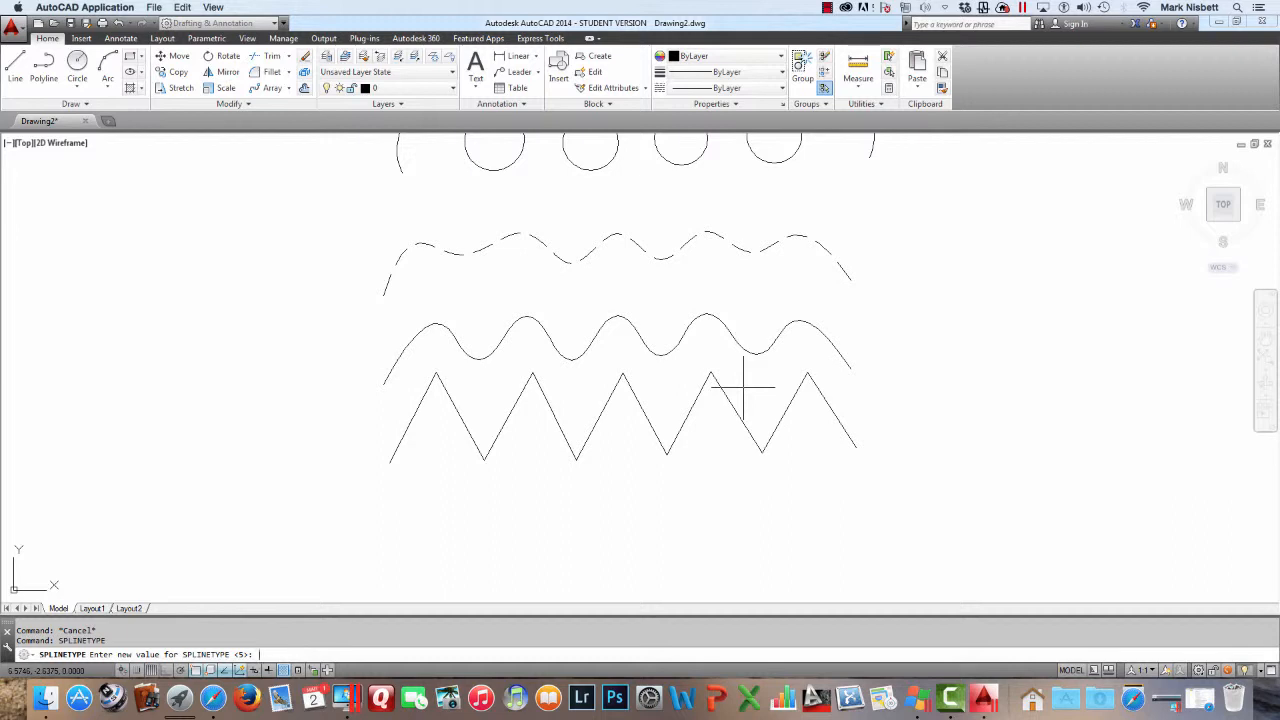
type("5")
key("Return")
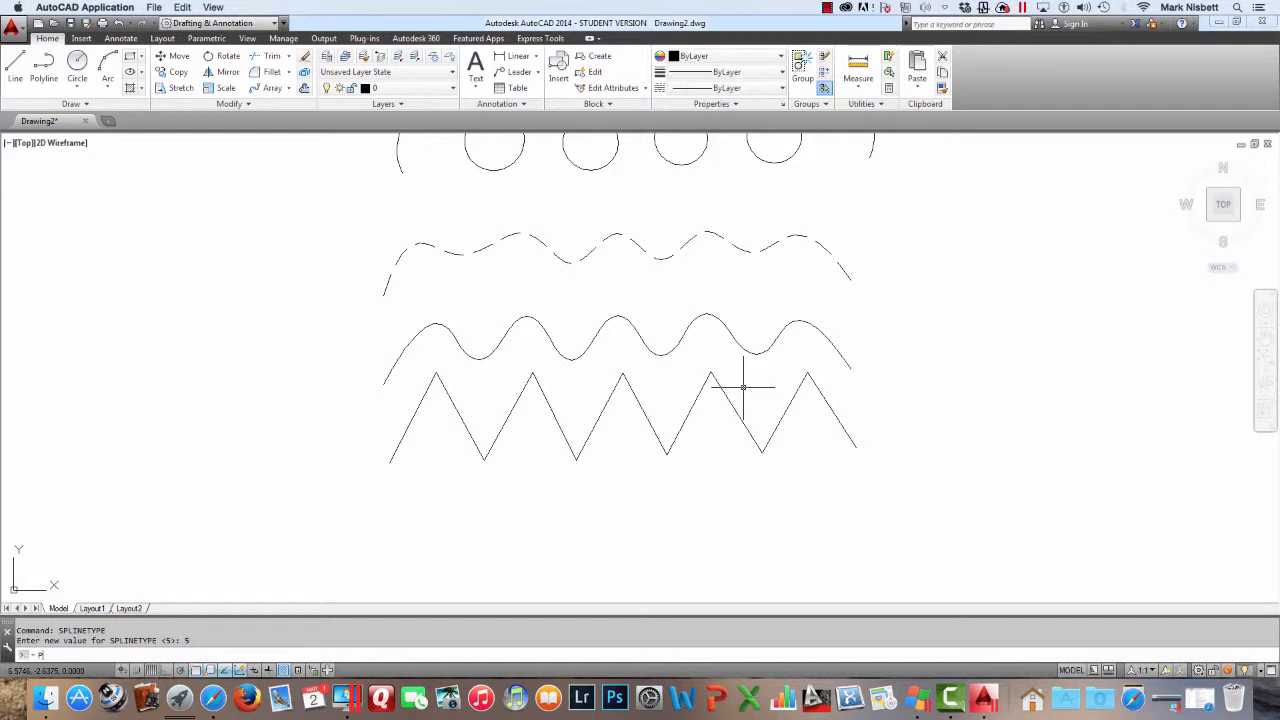
Try converting the lowest zigzag copy into a spline curve with PEDIT, then undo the conversion
type("PE")
key("Return")
left_click(738, 400)
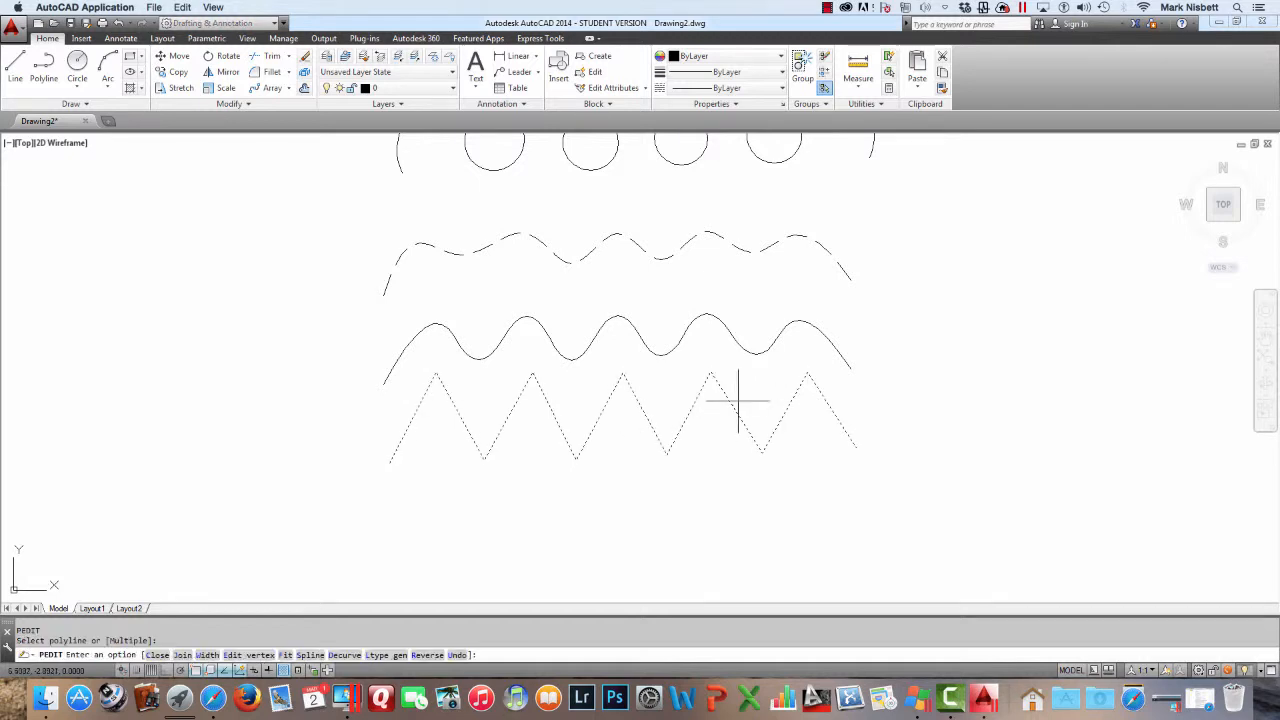
key("Return")
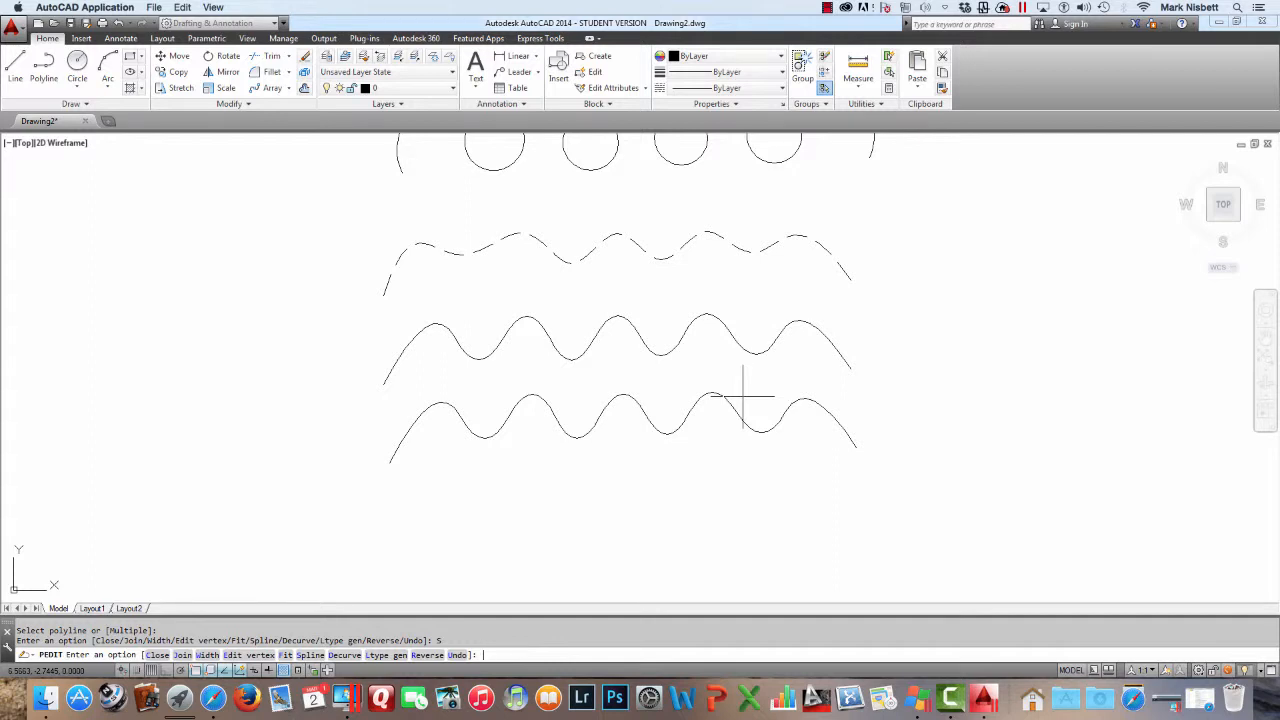
type("Spline")
key("BackSpace")
key("BackSpace")
key("BackSpace")
key("BackSpace")
key("BackSpace")
key("BackSpace")
type("Edit")
key("BackSpace")
key("BackSpace")
key("BackSpace")
key("BackSpace")
key("Escape")
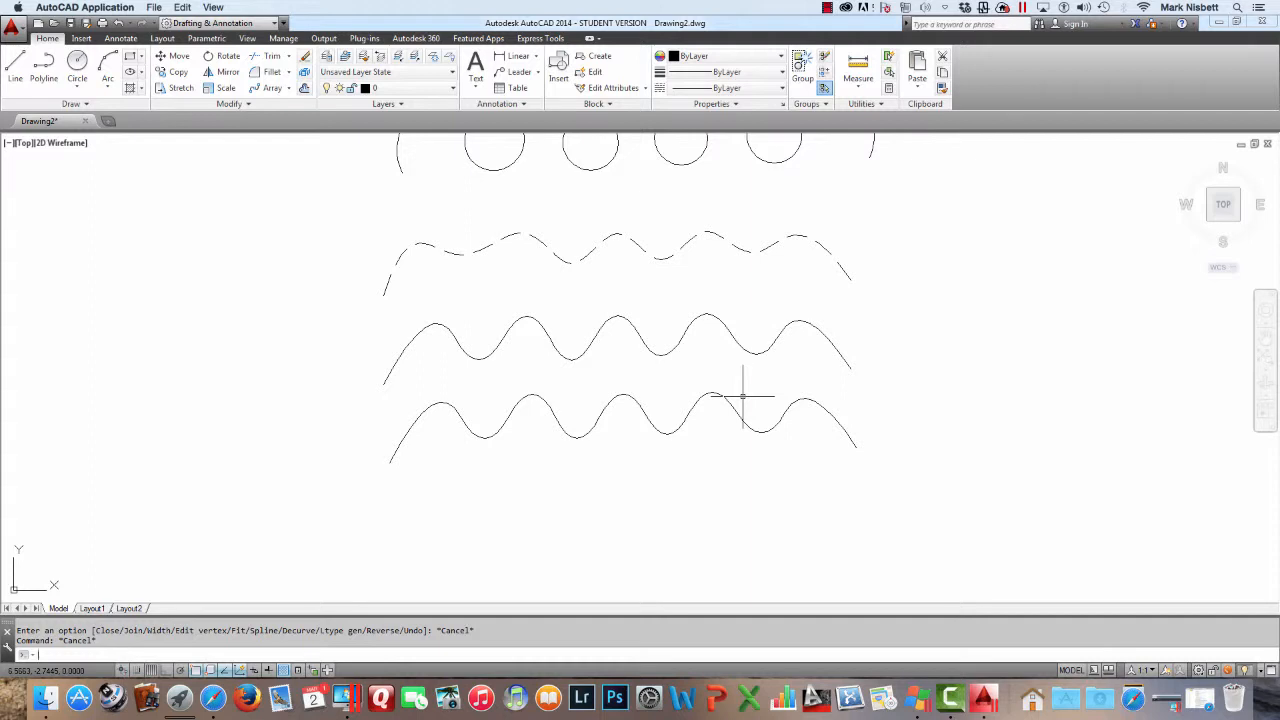
type("u")
key("Return")
Set the SPLINETYPE system variable to 6
type("s")
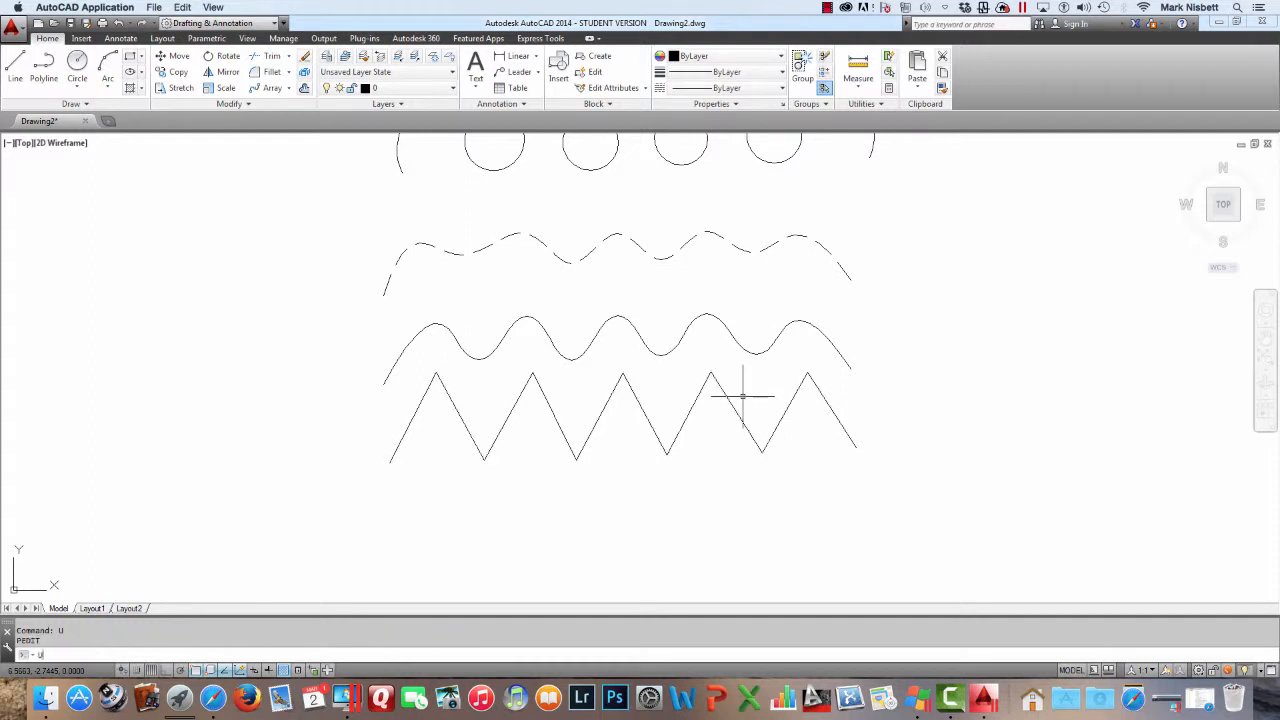
type("plinetype")
key("Return")
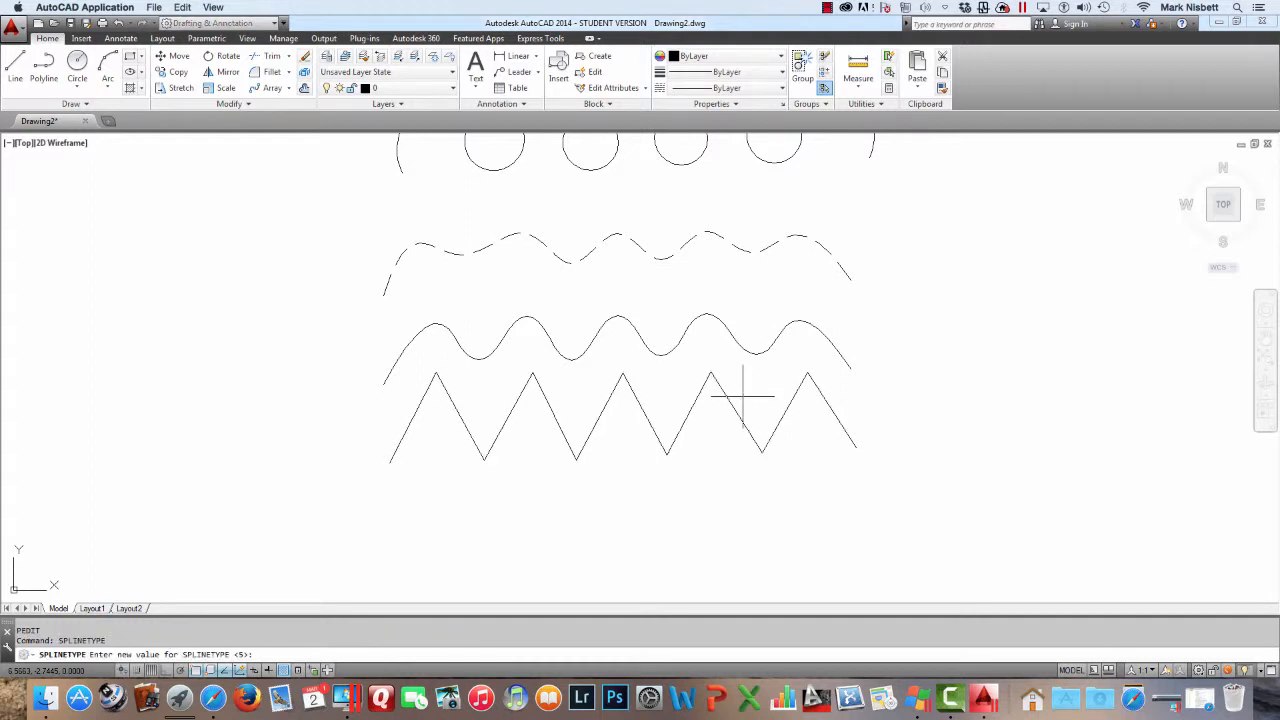
type("6")
key("Return")
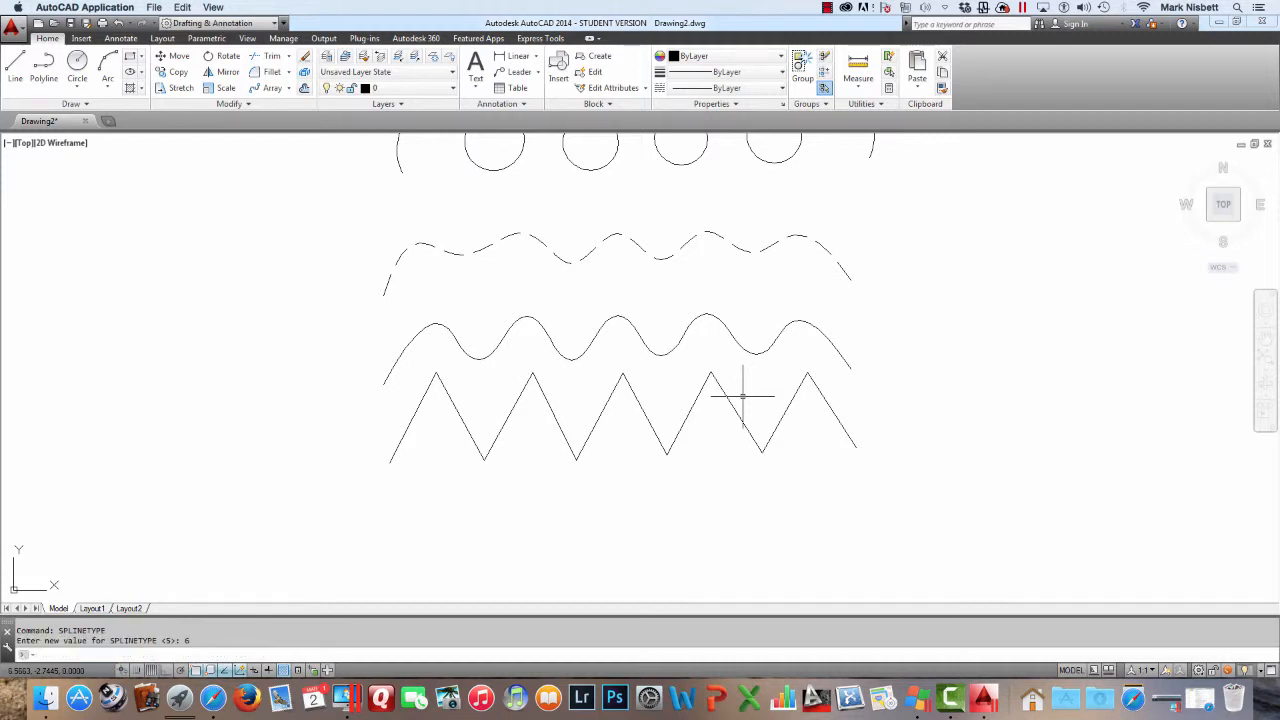
Convert the lowest zigzag copy into a spline curve with the PEDIT Spline option
type("PE")
key("Return")
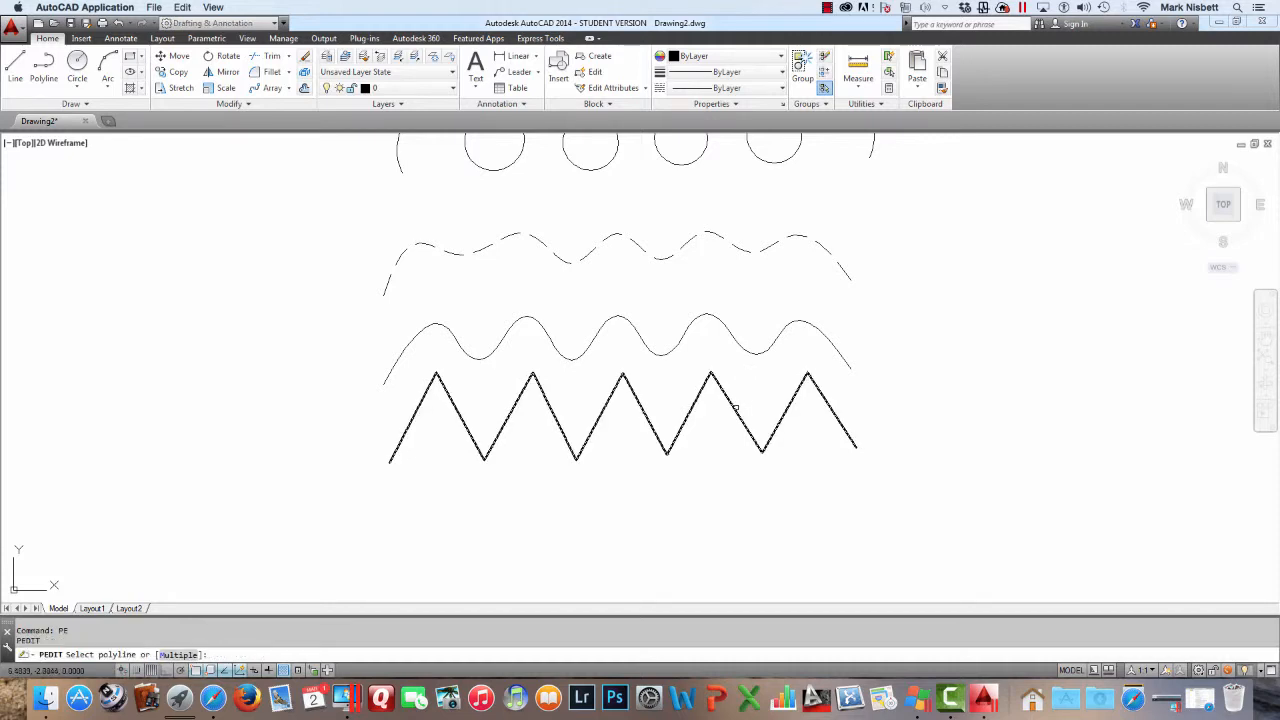
left_click(737, 400)
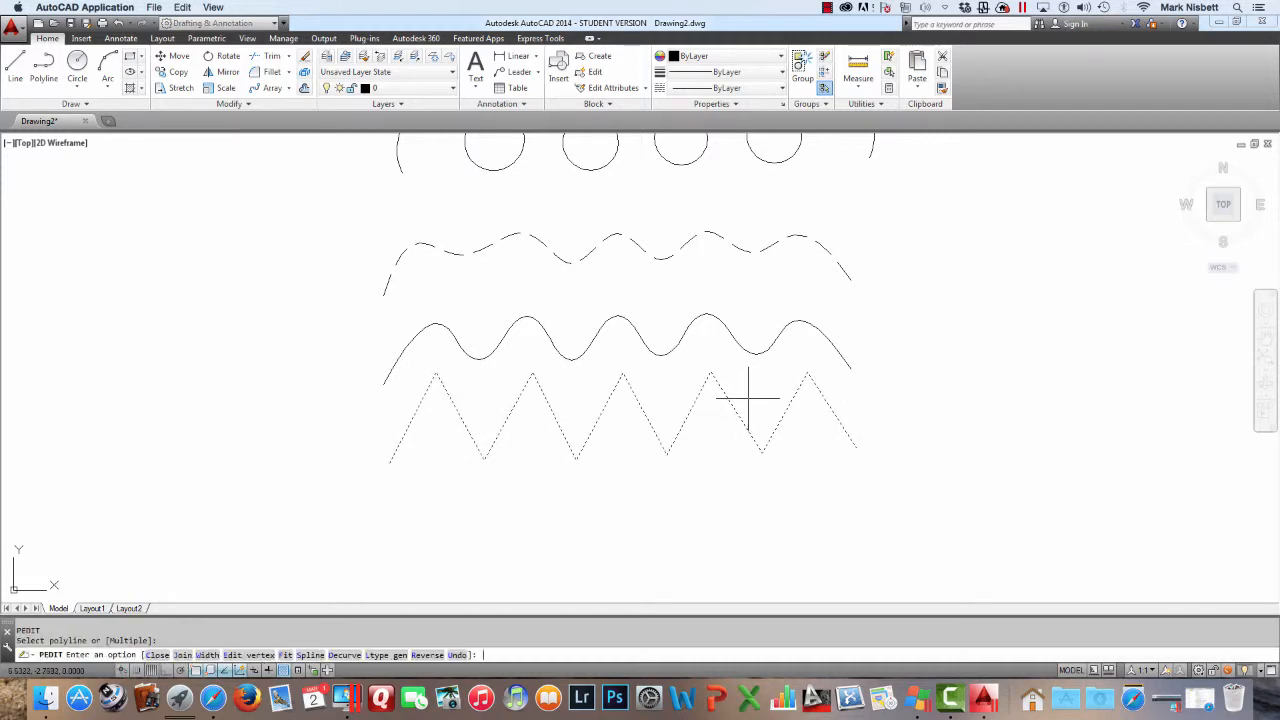
type("S")
key("Return")
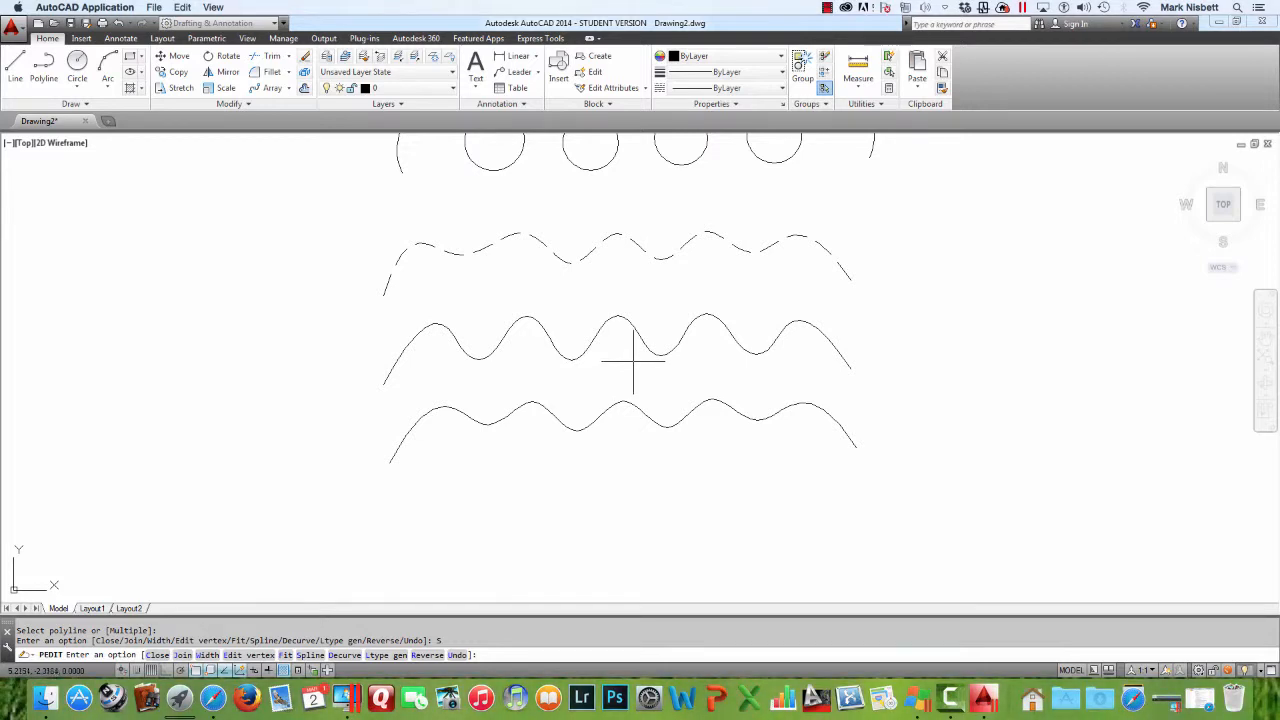
Zoom in closely to examine the segments of the new spline curves
scroll(576, 349, "up", 2)
scroll(576, 349, "up", 5)
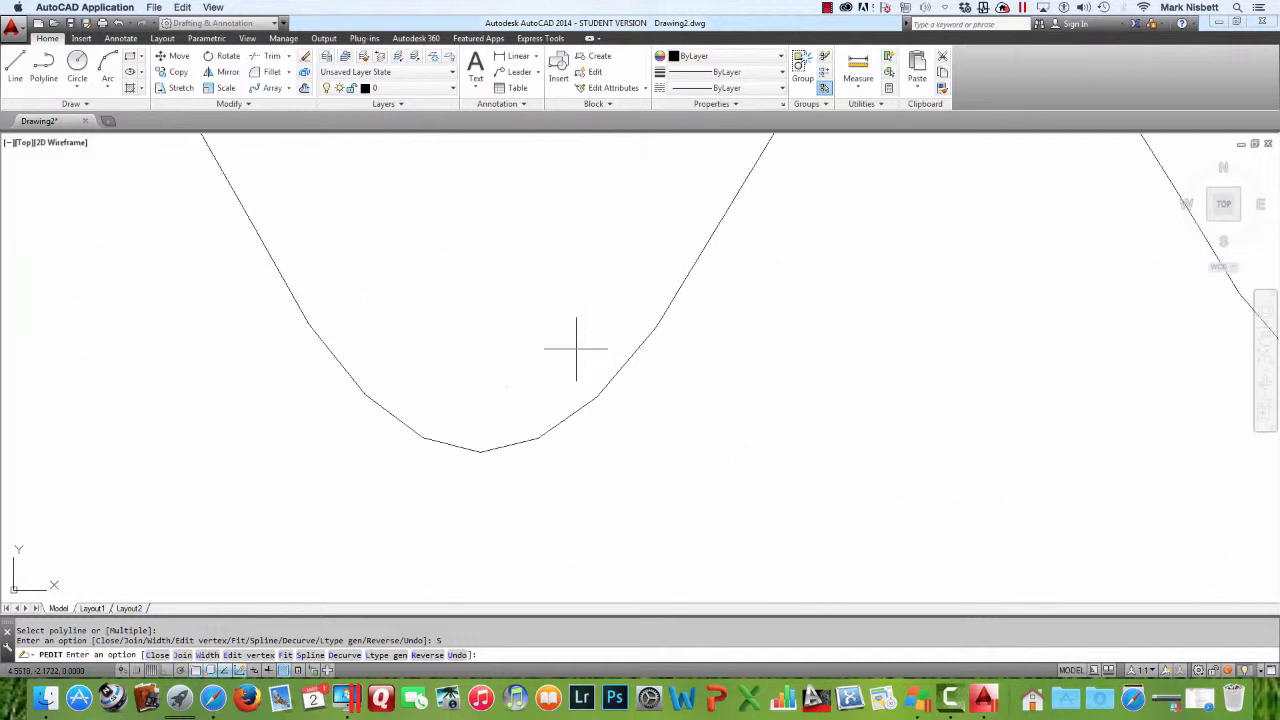
scroll(576, 349, "down", 4)
scroll(576, 349, "up", 6)
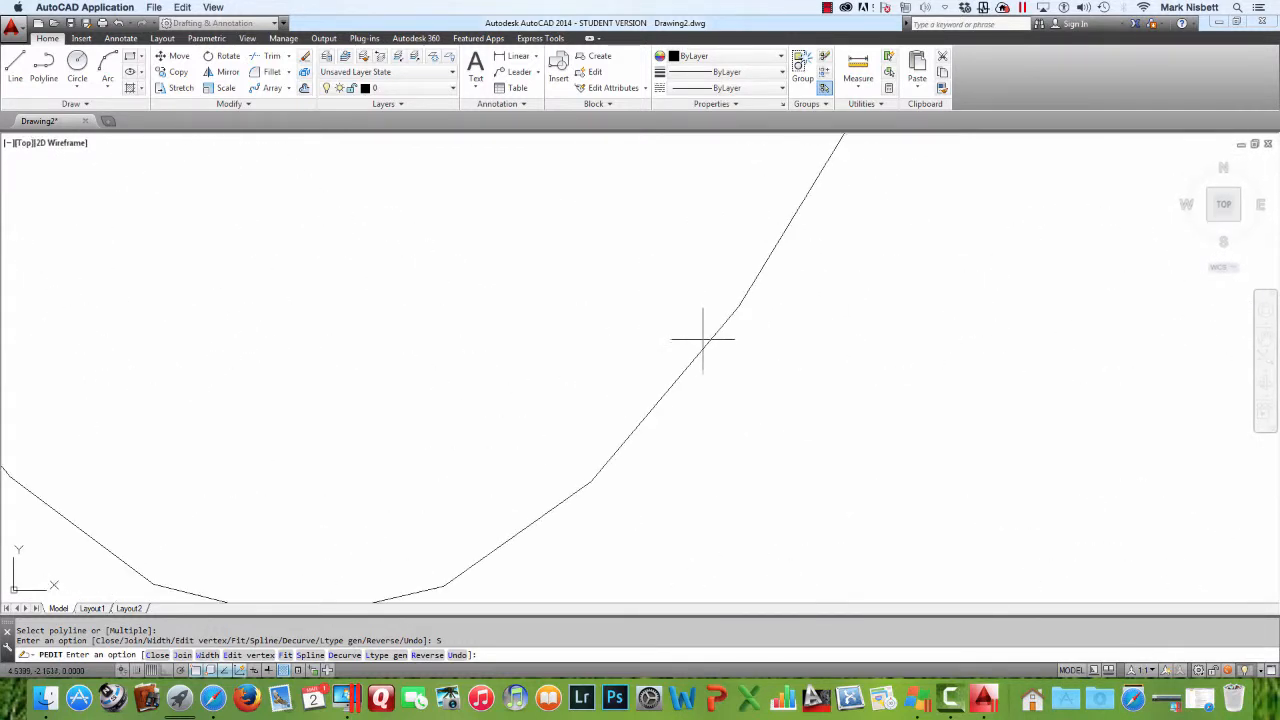
key("Escape")
key("Escape")
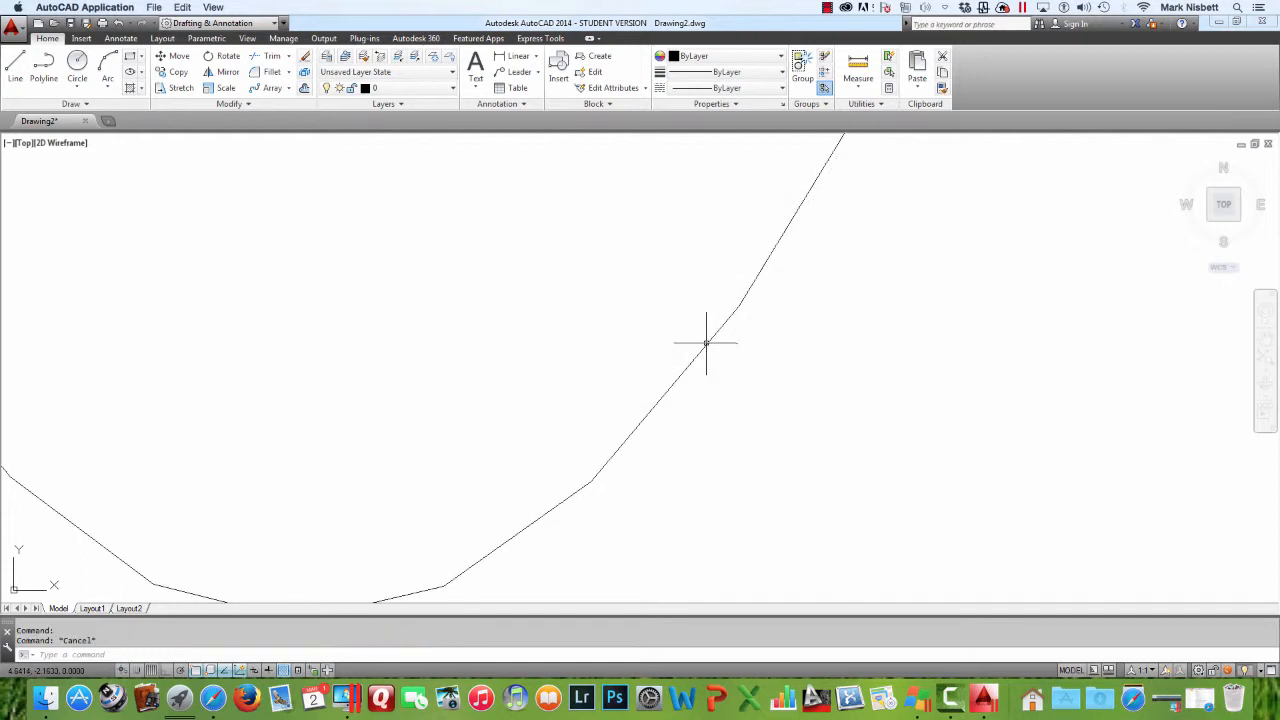
scroll(705, 343, "down", 6)
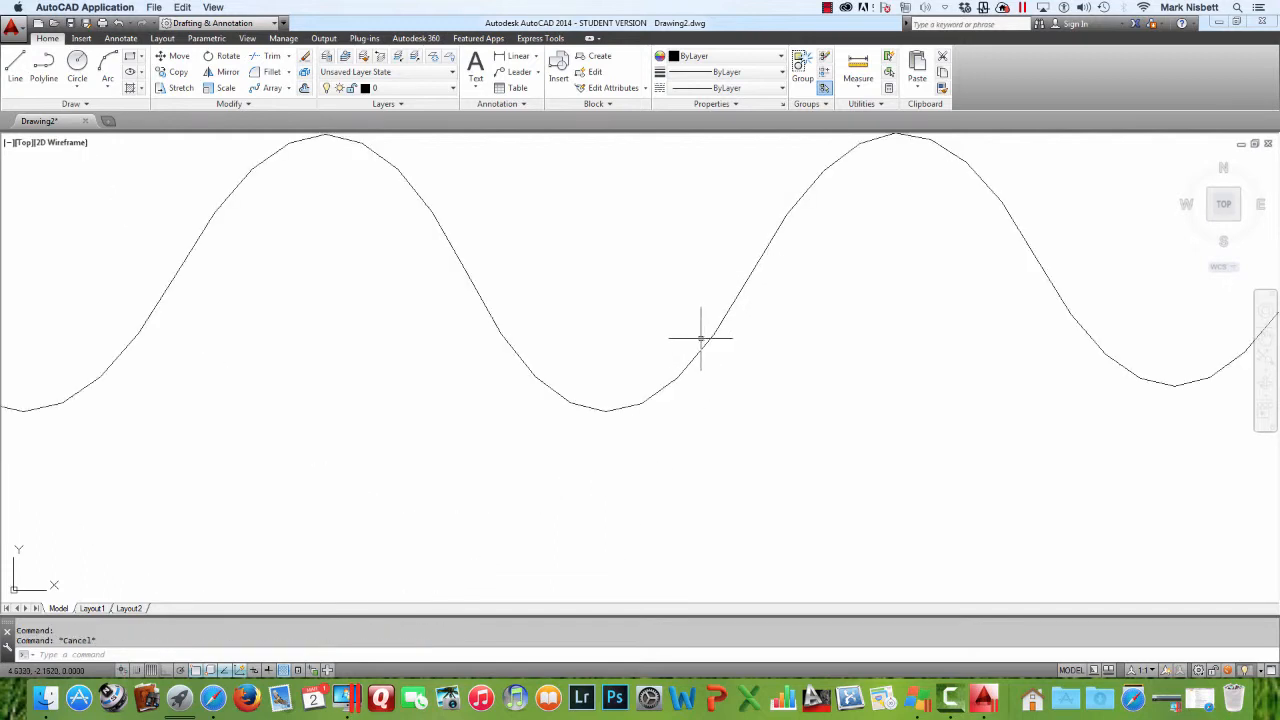
Explode one of the new spline curves into its individual line segments
scroll(700, 338, "up", 3)
mouse_move(686, 337)
middle_mouse_down()
mouse_move(743, 476)
mouse_move(770, 493)
middle_mouse_up()
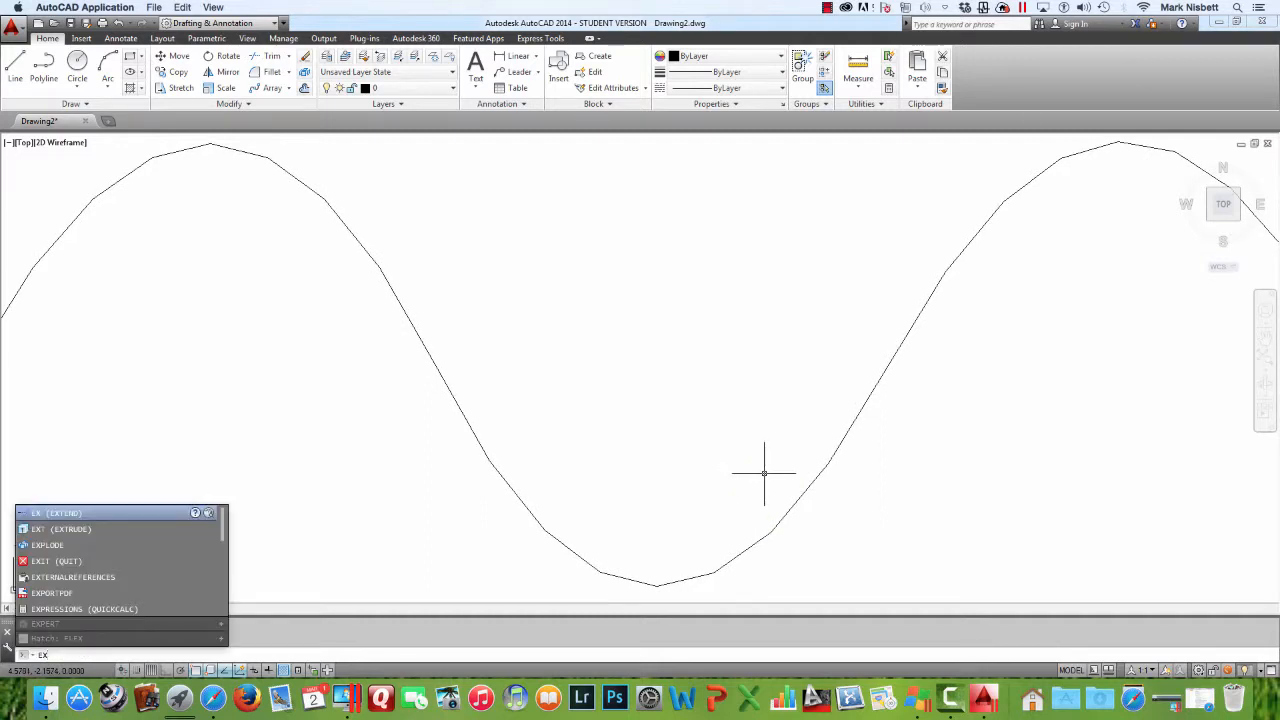
left_click(124, 548)
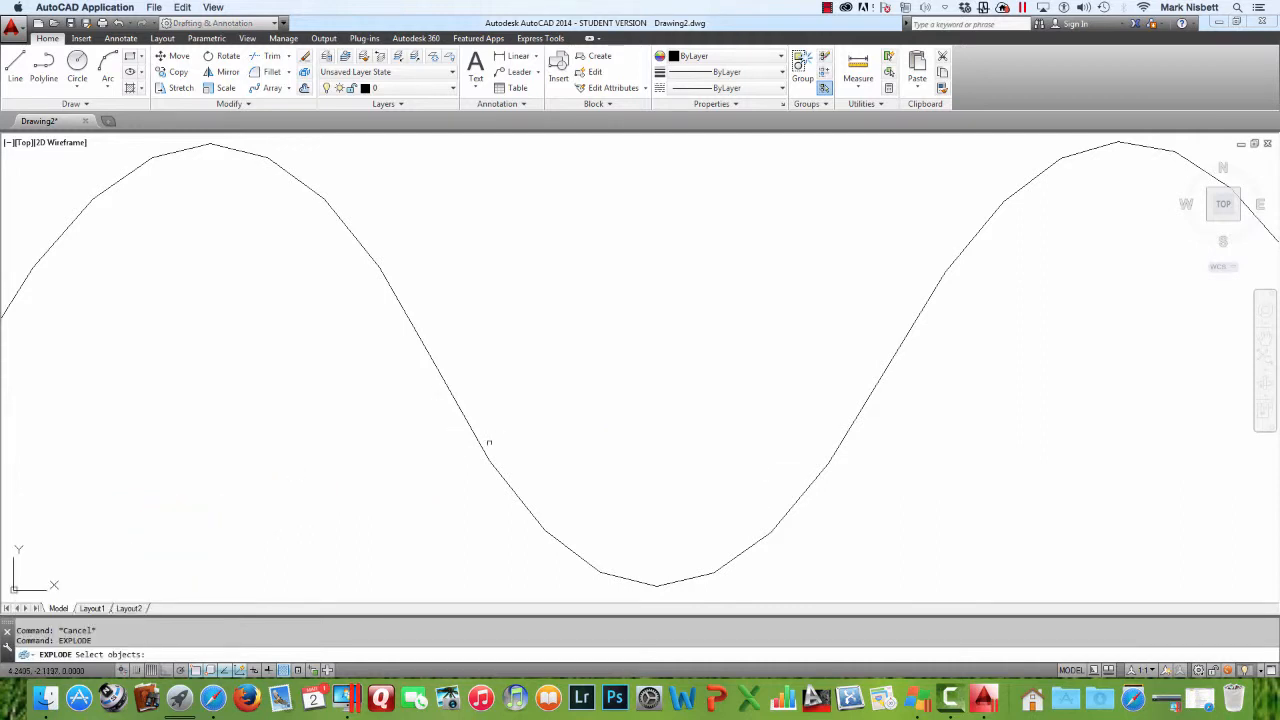
left_click(488, 443)
key("Return")
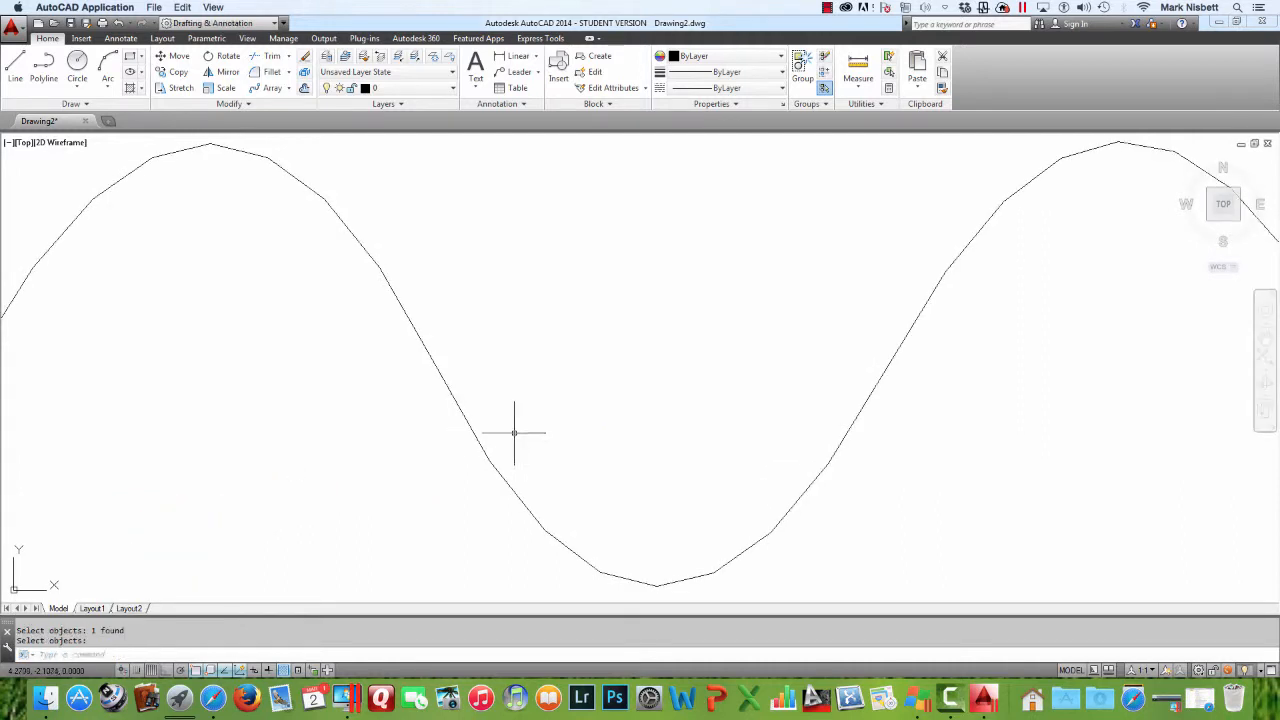
Select segments of the exploded curve to inspect them, then view all the curves together
left_click(492, 458)
left_click(480, 438)
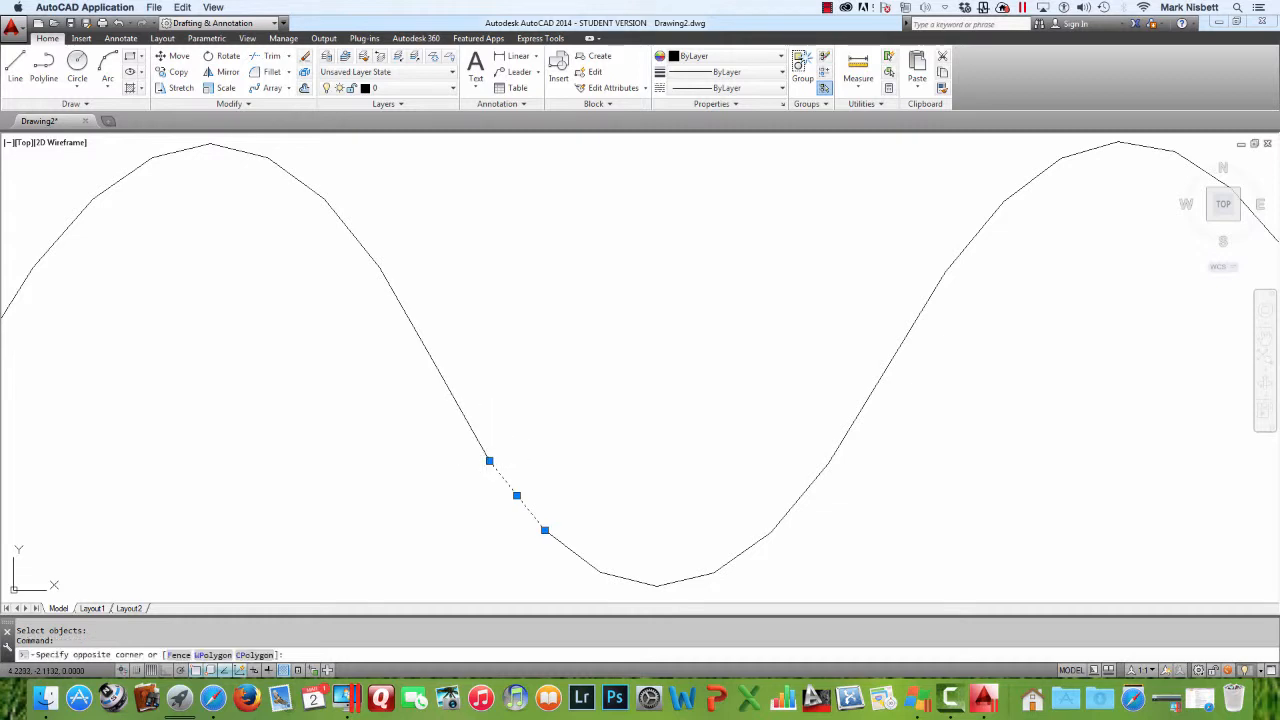
left_click(463, 438)
key("Escape")
scroll(514, 414, "down", 3)
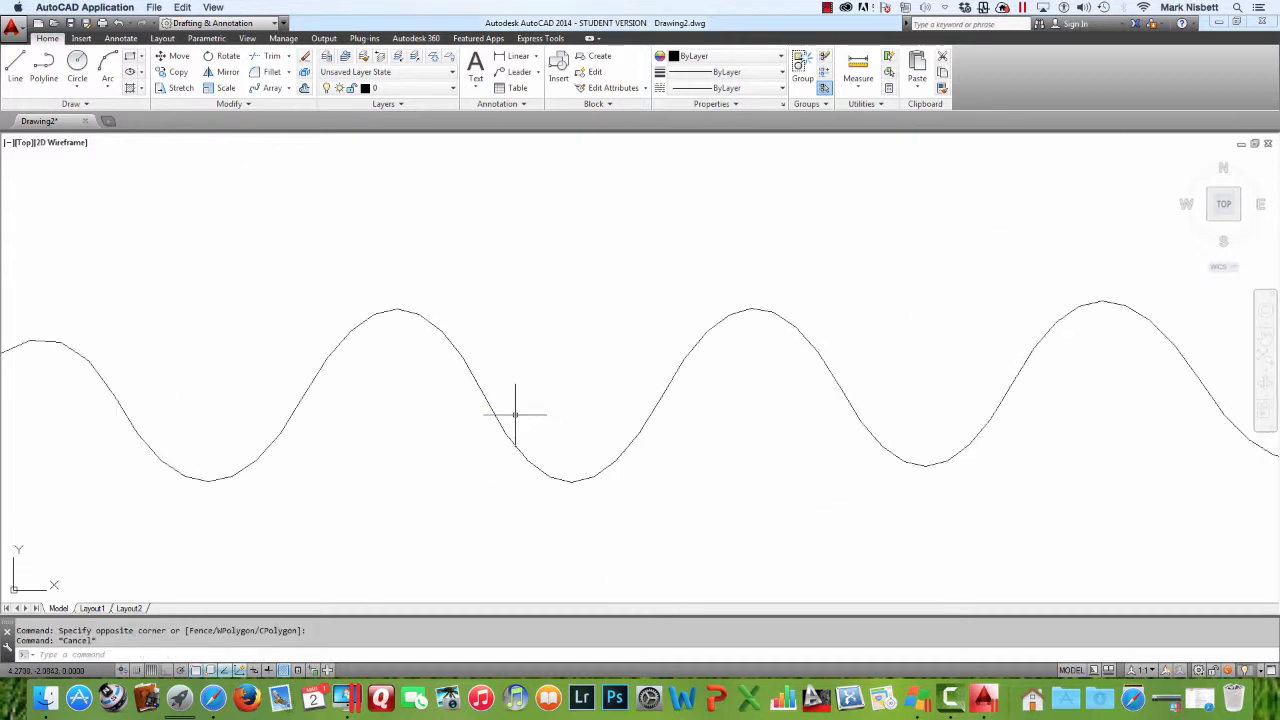
key("Escape")
key("Escape")
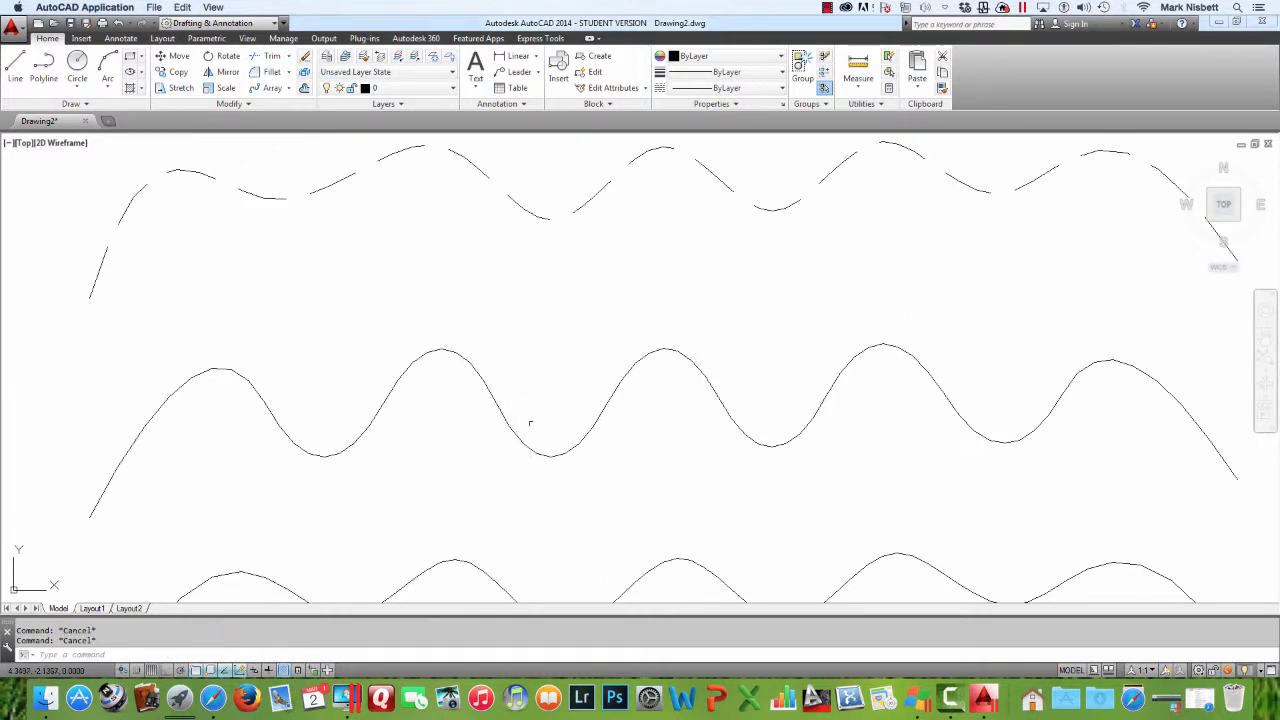
scroll(529, 423, "down", 4)
scroll(529, 423, "up", 3)
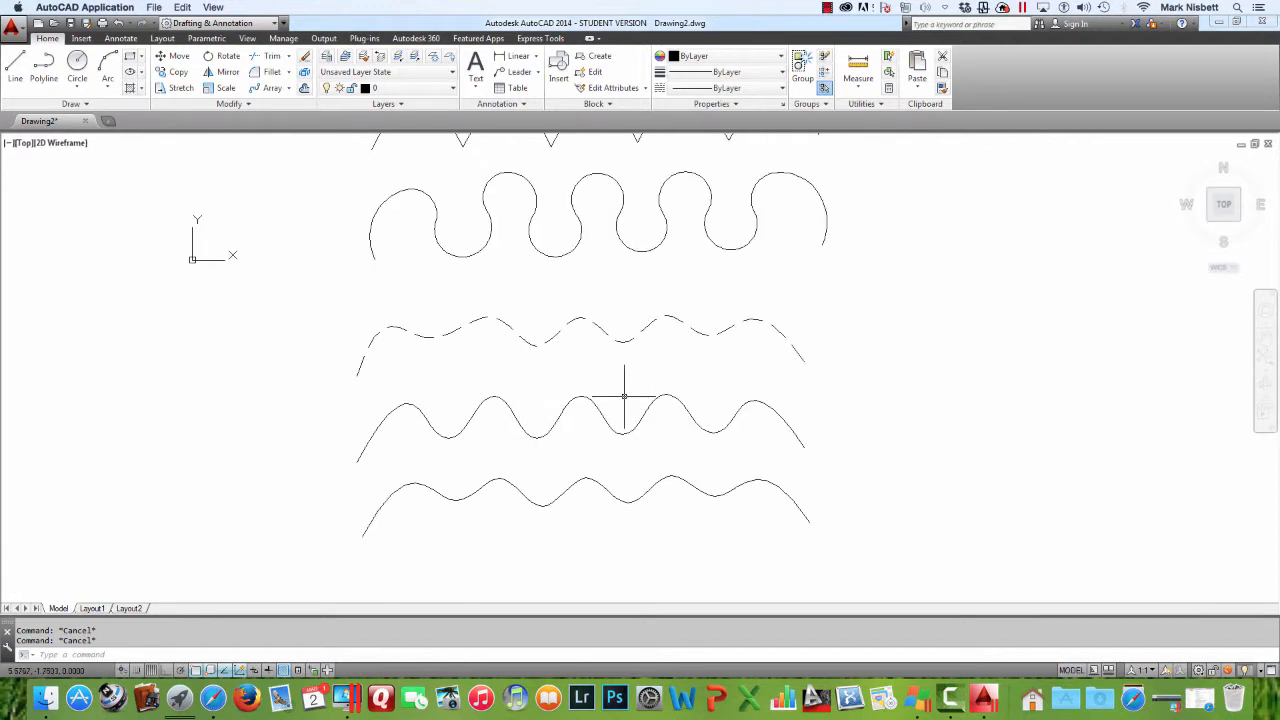
middle_click_drag(682, 422, 667, 502)
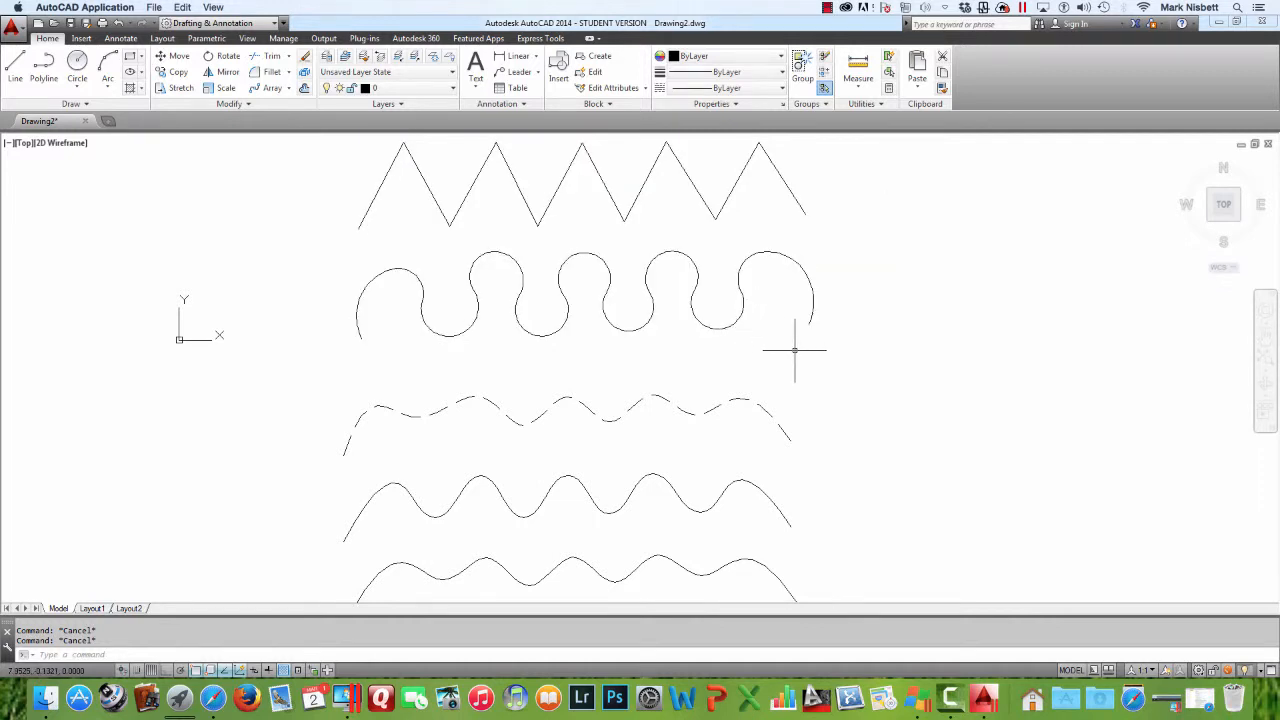
type("e")
key("Return")
left_click(816, 464)
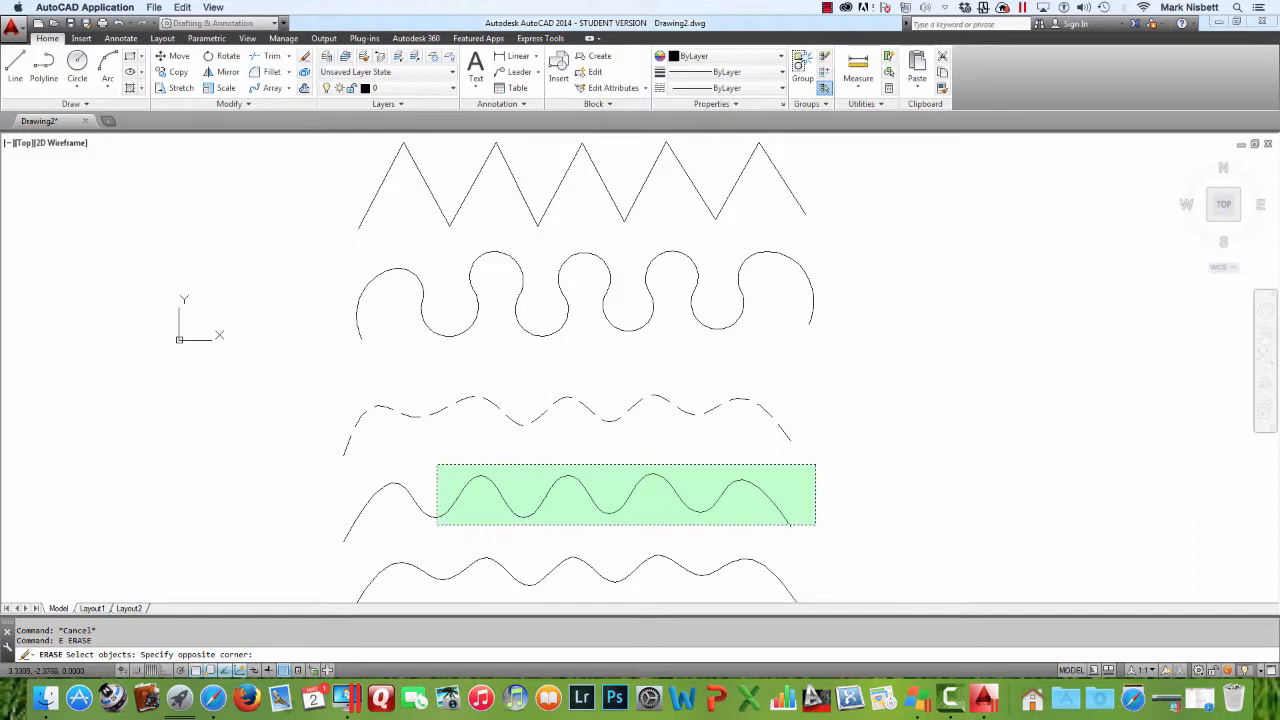
left_click(314, 549)
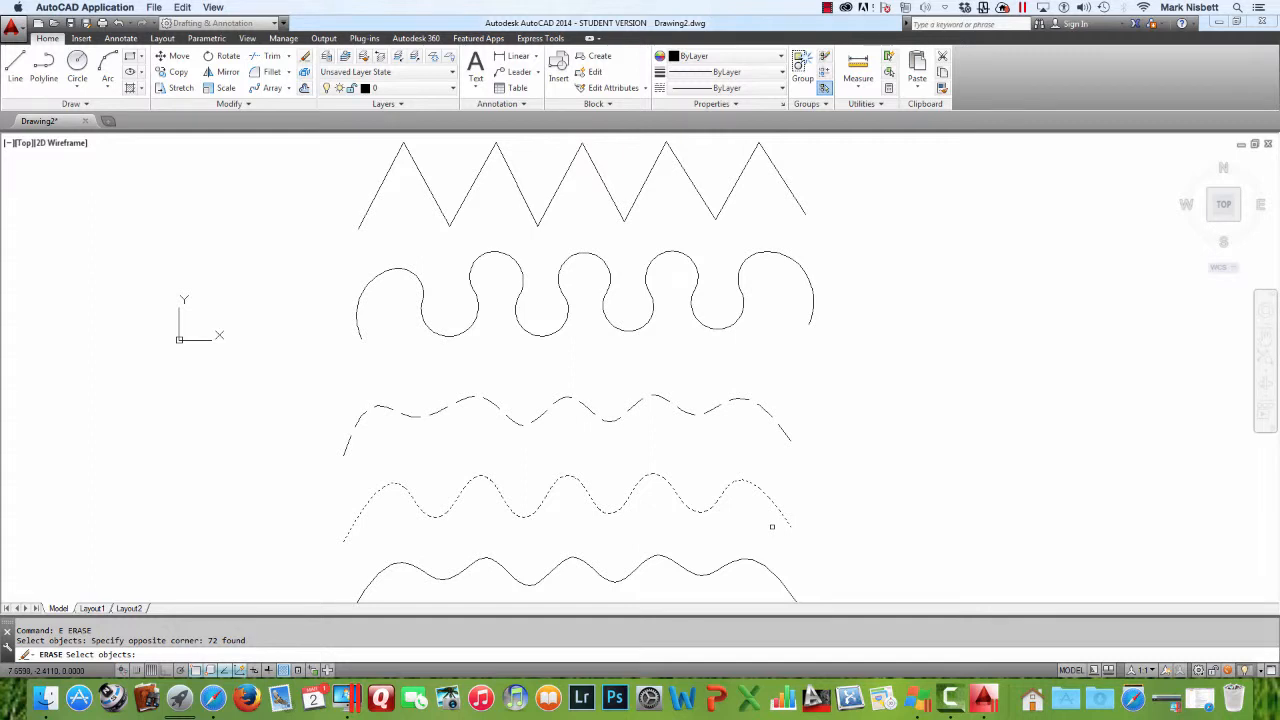
key("Escape")
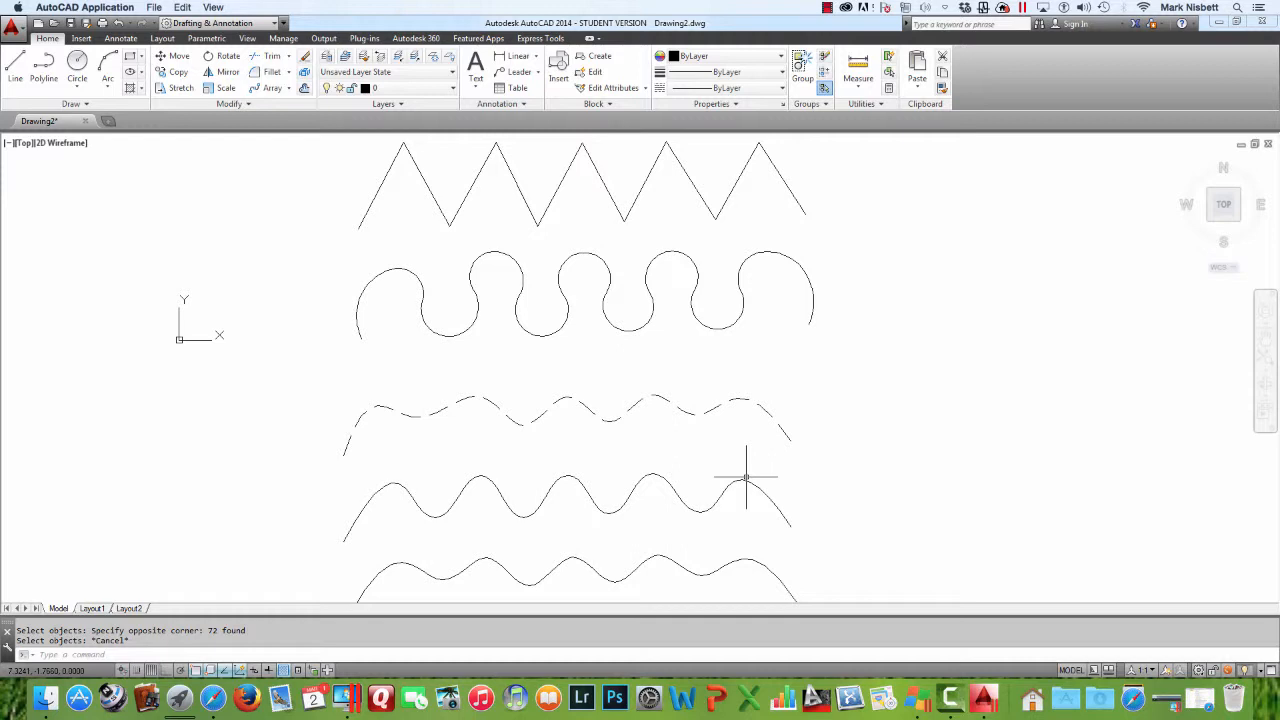
Erase all line segments of the exploded spline curve
type("e")
key("Return")
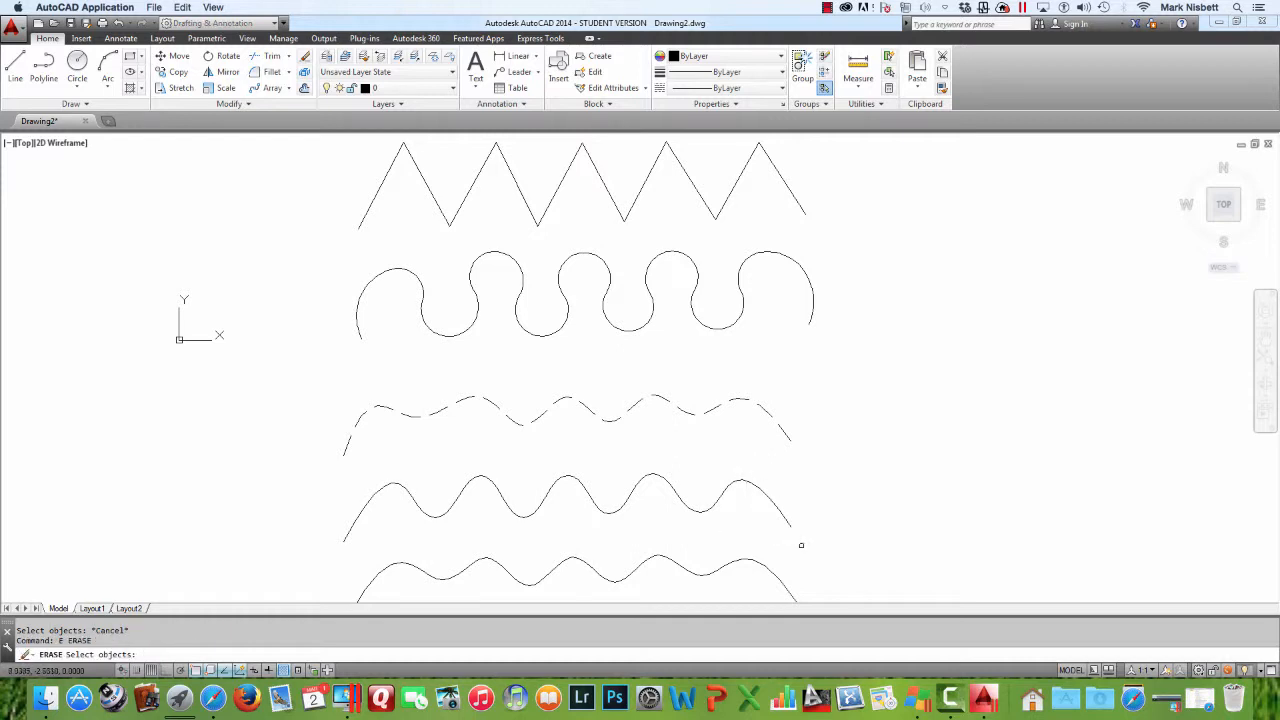
left_click(801, 545)
left_click(331, 460)
key("Return")
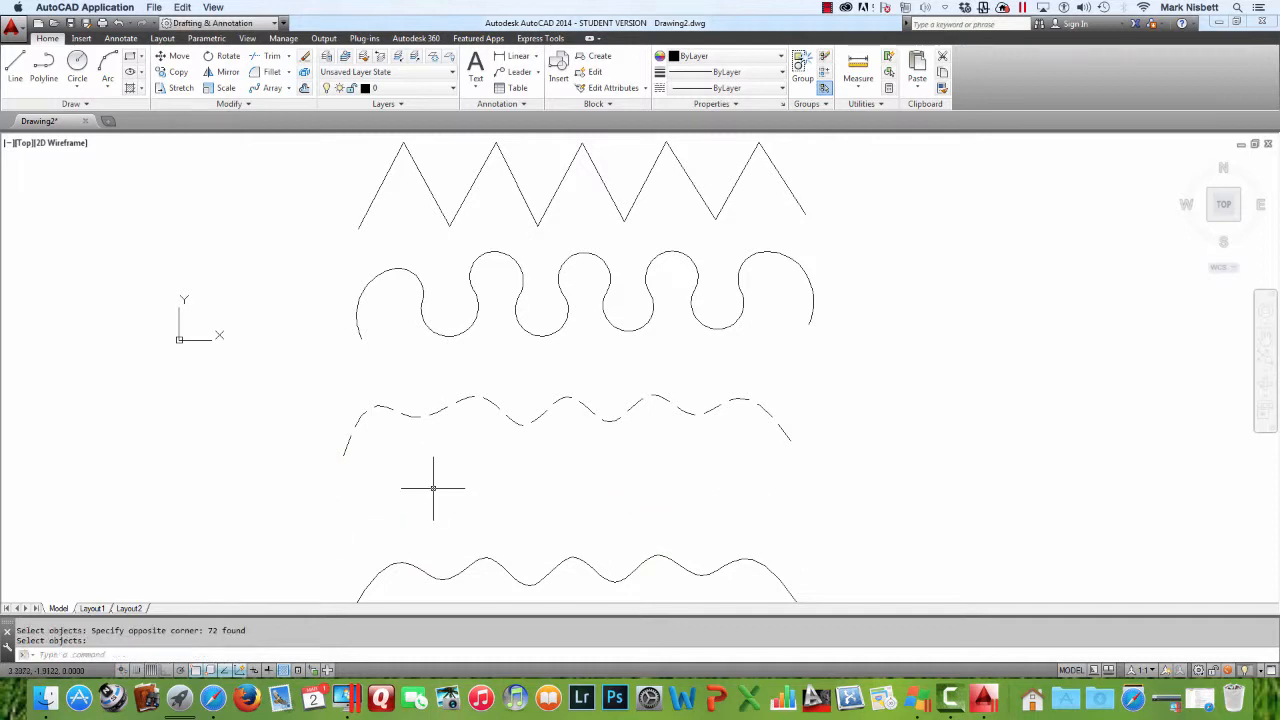
Erase the dashed spline curve and the lowest spline curve
key("Return")
left_click(597, 566)
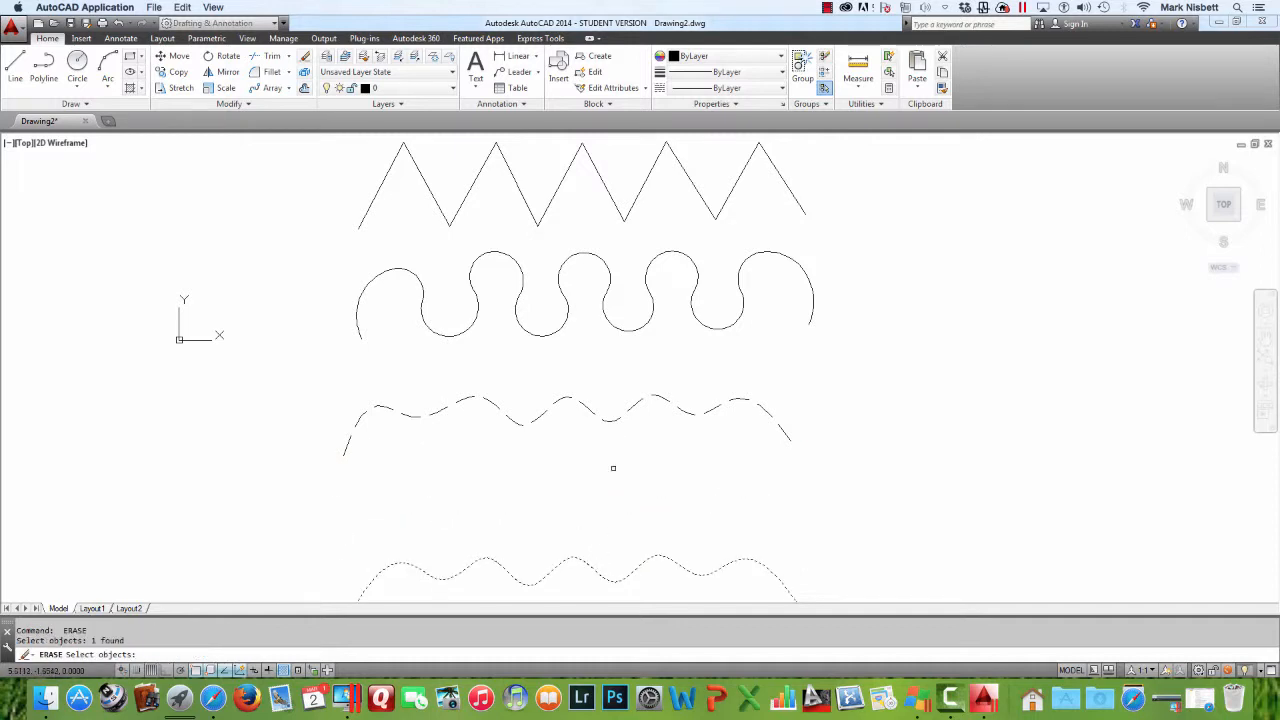
left_click(613, 468)
left_click(620, 418)
key("Return")
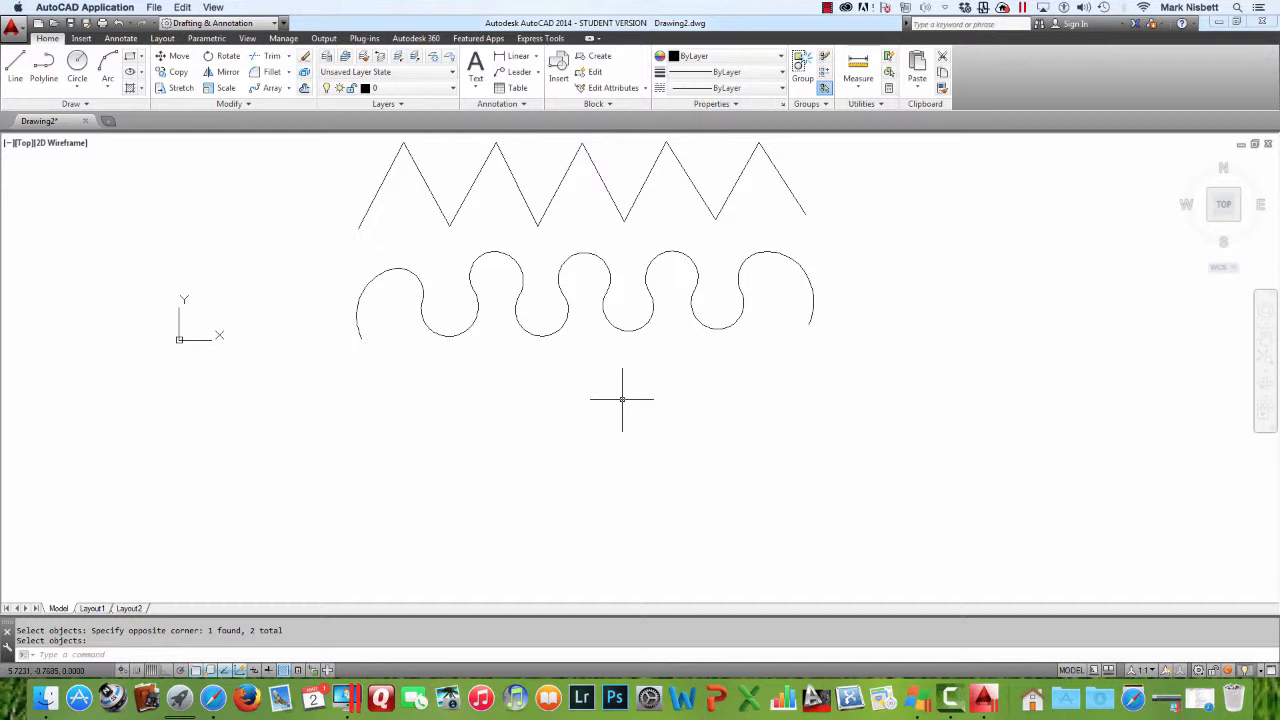
Copy the top zigzag polyline twice, placing the copies one below the other beneath the arc curve
type("copy")
key("Return")
left_click(632, 205)
key("Return")
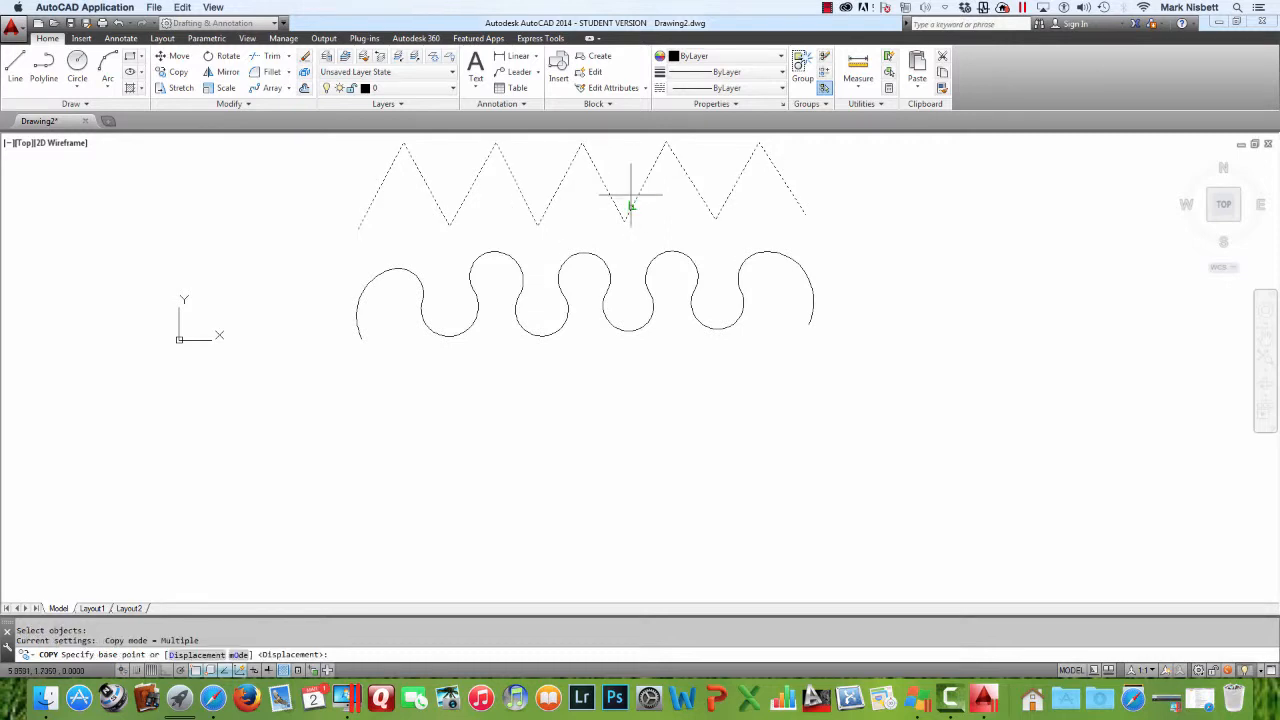
left_click(645, 182)
left_click(638, 414)
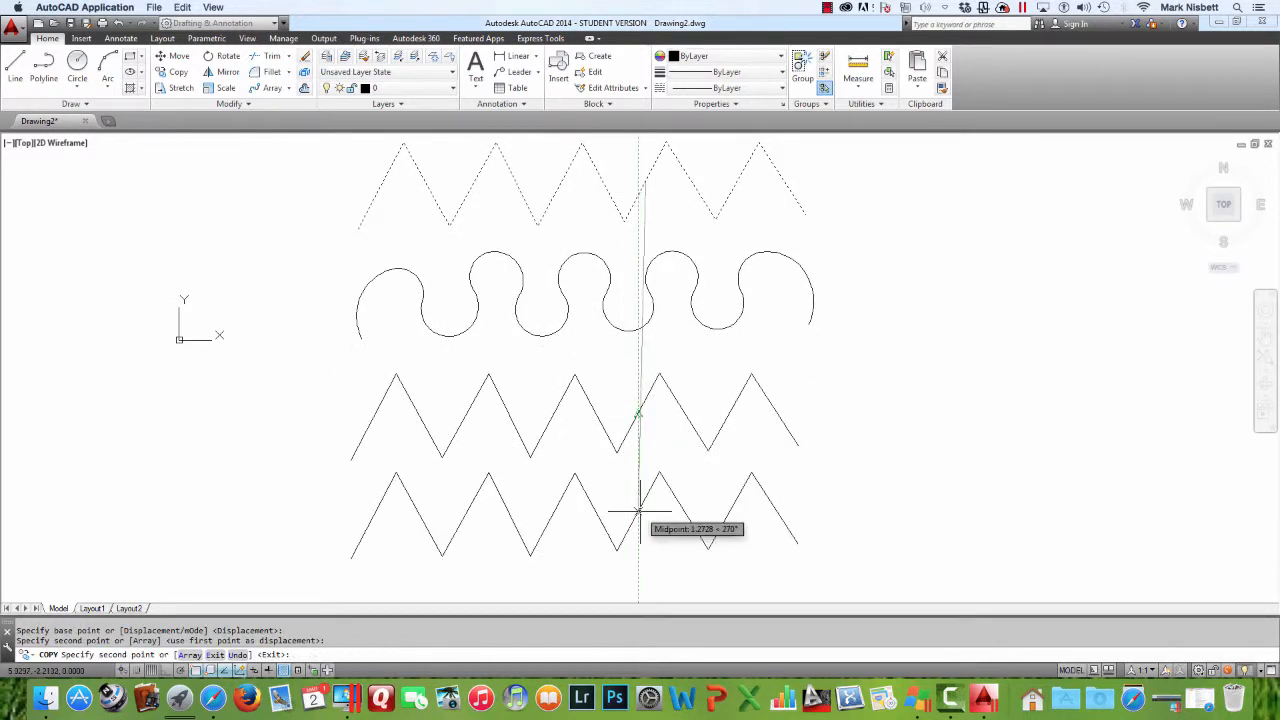
left_click(638, 510)
key("Escape")
key("Escape")
Convert the upper zigzag copy into a spline curve with the PEDIT Spline option
type("pe")
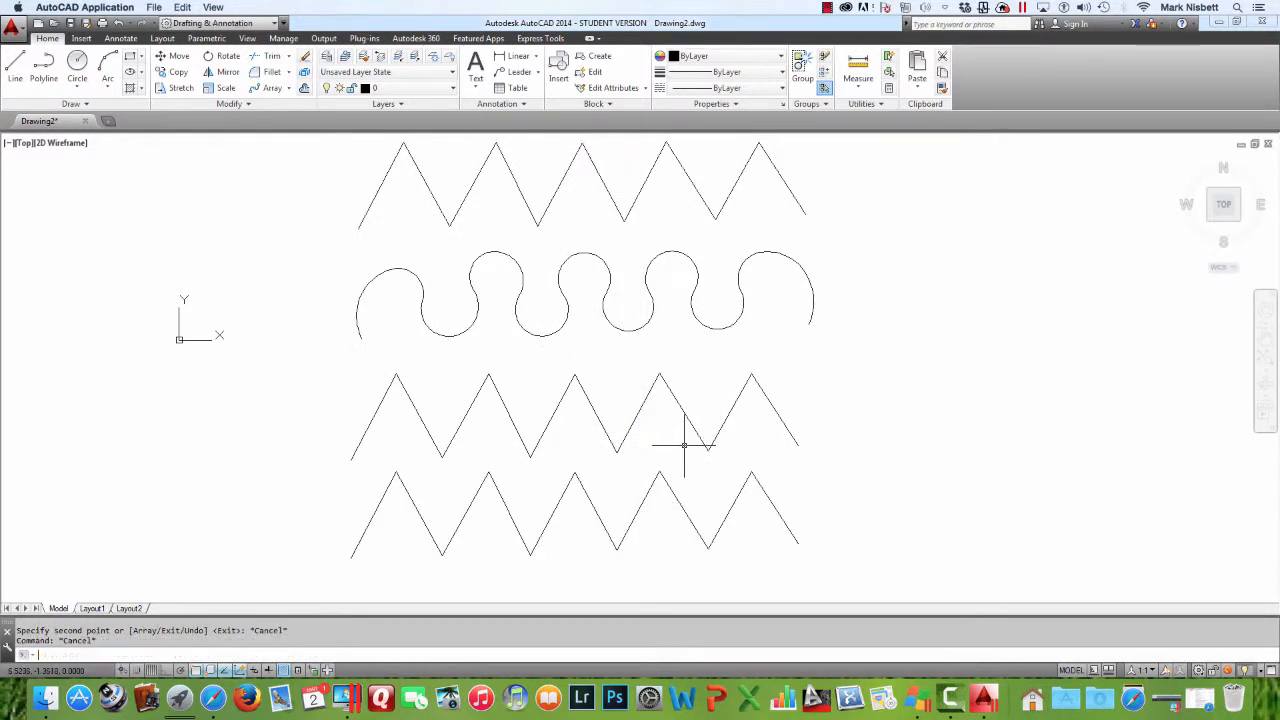
key("Return")
left_click(628, 428)
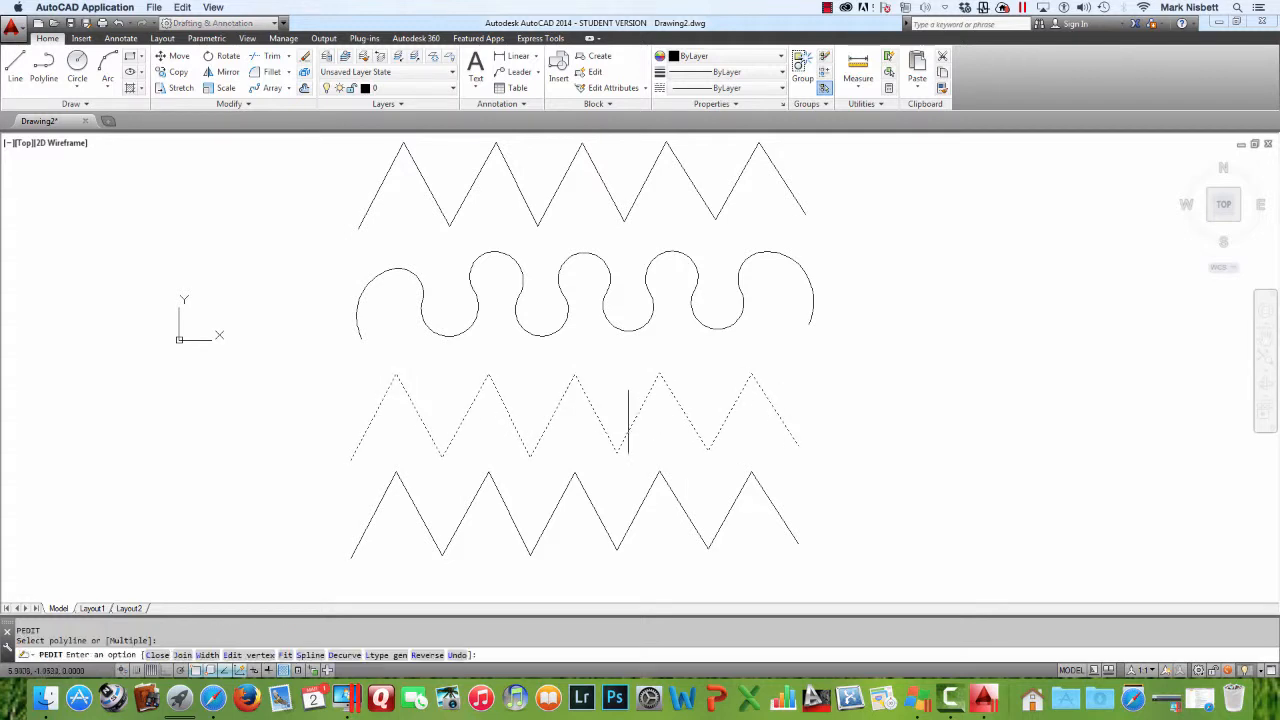
type("s")
key("Return")
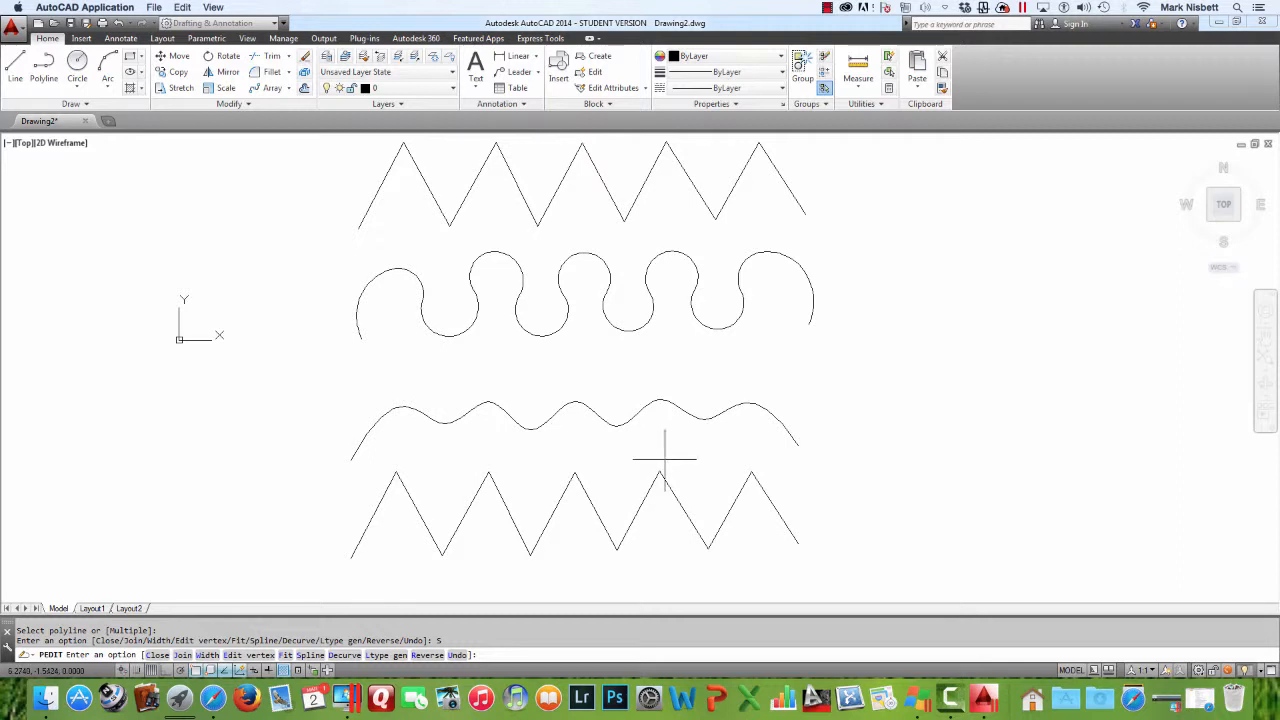
key("Escape")
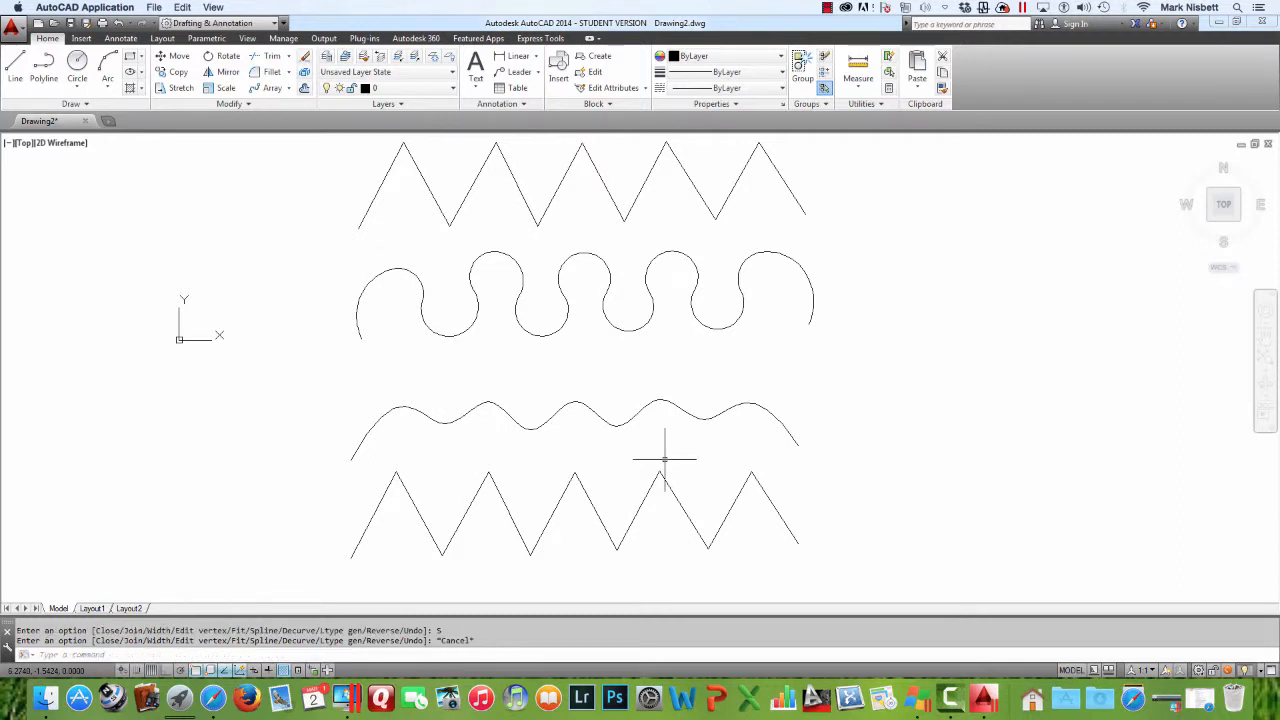
Set the SPLINESEGS system variable to 256
type("SPLINE")
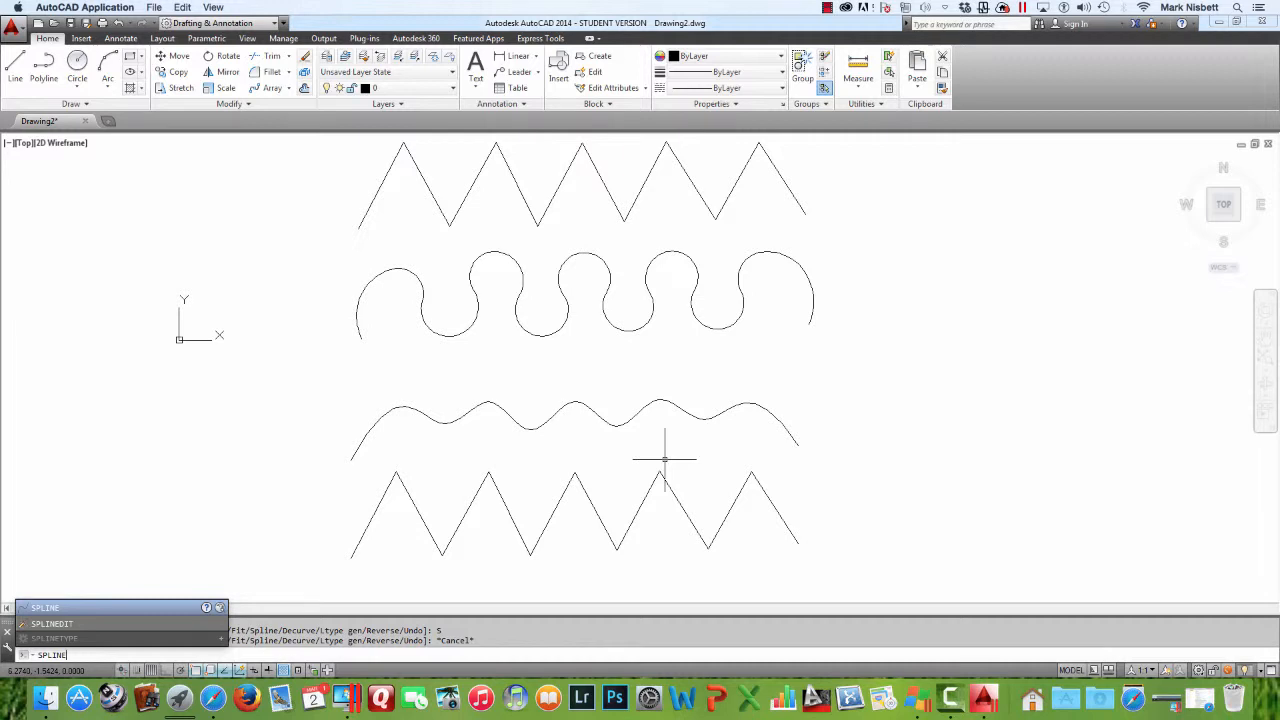
type("SEGS")
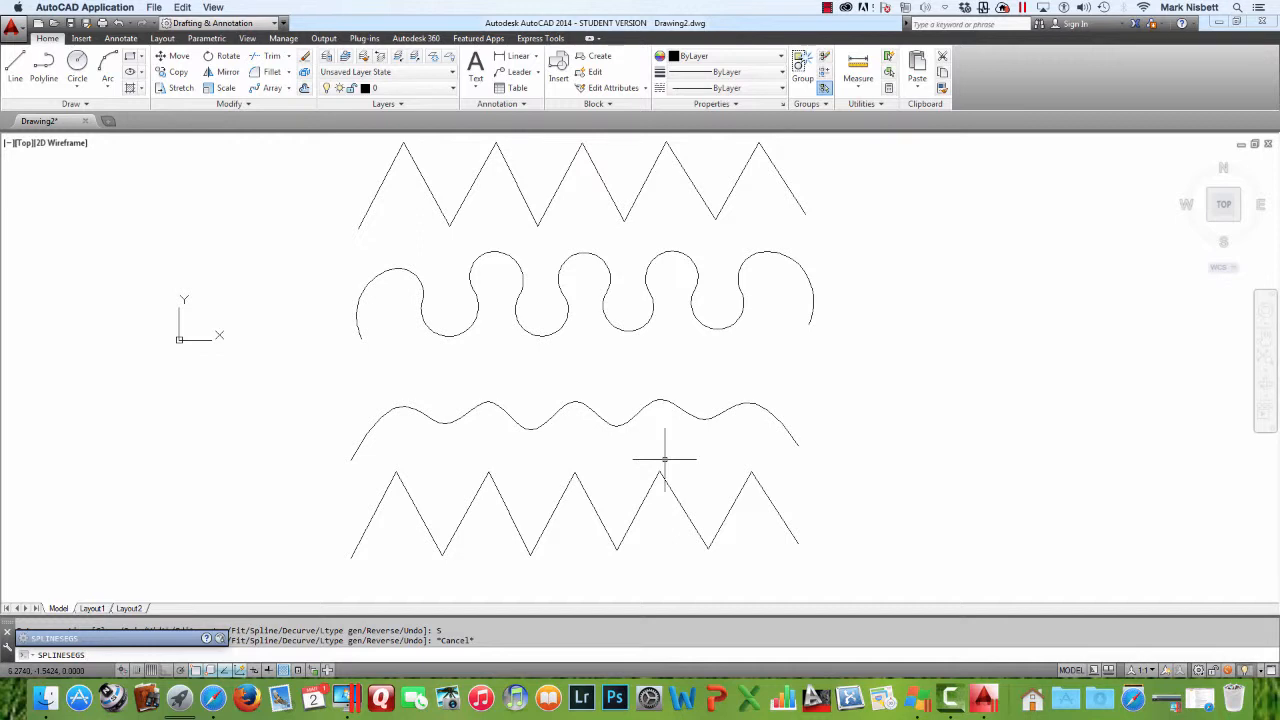
key("Return")
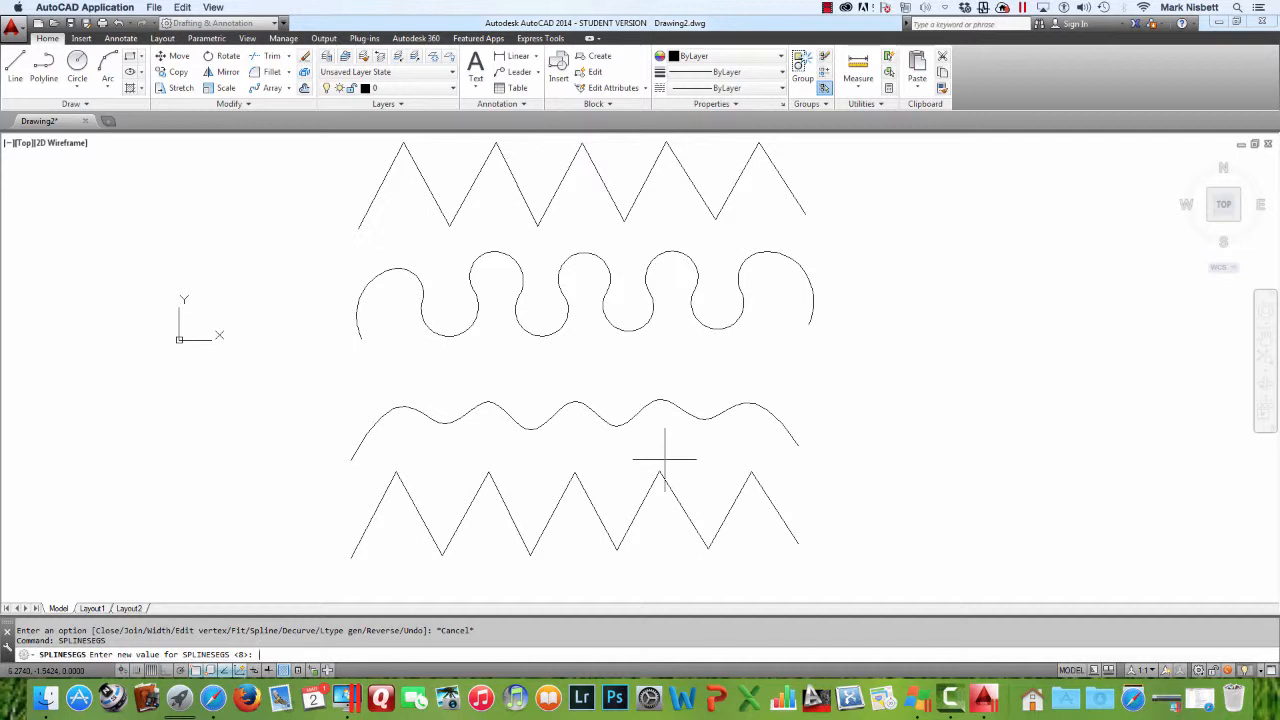
type("256")
key("Return")
Set the SPLINESEGS system variable to 2000
key("Up")
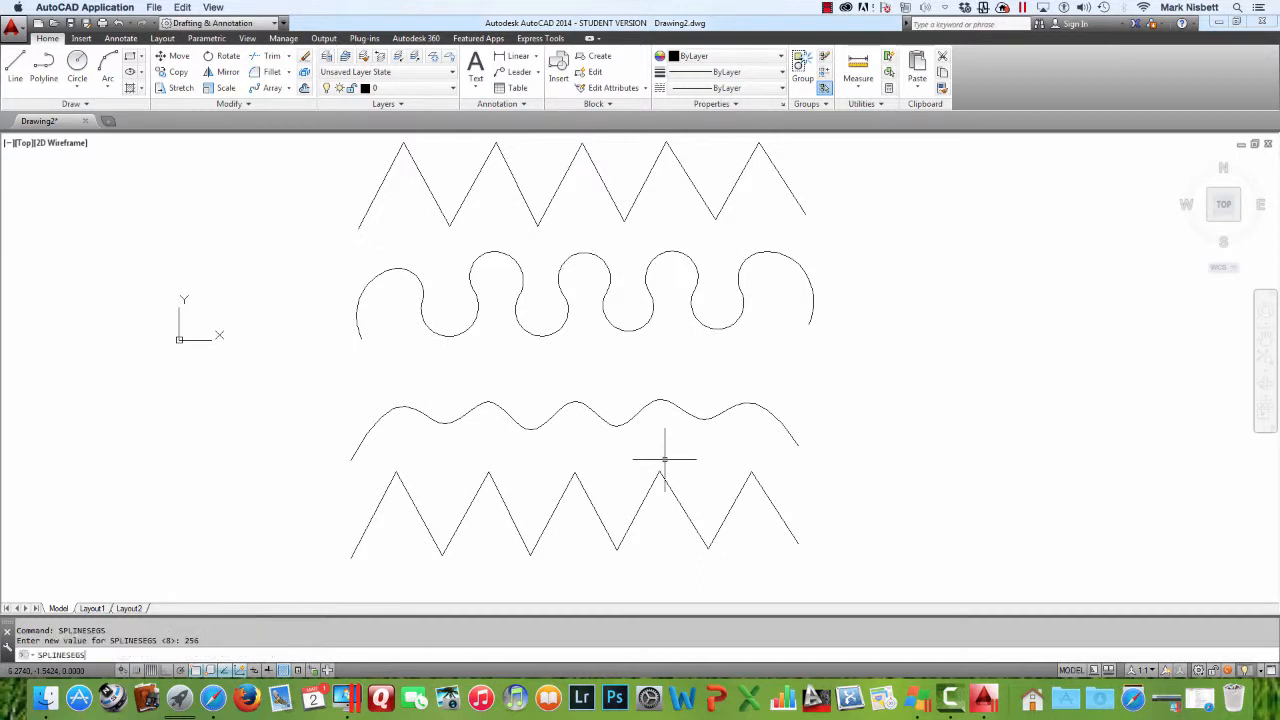
key("Return")
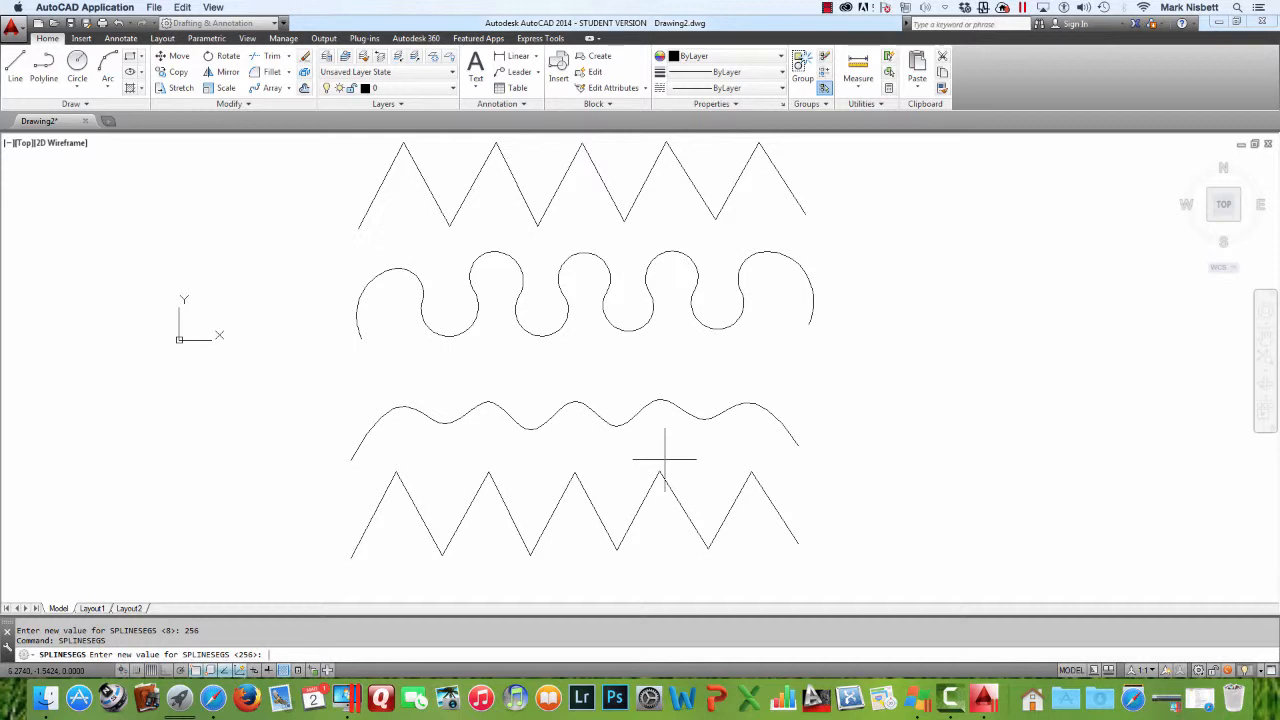
type("2000")
key("Return")
Convert the lower zigzag copy into a spline curve with the PEDIT Spline option
key("Return")
key("Return")
type("PE")
key("Return")
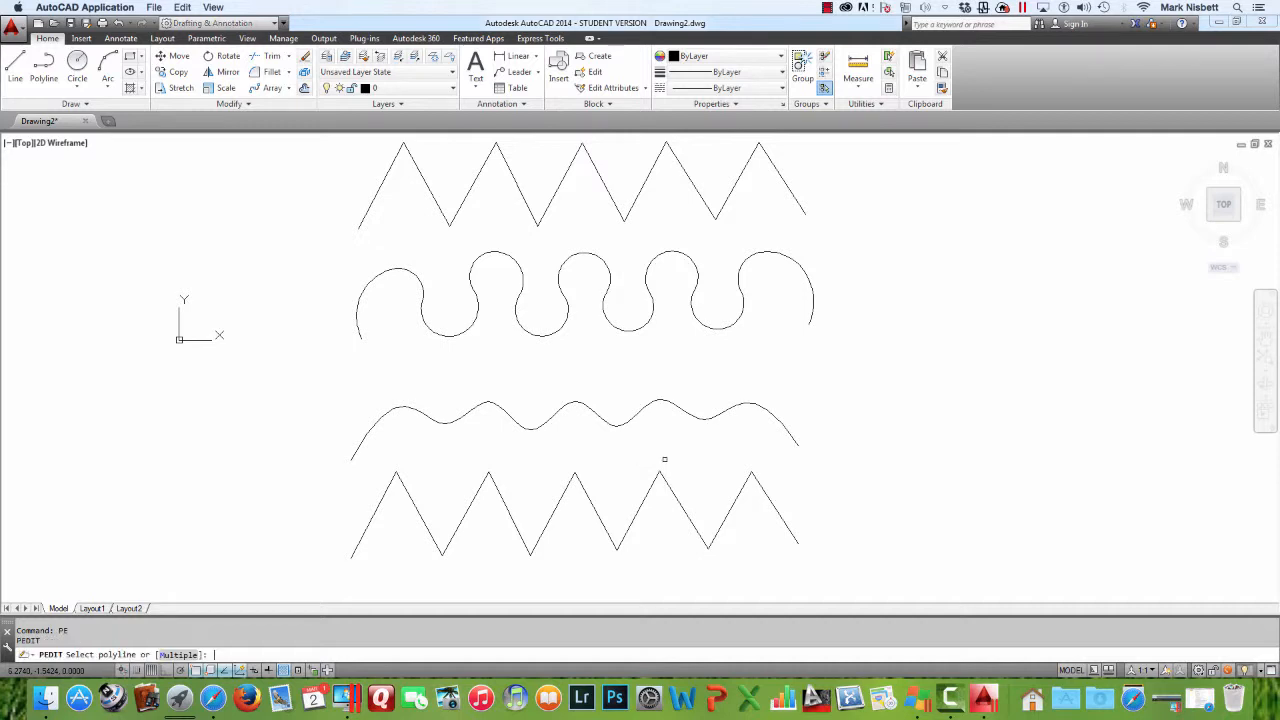
left_click(641, 499)
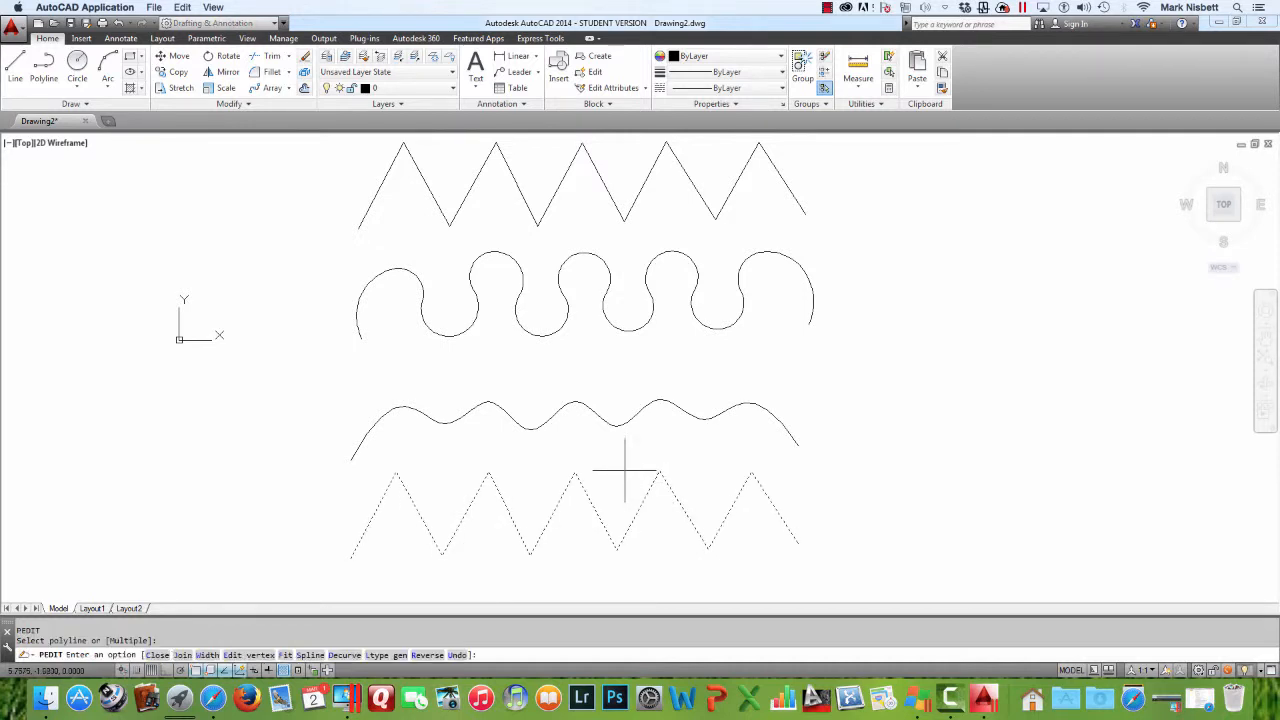
type("s")
key("Return")
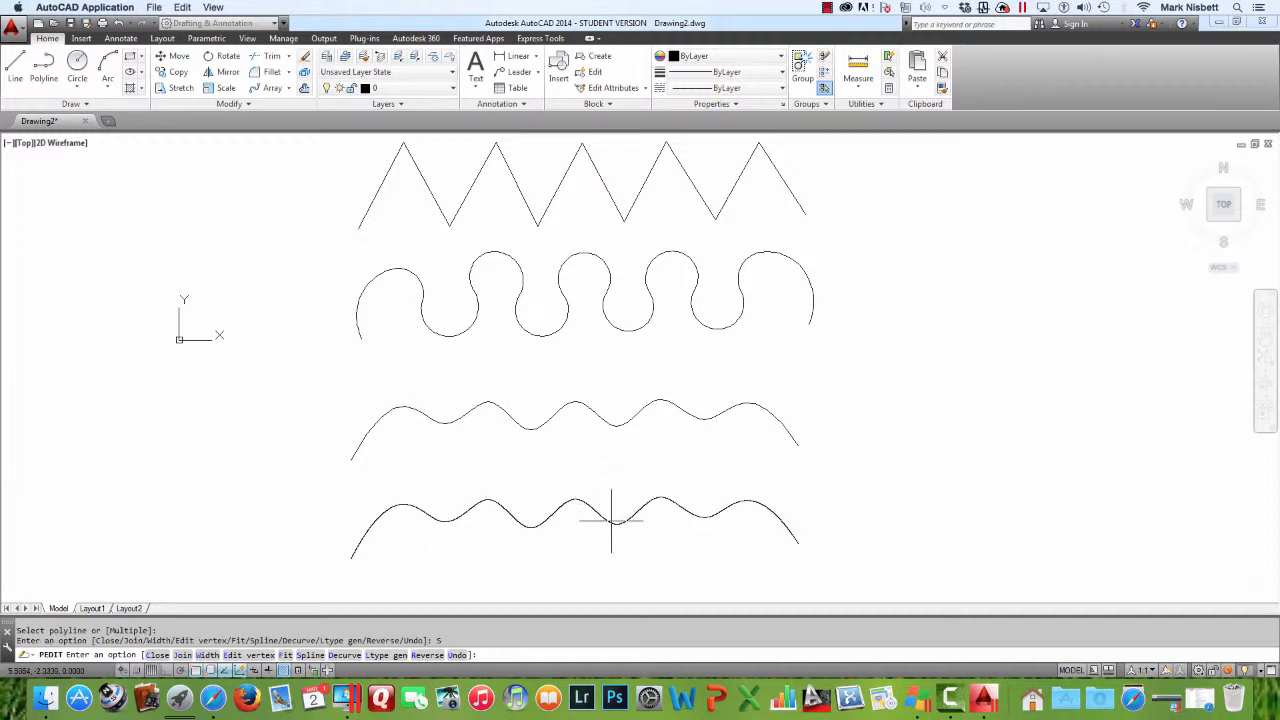
key("Escape")
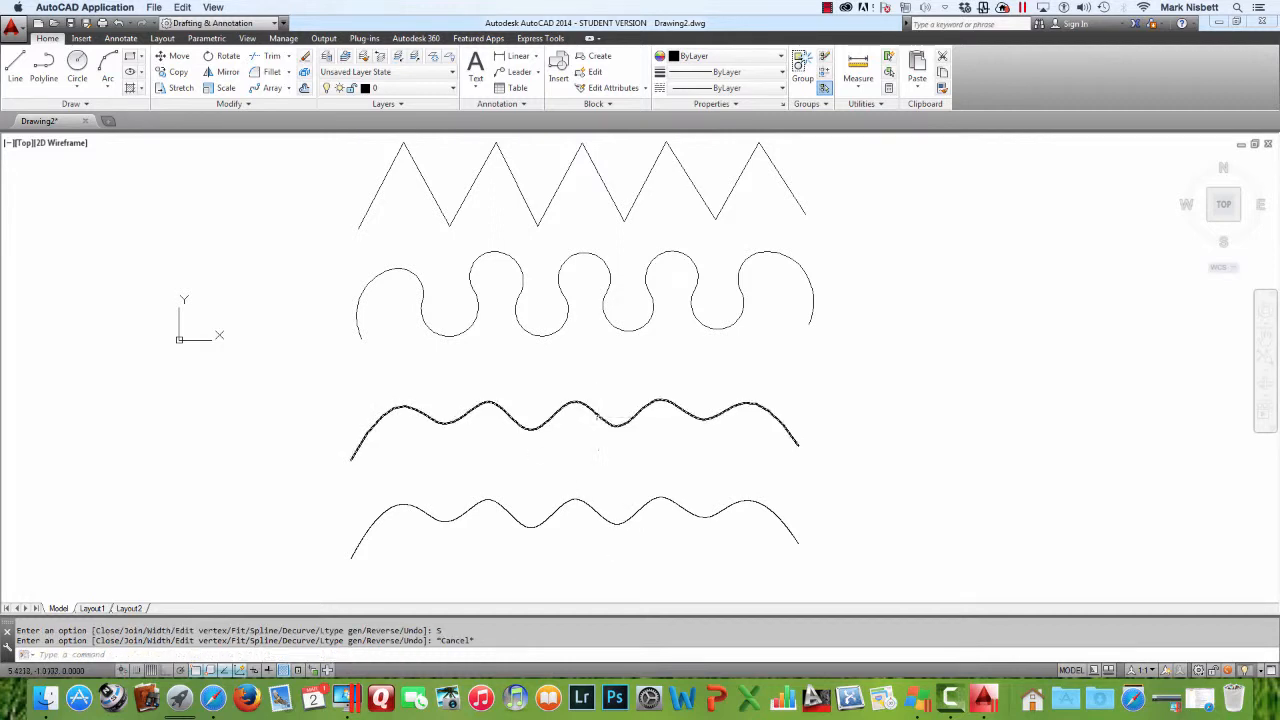
Explode both new spline curves into line segments
key("Escape")
key("Escape")
type("EX")
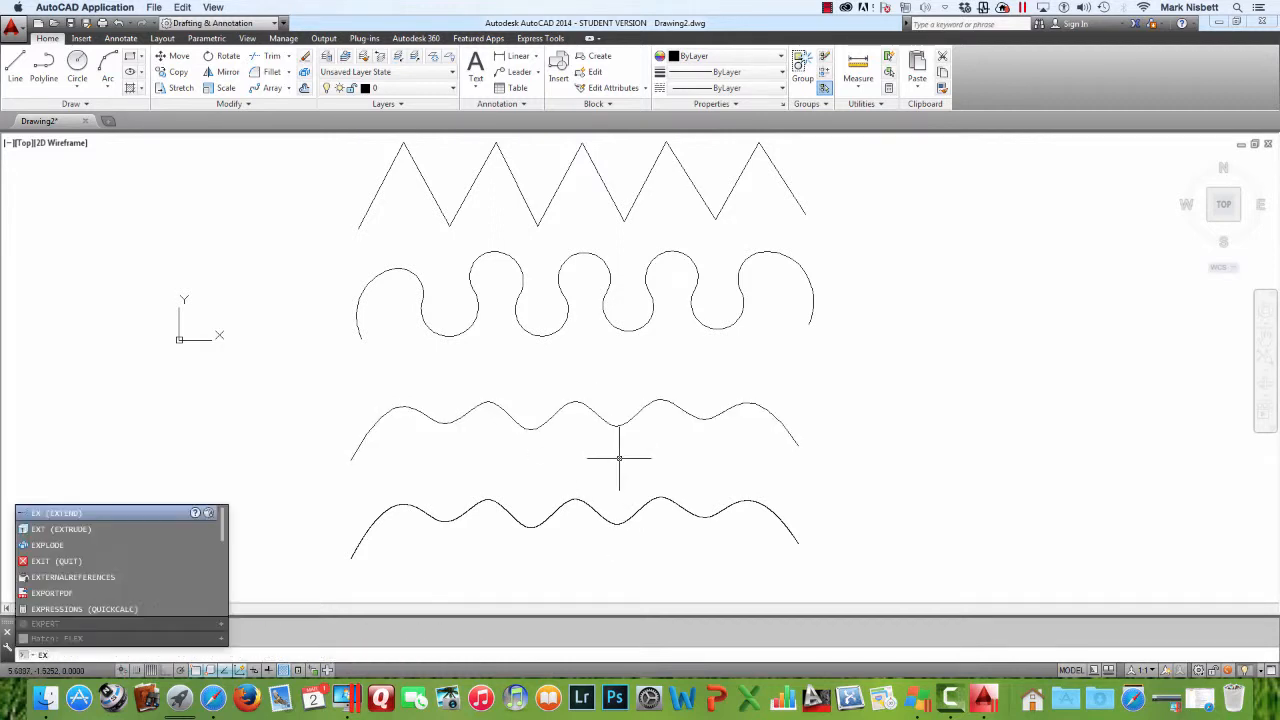
key("Down")
key("Down")
key("Return")
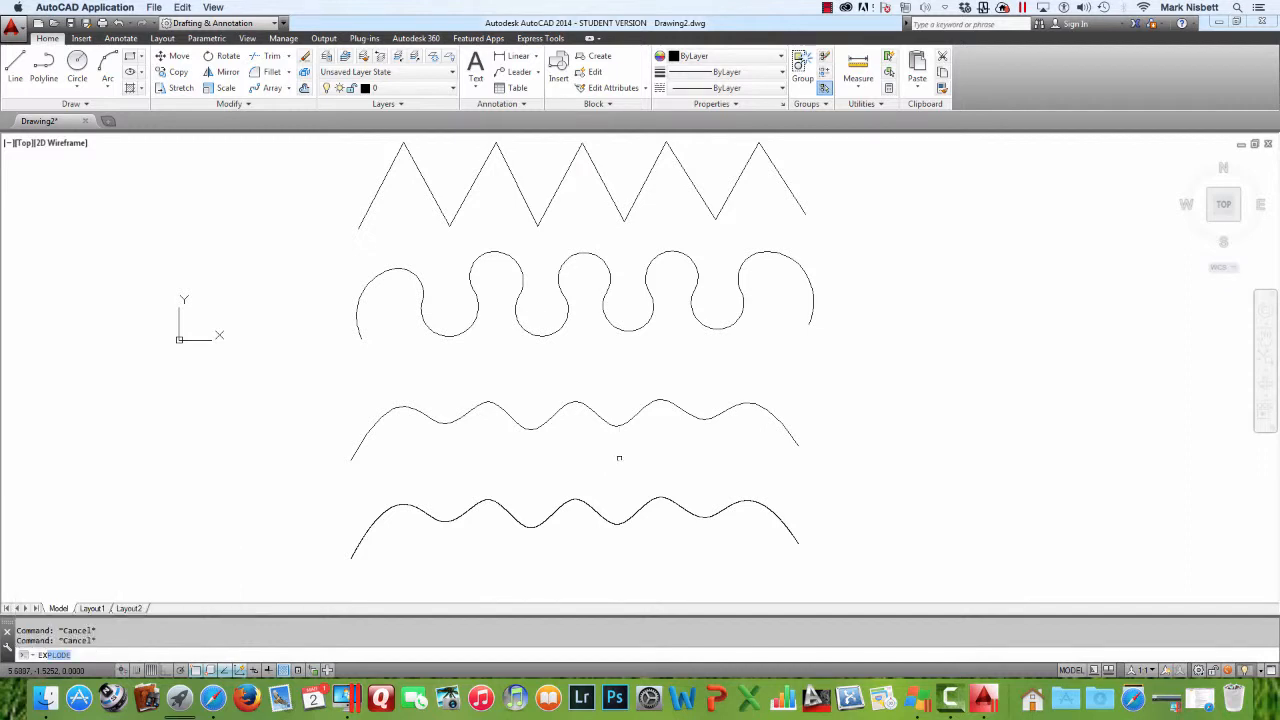
left_click(645, 406)
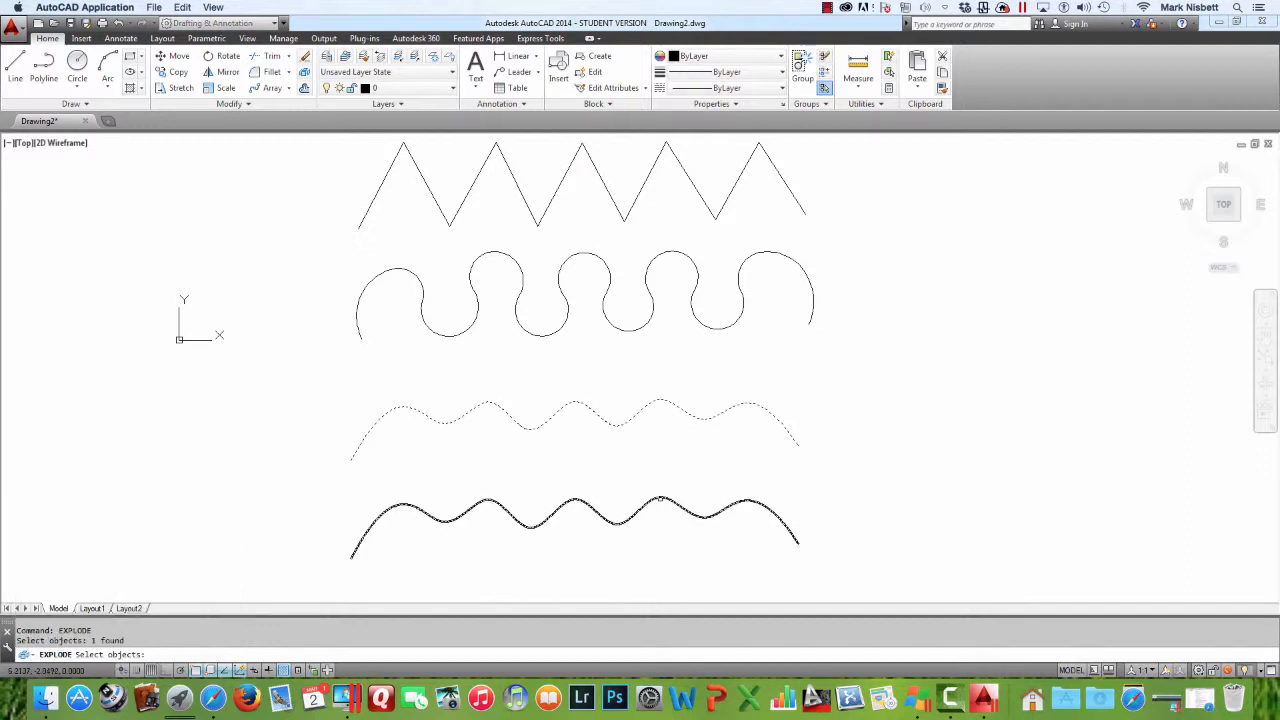
left_click(659, 492)
key("Return")
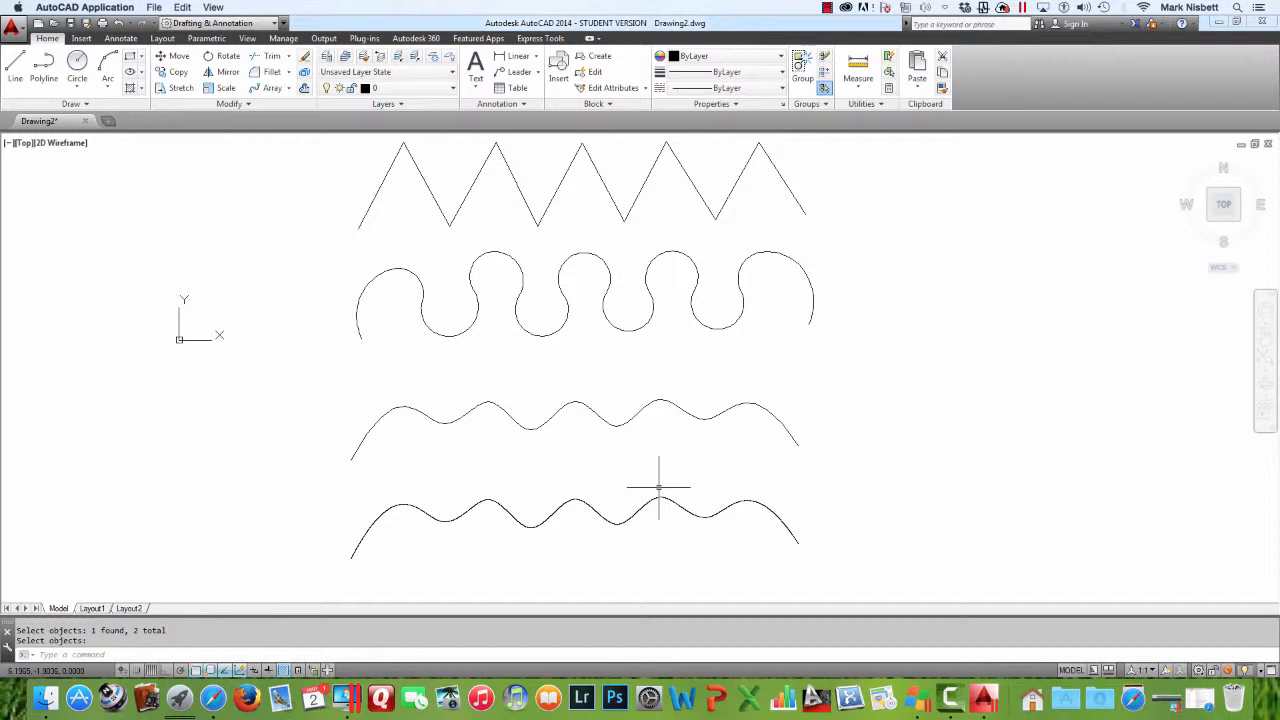
Window-select each of the two exploded spline curves with Erase to compare their segment counts, cancelling without erasing
type("e")
key("Return")
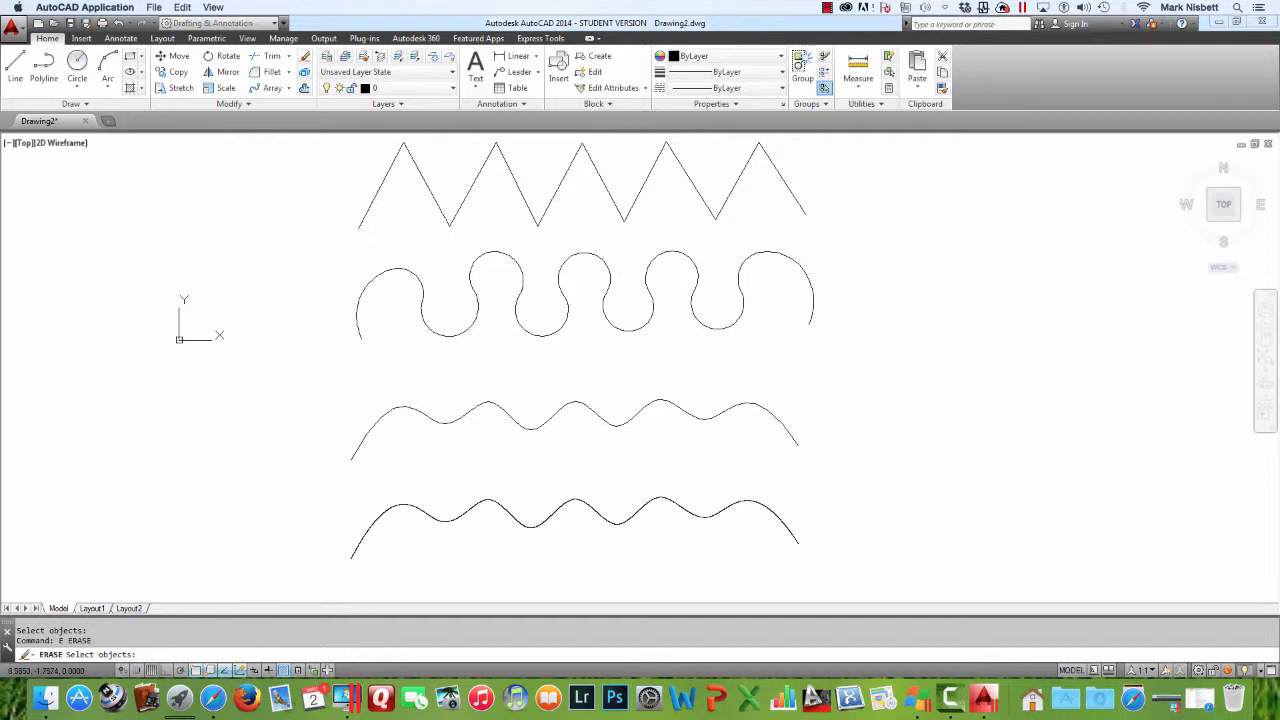
left_click(842, 478)
left_click(347, 383)
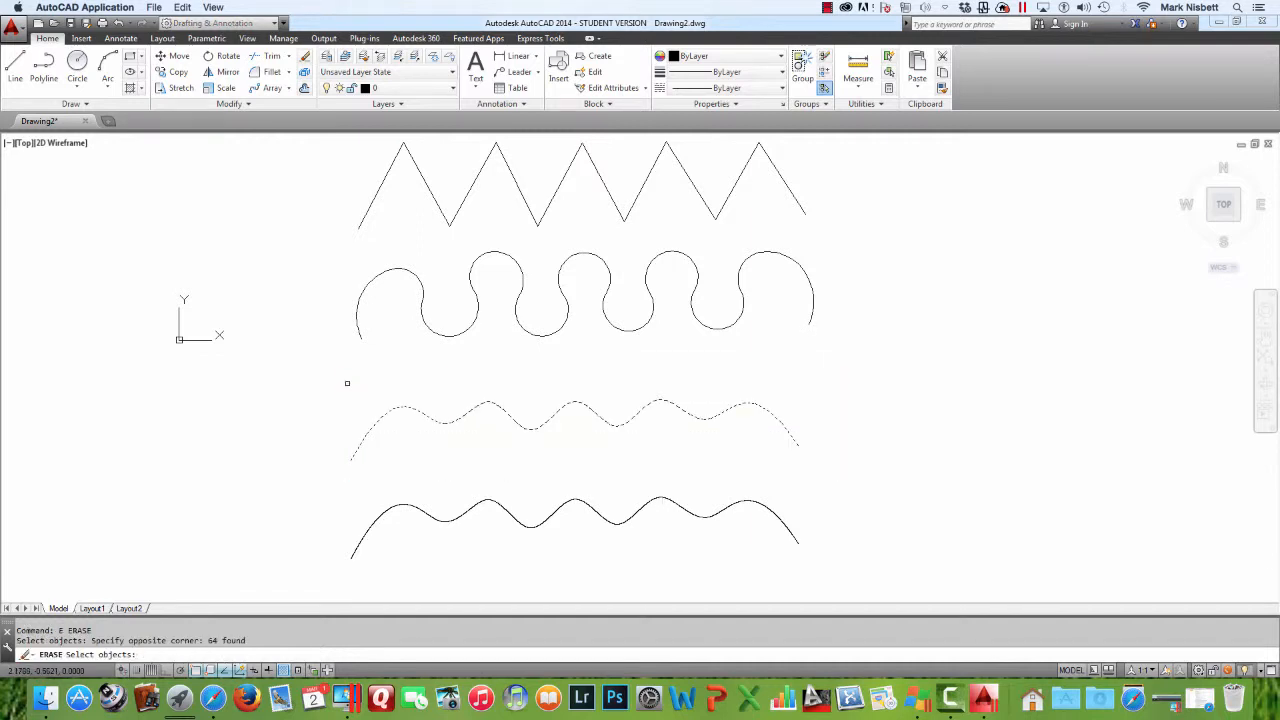
key("Escape")
key("Return")
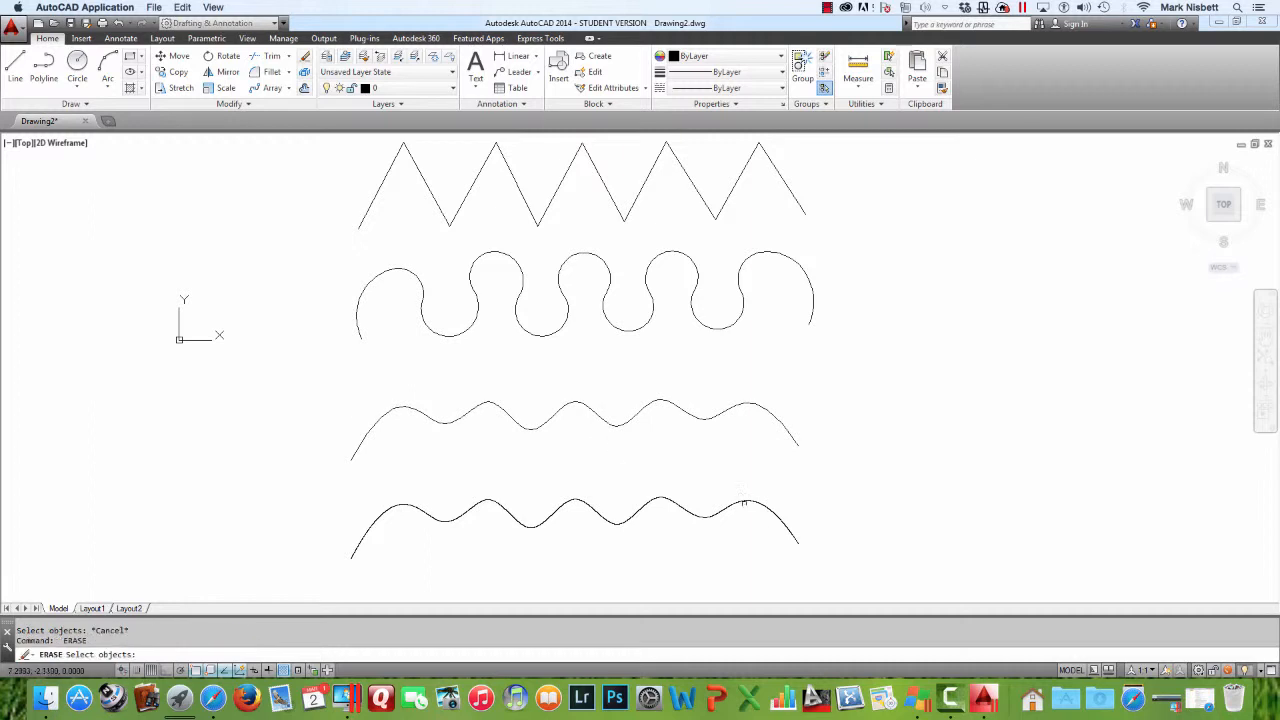
left_click(822, 576)
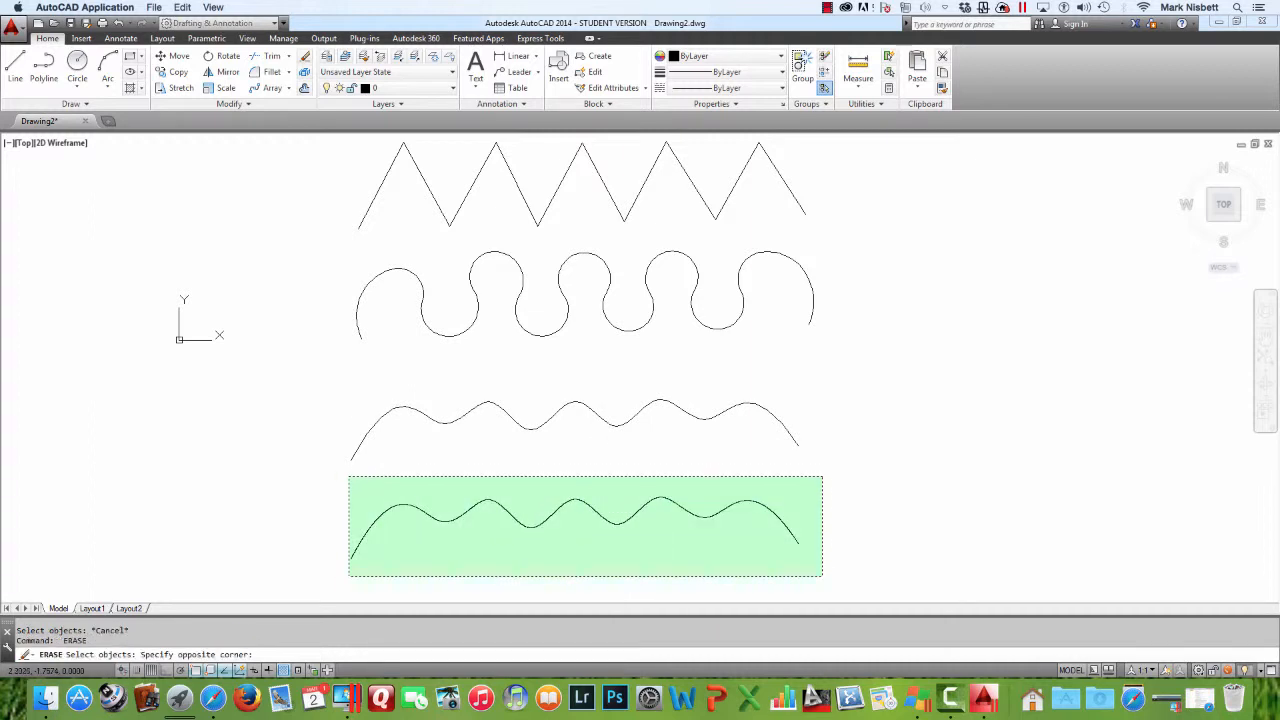
left_click(349, 476)
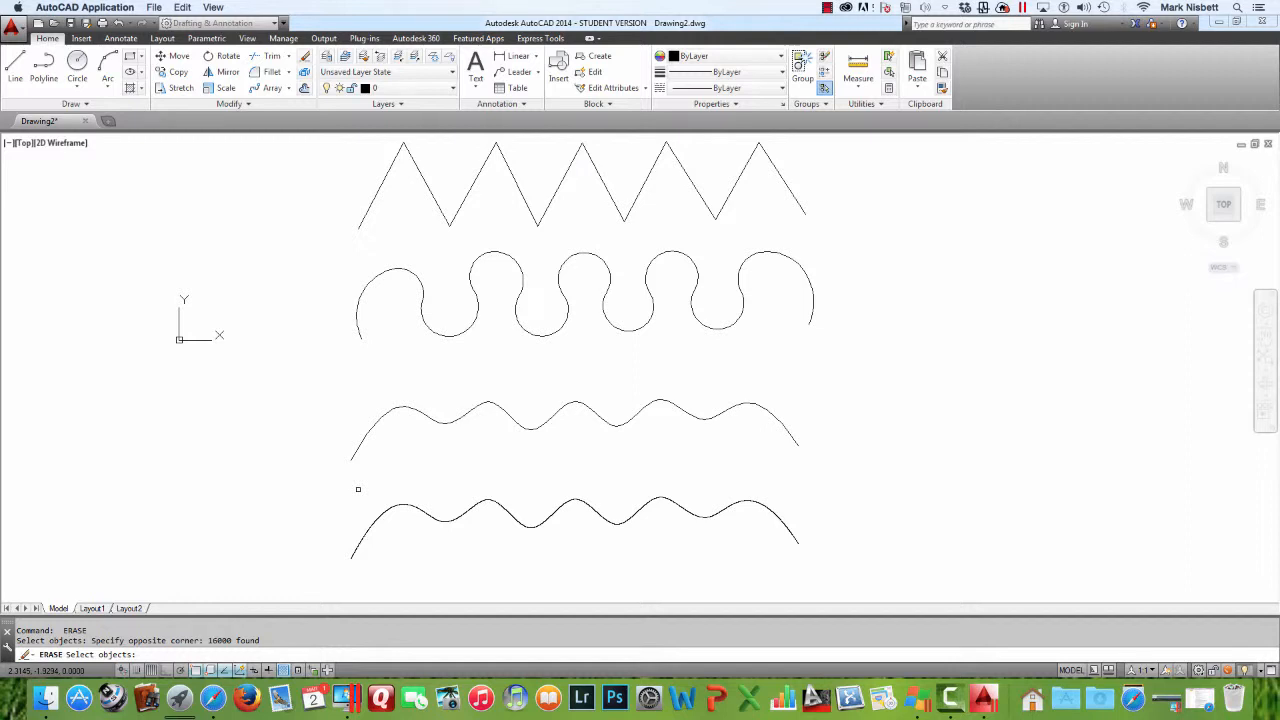
key("Escape")
Copy the top zigzag polyline to the right end of the third curve
type("copy")
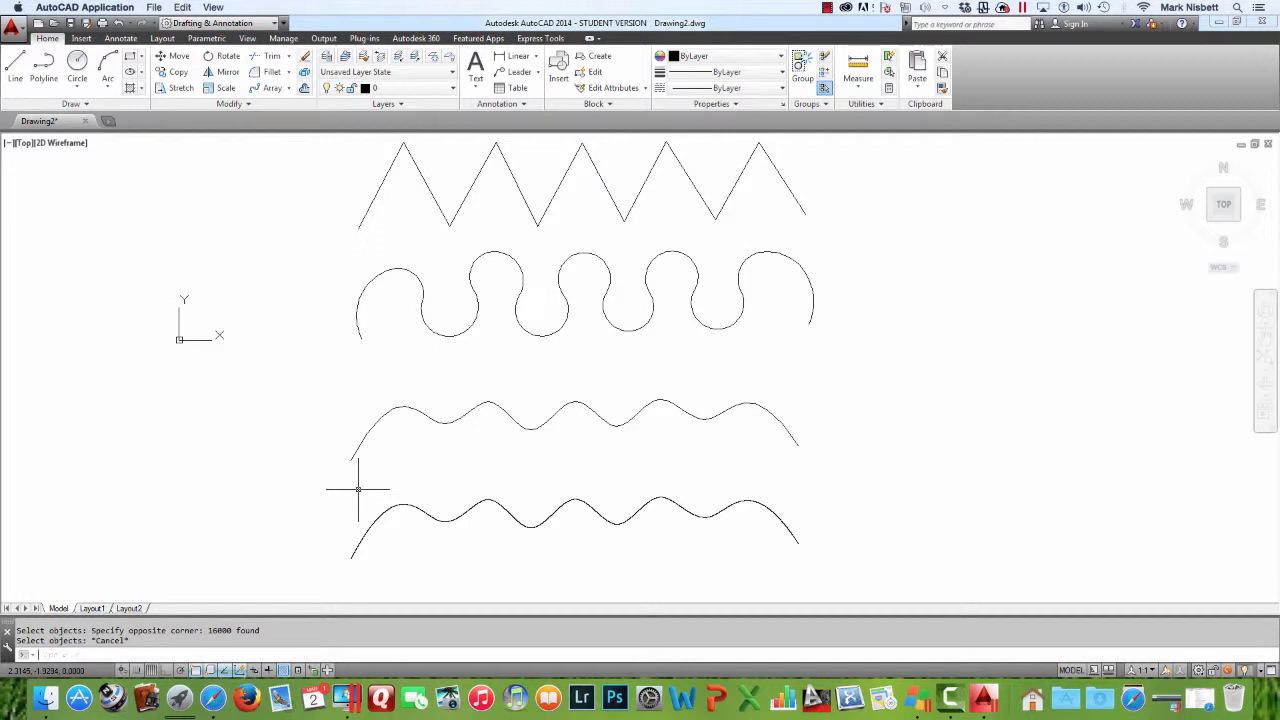
key("Return")
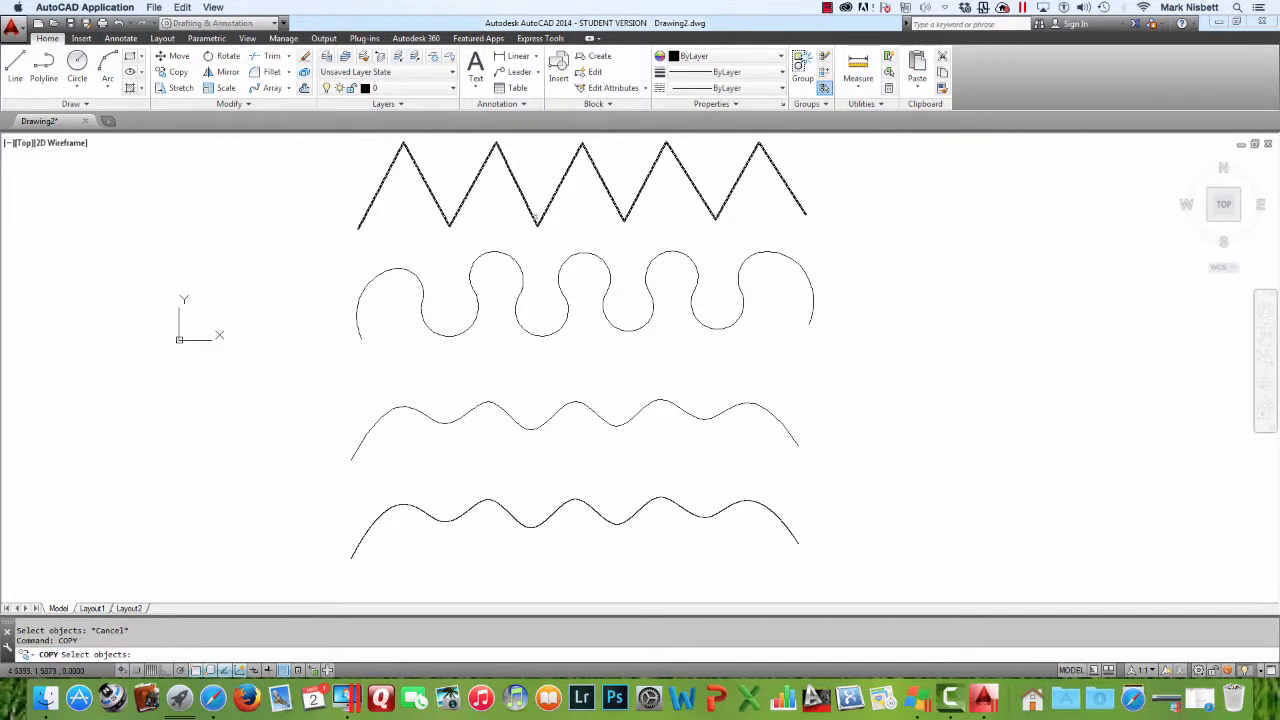
left_click(522, 205)
key("Return")
left_click(510, 206)
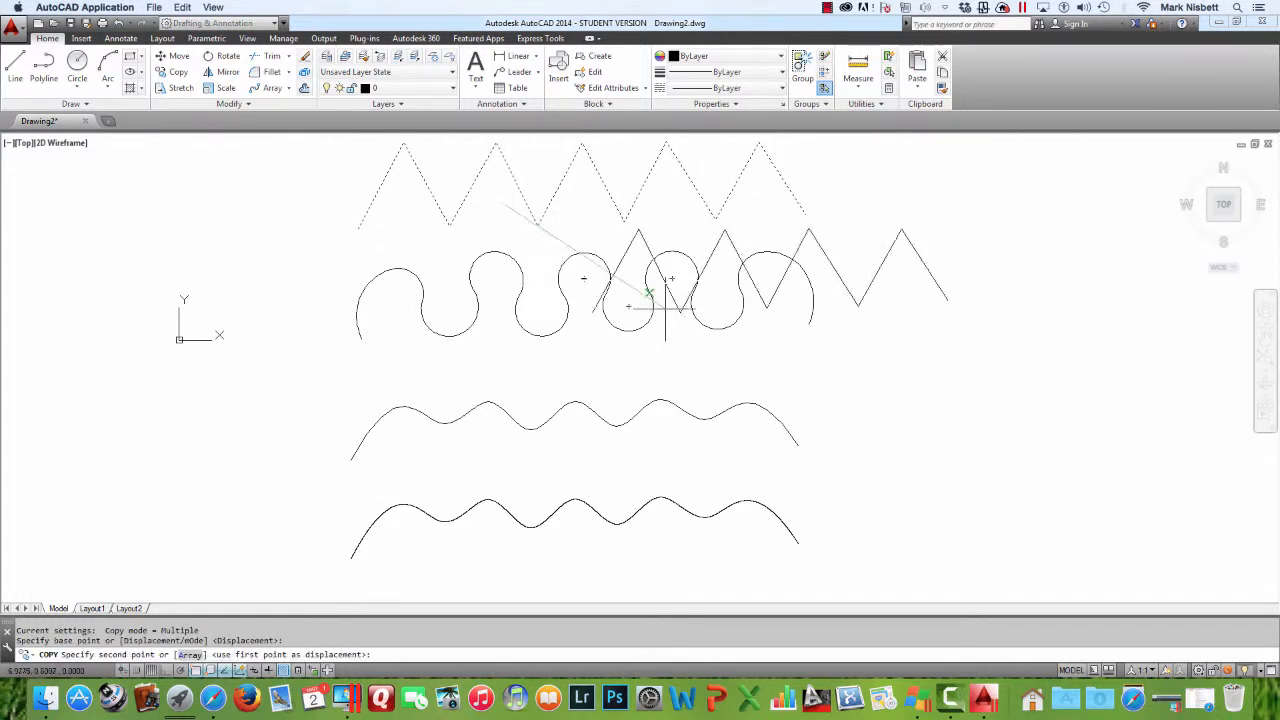
left_click(960, 431)
middle_click_drag(727, 437, 513, 429)
key("Escape")
key("Escape")
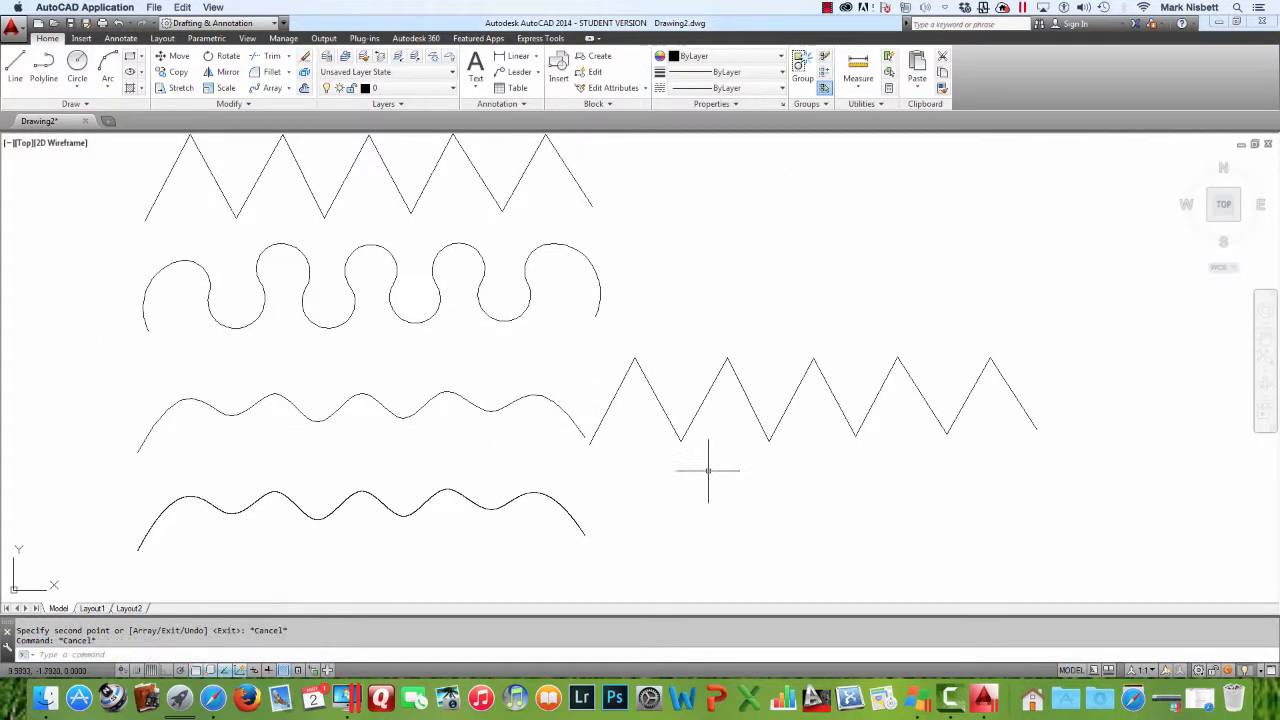
Set the SPLINESEGS system variable to 3
type("SPLINESEGS")
key("Return")
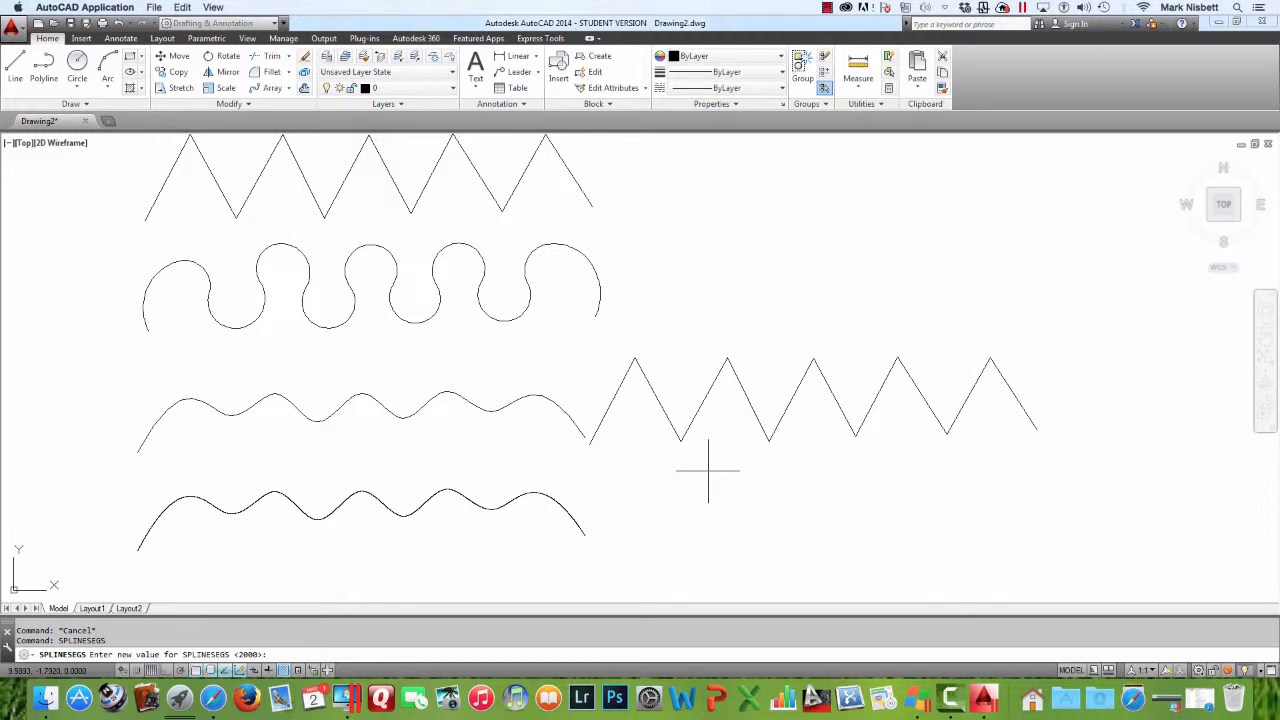
type("3")
key("Return")
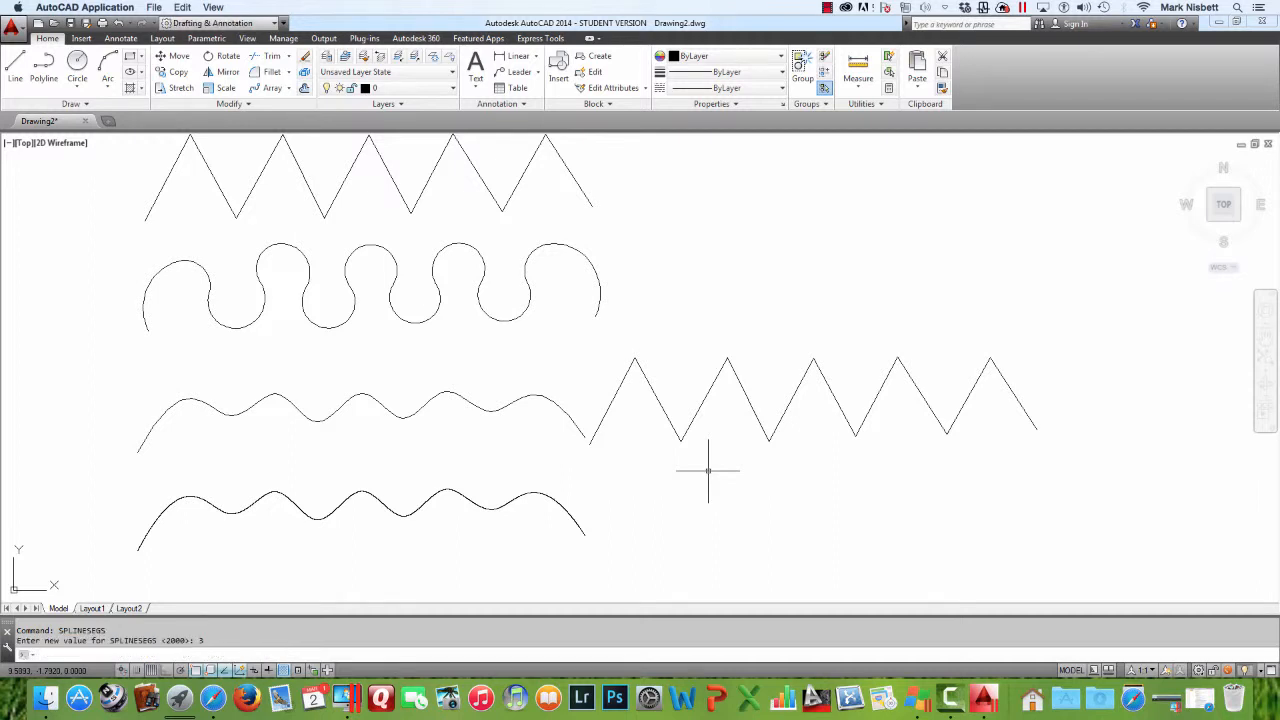
Convert the copied zigzag into a spline curve with the PEDIT Spline option
type("PE")
key("Return")
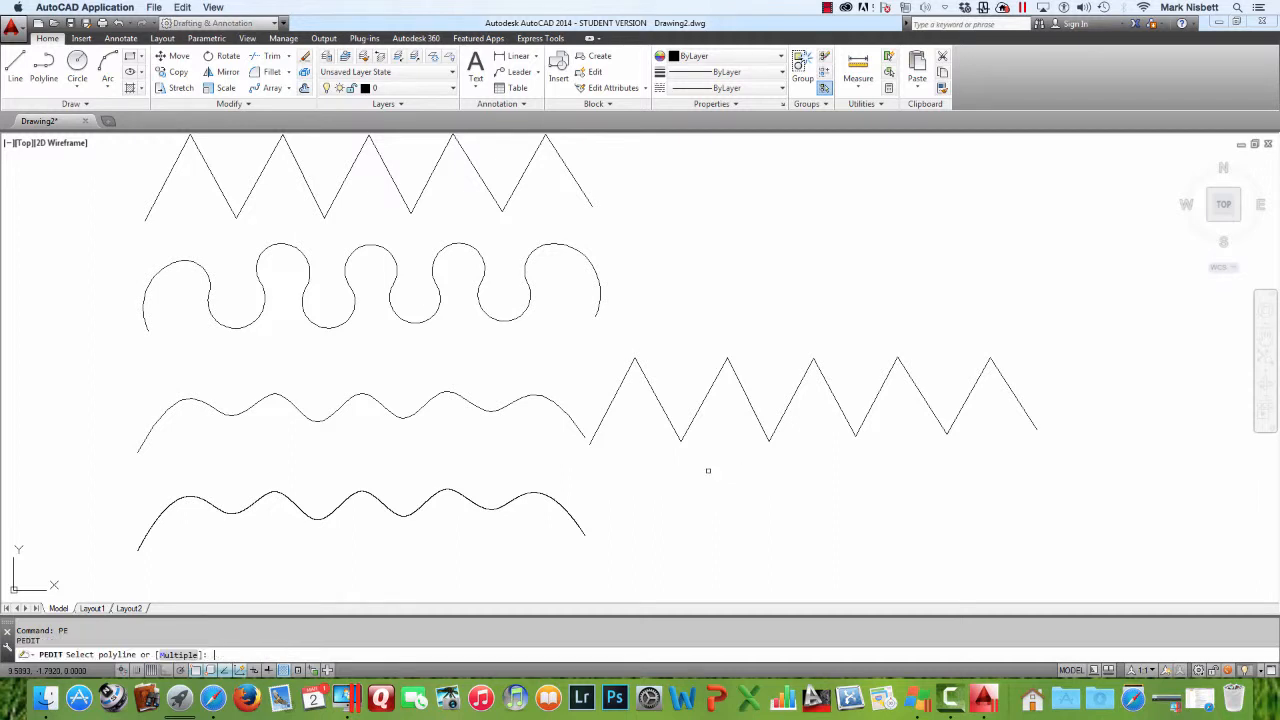
left_click(690, 421)
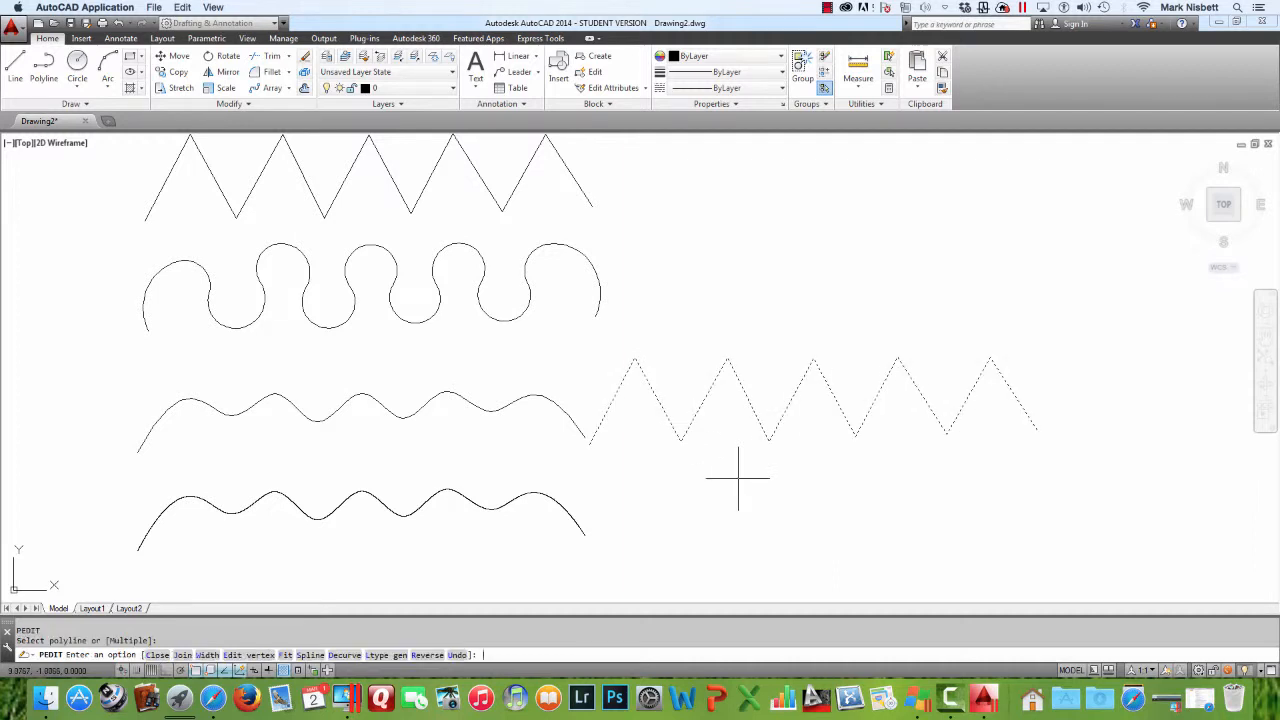
type("S")
key("Return")
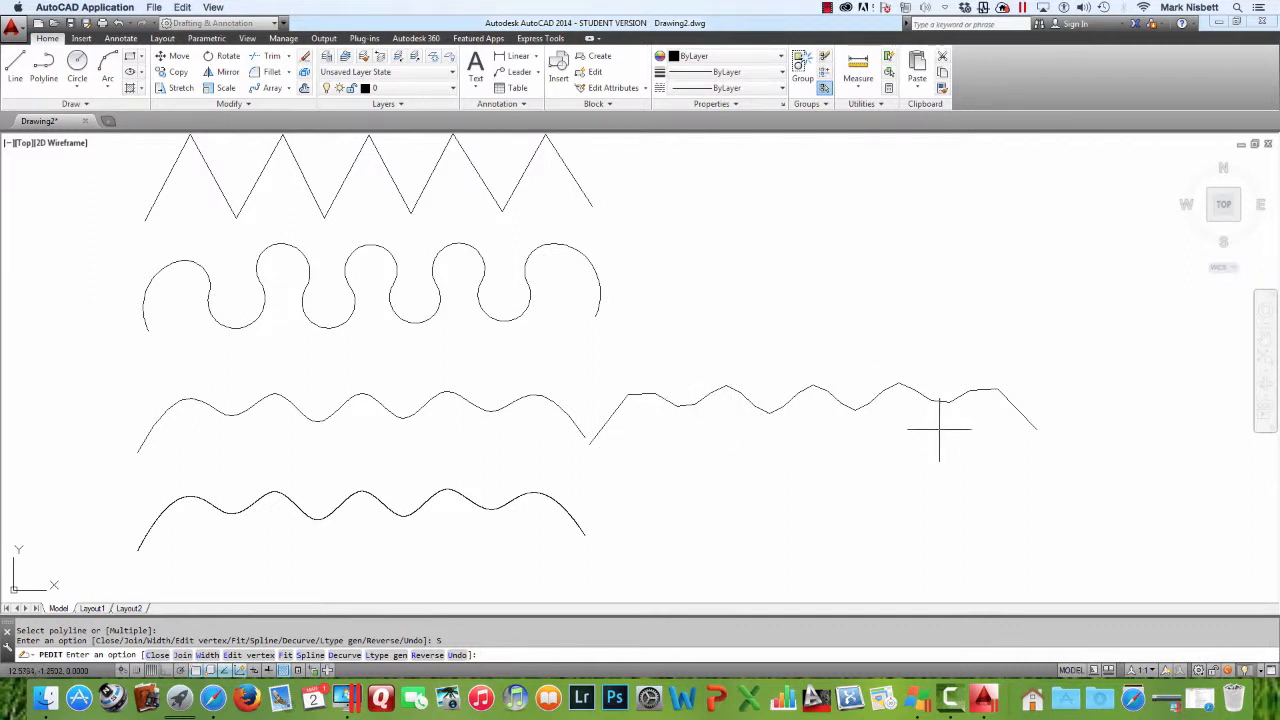
type("Spline")
key("Escape")
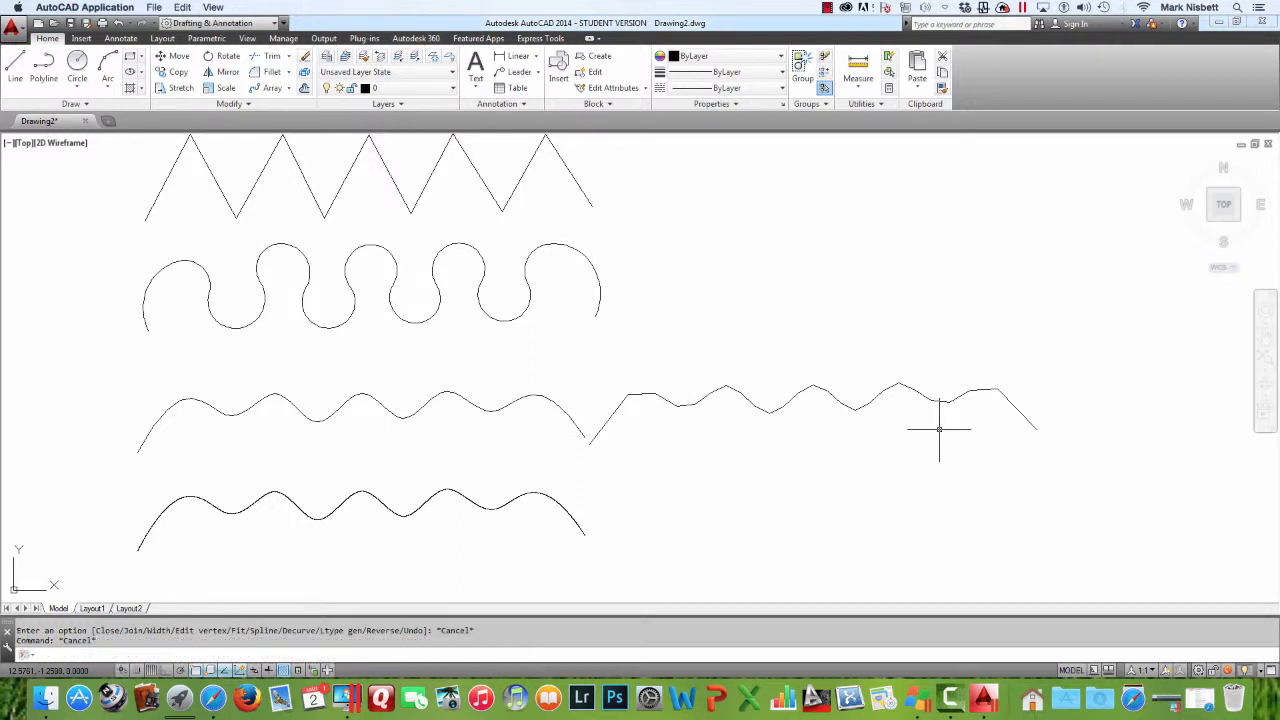
Erase all the curves in the drawing
type("SPLINESEGS")
key("Escape")
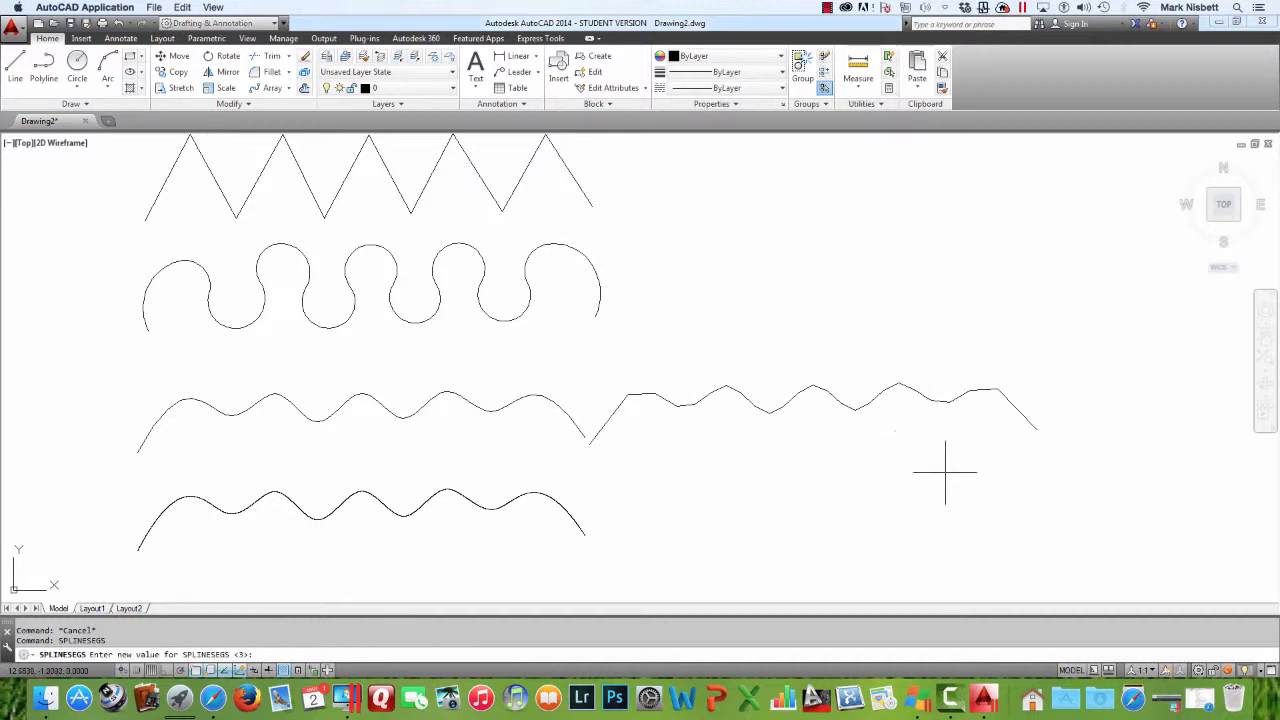
scroll(886, 451, "down", 5)
scroll(889, 449, "up", 3)
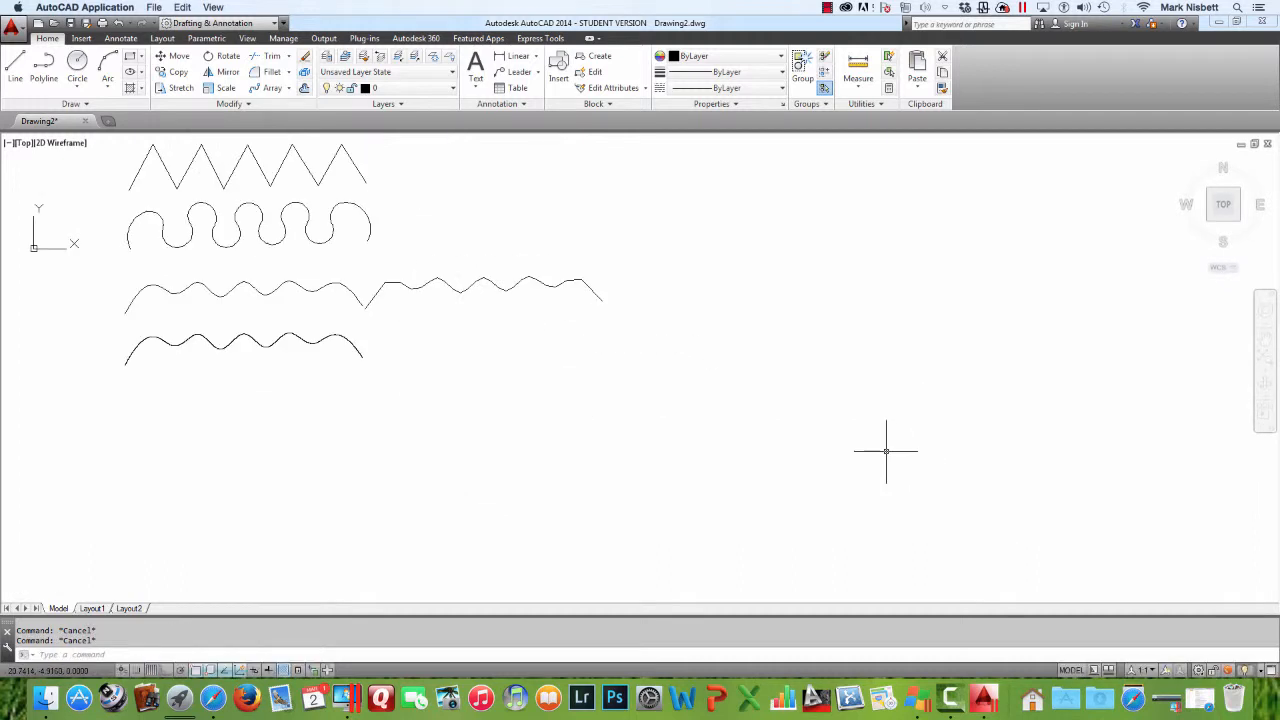
scroll(872, 444, "down", 3)
middle_click_drag(794, 398, 819, 507)
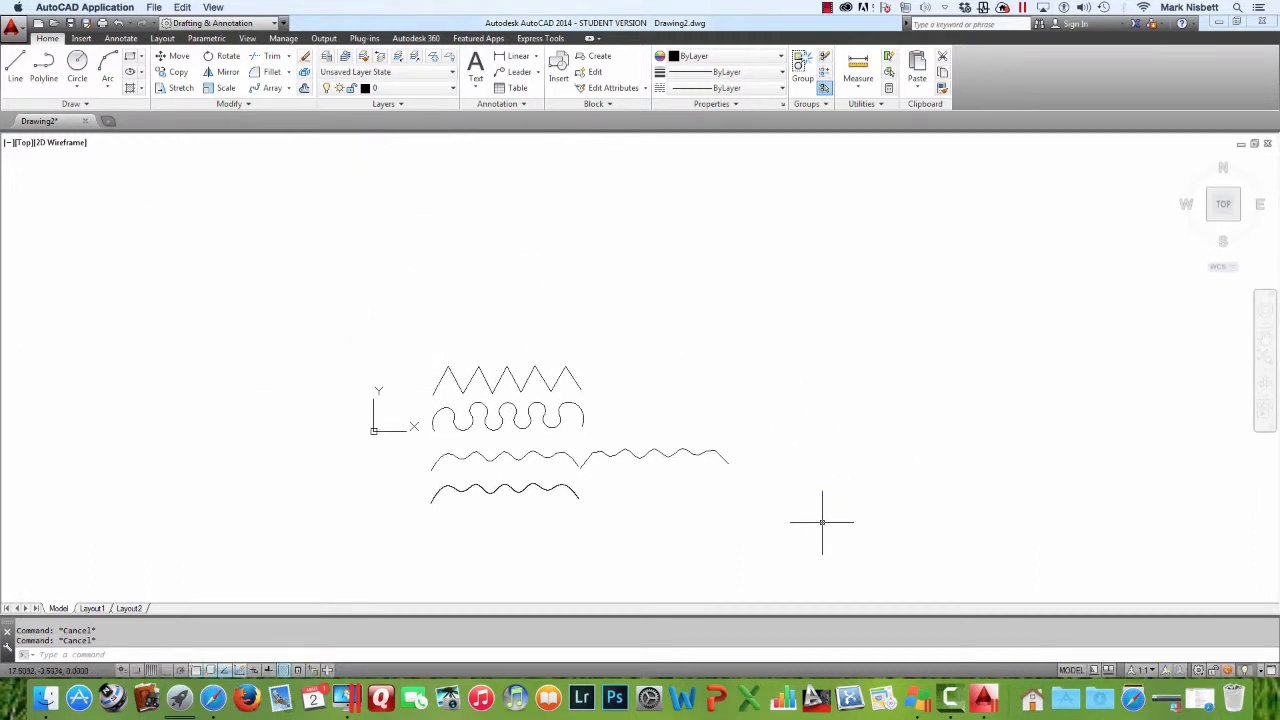
type("E")
key("Return")
left_click(843, 511)
left_click(423, 340)
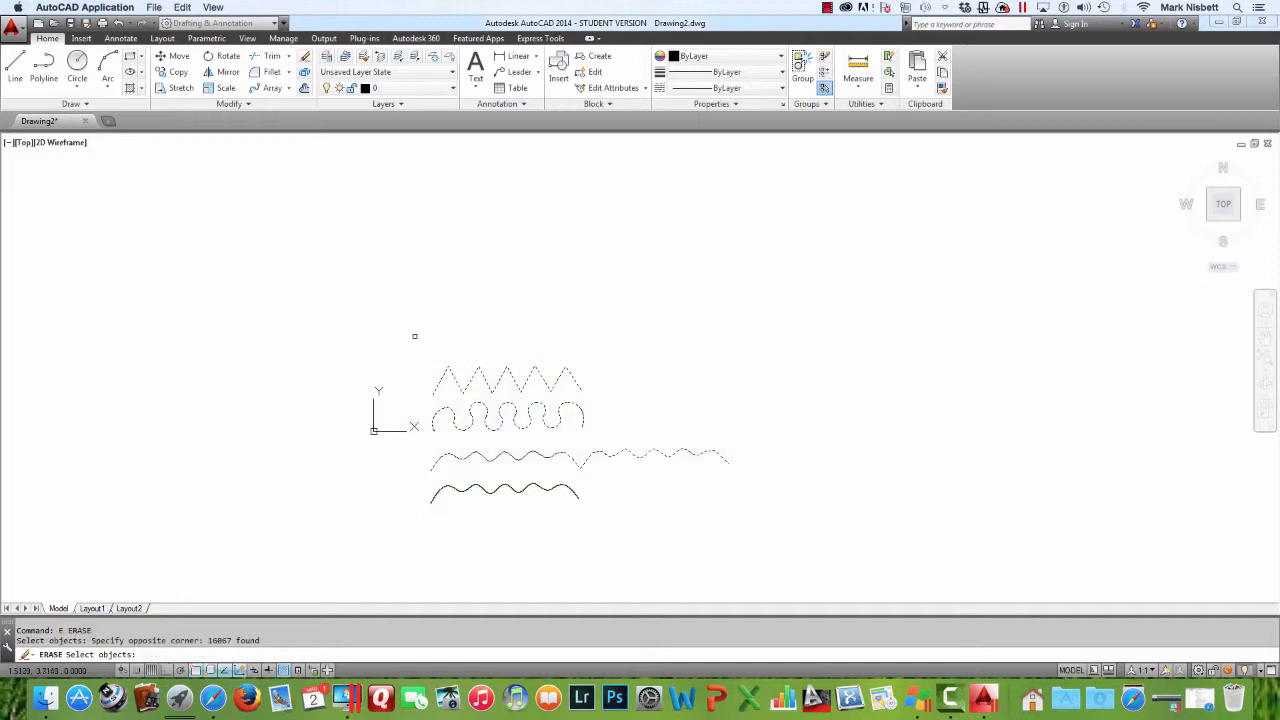
key("Return")
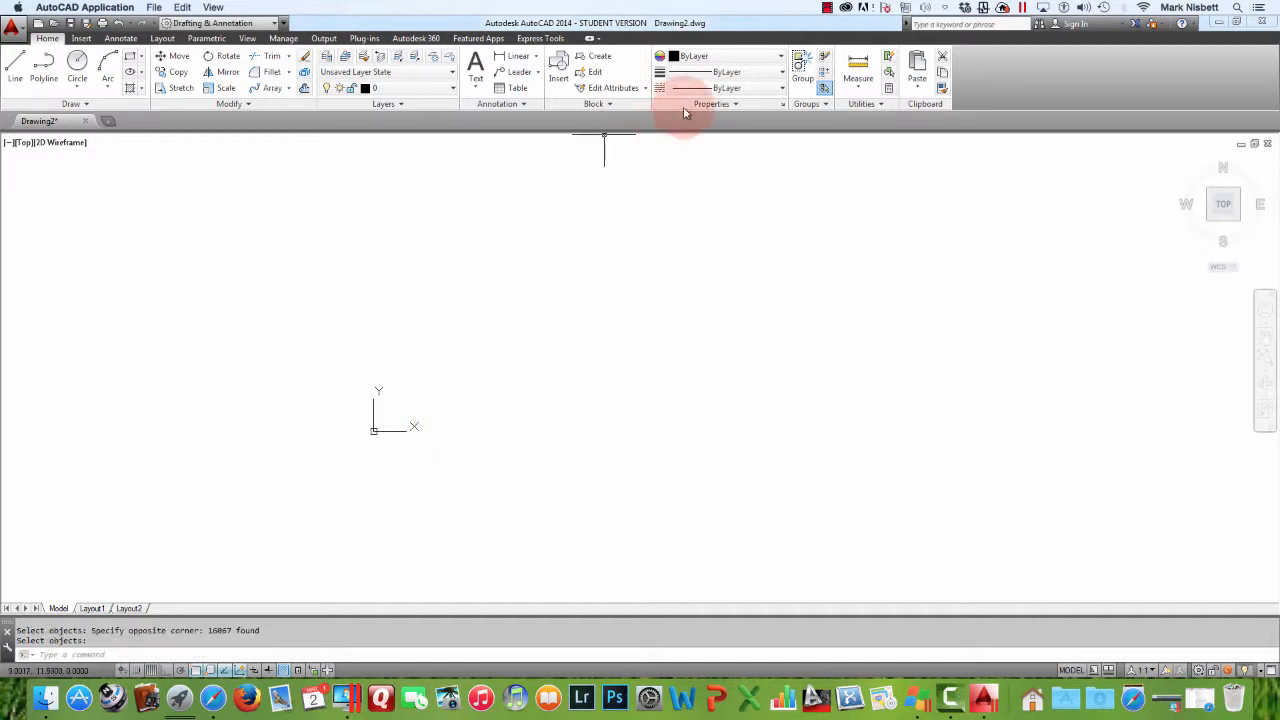
Draw an open three-segment polyline shaped like a tall trapezoid without its bottom edge
left_click(827, 7)
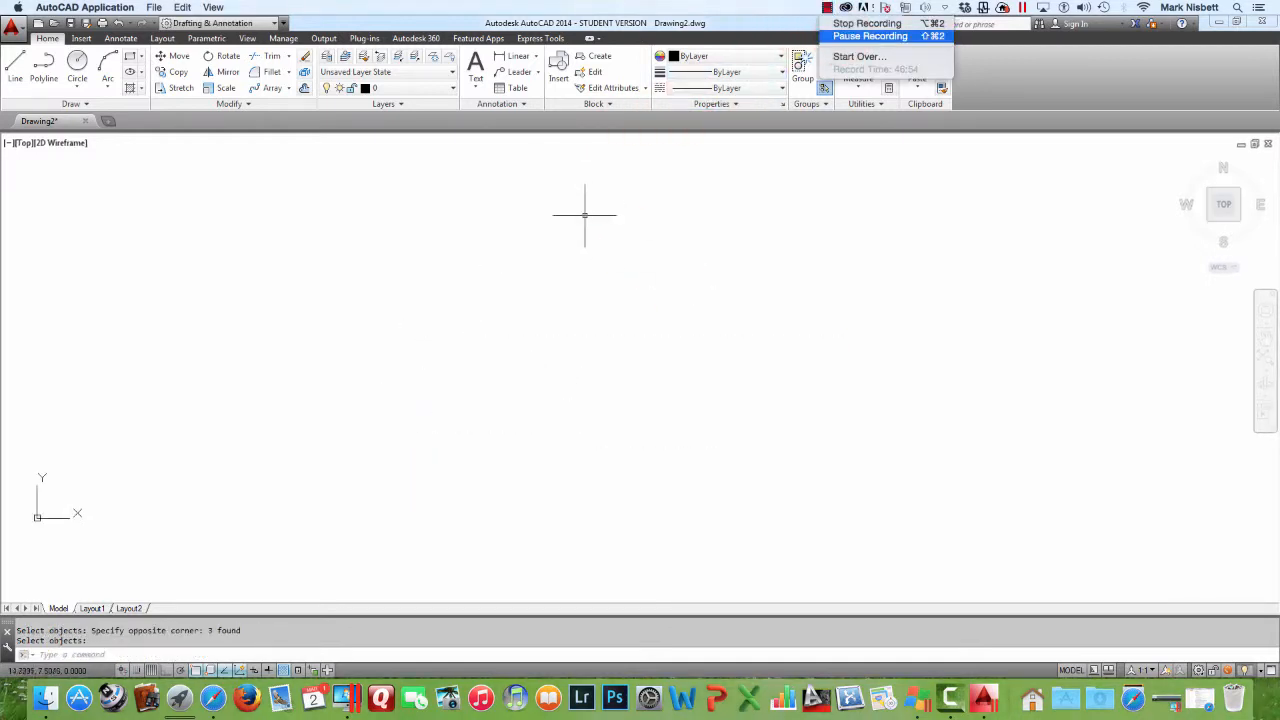
left_click(46, 70)
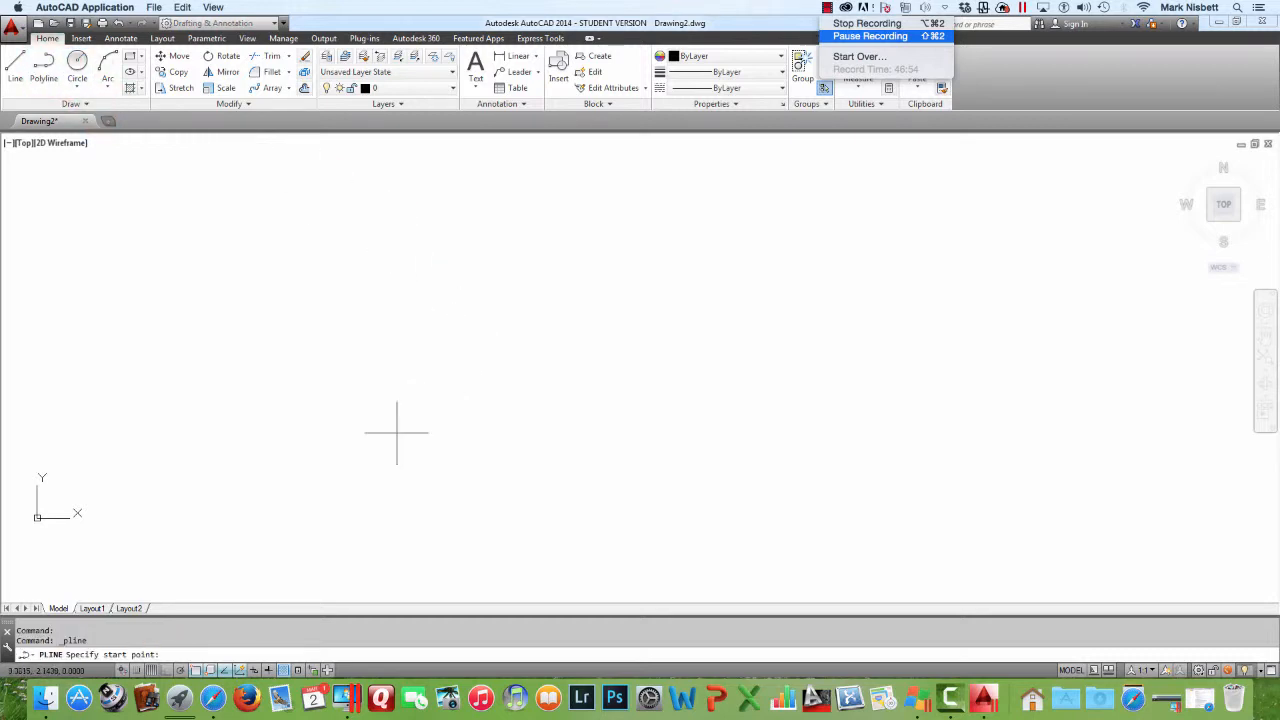
left_click(450, 462)
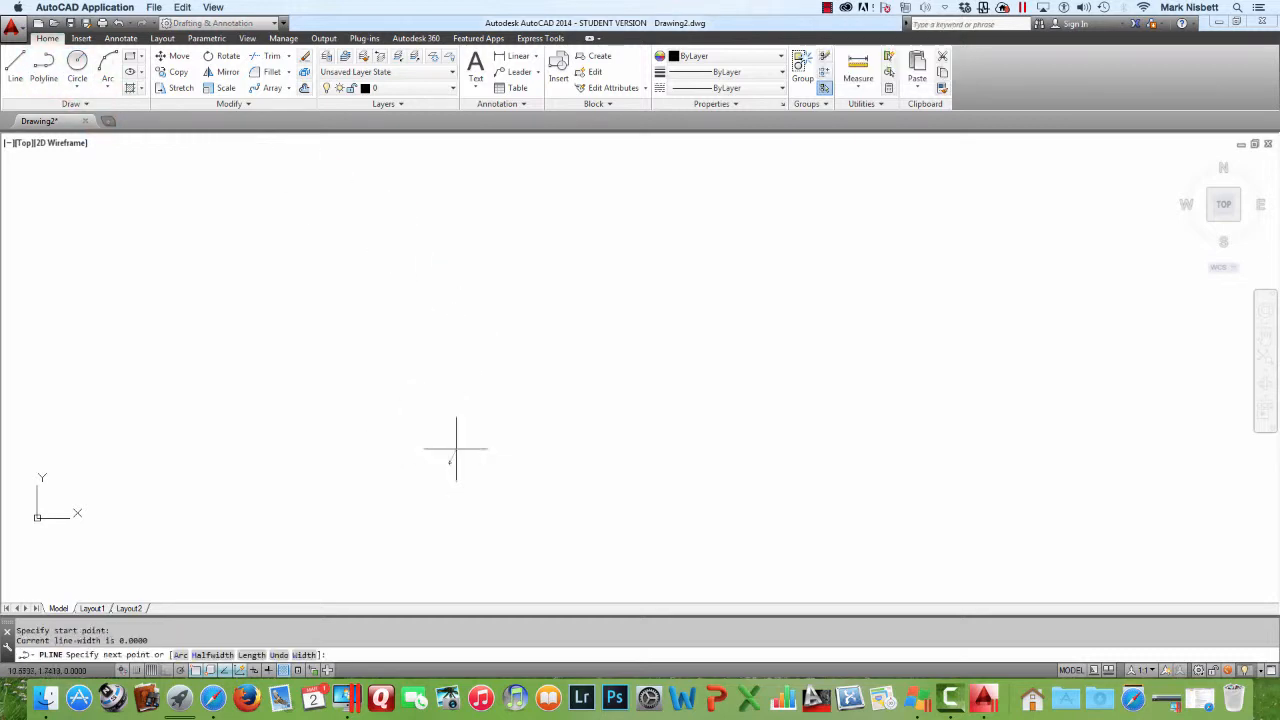
left_click(473, 202)
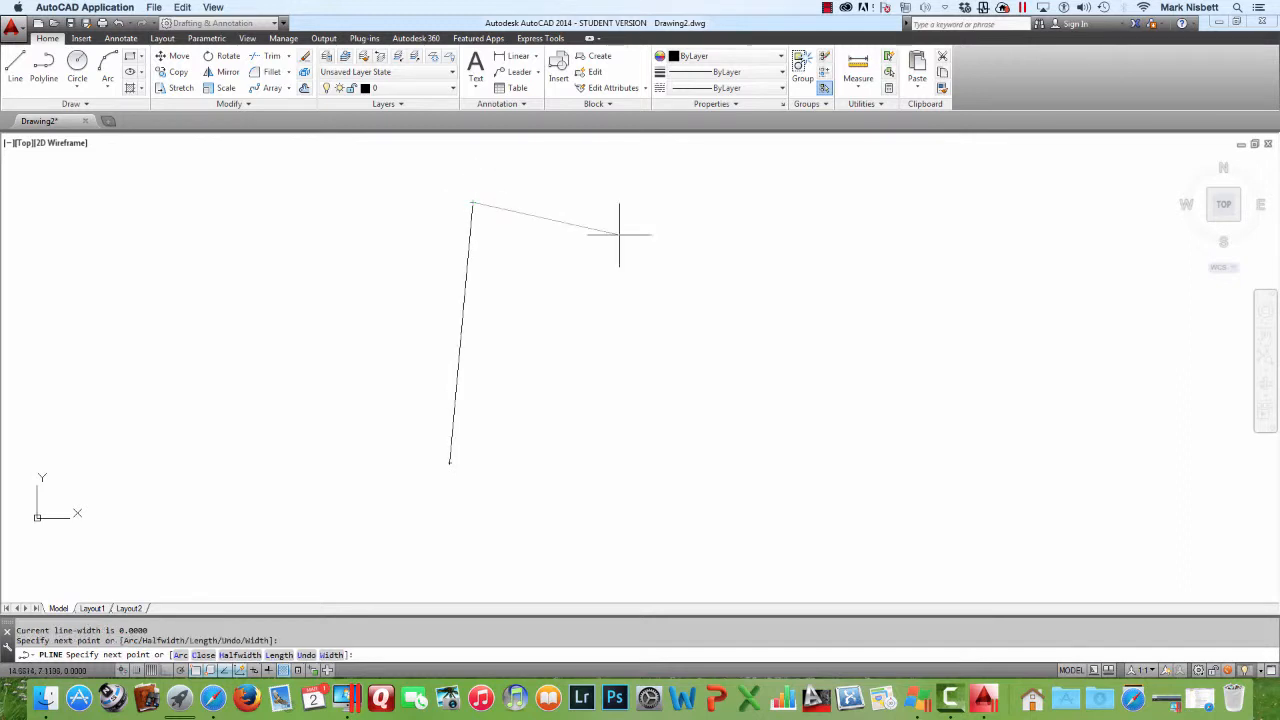
left_click(768, 202)
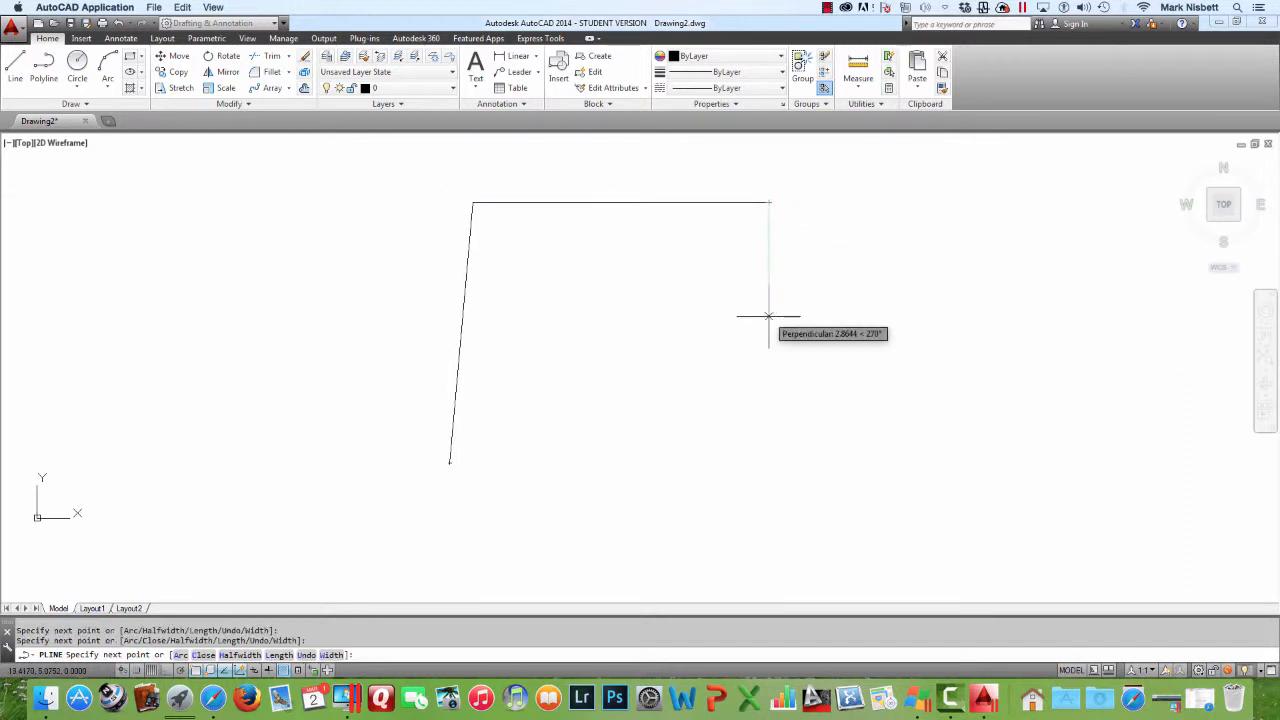
left_click(783, 462)
key("Return")
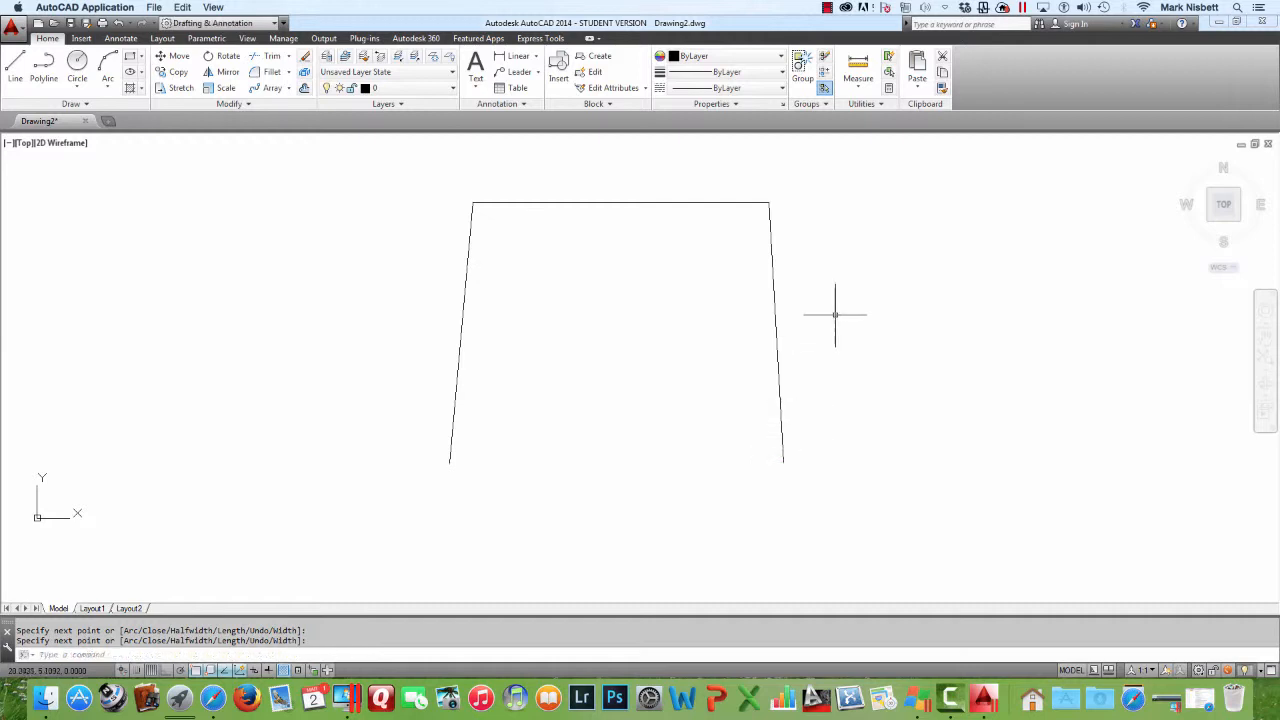
Insert a new vertex after the upper-left corner, placed below the middle of the top edge, using PEDIT Edit vertex
type("pe")
key("Return")
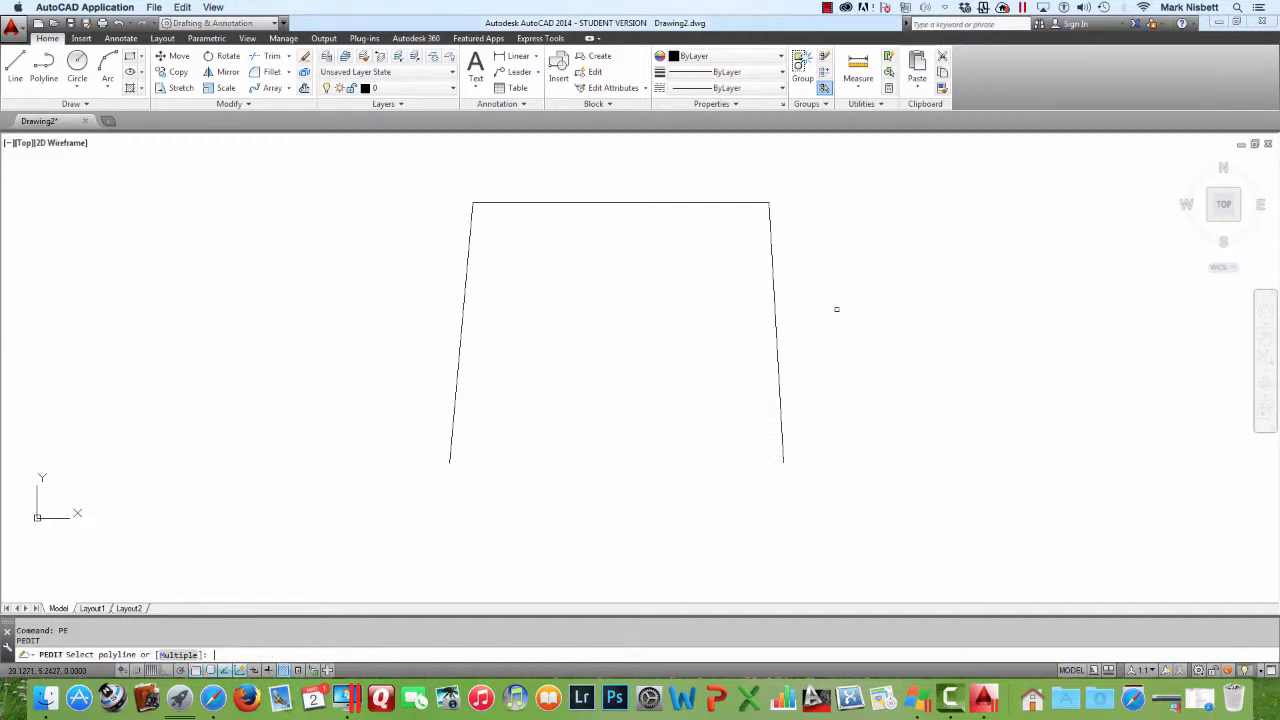
left_click(773, 349)
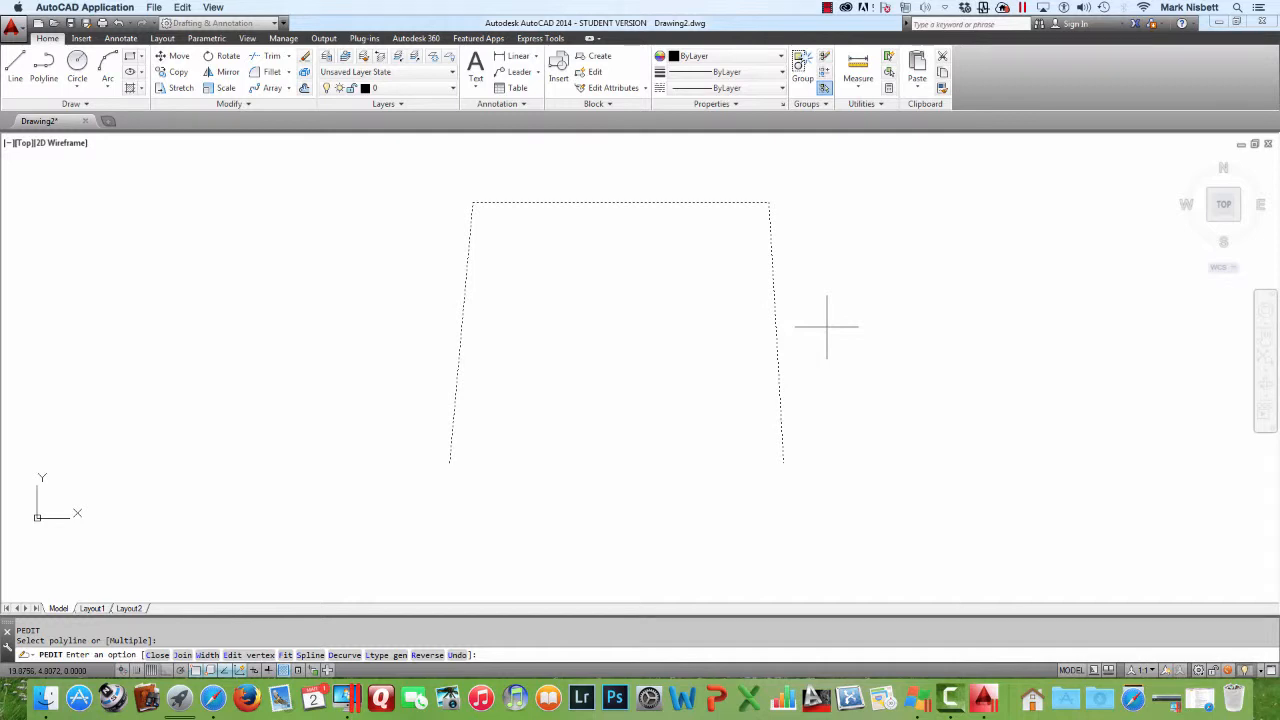
type("e")
key("Return")
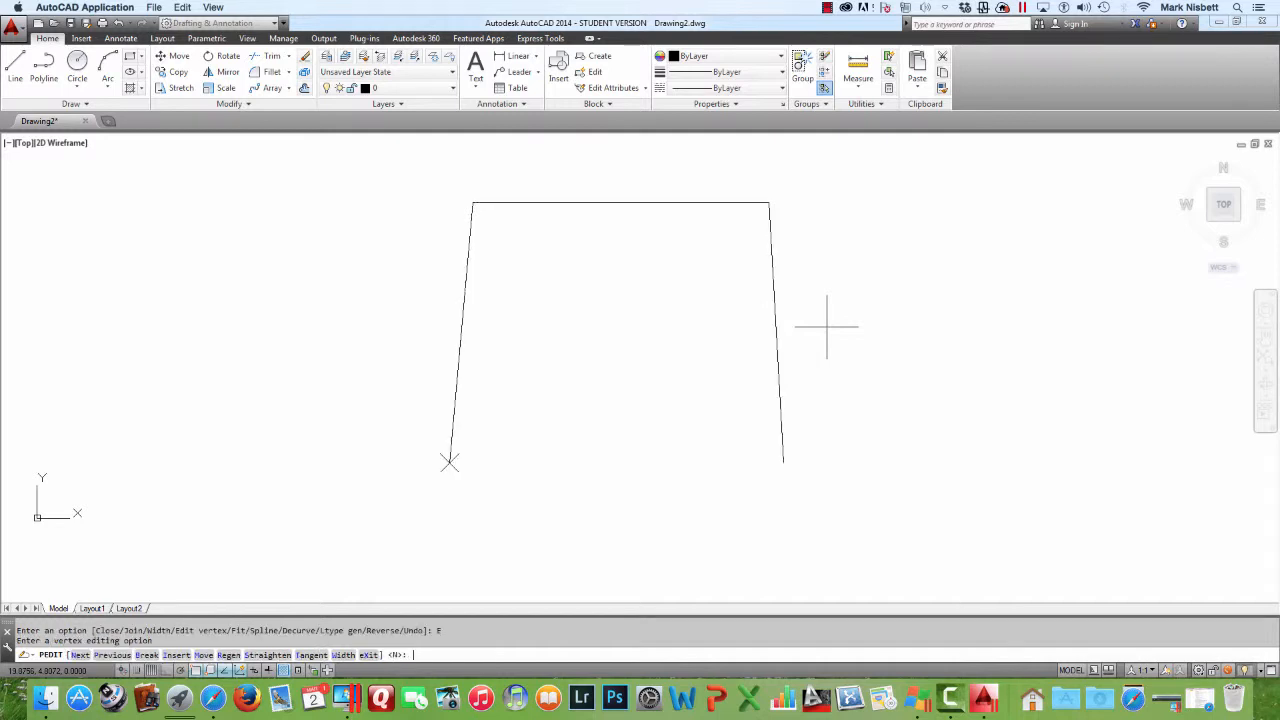
key("Return")
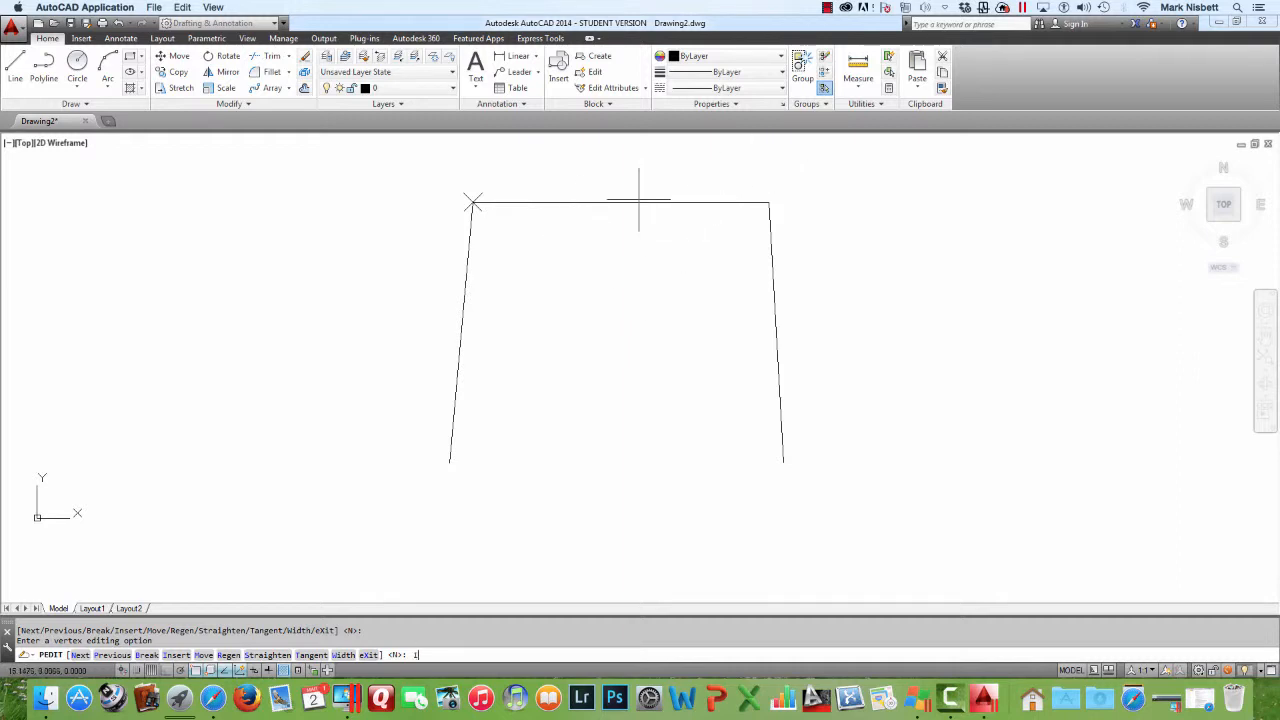
type("I")
key("Return")
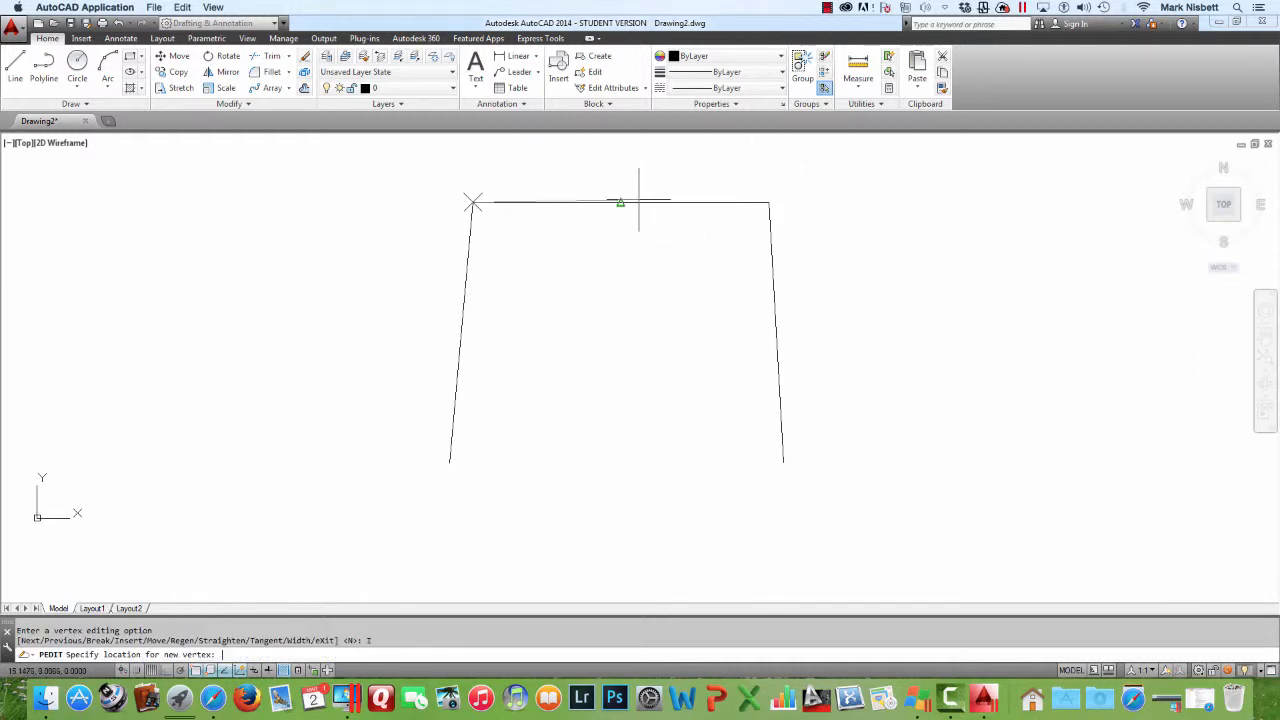
left_click(619, 312)
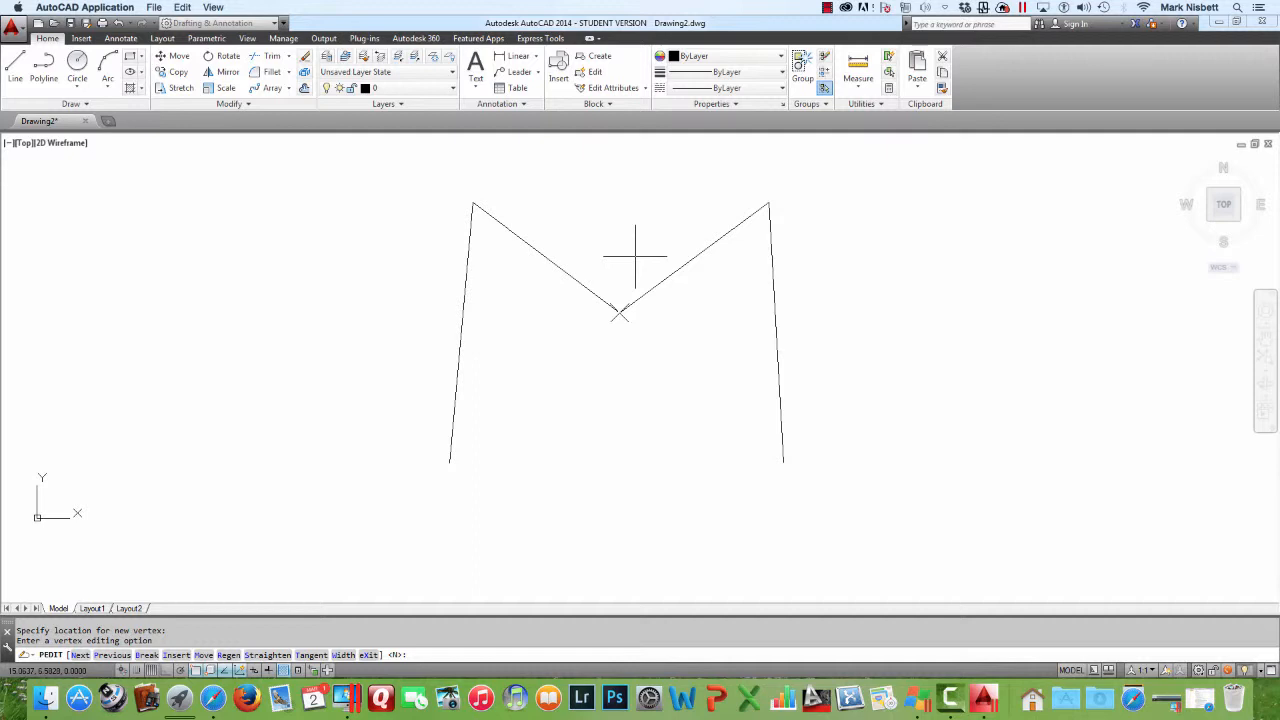
Straighten the top edge between the two upper corners with the PEDIT Straighten vertex option, removing the inserted vertex
type("P")
key("Return")
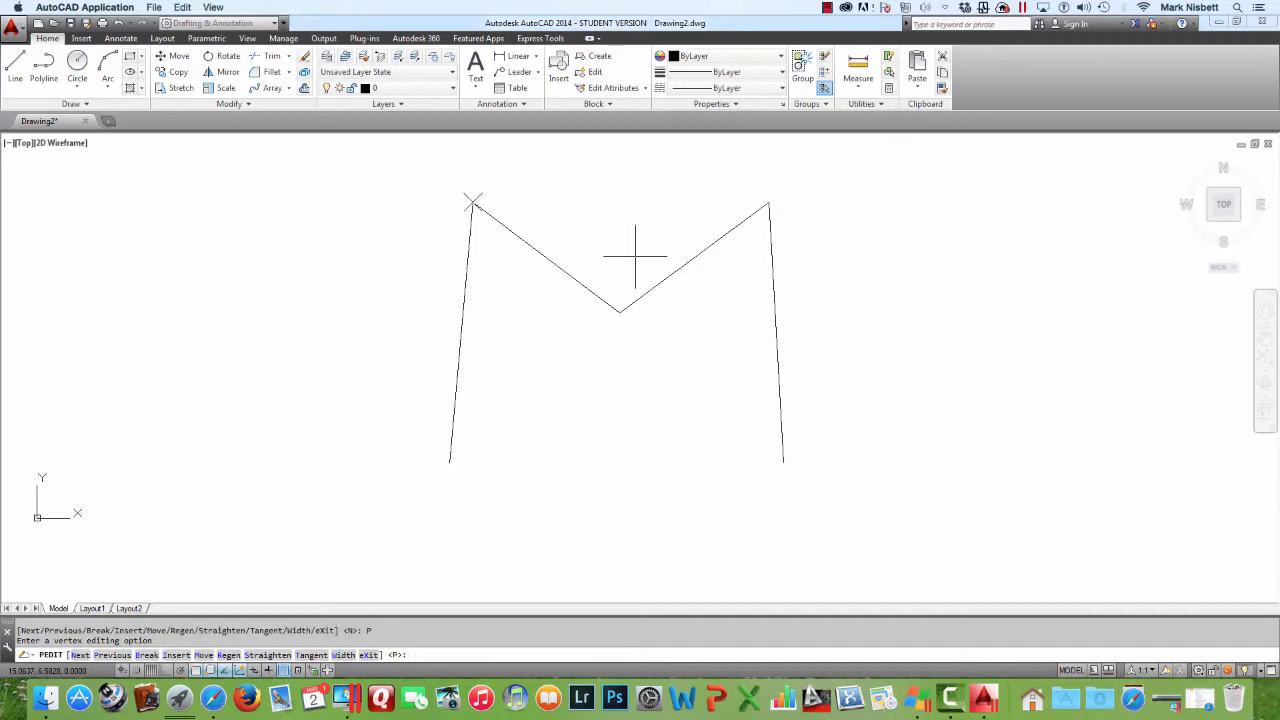
type("S")
key("Return")
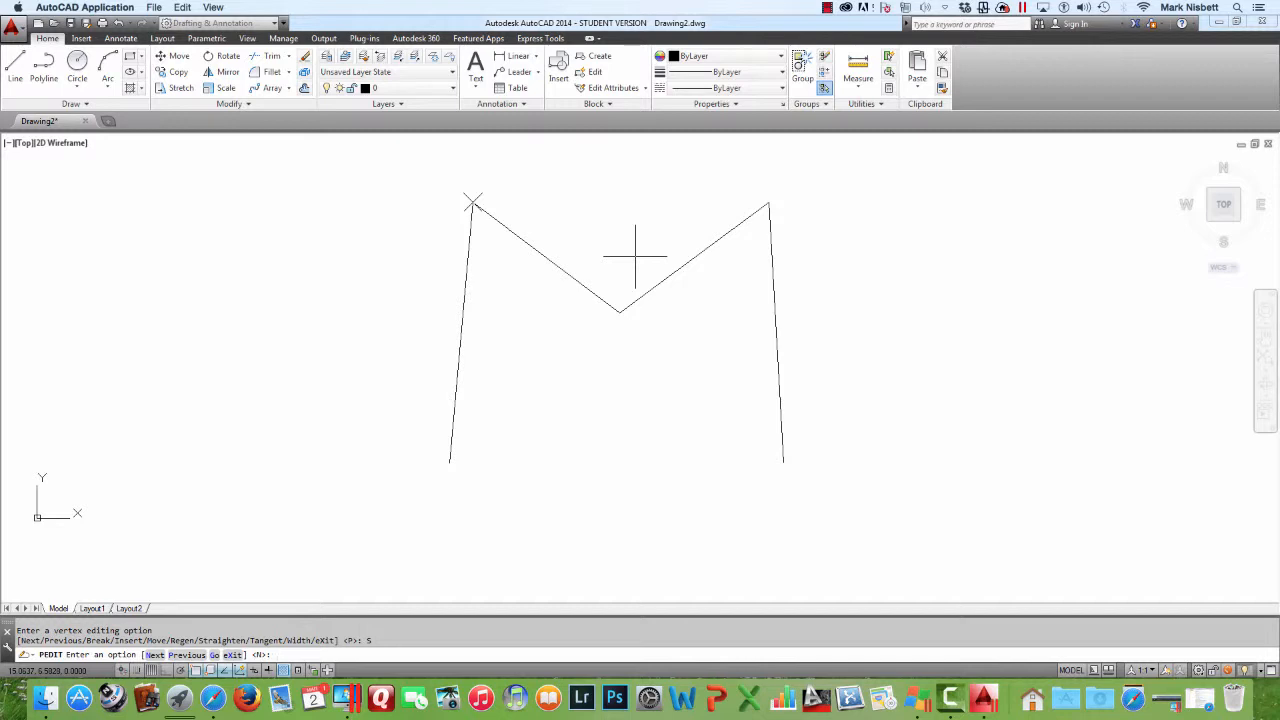
type("N")
key("Return")
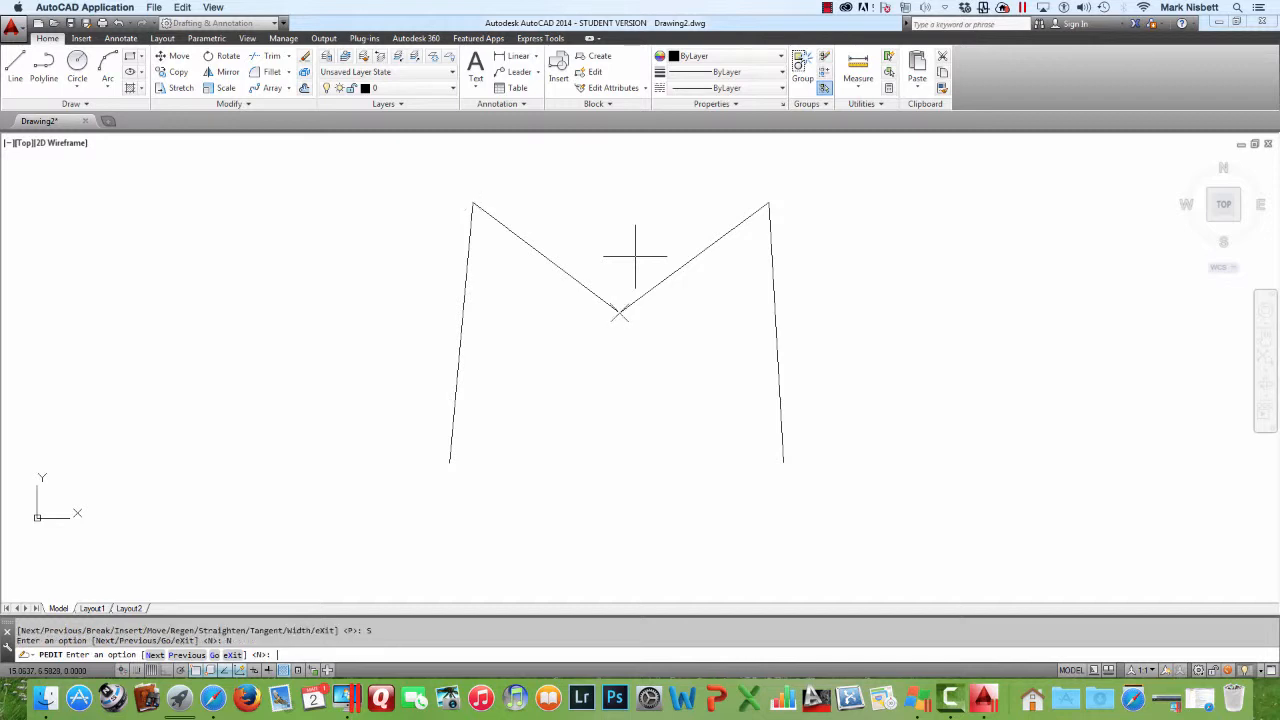
key("Return")
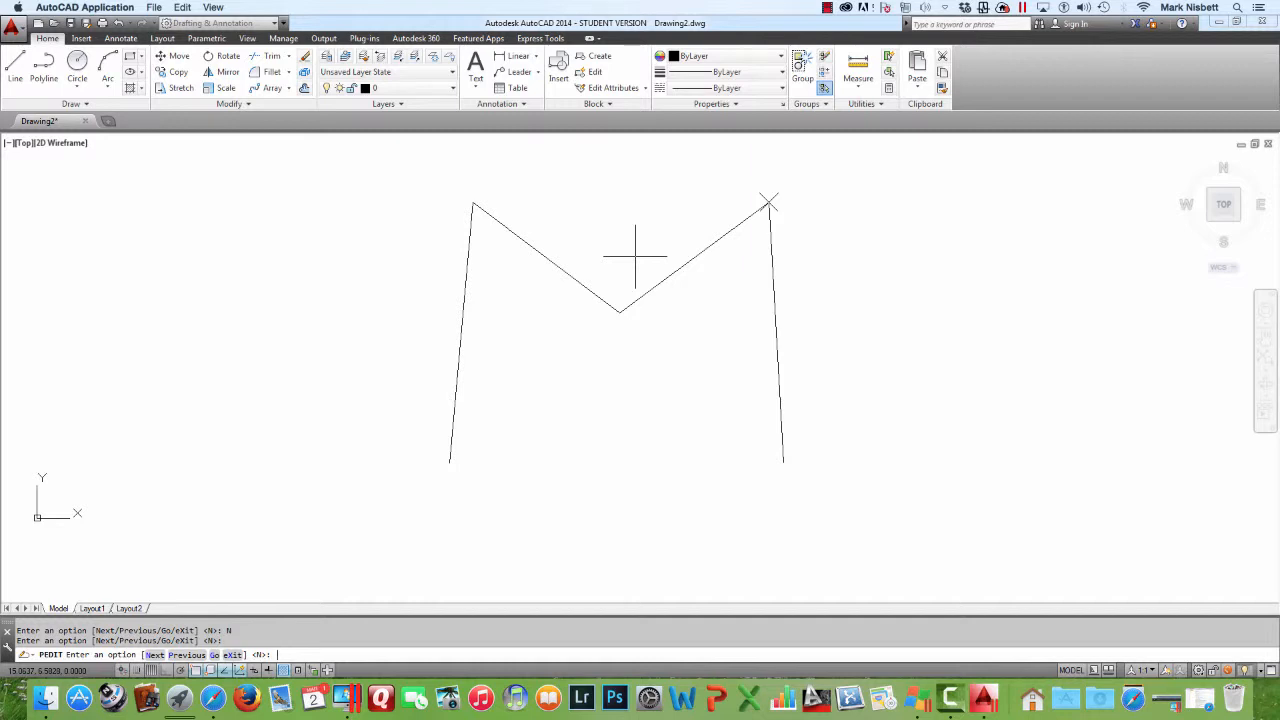
type("G")
key("Return")
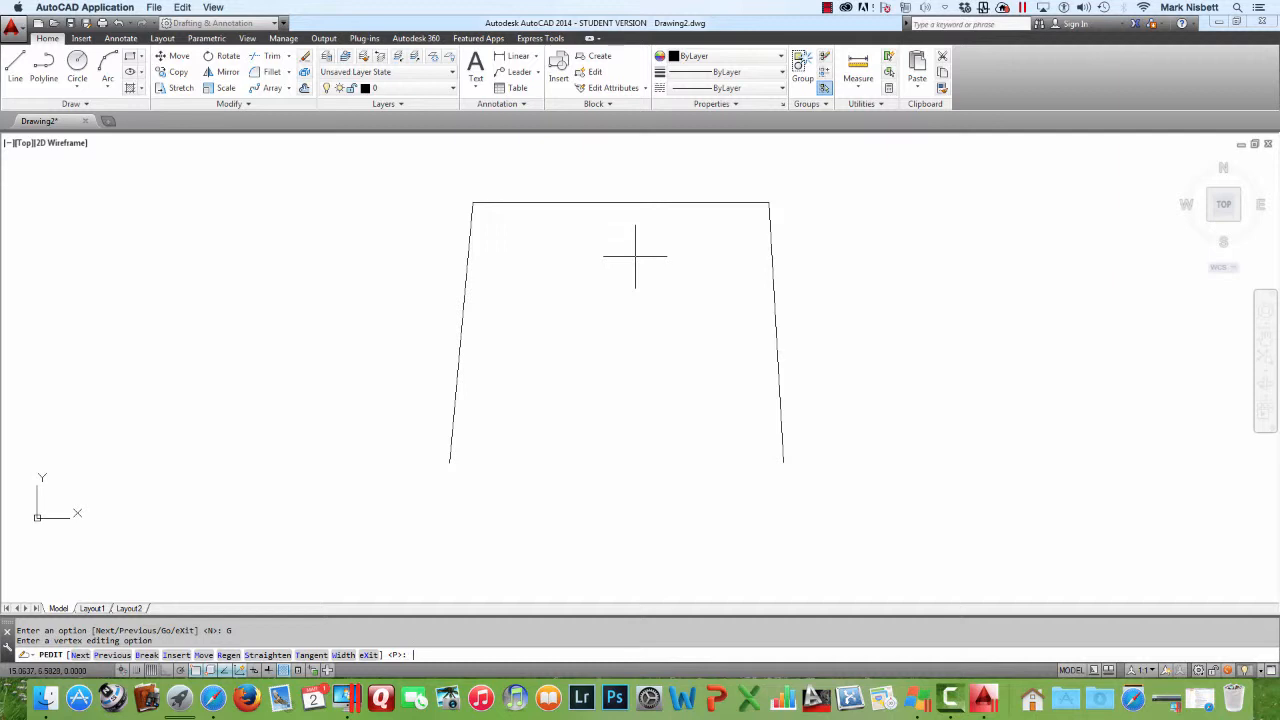
Insert four new vertices after the upper-left corner, alternating low and high, to turn the top edge into a zigzag
type("P")
key("Return")
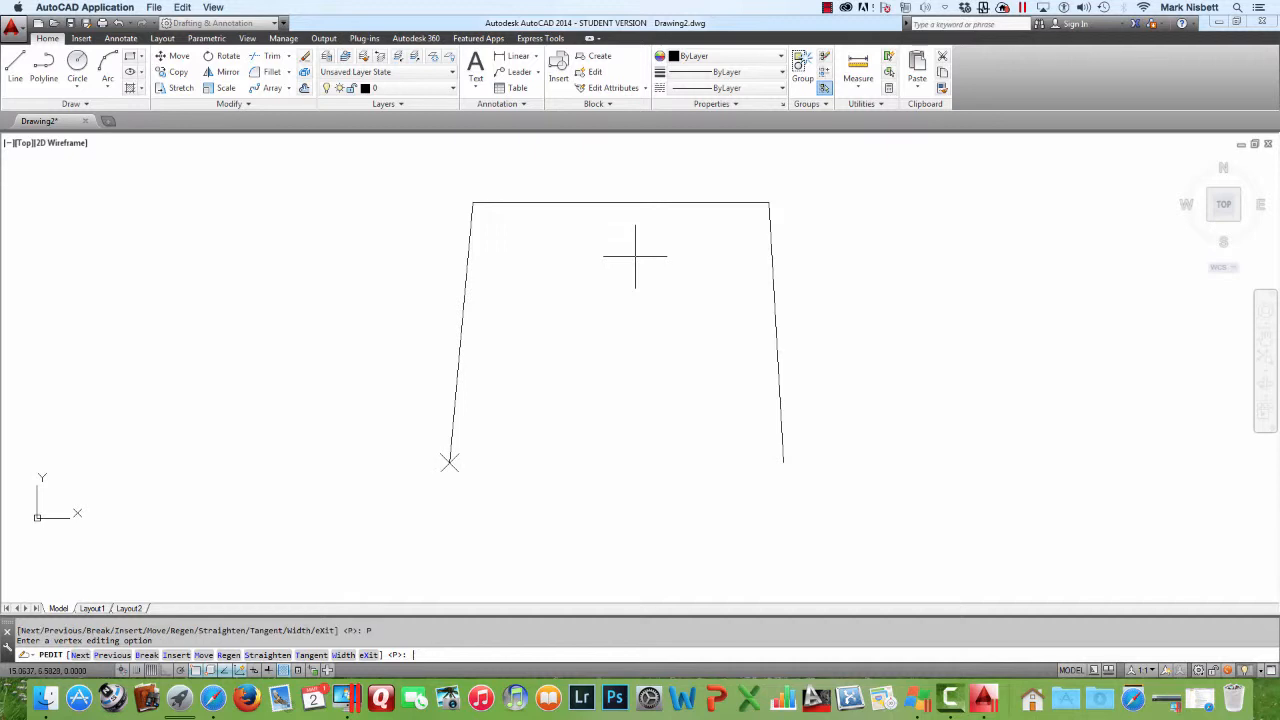
type("N")
key("Return")
type("IN")
key("Return")
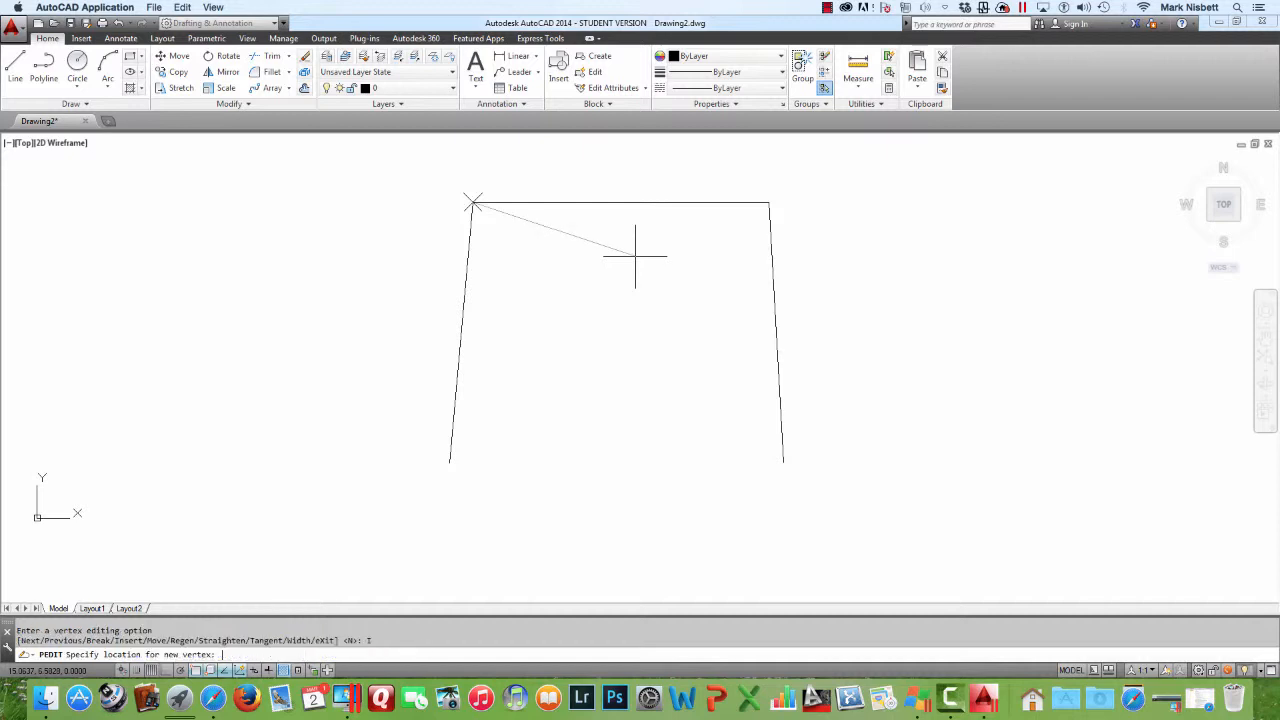
left_click(542, 238)
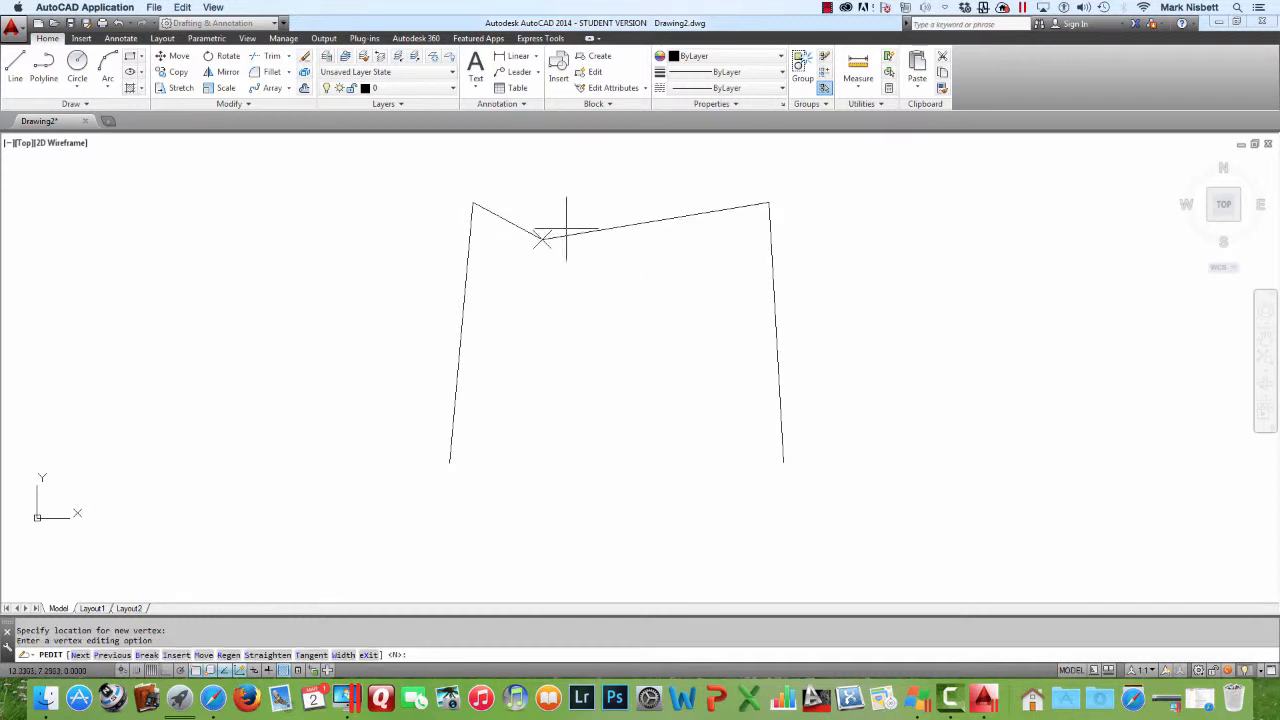
type("i")
key("Return")
left_click(610, 204)
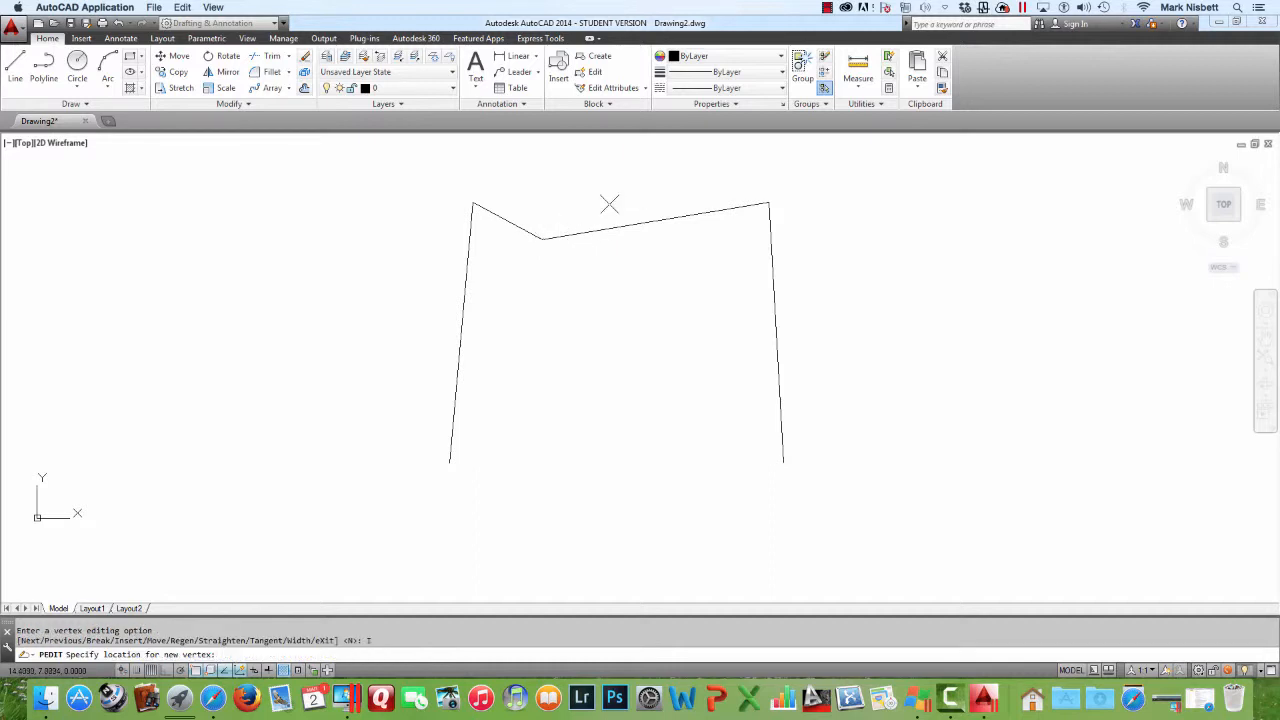
type("i")
key("Return")
left_click(642, 238)
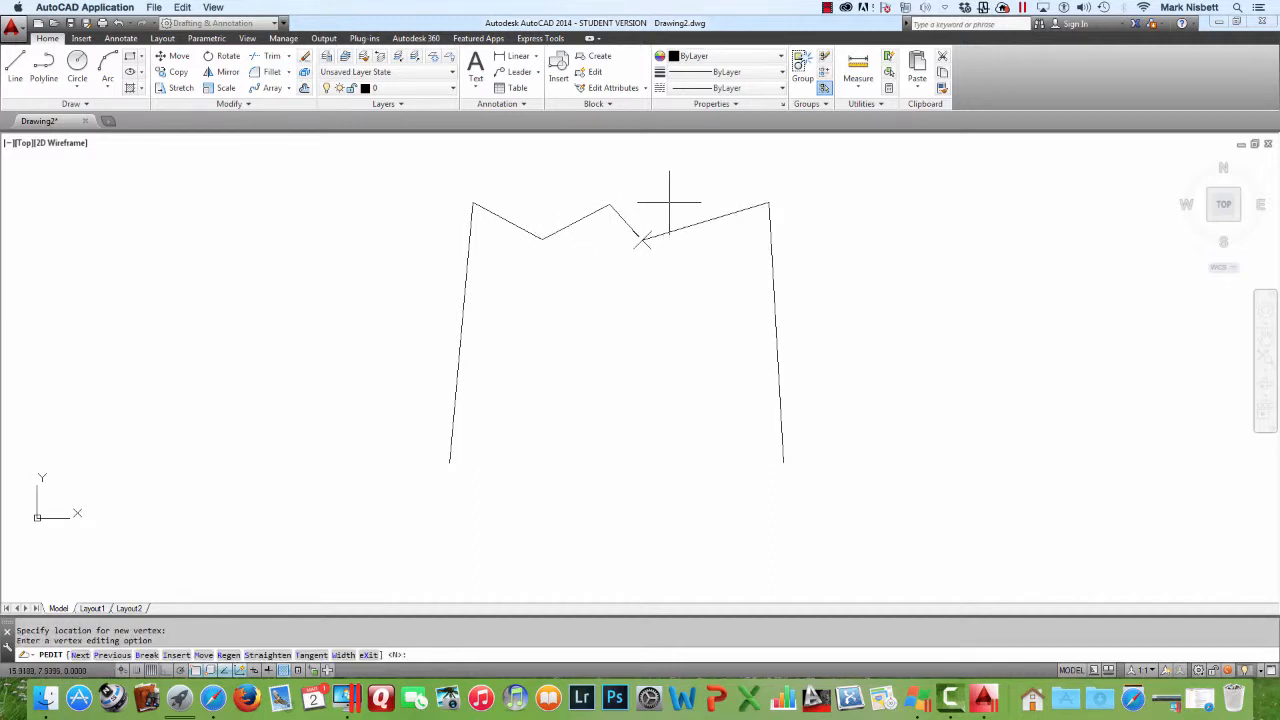
type("i")
key("Return")
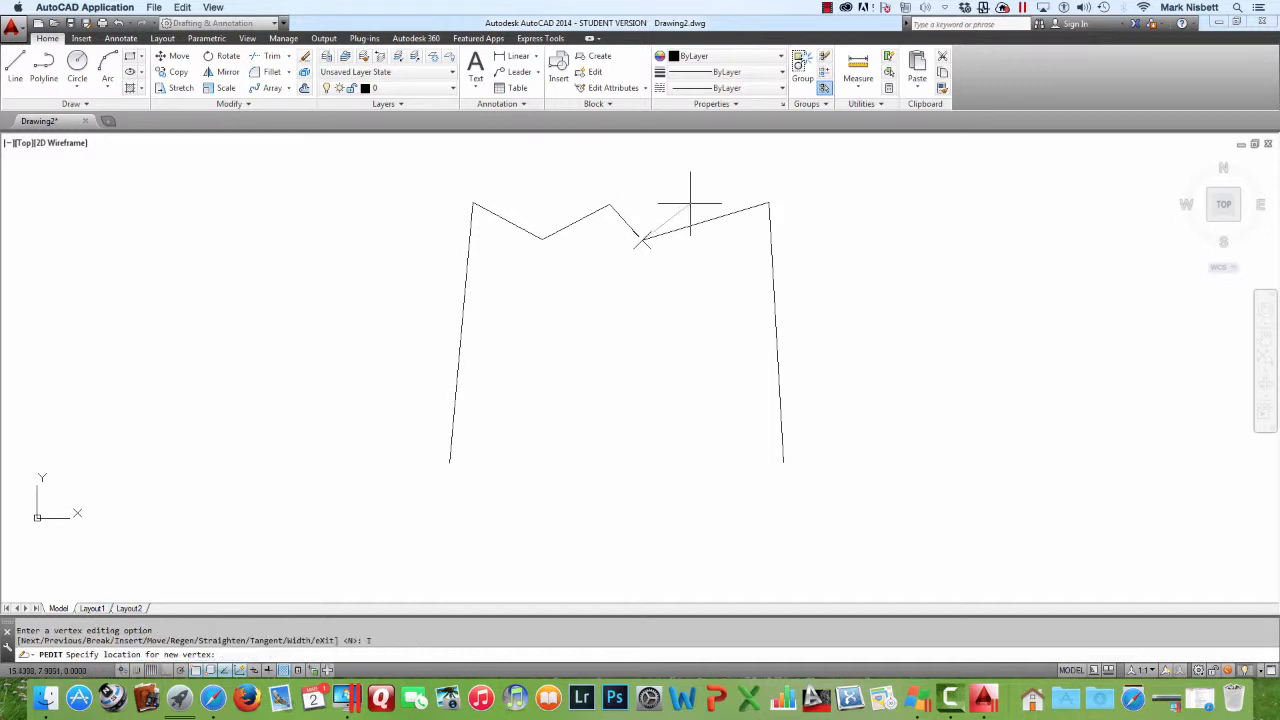
left_click(693, 203)
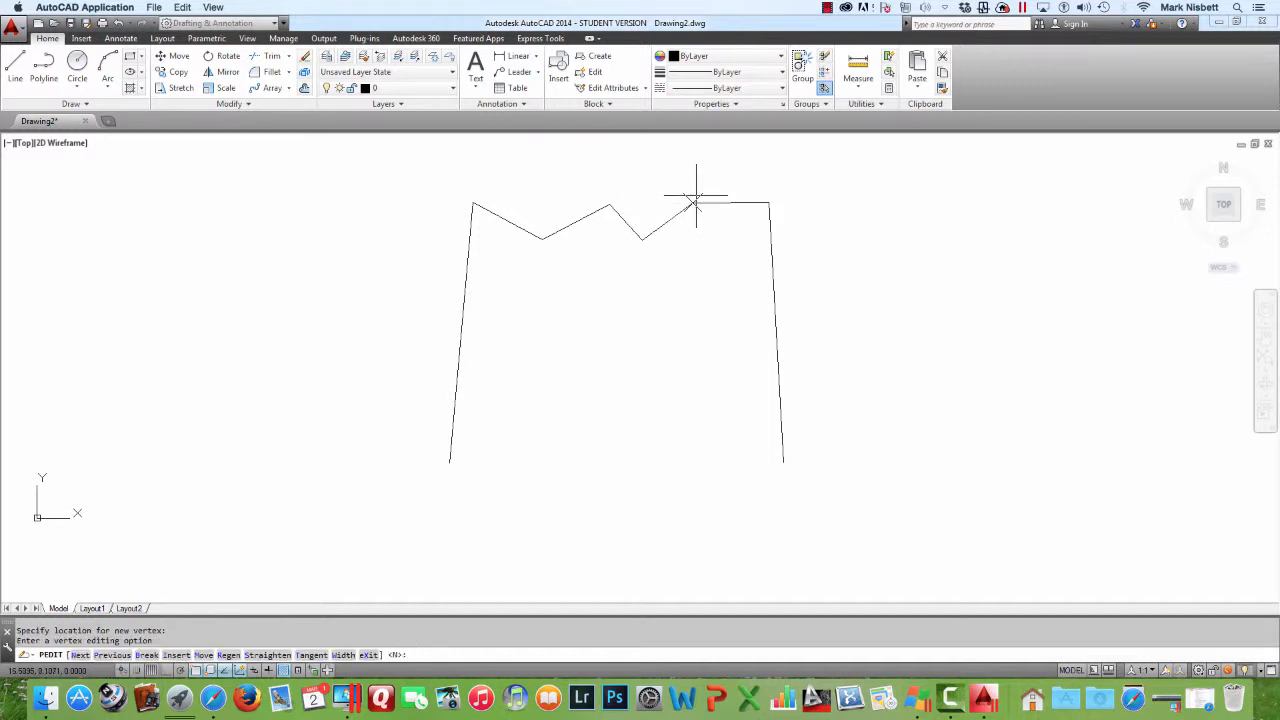
Break the zigzag top edge between its second and fourth vertices with the PEDIT Break vertex option, then leave the command
type("p")
key("Return")
key("Return")
key("Return")
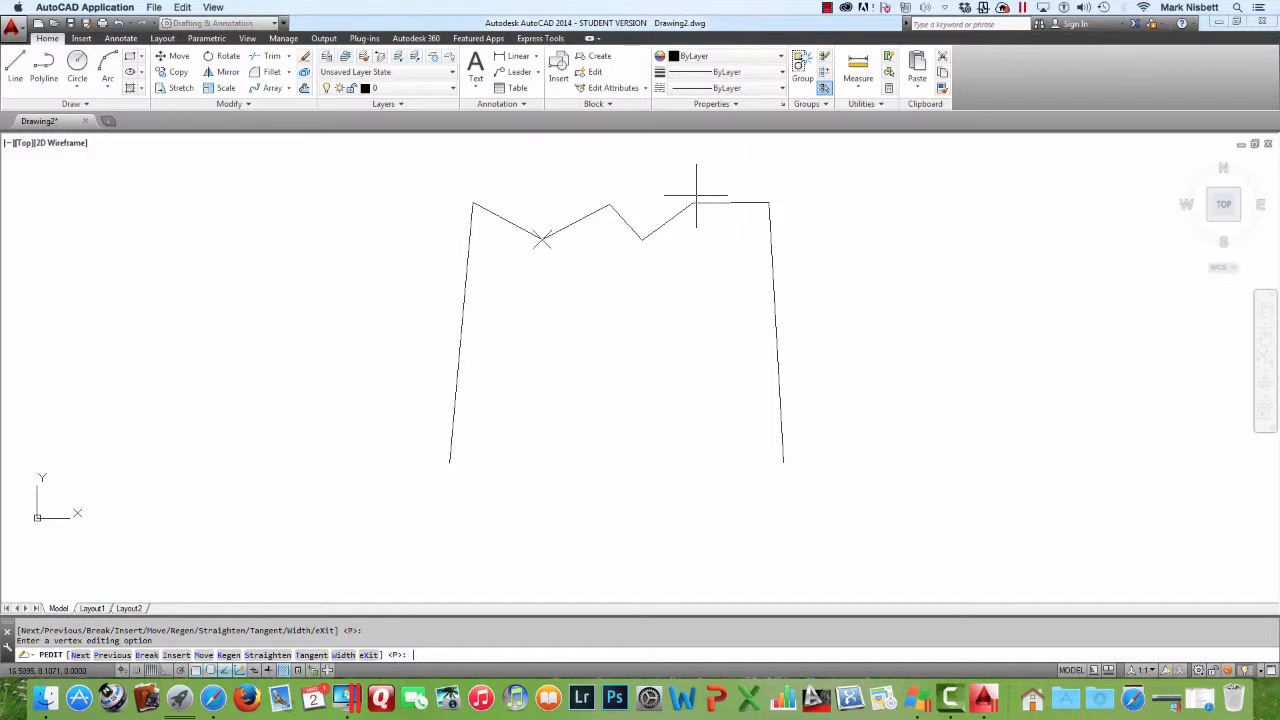
type("B")
key("Return")
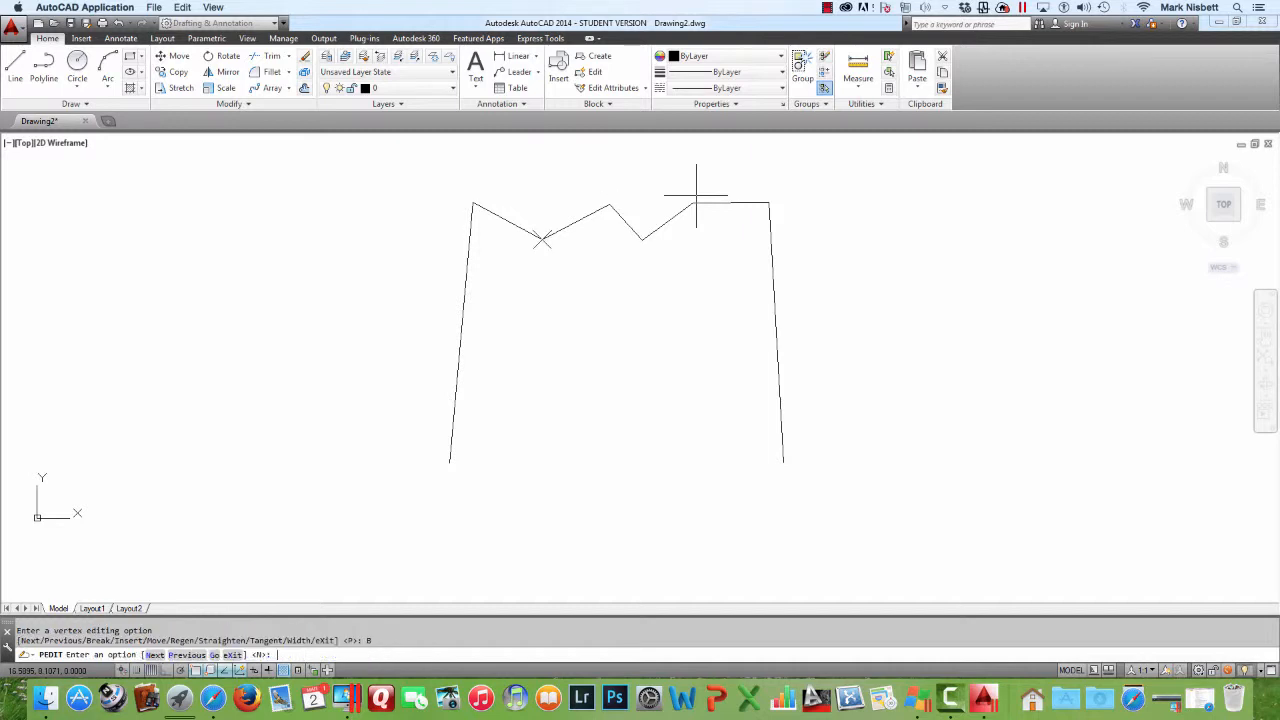
key("Return")
key("Return")
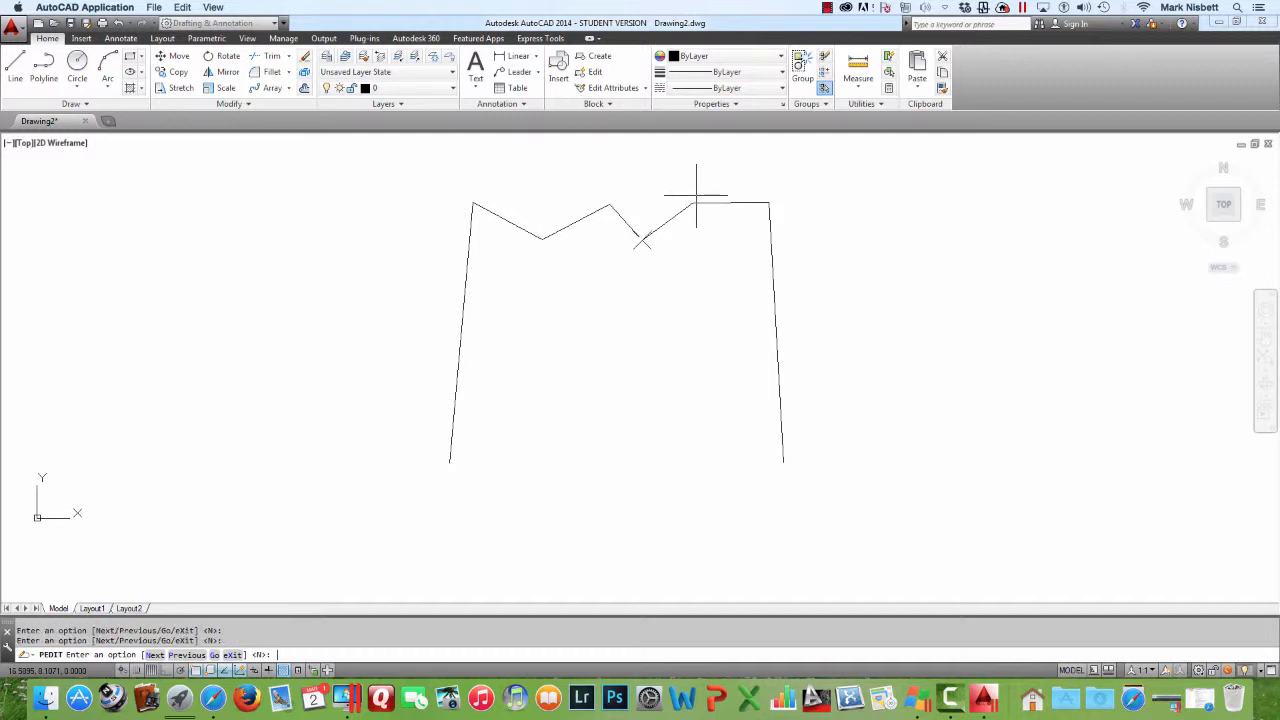
type("G")
key("Return")
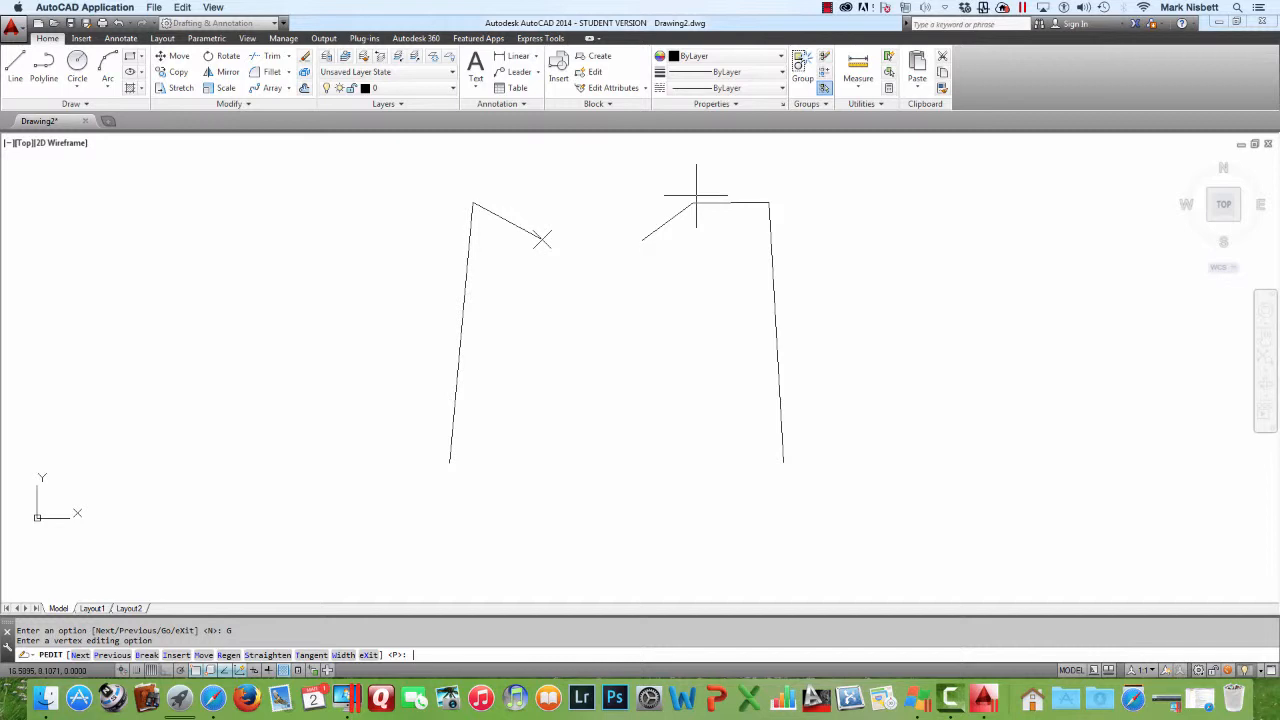
type("N")
key("Return")
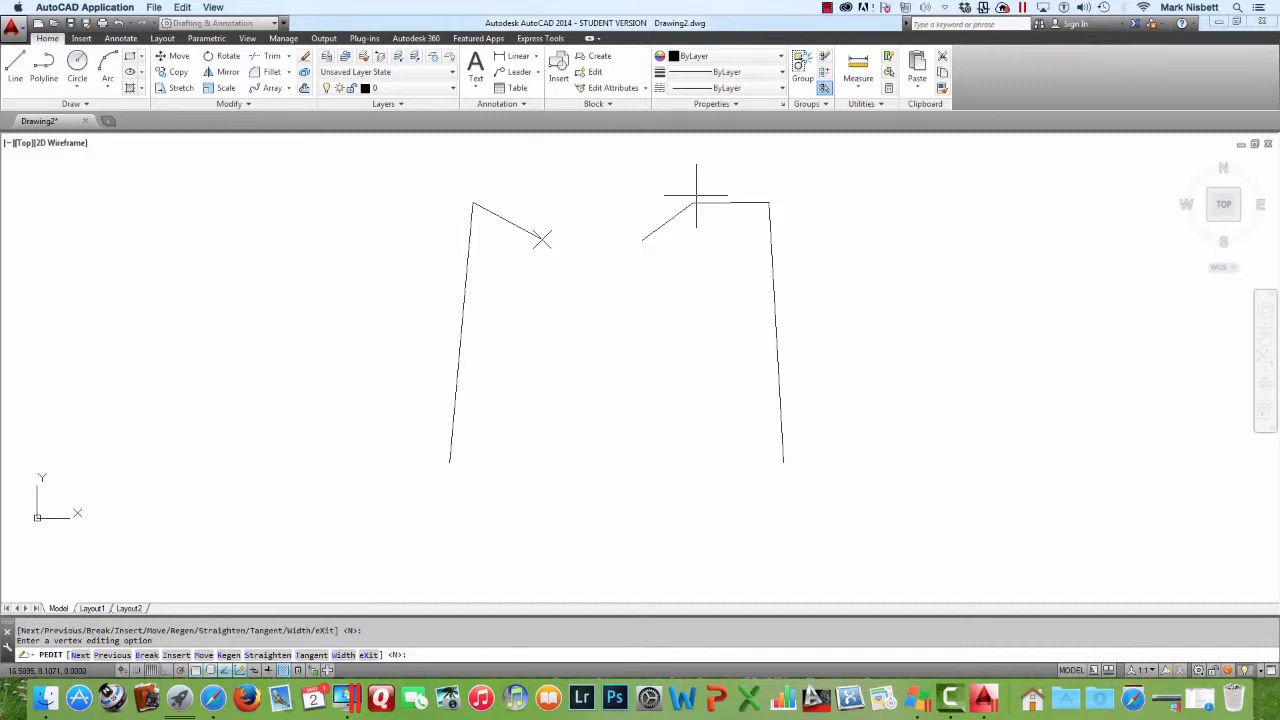
type("P")
key("Return")
key("Return")
key("Escape")
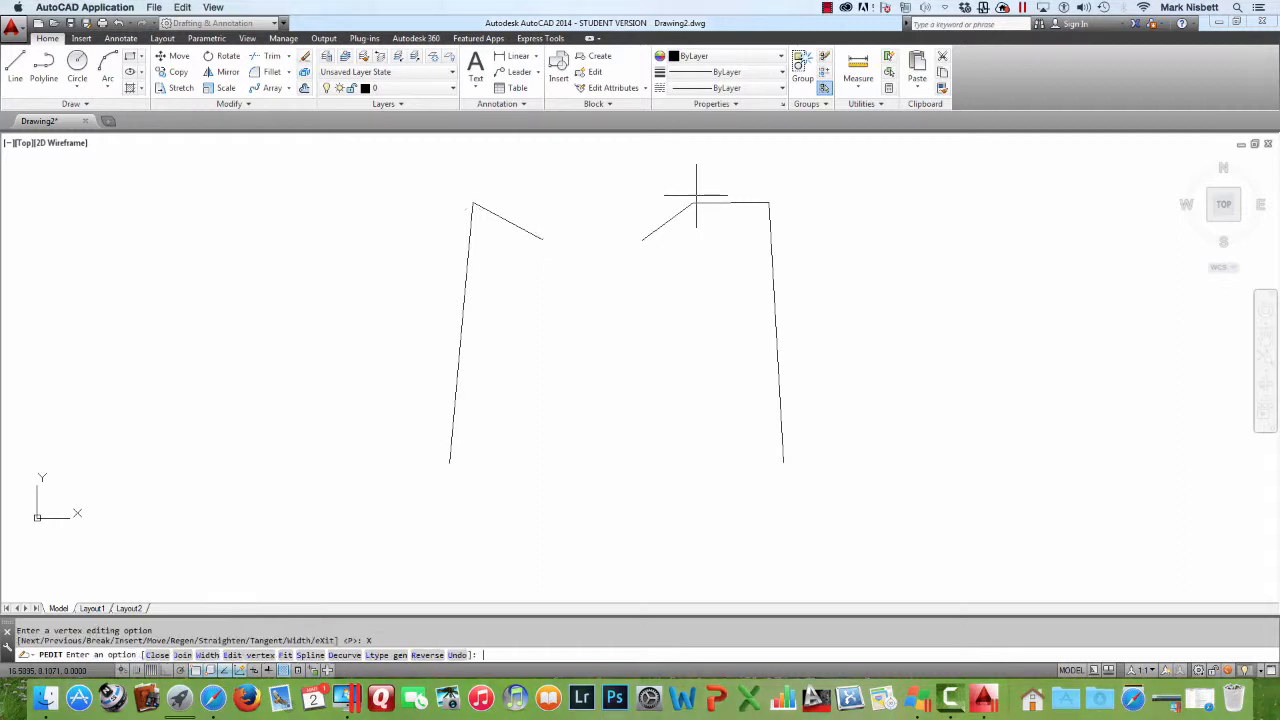
Select each of the two broken pieces in turn, then undo the whole PEDIT editing
left_click(534, 236)
key("Escape")
left_click(671, 200)
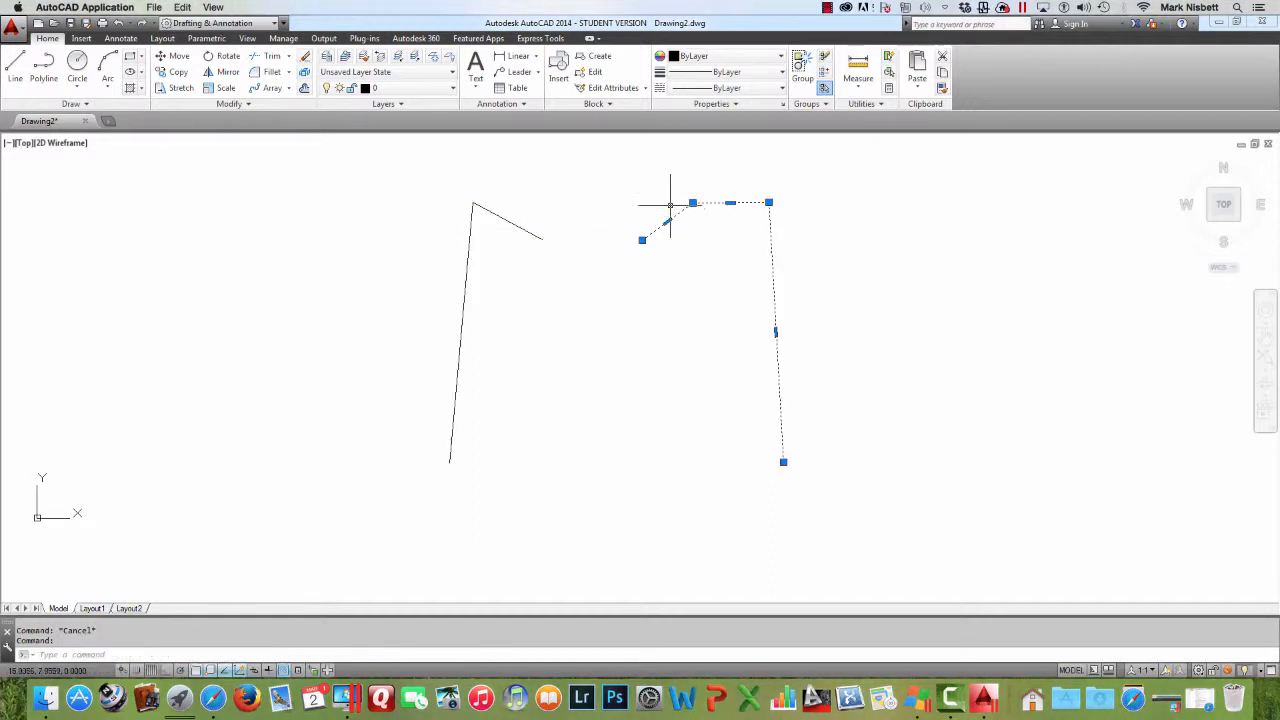
key("Escape")
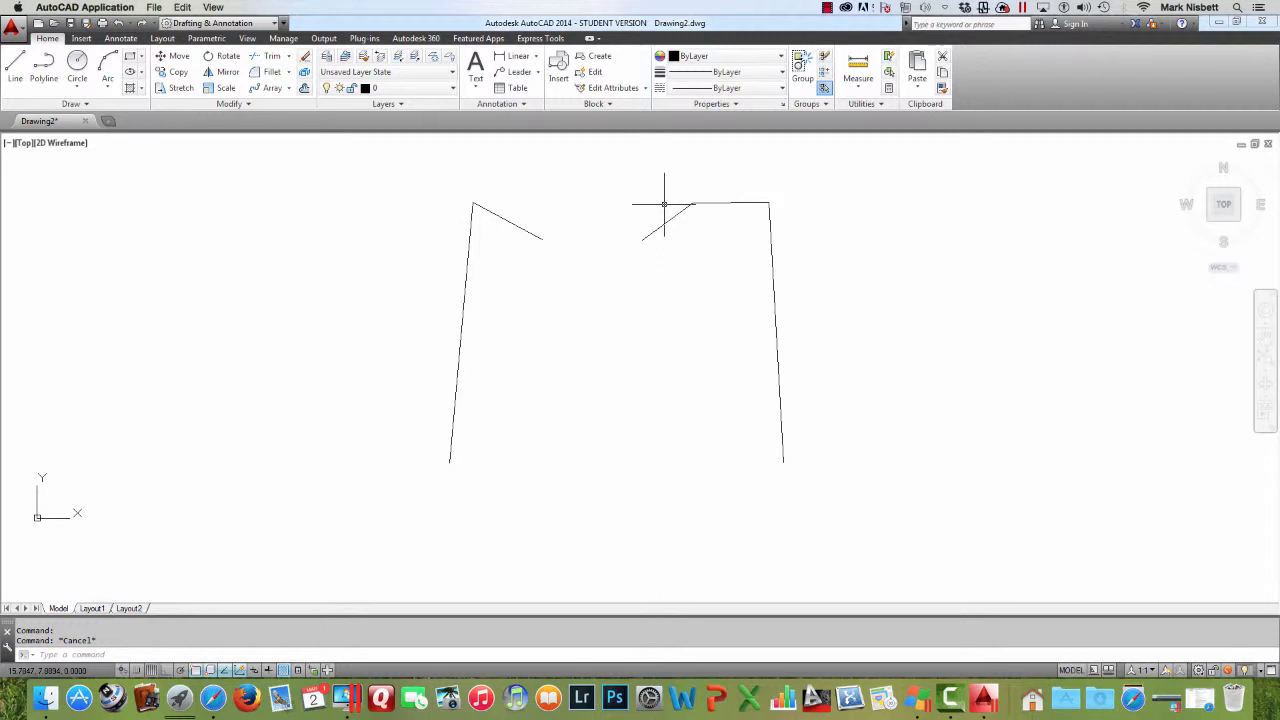
type("u")
key("Return")
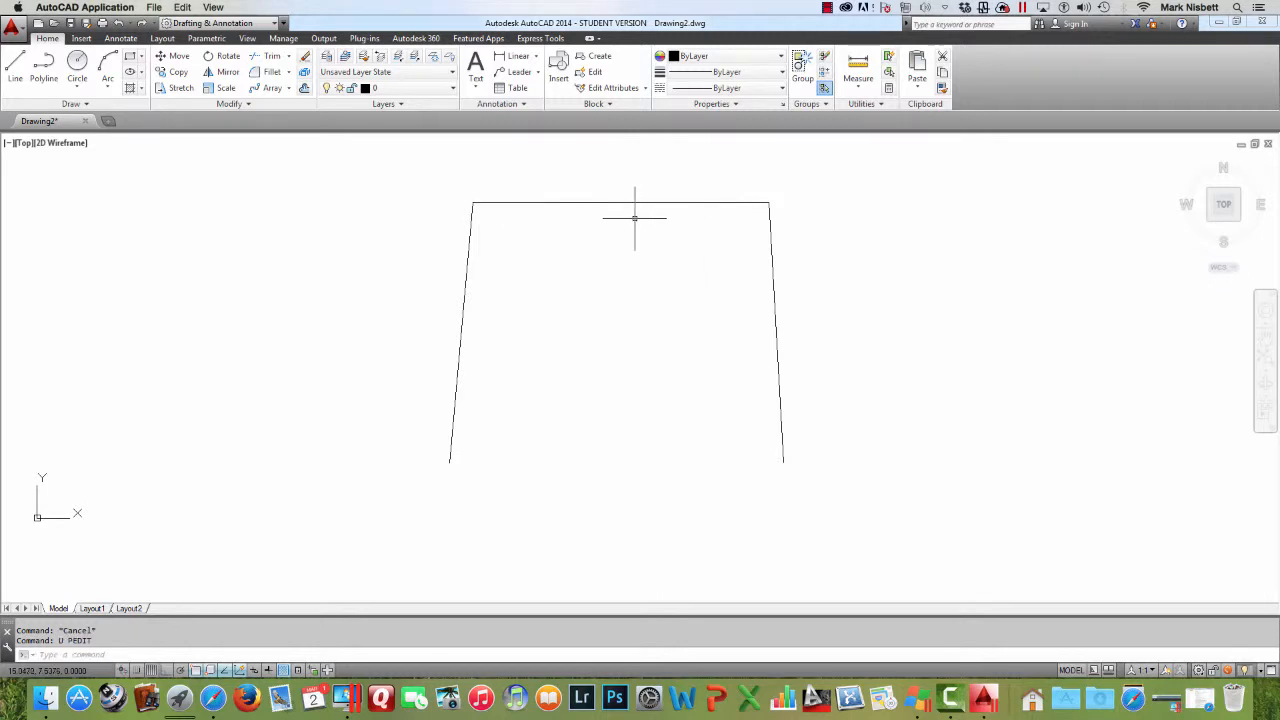
Break a gap into the middle of the top edge with the BREAK command, then undo the break
type("BR")
key("Return")
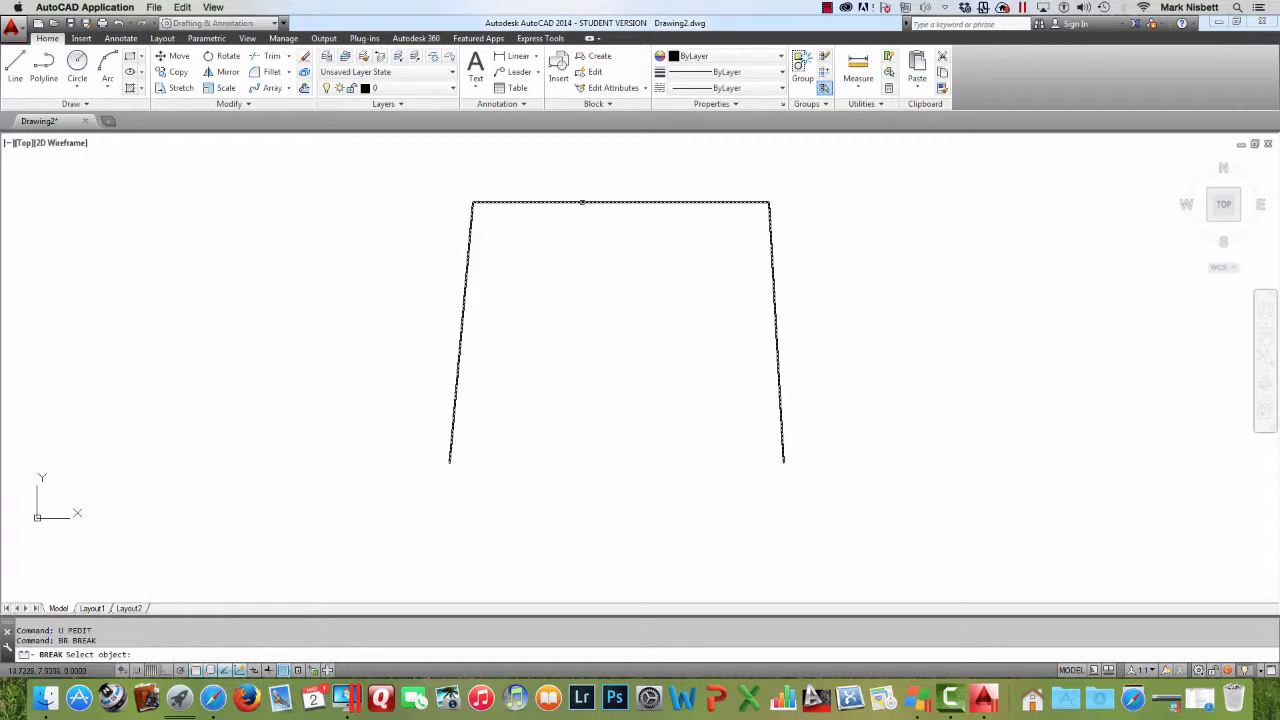
left_click(582, 203)
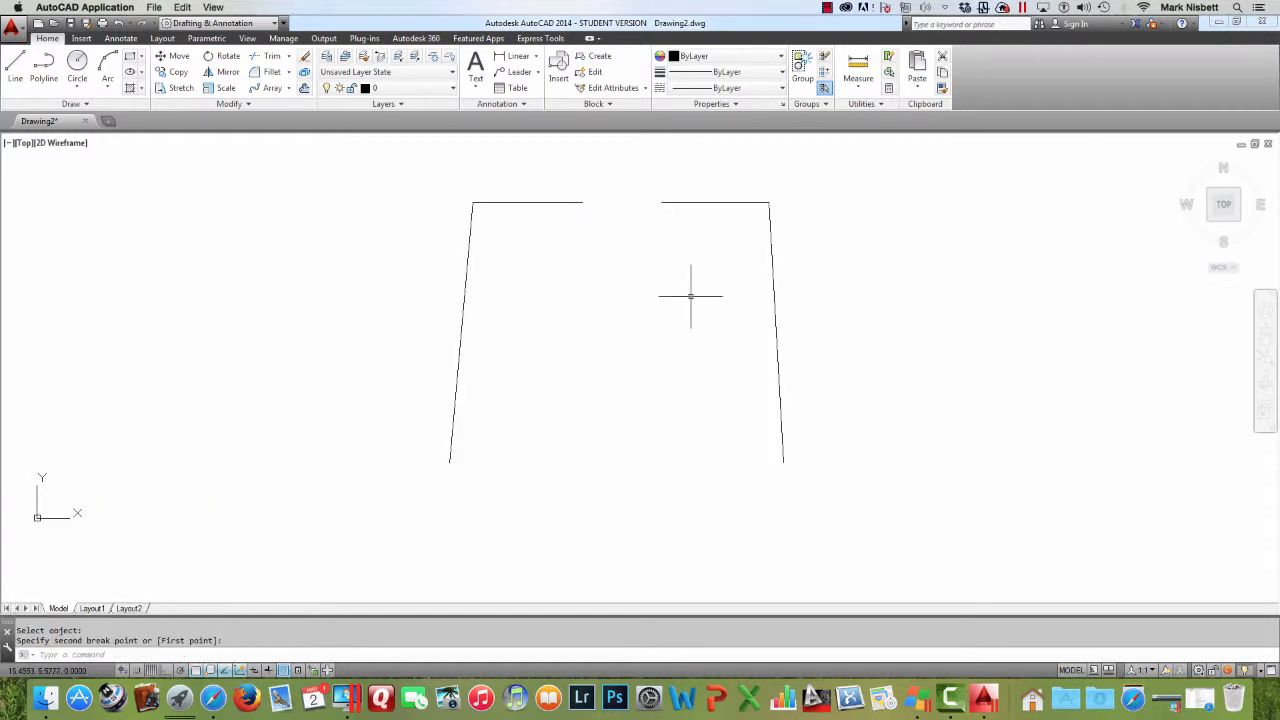
type("u")
key("Return")
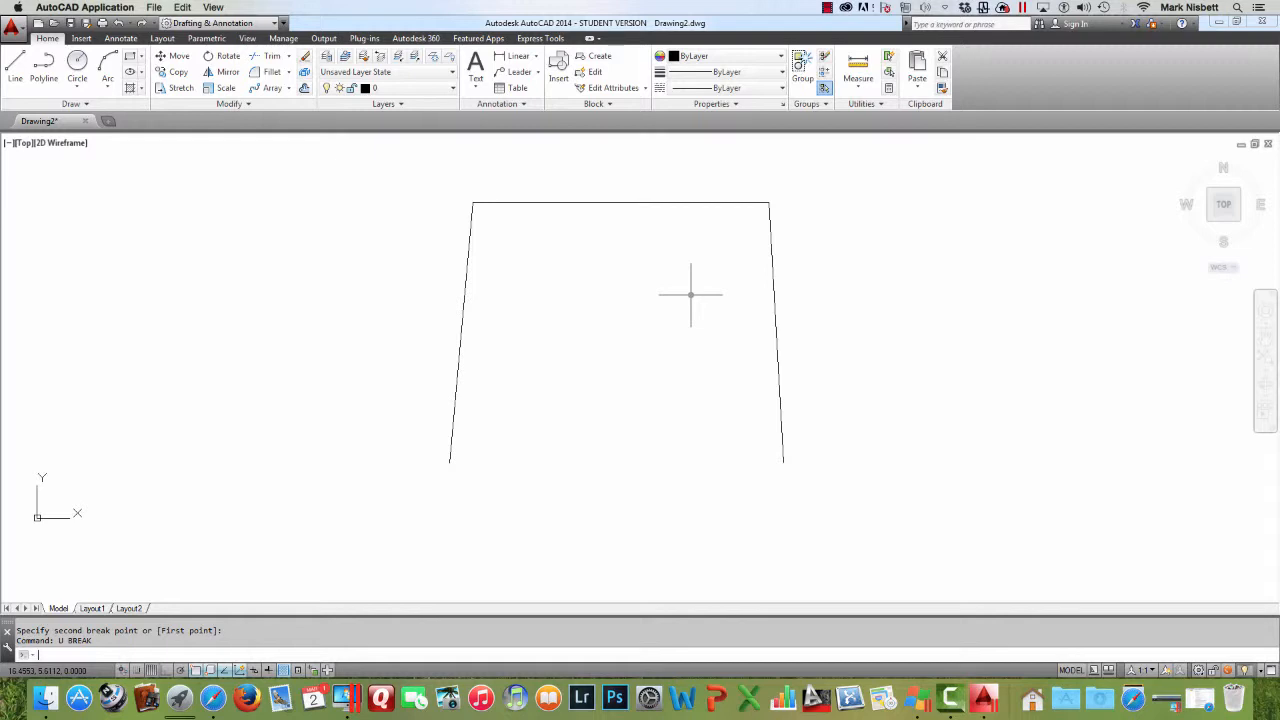
left_click(828, 9)
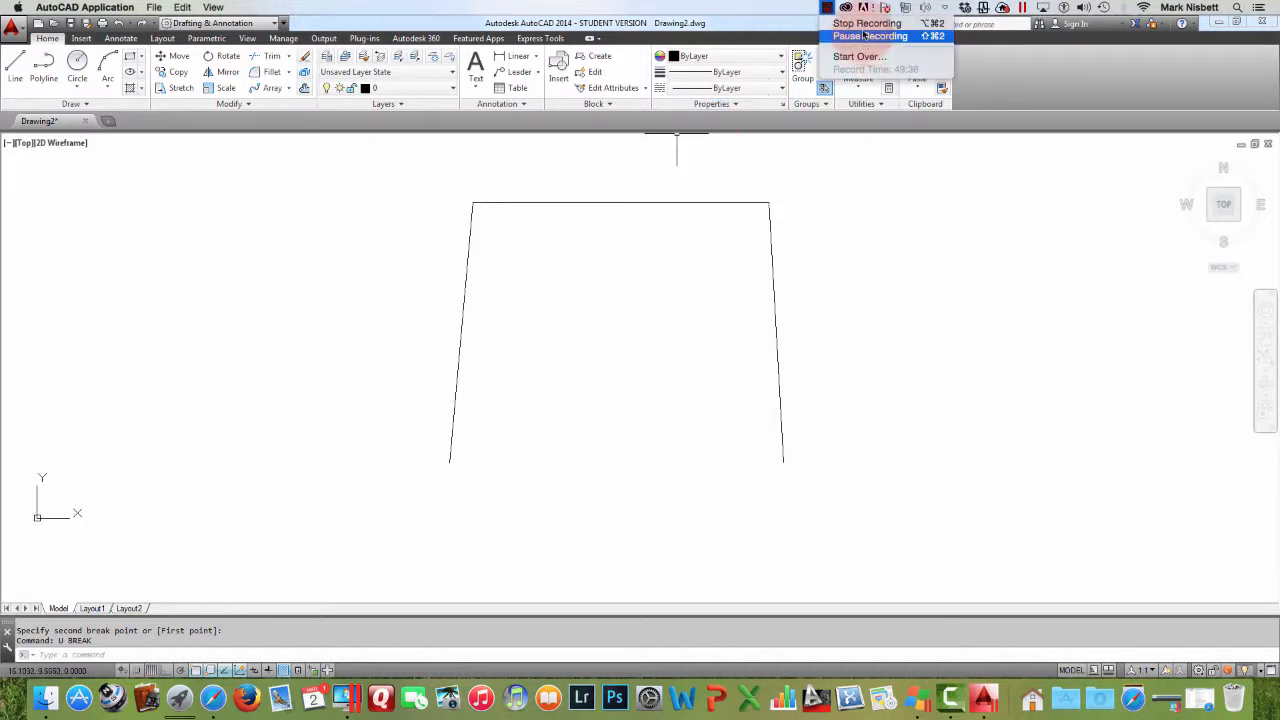